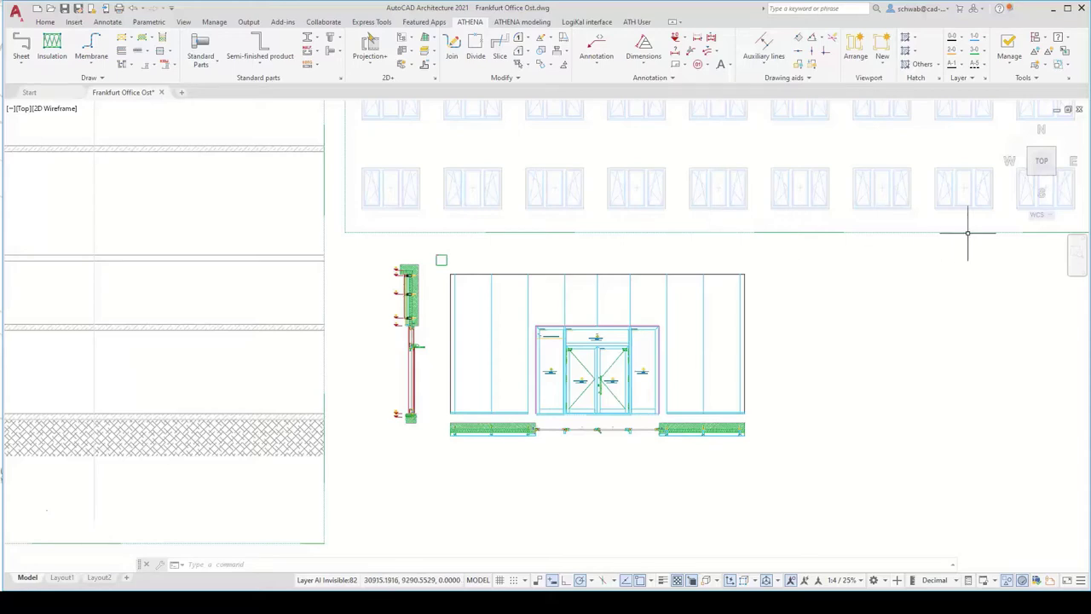
Step: Open the unfiltered Systea profile library for inserting a profile into the empty Profiles frame
{"action": "left_click", "coordinate": [1076, 260]}
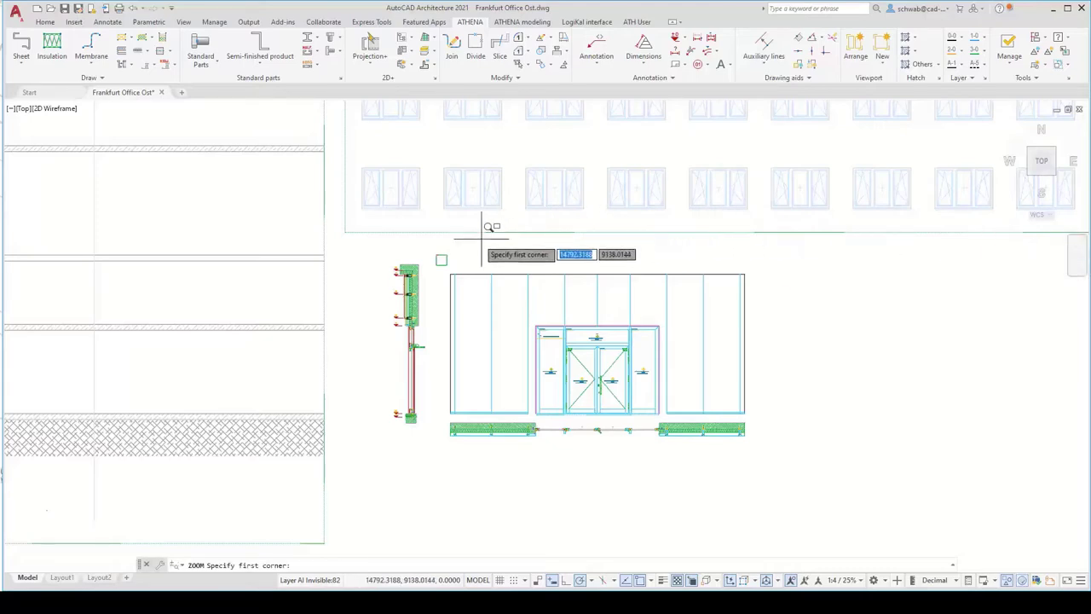
{"action": "left_click", "coordinate": [433, 251]}
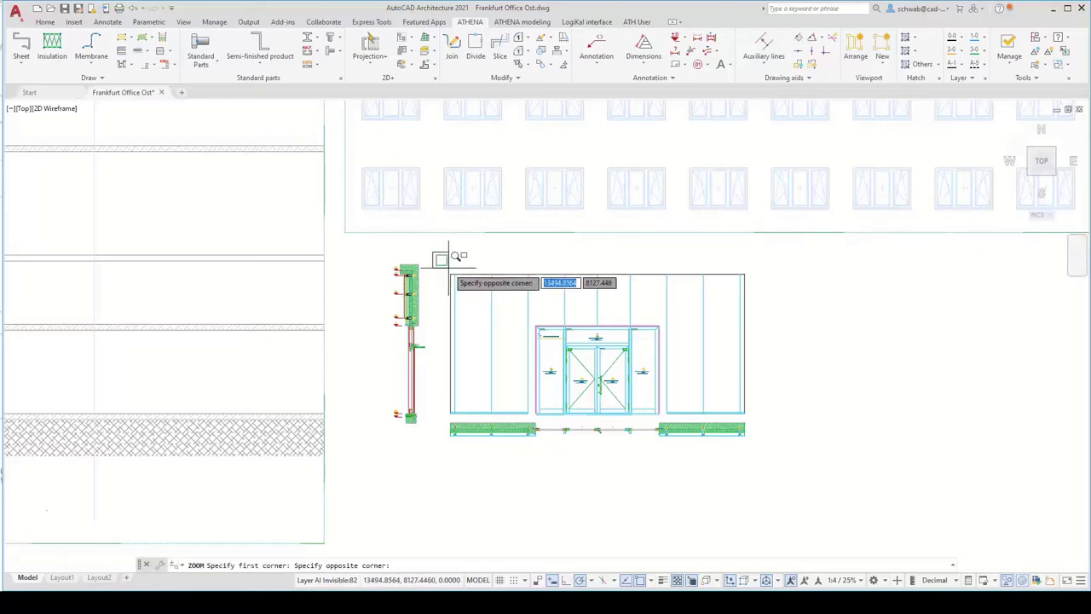
{"action": "left_click", "coordinate": [447, 266]}
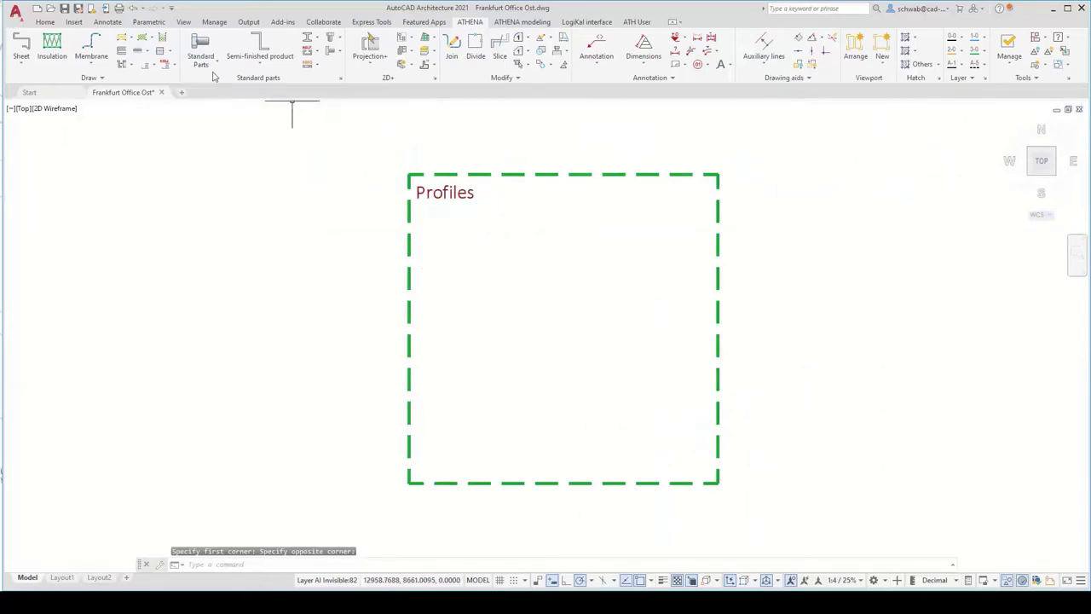
{"action": "left_click", "coordinate": [168, 63]}
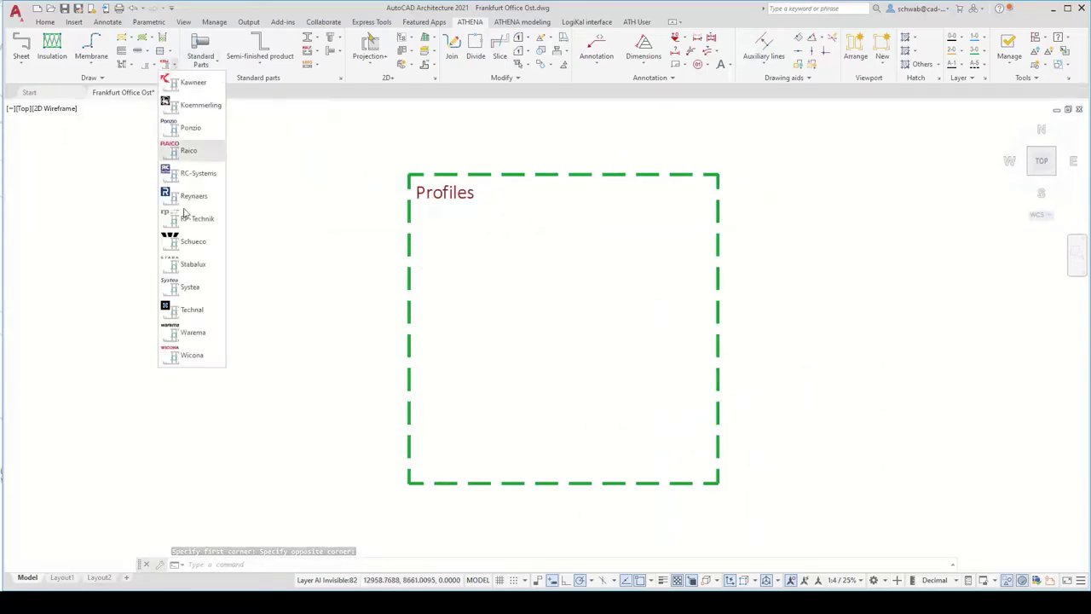
{"action": "left_click", "coordinate": [189, 286]}
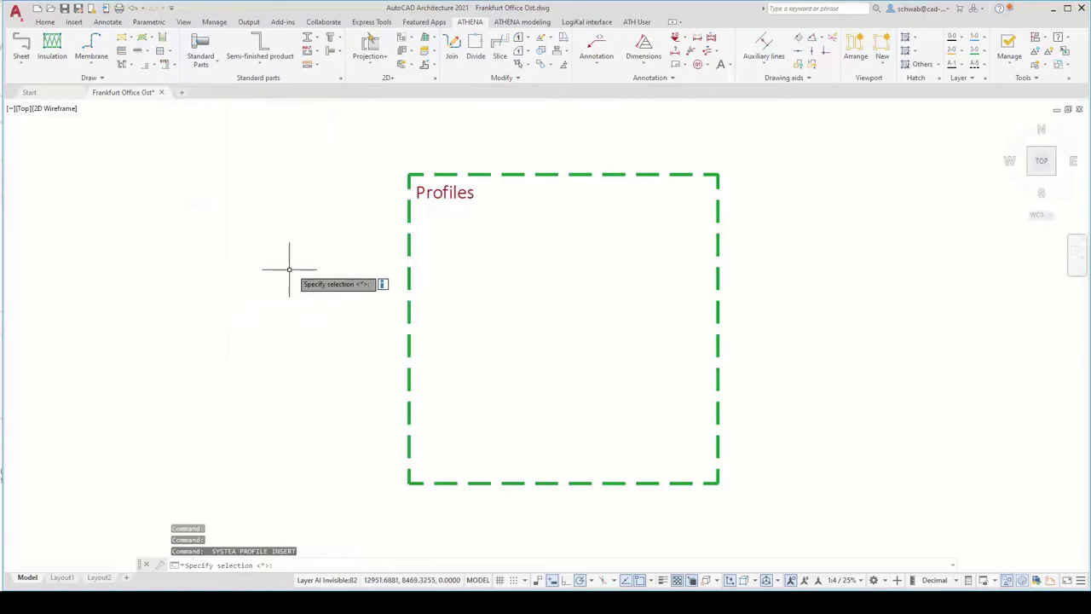
{"action": "key", "text": "Return"}
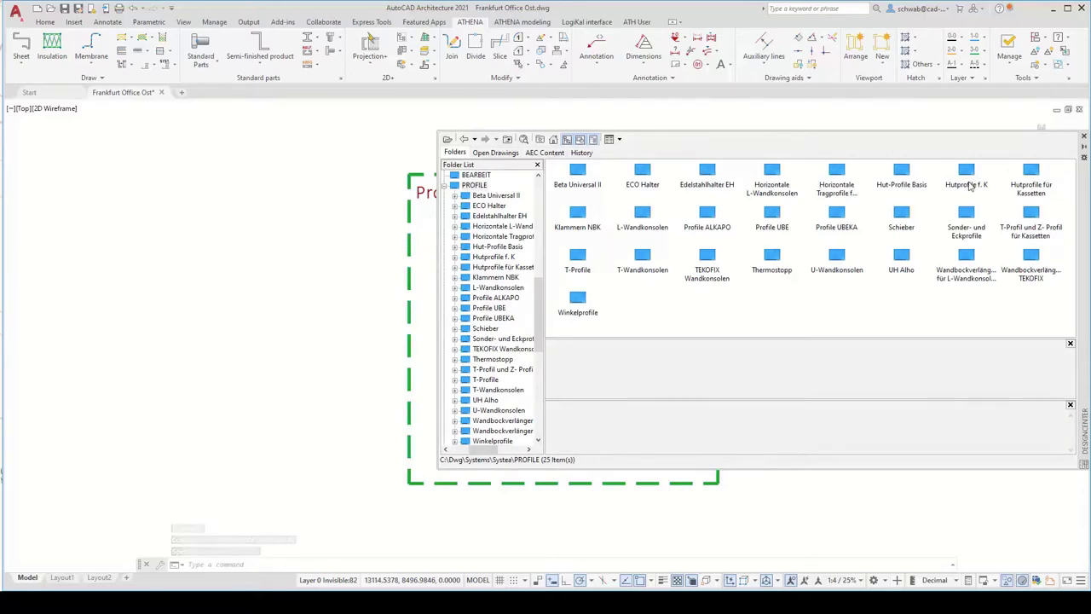
Step: Insert Hutprofil 30_50_50_50_30mm Profil Nr.781 from the Hutprofile f. K folder inside the Profiles frame at scale 1 and rotation 0
{"action": "double_click", "coordinate": [920, 185]}
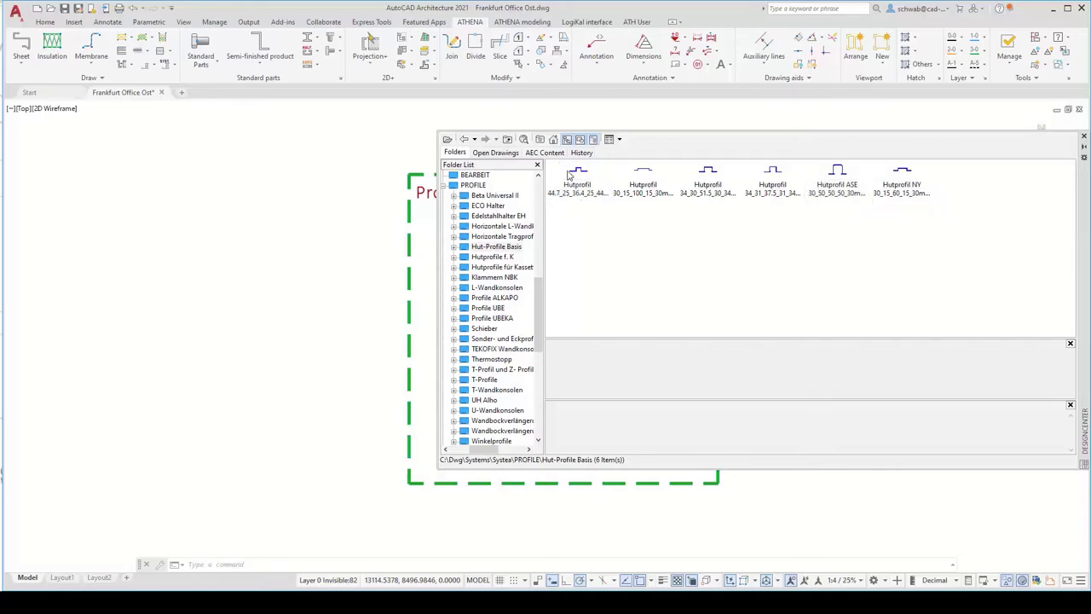
{"action": "left_click", "coordinate": [500, 257]}
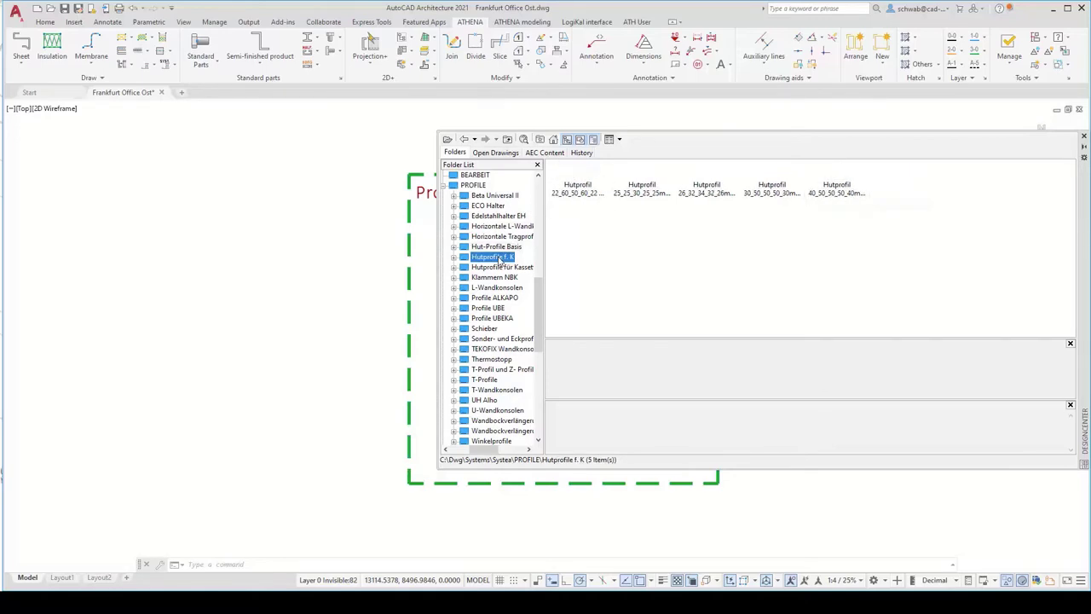
{"action": "left_click", "coordinate": [773, 193]}
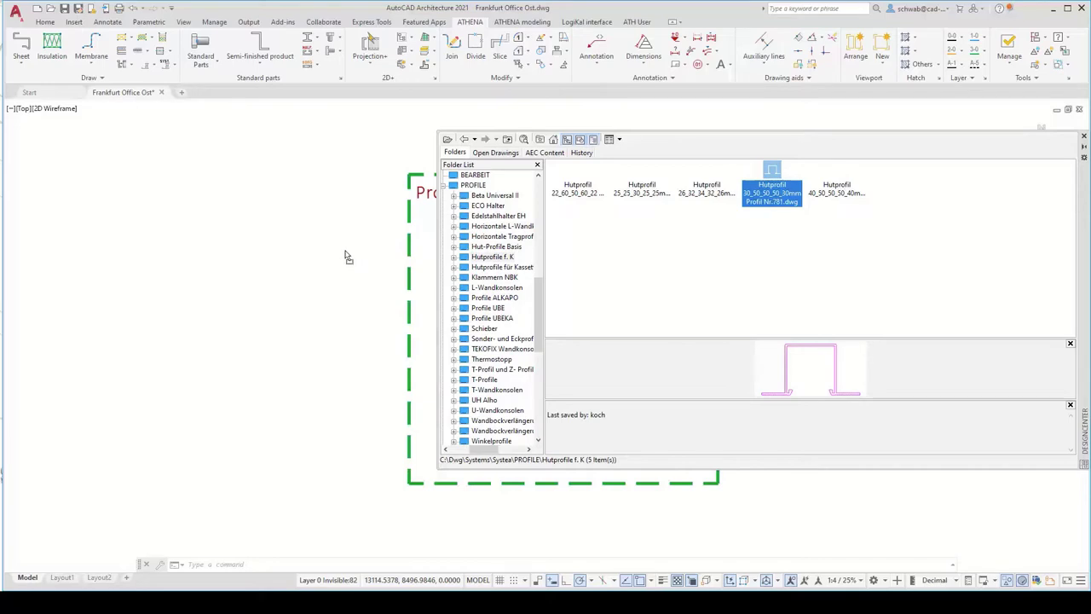
{"action": "left_click_drag", "start_coordinate": [345, 256], "coordinate": [358, 256]}
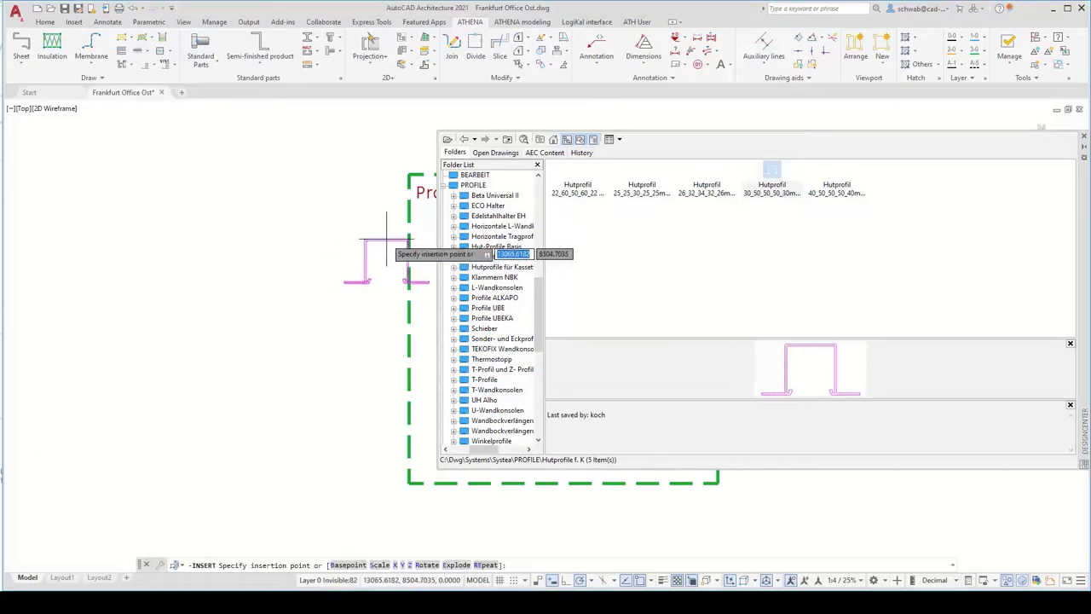
{"action": "left_click", "coordinate": [1084, 138]}
{"action": "left_click", "coordinate": [519, 255]}
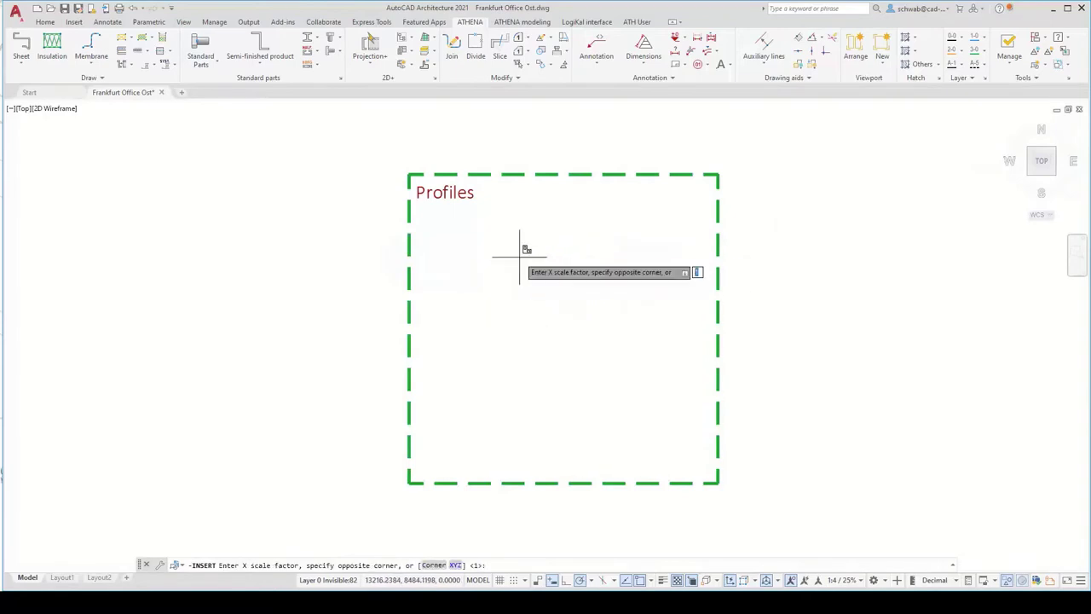
{"action": "key", "text": "Return"}
{"action": "key", "text": "Return"}
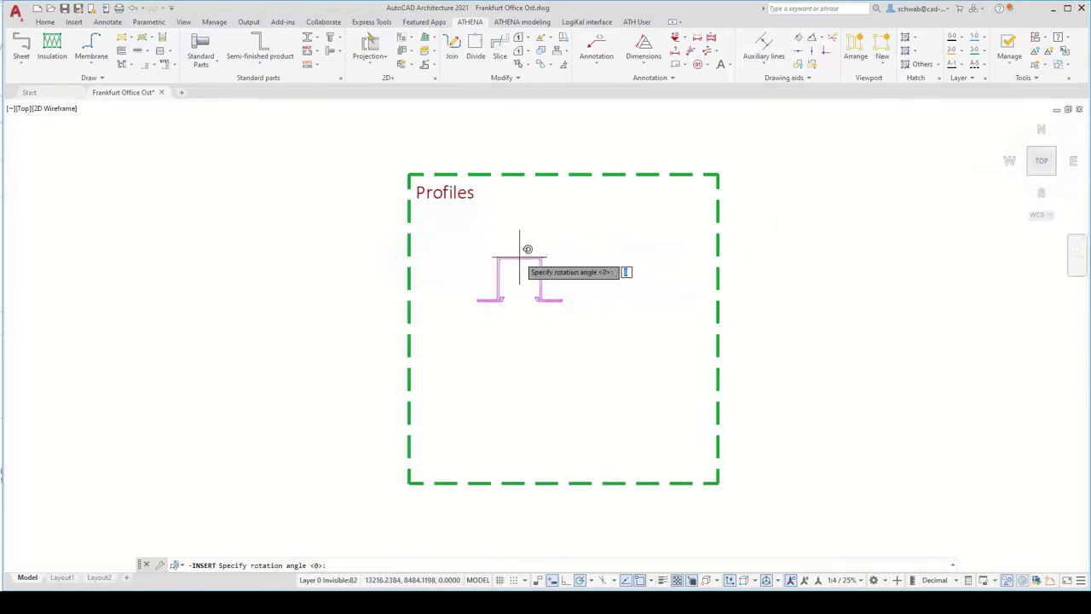
{"action": "key", "text": "Return"}
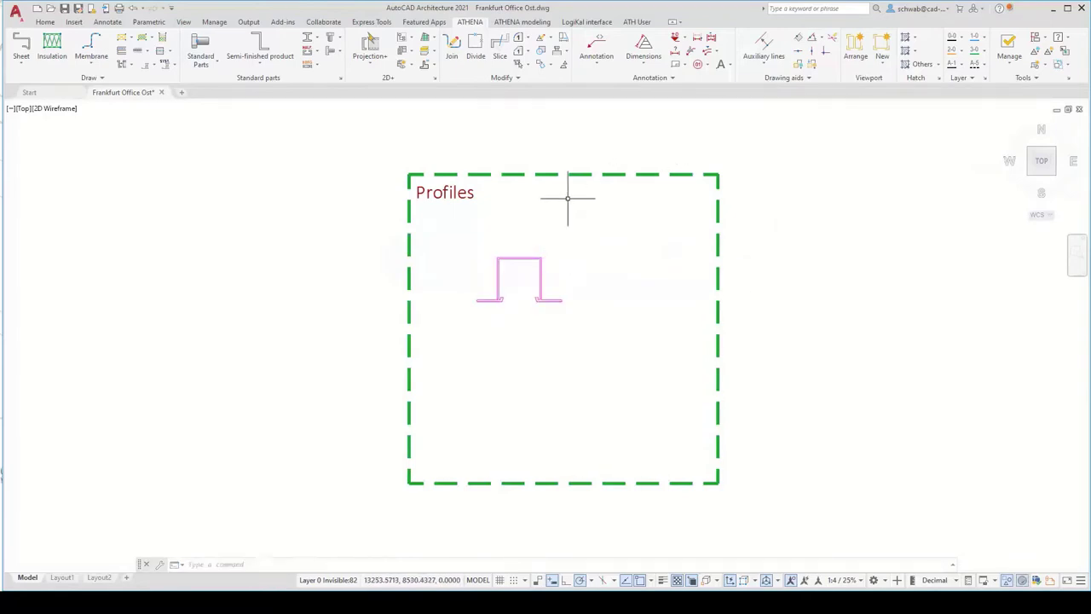
Step: Annotate the hat profile with its part name, placing the leader arrow on the profile's upper right corner
{"action": "left_click", "coordinate": [603, 67]}
{"action": "left_click", "coordinate": [590, 81]}
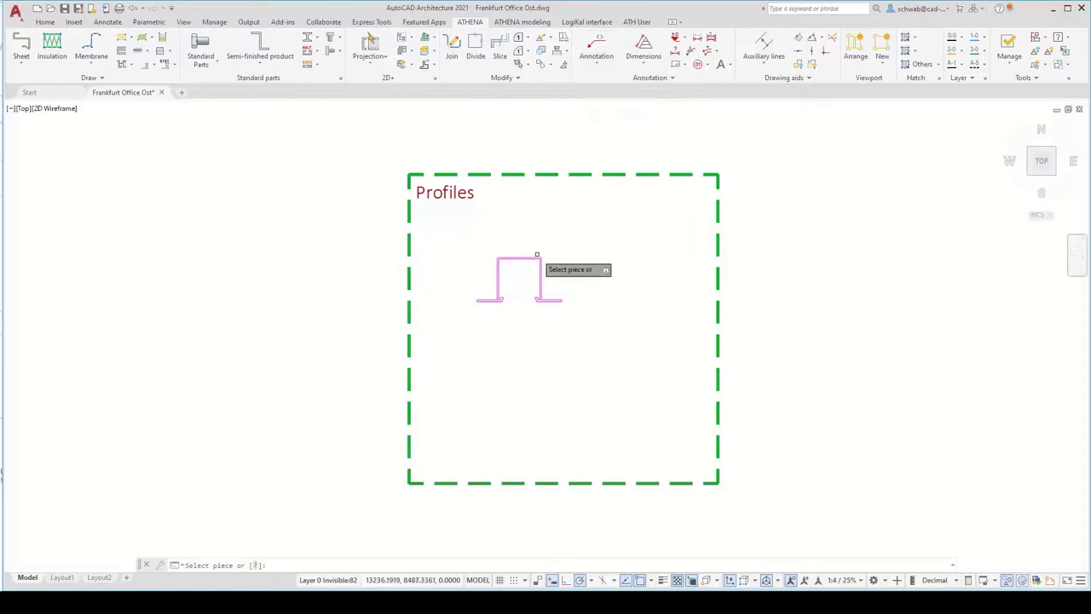
{"action": "left_click", "coordinate": [537, 256]}
{"action": "left_click", "coordinate": [540, 252]}
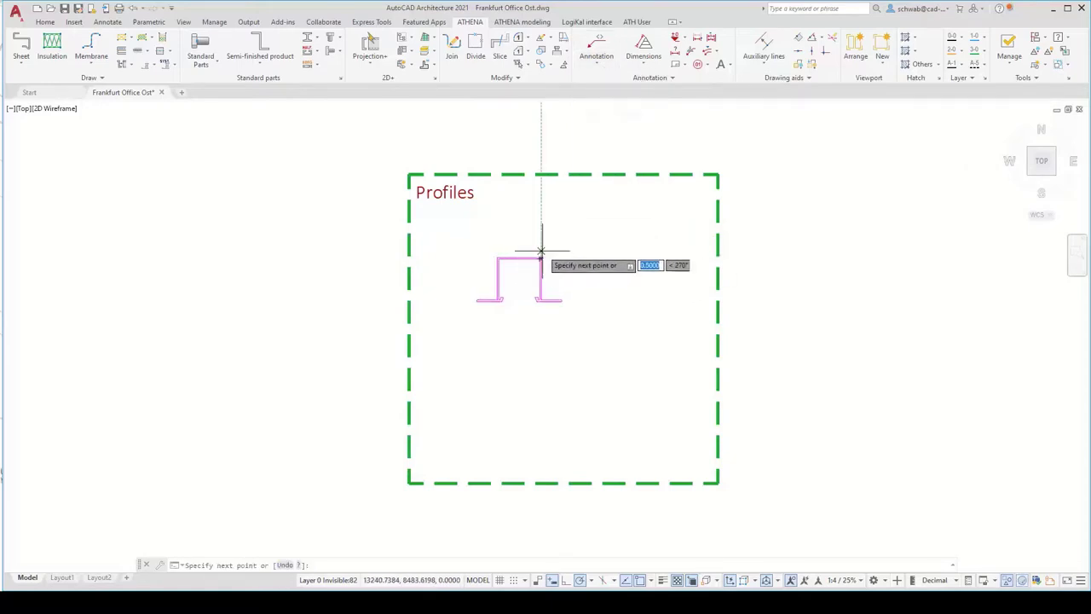
{"action": "left_click", "coordinate": [553, 245]}
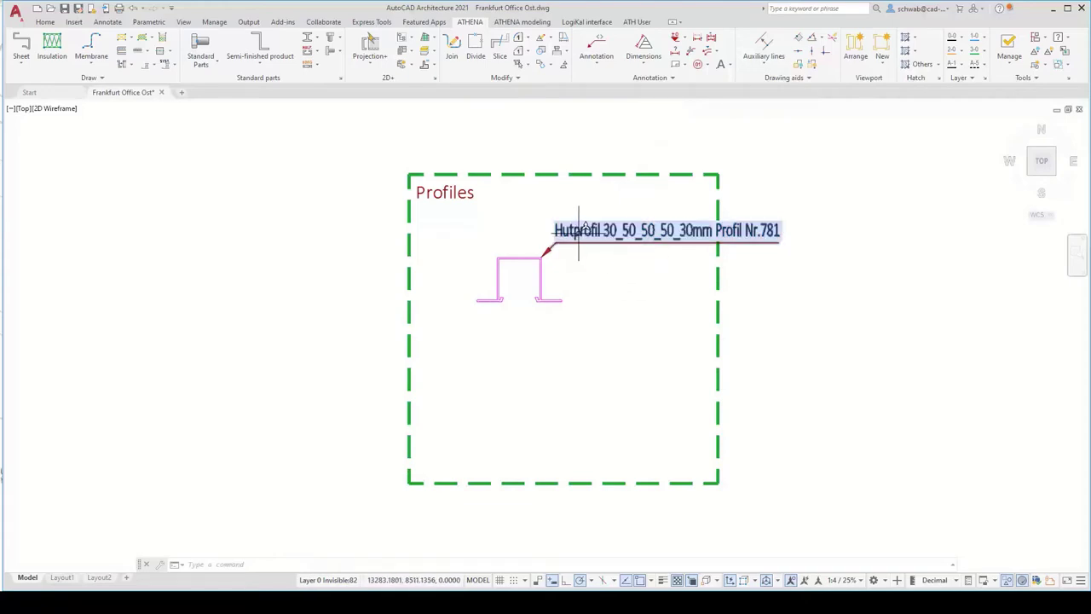
Step: Stretch the profile's leader so its text sits higher and farther right, level with the Profiles heading
{"action": "left_click", "coordinate": [585, 226]}
{"action": "left_click", "coordinate": [555, 243]}
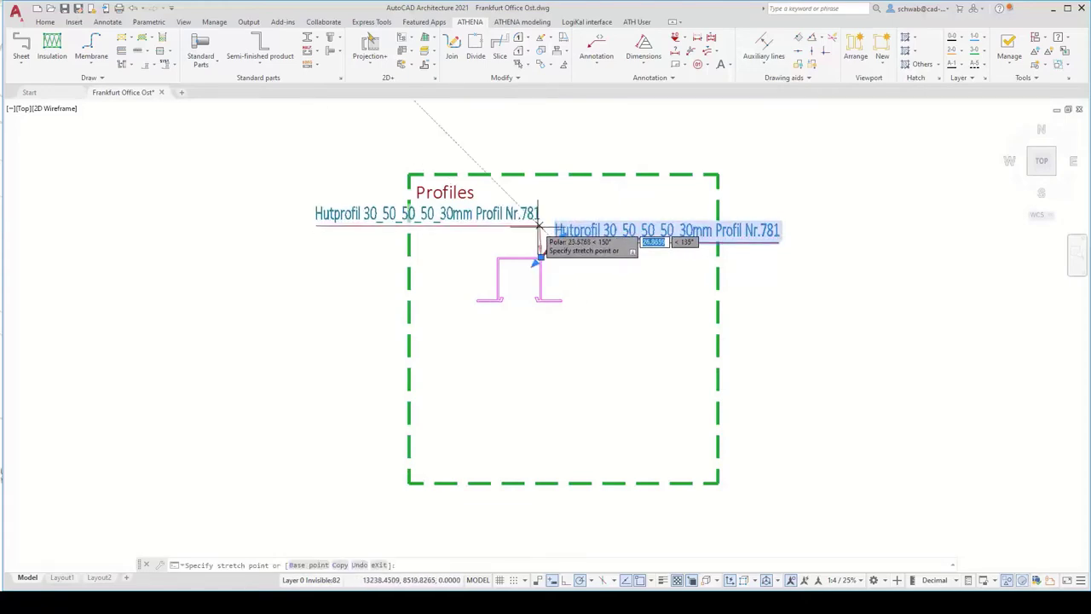
{"action": "left_click", "coordinate": [578, 204]}
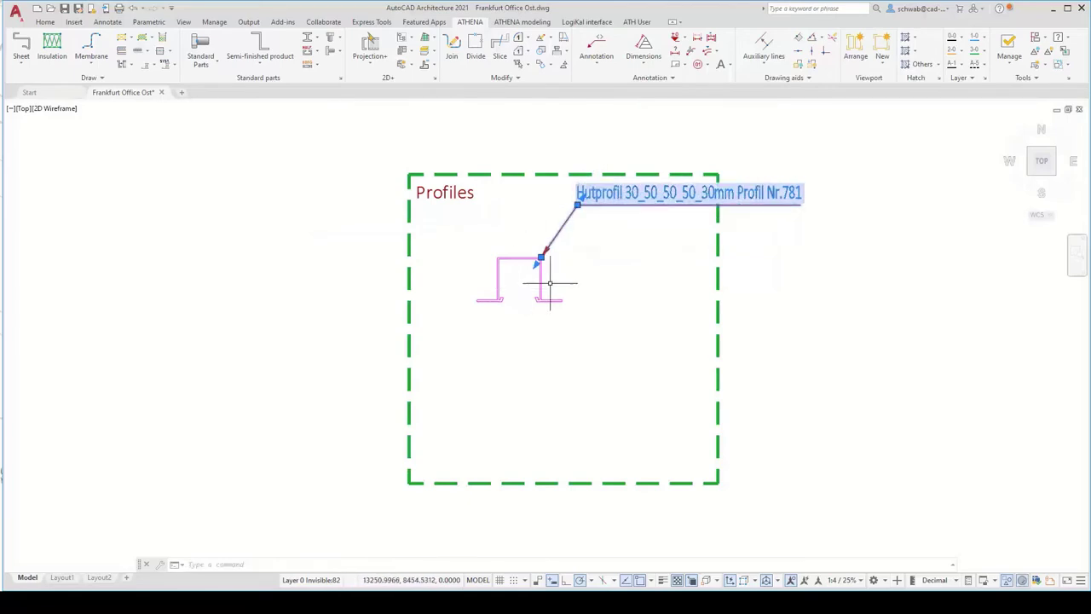
{"action": "key", "text": "Escape"}
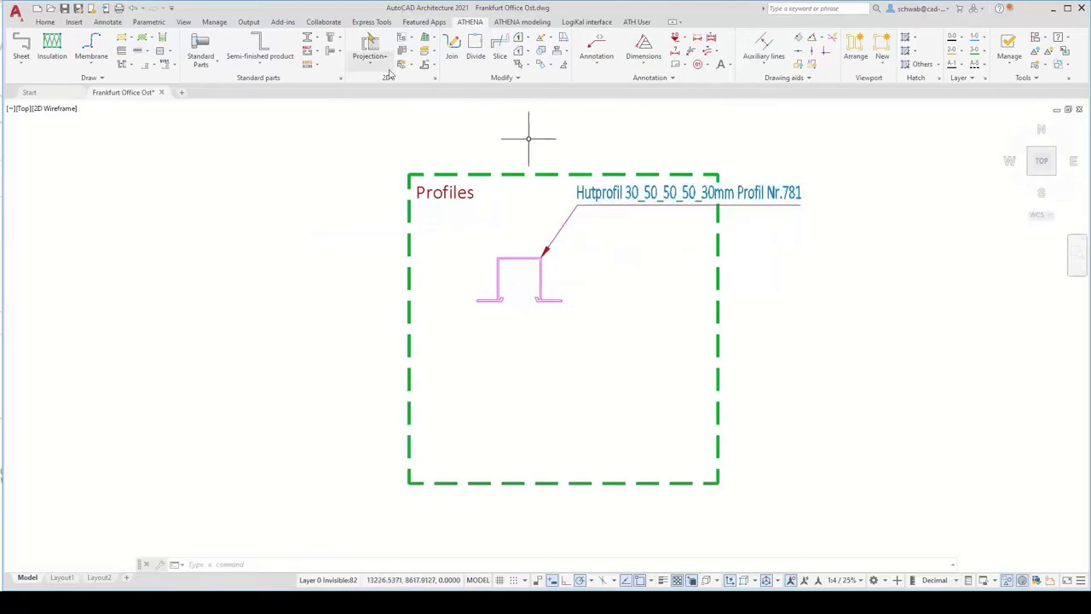
{"action": "left_click", "coordinate": [288, 64]}
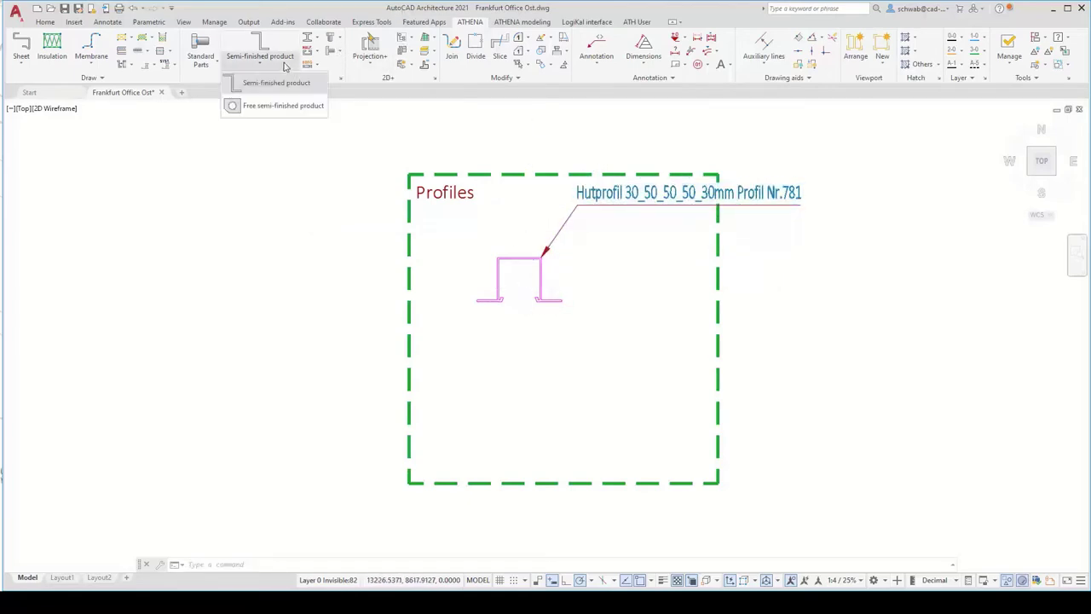
{"action": "left_click", "coordinate": [281, 104]}
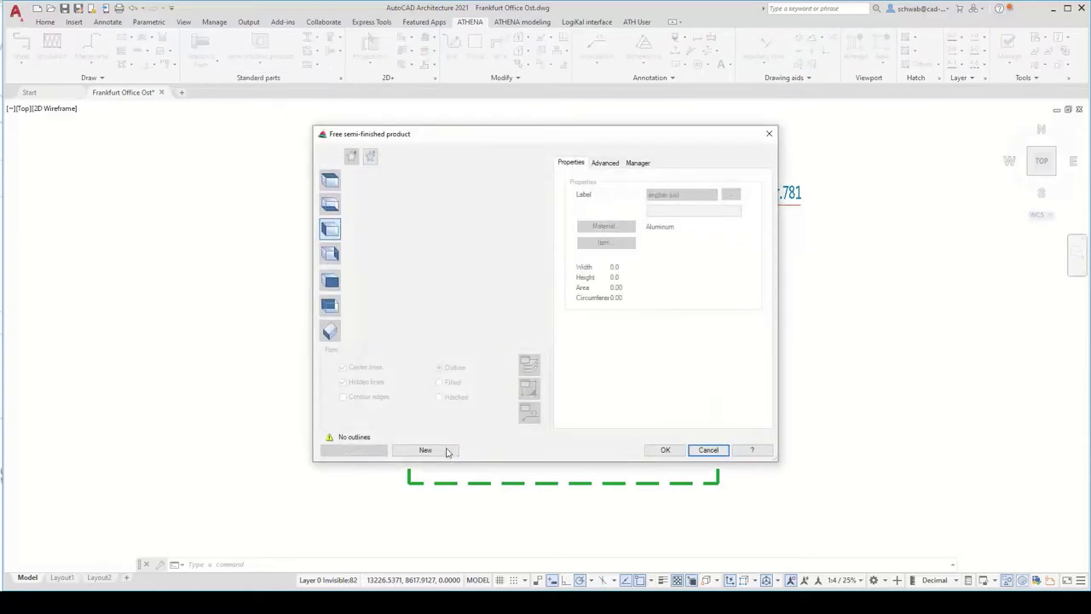
{"action": "left_click", "coordinate": [708, 449]}
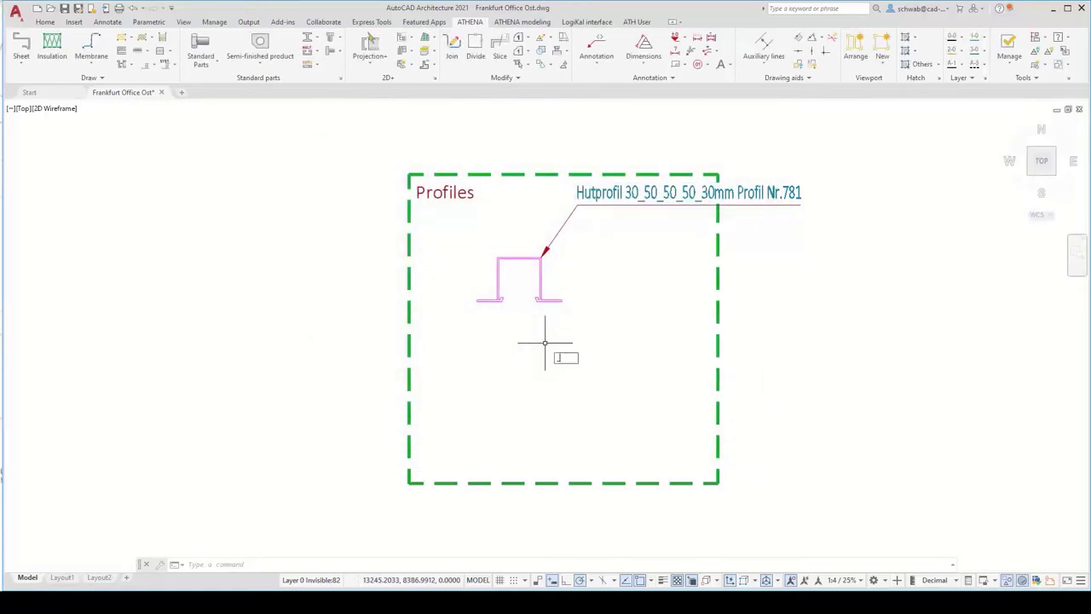
Step: Explode the inserted hat profile block into its individual outline geometry
{"action": "type", "text": "_explode"}
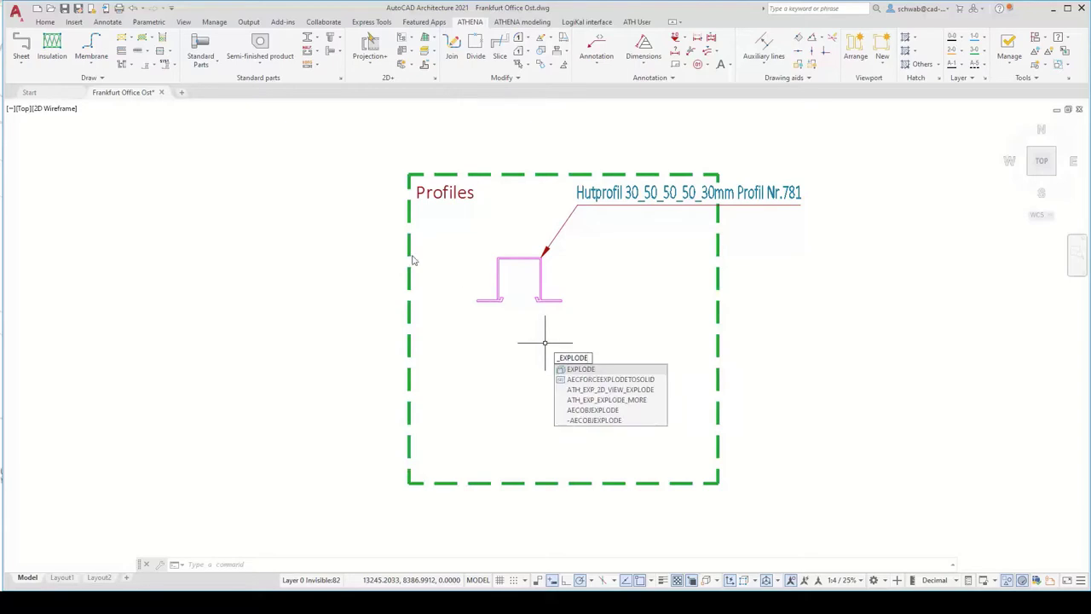
{"action": "key", "text": "Return"}
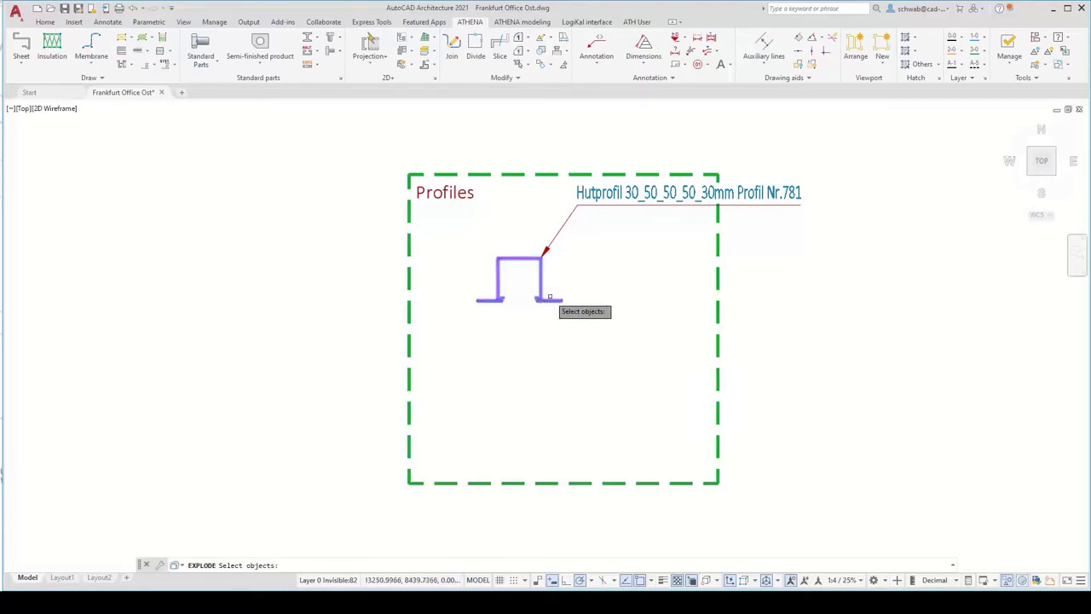
{"action": "left_click", "coordinate": [550, 296]}
{"action": "key", "text": "Return"}
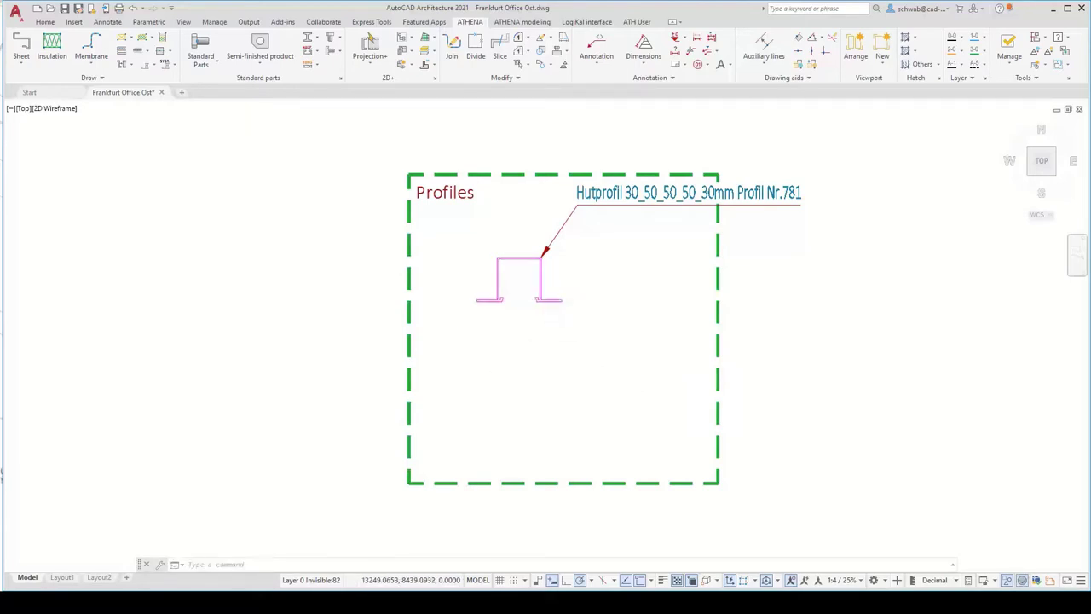
{"action": "scroll", "coordinate": [550, 296], "scroll_direction": "up", "scroll_amount": 2}
{"action": "left_click", "coordinate": [555, 302]}
{"action": "key", "text": "Escape"}
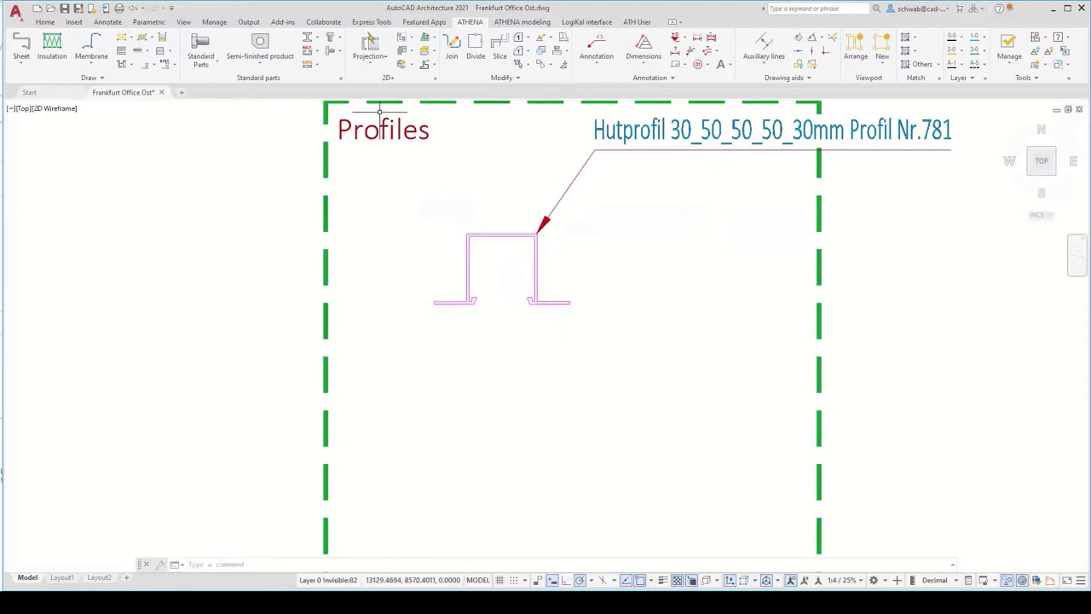
Step: Create a new free semi-finished product from the complete outline of the exploded hat profile
{"action": "left_click", "coordinate": [261, 47]}
{"action": "left_click", "coordinate": [423, 450]}
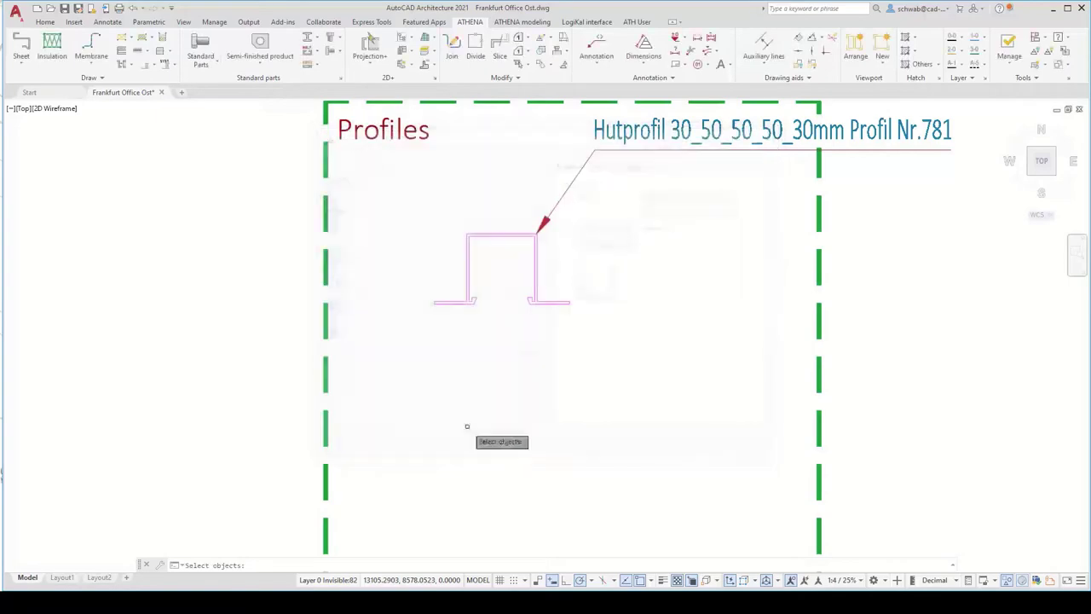
{"action": "left_click", "coordinate": [393, 204]}
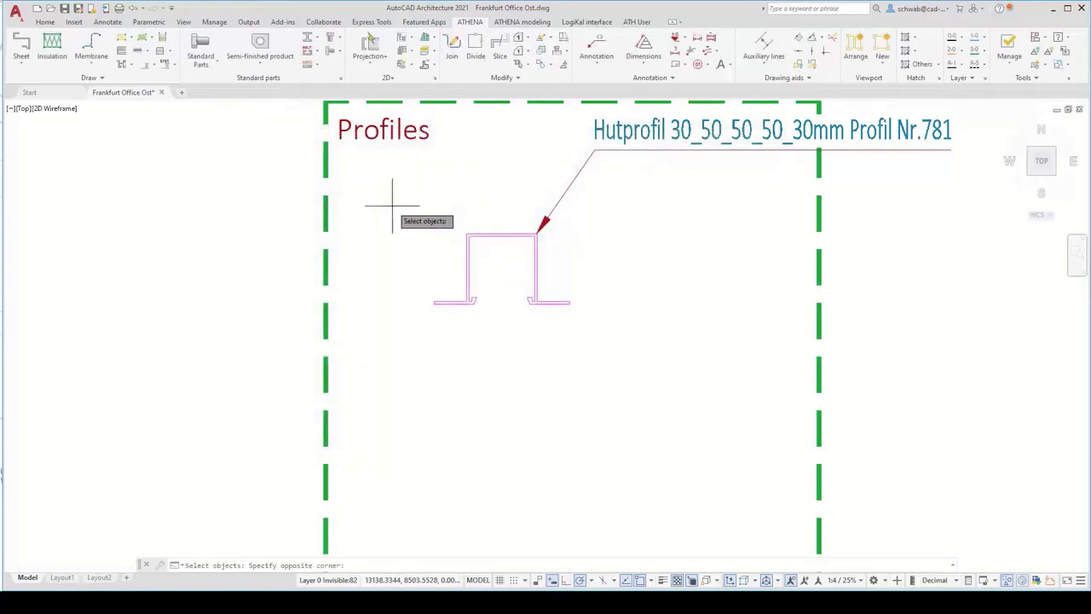
{"action": "left_click", "coordinate": [607, 363]}
{"action": "key", "text": "Return"}
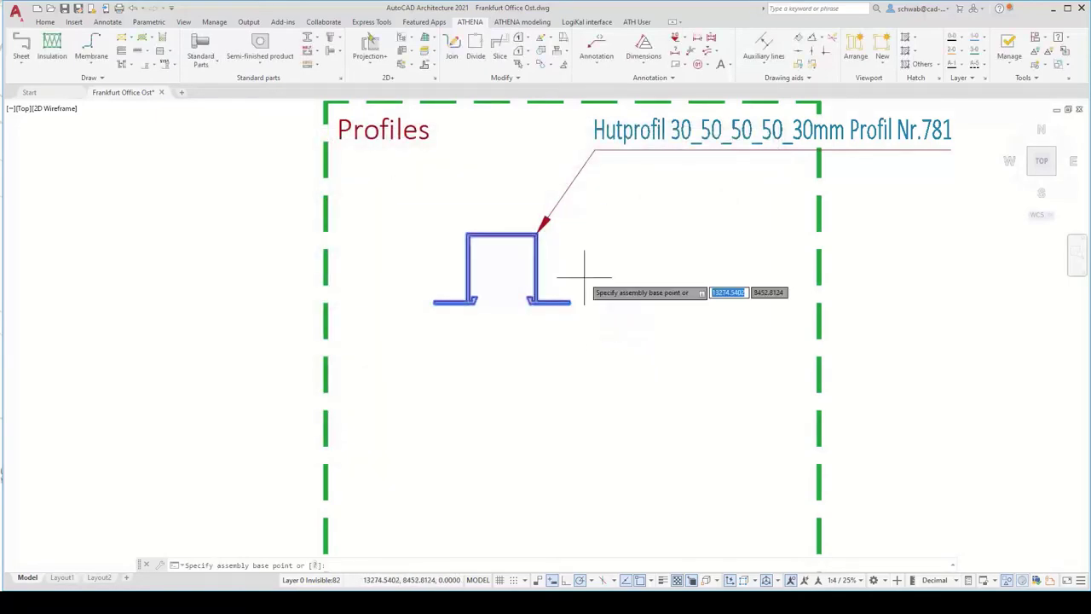
Step: Set the assembly base point at the midpoint of the hat profile's top edge
{"action": "right_click", "coordinate": [509, 224]}
{"action": "key", "text": "Escape"}
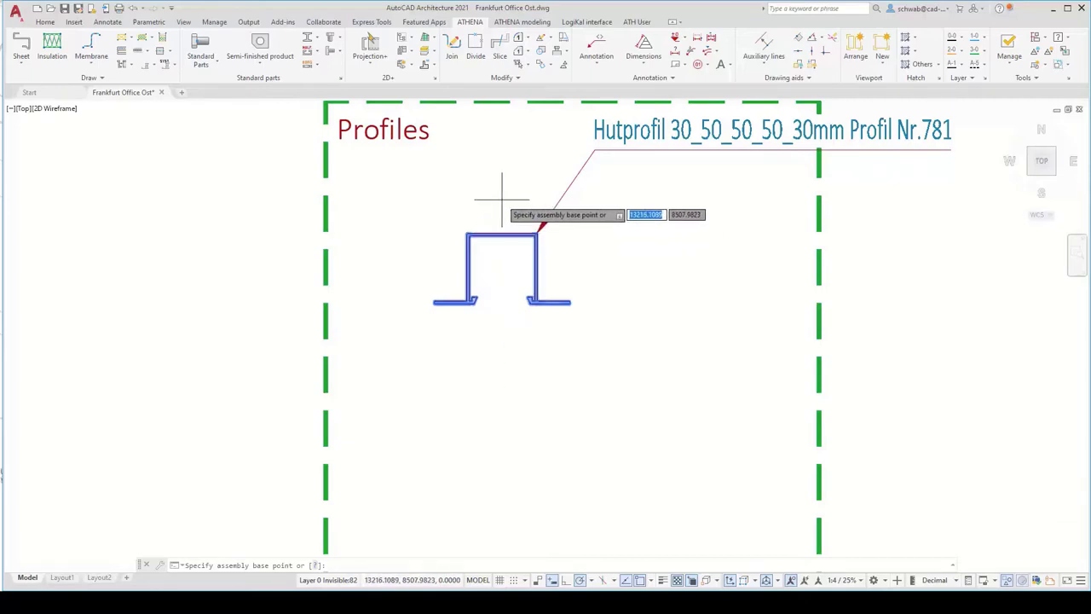
{"action": "right_click", "coordinate": [503, 204], "text": "shift"}
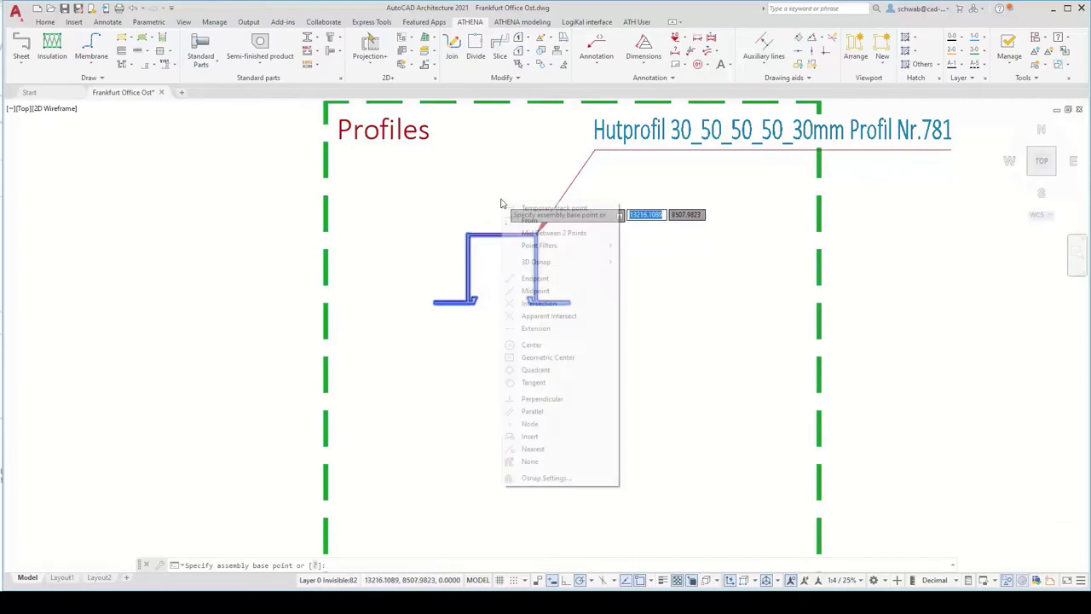
{"action": "left_click", "coordinate": [535, 291]}
{"action": "left_click", "coordinate": [501, 232]}
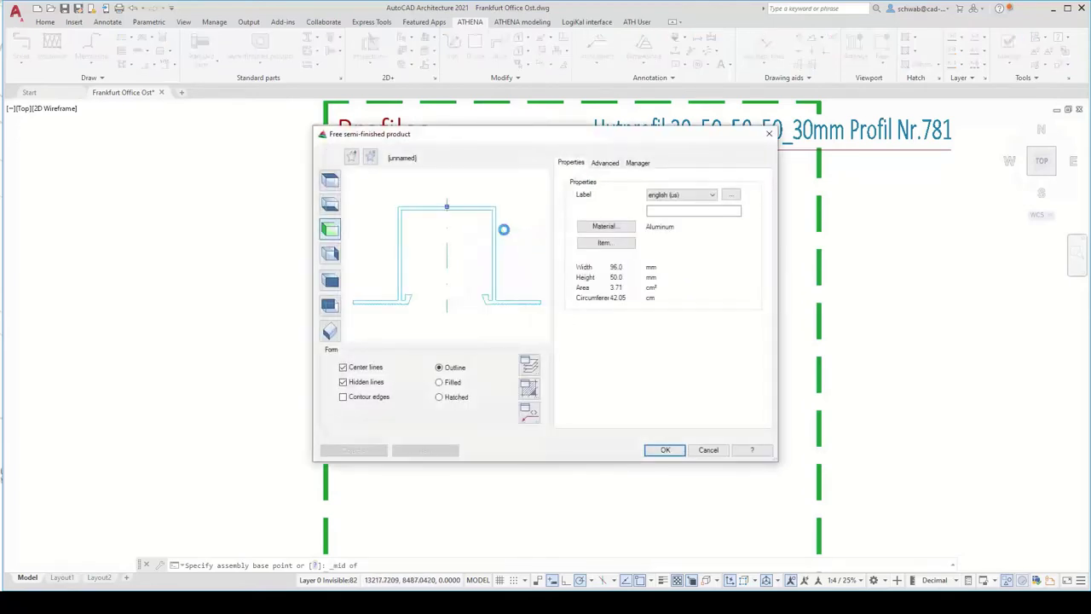
Step: Label the semi-finished product "Hat Profile Systea 781" and assign it item number 200100
{"action": "left_click", "coordinate": [660, 211]}
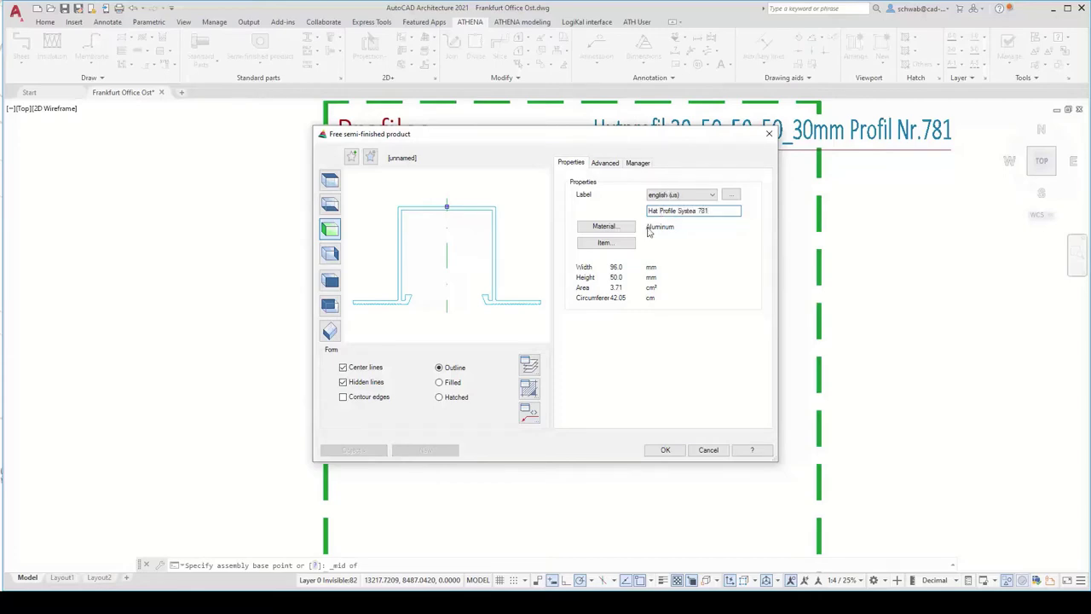
{"action": "left_click", "coordinate": [607, 243]}
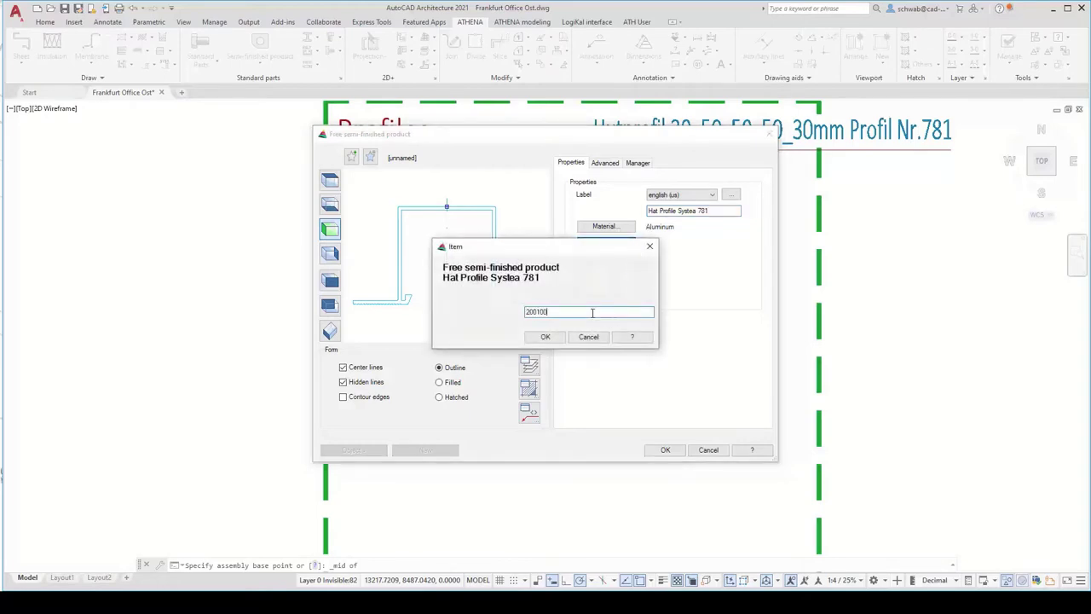
{"action": "left_click", "coordinate": [549, 337]}
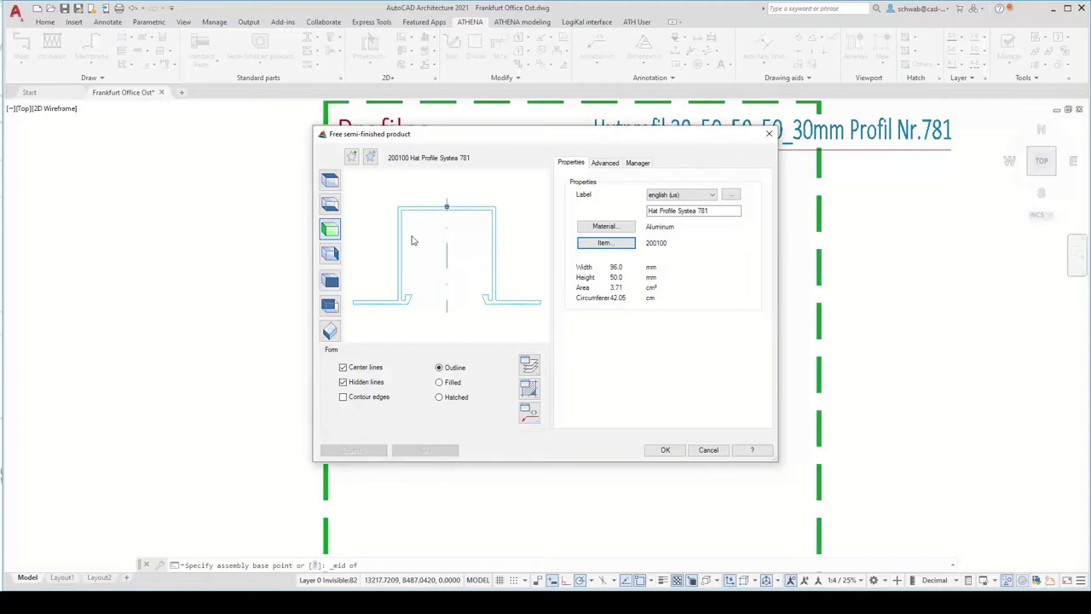
Step: Displace the hat profile outline by -180 in Y relative to the assembly base point
{"action": "left_click", "coordinate": [605, 164]}
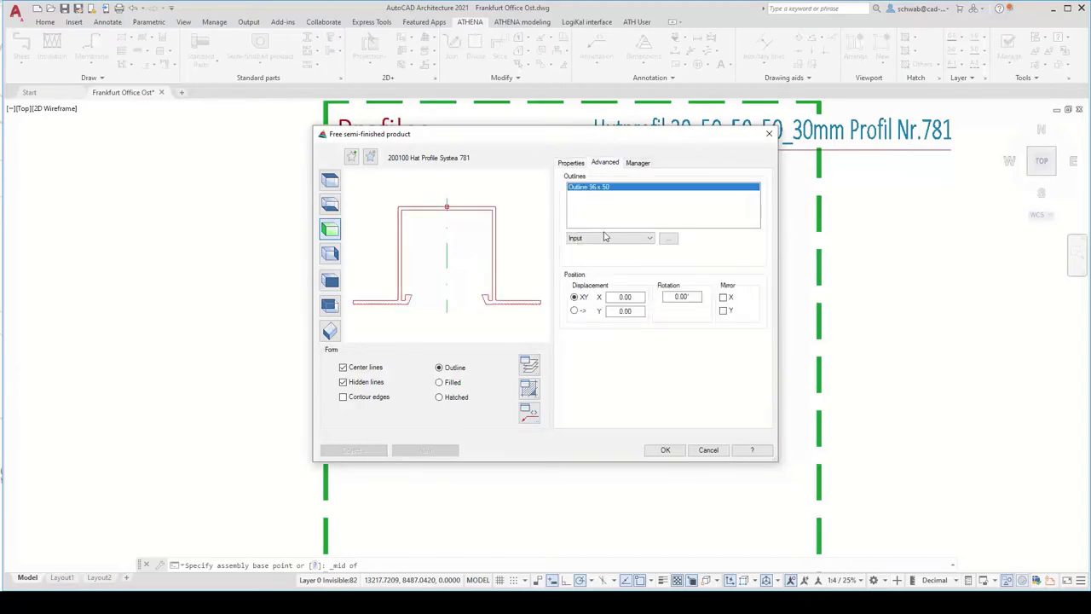
{"action": "double_click", "coordinate": [636, 312]}
{"action": "key", "text": "Tab"}
{"action": "left_click", "coordinate": [464, 180]}
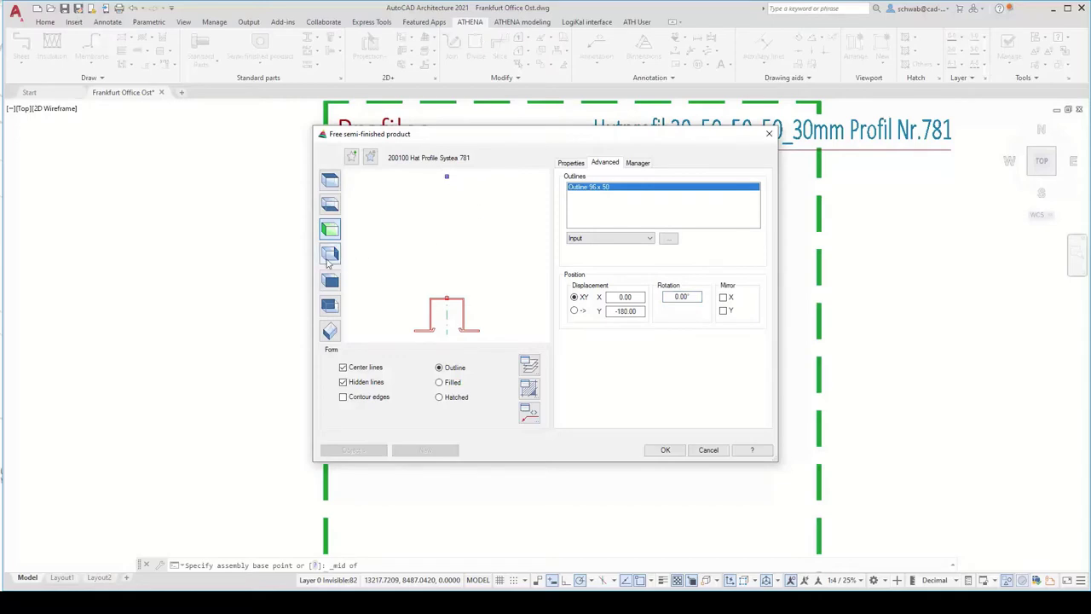
Step: Store the hat profile product as a favorite and finish its definition
{"action": "left_click", "coordinate": [632, 166]}
{"action": "left_click", "coordinate": [573, 165]}
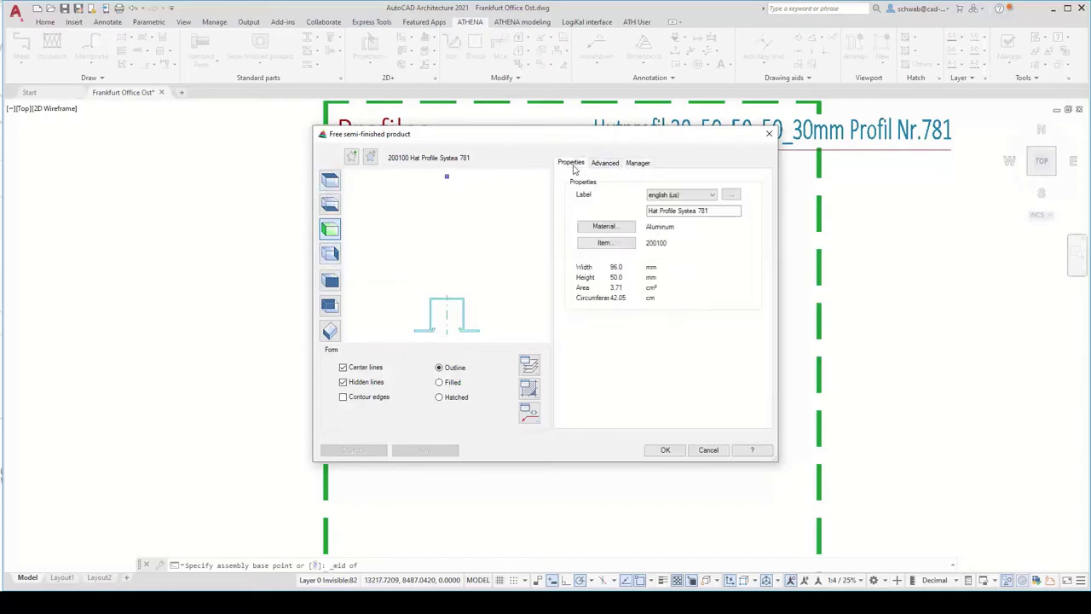
{"action": "left_click", "coordinate": [355, 162]}
{"action": "left_click", "coordinate": [590, 331]}
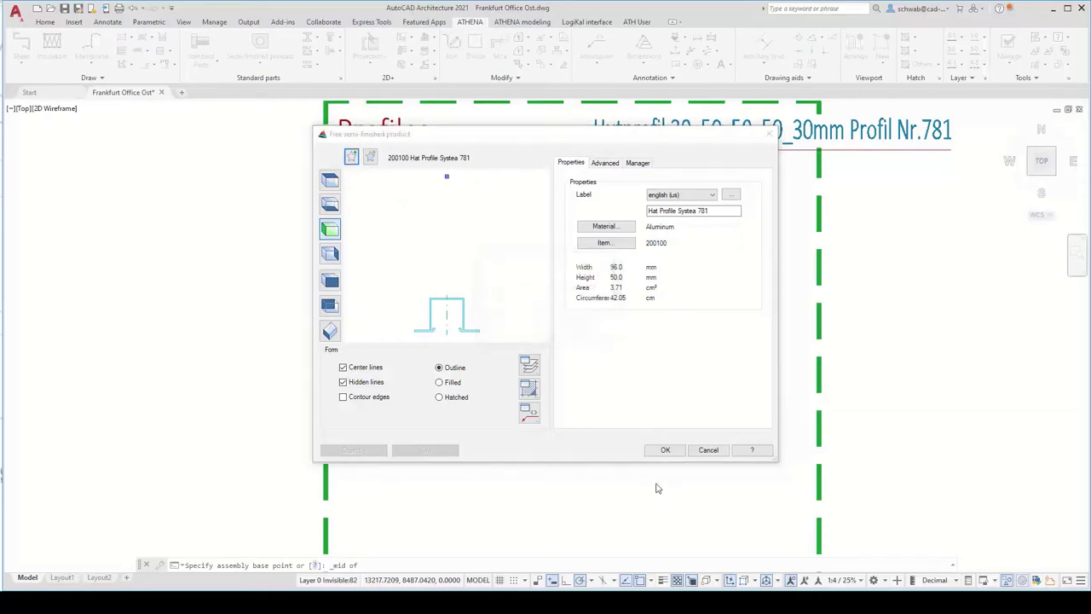
{"action": "left_click", "coordinate": [666, 450]}
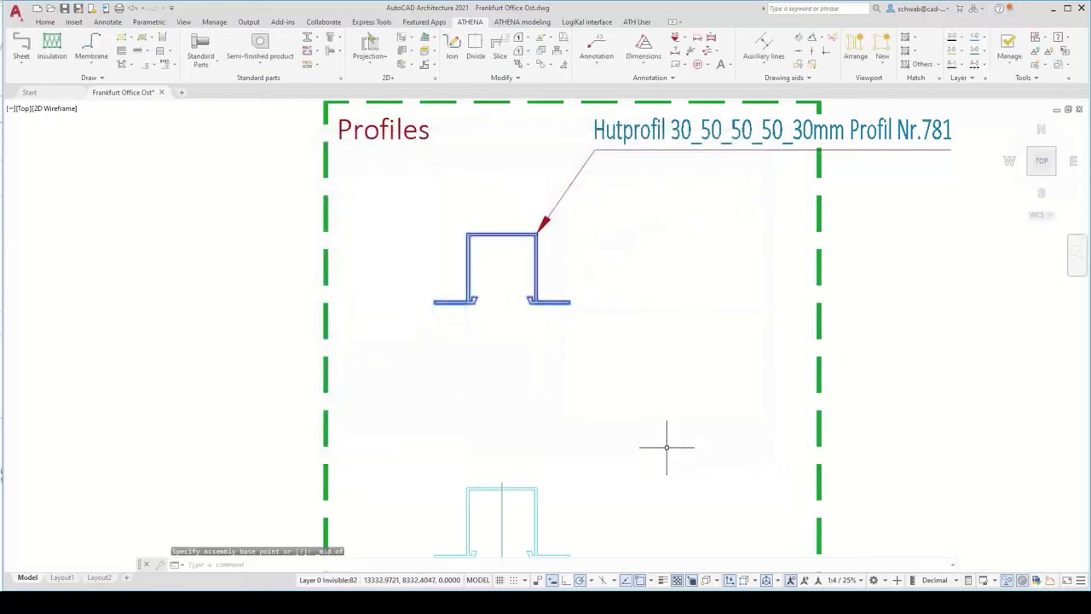
Step: Erase the original hat profile above the offset semi-finished product
{"action": "key", "text": "Delete"}
{"action": "scroll", "coordinate": [519, 434], "scroll_direction": "down", "scroll_amount": 2}
{"action": "scroll", "coordinate": [499, 468], "scroll_direction": "up", "scroll_amount": 4}
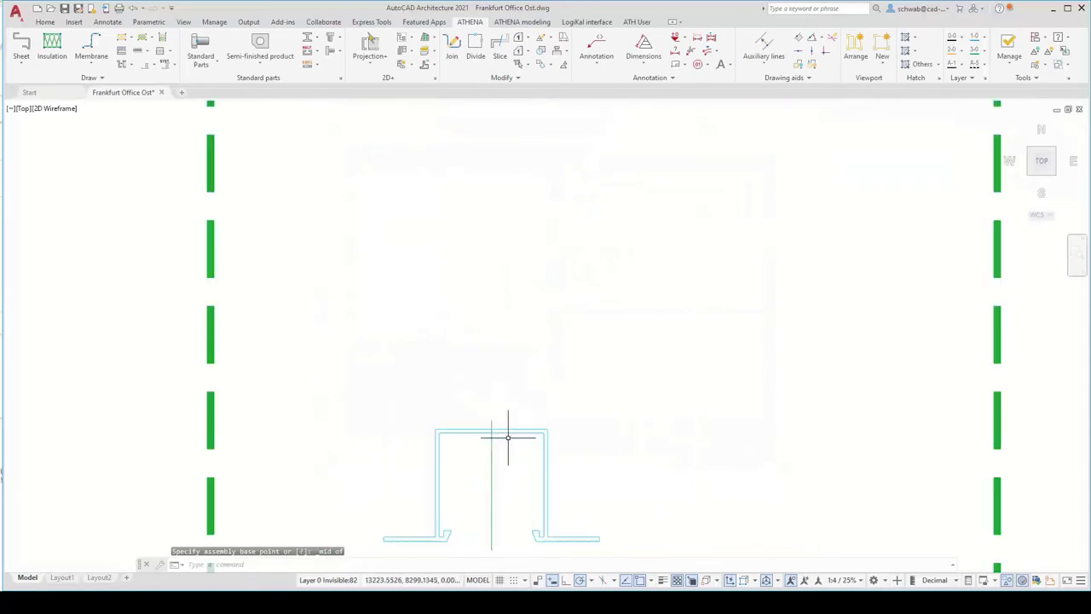
{"action": "scroll", "coordinate": [492, 364], "scroll_direction": "down", "scroll_amount": 4}
{"action": "scroll", "coordinate": [492, 364], "scroll_direction": "up", "scroll_amount": 2}
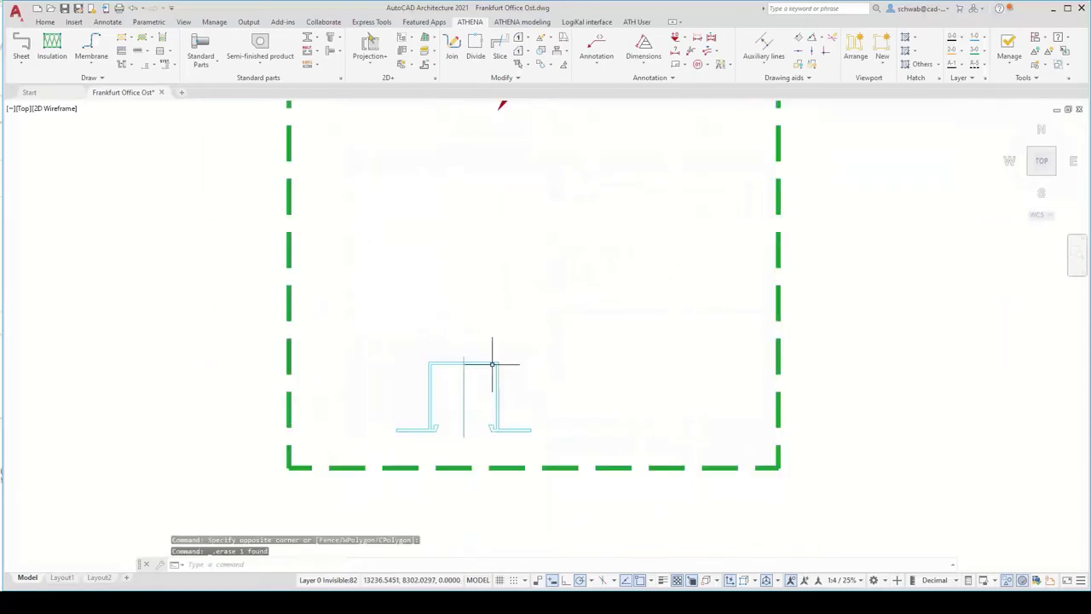
Step: Label the semi-finished hat profile using a leader from the middle of its top edge up into the free space above
{"action": "left_click", "coordinate": [597, 47]}
{"action": "left_click", "coordinate": [480, 363]}
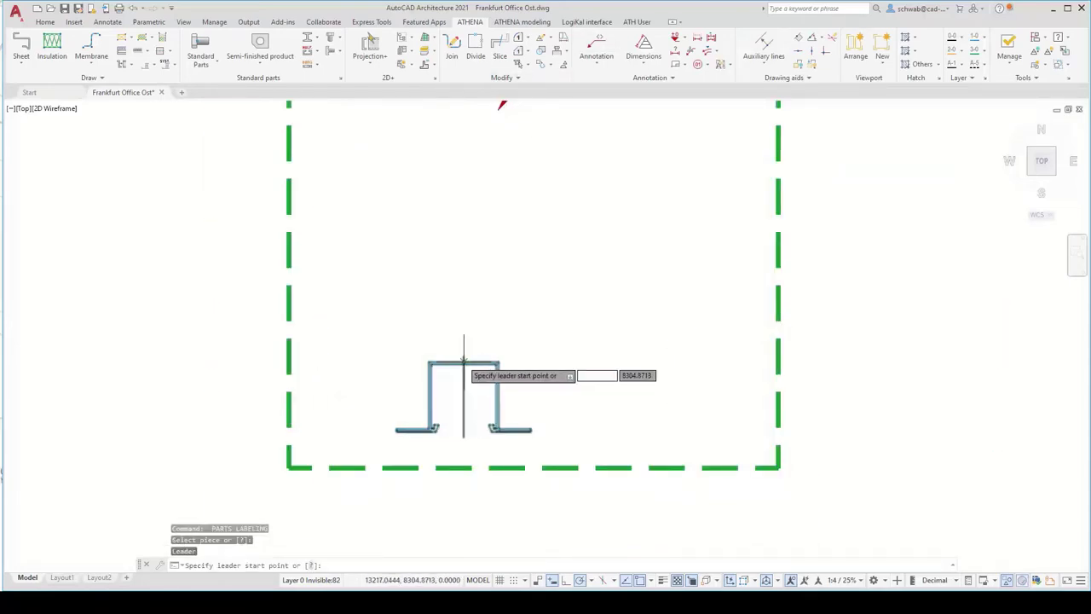
{"action": "left_click", "coordinate": [461, 362]}
{"action": "left_click", "coordinate": [521, 243]}
{"action": "key", "text": "Return"}
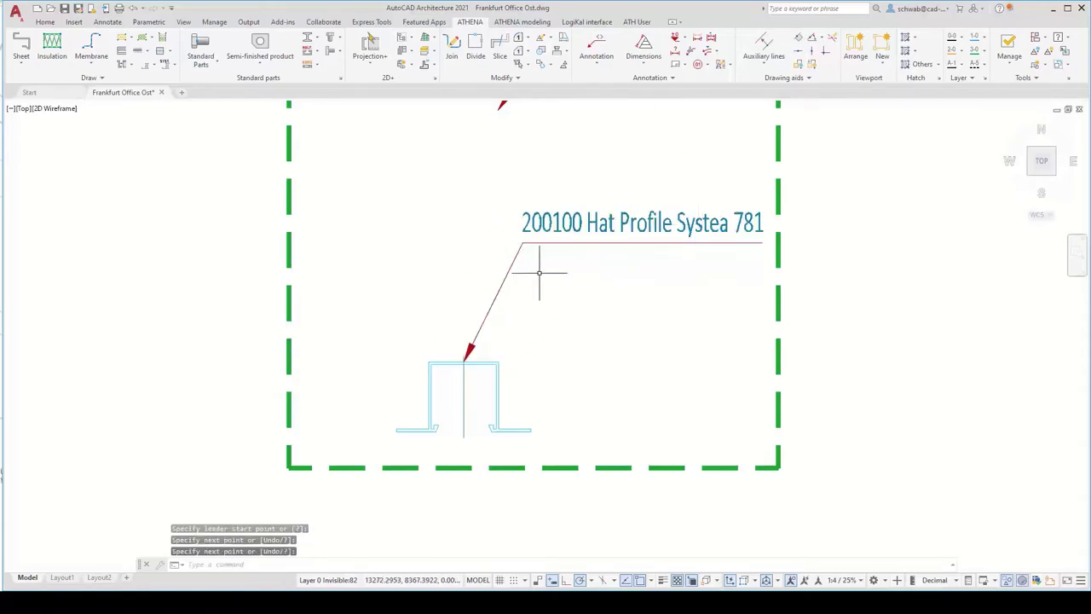
Step: Set up Hat Profile Systea 781 for insertion into the facade elevation in bottom view with hidden lines turned off
{"action": "scroll", "coordinate": [534, 272], "scroll_direction": "down", "scroll_amount": 2}
{"action": "mouse_move", "coordinate": [628, 293]}
{"action": "middle_mouse_down"}
{"action": "mouse_move", "coordinate": [429, 263]}
{"action": "mouse_move", "coordinate": [313, 210]}
{"action": "mouse_move", "coordinate": [389, 214]}
{"action": "middle_mouse_up"}
{"action": "scroll", "coordinate": [370, 231], "scroll_direction": "down", "scroll_amount": 4}
{"action": "scroll", "coordinate": [366, 214], "scroll_direction": "down", "scroll_amount": 4}
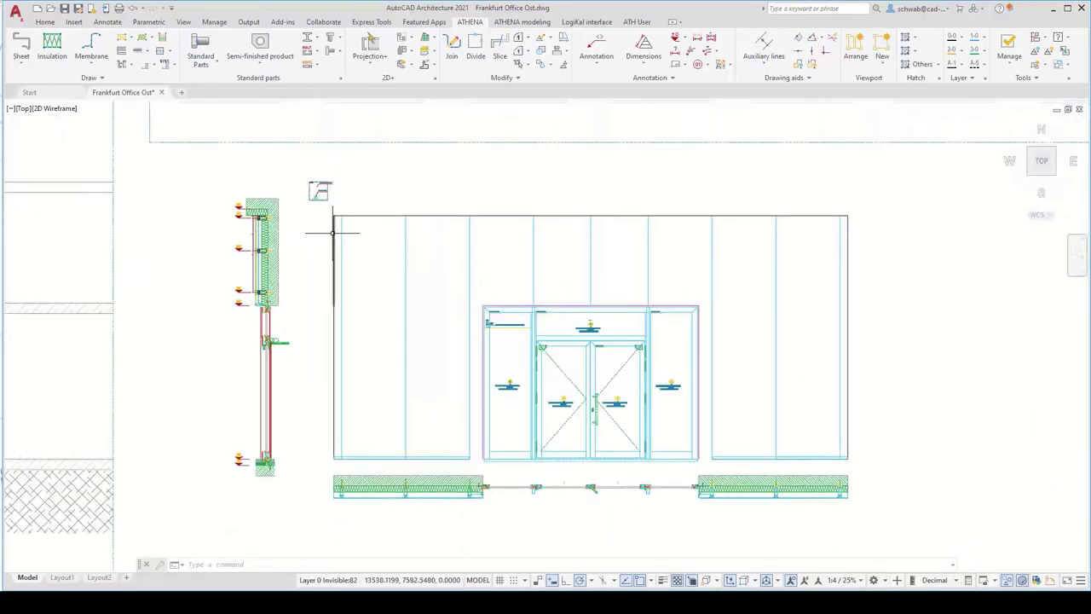
{"action": "left_click", "coordinate": [338, 230]}
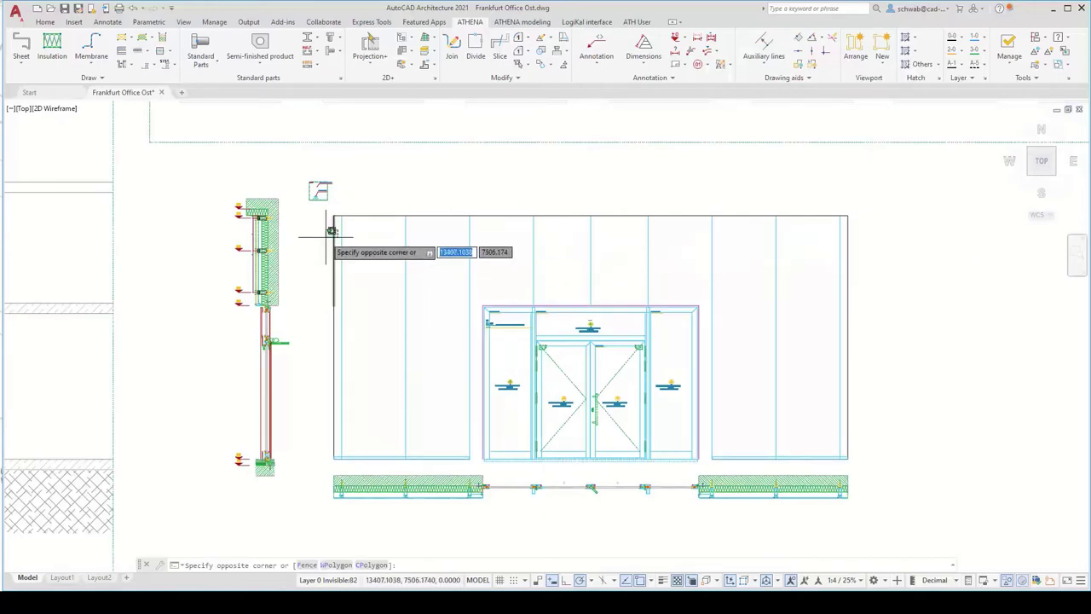
{"action": "key", "text": "Escape"}
{"action": "left_click", "coordinate": [260, 47]}
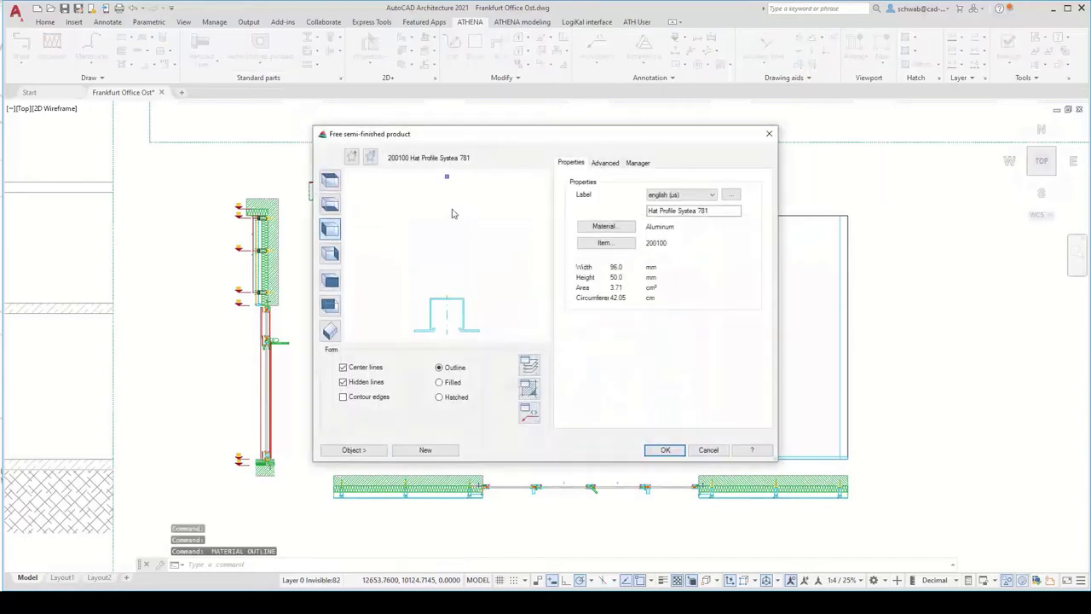
{"action": "left_click", "coordinate": [337, 212]}
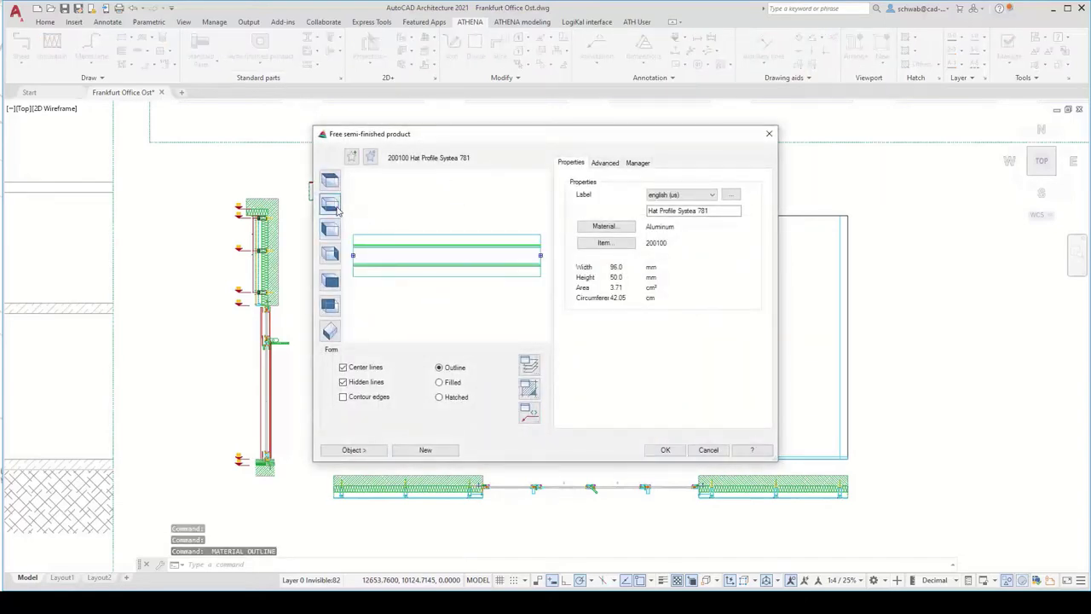
{"action": "left_click", "coordinate": [348, 382]}
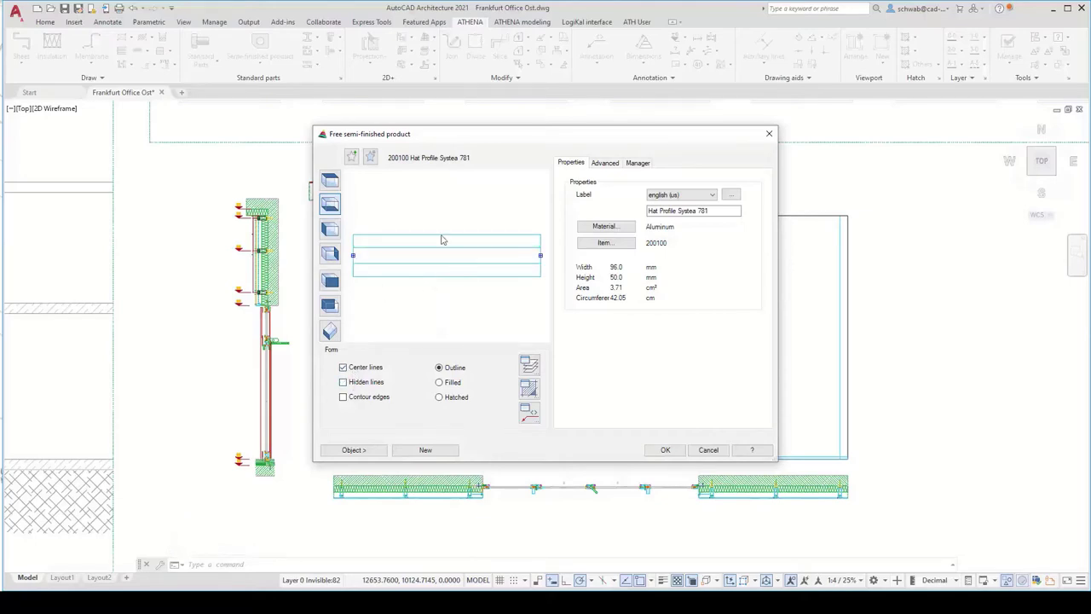
{"action": "left_click", "coordinate": [664, 450]}
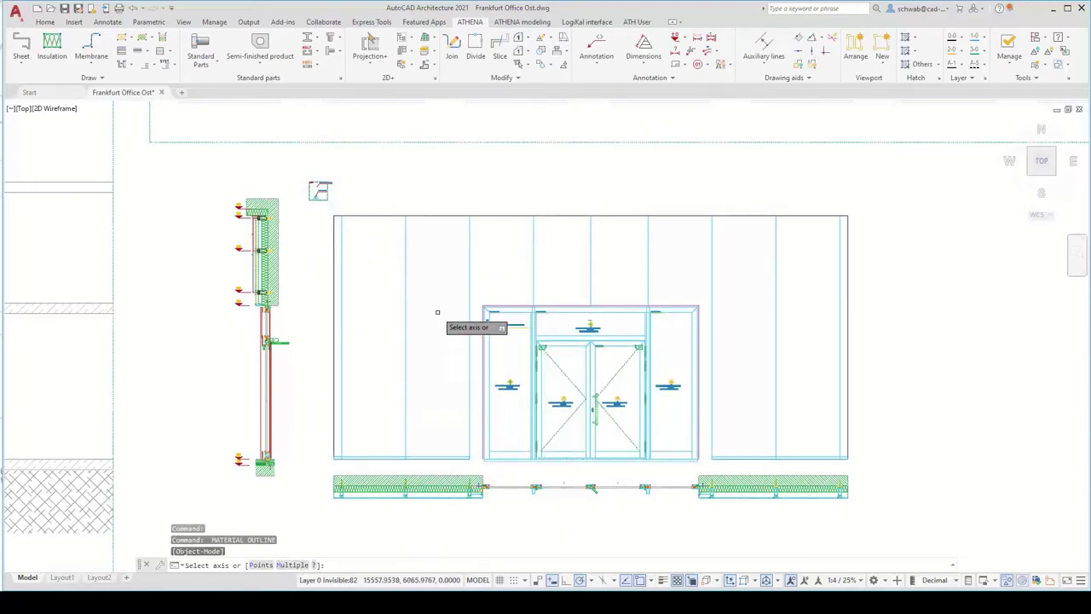
Step: Place the hat profile on all nine vertical axis lines of the facade elevation using the Multiple option
{"action": "key", "text": "Down"}
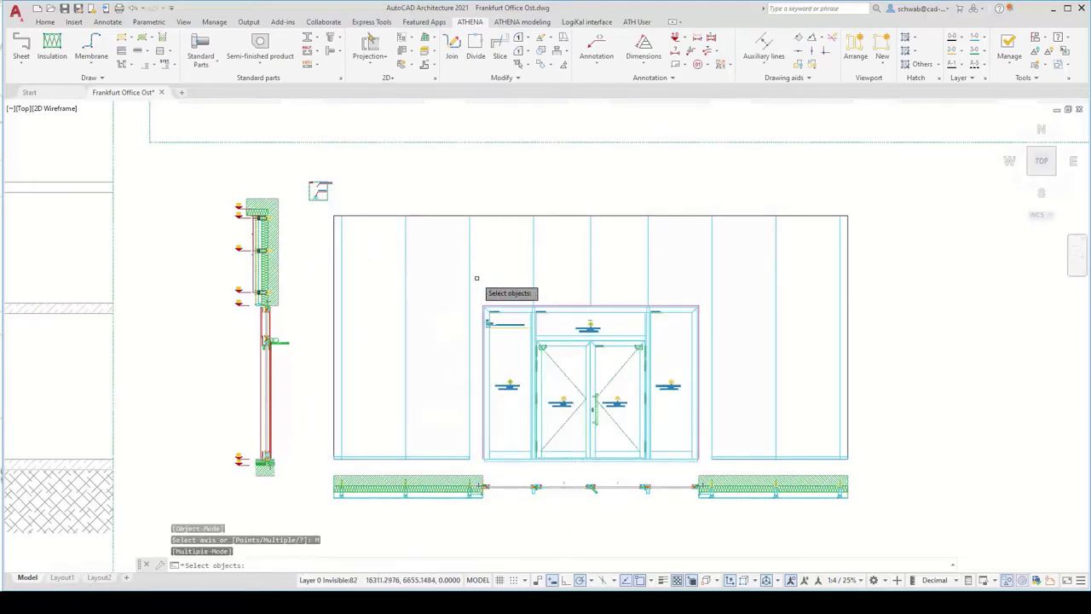
{"action": "left_click", "coordinate": [469, 353]}
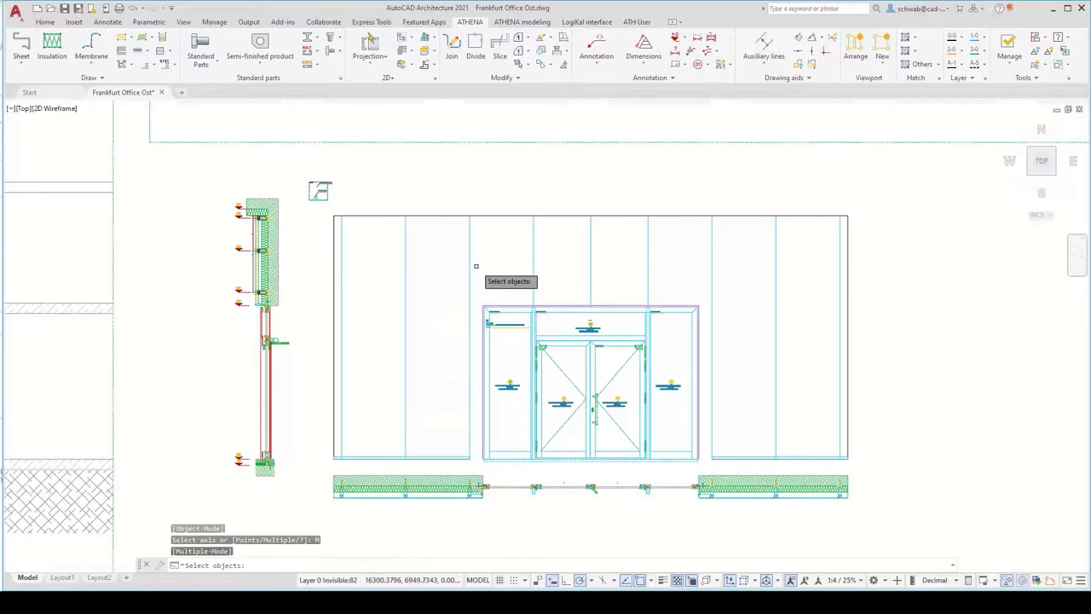
{"action": "left_click", "coordinate": [845, 243]}
{"action": "left_click", "coordinate": [345, 235]}
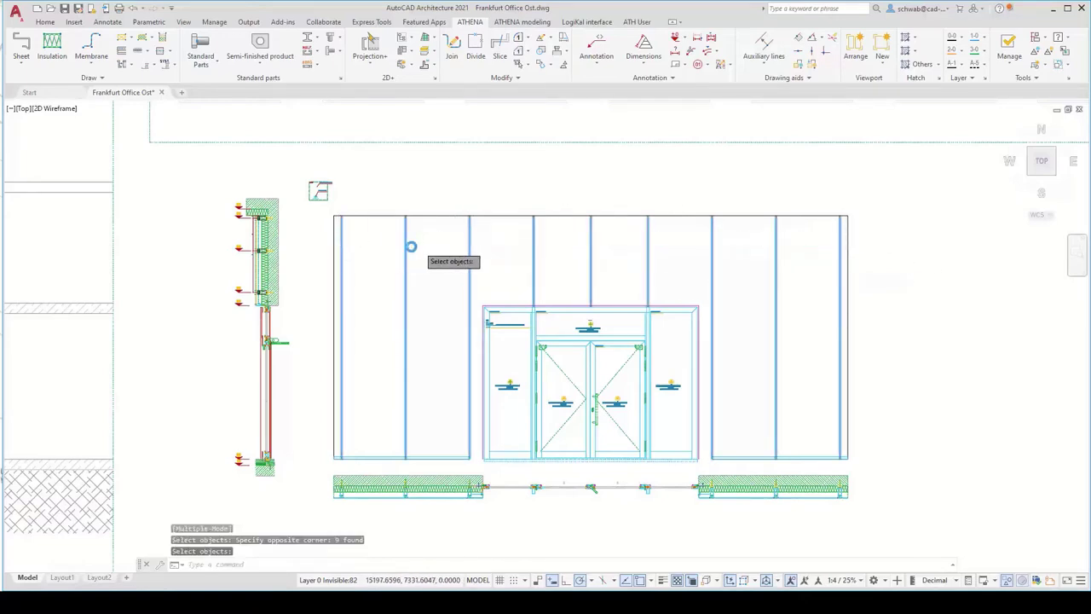
{"action": "key", "text": "Return"}
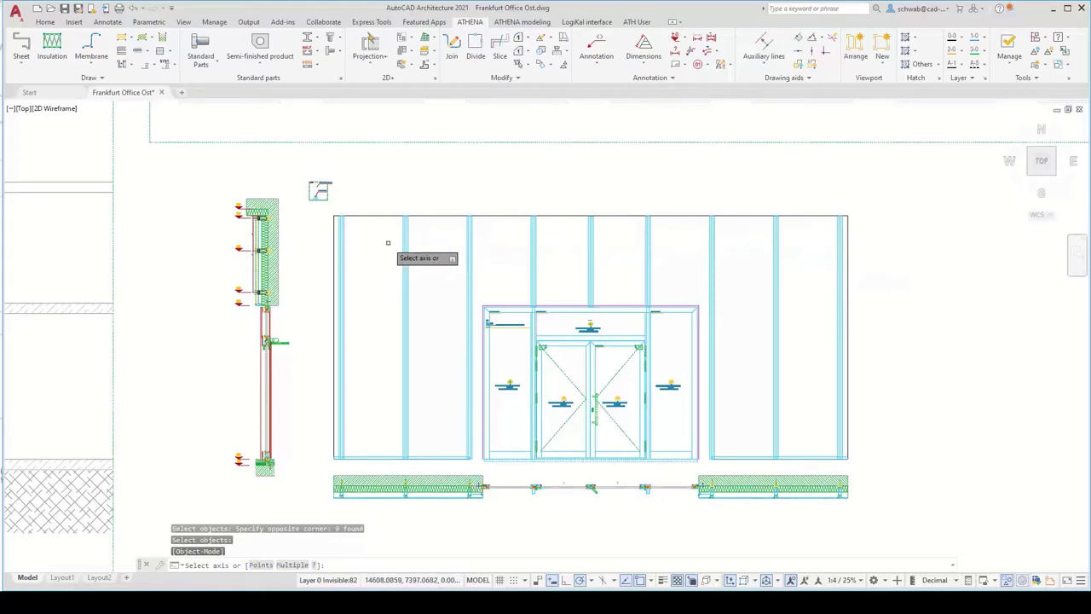
{"action": "scroll", "coordinate": [347, 219], "scroll_direction": "up", "scroll_amount": 6}
{"action": "scroll", "coordinate": [372, 222], "scroll_direction": "up", "scroll_amount": 4}
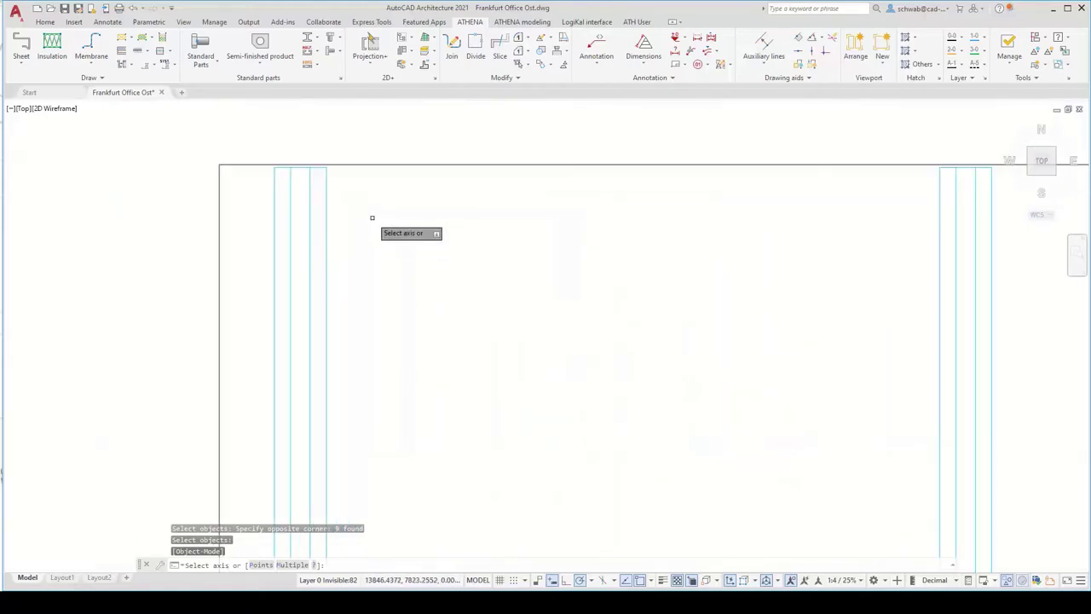
{"action": "scroll", "coordinate": [343, 242], "scroll_direction": "down", "scroll_amount": 4}
{"action": "scroll", "coordinate": [342, 243], "scroll_direction": "down", "scroll_amount": 2}
{"action": "key", "text": "Return"}
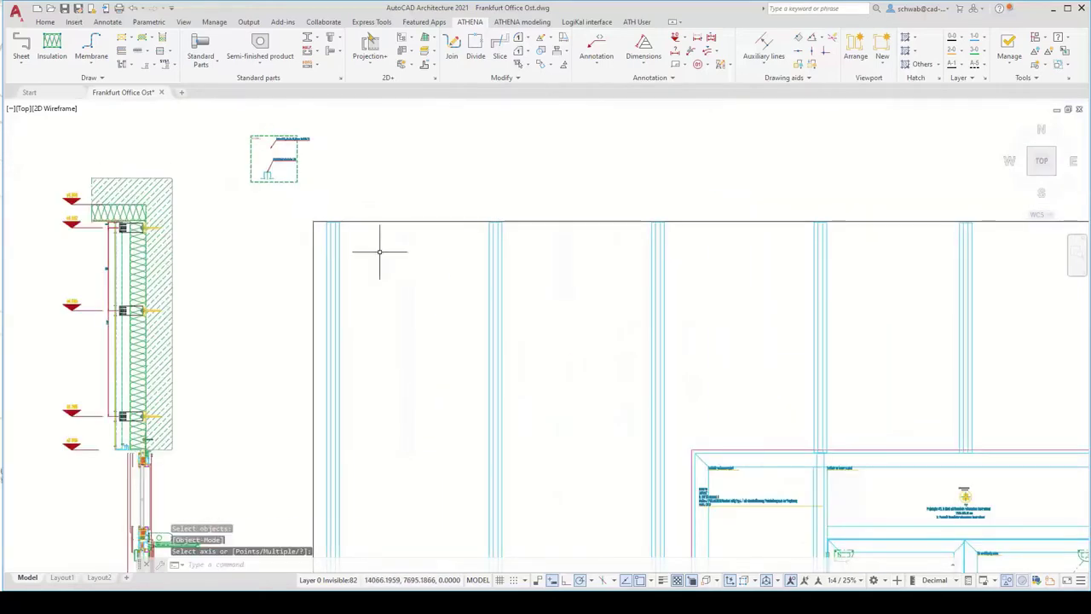
{"action": "scroll", "coordinate": [332, 252], "scroll_direction": "down", "scroll_amount": 2}
{"action": "scroll", "coordinate": [565, 375], "scroll_direction": "down", "scroll_amount": 5}
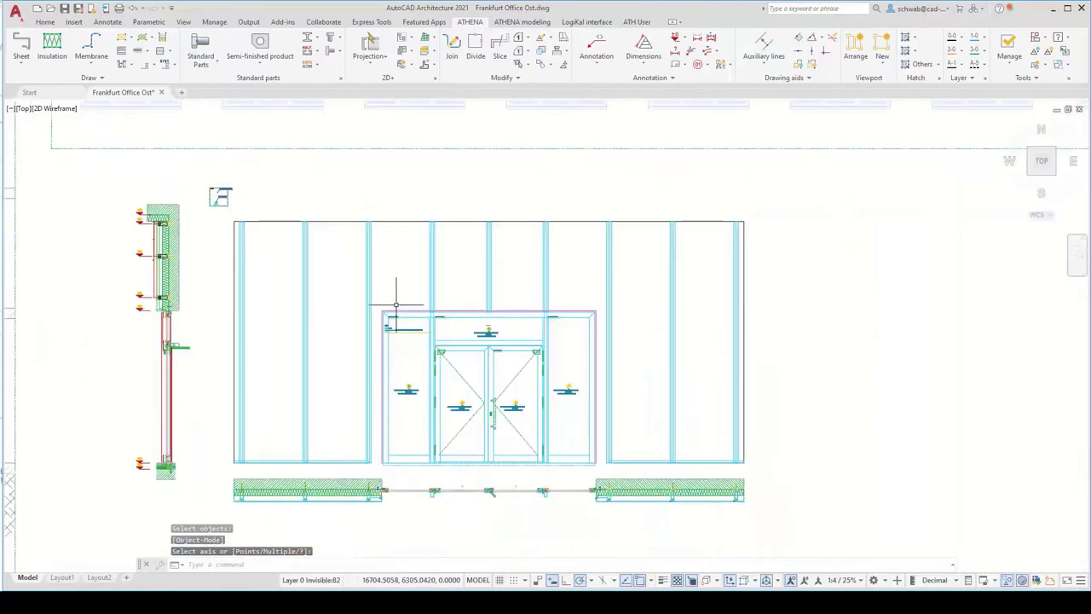
Step: Load the 010-Konsole komplett assembly from P002/400 in the assemblies manager and inspect the bracket in isometric view
{"action": "left_click", "coordinate": [521, 22]}
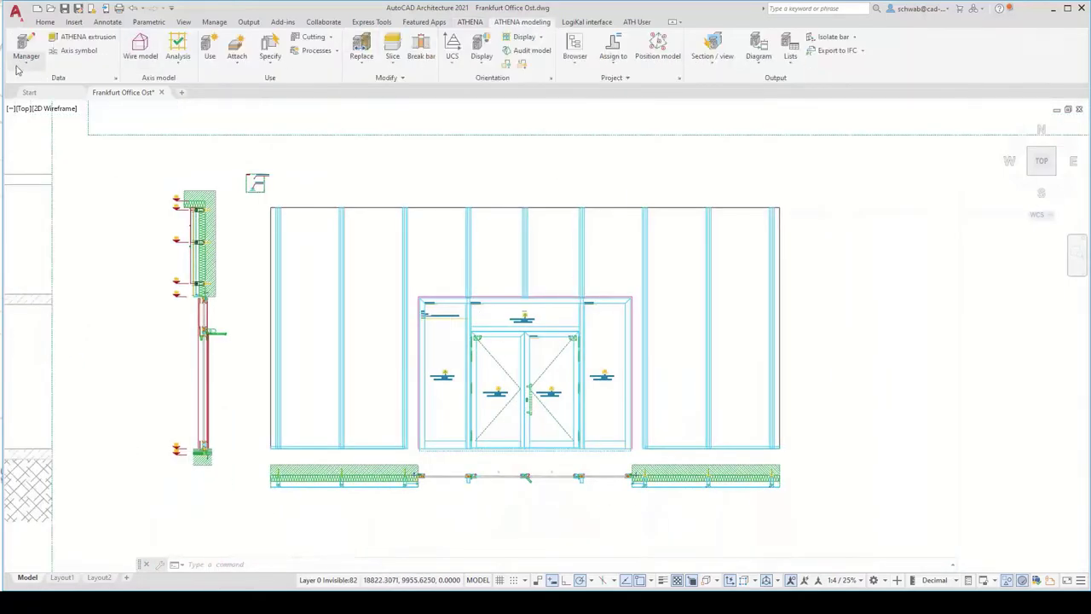
{"action": "left_click", "coordinate": [18, 68]}
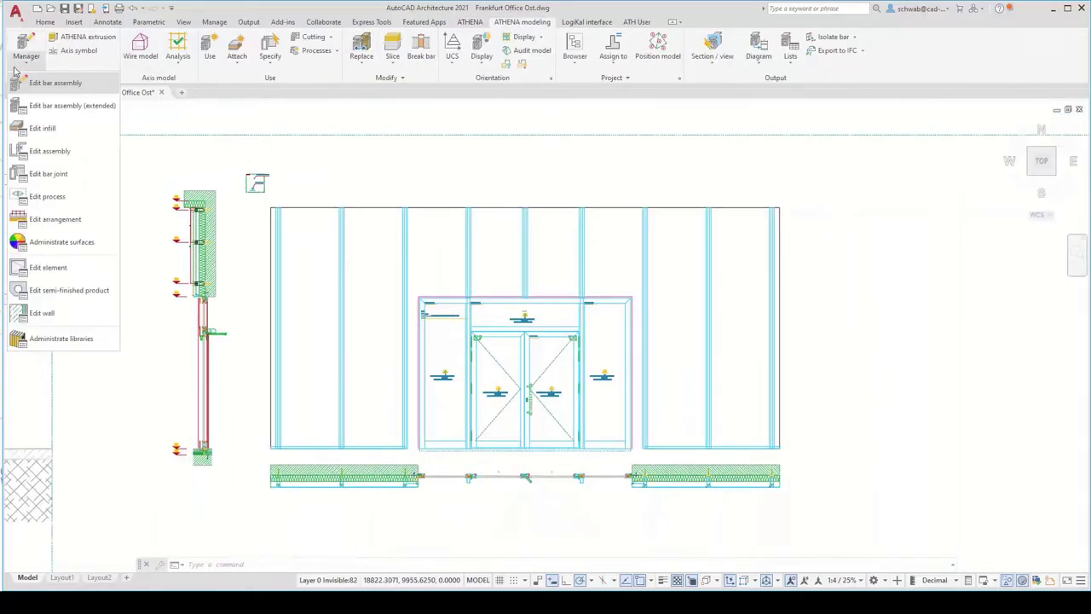
{"action": "left_click", "coordinate": [50, 151]}
{"action": "left_click", "coordinate": [771, 124]}
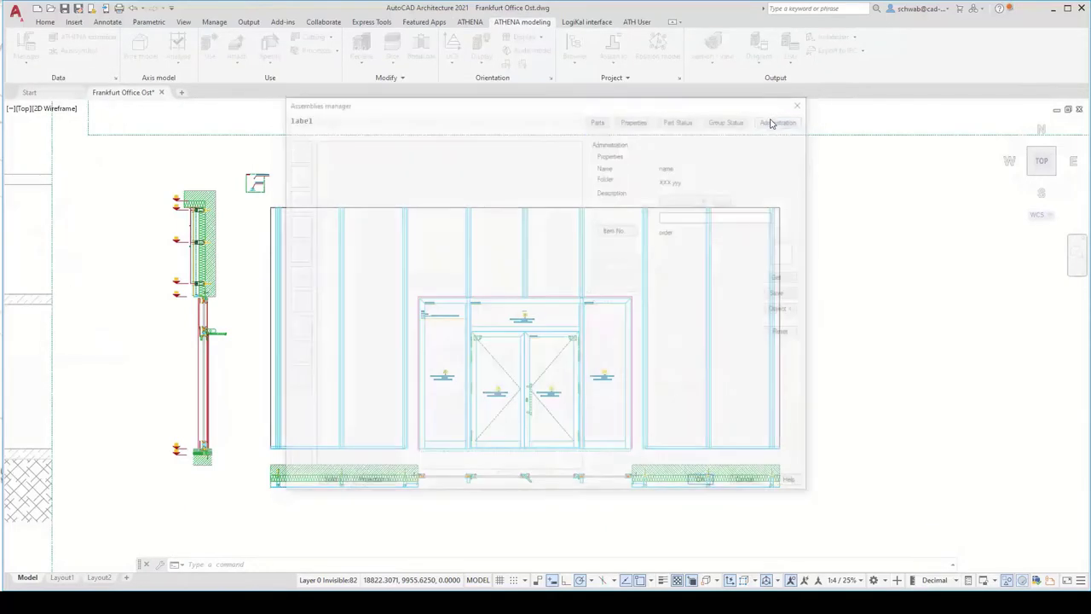
{"action": "left_click", "coordinate": [786, 278]}
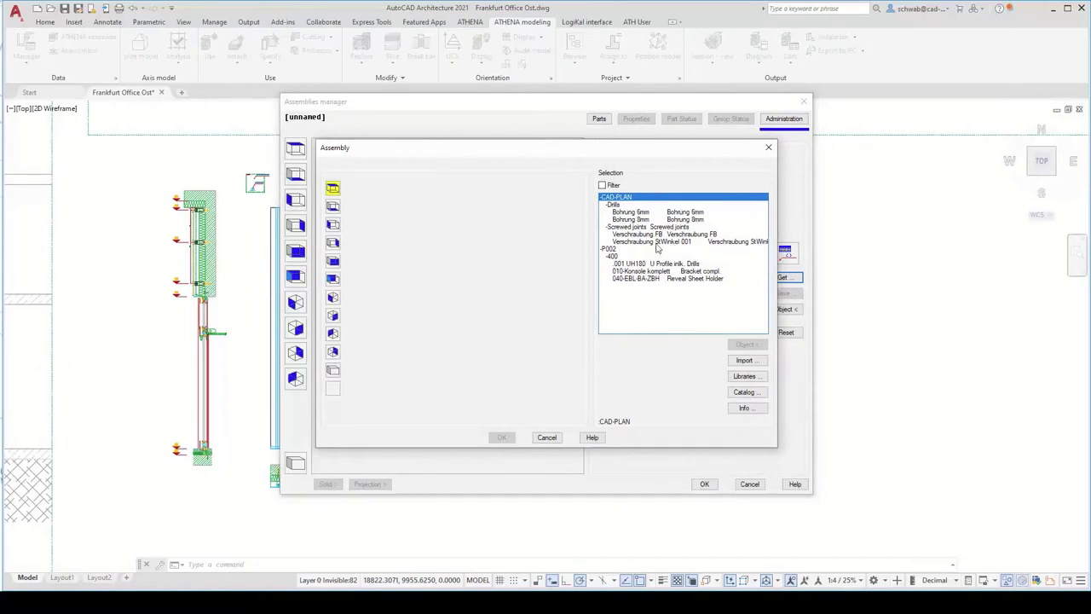
{"action": "left_click", "coordinate": [646, 271]}
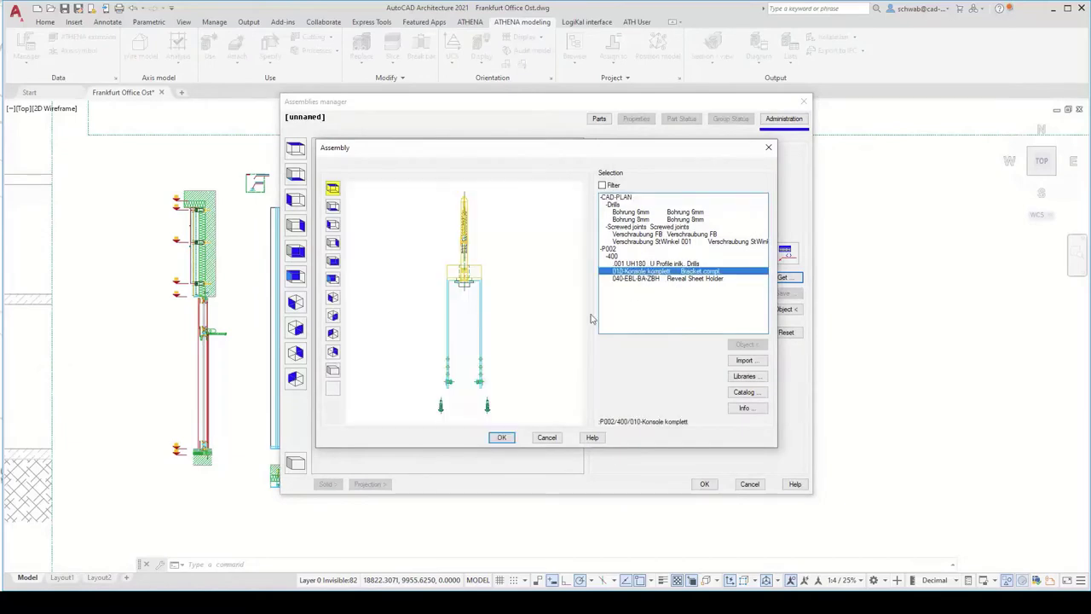
{"action": "left_click", "coordinate": [502, 437]}
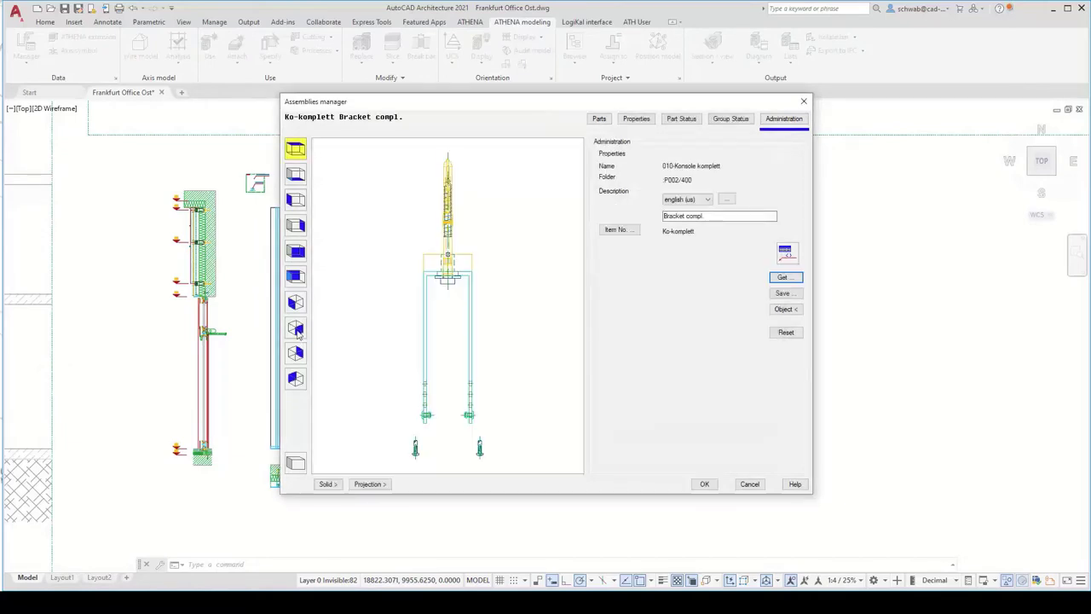
{"action": "left_click", "coordinate": [294, 307]}
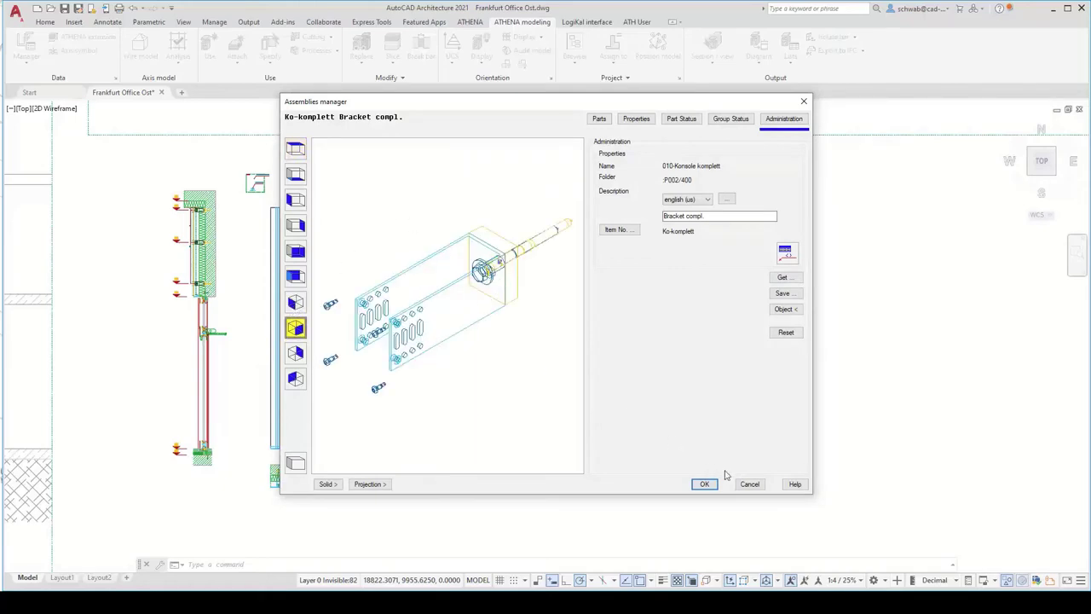
{"action": "left_click", "coordinate": [748, 484]}
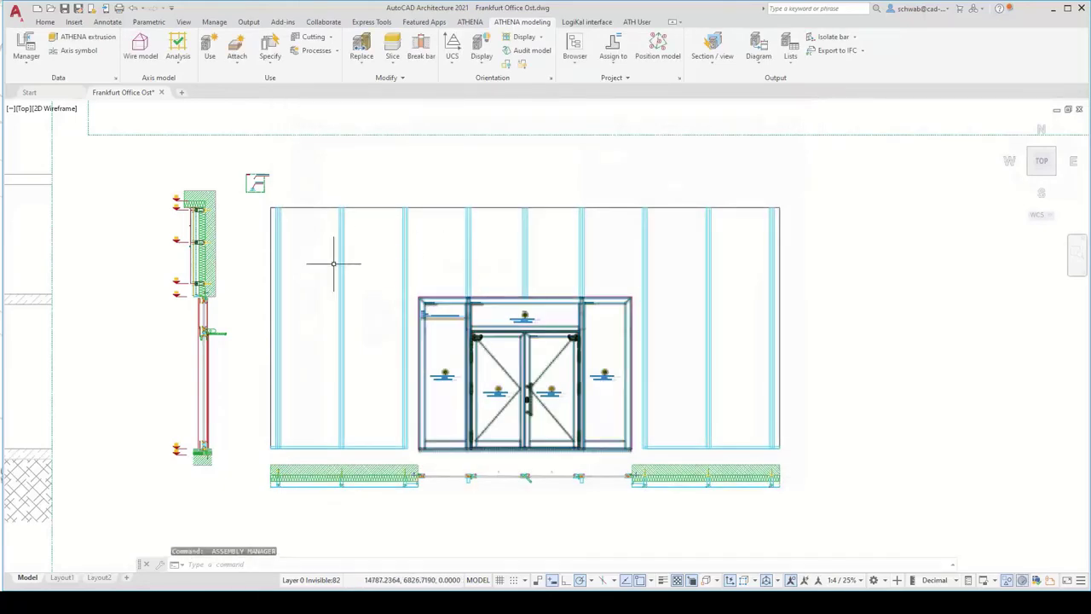
Step: Begin applying an arrangement to the leftmost hat profile of the facade elevation by adding a new arrangement entry
{"action": "scroll", "coordinate": [279, 322], "scroll_direction": "up", "scroll_amount": 2}
{"action": "left_click", "coordinate": [470, 22]}
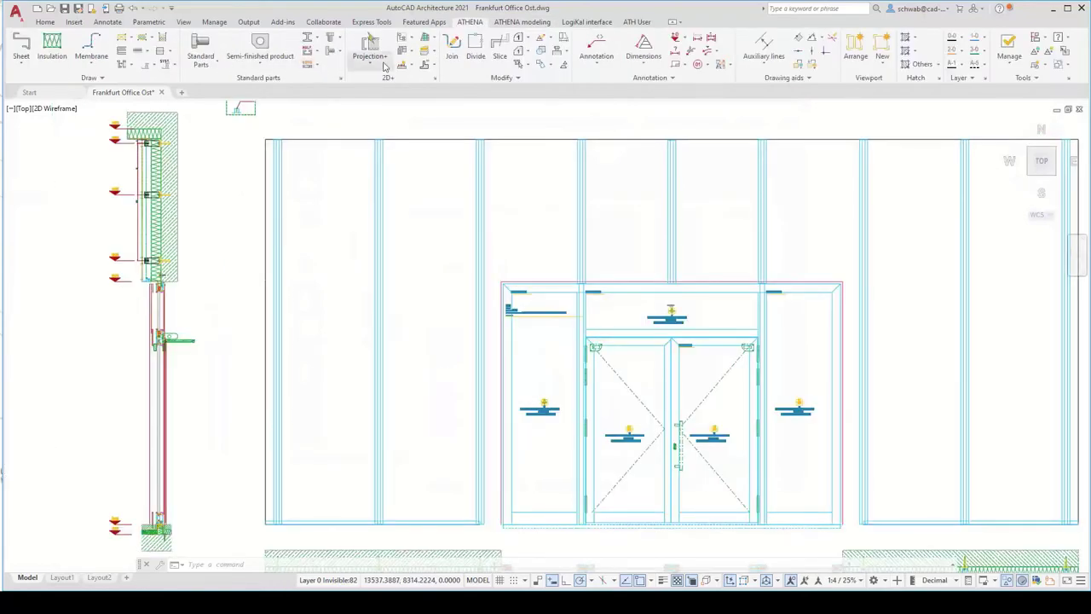
{"action": "left_click", "coordinate": [411, 65]}
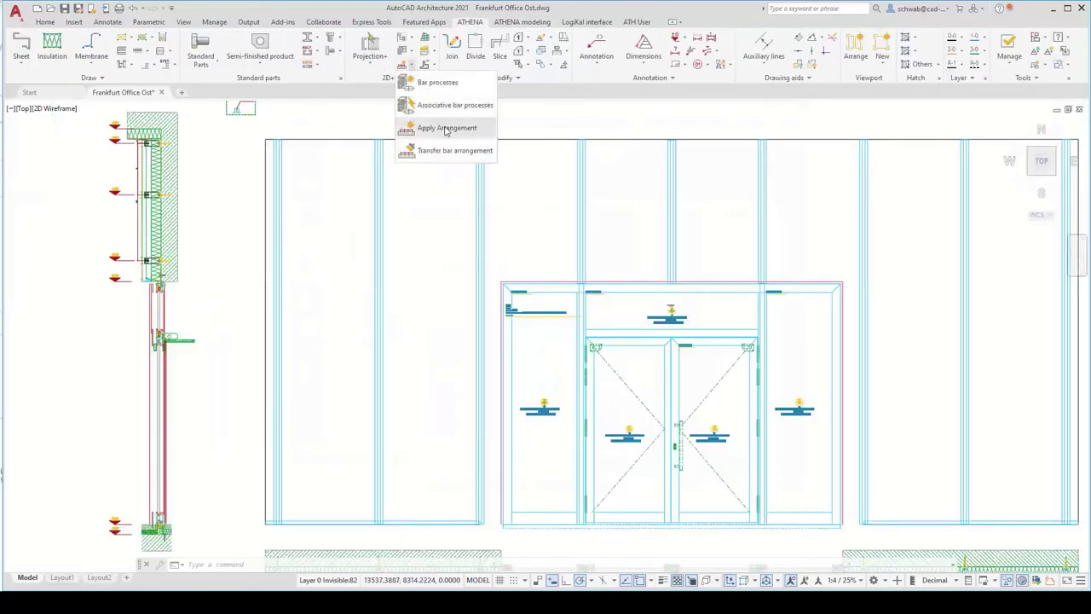
{"action": "left_click", "coordinate": [443, 126]}
{"action": "left_click", "coordinate": [277, 195]}
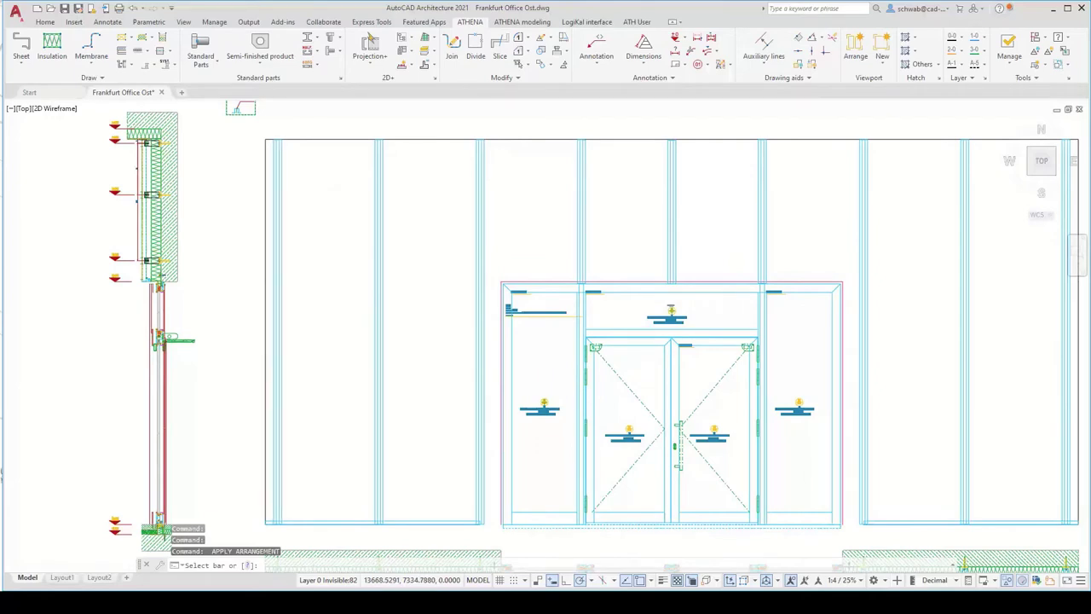
{"action": "left_click", "coordinate": [707, 237]}
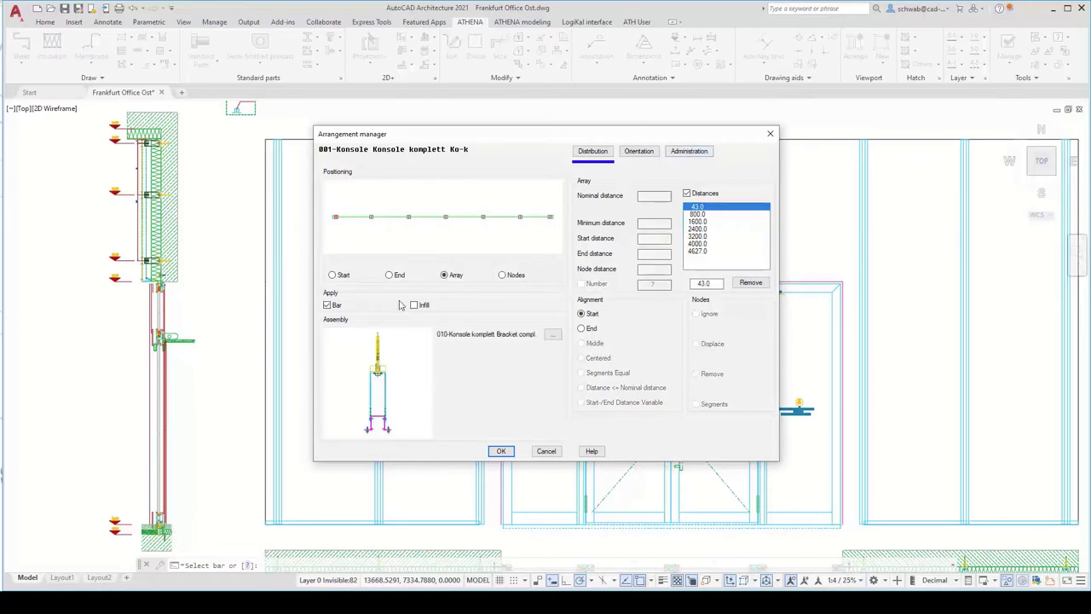
Step: Load the 001-Konsole bracket arrangement from P002/400 and apply it to the leftmost hat profile
{"action": "left_click", "coordinate": [698, 154]}
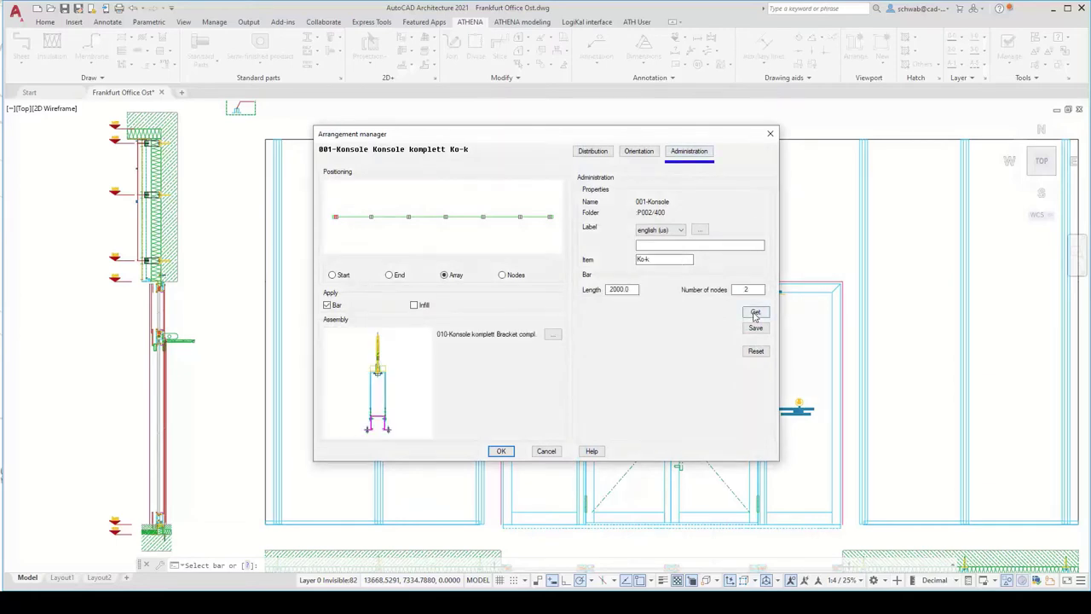
{"action": "left_click", "coordinate": [755, 313]}
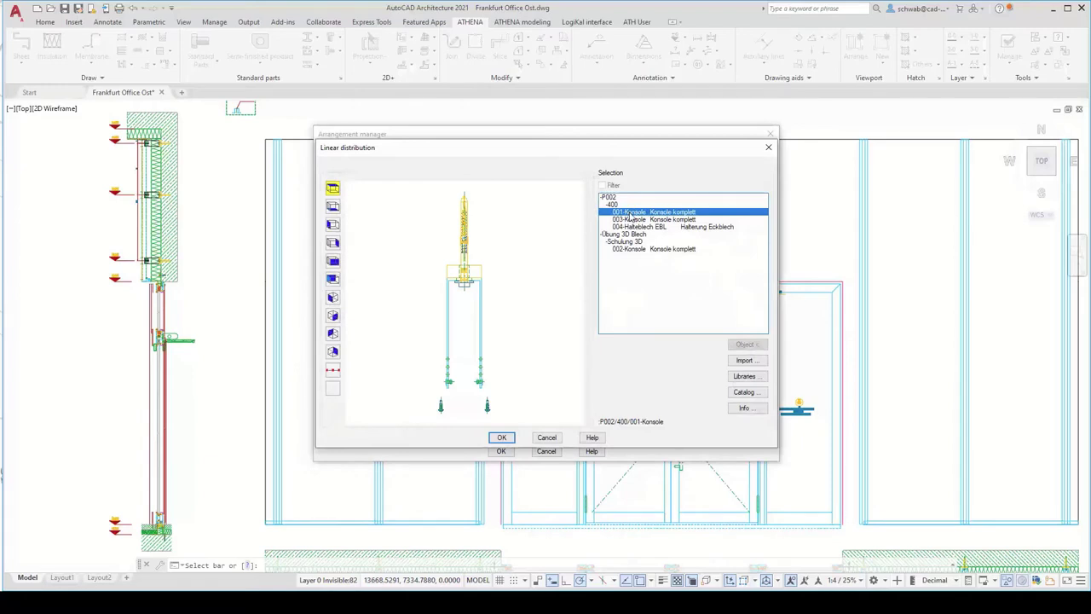
{"action": "left_click", "coordinate": [631, 219]}
{"action": "left_click", "coordinate": [630, 227]}
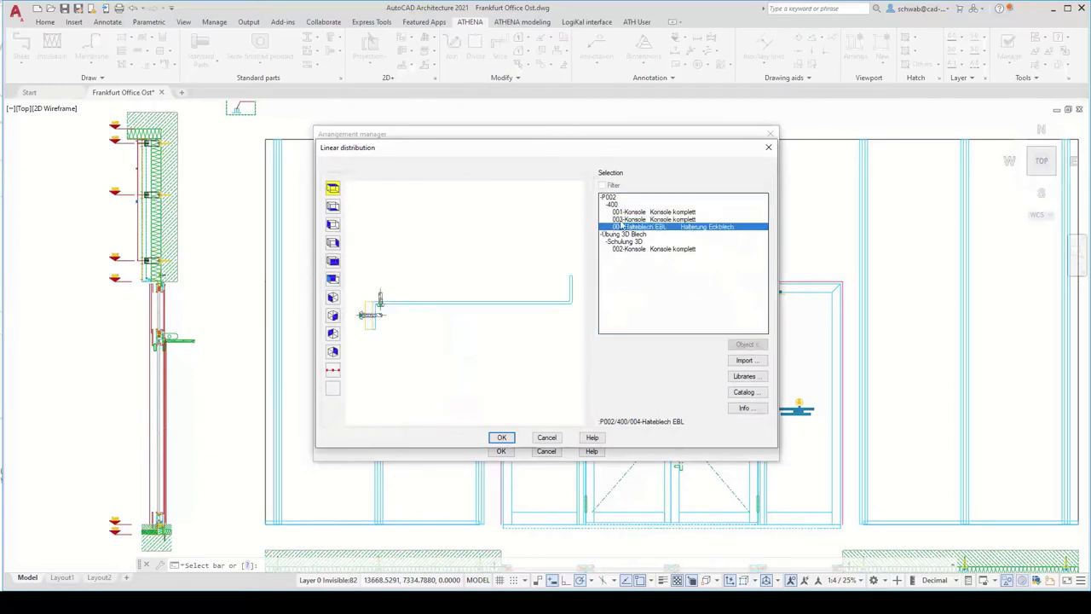
{"action": "left_click", "coordinate": [631, 212]}
{"action": "left_click", "coordinate": [501, 438]}
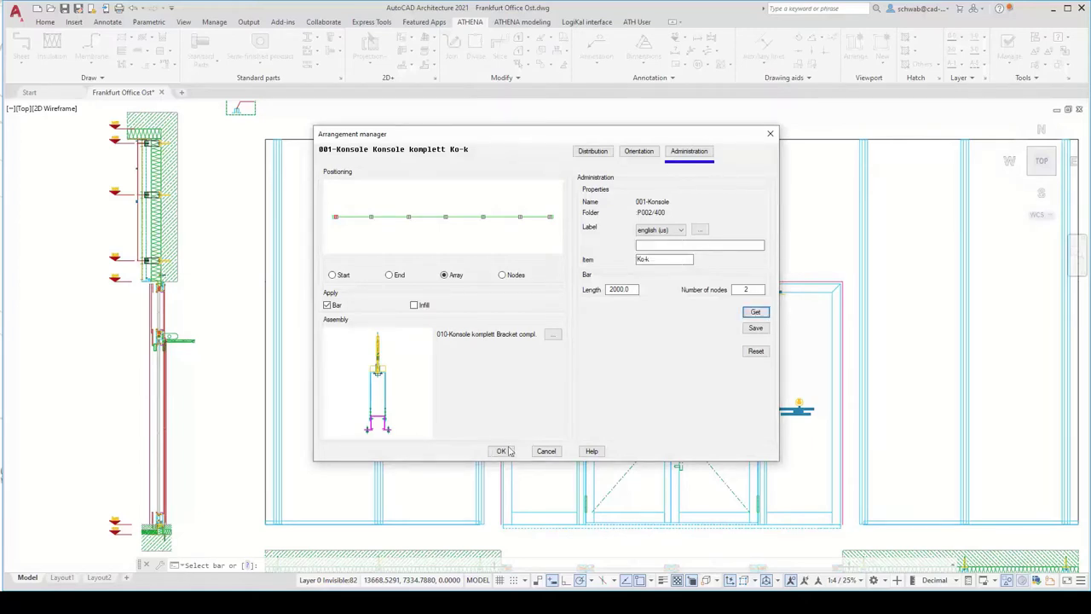
{"action": "left_click", "coordinate": [508, 452]}
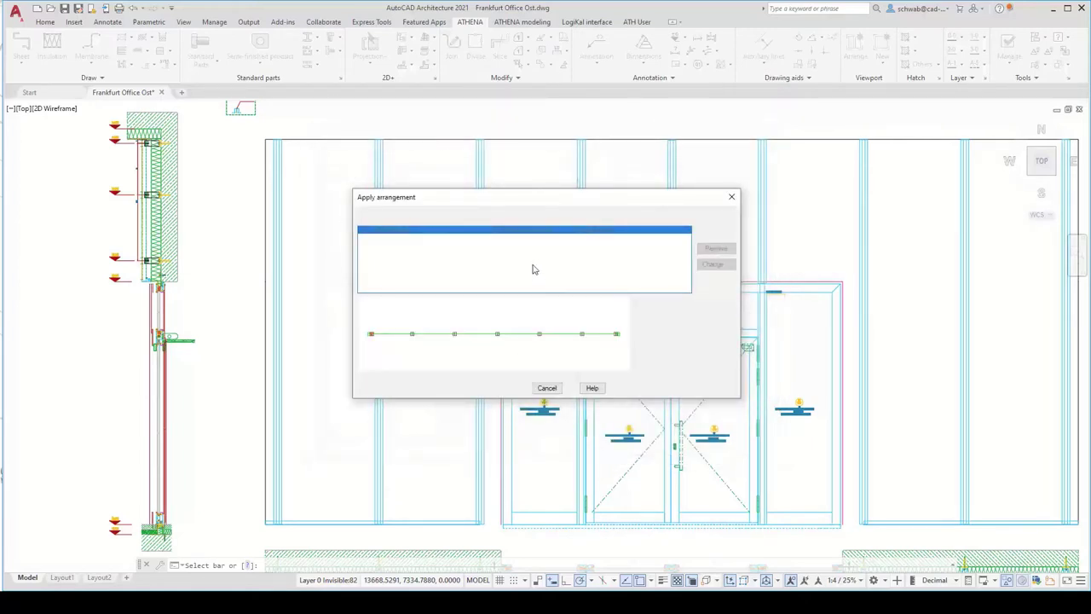
{"action": "left_click", "coordinate": [502, 388]}
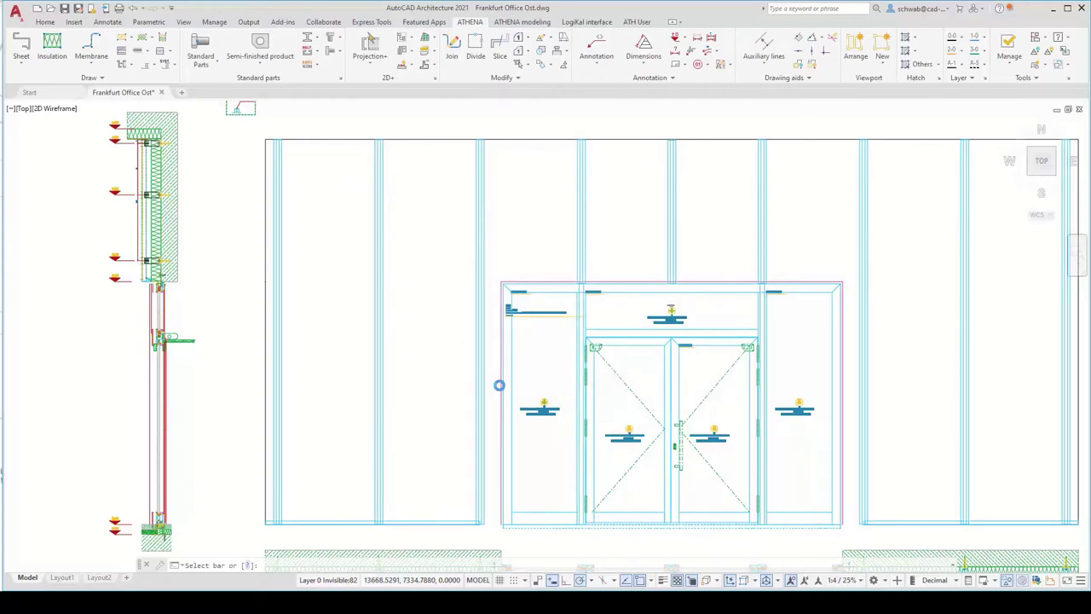
{"action": "left_click", "coordinate": [499, 385]}
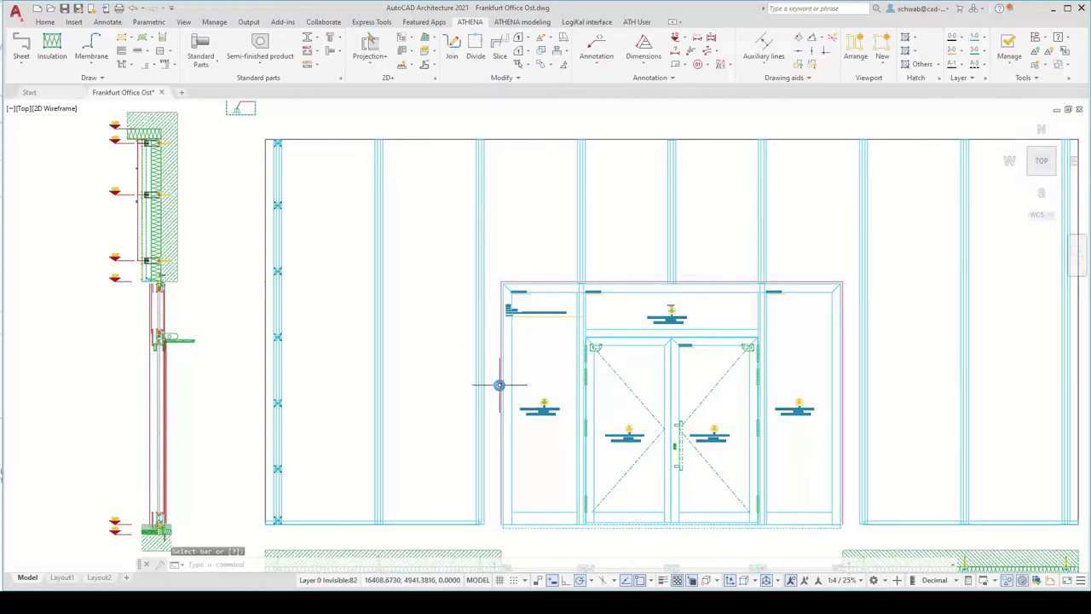
Step: Transfer the leftmost profile's bracket arrangement to the other five full-height hat profiles on both sides of the door element
{"action": "left_click", "coordinate": [413, 66]}
{"action": "left_click", "coordinate": [435, 150]}
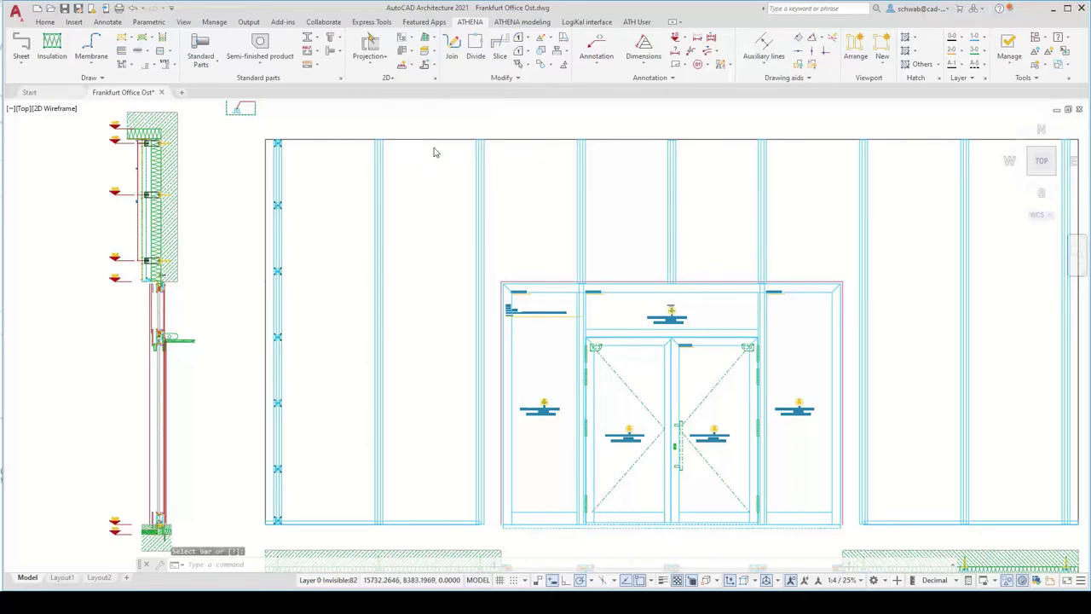
{"action": "left_click", "coordinate": [281, 182]}
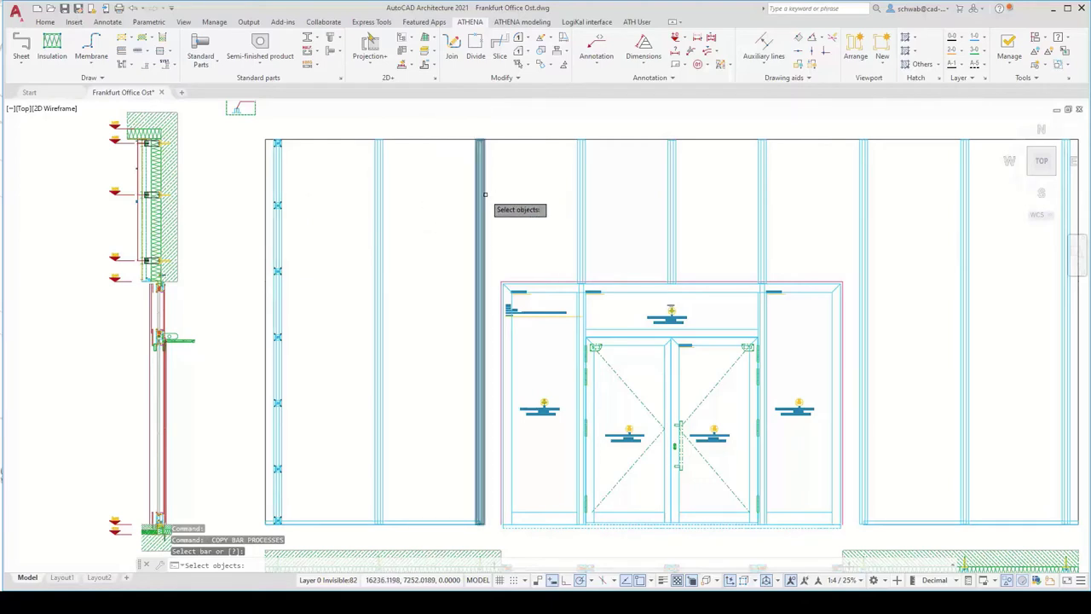
{"action": "scroll", "coordinate": [477, 196], "scroll_direction": "down", "scroll_amount": 2}
{"action": "scroll", "coordinate": [850, 204], "scroll_direction": "up", "scroll_amount": 2}
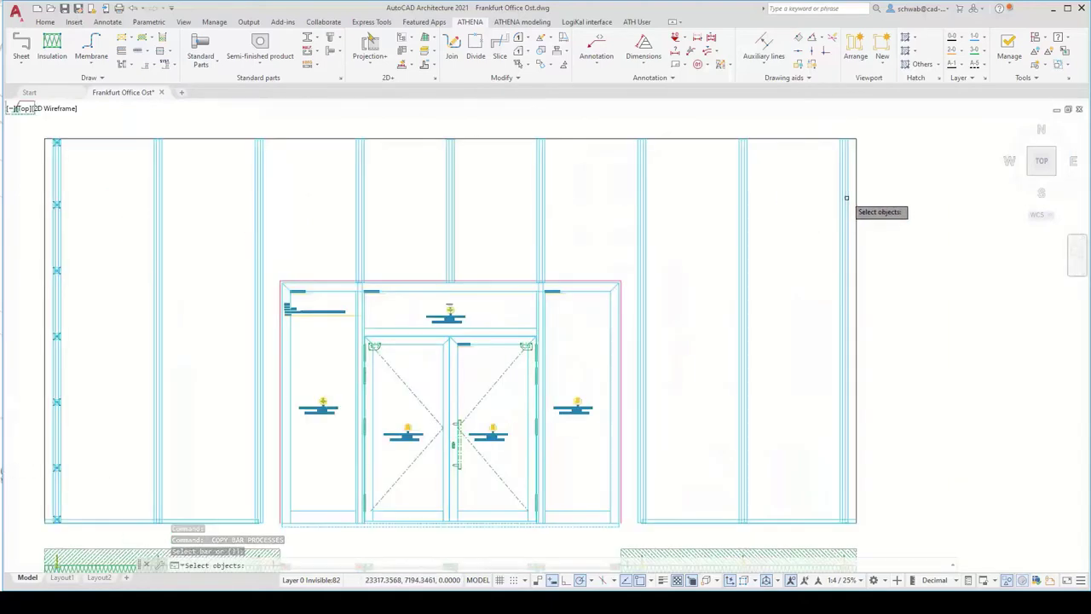
{"action": "left_click", "coordinate": [855, 189]}
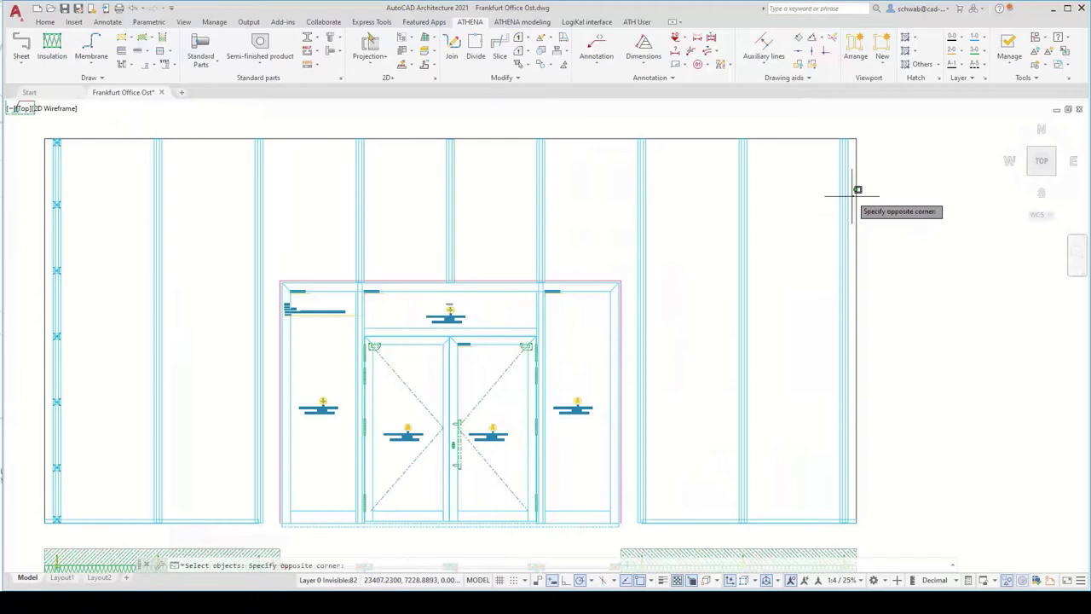
{"action": "left_click", "coordinate": [636, 202]}
{"action": "left_click", "coordinate": [309, 193]}
{"action": "left_click", "coordinate": [133, 178]}
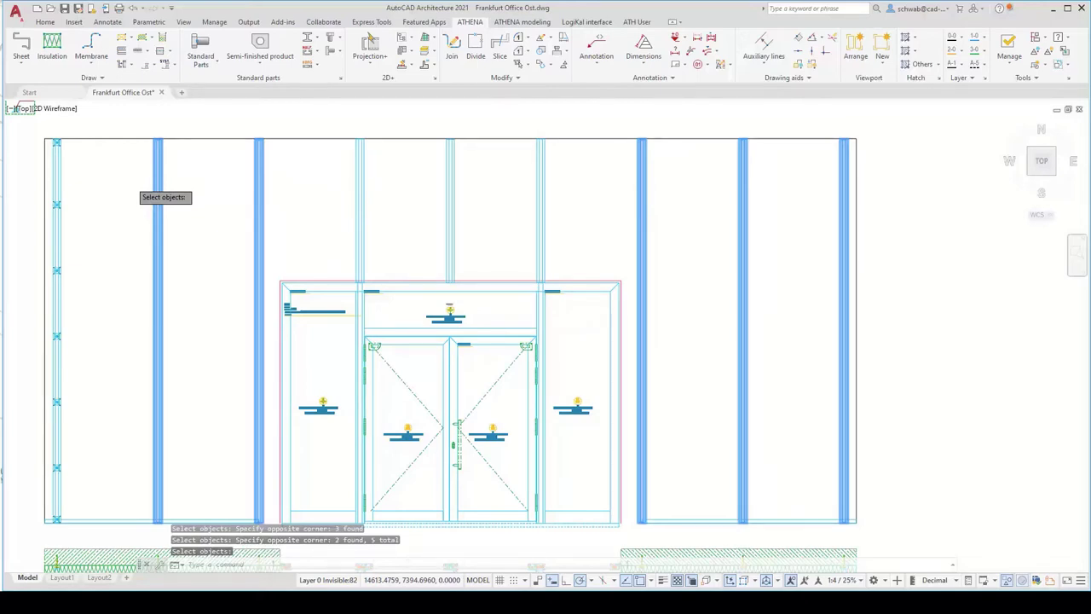
{"action": "key", "text": "Return"}
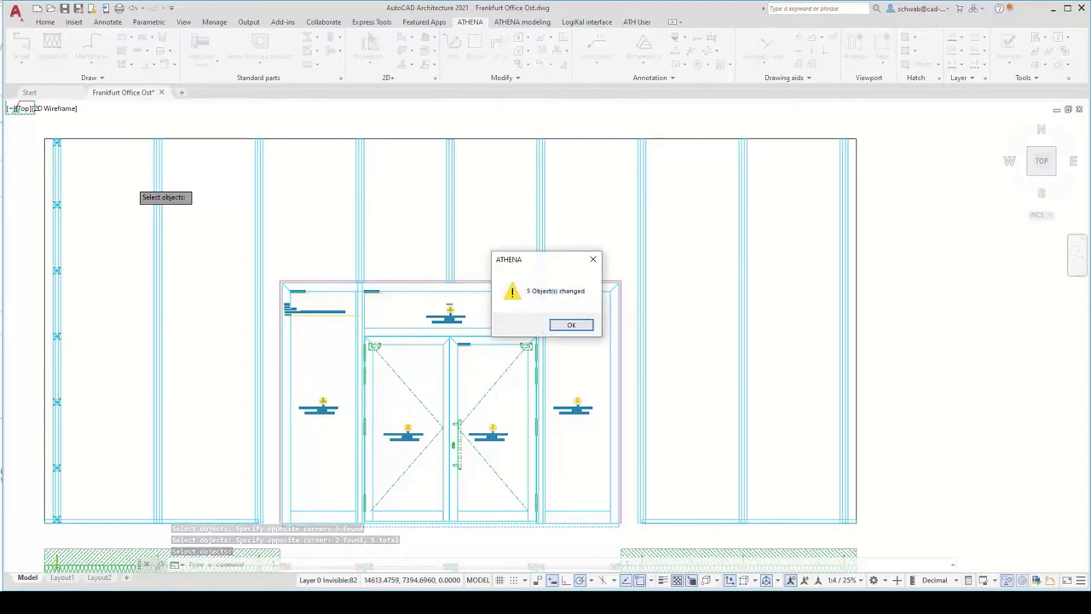
{"action": "left_click", "coordinate": [571, 326]}
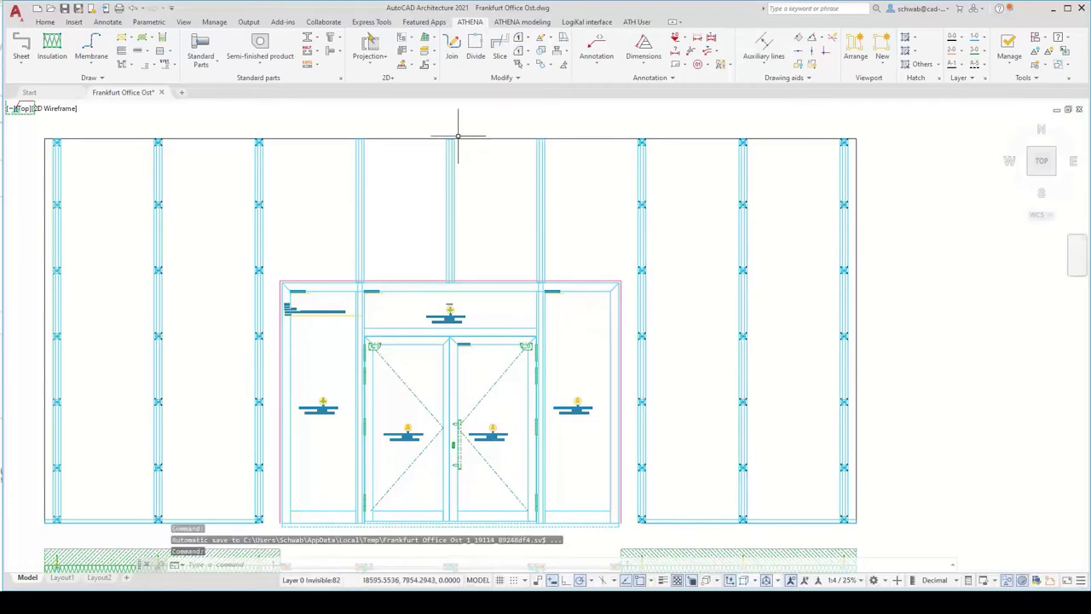
Step: Apply the 001-Konsole arrangement with the 010-Konsole komplett assembly to the leftmost short hat profile above the door element
{"action": "left_click", "coordinate": [410, 65]}
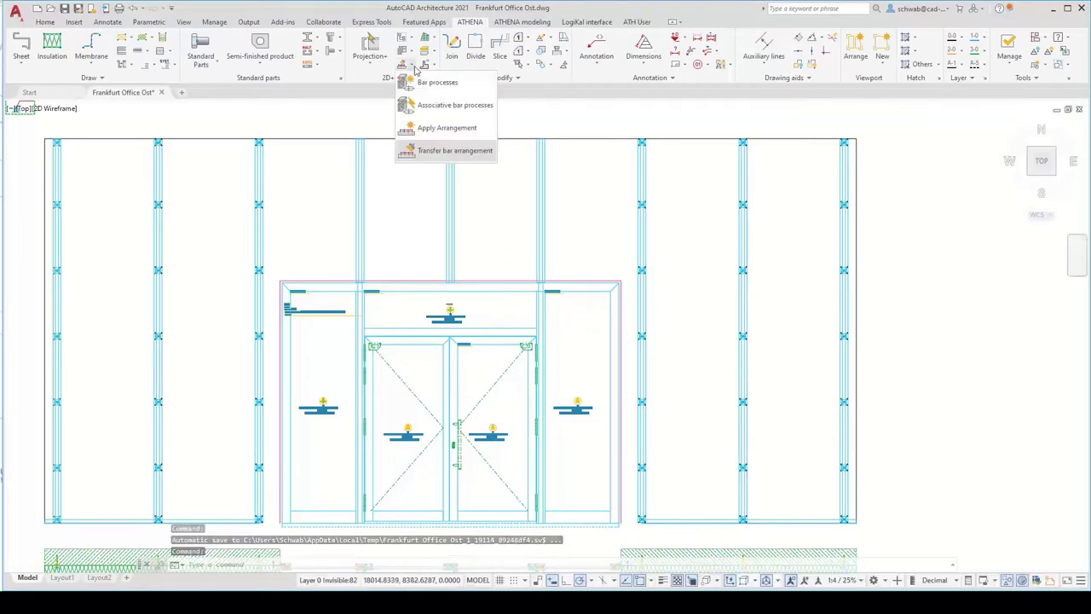
{"action": "left_click", "coordinate": [437, 128]}
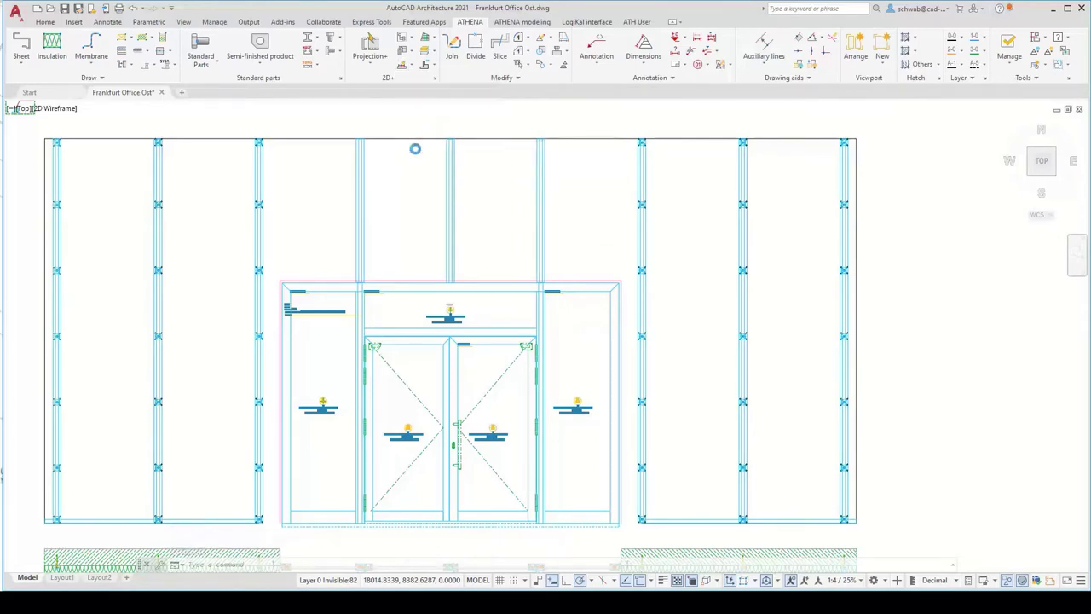
{"action": "left_click", "coordinate": [378, 210]}
{"action": "left_click", "coordinate": [714, 234]}
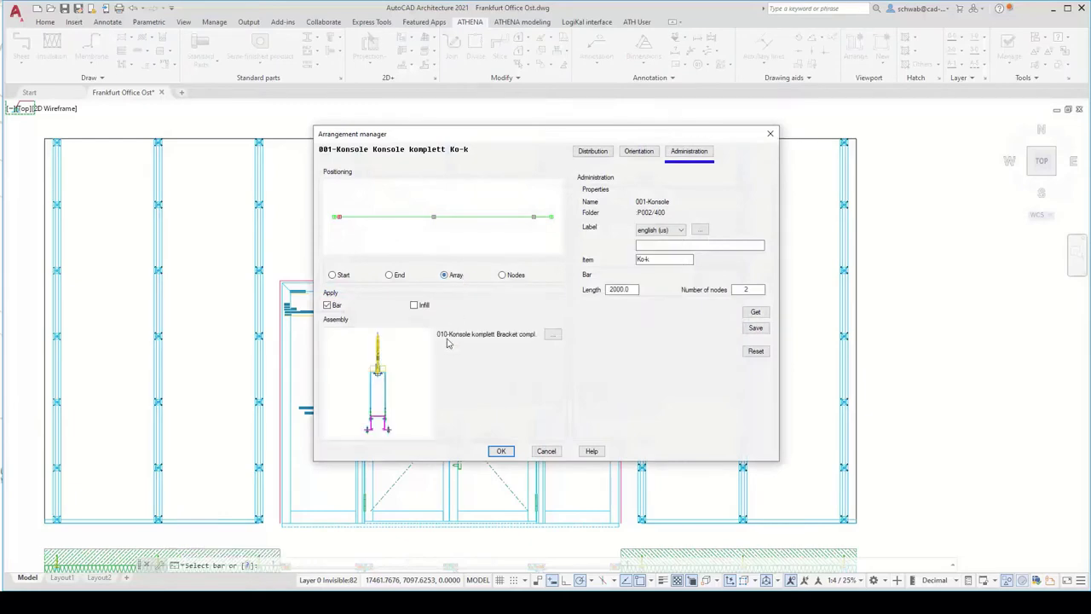
{"action": "left_click", "coordinate": [502, 451]}
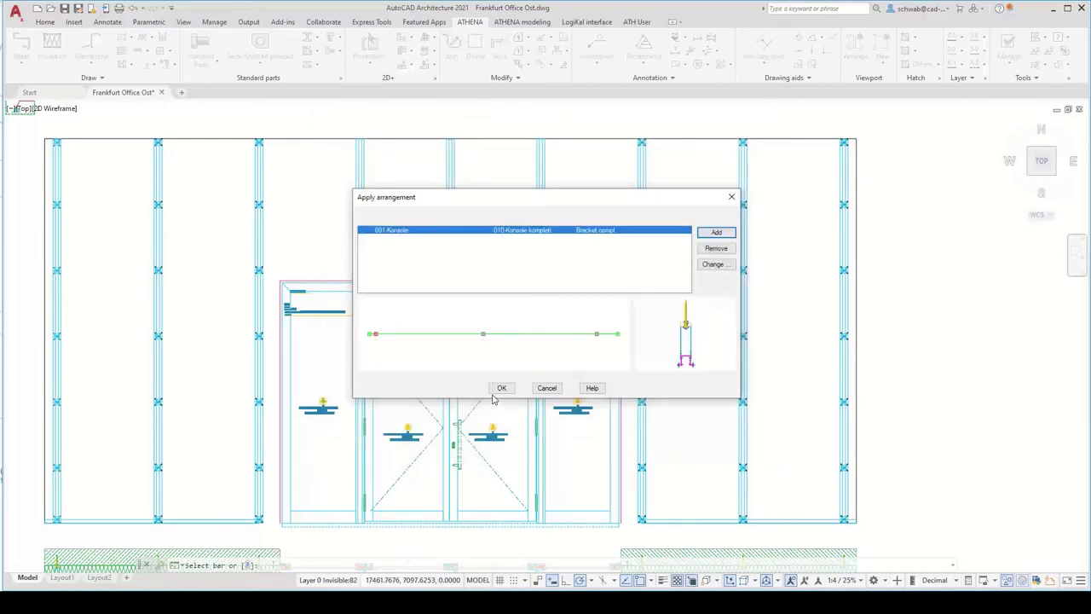
{"action": "left_click", "coordinate": [498, 389]}
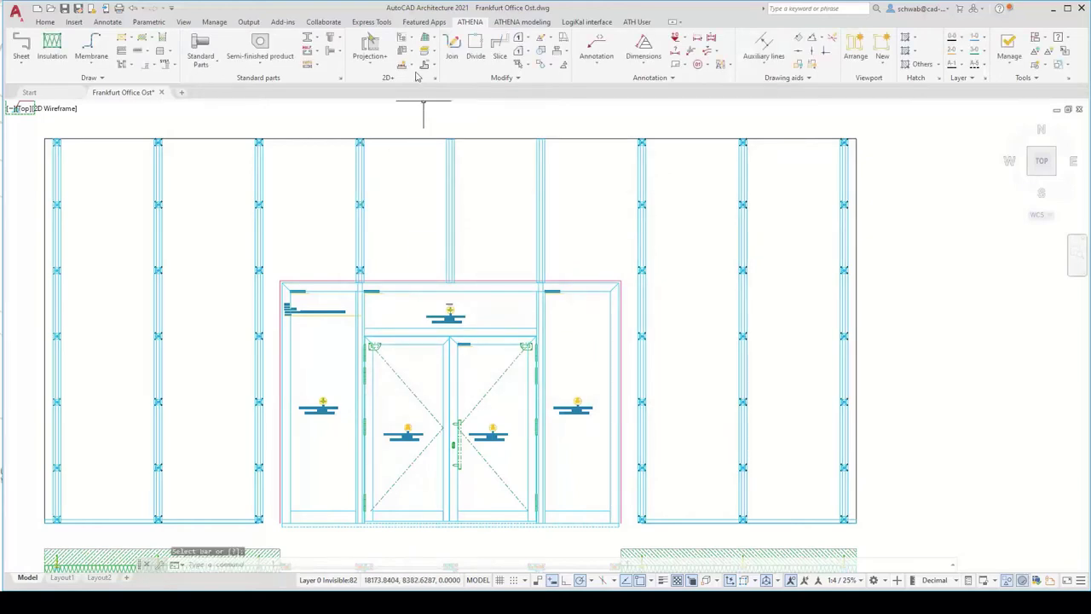
Step: Transfer the bracket arrangement from the leftmost short profile to the other two short hat profiles above the door element
{"action": "left_click", "coordinate": [412, 65]}
{"action": "left_click", "coordinate": [427, 153]}
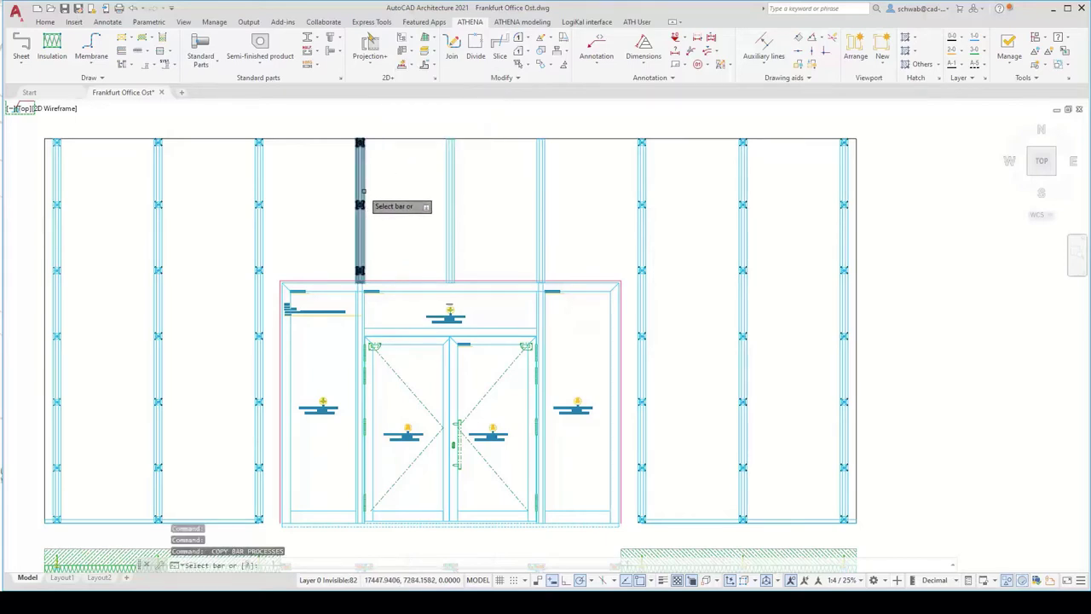
{"action": "left_click", "coordinate": [365, 191]}
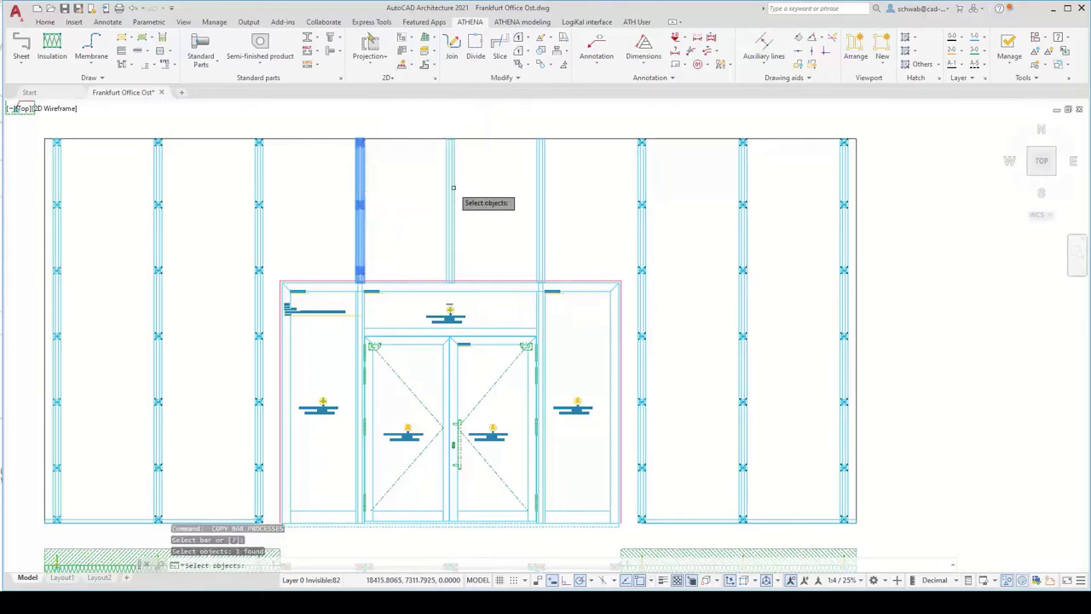
{"action": "left_click", "coordinate": [562, 189]}
{"action": "left_click", "coordinate": [438, 191]}
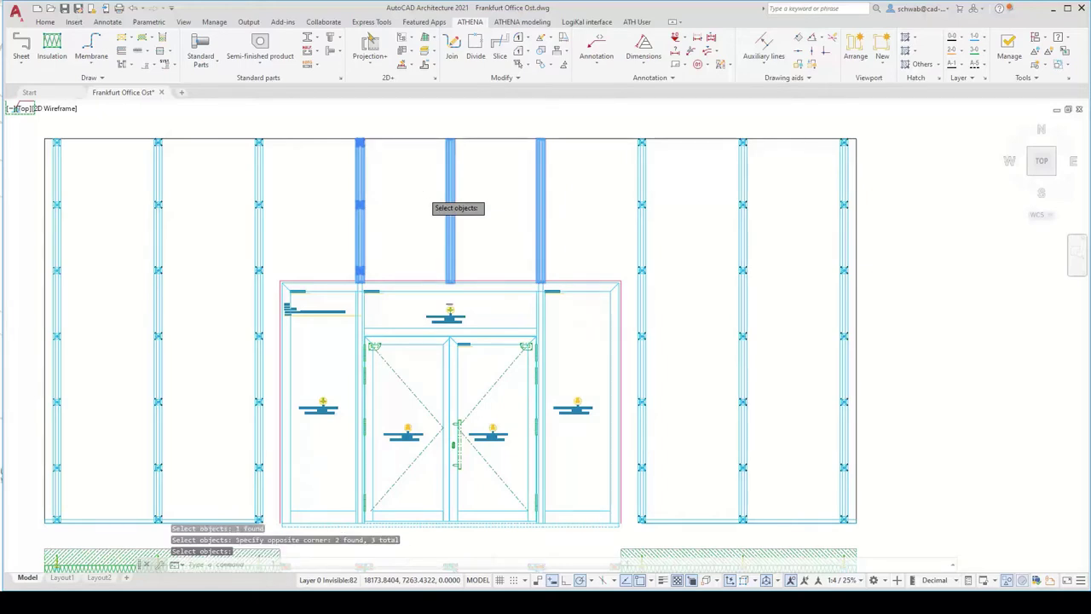
{"action": "key", "text": "Return"}
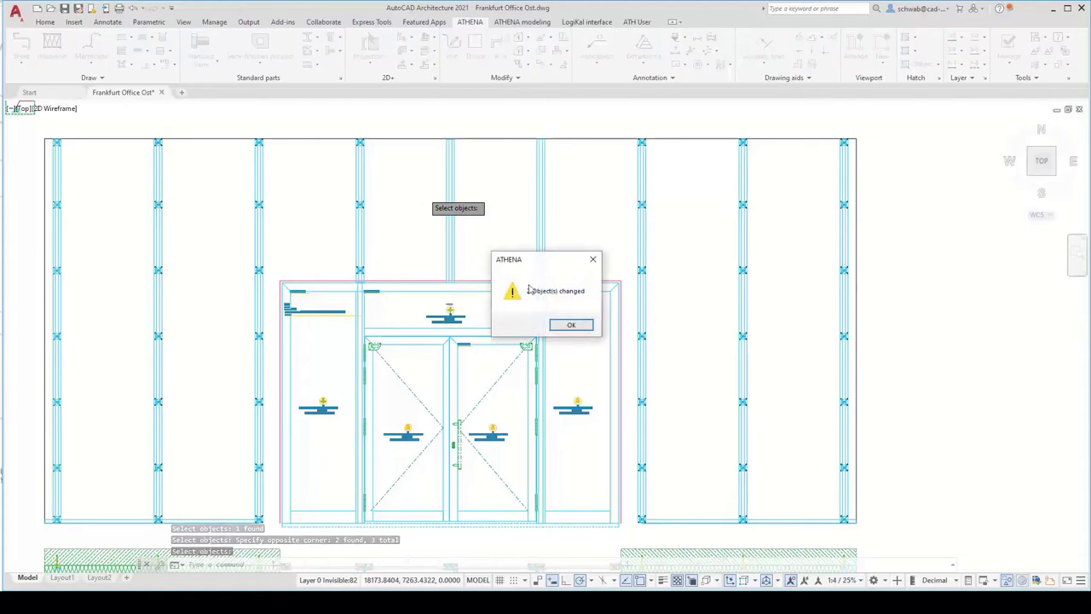
{"action": "left_click", "coordinate": [566, 325]}
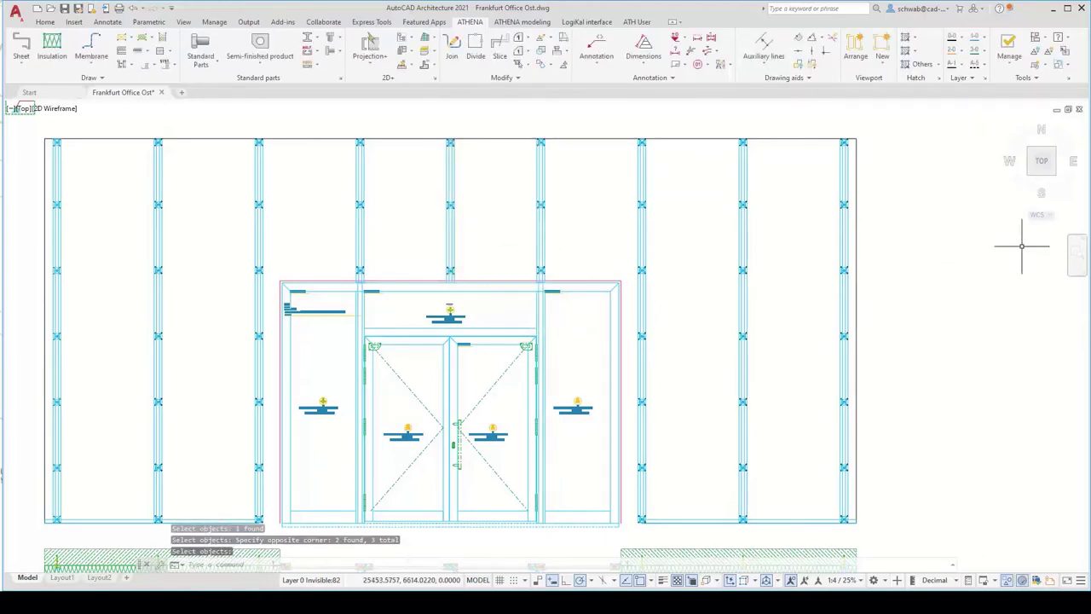
Step: Rotate the bar orientation of the third hat profile from the left once, so its bracket is seen from the side
{"action": "left_click", "coordinate": [1077, 256]}
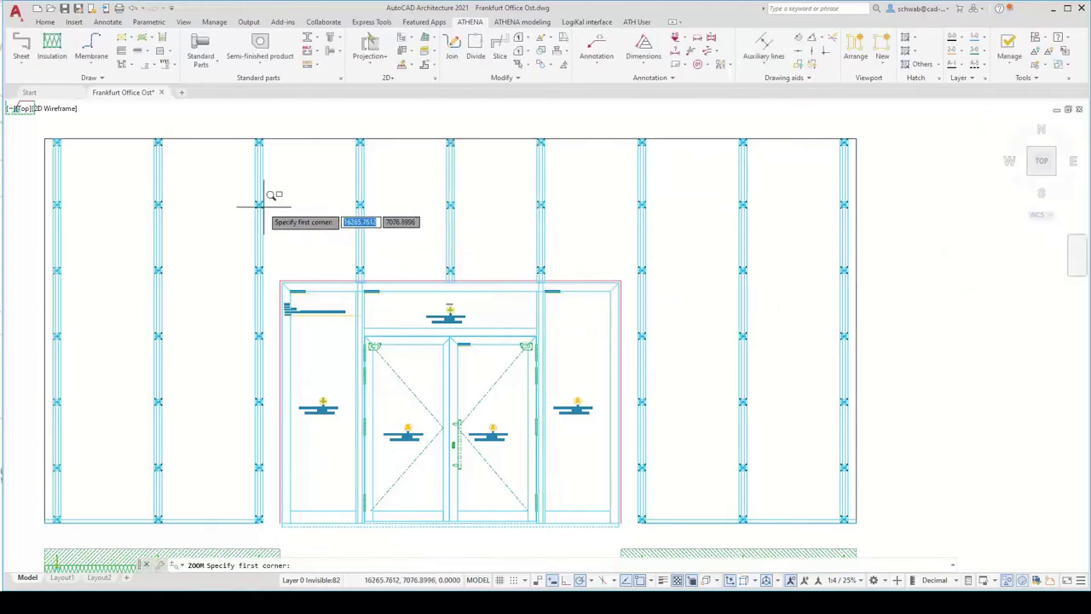
{"action": "left_click", "coordinate": [237, 201]}
{"action": "left_click", "coordinate": [275, 215]}
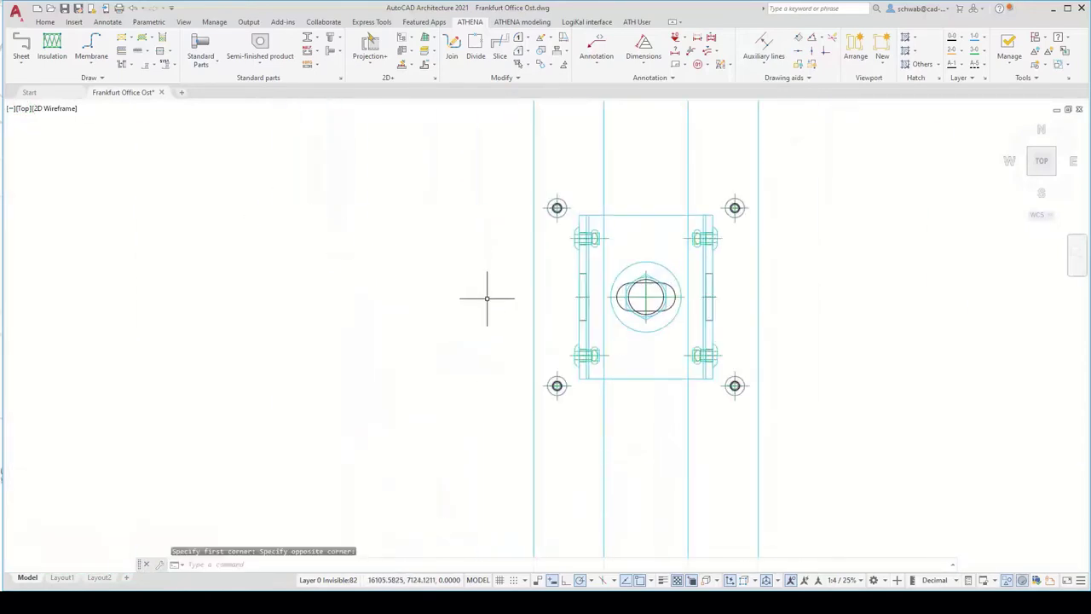
{"action": "middle_click_drag", "start_coordinate": [487, 298], "coordinate": [324, 302]}
{"action": "scroll", "coordinate": [316, 297], "scroll_direction": "down", "scroll_amount": 2}
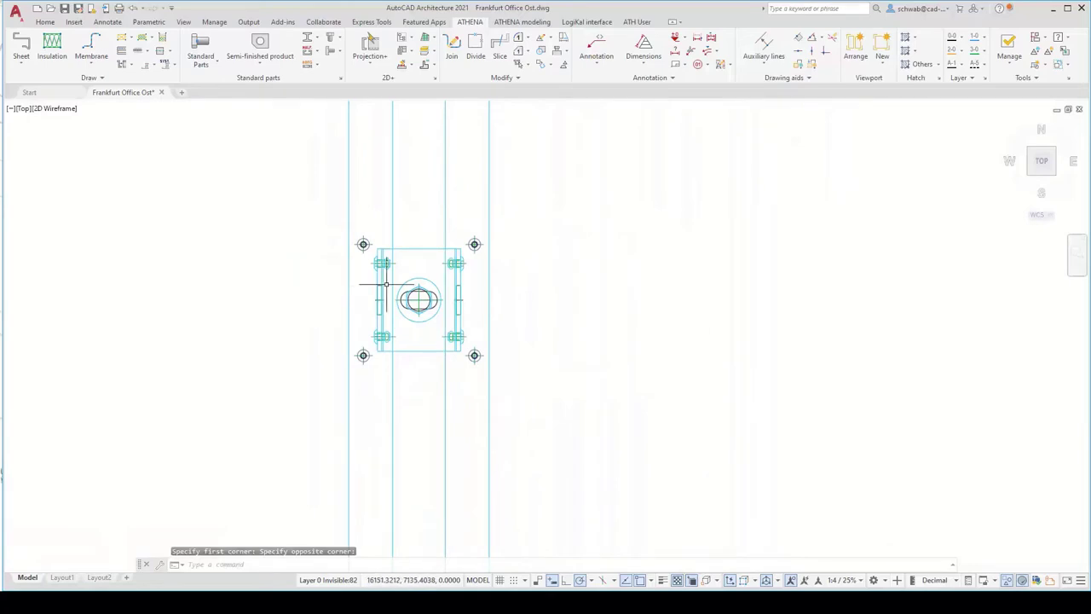
{"action": "double_click", "coordinate": [489, 197]}
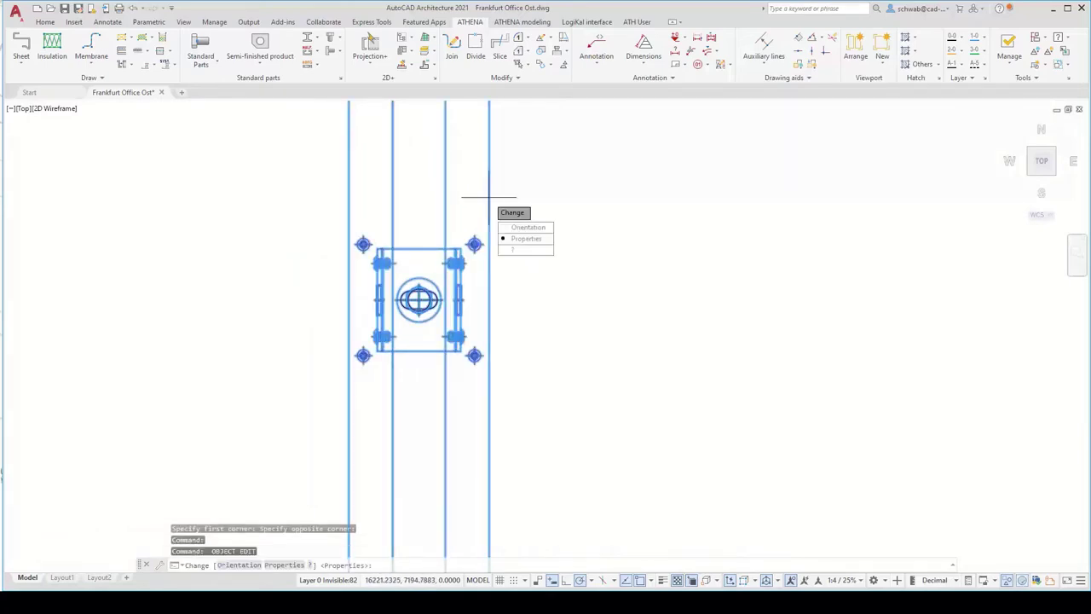
{"action": "left_click", "coordinate": [525, 228]}
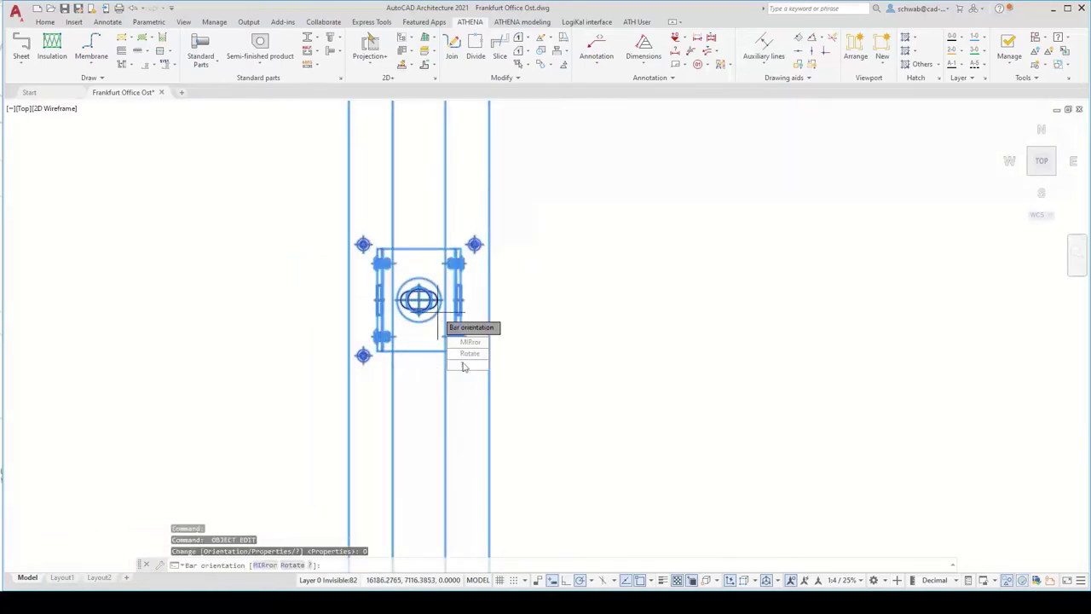
{"action": "left_click", "coordinate": [468, 353]}
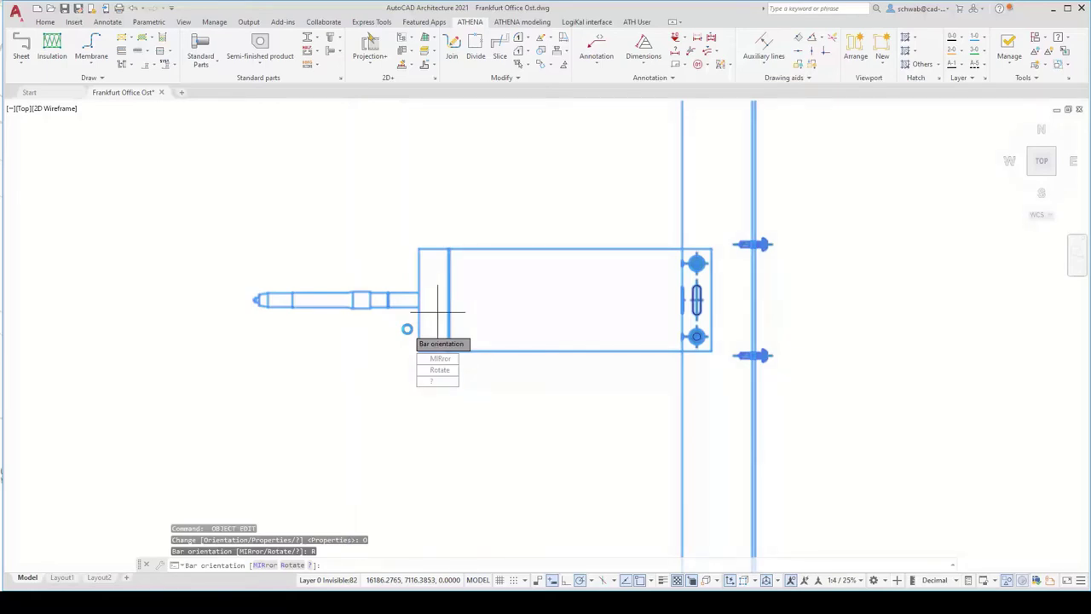
{"action": "key", "text": "Escape"}
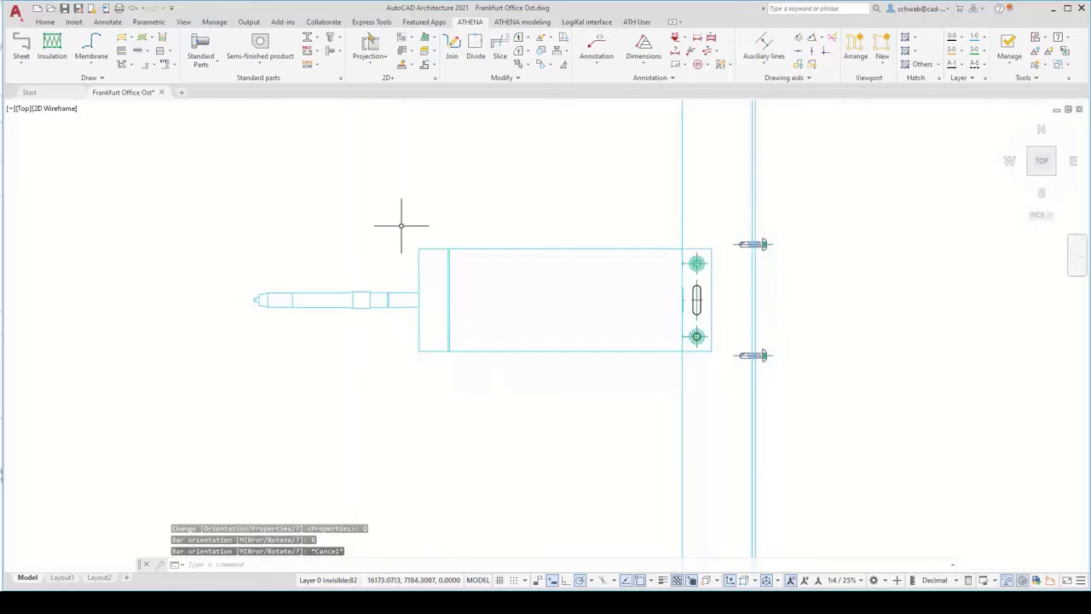
Step: Undo the last bar rotation of the third hat profile from the left
{"action": "left_click", "coordinate": [131, 8]}
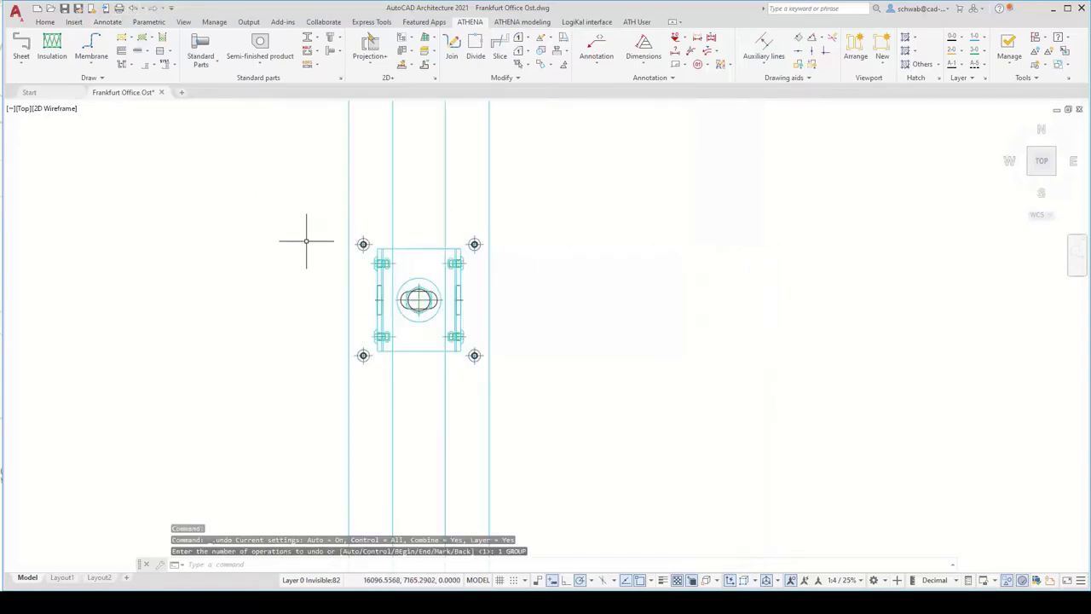
{"action": "scroll", "coordinate": [306, 240], "scroll_direction": "down", "scroll_amount": 8}
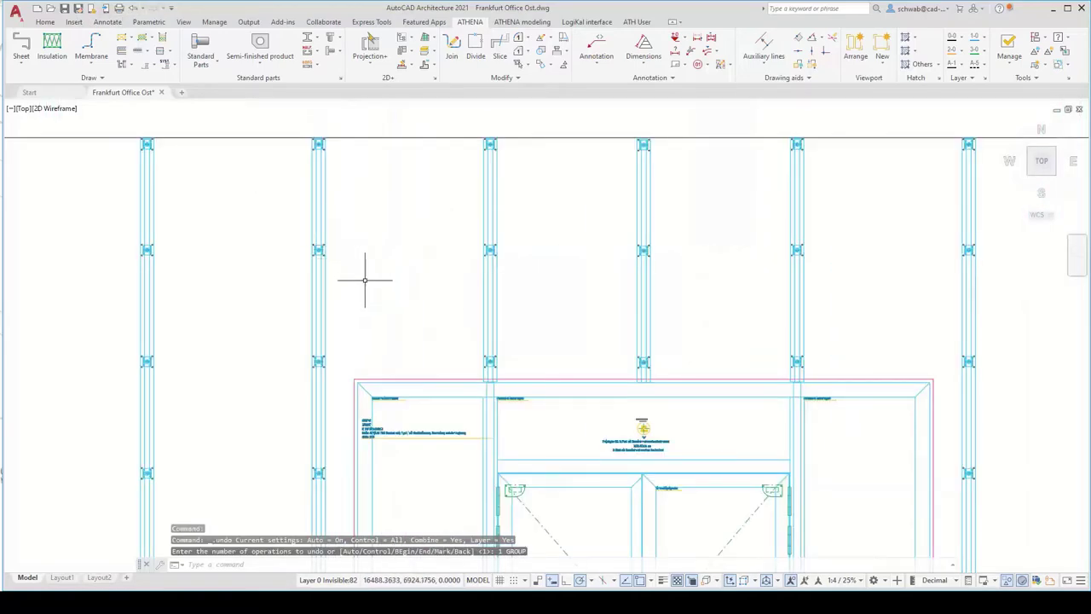
{"action": "scroll", "coordinate": [378, 304], "scroll_direction": "down", "scroll_amount": 2}
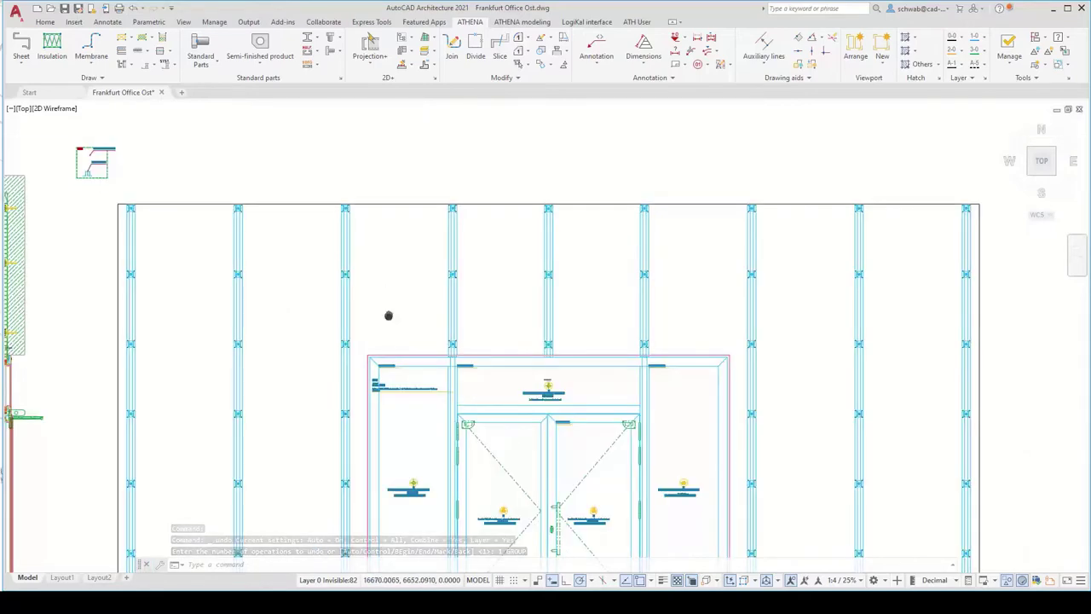
{"action": "scroll", "coordinate": [388, 316], "scroll_direction": "down", "scroll_amount": 4}
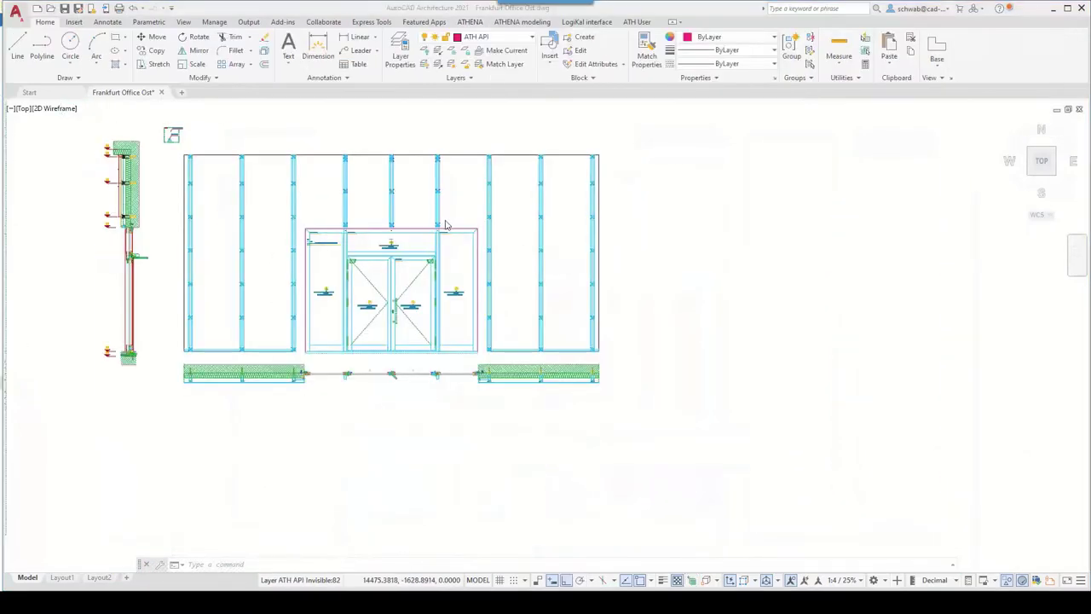
Step: End the object isolation to restore all hidden objects, and hide all hat profiles in the facade elevation
{"action": "left_click", "coordinate": [997, 580]}
{"action": "left_click", "coordinate": [1014, 578]}
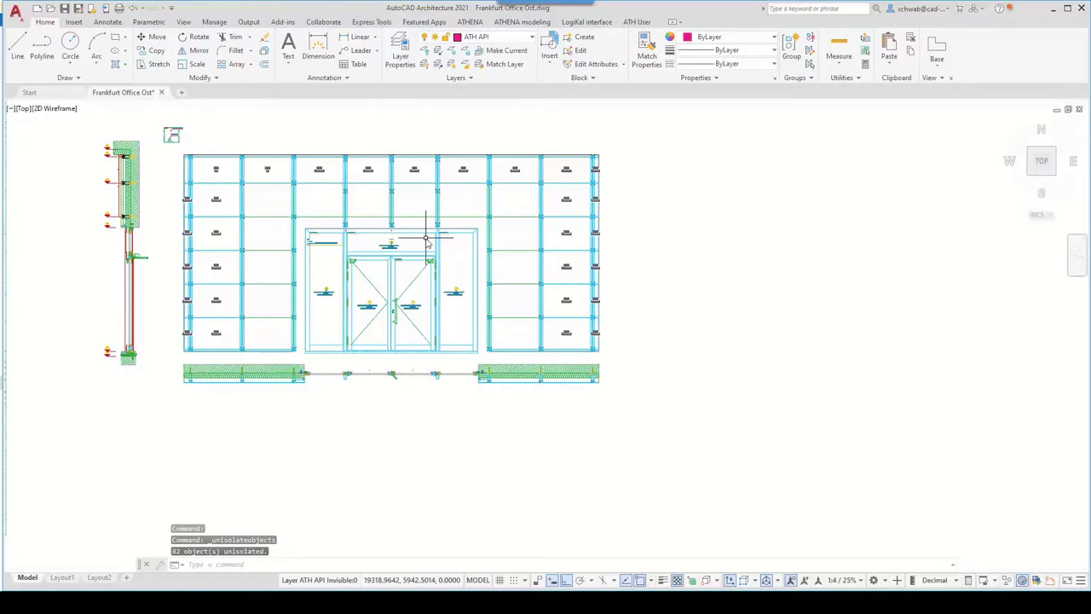
{"action": "scroll", "coordinate": [428, 242], "scroll_direction": "up", "scroll_amount": 3}
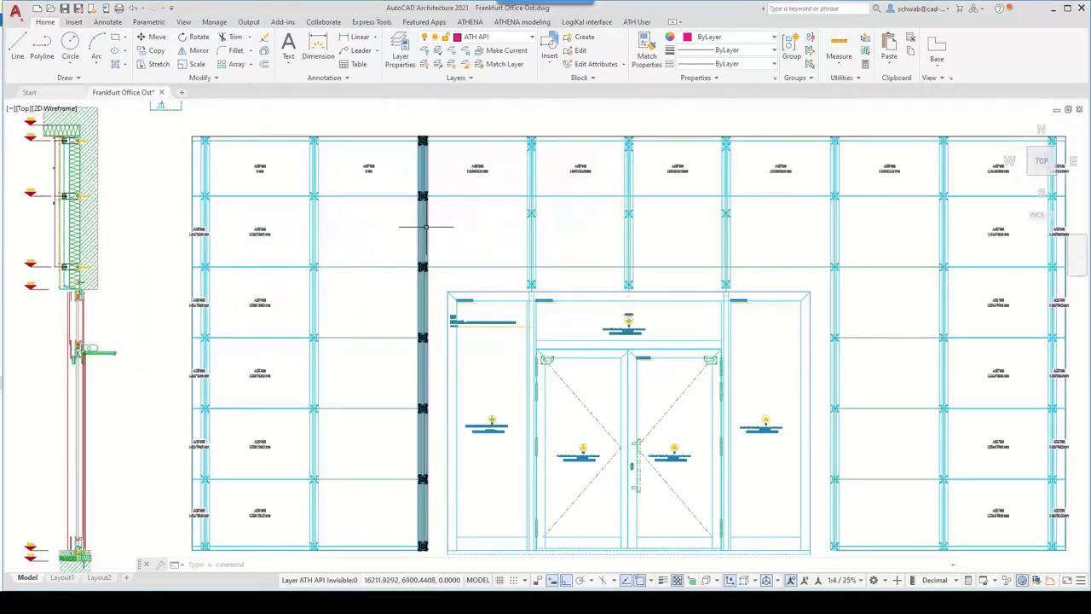
{"action": "left_click", "coordinate": [426, 227]}
{"action": "right_click", "coordinate": [444, 215]}
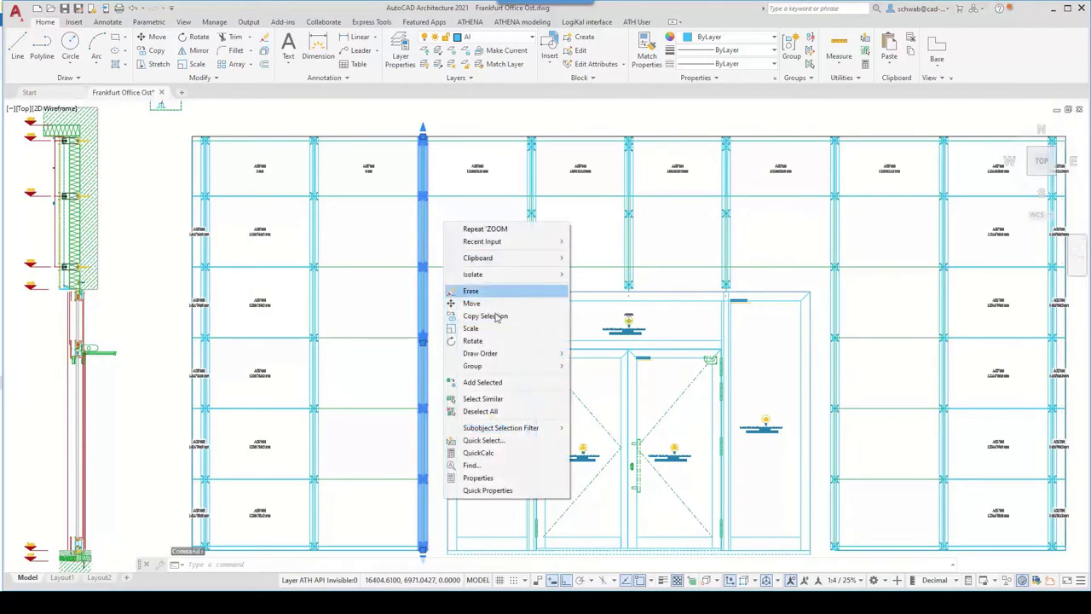
{"action": "left_click", "coordinate": [499, 399]}
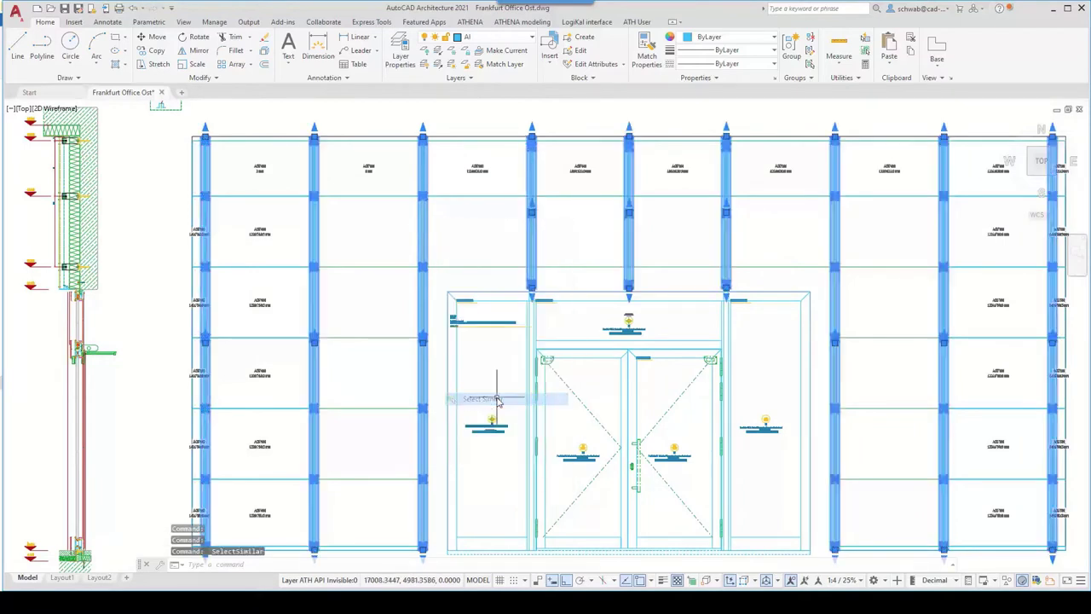
{"action": "right_click", "coordinate": [488, 235]}
{"action": "mouse_move", "coordinate": [529, 288]}
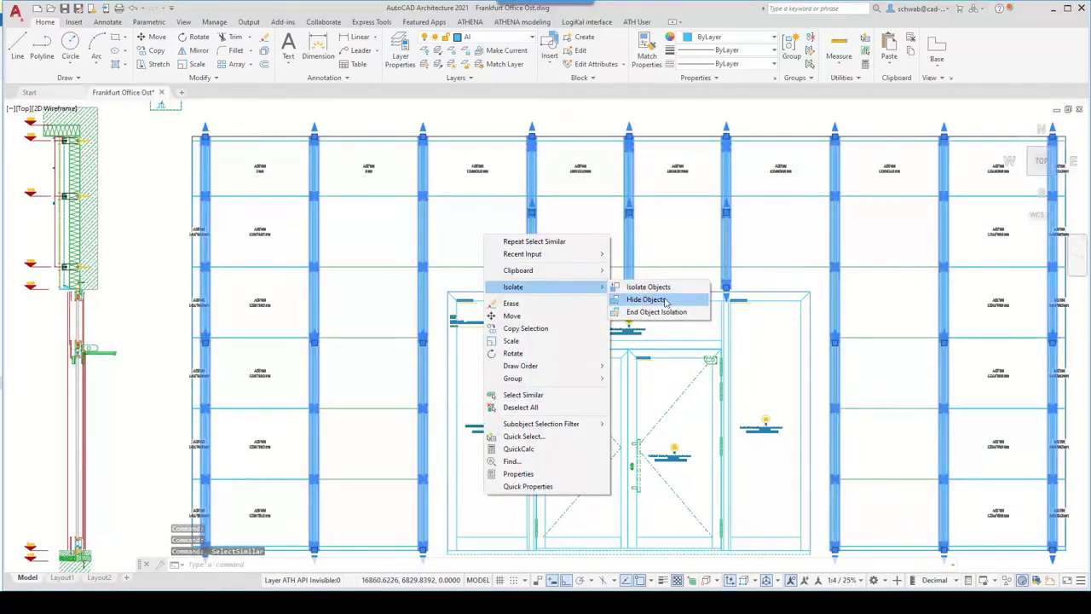
{"action": "left_click", "coordinate": [648, 299]}
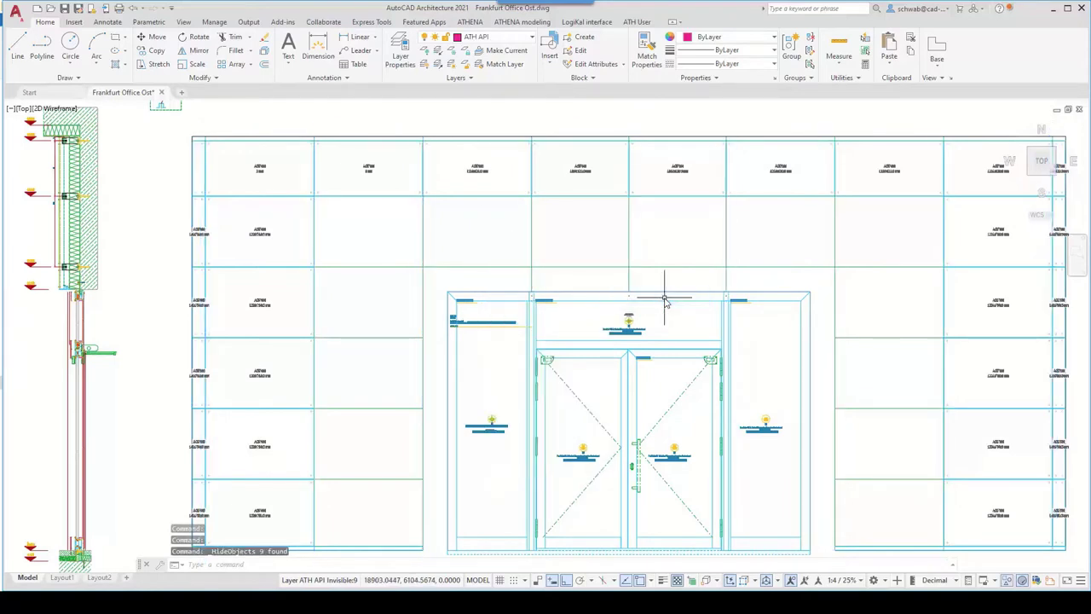
Step: Start the Infills command and set the label's scale factor to 10
{"action": "left_click", "coordinate": [468, 23]}
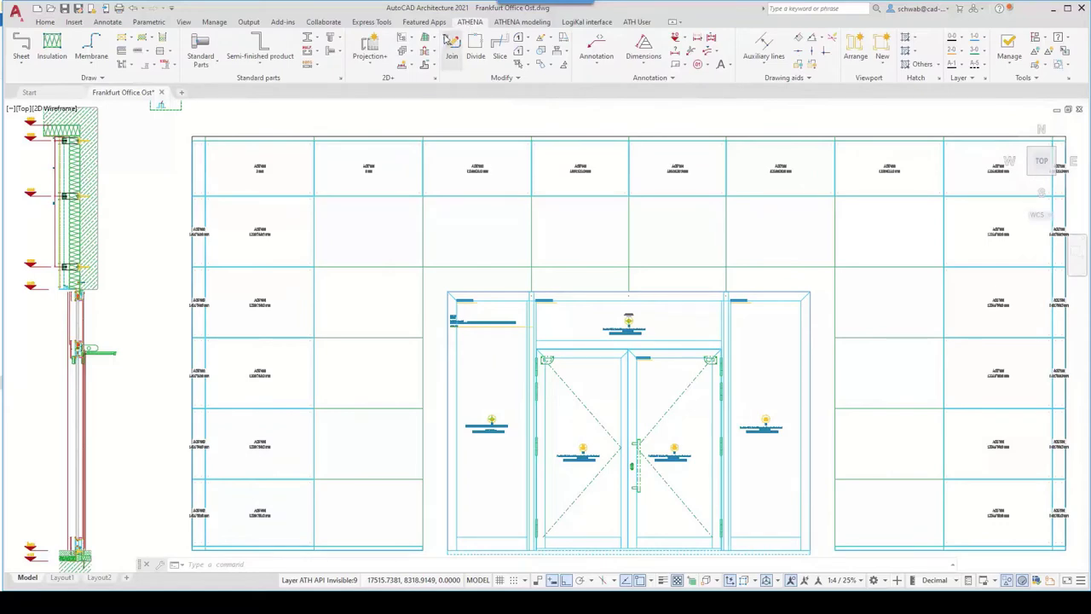
{"action": "left_click", "coordinate": [435, 41]}
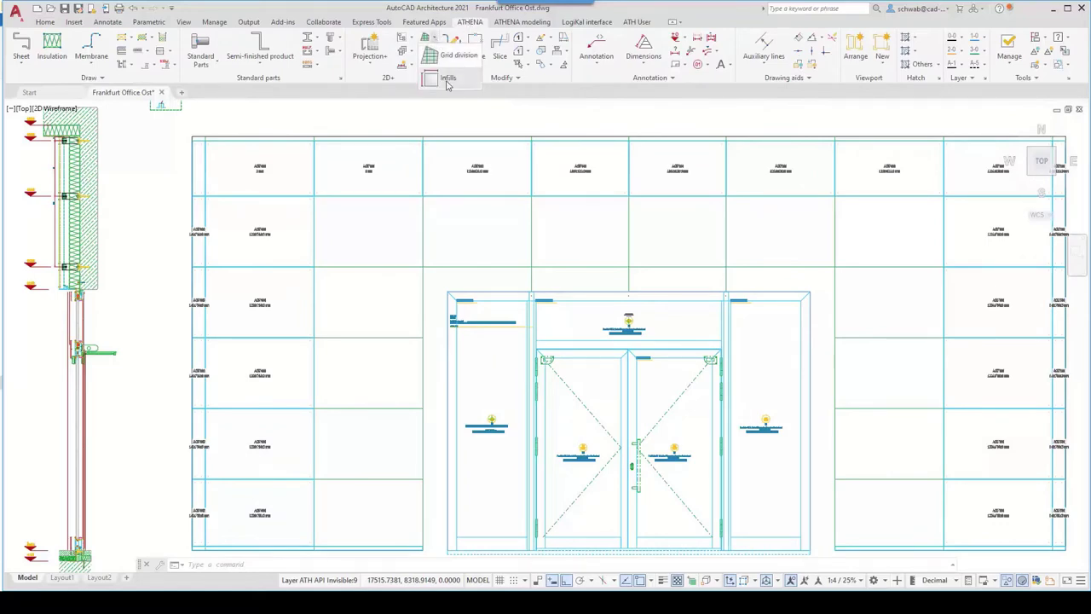
{"action": "left_click", "coordinate": [447, 80]}
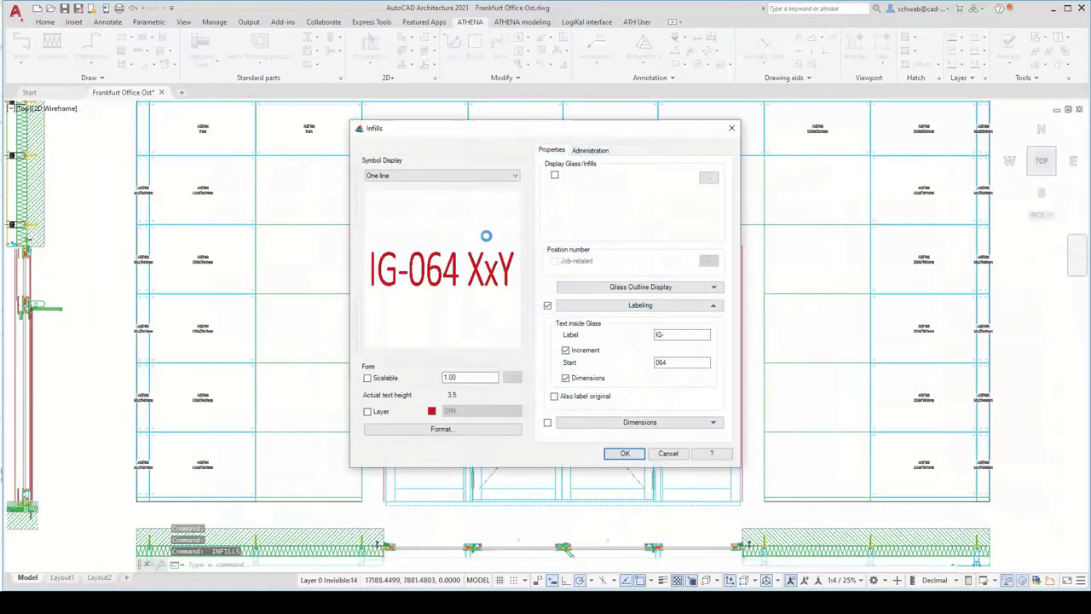
{"action": "left_click_drag", "start_coordinate": [468, 377], "coordinate": [415, 375]}
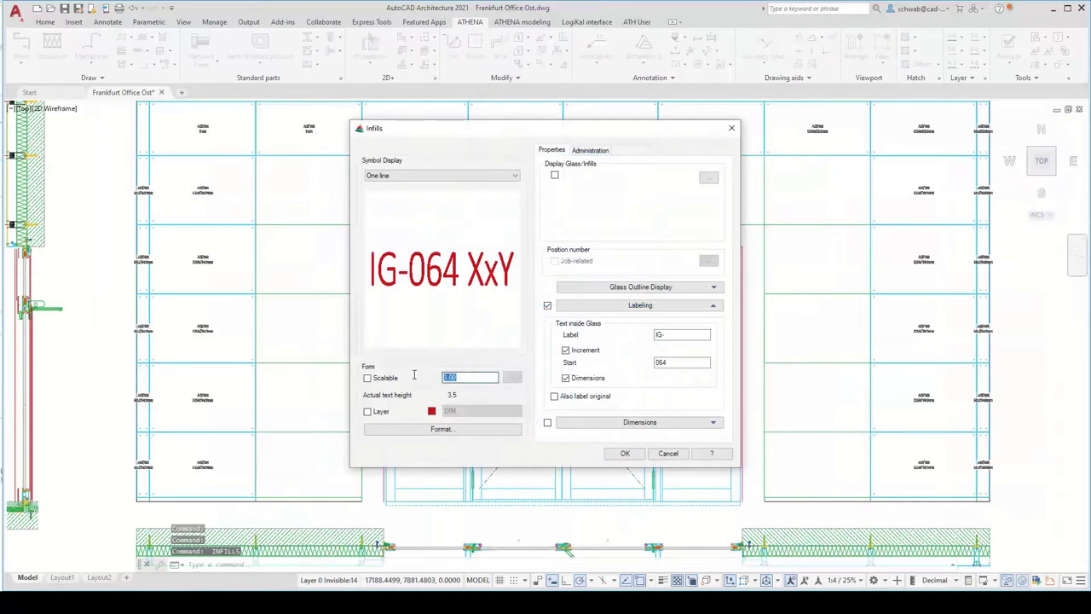
{"action": "type", "text": "1"}
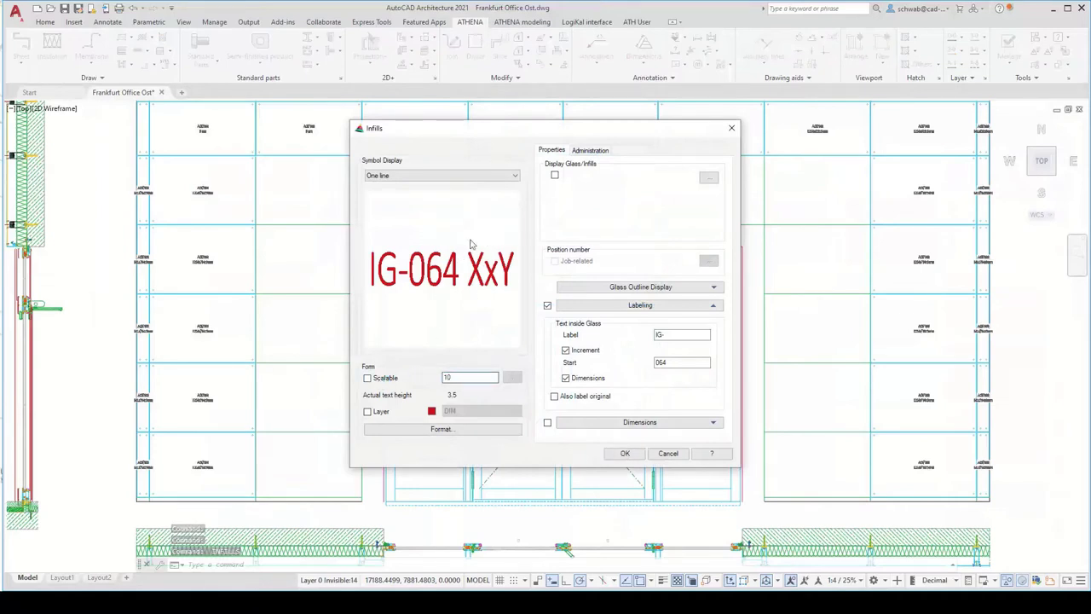
Step: Display the infills as 002-ACB 7035 Standard and assign job-related position numbers in the 100 Alucobond job part
{"action": "left_click", "coordinate": [554, 174]}
{"action": "left_click", "coordinate": [618, 220]}
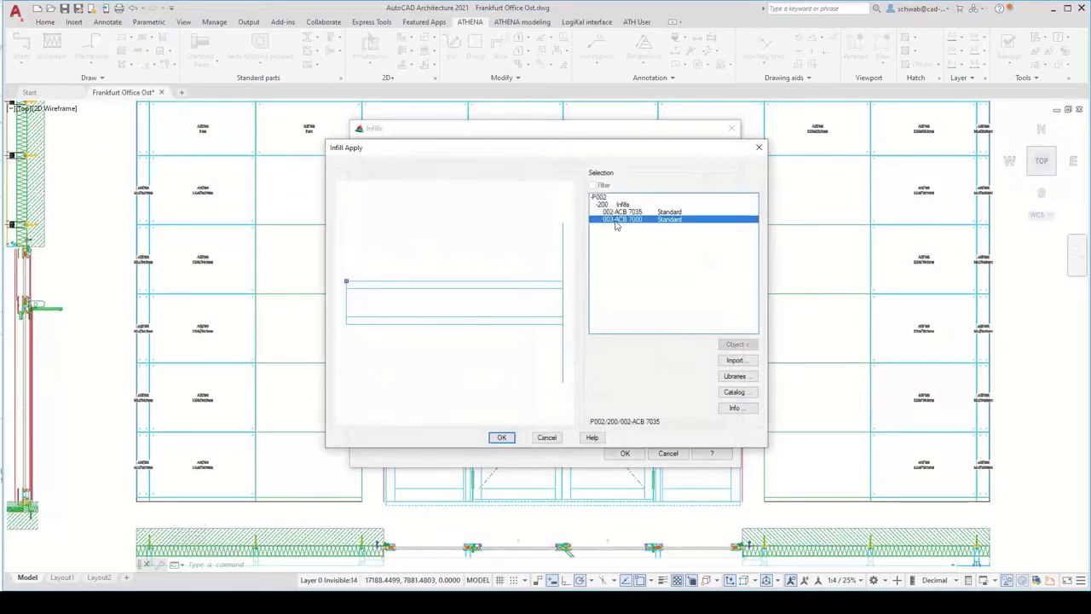
{"action": "left_click", "coordinate": [620, 212]}
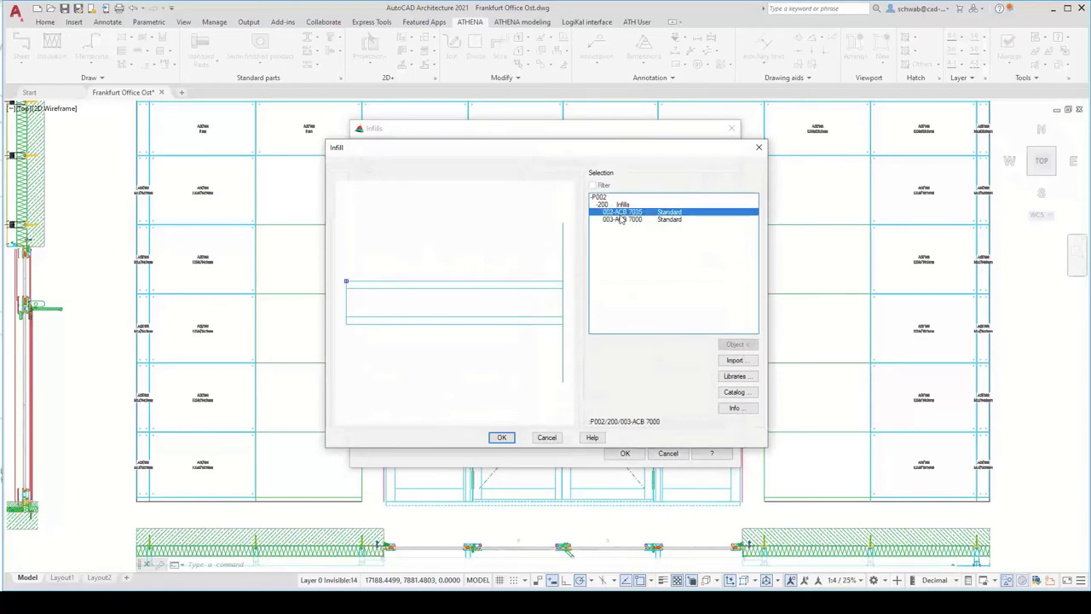
{"action": "left_click", "coordinate": [502, 439]}
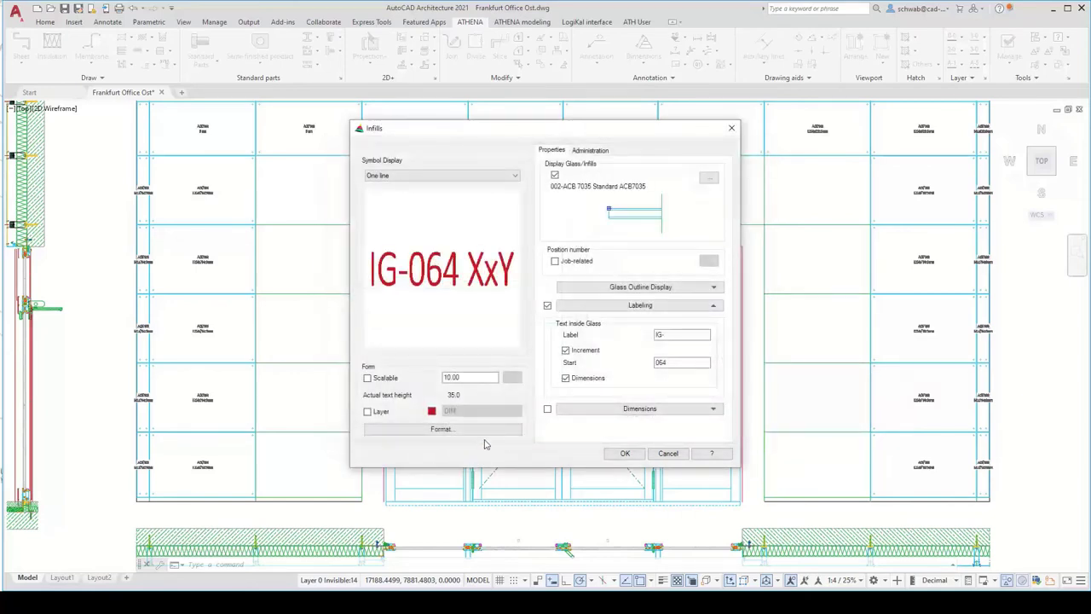
{"action": "left_click", "coordinate": [555, 262]}
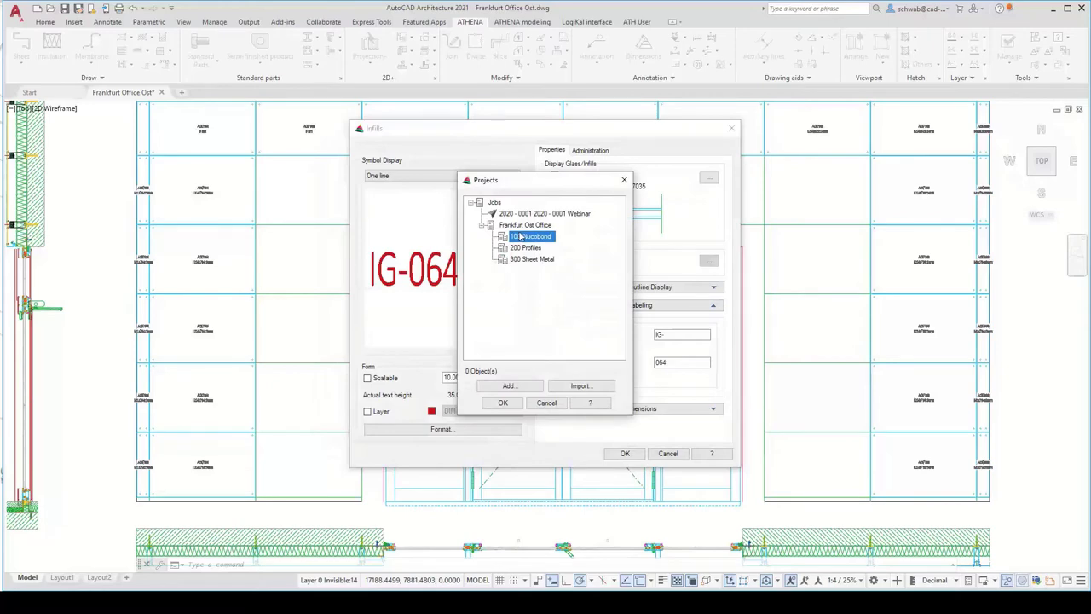
{"action": "left_click", "coordinate": [502, 404]}
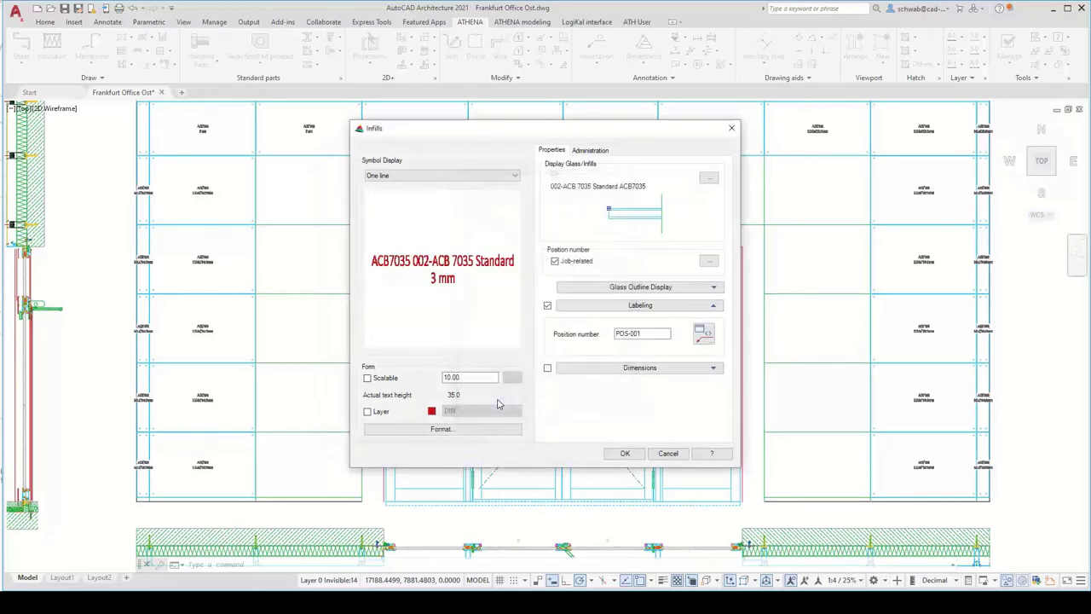
Step: Add width and height to the infill label and save this label setting
{"action": "left_click", "coordinate": [705, 334]}
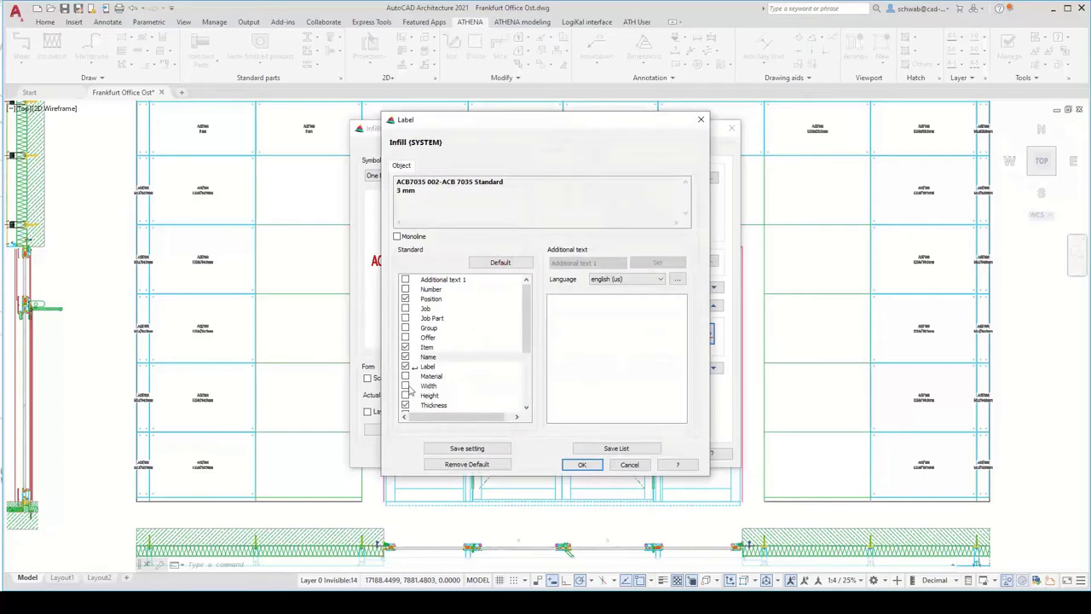
{"action": "left_click", "coordinate": [407, 386]}
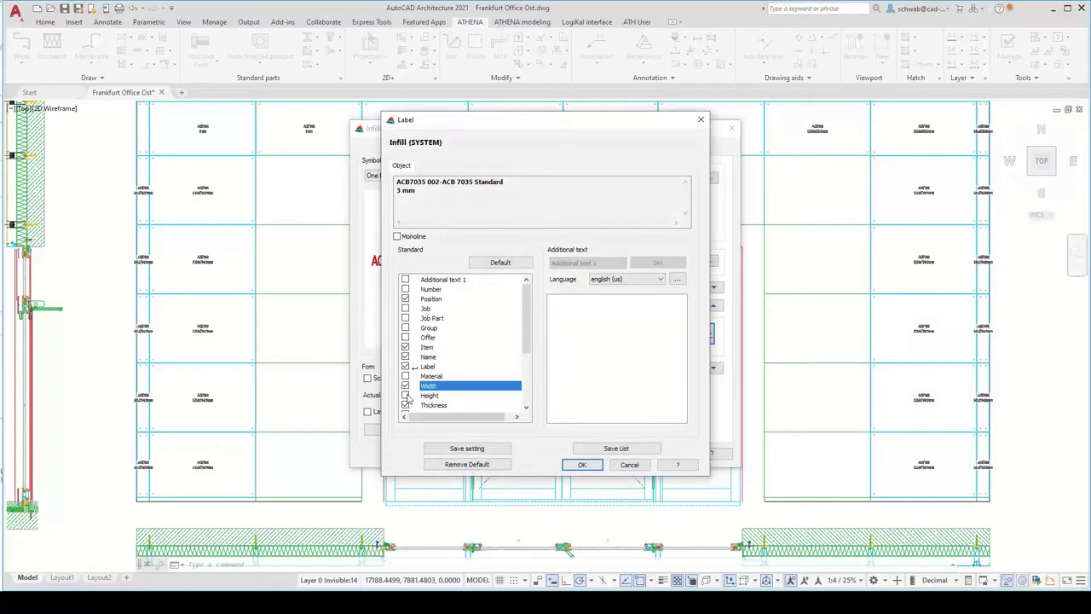
{"action": "left_click", "coordinate": [406, 396]}
{"action": "scroll", "coordinate": [464, 383], "scroll_direction": "down", "scroll_amount": 1}
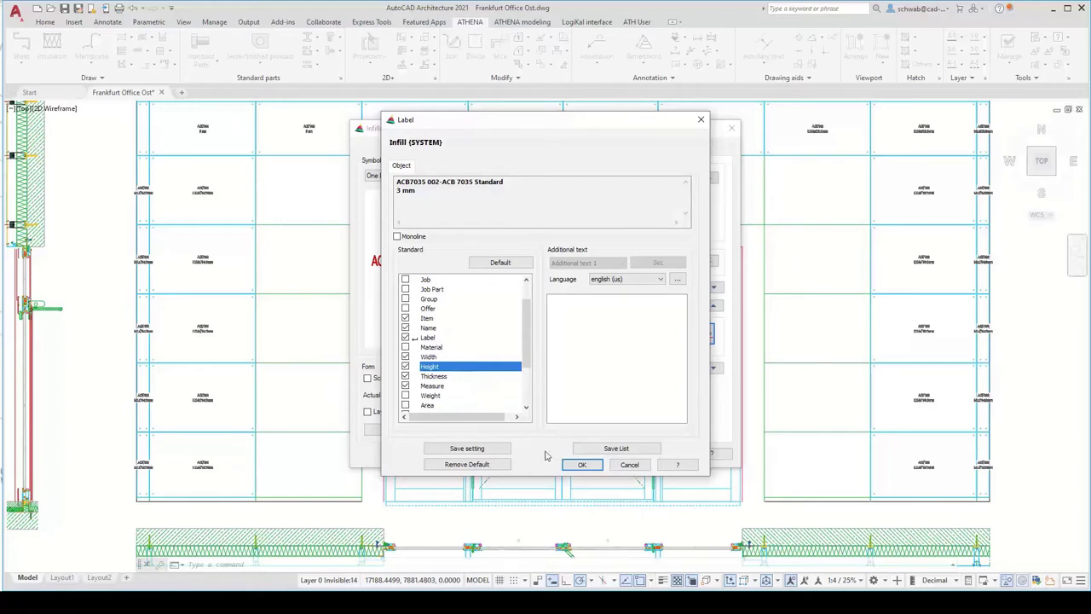
{"action": "left_click", "coordinate": [481, 449]}
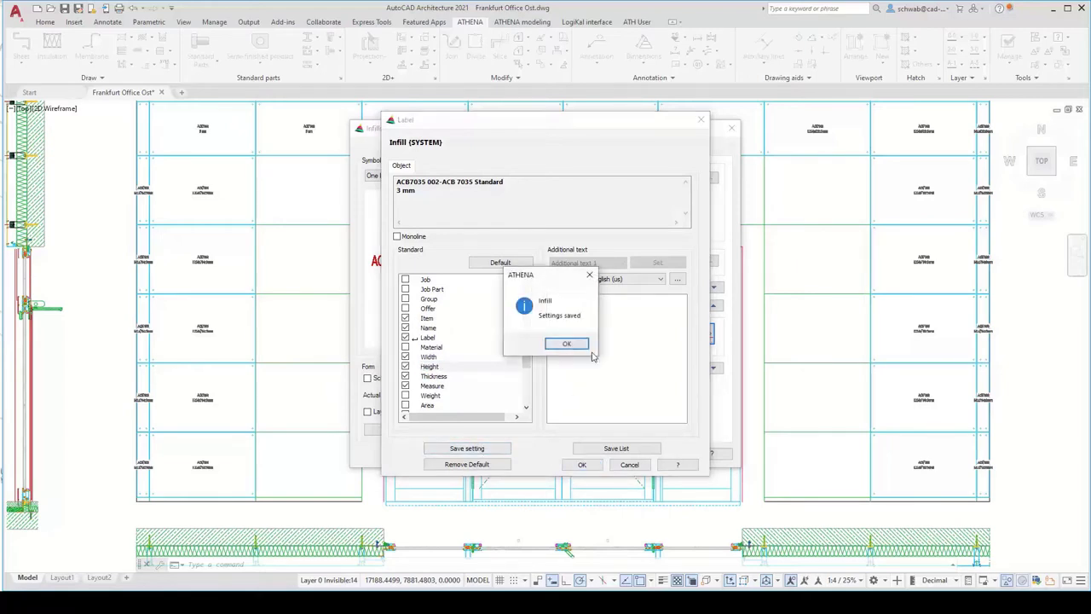
{"action": "left_click", "coordinate": [567, 344]}
{"action": "left_click", "coordinate": [582, 464]}
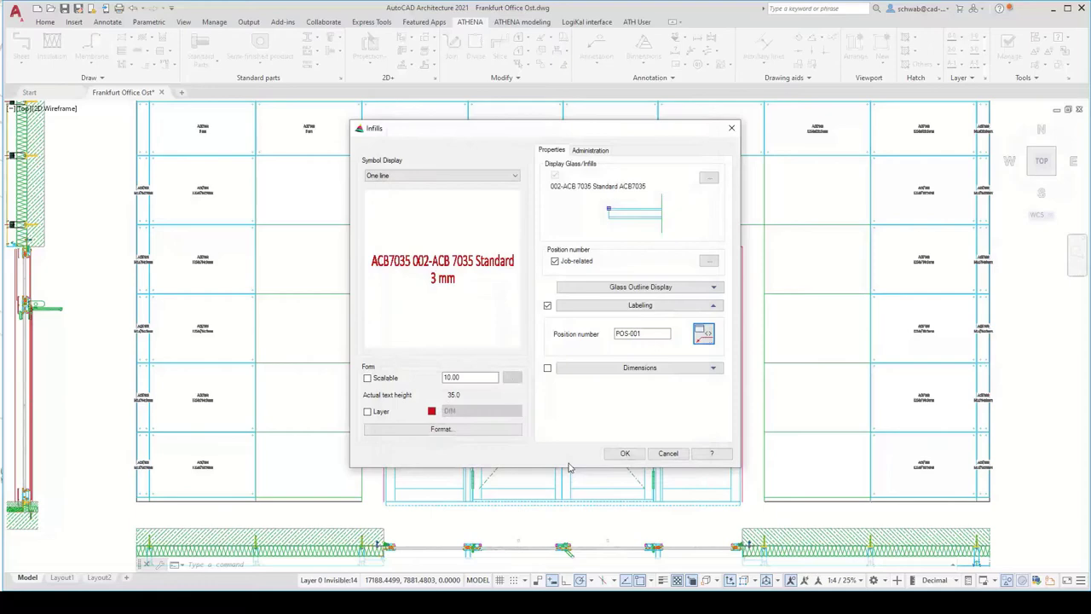
Step: Confirm the infill settings and place ACB 7035 infills in the five empty panels of the column left of the door element, working upwards
{"action": "left_click", "coordinate": [621, 455]}
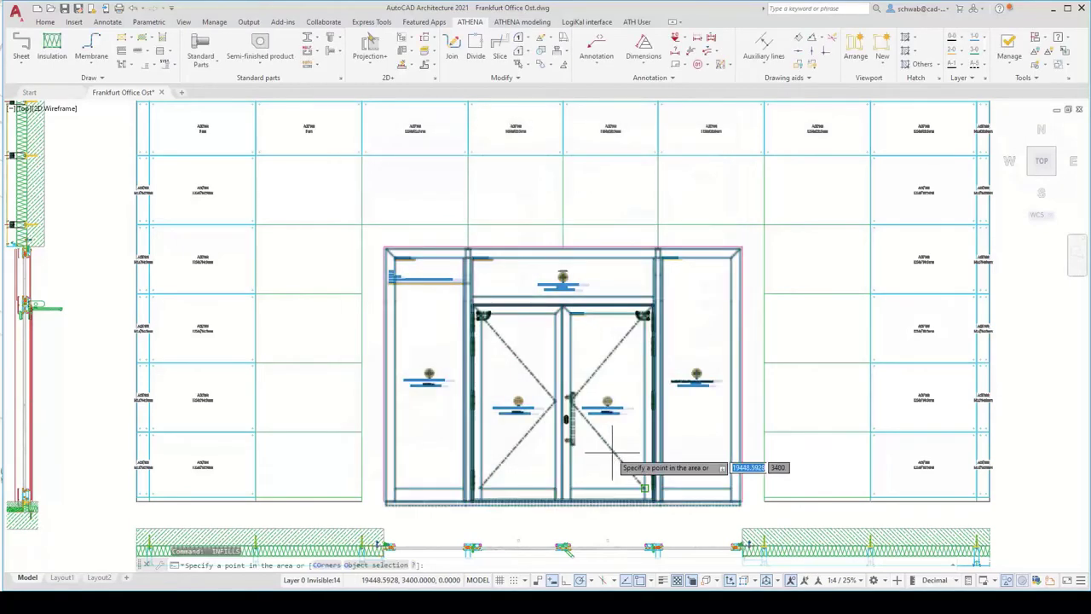
{"action": "scroll", "coordinate": [314, 464], "scroll_direction": "up", "scroll_amount": 2}
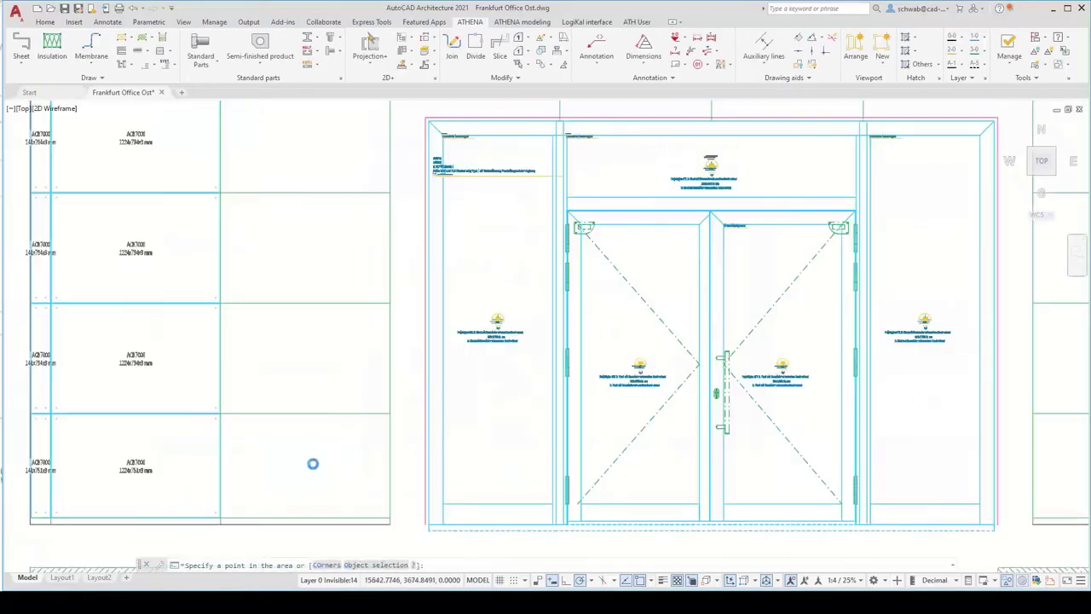
{"action": "left_click", "coordinate": [313, 464]}
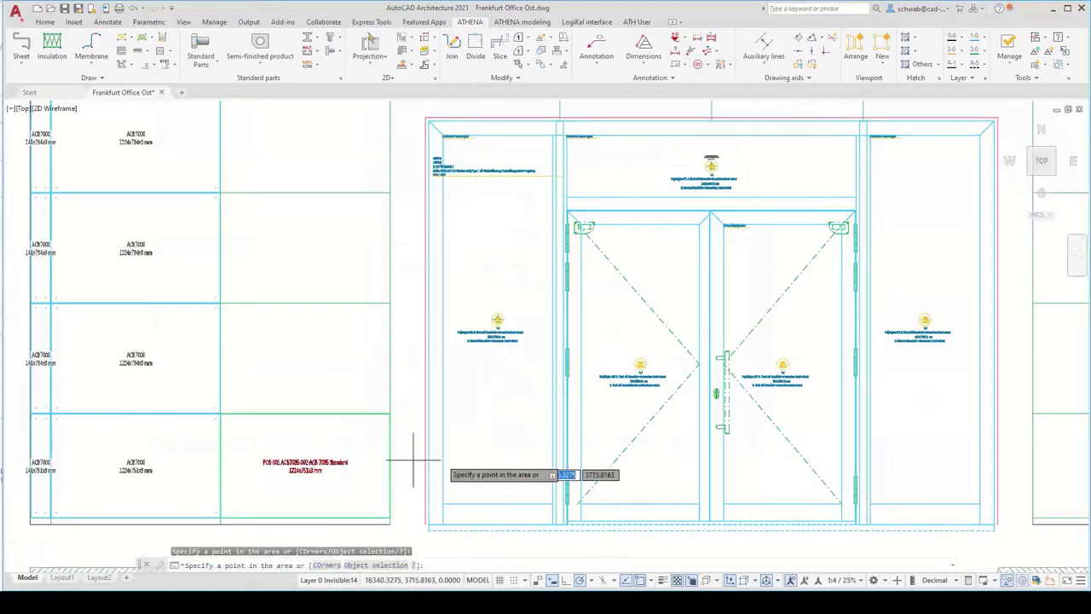
{"action": "mouse_move", "coordinate": [575, 413]}
{"action": "middle_mouse_down"}
{"action": "mouse_move", "coordinate": [524, 424]}
{"action": "mouse_move", "coordinate": [516, 416]}
{"action": "middle_mouse_up"}
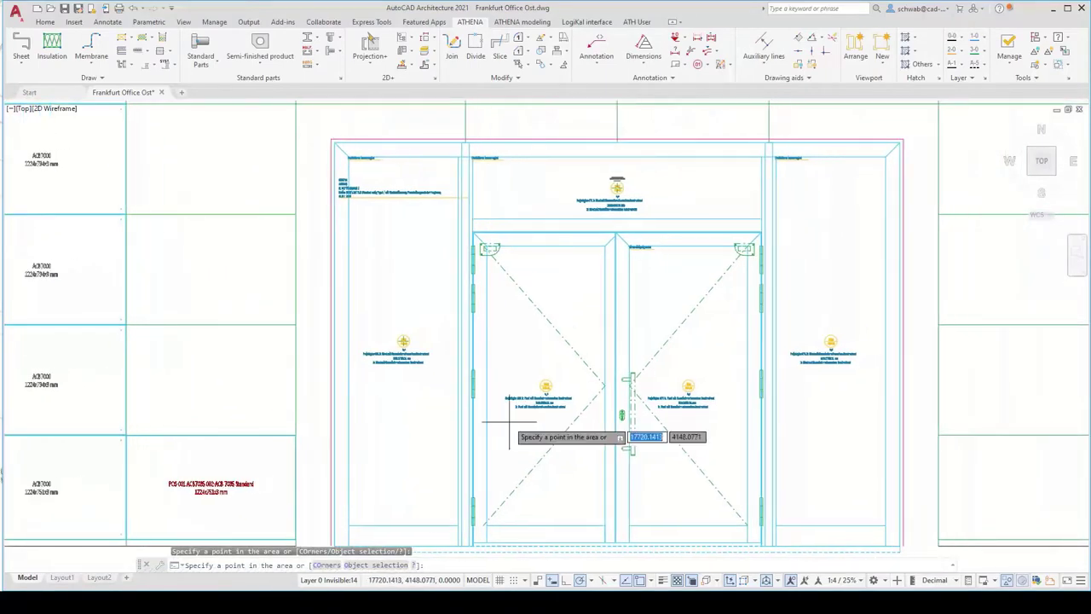
{"action": "scroll", "coordinate": [516, 416], "scroll_direction": "down", "scroll_amount": 2}
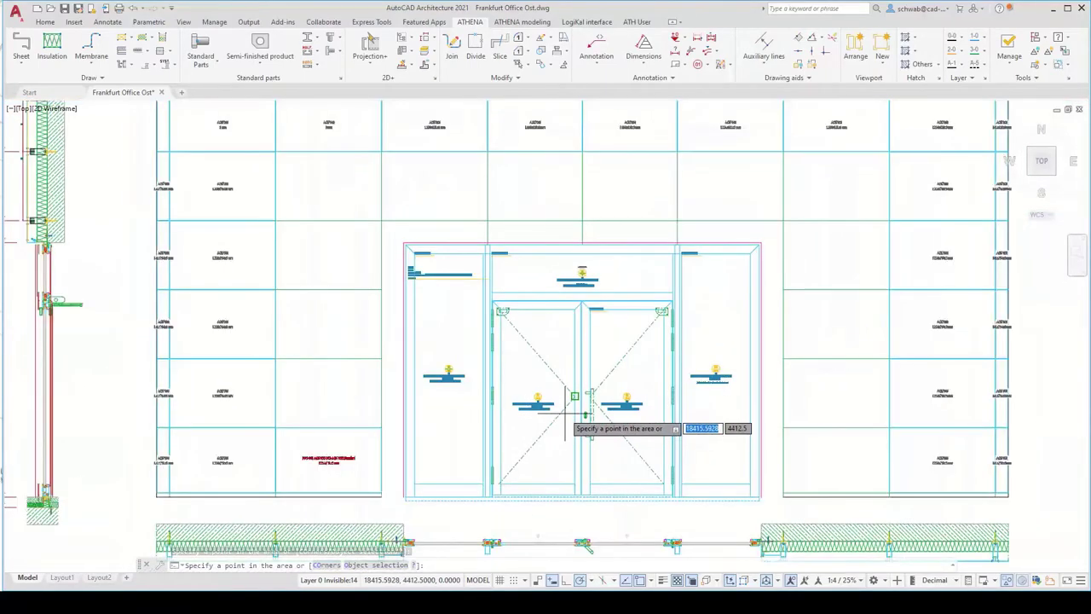
{"action": "left_click", "coordinate": [1077, 250]}
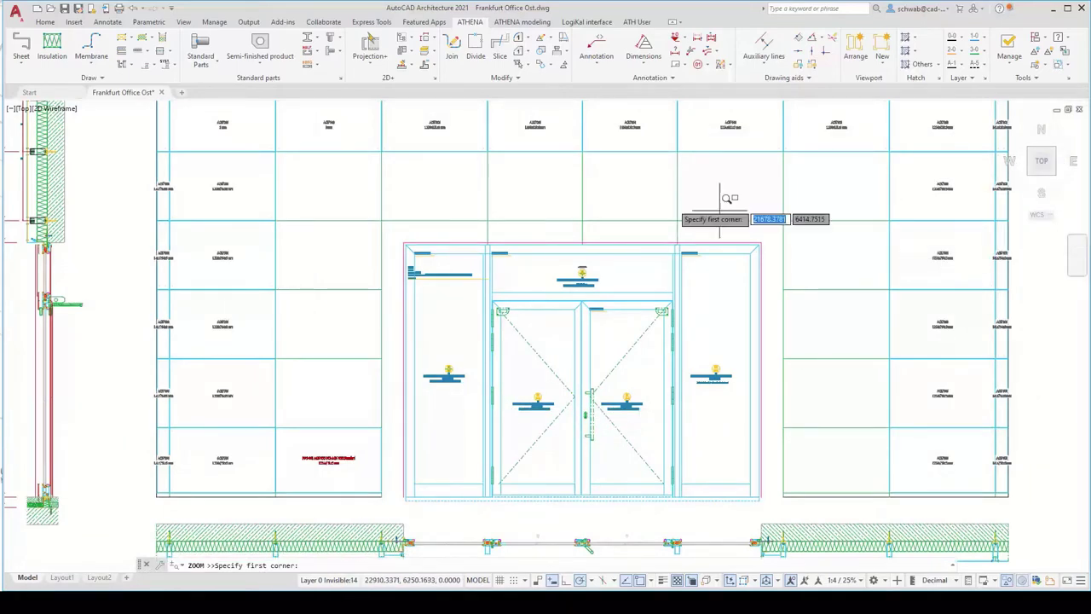
{"action": "left_click", "coordinate": [269, 147]}
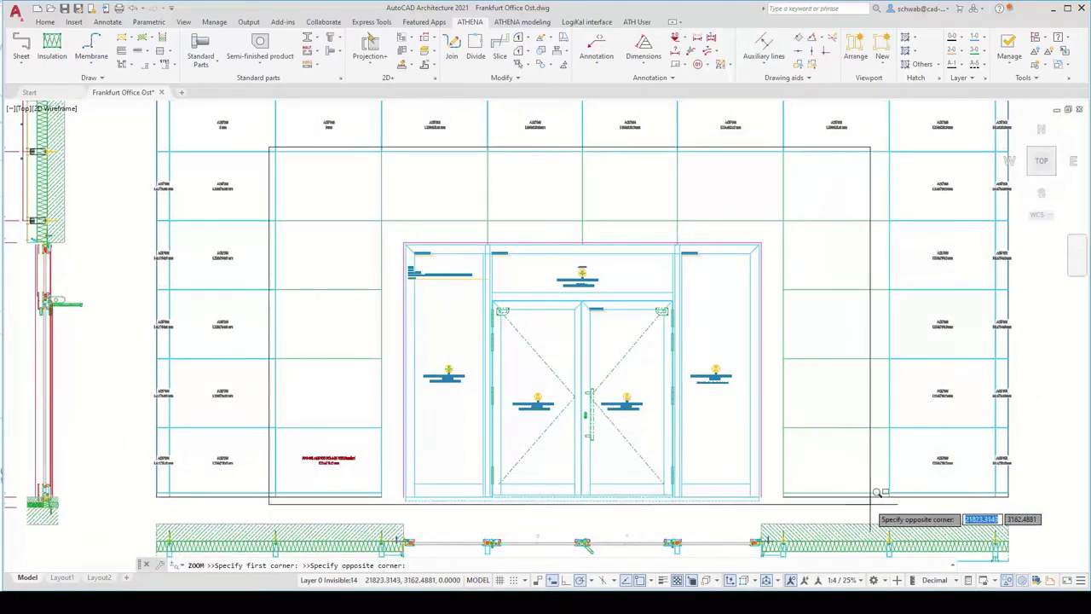
{"action": "left_click", "coordinate": [902, 492]}
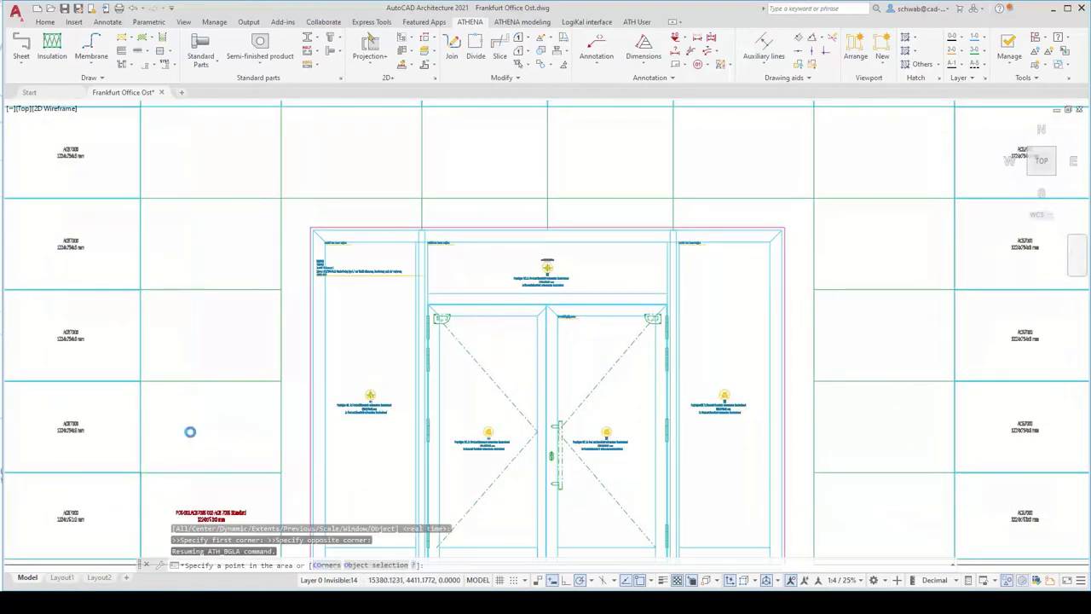
{"action": "left_click", "coordinate": [190, 432]}
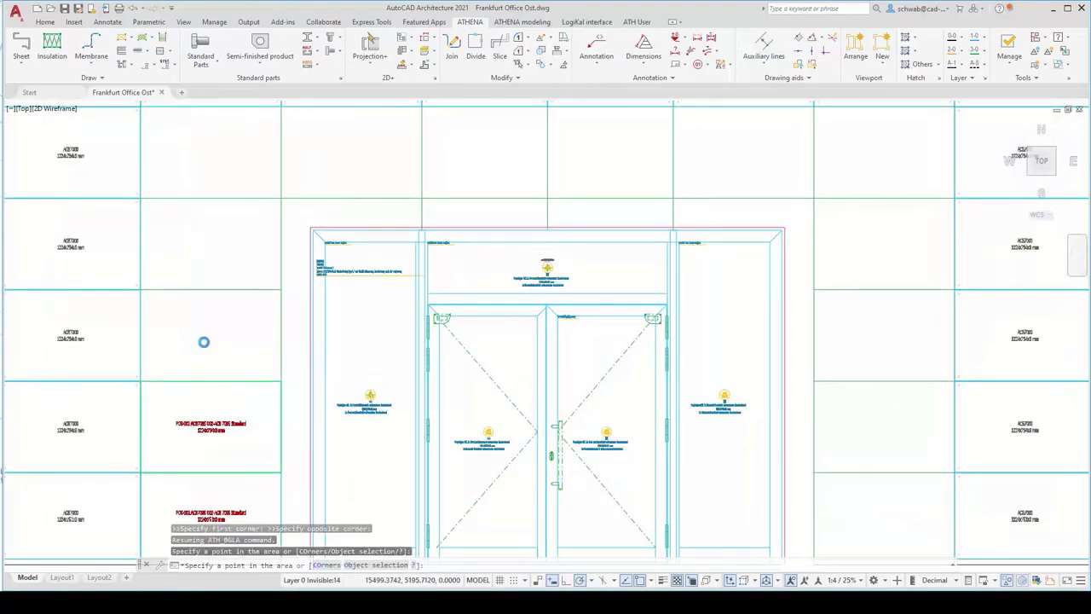
{"action": "left_click", "coordinate": [203, 342]}
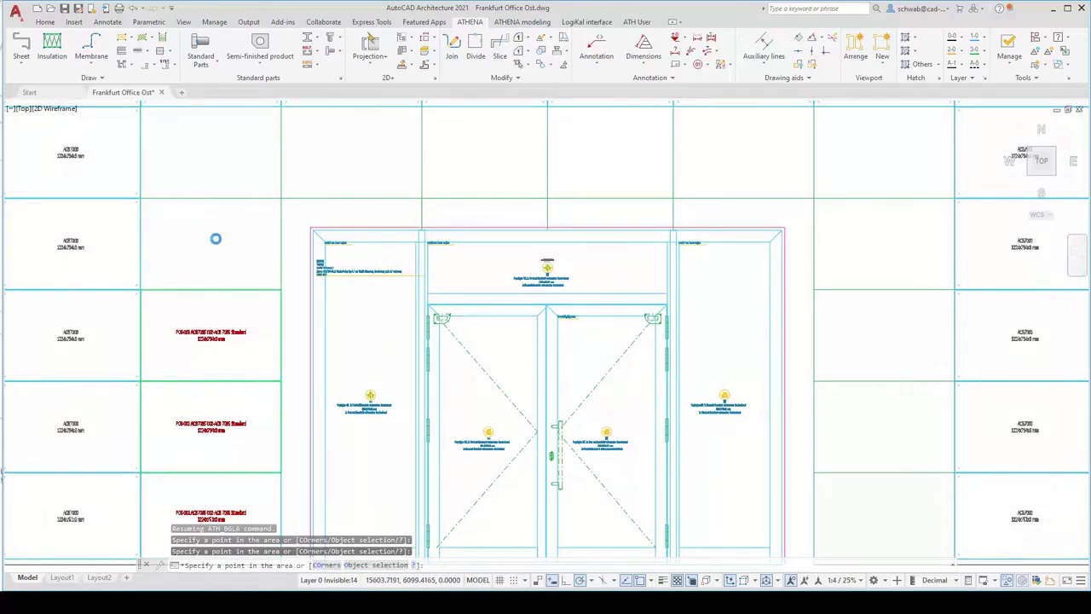
{"action": "left_click", "coordinate": [216, 238]}
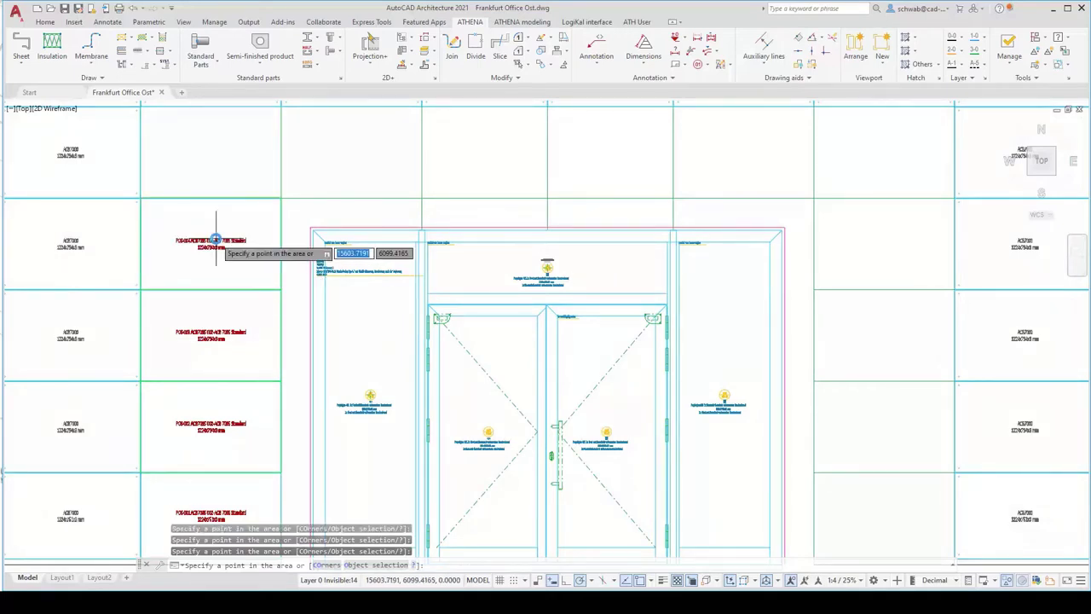
{"action": "left_click", "coordinate": [219, 168]}
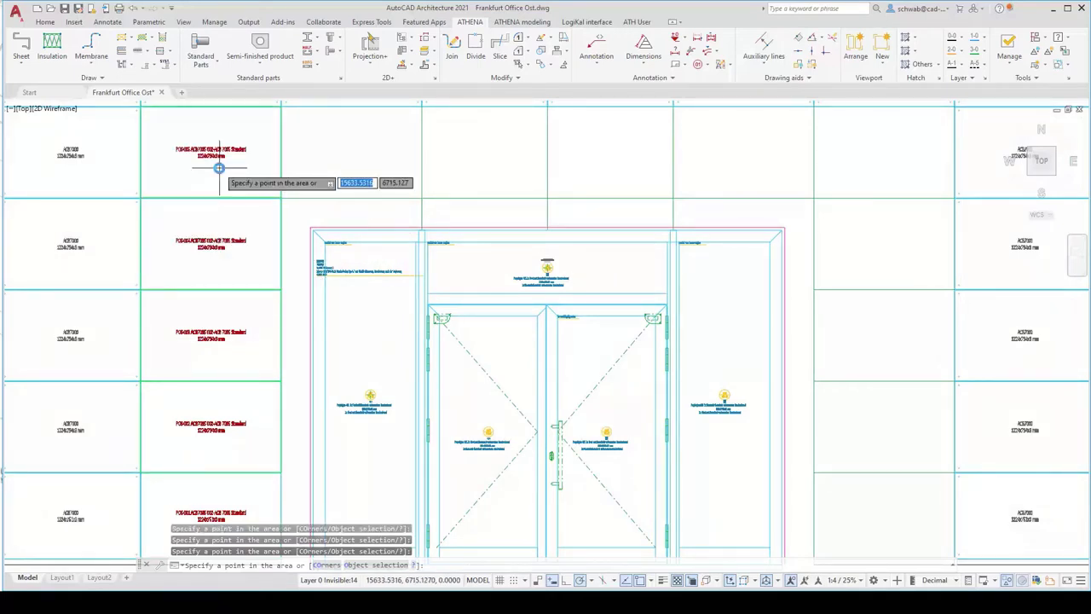
Step: Place ACB 7035 infills in the remaining five panels of the row above the door element, ending at the right corner panel
{"action": "left_click", "coordinate": [329, 161]}
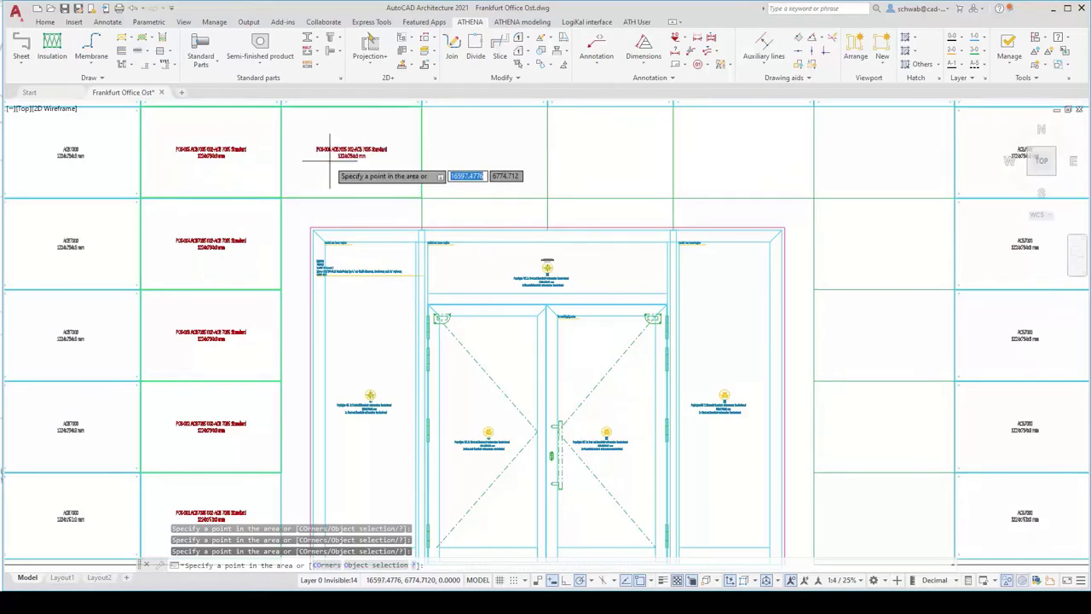
{"action": "left_click", "coordinate": [473, 153]}
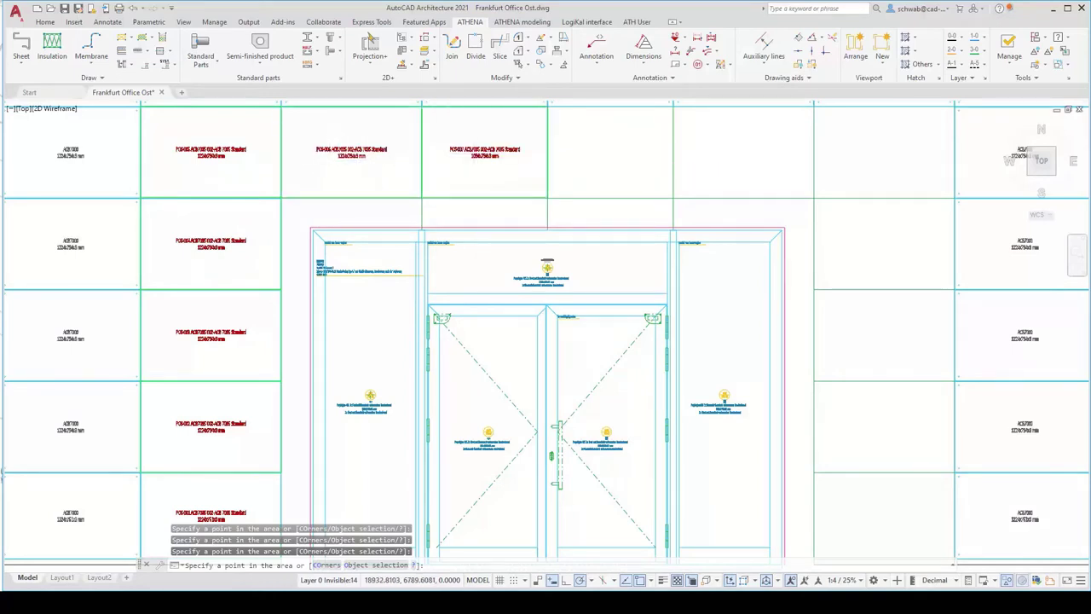
{"action": "left_click", "coordinate": [611, 155]}
{"action": "left_click", "coordinate": [745, 142]}
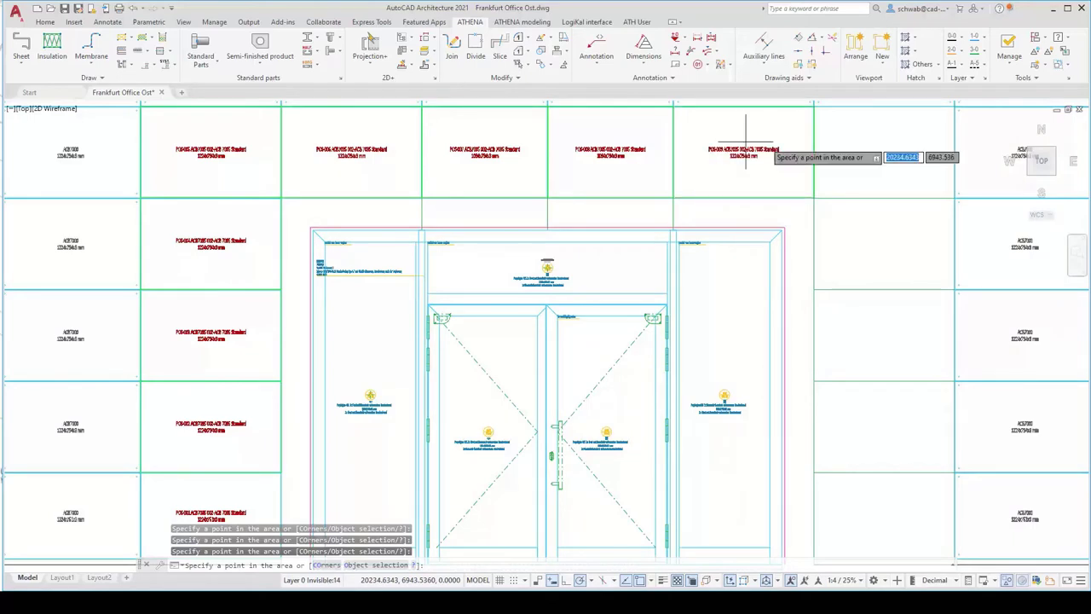
{"action": "left_click", "coordinate": [862, 145]}
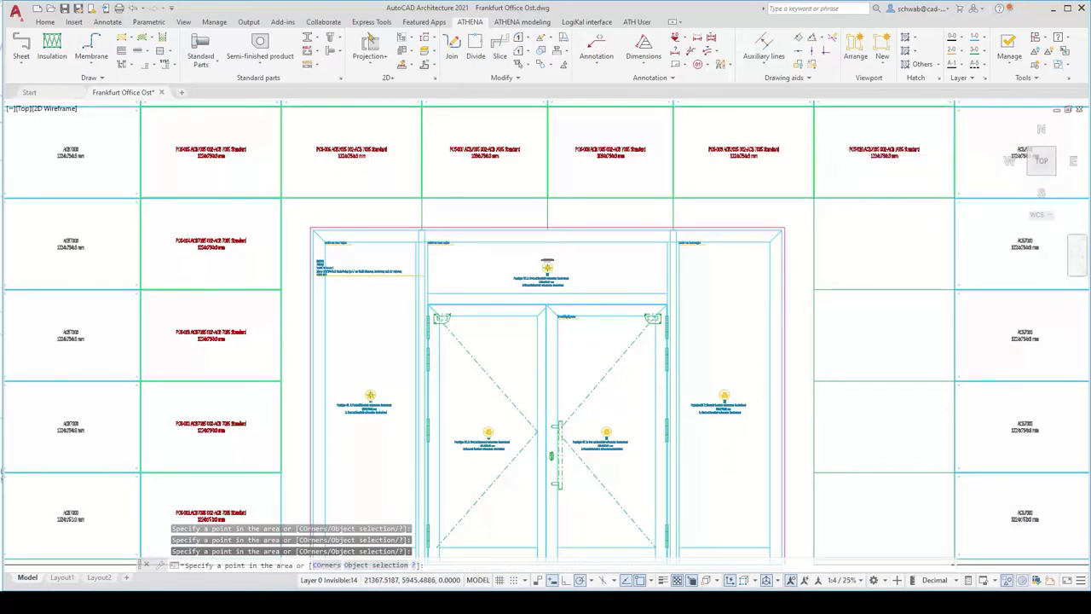
Step: Place ACB 7035 infills in the four empty panels of the column right of the door element and end the placement
{"action": "left_click", "coordinate": [869, 268]}
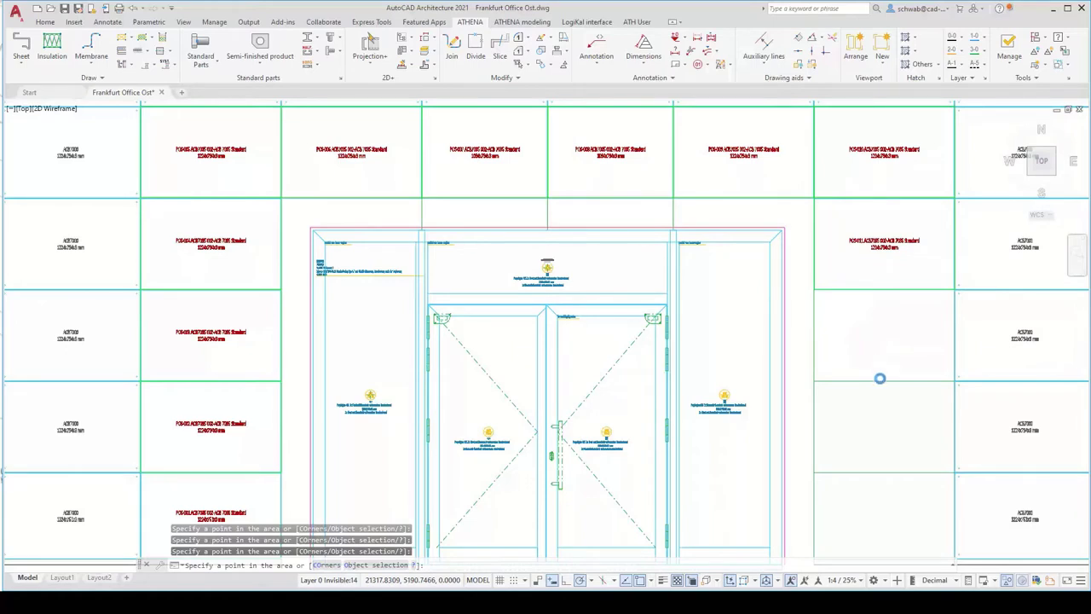
{"action": "left_click", "coordinate": [880, 377]}
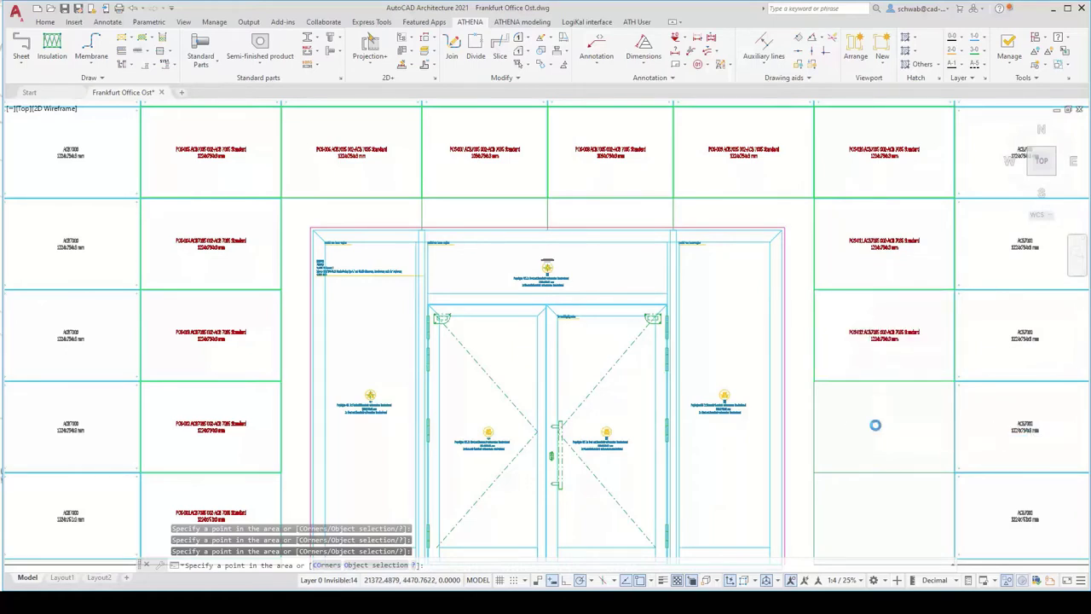
{"action": "left_click", "coordinate": [875, 425]}
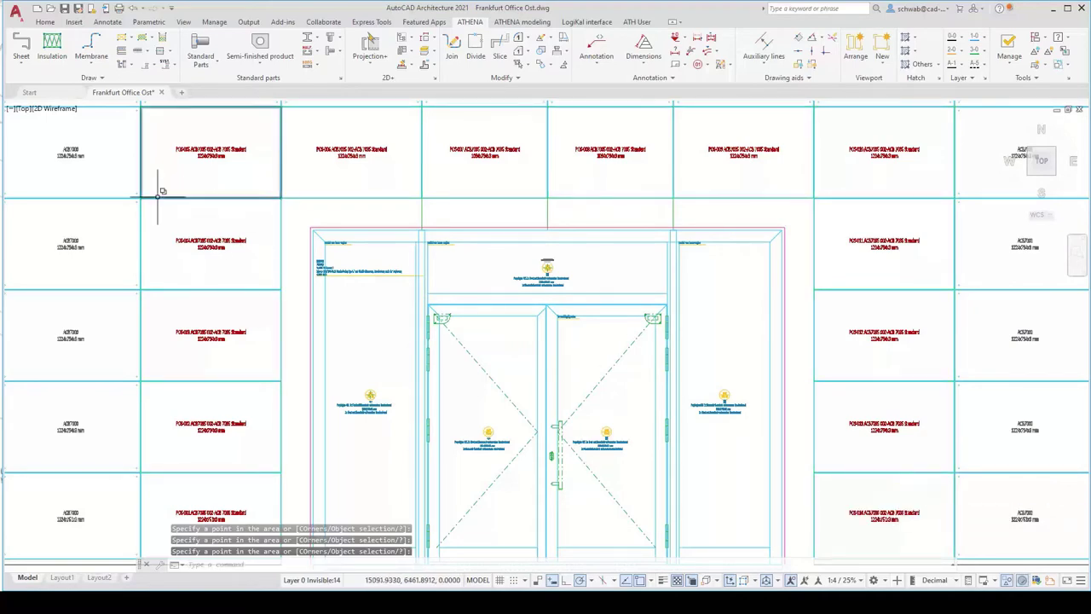
{"action": "key", "text": "Escape"}
Step: Examine the properties and material information of the POS-004 infill beside the door element
{"action": "scroll", "coordinate": [204, 204], "scroll_direction": "up", "scroll_amount": 1}
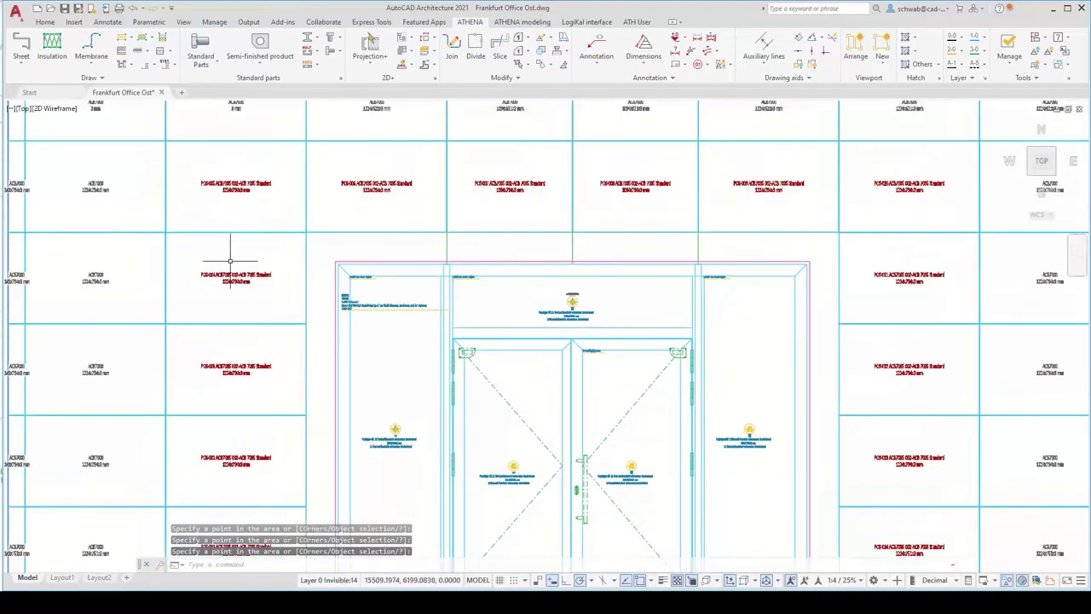
{"action": "scroll", "coordinate": [230, 260], "scroll_direction": "up", "scroll_amount": 4}
{"action": "scroll", "coordinate": [229, 260], "scroll_direction": "up", "scroll_amount": 2}
{"action": "middle_click_drag", "start_coordinate": [231, 256], "coordinate": [312, 261]}
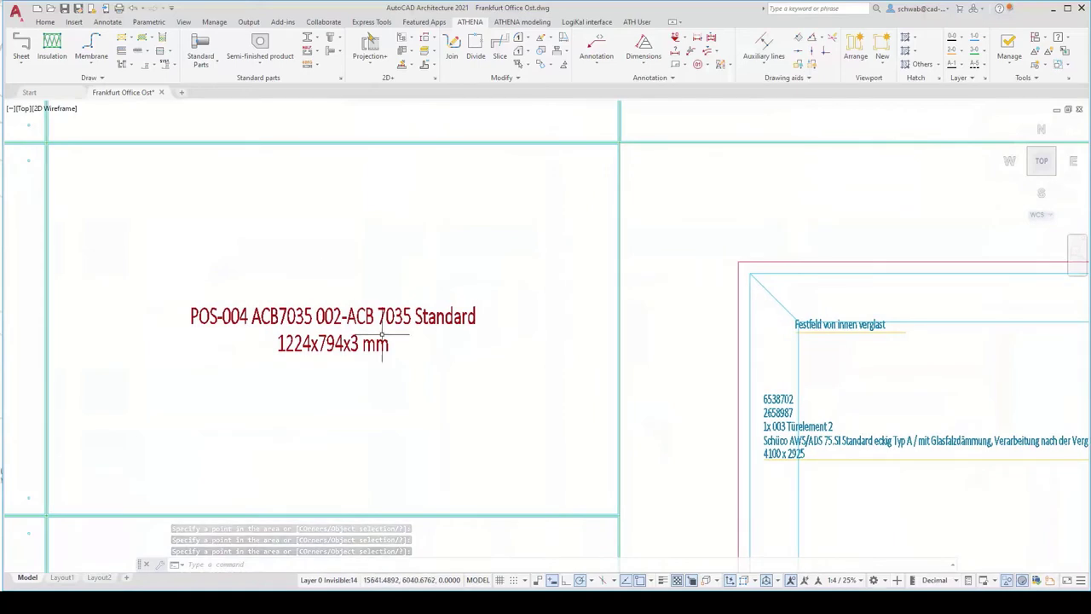
{"action": "left_click", "coordinate": [409, 143]}
{"action": "double_click", "coordinate": [409, 143]}
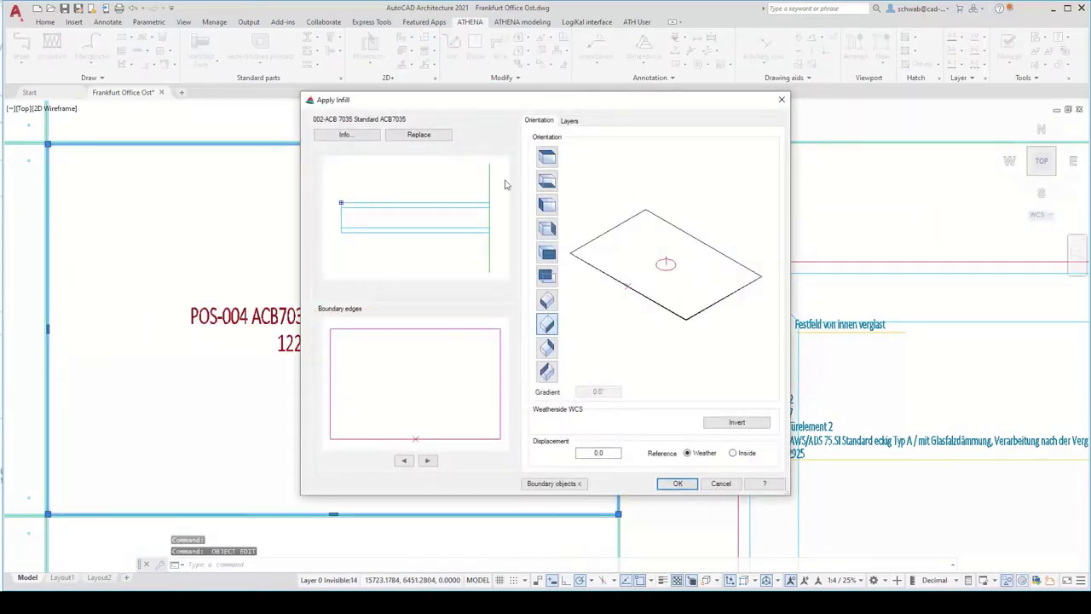
{"action": "left_click", "coordinate": [346, 135]}
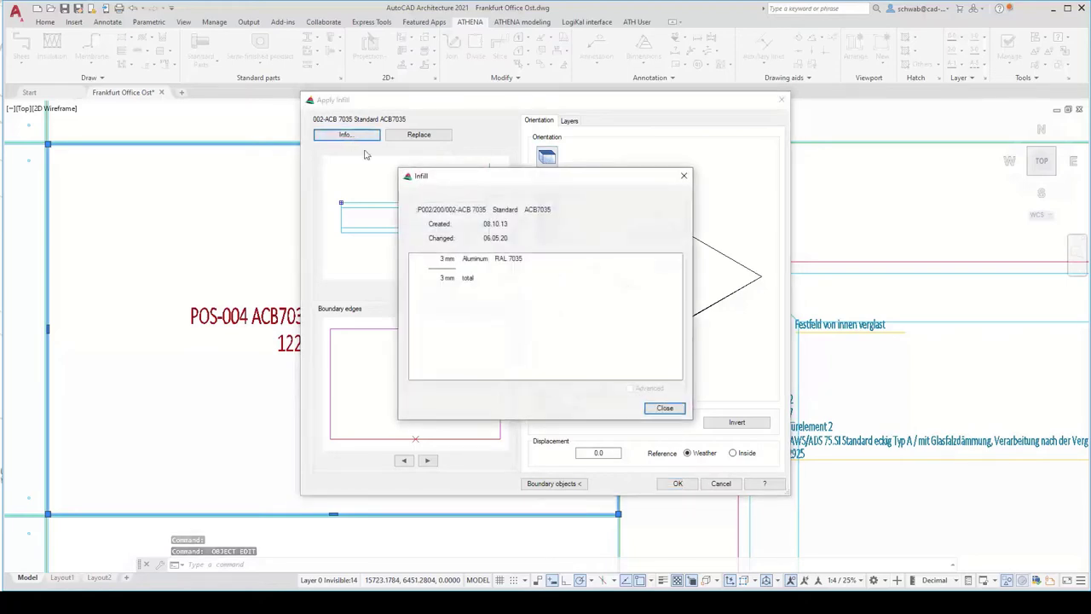
{"action": "left_click", "coordinate": [658, 409]}
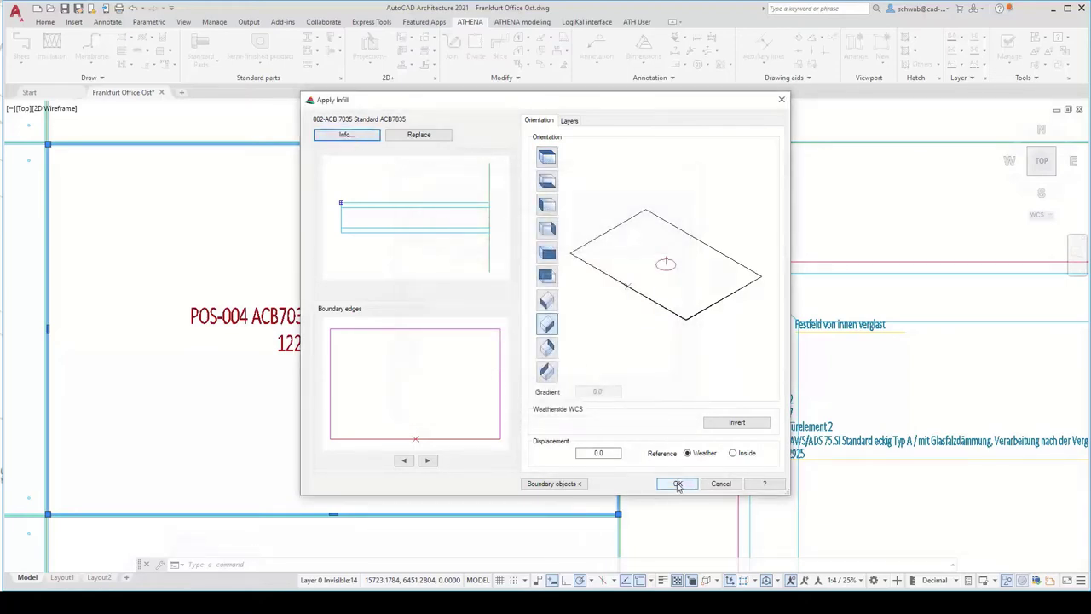
{"action": "left_click", "coordinate": [678, 484]}
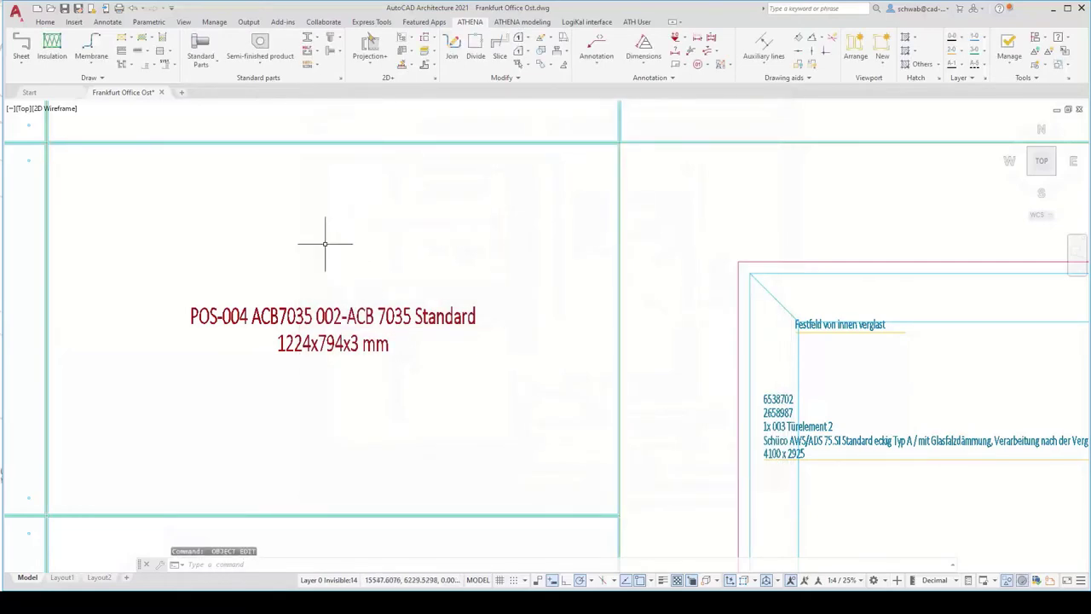
Step: Start applying processes to infills from an existing drilled ACB 7000 panel near POS-005 and review its two hole attachments
{"action": "scroll", "coordinate": [318, 243], "scroll_direction": "down", "scroll_amount": 4}
{"action": "scroll", "coordinate": [315, 243], "scroll_direction": "down", "scroll_amount": 3}
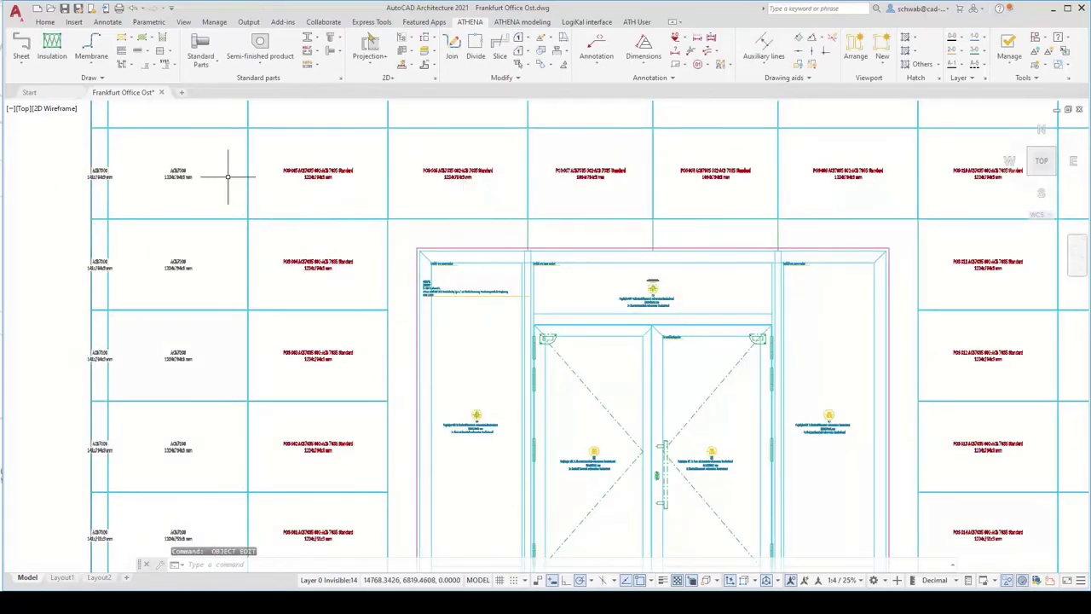
{"action": "middle_click_drag", "start_coordinate": [229, 177], "coordinate": [244, 165]}
{"action": "scroll", "coordinate": [248, 166], "scroll_direction": "up", "scroll_amount": 6}
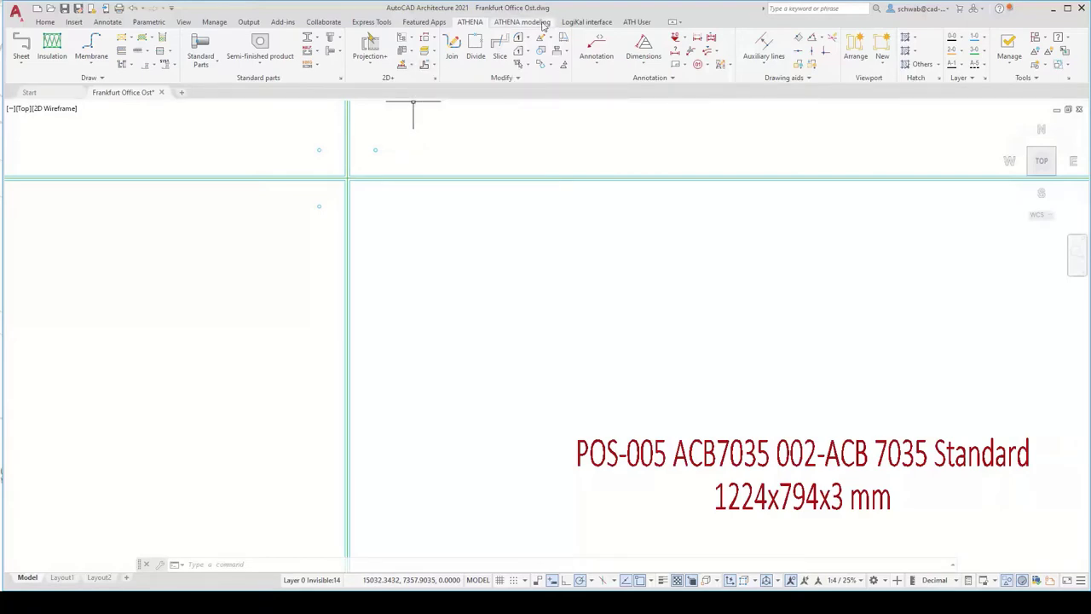
{"action": "left_click", "coordinate": [522, 22]}
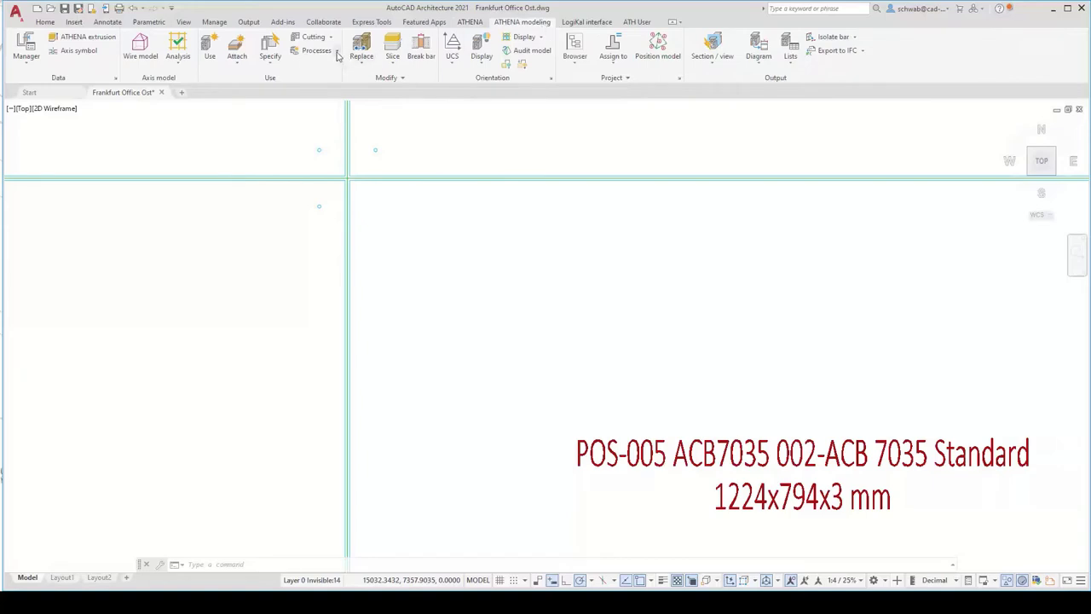
{"action": "left_click", "coordinate": [336, 53]}
{"action": "left_click", "coordinate": [335, 114]}
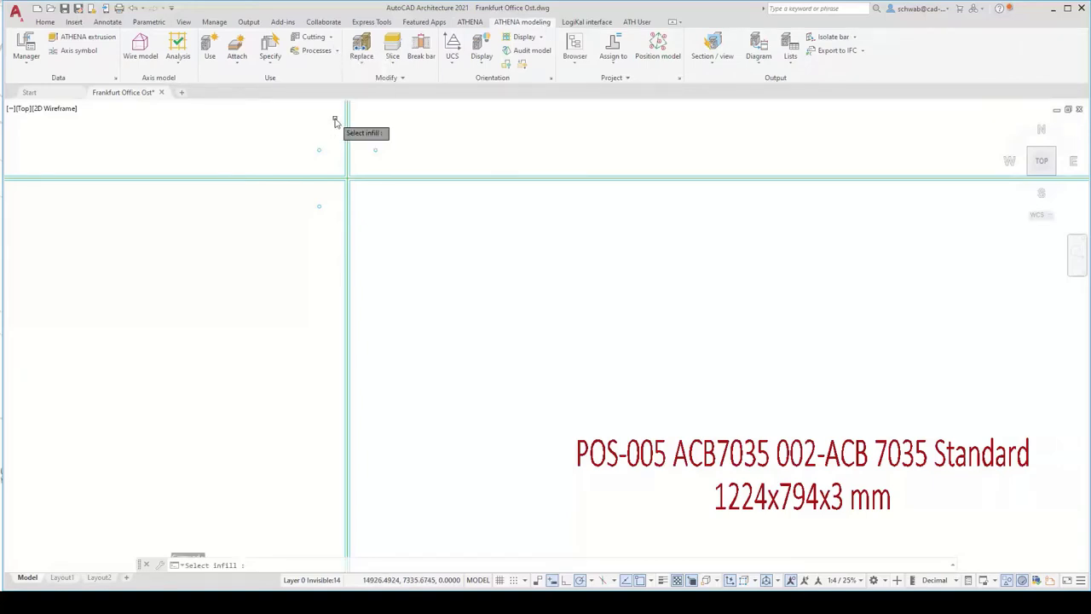
{"action": "left_click", "coordinate": [375, 149]}
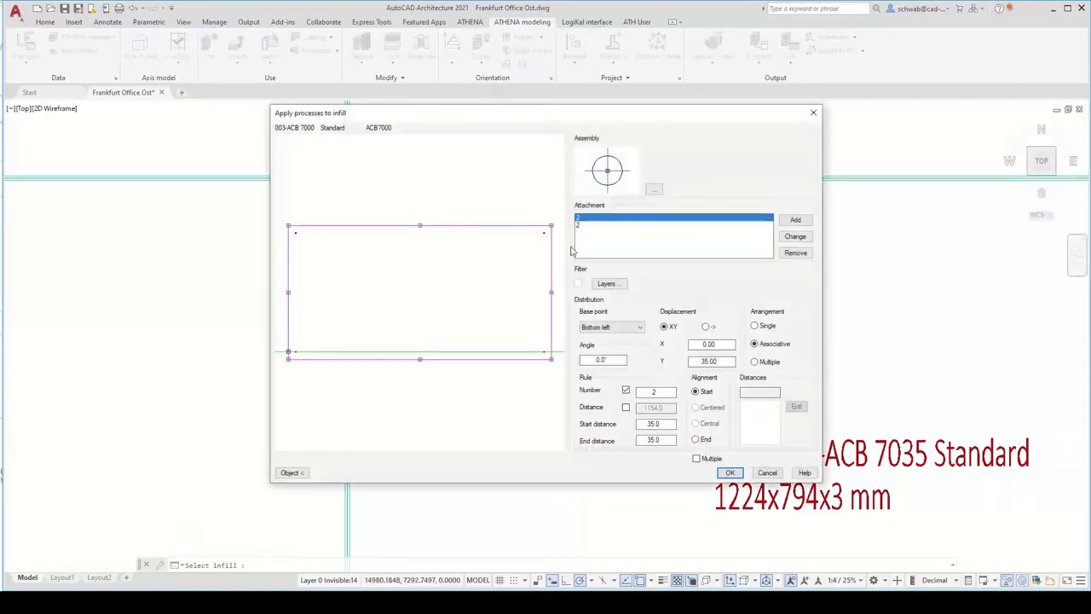
{"action": "left_click", "coordinate": [585, 226]}
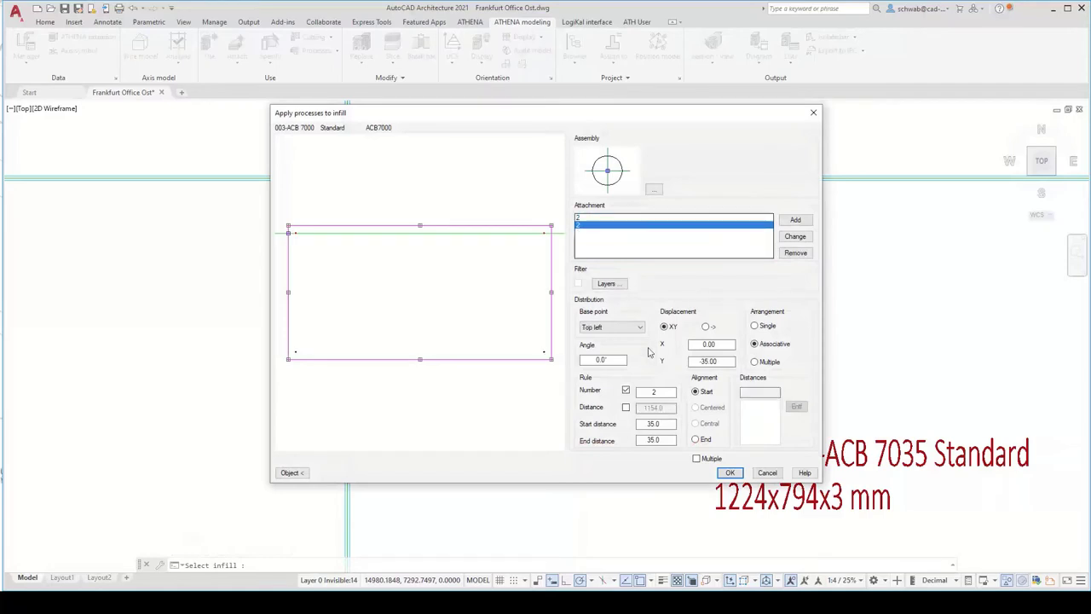
{"action": "left_click", "coordinate": [579, 218]}
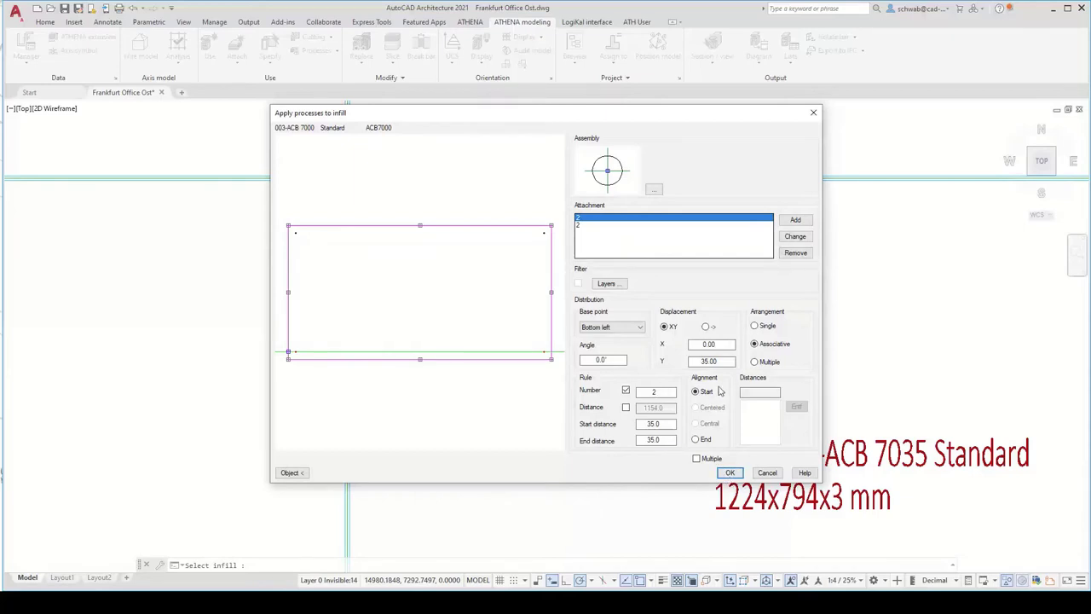
Step: Apply the hole attachments with the Multiple option to all ACB 7035 infills around the door element and end the command
{"action": "left_click", "coordinate": [707, 458]}
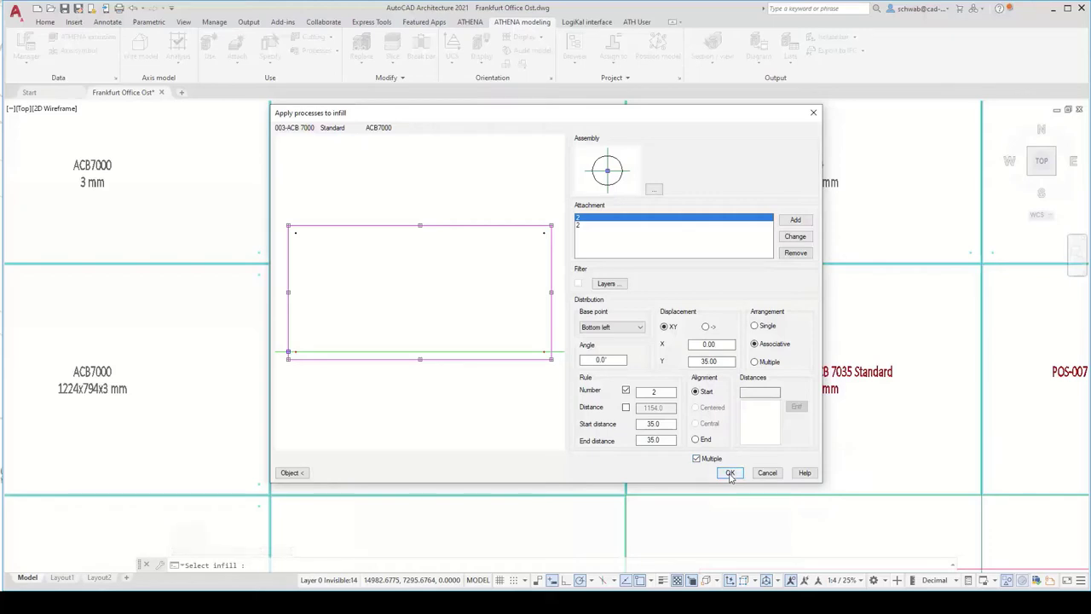
{"action": "left_click", "coordinate": [731, 473]}
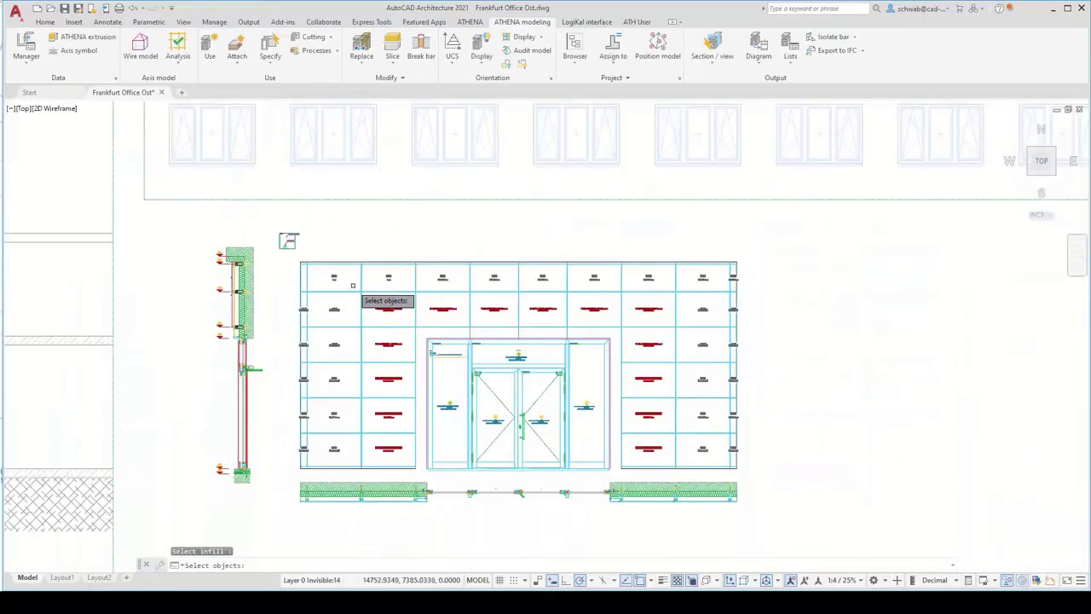
{"action": "left_click", "coordinate": [352, 285]}
{"action": "left_click", "coordinate": [683, 474]}
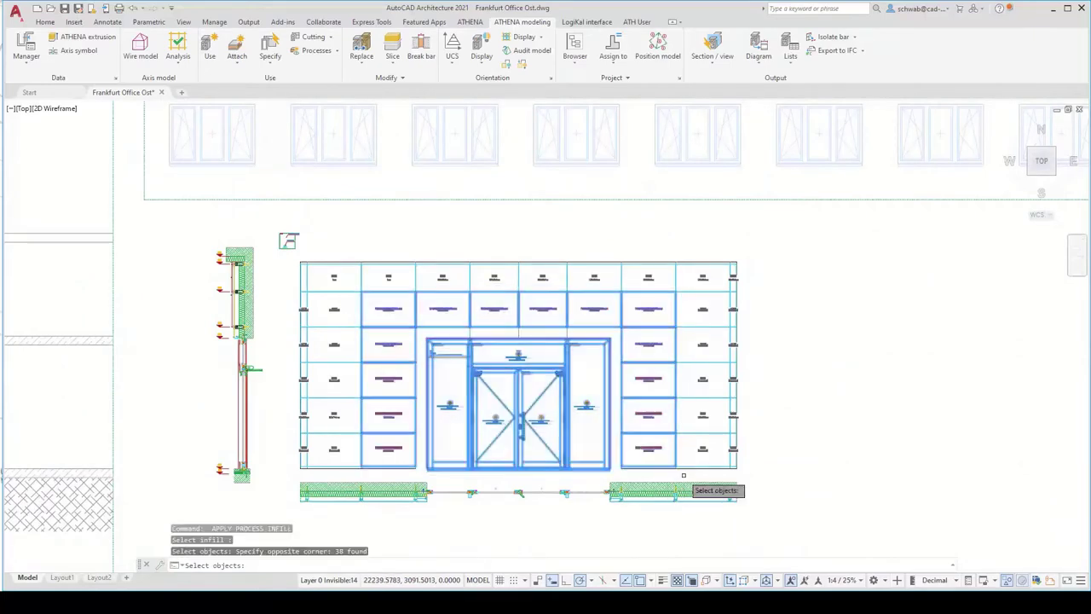
{"action": "key", "text": "Return"}
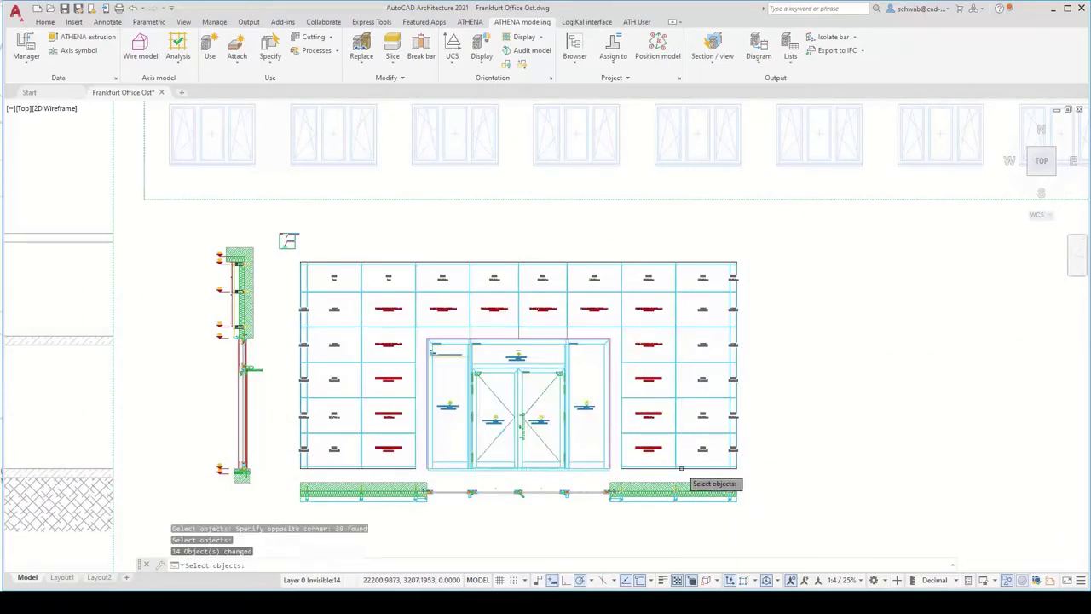
{"action": "scroll", "coordinate": [670, 331], "scroll_direction": "up", "scroll_amount": 6}
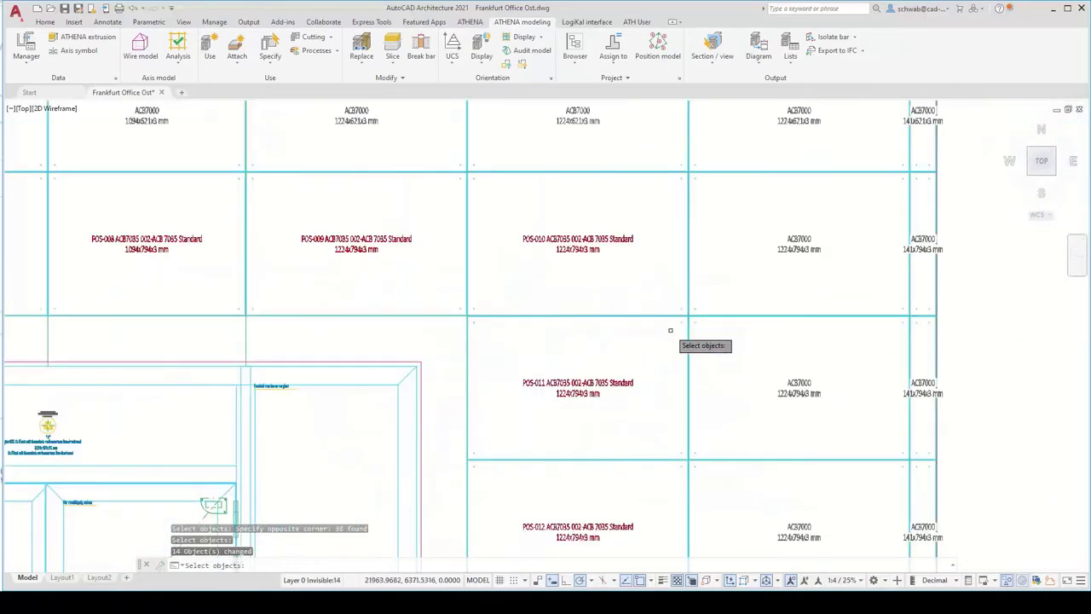
{"action": "key", "text": "Return"}
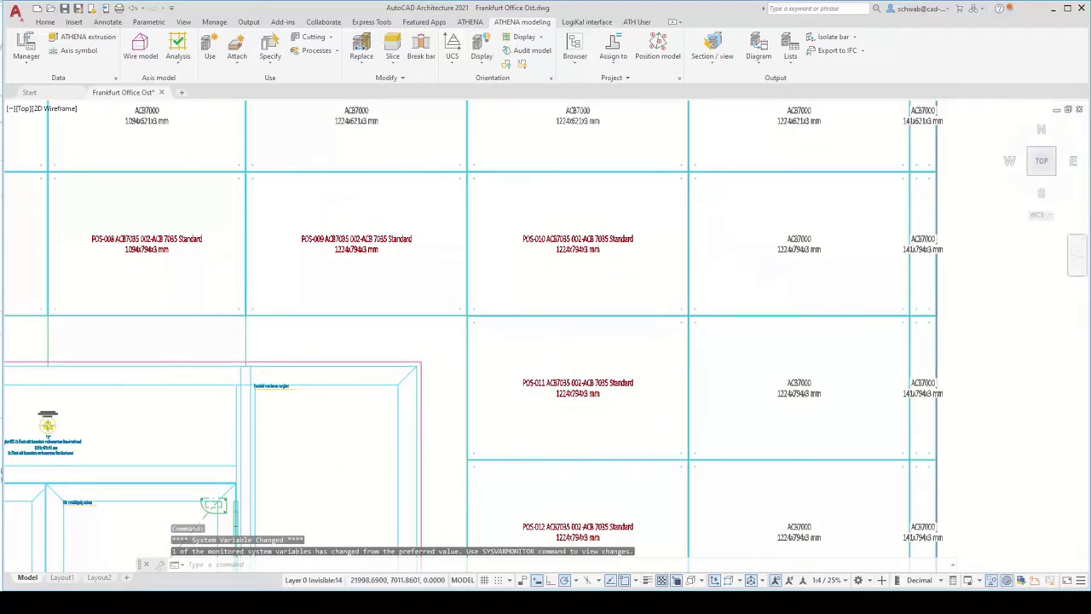
{"action": "scroll", "coordinate": [672, 226], "scroll_direction": "down", "scroll_amount": 2}
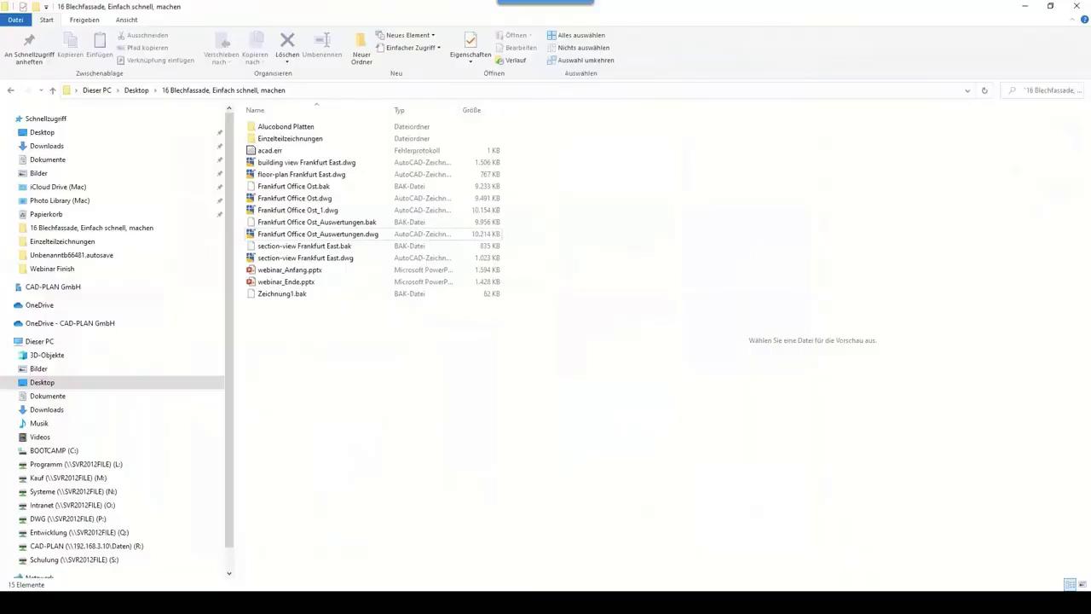
Step: Open Frankfurt Office Ost_Auswertungen.dwg from its File Explorer folder and decline the connection to LogiKal
{"action": "double_click", "coordinate": [320, 233]}
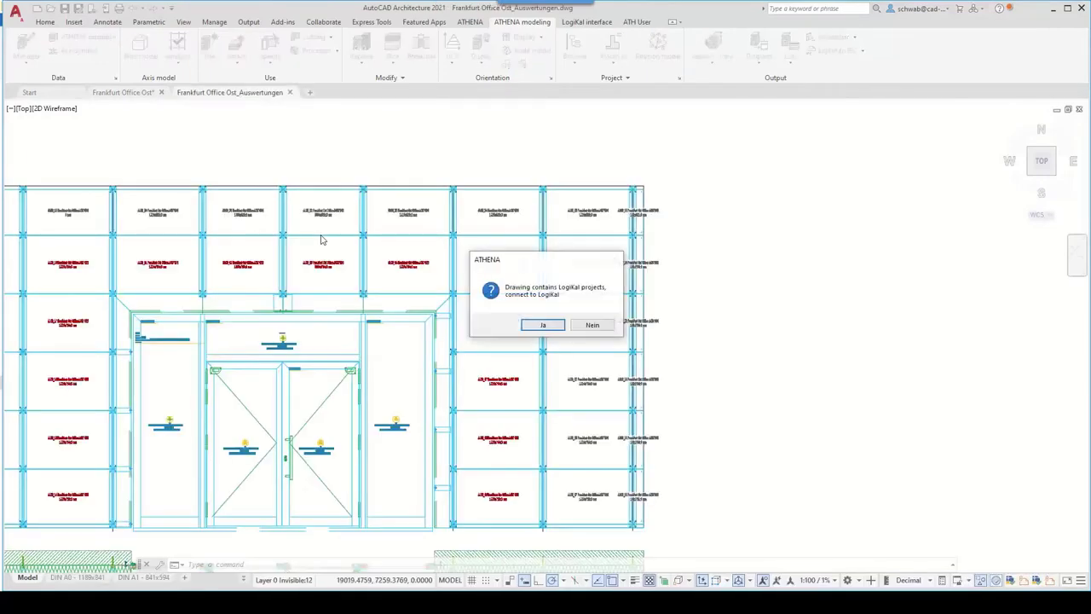
{"action": "left_click", "coordinate": [584, 328]}
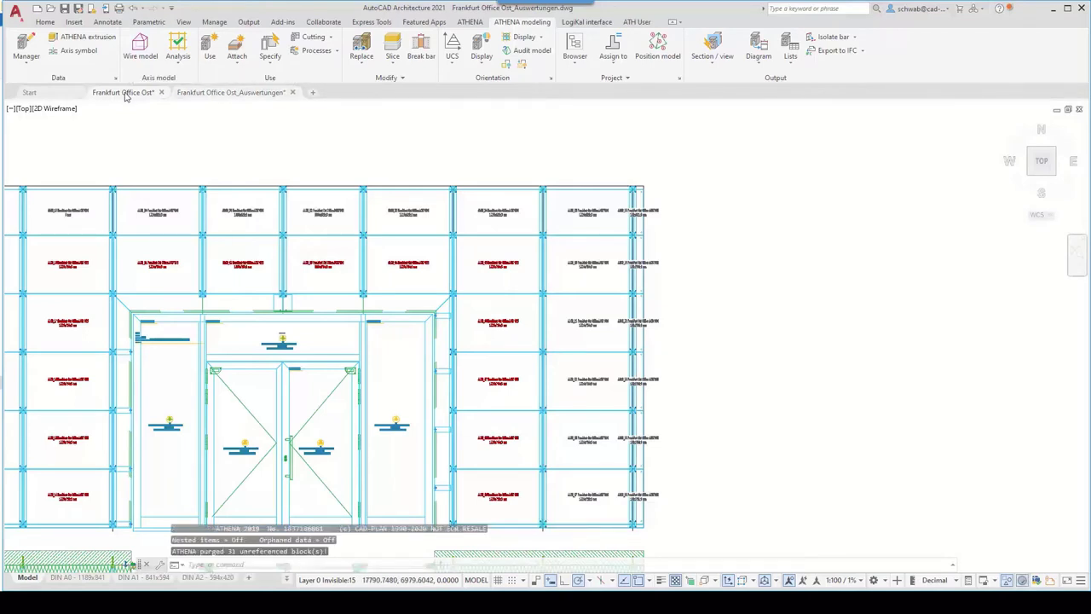
Step: Return to the Frankfurt Office Ost drawing and end the object isolation to restore the hidden profiles
{"action": "left_click", "coordinate": [124, 93]}
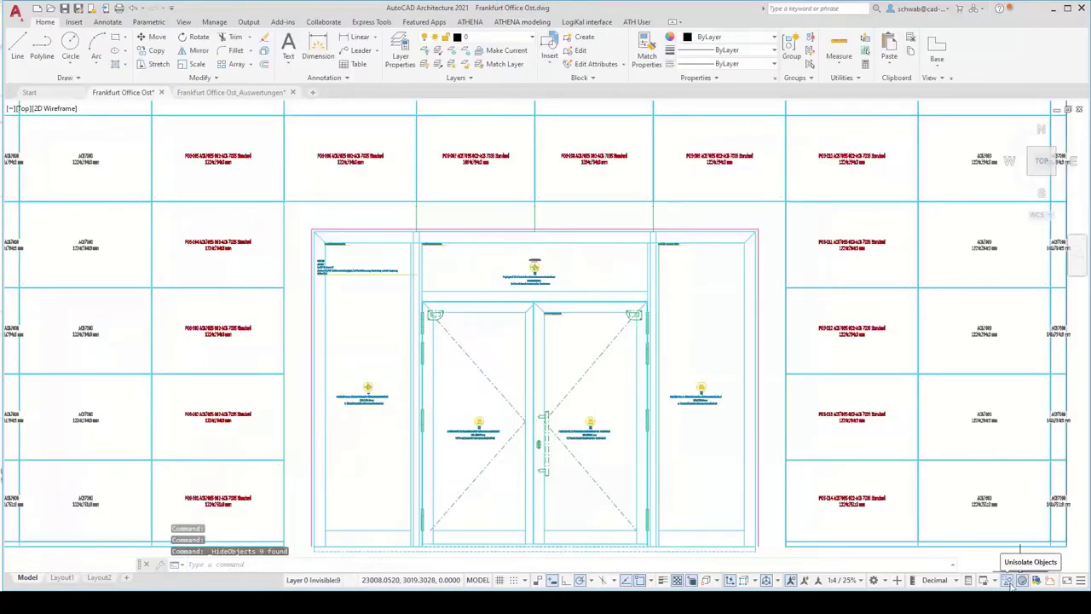
{"action": "left_click", "coordinate": [1011, 581]}
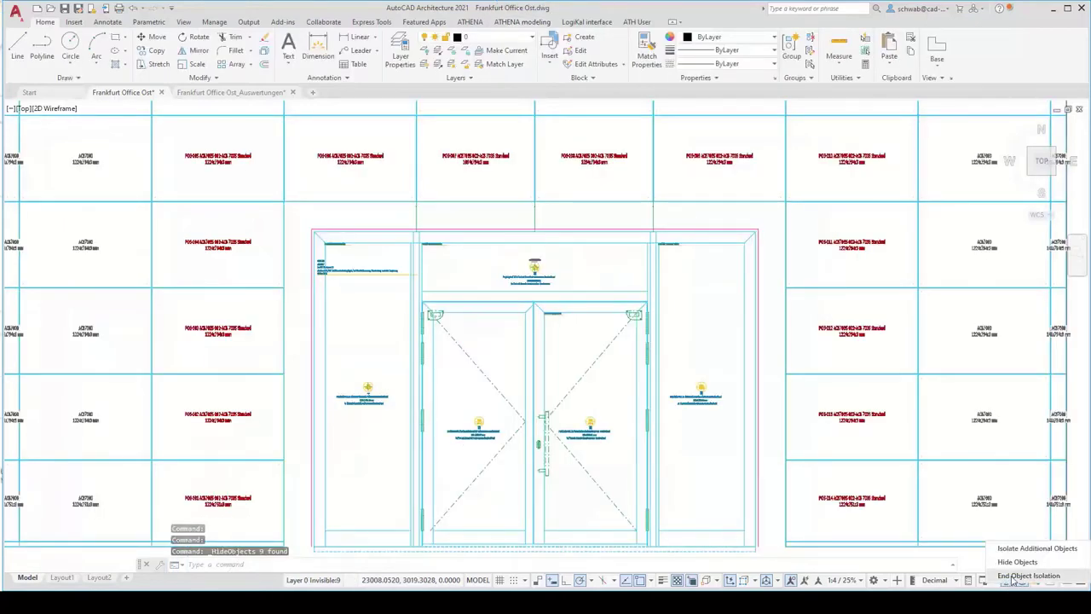
{"action": "left_click", "coordinate": [1014, 576]}
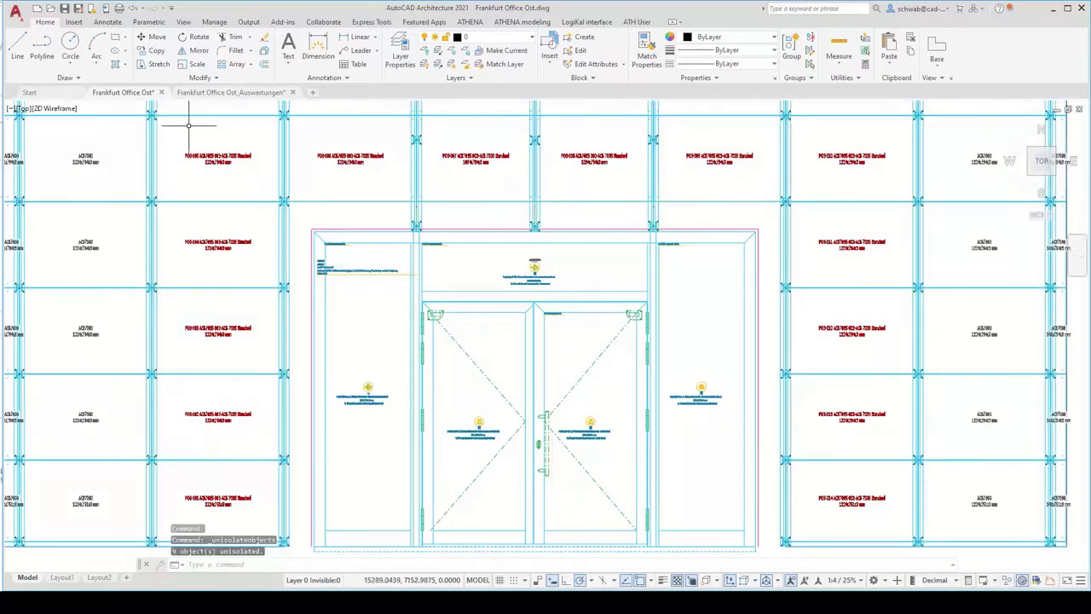
Step: Stretch the lower ends of the three vertical profiles above the door up to the node just below the horizontal panel joint
{"action": "left_click", "coordinate": [409, 179]}
{"action": "scroll", "coordinate": [410, 179], "scroll_direction": "up", "scroll_amount": 2}
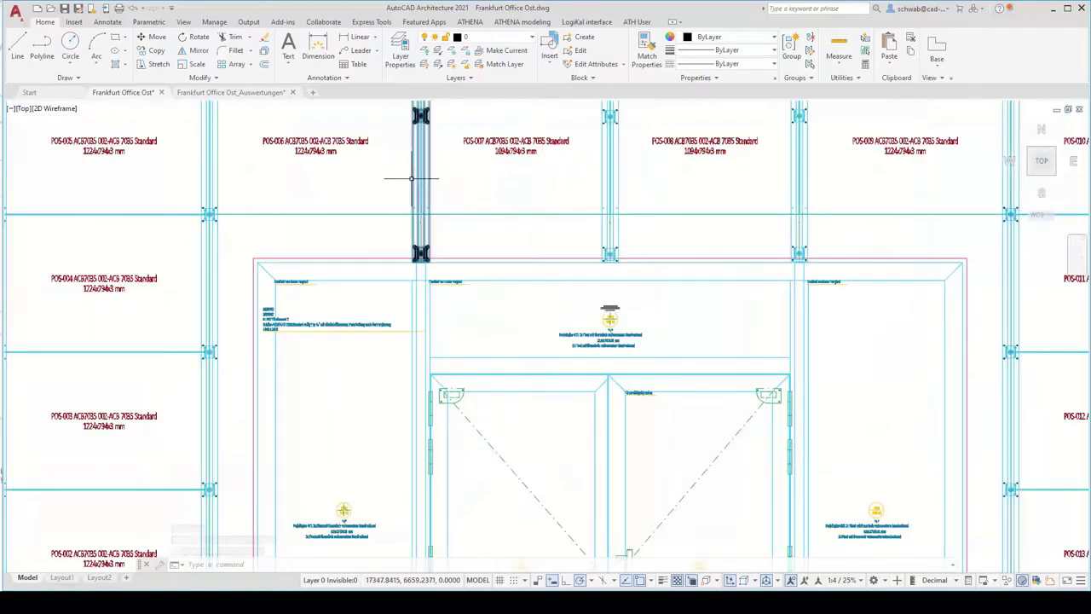
{"action": "left_click", "coordinate": [602, 188]}
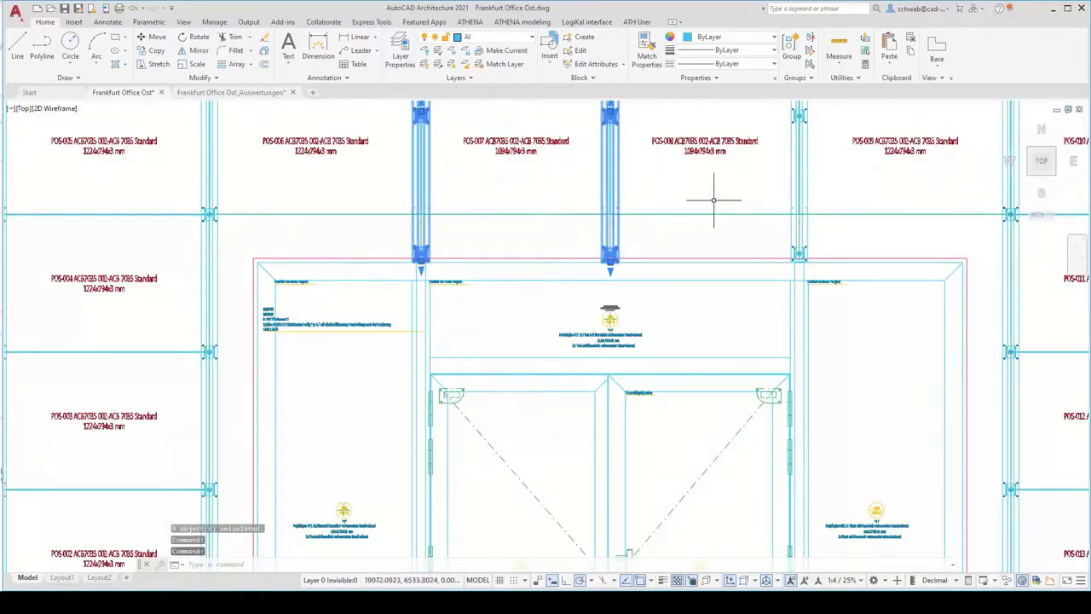
{"action": "left_click", "coordinate": [790, 182]}
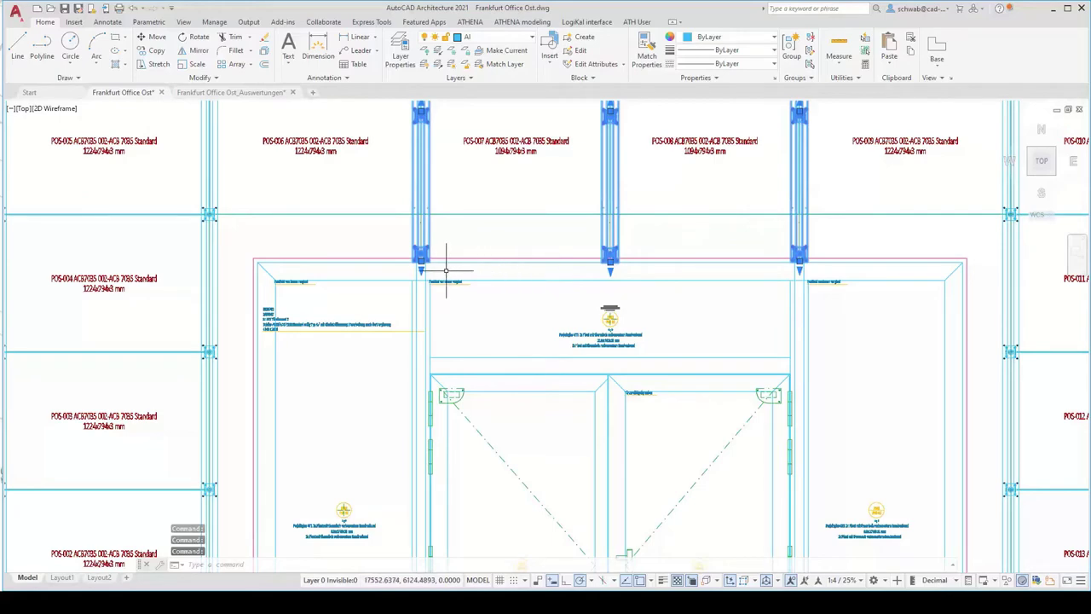
{"action": "left_click", "coordinate": [421, 260]}
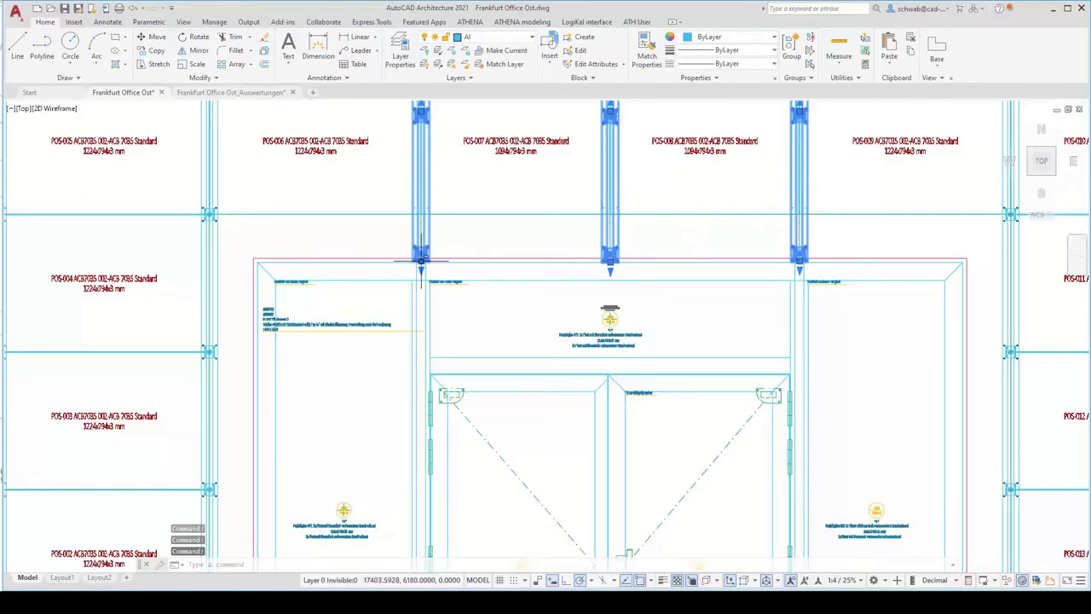
{"action": "left_click", "coordinate": [609, 261], "text": "shift"}
{"action": "left_click", "coordinate": [799, 258], "text": "shift"}
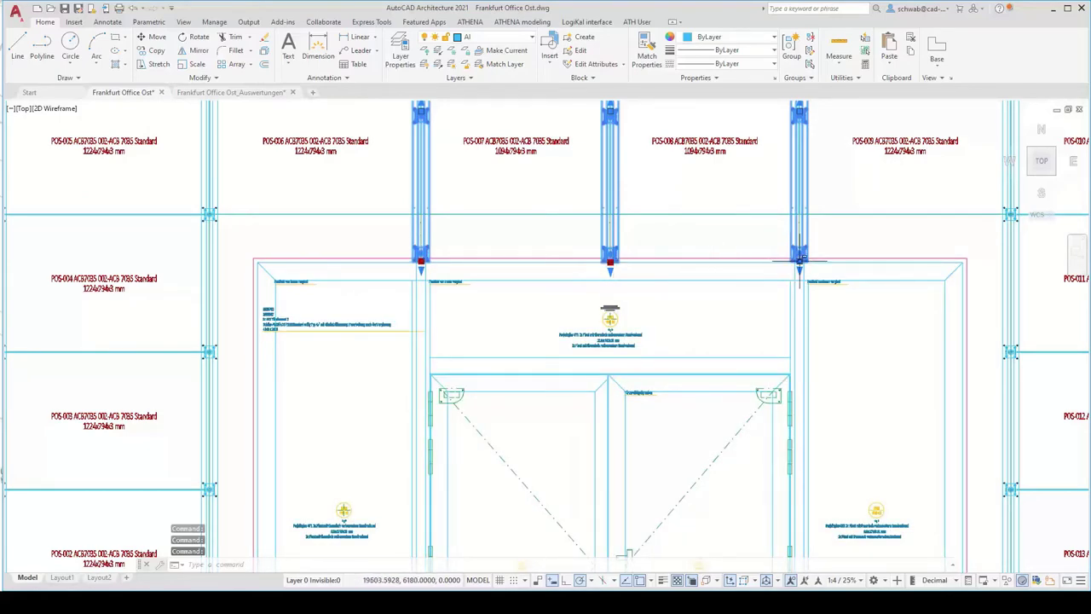
{"action": "scroll", "coordinate": [446, 231], "scroll_direction": "up", "scroll_amount": 4}
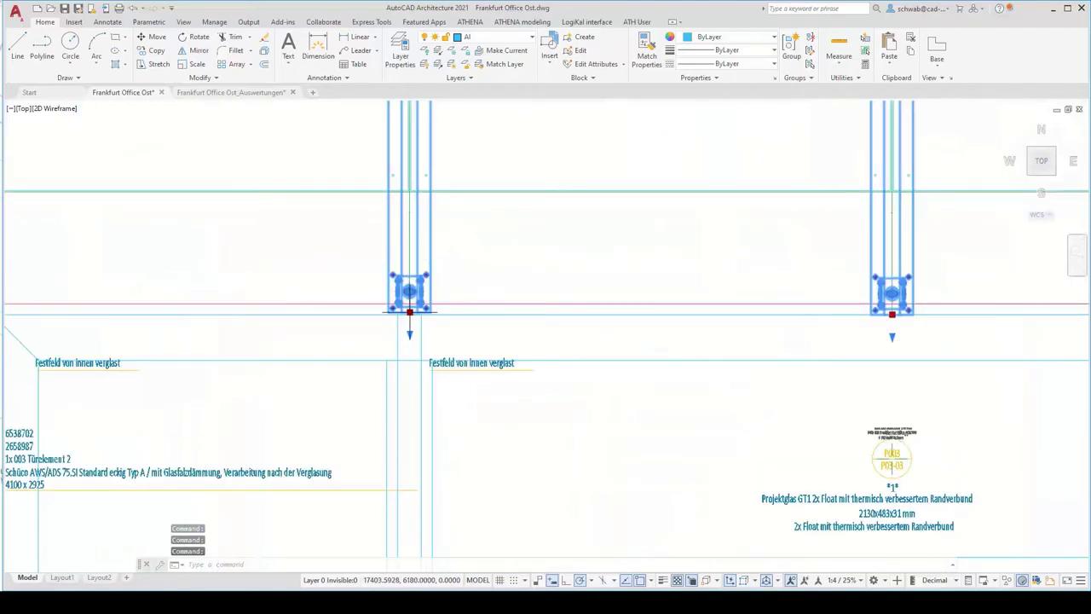
{"action": "left_click", "coordinate": [409, 312]}
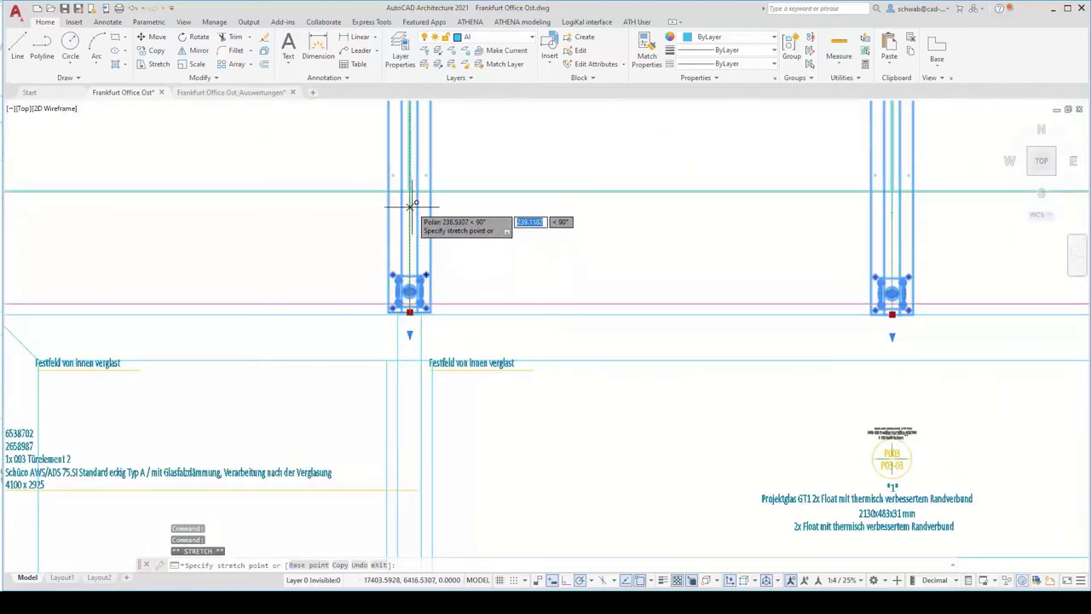
{"action": "right_click", "coordinate": [409, 209], "text": "shift"}
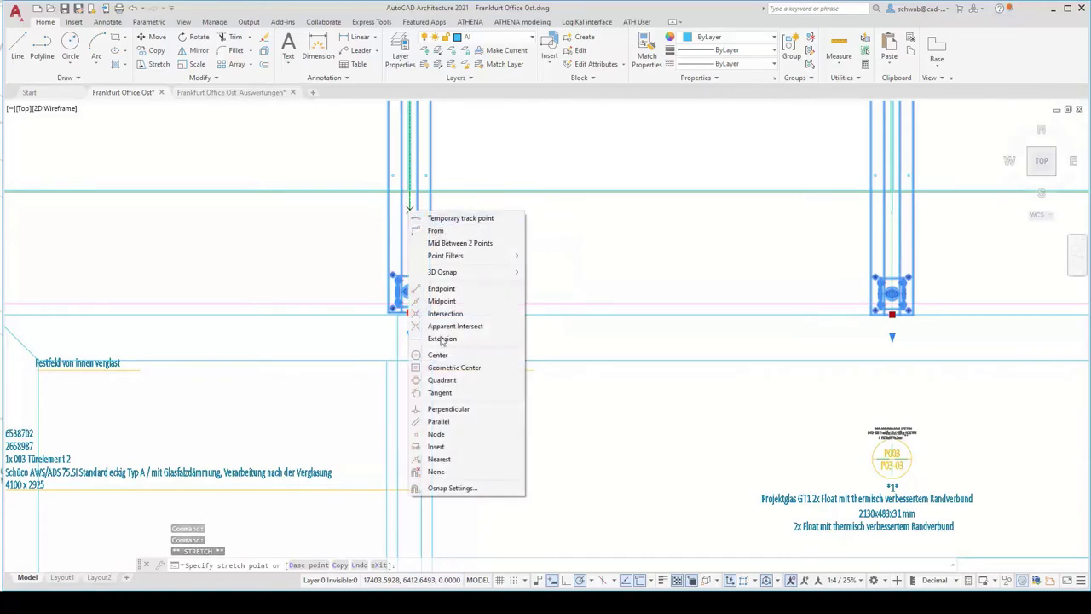
{"action": "left_click", "coordinate": [437, 434]}
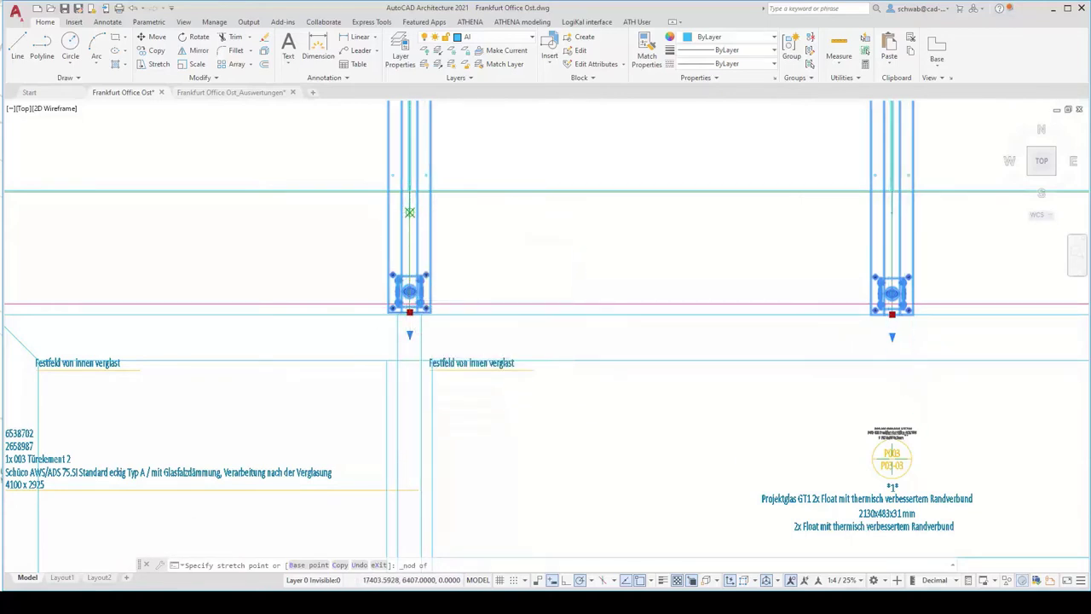
{"action": "left_click", "coordinate": [409, 213]}
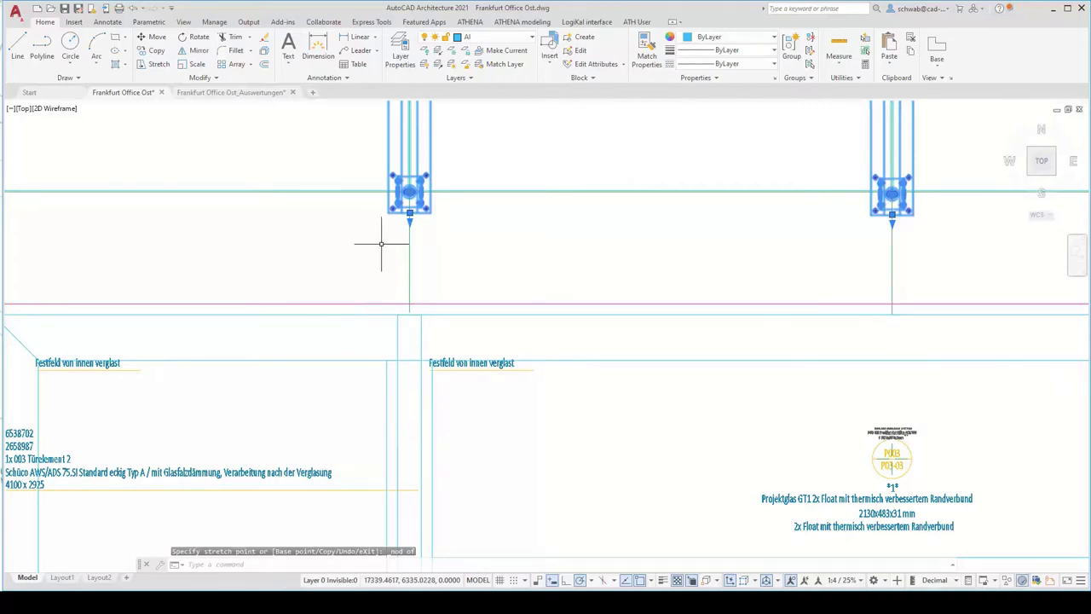
{"action": "key", "text": "Escape"}
{"action": "scroll", "coordinate": [395, 291], "scroll_direction": "down", "scroll_amount": 4}
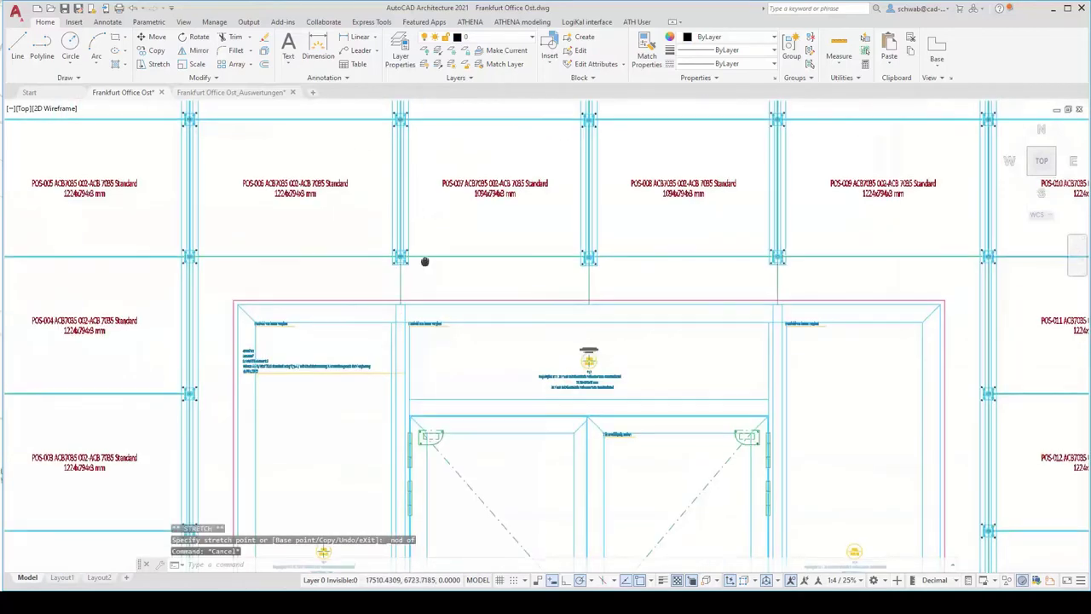
Step: Examine the profile fastening at the upper corner of POS-007 and the folded sheet at the left door jamb in the horizontal section
{"action": "scroll", "coordinate": [429, 248], "scroll_direction": "down", "scroll_amount": 1}
{"action": "scroll", "coordinate": [394, 197], "scroll_direction": "up", "scroll_amount": 8}
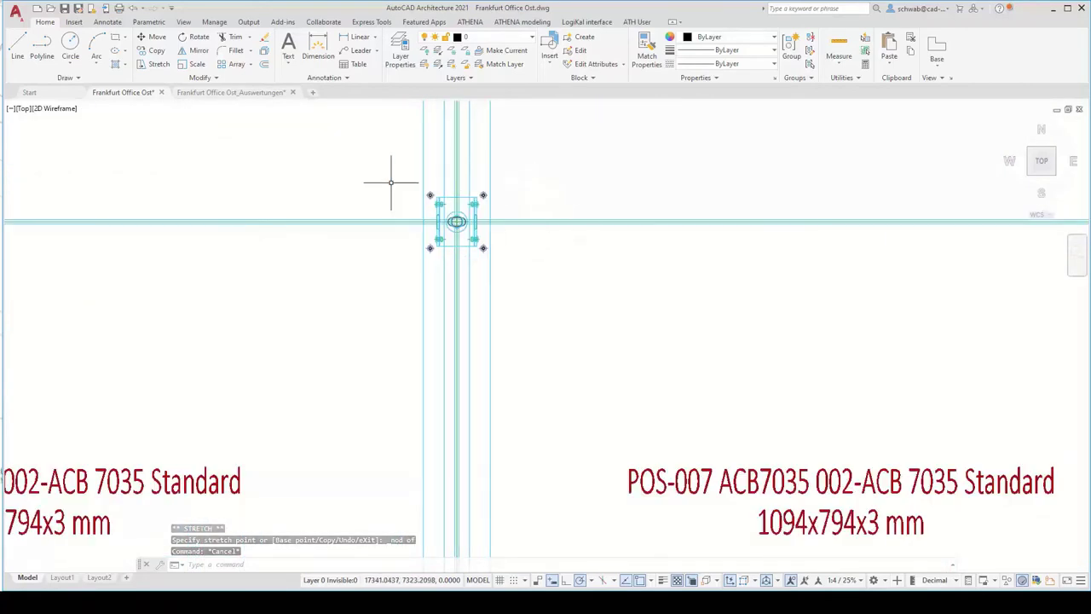
{"action": "scroll", "coordinate": [474, 265], "scroll_direction": "down", "scroll_amount": 4}
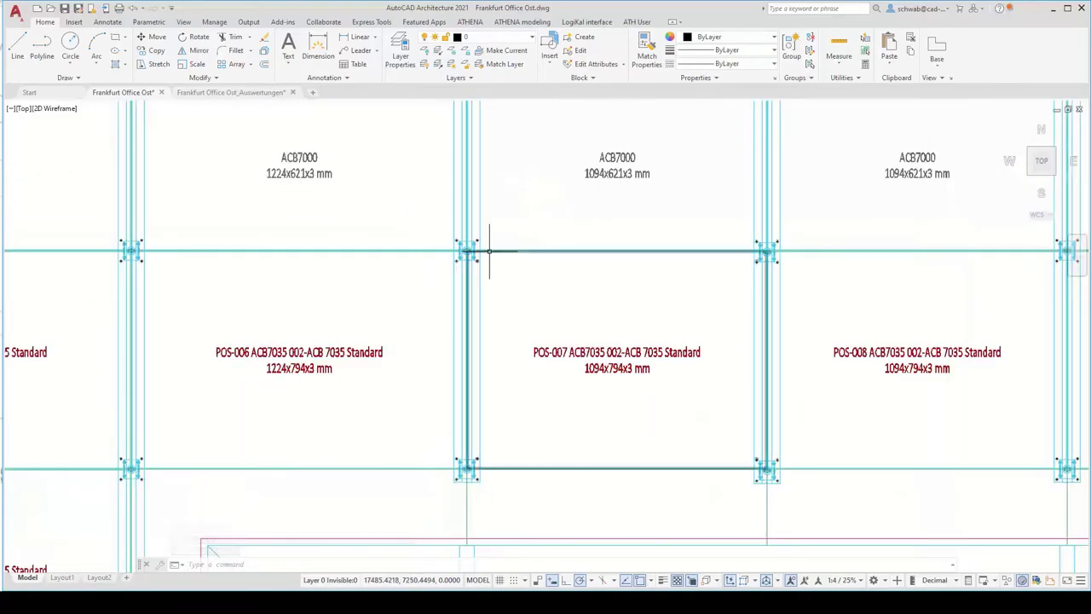
{"action": "scroll", "coordinate": [397, 275], "scroll_direction": "down", "scroll_amount": 1}
{"action": "scroll", "coordinate": [452, 273], "scroll_direction": "down", "scroll_amount": 5}
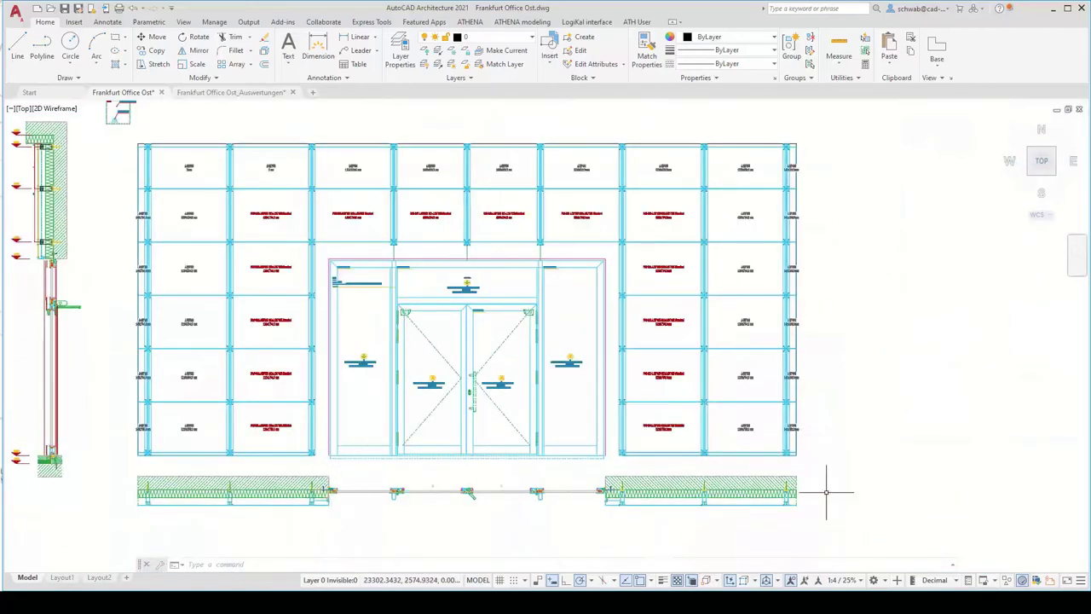
{"action": "left_click", "coordinate": [1077, 256]}
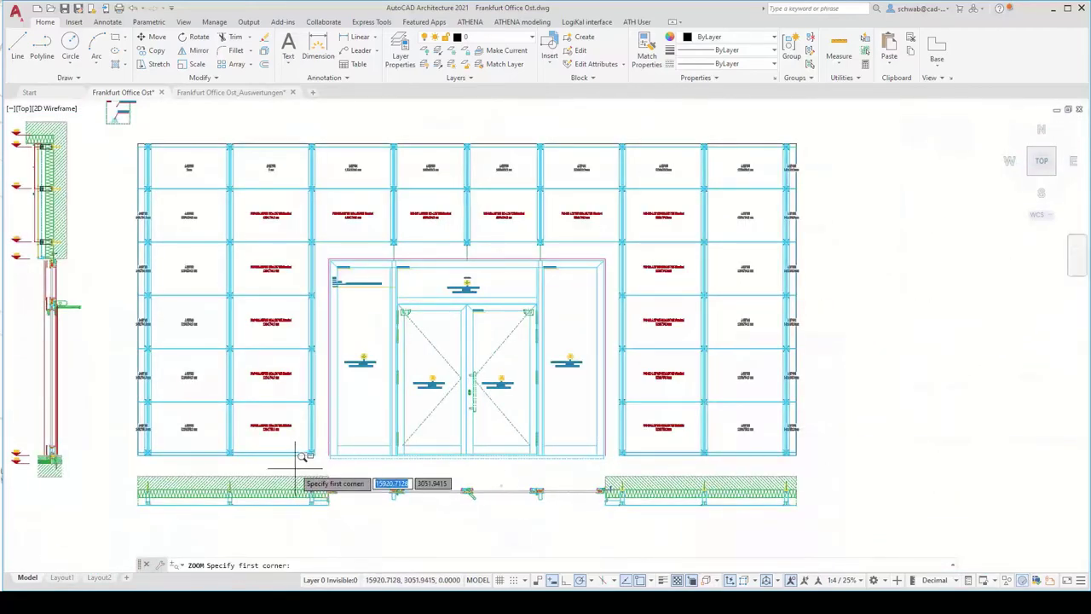
{"action": "left_click", "coordinate": [298, 470]}
{"action": "left_click", "coordinate": [378, 513]}
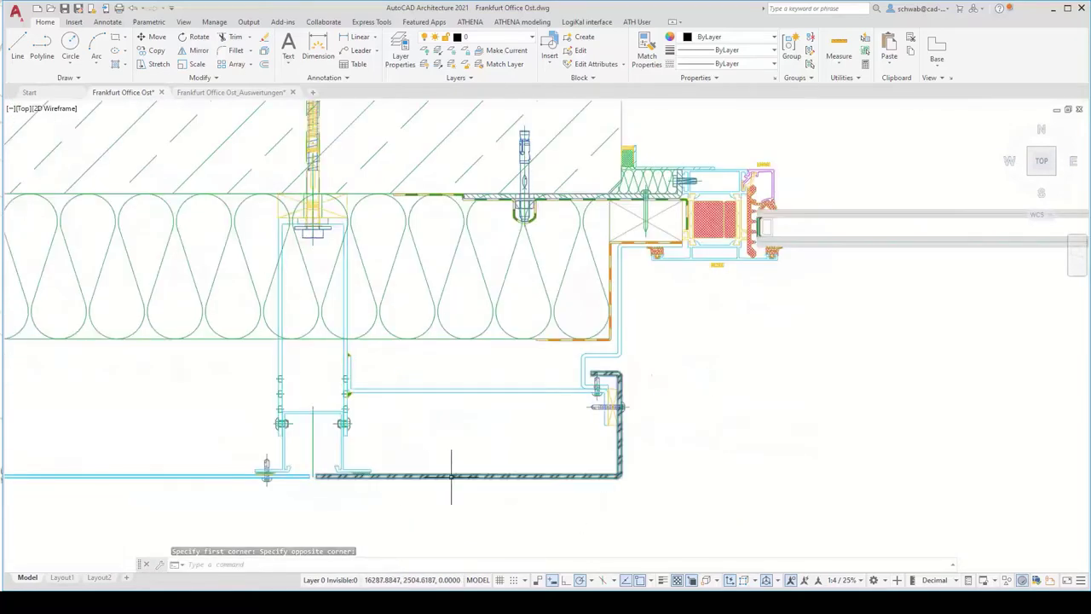
{"action": "middle_click_drag", "start_coordinate": [450, 438], "coordinate": [393, 446]}
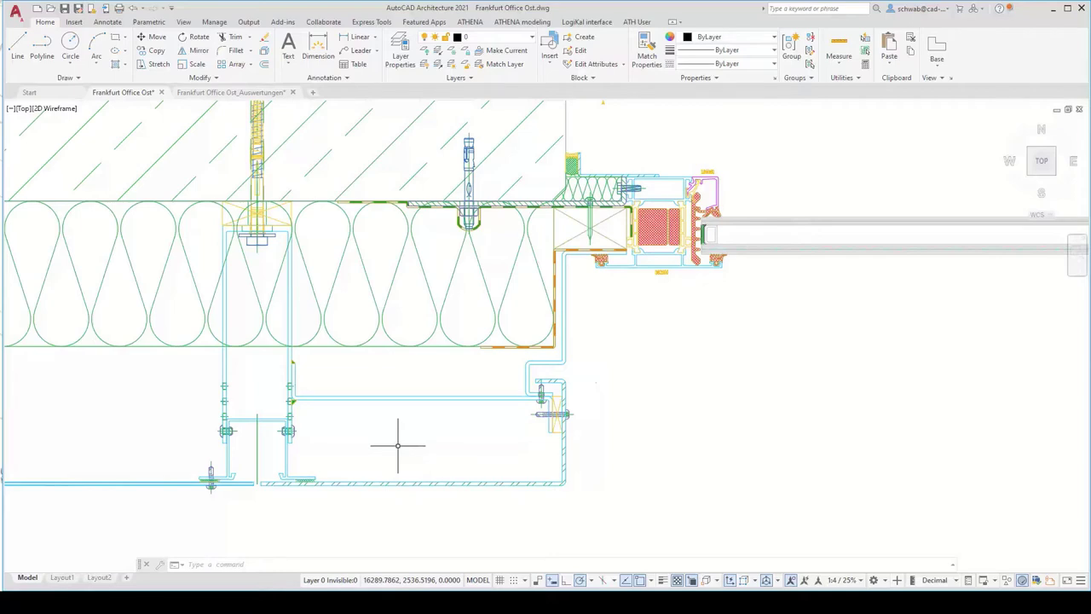
Step: Start a sheet metal section projection from the folded sheet at the left door jamb, with its outer corner as base point
{"action": "left_click", "coordinate": [478, 23]}
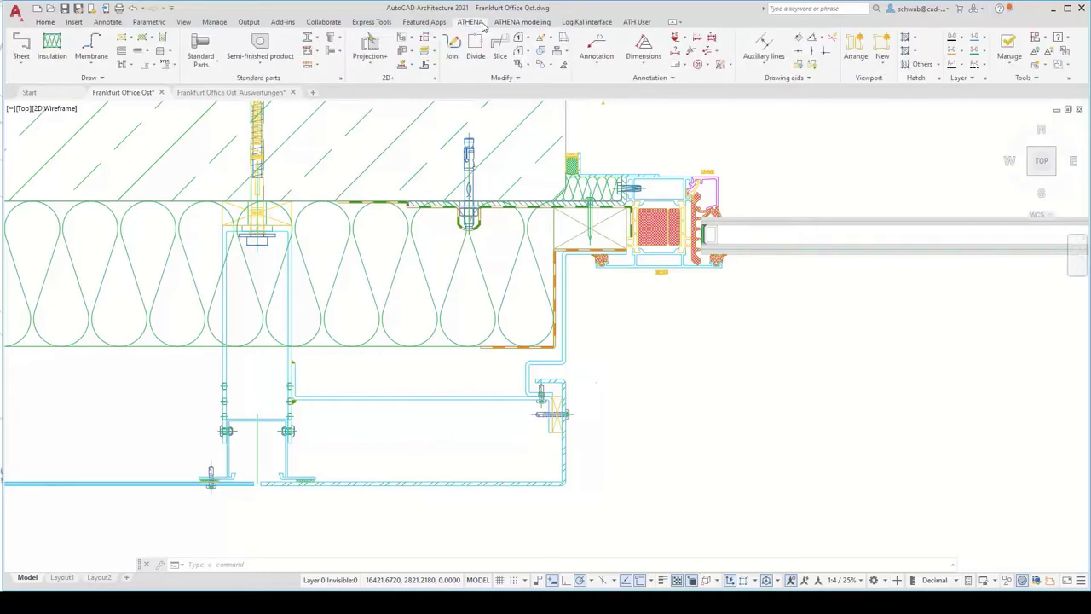
{"action": "left_click", "coordinate": [370, 54]}
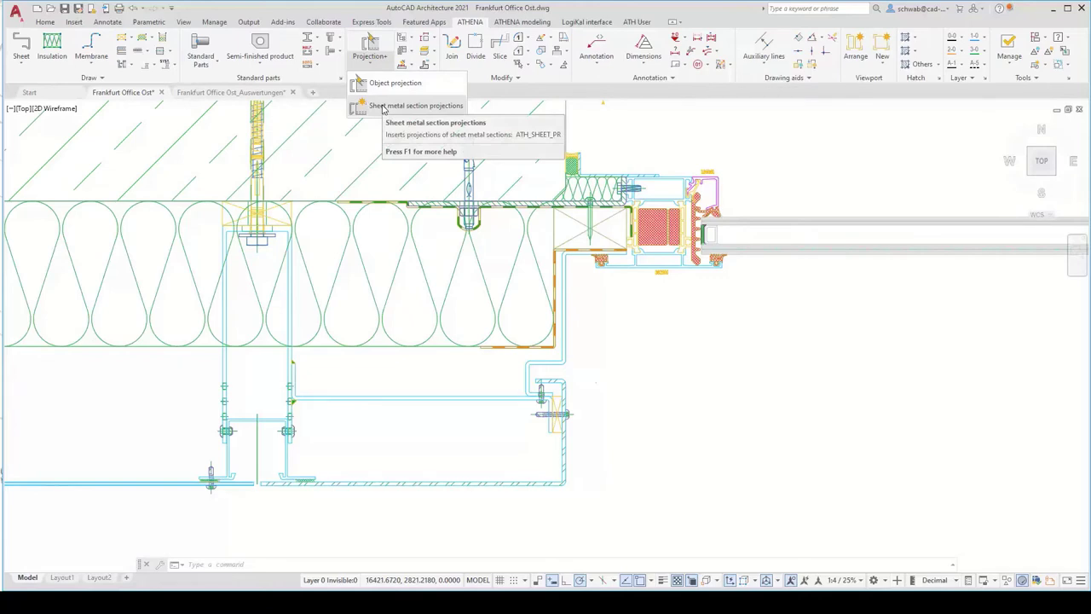
{"action": "left_click", "coordinate": [383, 107]}
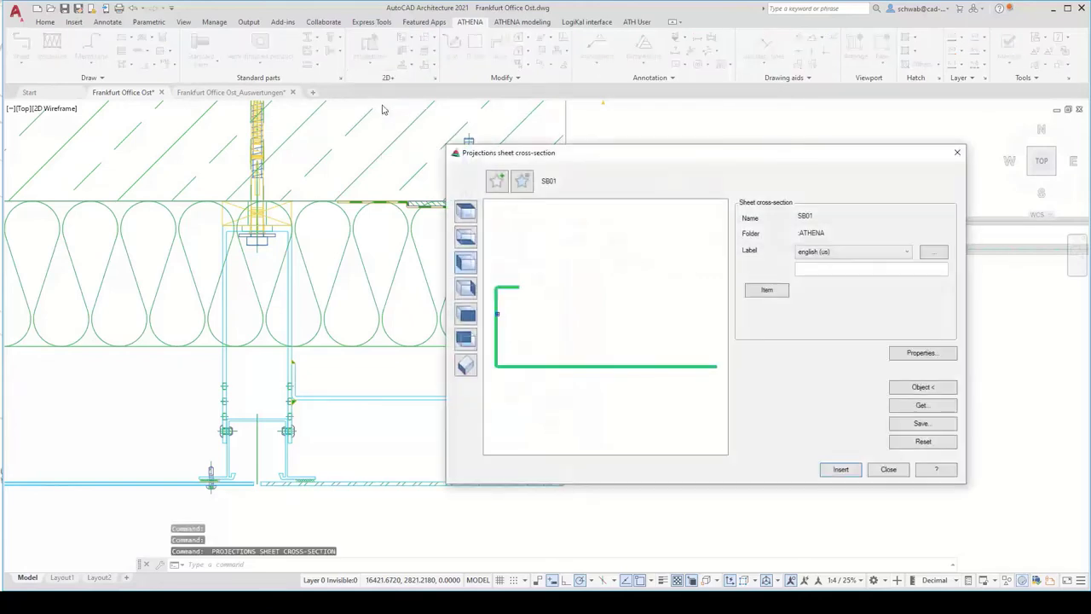
{"action": "left_click", "coordinate": [925, 442]}
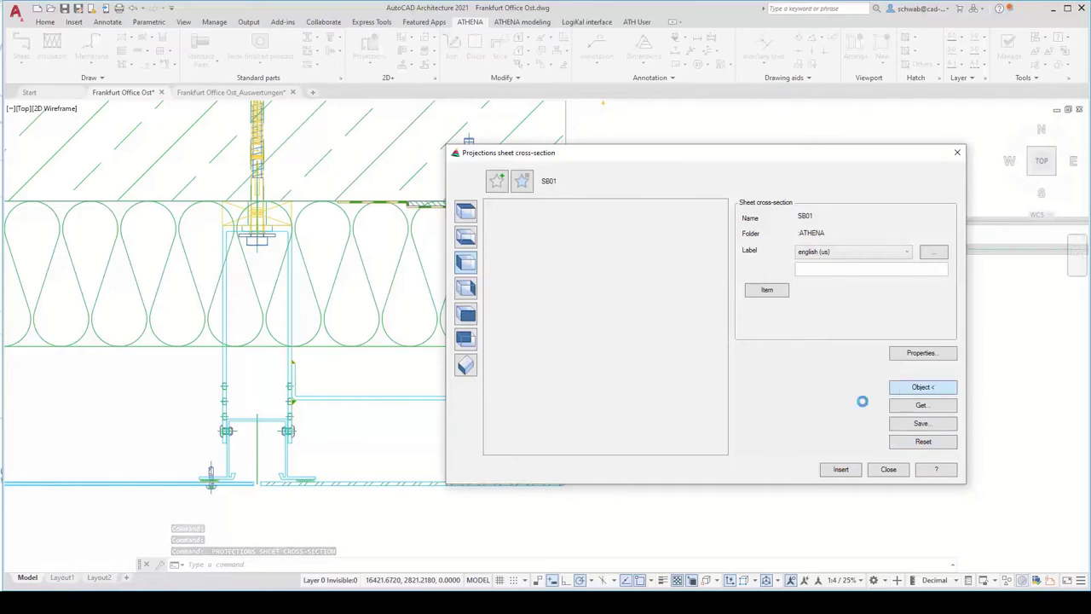
{"action": "left_click", "coordinate": [539, 481]}
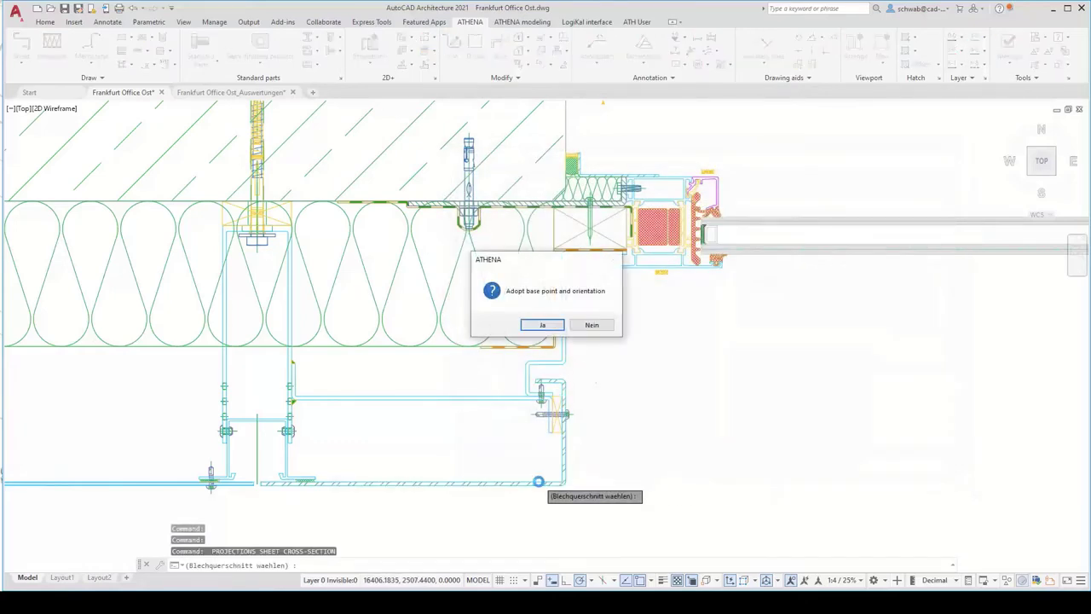
{"action": "left_click", "coordinate": [591, 325]}
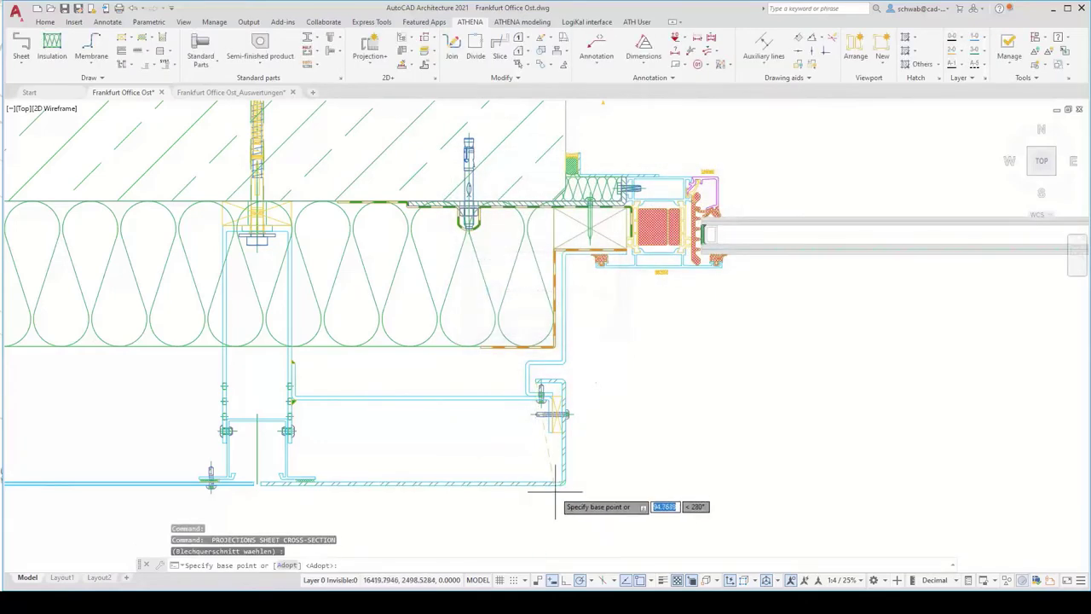
{"action": "scroll", "coordinate": [563, 494], "scroll_direction": "up", "scroll_amount": 5}
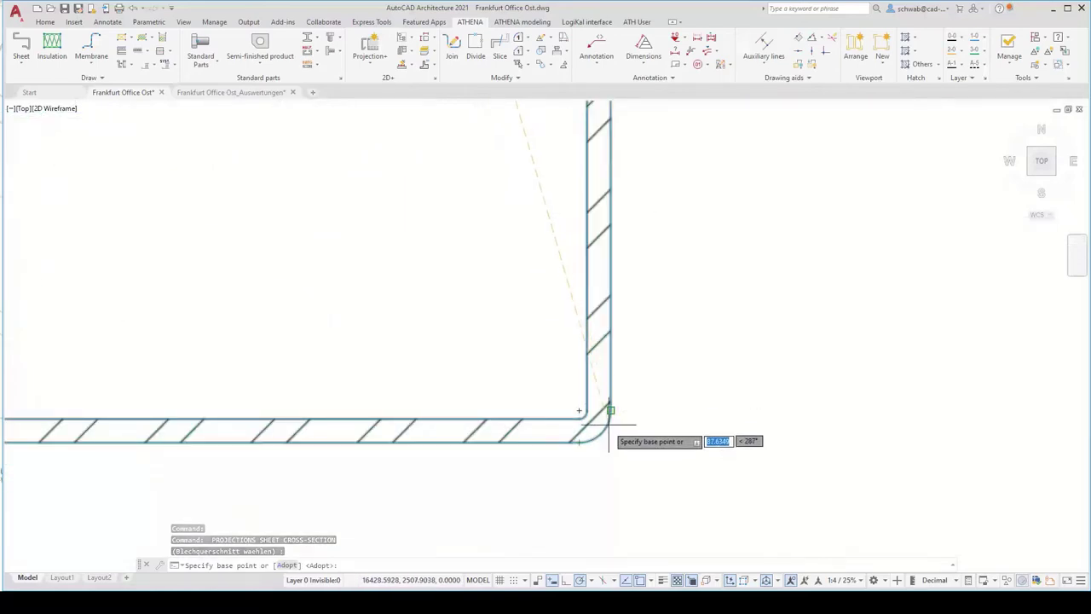
{"action": "left_click", "coordinate": [609, 442]}
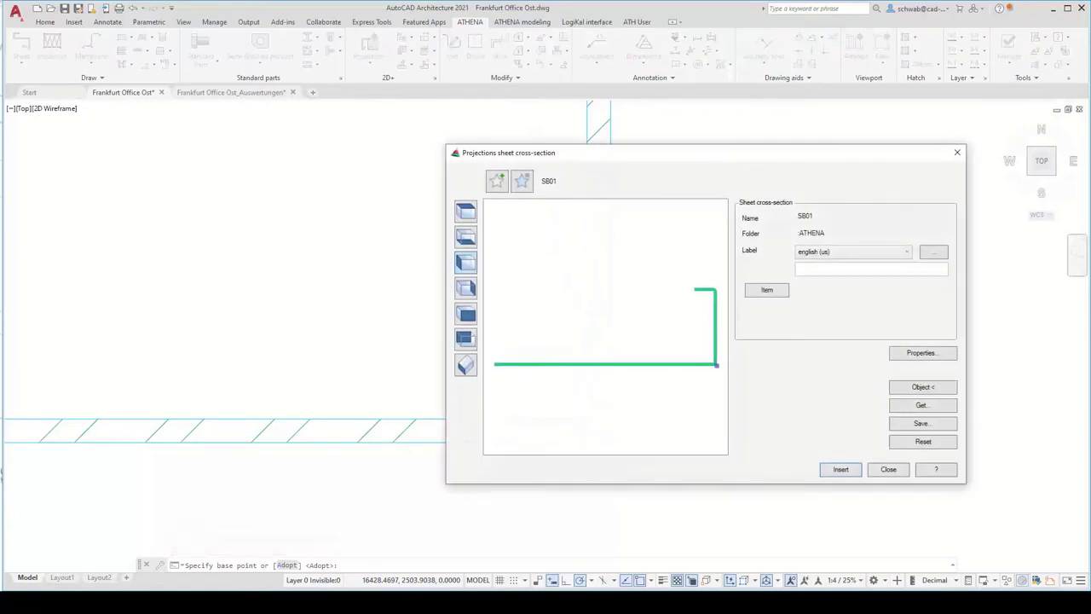
Step: Label the sheet cross-section "Sheet Metal Entrance Door", give it item number 100100 and save it as a favorite
{"action": "left_click", "coordinate": [815, 273]}
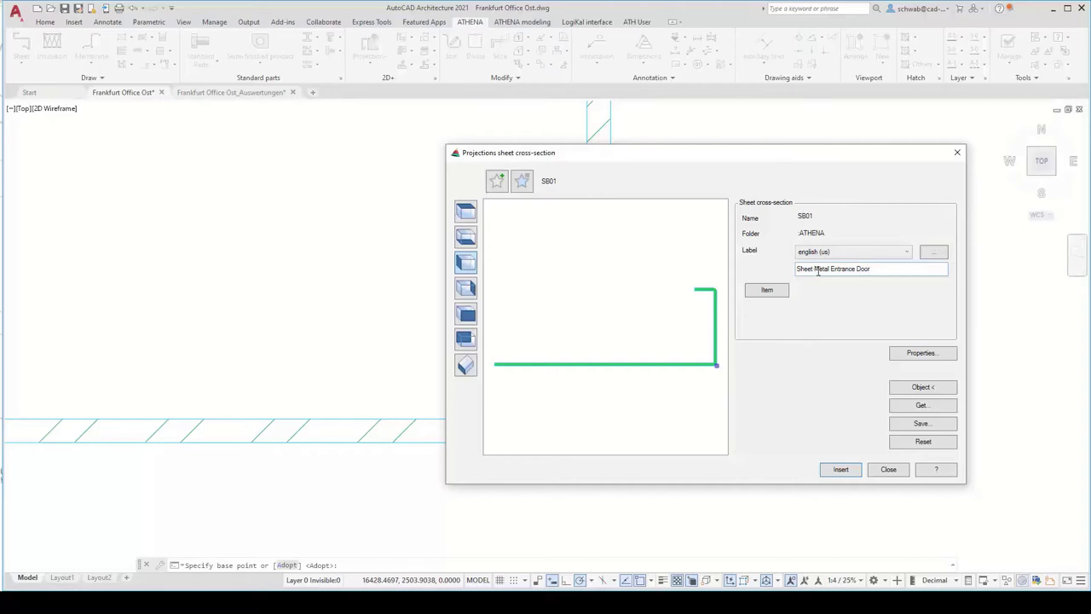
{"action": "left_click", "coordinate": [768, 291]}
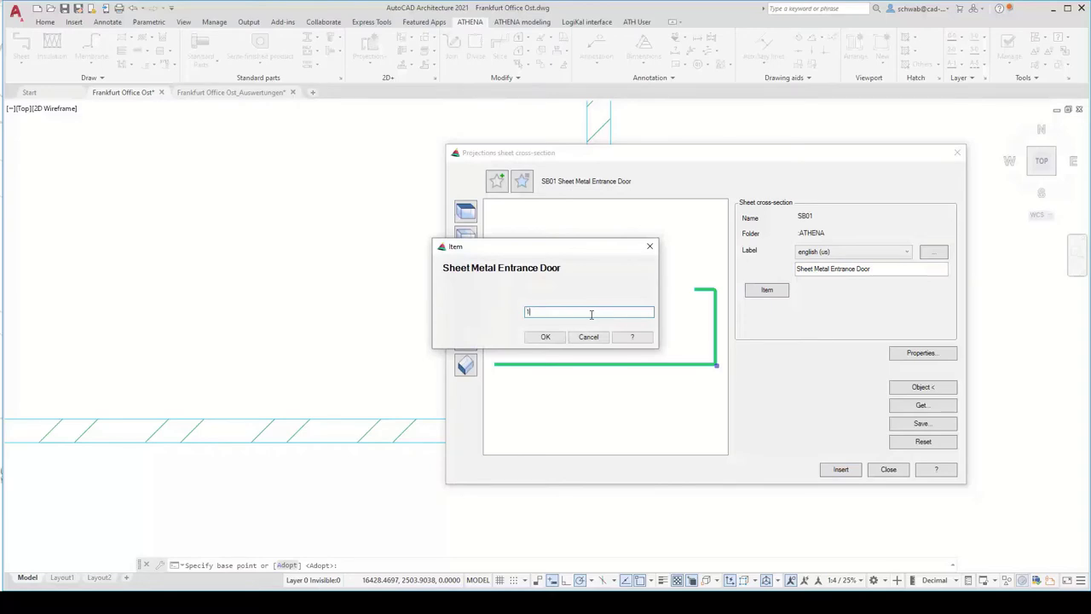
{"action": "left_click", "coordinate": [545, 338]}
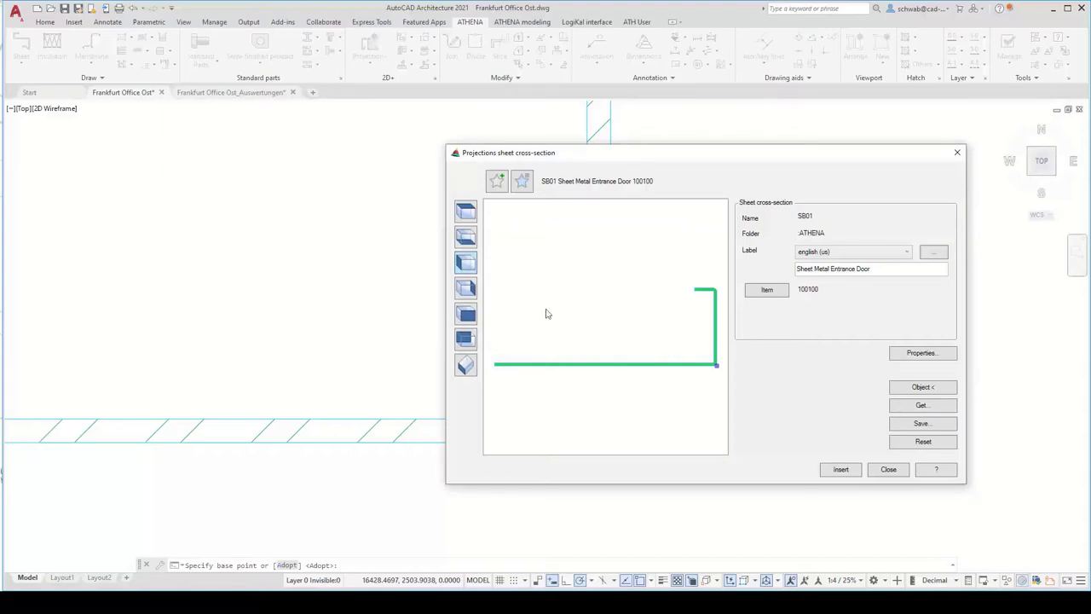
{"action": "left_click", "coordinate": [498, 183]}
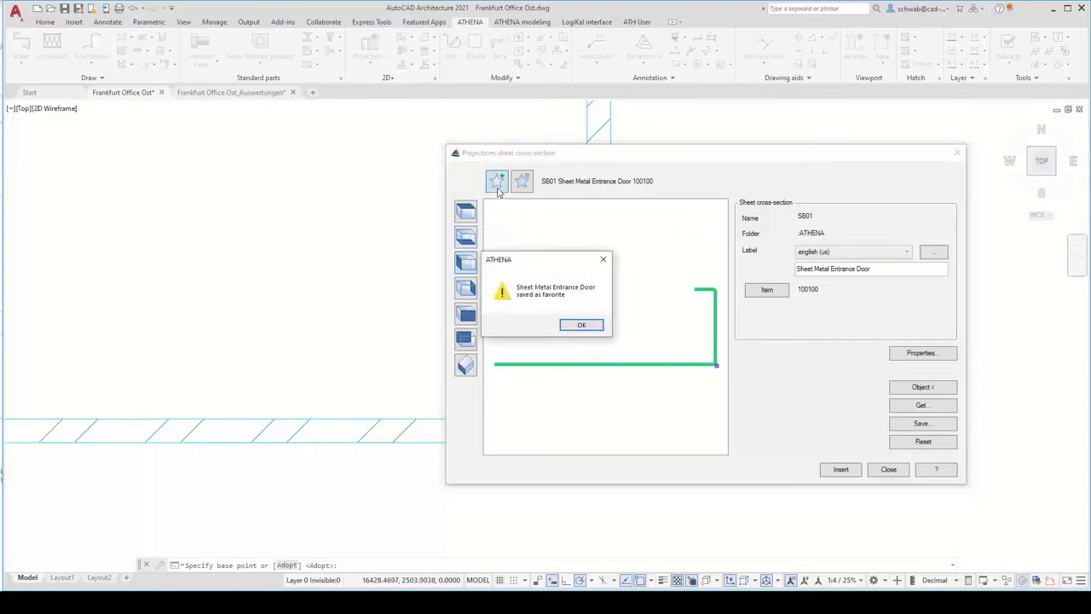
{"action": "left_click", "coordinate": [563, 325]}
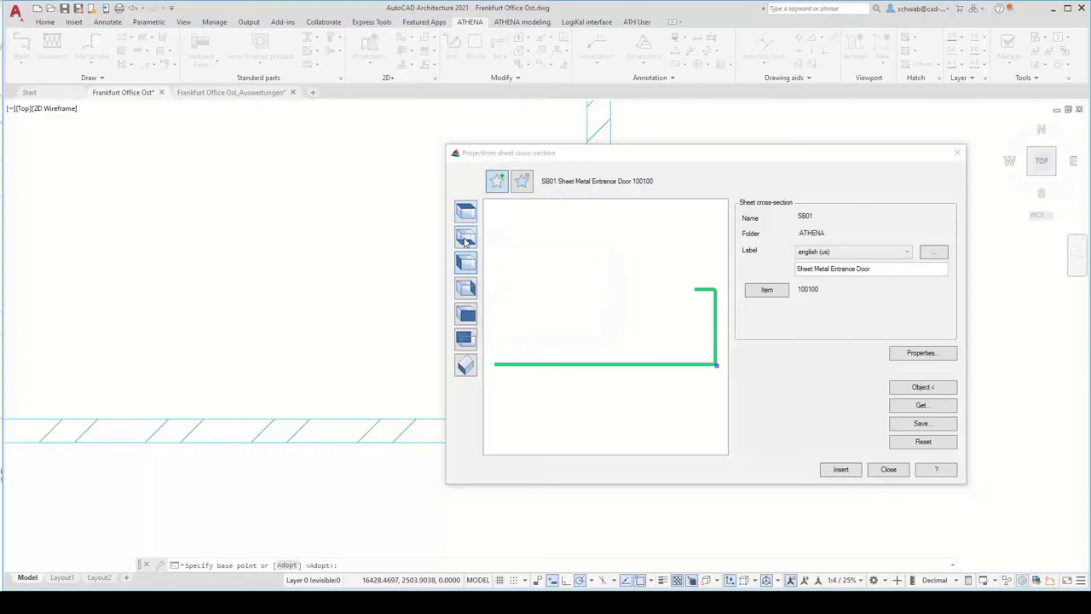
Step: Insert the view from below of the sheet along the polyline framing the door element, using the Multiple option
{"action": "left_click", "coordinate": [465, 239]}
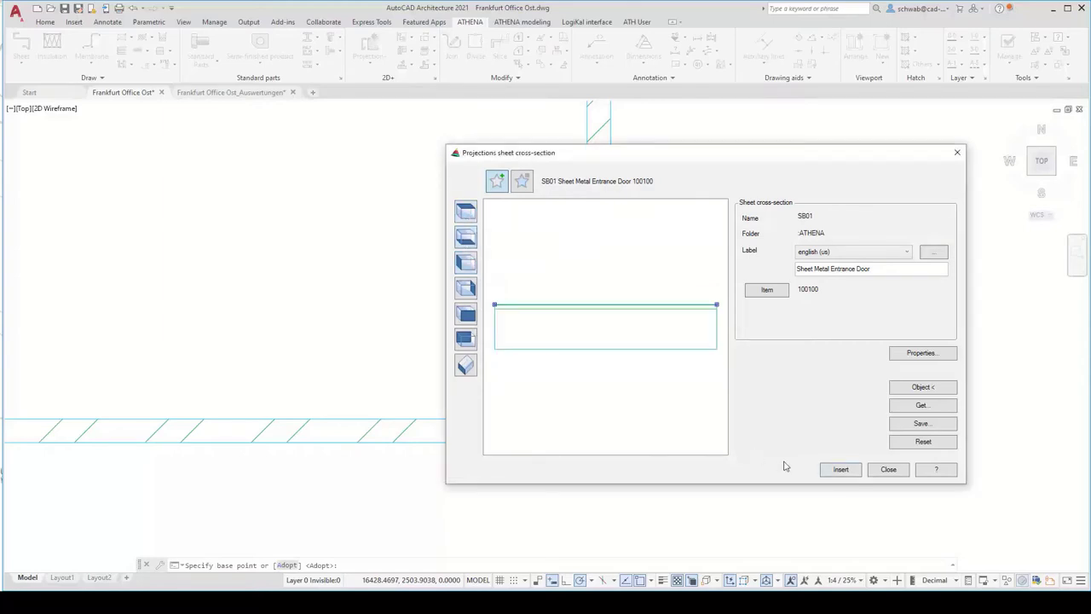
{"action": "left_click", "coordinate": [842, 473]}
{"action": "scroll", "coordinate": [389, 312], "scroll_direction": "down", "scroll_amount": 5}
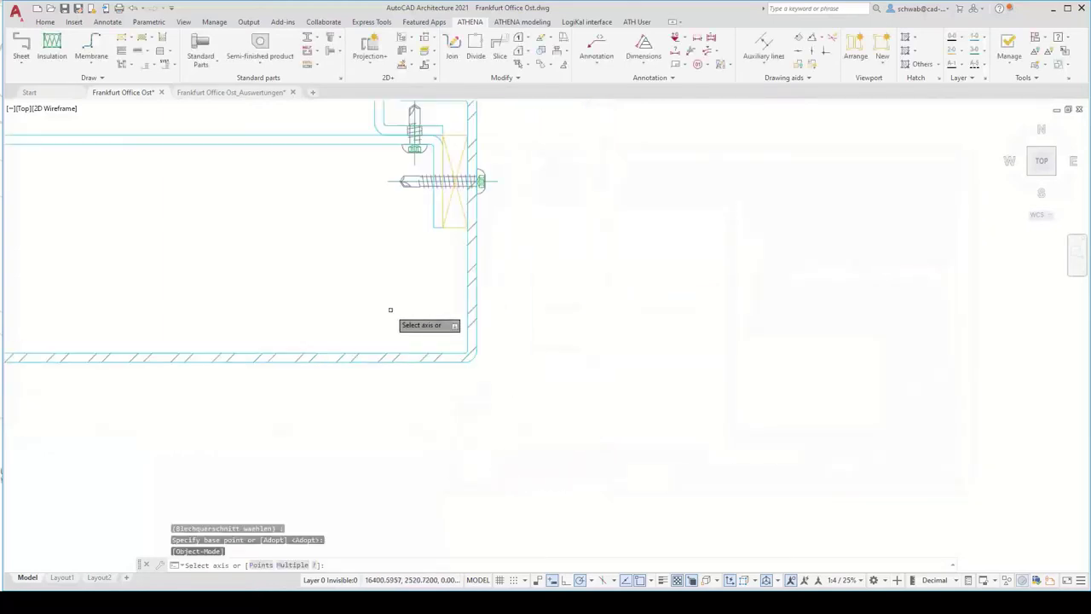
{"action": "scroll", "coordinate": [396, 308], "scroll_direction": "down", "scroll_amount": 8}
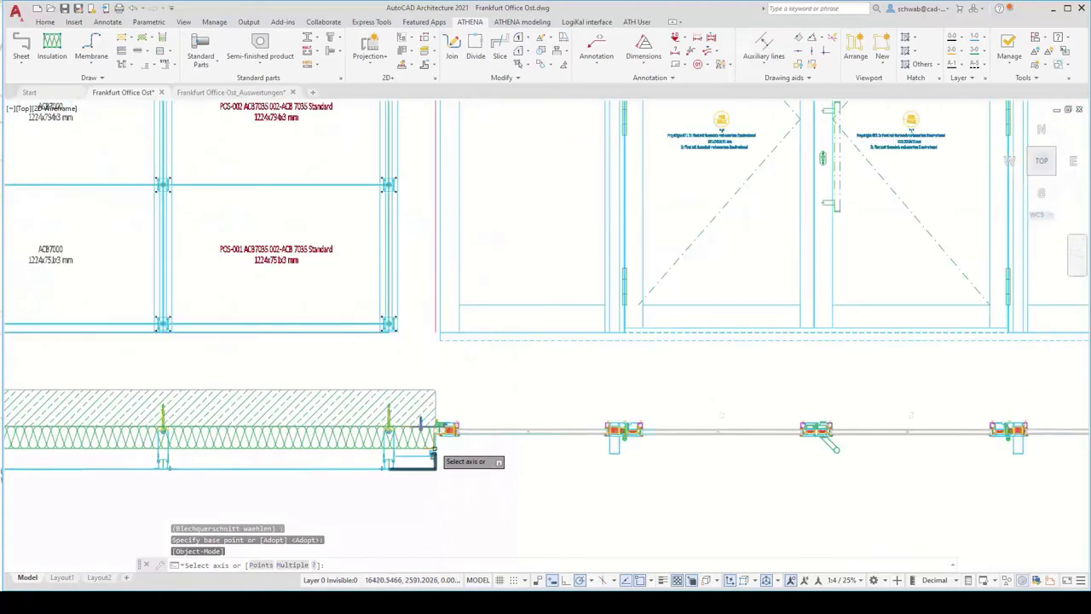
{"action": "middle_click_drag", "start_coordinate": [441, 376], "coordinate": [453, 397]}
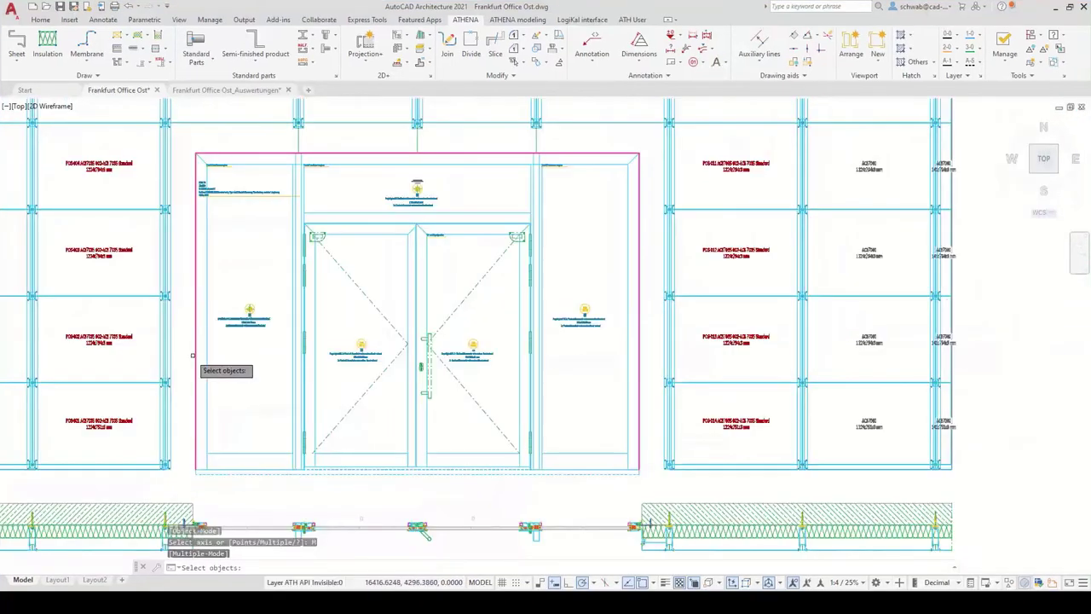
{"action": "left_click", "coordinate": [202, 348]}
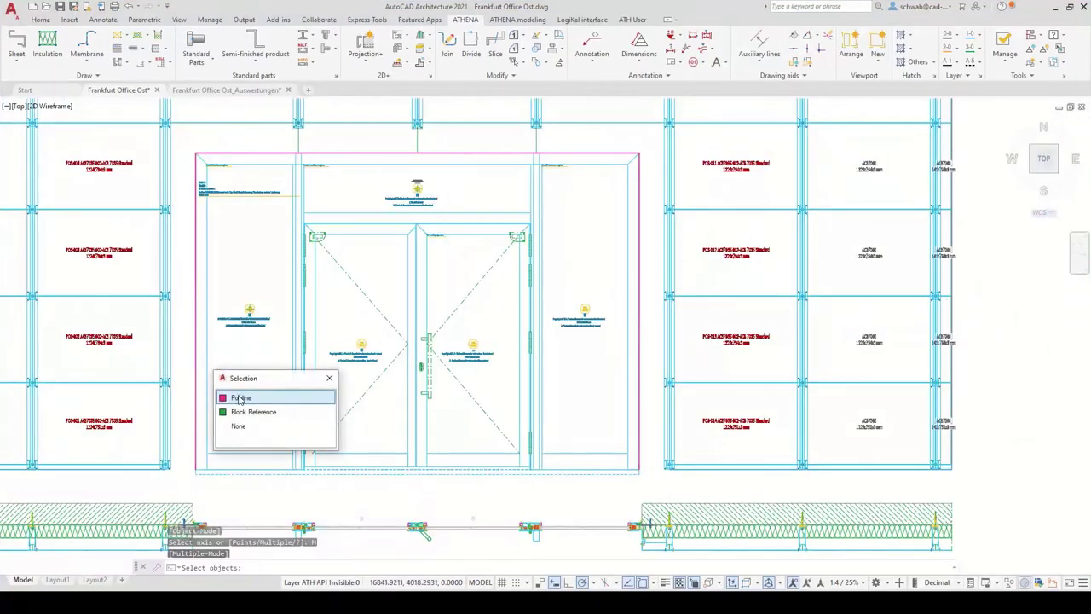
{"action": "left_click", "coordinate": [240, 398]}
{"action": "key", "text": "Return"}
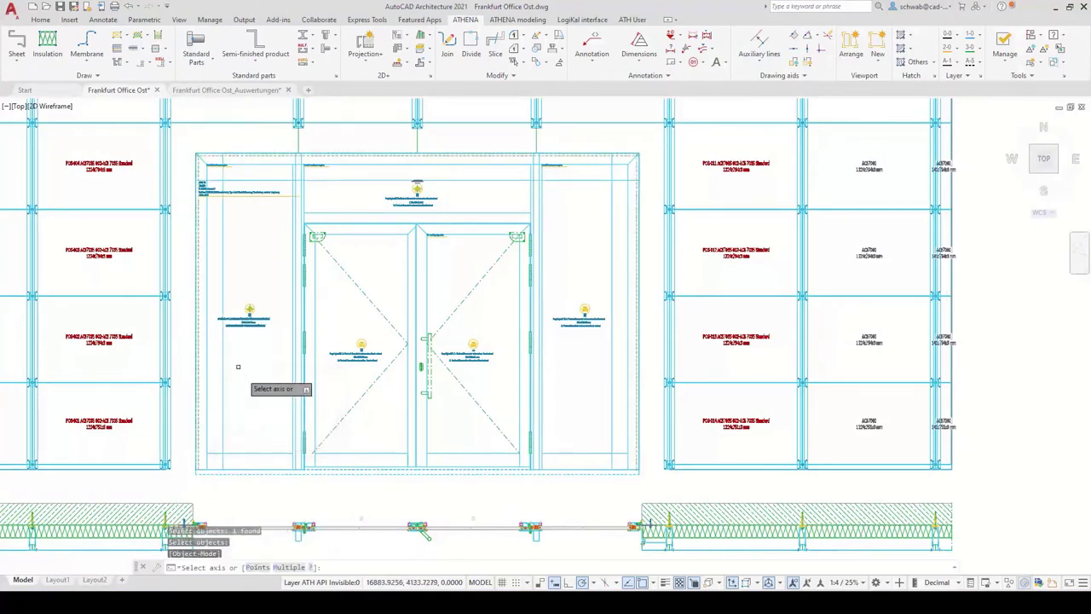
Step: Flip the left, upper and right sheet projections so that they face outward from the door opening
{"action": "left_click", "coordinate": [222, 293]}
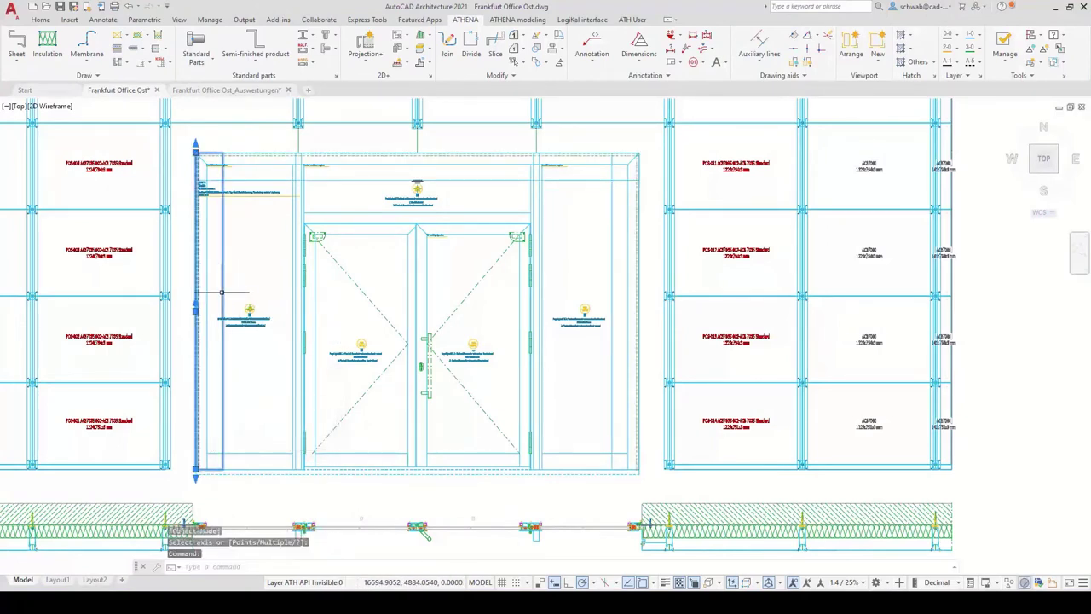
{"action": "left_click", "coordinate": [195, 312]}
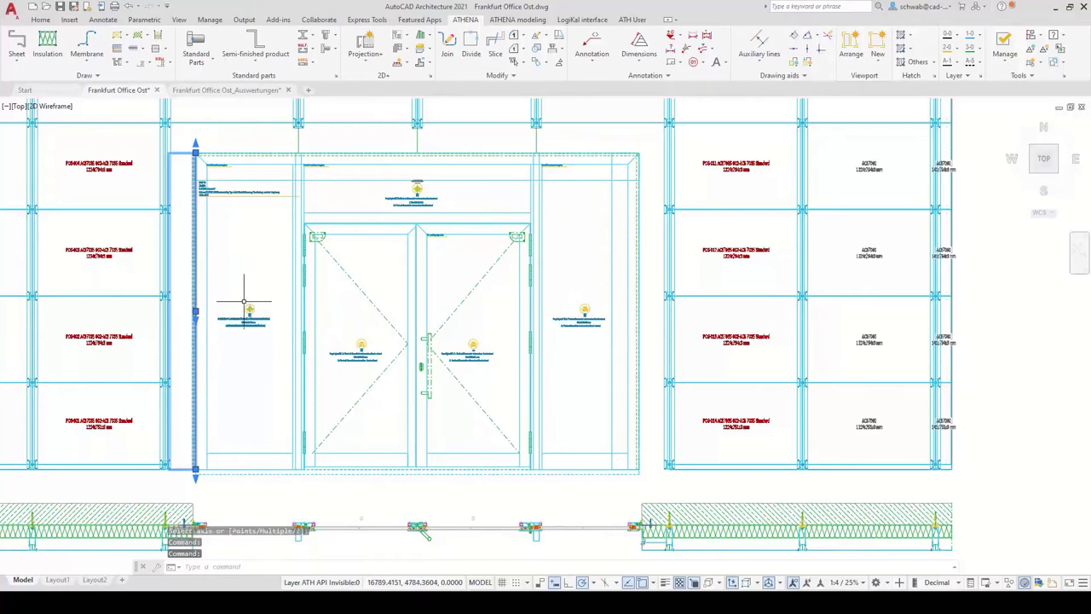
{"action": "left_click", "coordinate": [312, 153]}
{"action": "left_click", "coordinate": [375, 193]}
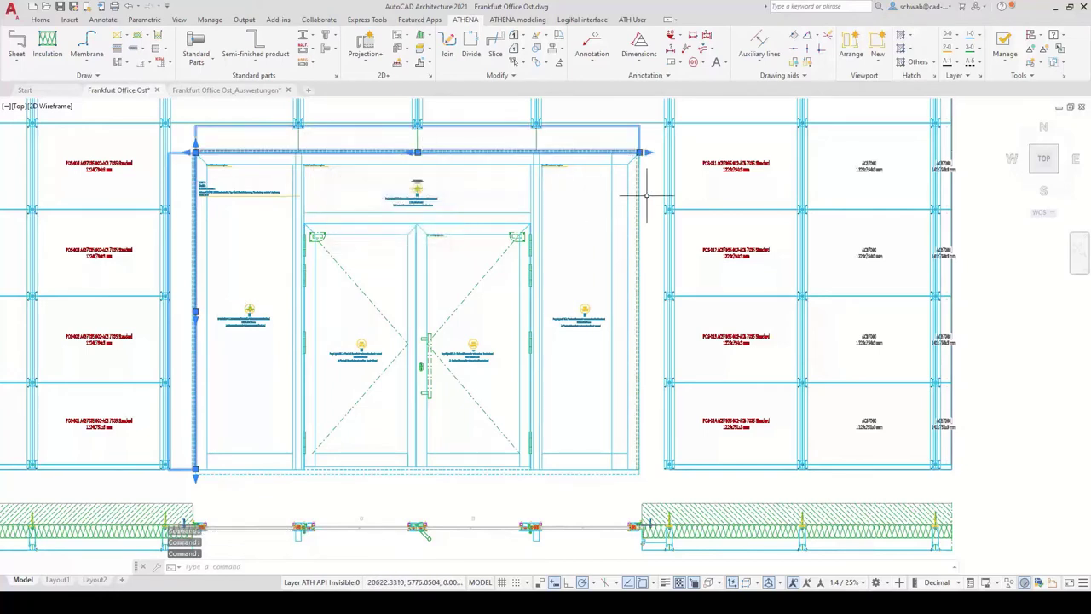
{"action": "left_click", "coordinate": [644, 200]}
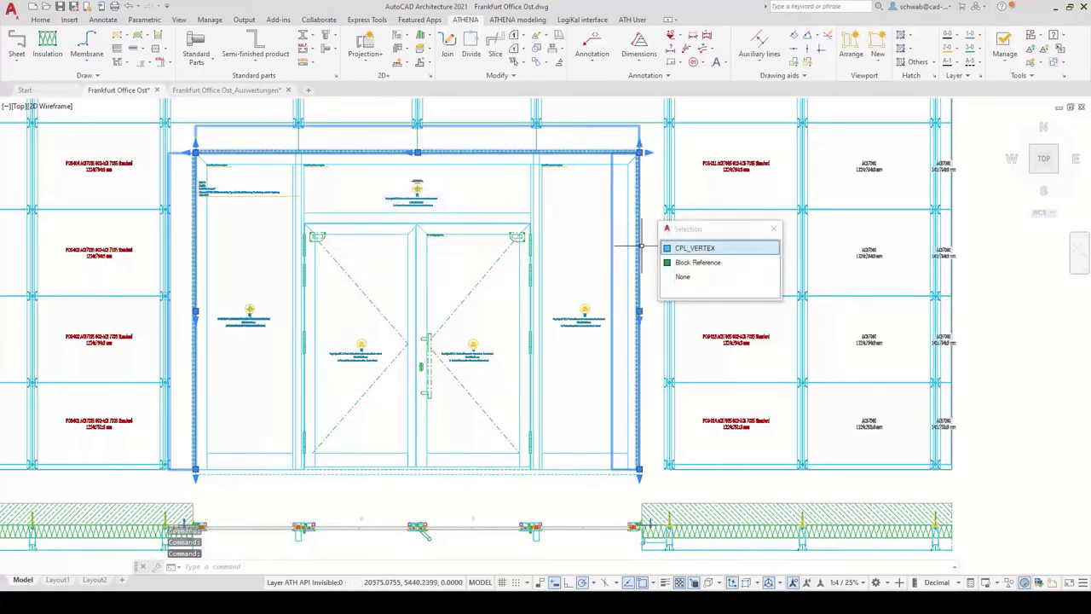
{"action": "key", "text": "Down"}
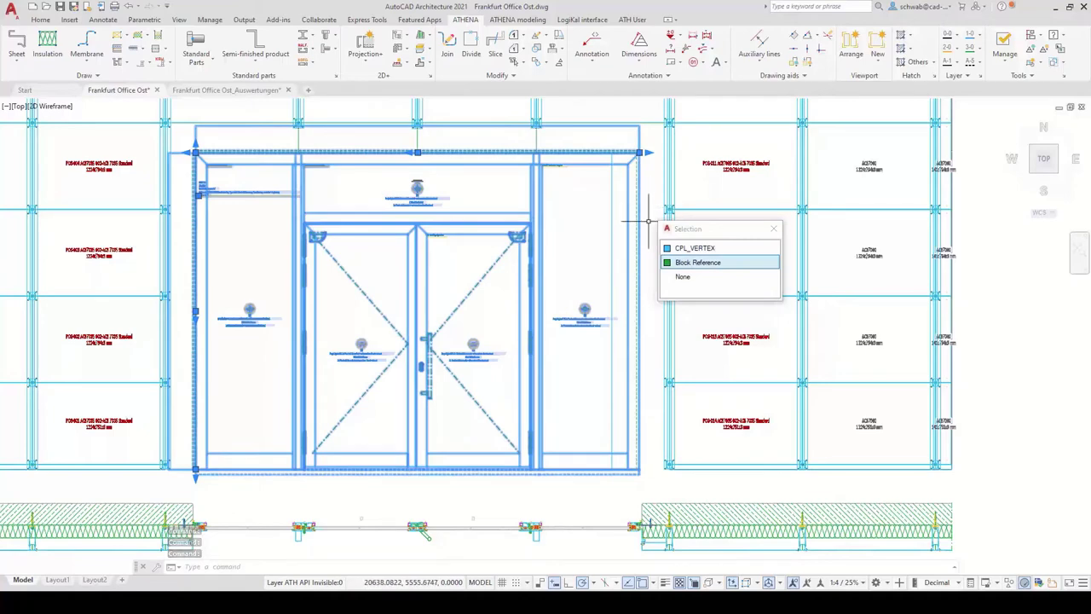
{"action": "key", "text": "Escape"}
{"action": "left_click", "coordinate": [638, 324]}
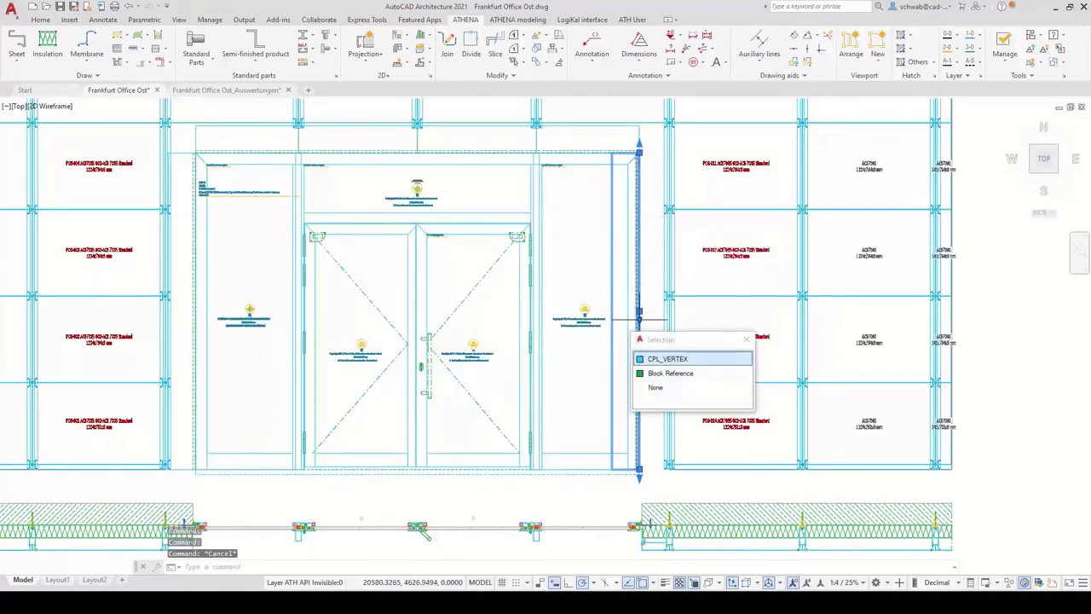
{"action": "key", "text": "Escape"}
Step: Turn off selection cycling and cut the left jamb sheet against the head sheet with a mutual Mitered cutting
{"action": "left_click", "coordinate": [695, 583]}
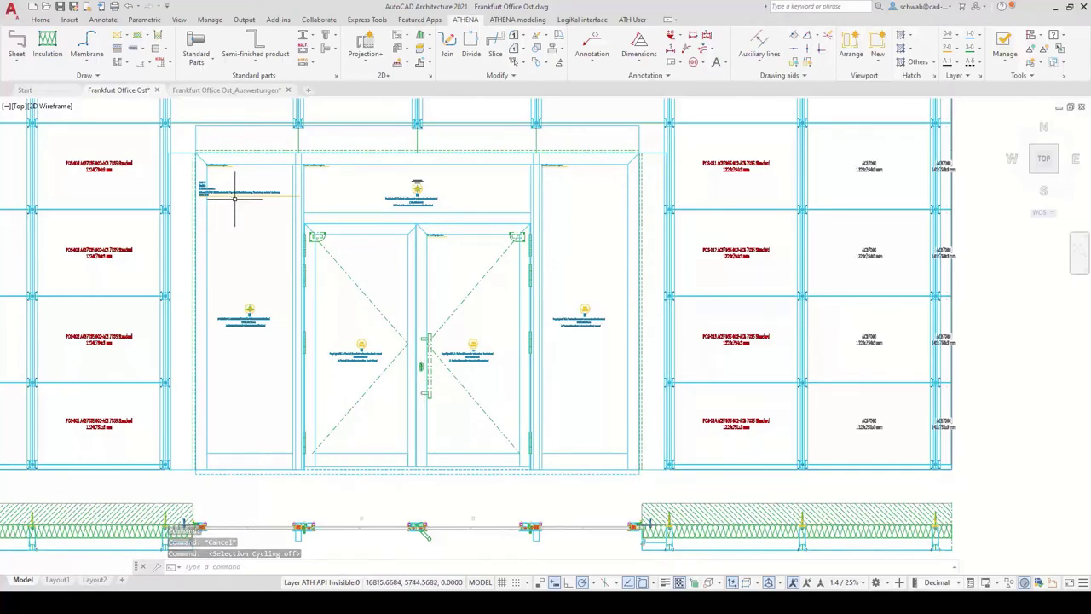
{"action": "left_click", "coordinate": [406, 47]}
{"action": "left_click", "coordinate": [420, 65]}
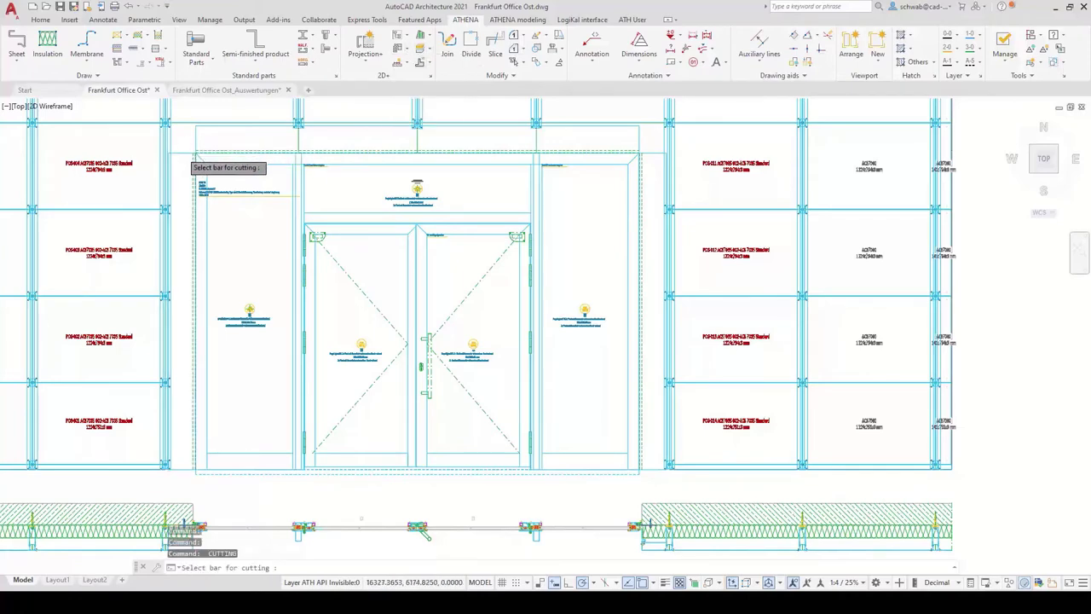
{"action": "left_click", "coordinate": [176, 153]}
{"action": "left_click", "coordinate": [688, 376]}
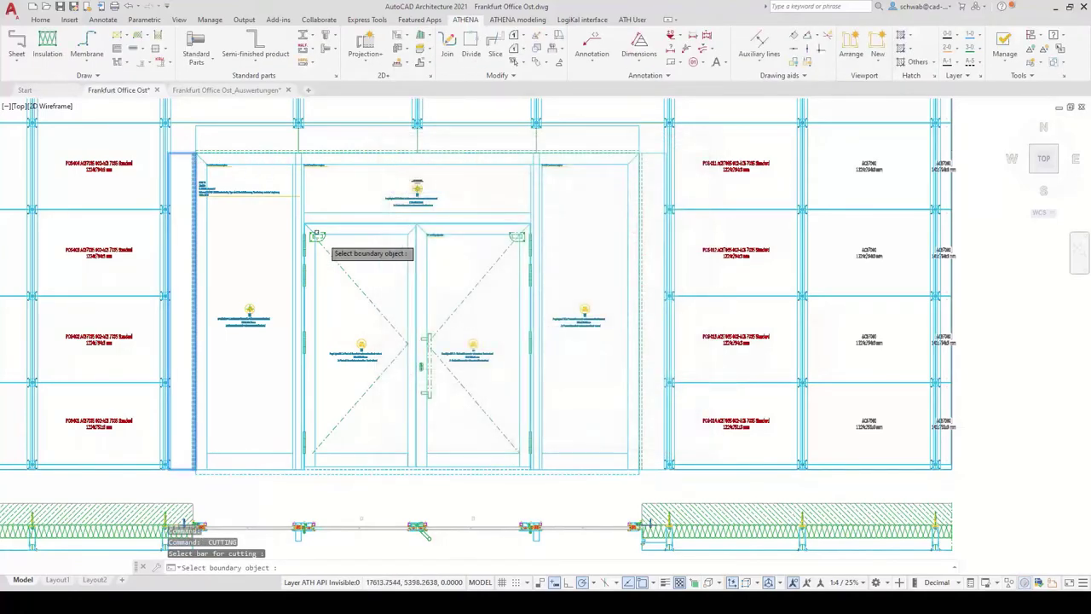
{"action": "left_click", "coordinate": [197, 145]}
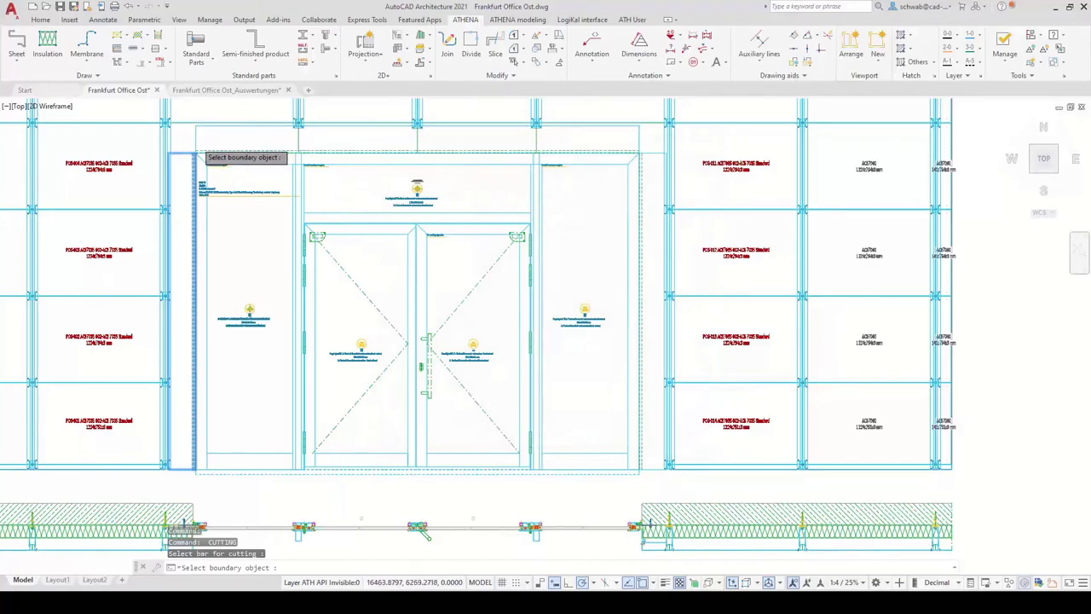
{"action": "left_click", "coordinate": [540, 293]}
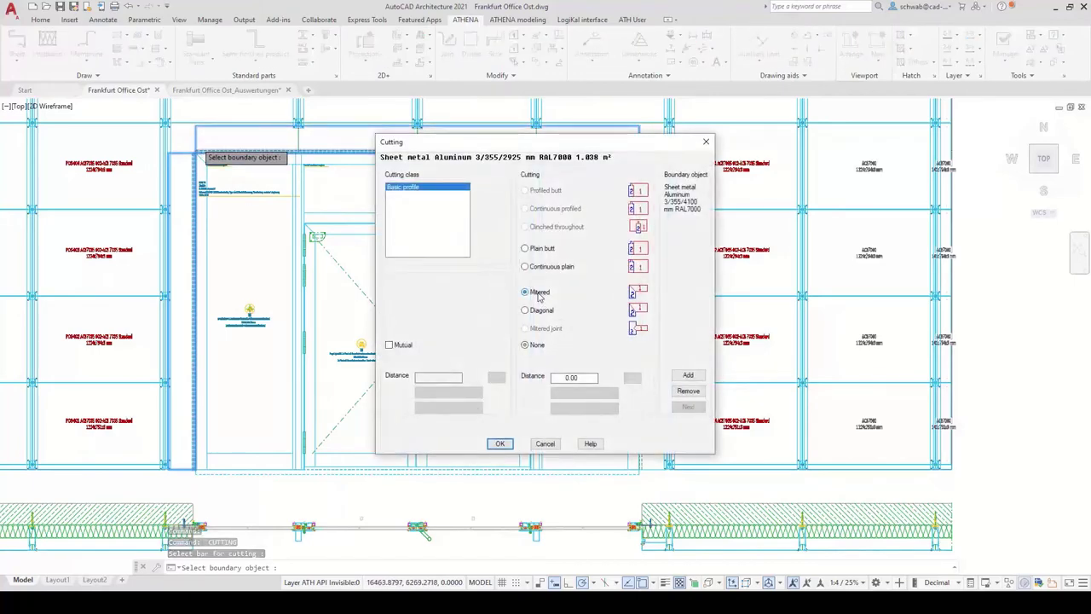
{"action": "left_click", "coordinate": [396, 345]}
{"action": "left_click", "coordinate": [500, 443]}
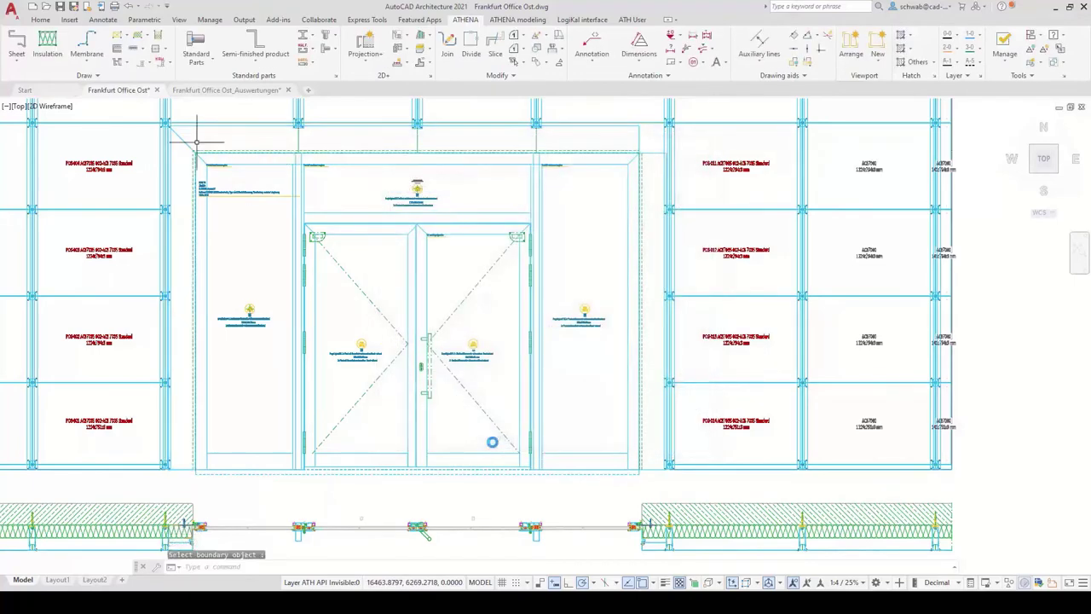
{"action": "left_click", "coordinate": [408, 67]}
{"action": "left_click", "coordinate": [450, 148]}
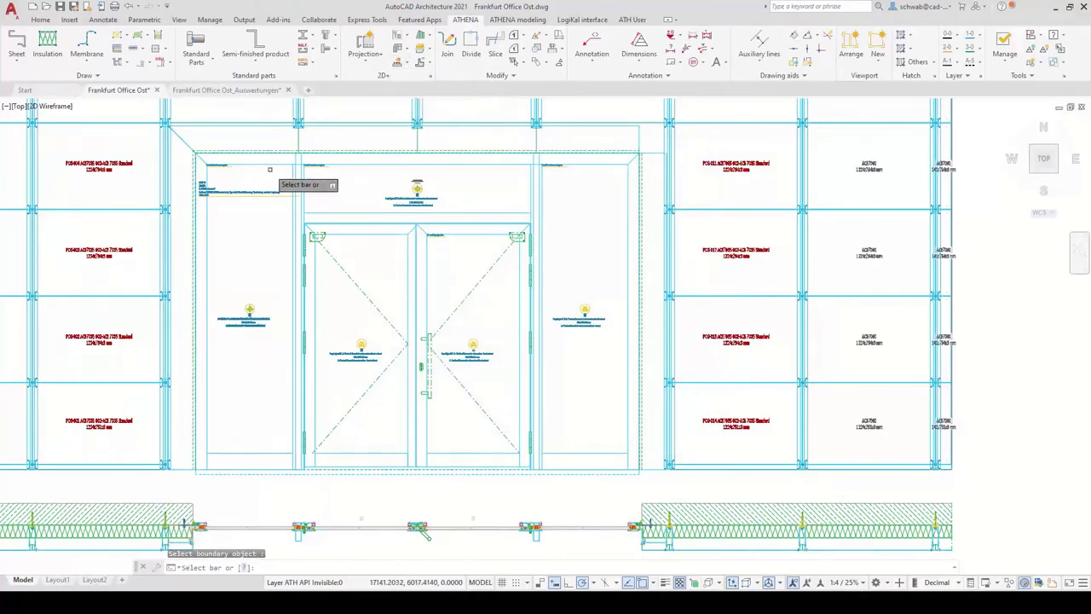
{"action": "left_click", "coordinate": [195, 167]}
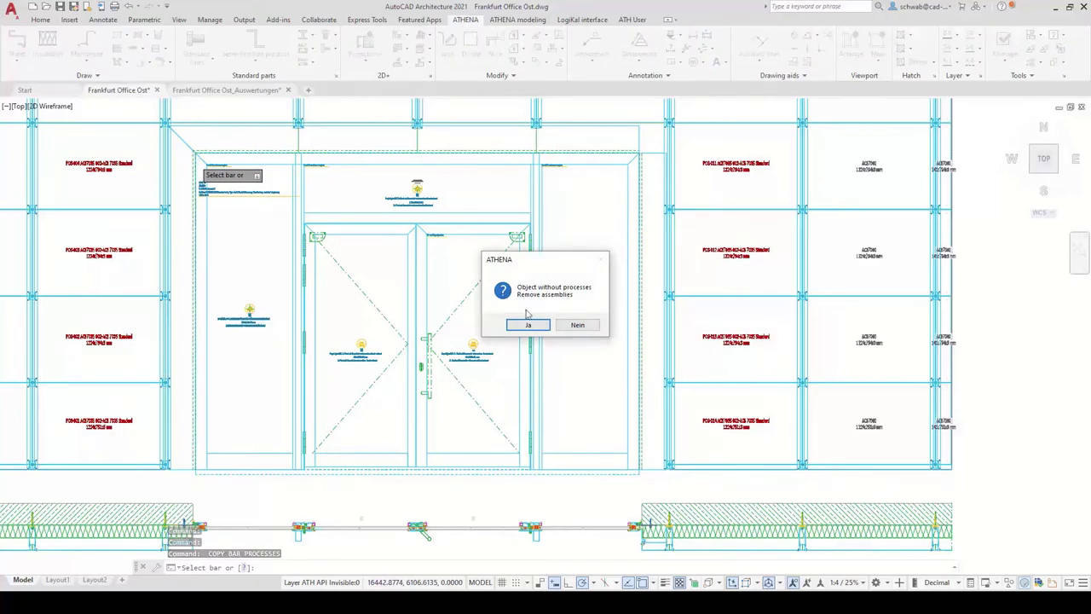
{"action": "left_click", "coordinate": [577, 325]}
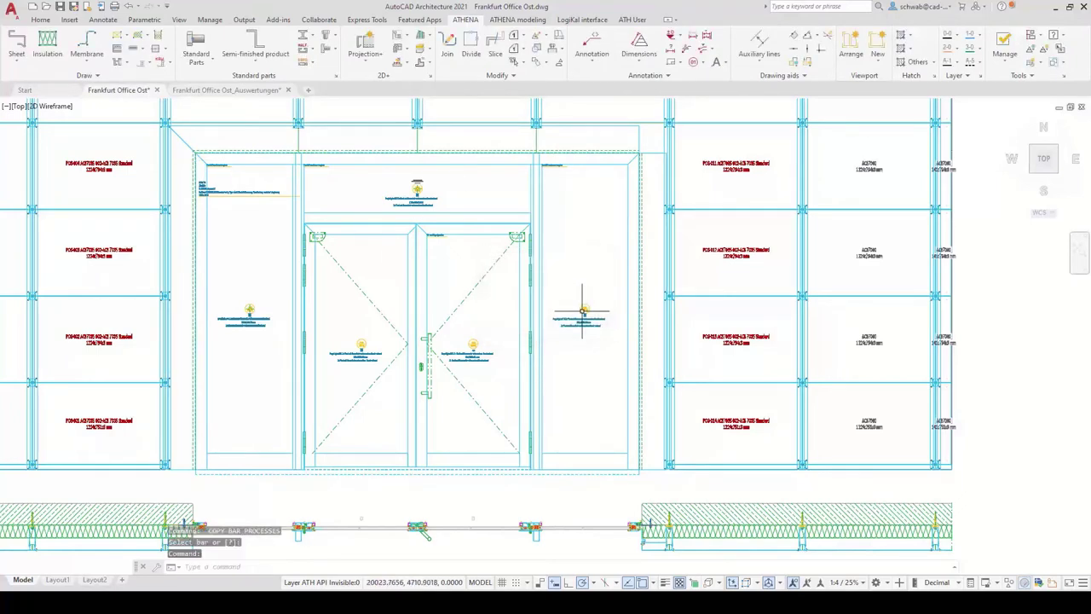
Step: Copy the left jamb sheet's mitred cutting to the head sheet and the right jamb sheet at the upper right corner
{"action": "left_click", "coordinate": [408, 53]}
{"action": "left_click", "coordinate": [432, 88]}
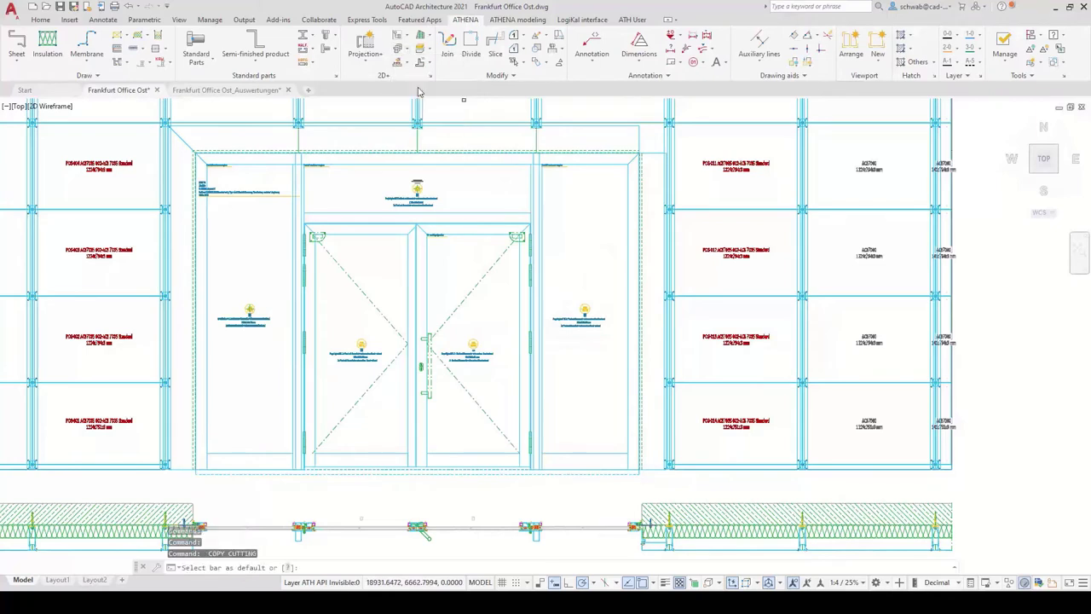
{"action": "left_click", "coordinate": [192, 161]}
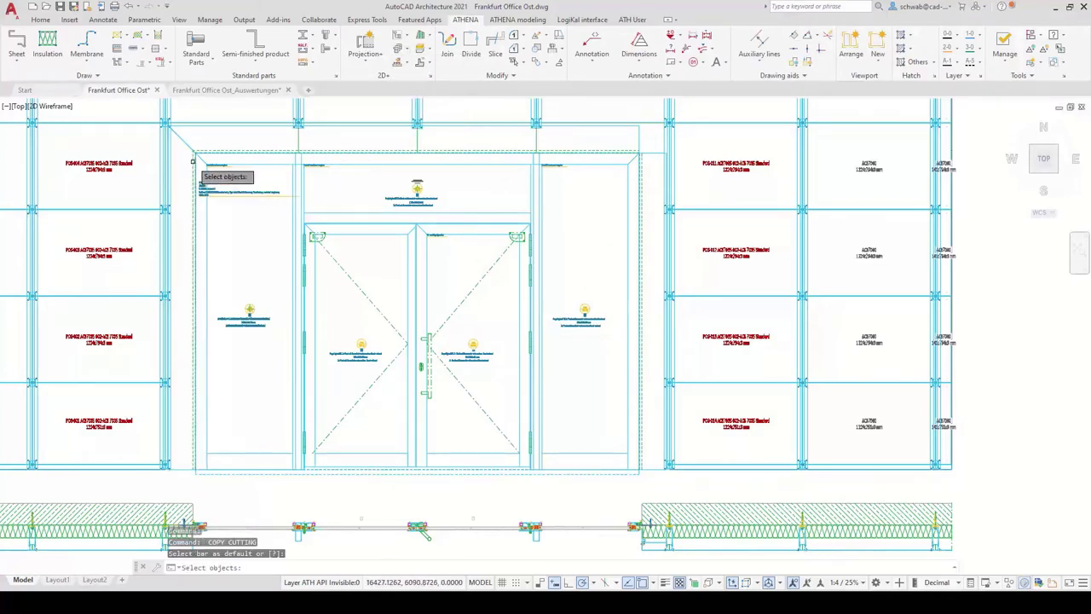
{"action": "left_click", "coordinate": [638, 147]}
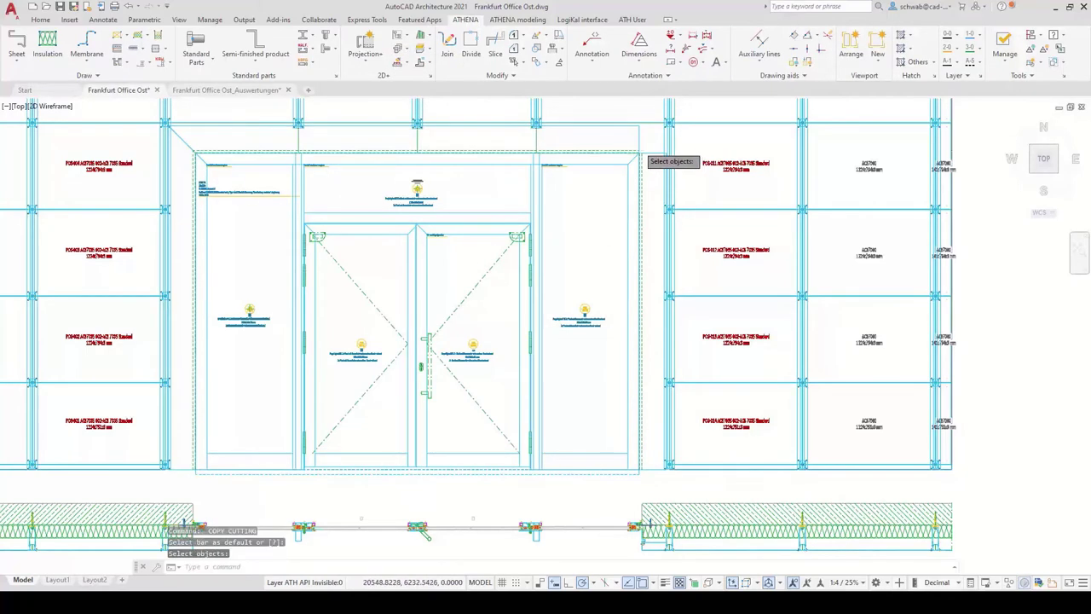
{"action": "scroll", "coordinate": [644, 149], "scroll_direction": "up", "scroll_amount": 5}
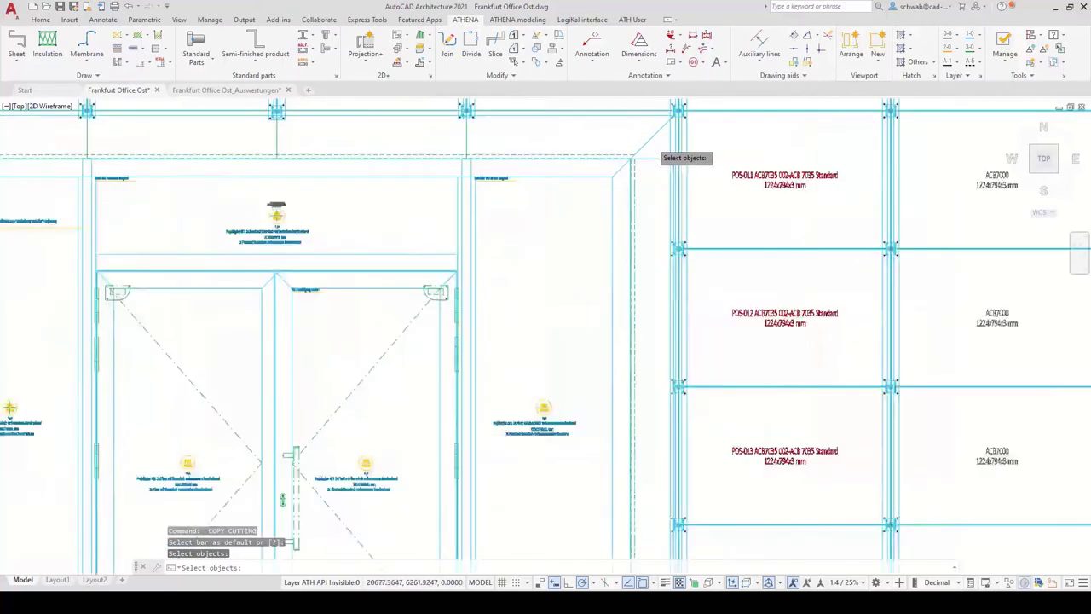
{"action": "scroll", "coordinate": [645, 166], "scroll_direction": "down", "scroll_amount": 2}
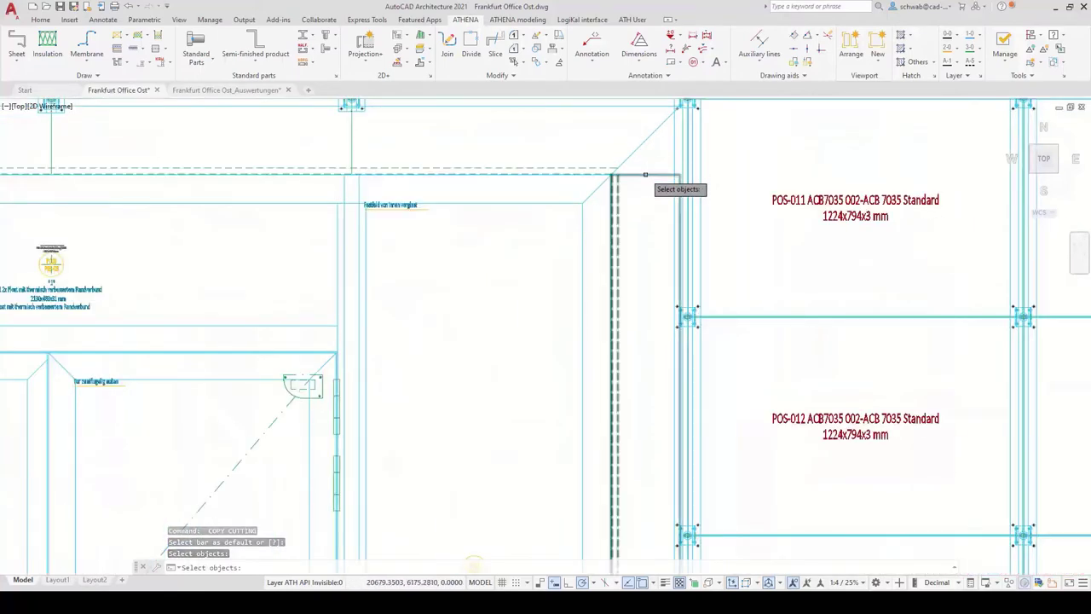
{"action": "left_click", "coordinate": [632, 186]}
{"action": "scroll", "coordinate": [588, 231], "scroll_direction": "down", "scroll_amount": 4}
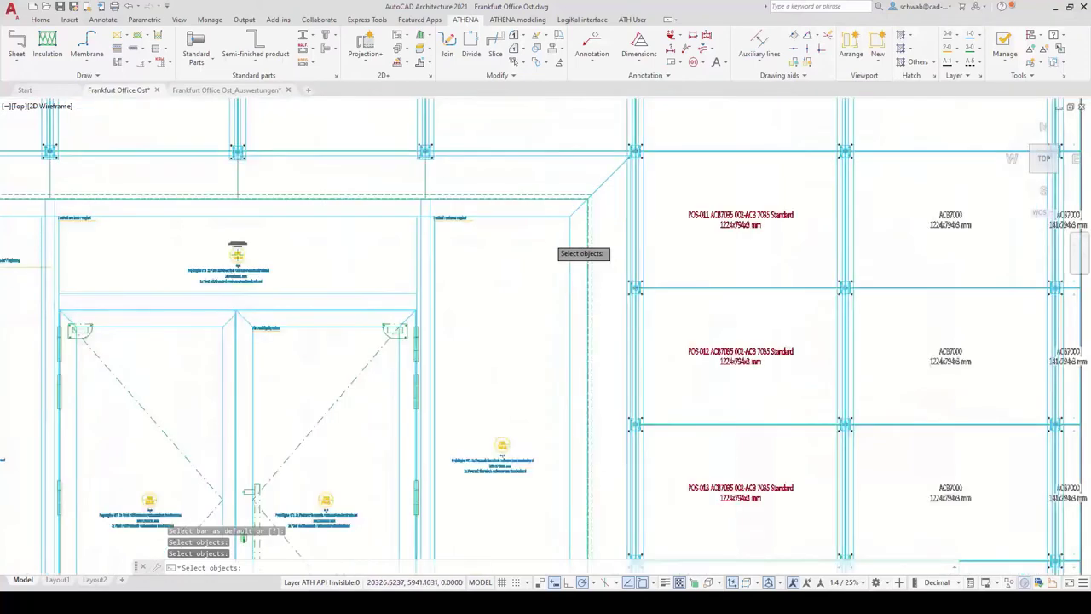
{"action": "key", "text": "Return"}
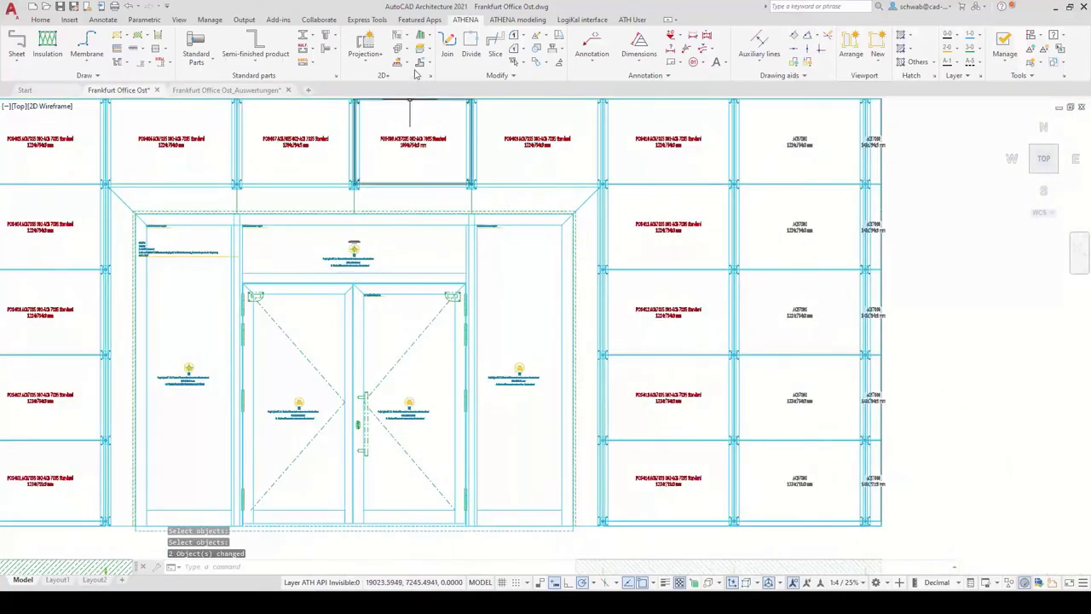
Step: Apply the arrangement 004-Halteblech EBL from folder P002/400 to the left jamb sheet
{"action": "left_click", "coordinate": [409, 66]}
{"action": "left_click", "coordinate": [415, 127]}
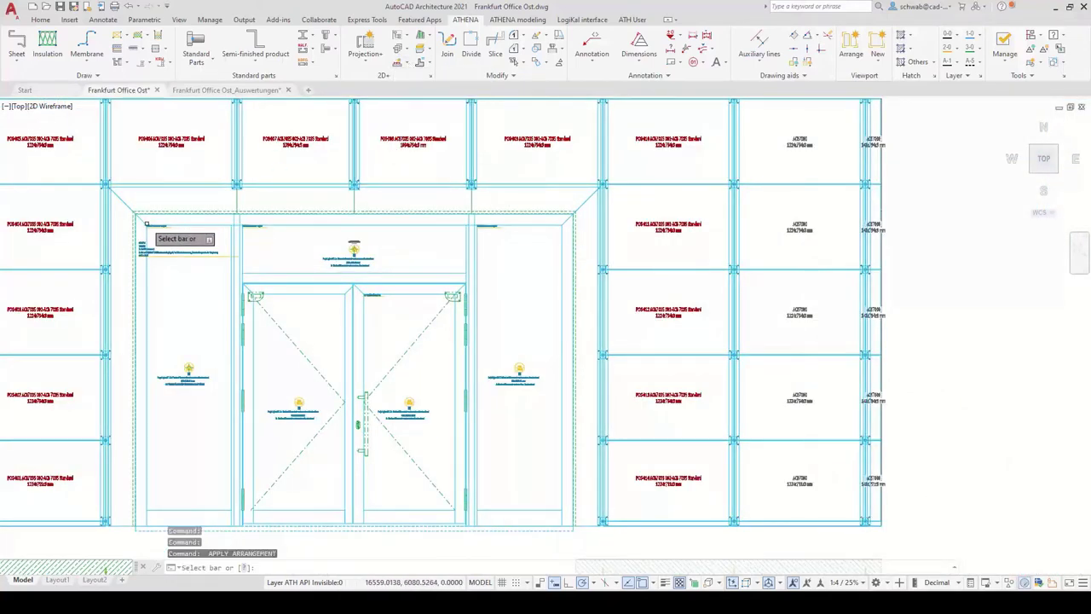
{"action": "left_click", "coordinate": [130, 233]}
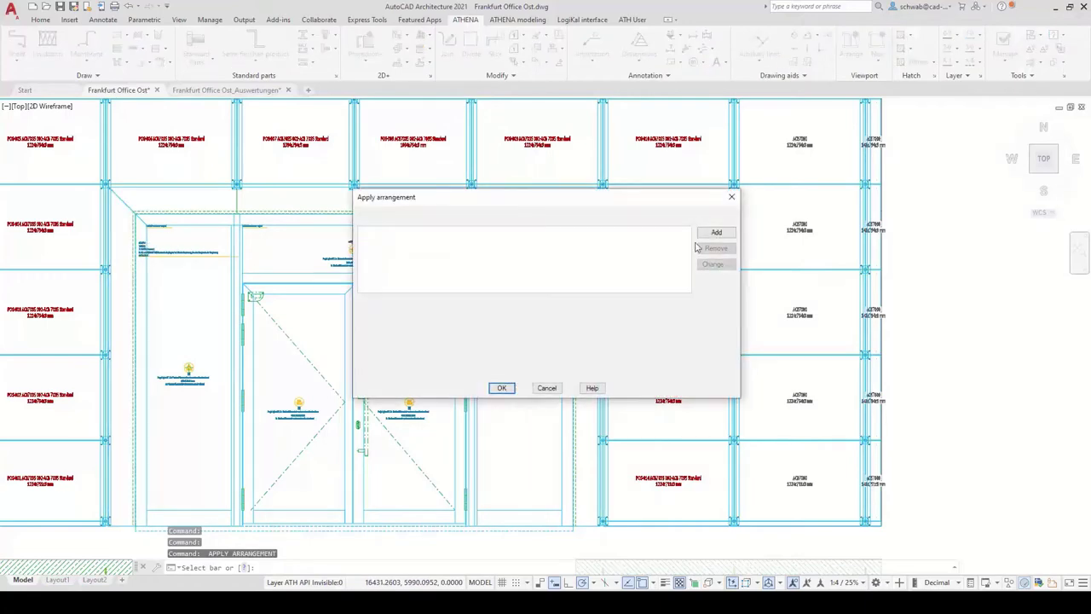
{"action": "left_click", "coordinate": [715, 234]}
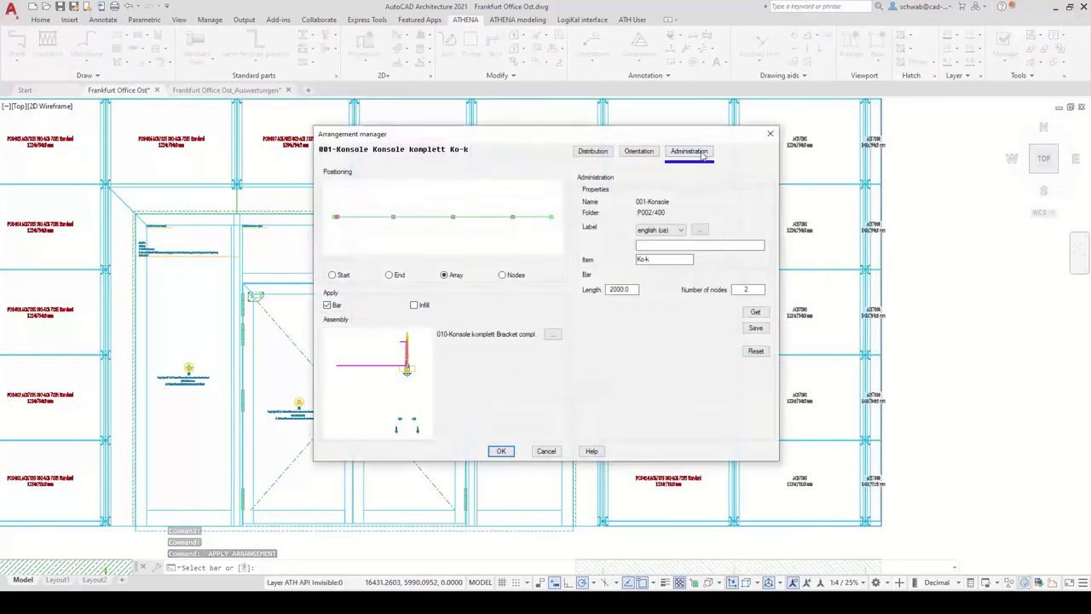
{"action": "left_click", "coordinate": [756, 311]}
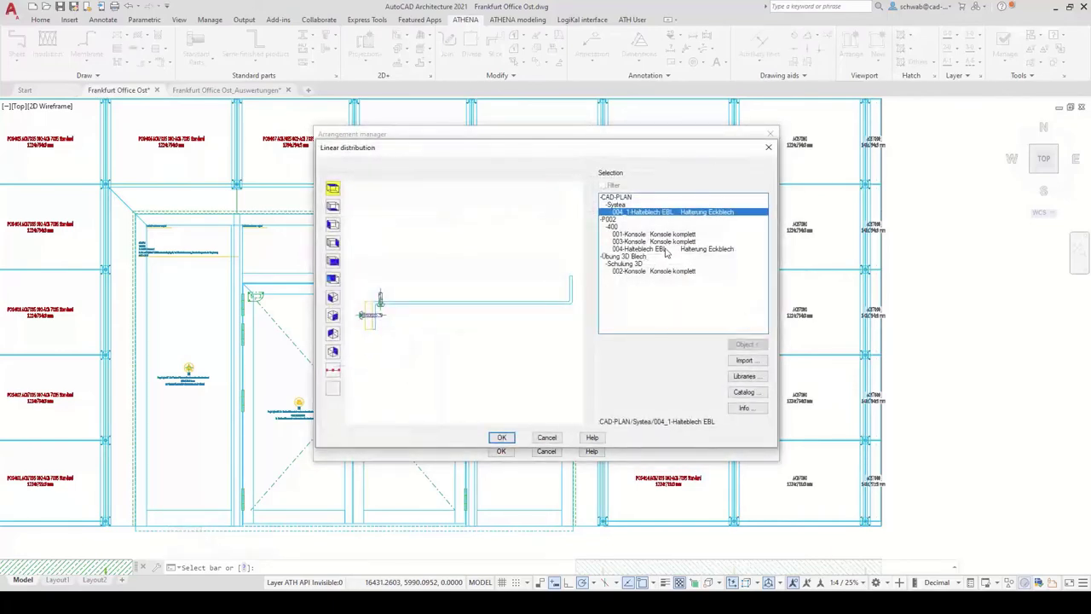
{"action": "left_click", "coordinate": [661, 250]}
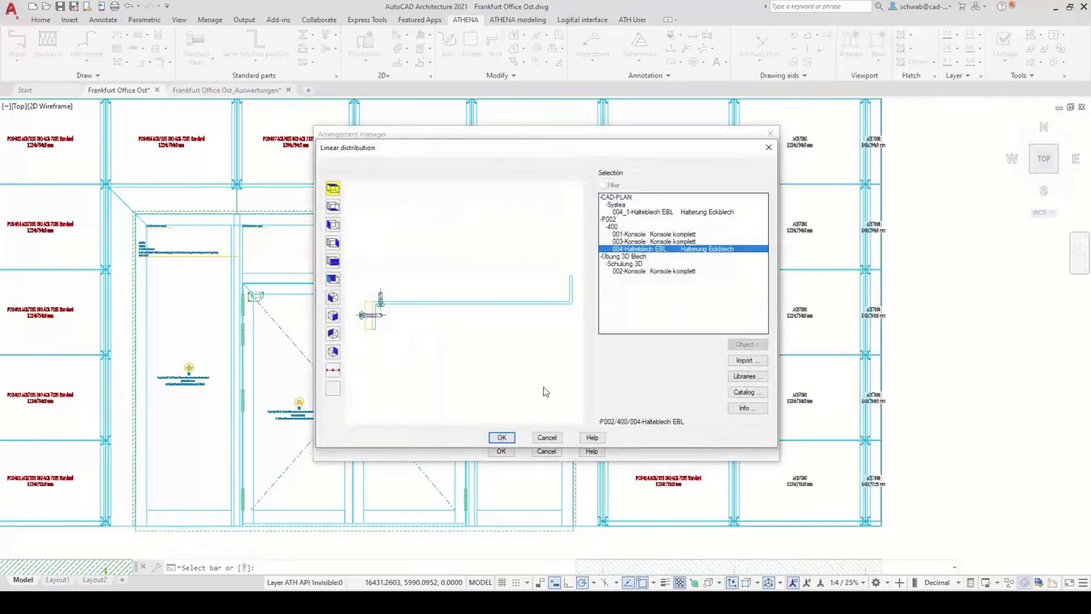
{"action": "left_click", "coordinate": [500, 439]}
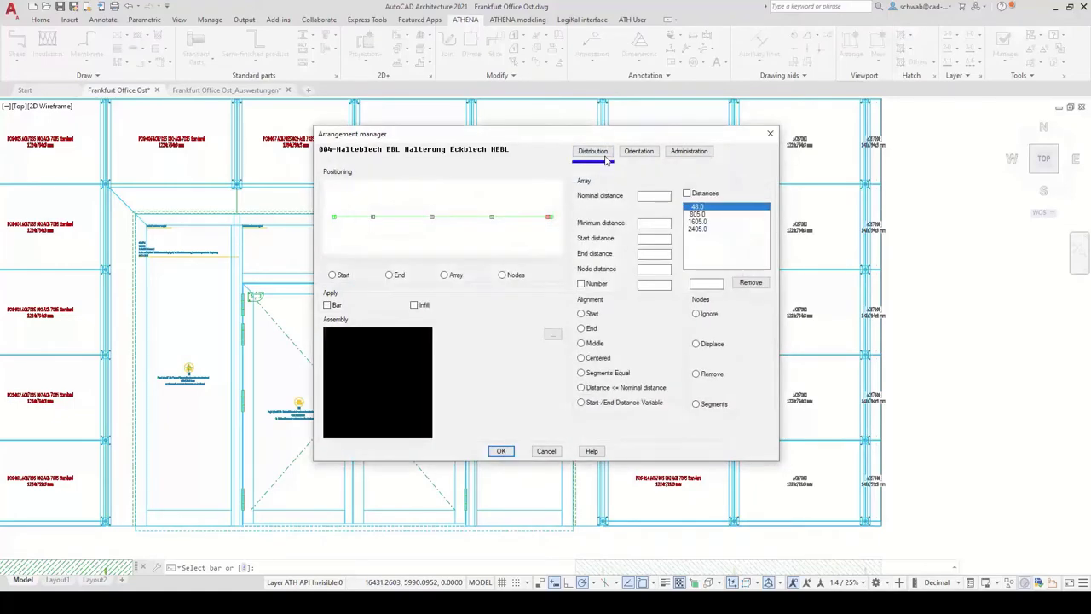
{"action": "left_click", "coordinate": [503, 450]}
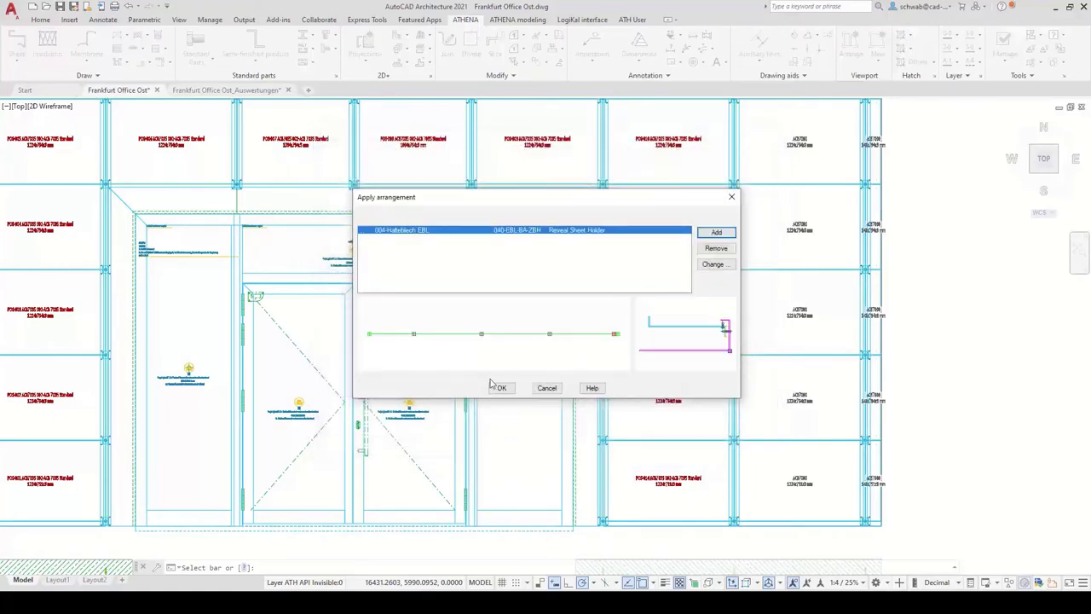
{"action": "left_click", "coordinate": [501, 389]}
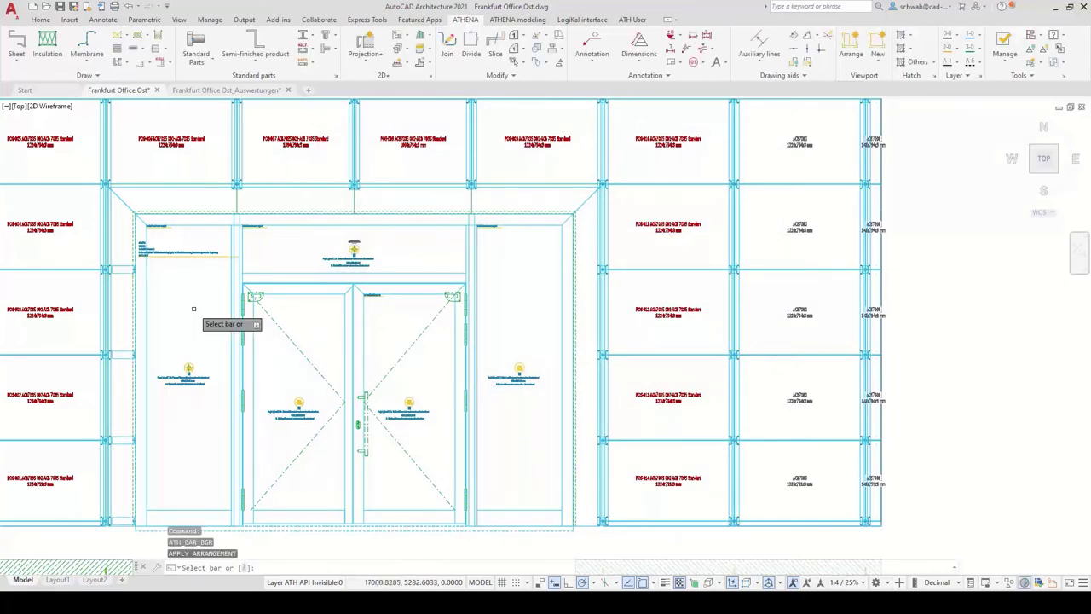
Step: Apply the same 004-Halteblech EBL arrangement to the right jamb sheet
{"action": "left_click", "coordinate": [575, 251]}
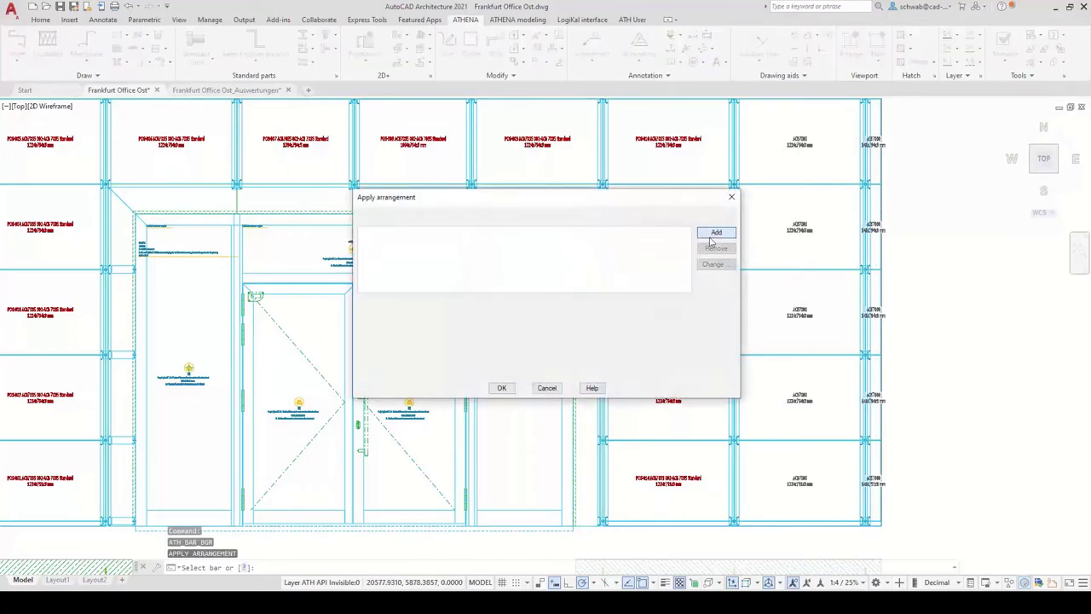
{"action": "left_click", "coordinate": [714, 234]}
{"action": "left_click", "coordinate": [687, 152]}
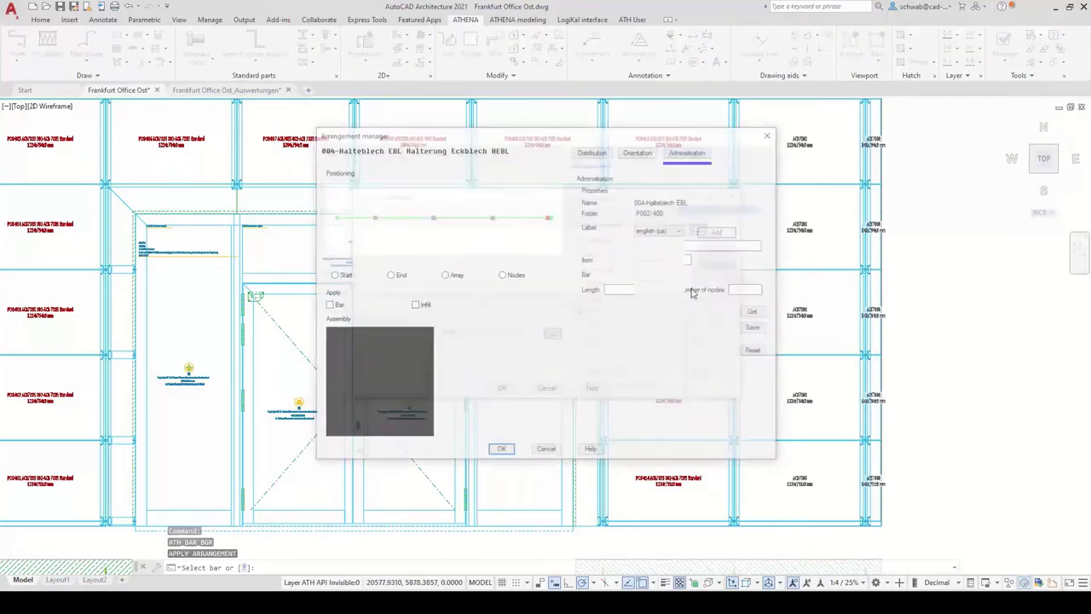
{"action": "left_click", "coordinate": [755, 313]}
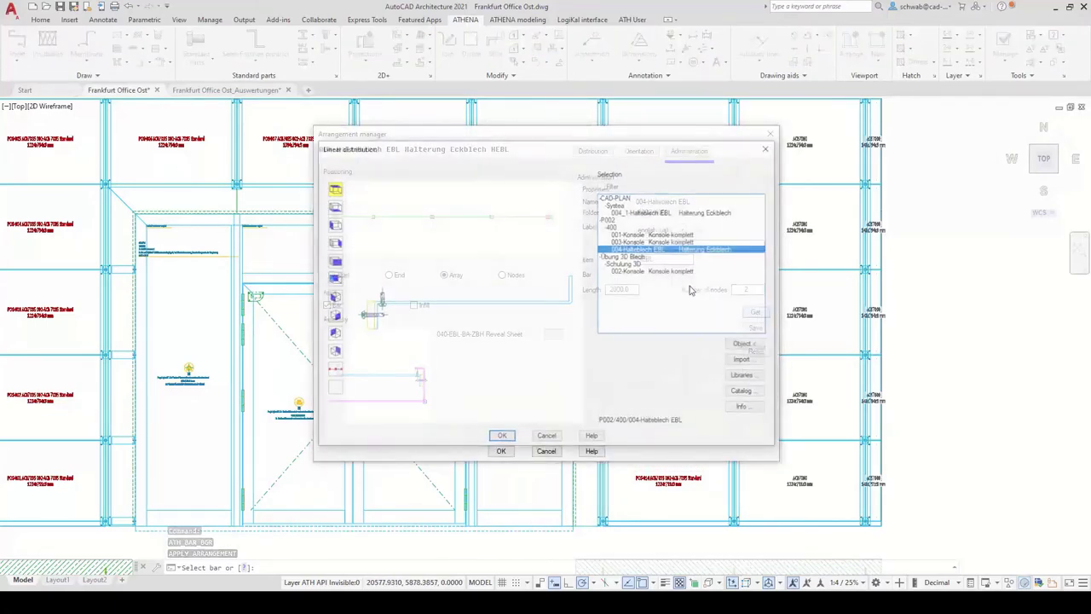
{"action": "left_click", "coordinate": [502, 438]}
{"action": "left_click", "coordinate": [501, 451]}
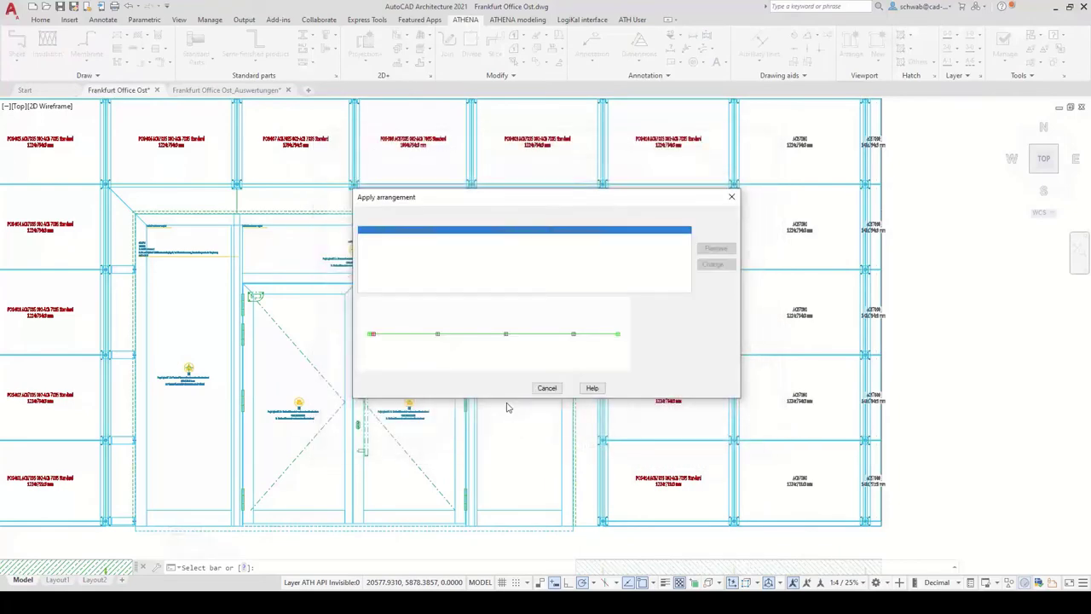
{"action": "left_click", "coordinate": [503, 388]}
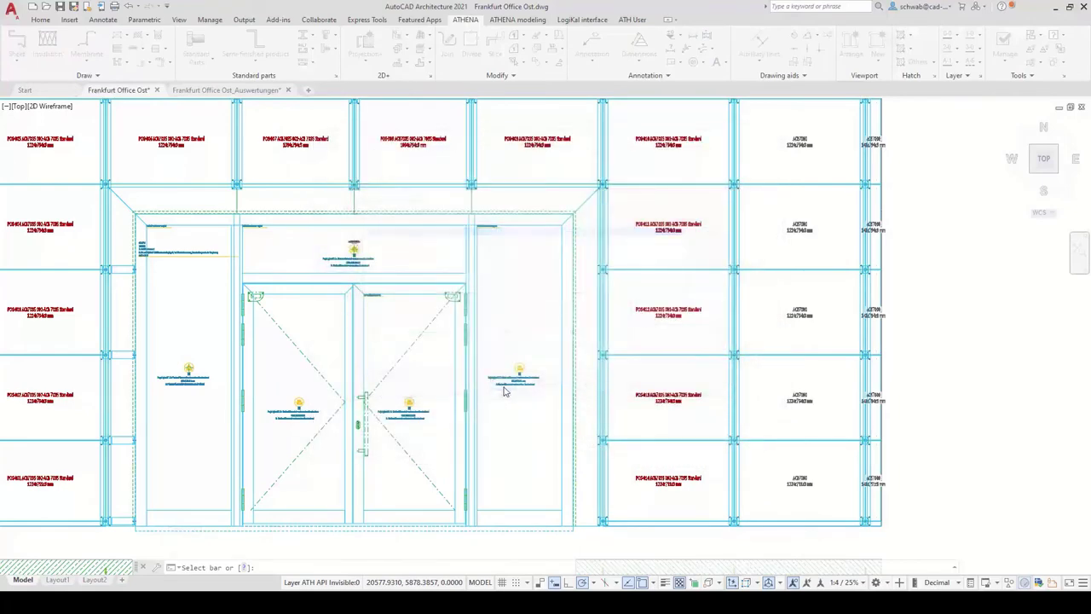
{"action": "key", "text": "Escape"}
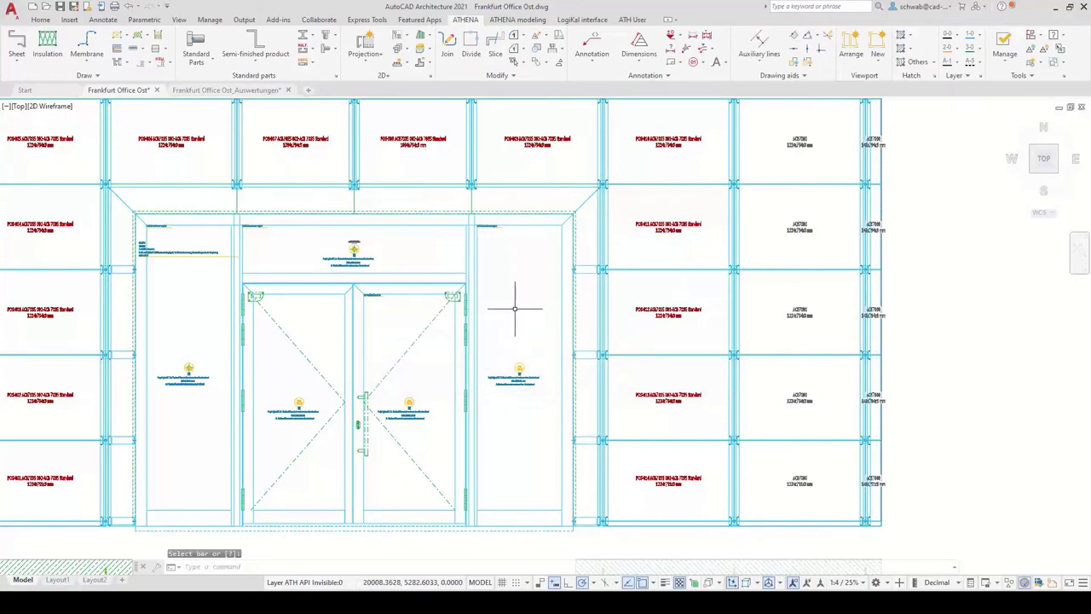
Step: Copy the folded jamb sheet's cross-section in the horizontal section straight down into the free space below the original
{"action": "middle_click_drag", "start_coordinate": [499, 293], "coordinate": [606, 189]}
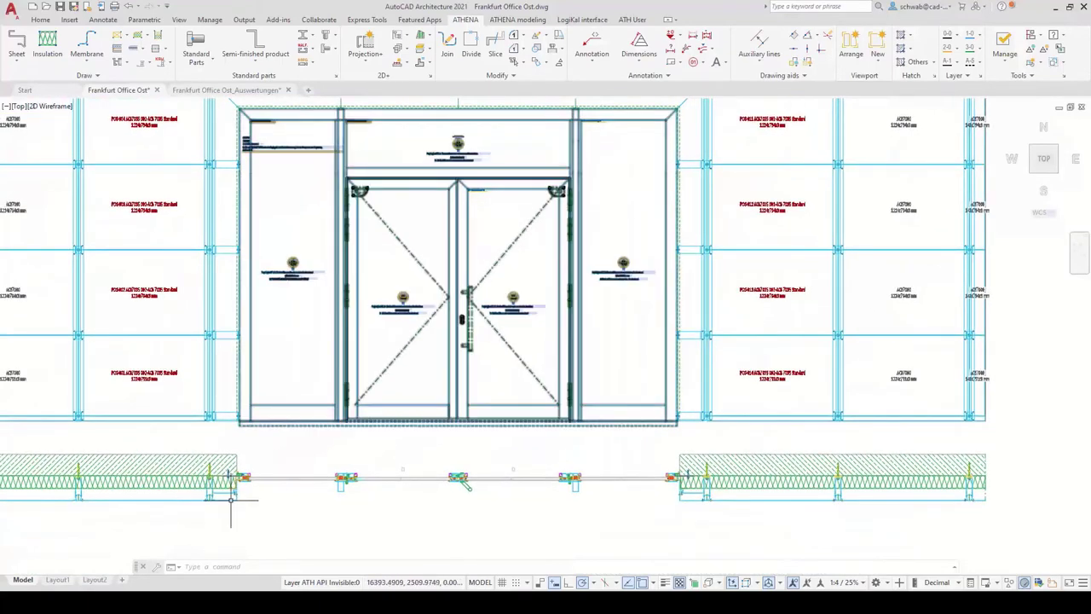
{"action": "scroll", "coordinate": [219, 511], "scroll_direction": "up", "scroll_amount": 8}
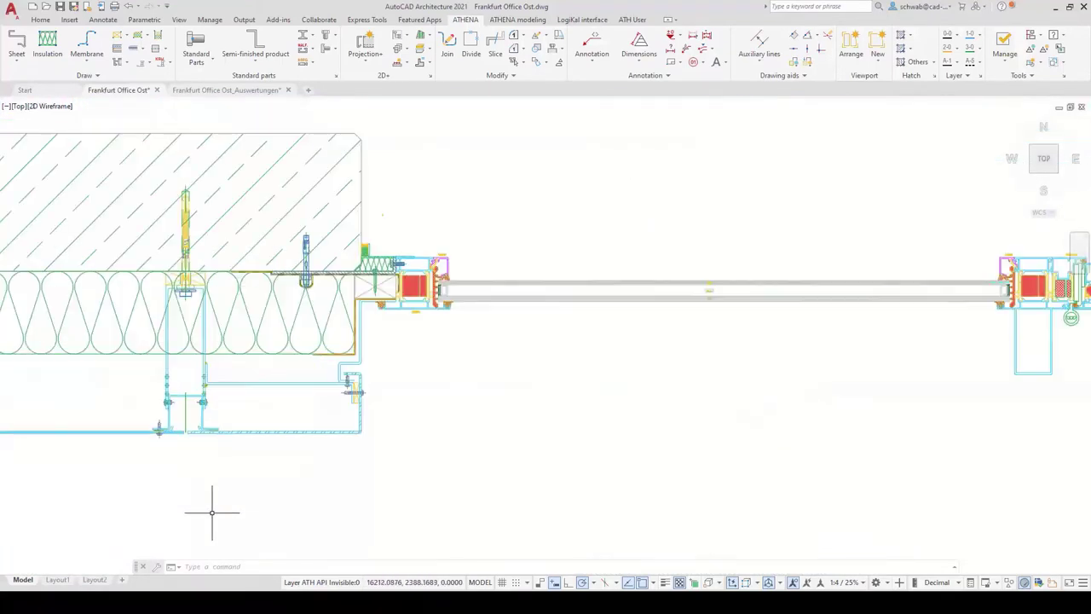
{"action": "left_click", "coordinate": [259, 430]}
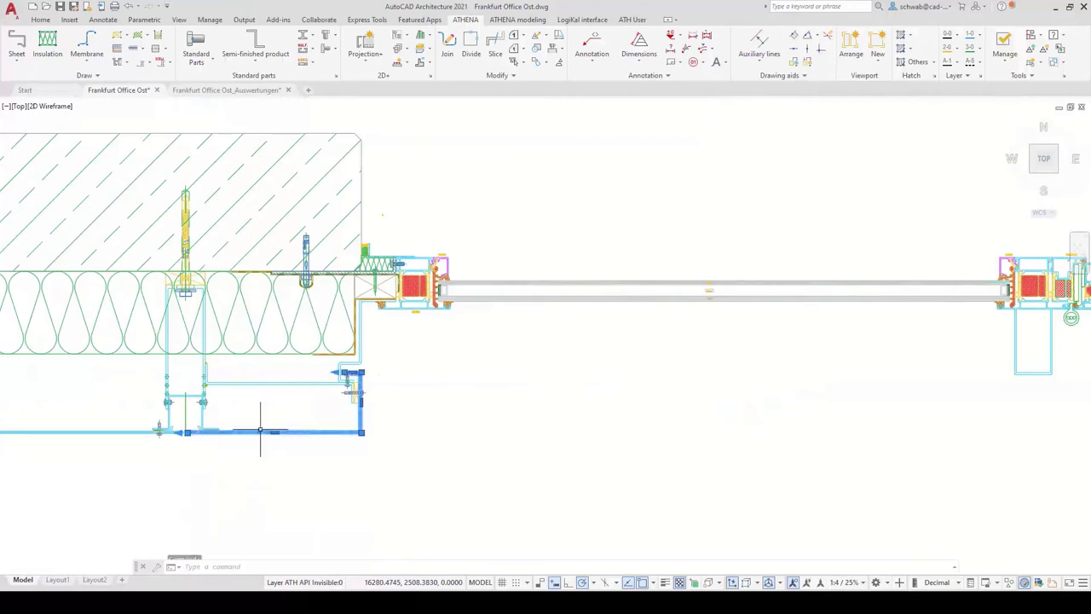
{"action": "right_click", "coordinate": [281, 403]}
{"action": "left_click", "coordinate": [321, 222]}
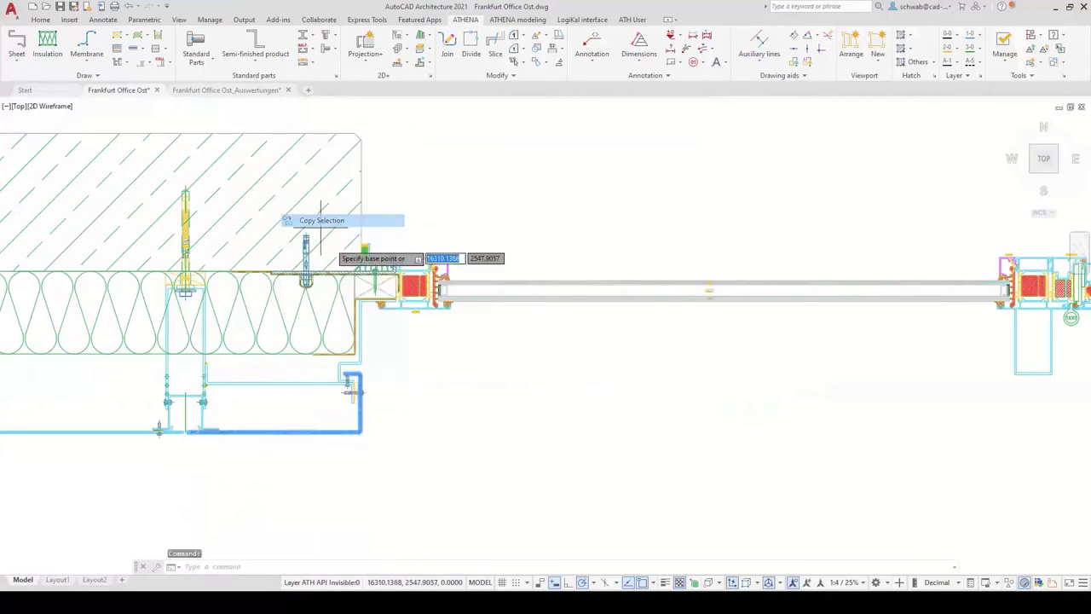
{"action": "left_click", "coordinate": [453, 375]}
{"action": "left_click", "coordinate": [454, 452]}
{"action": "key", "text": "Return"}
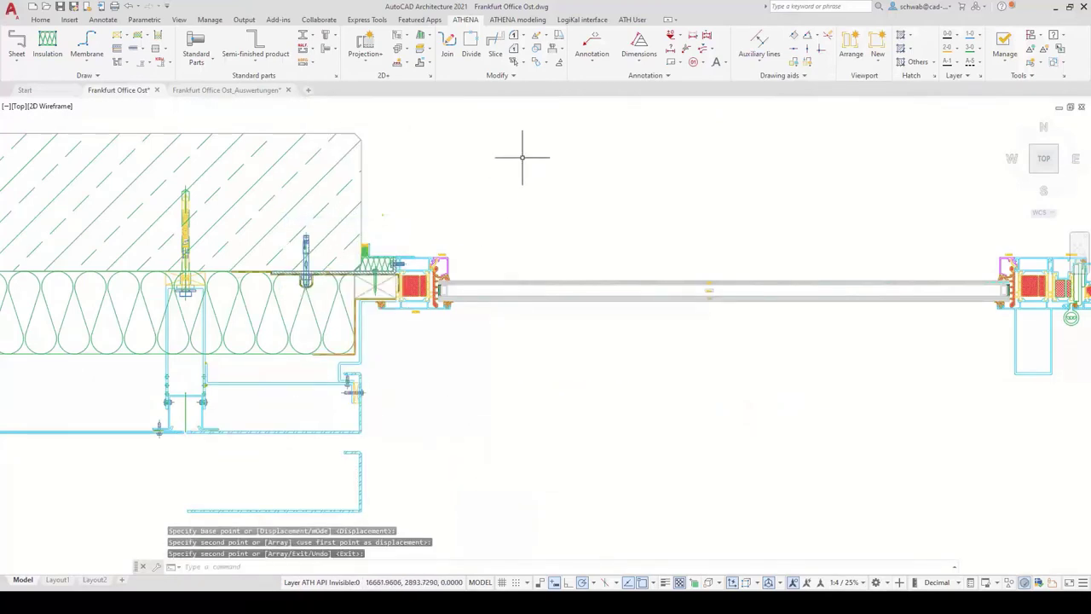
Step: Create a 2 mm aluminum sheet metal section by object selection along the inner side of the copied jamb sheet
{"action": "left_click", "coordinate": [16, 45]}
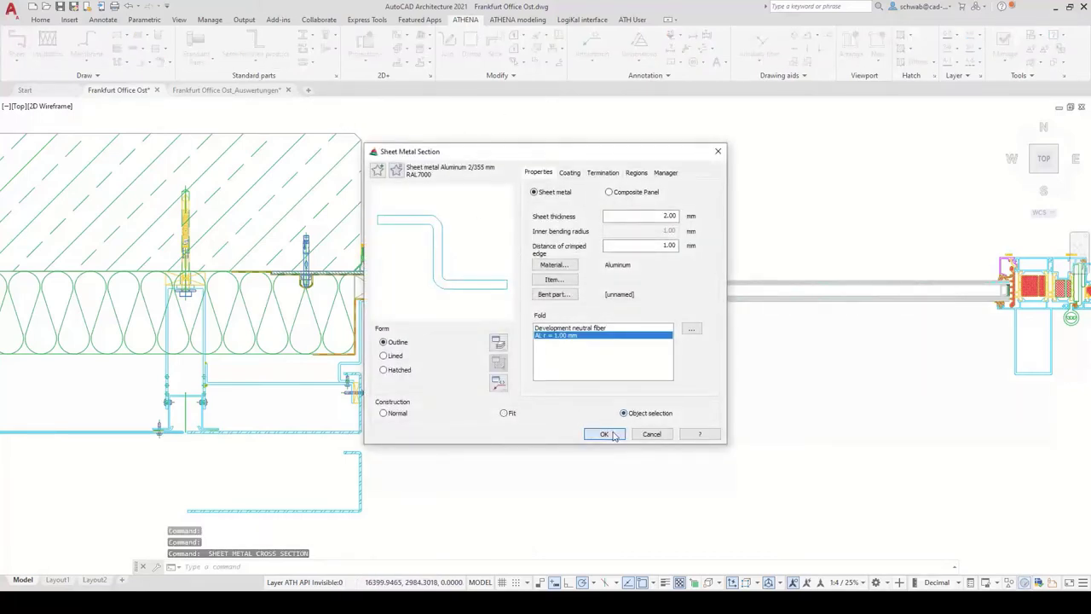
{"action": "left_click", "coordinate": [604, 434]}
{"action": "left_click", "coordinate": [337, 509]}
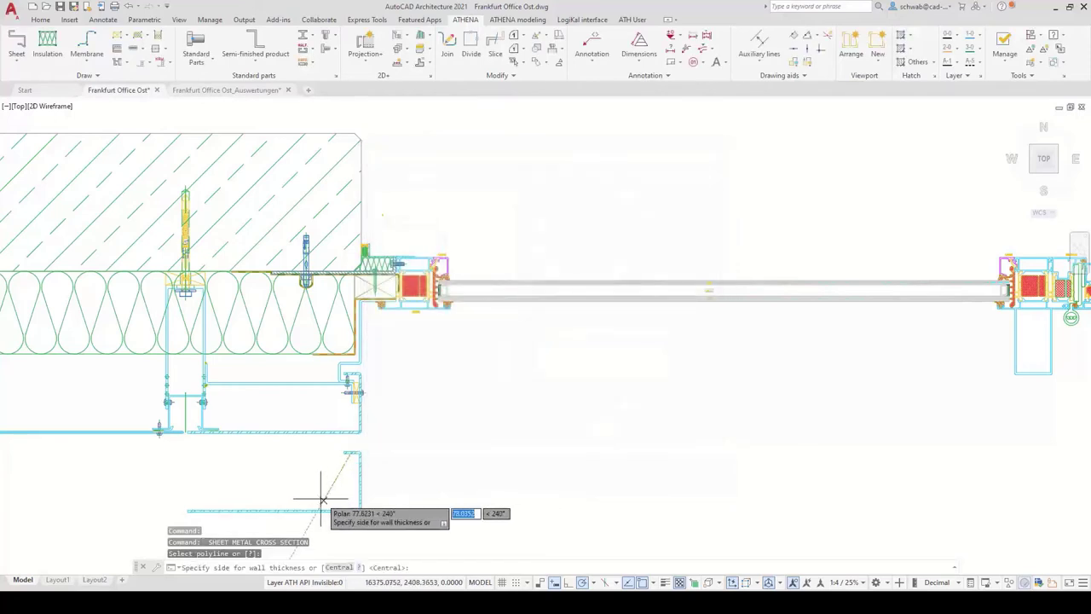
{"action": "left_click", "coordinate": [326, 503]}
Step: Shorten both free ends of the new inner sheet section by 2 mm each
{"action": "scroll", "coordinate": [341, 475], "scroll_direction": "up", "scroll_amount": 4}
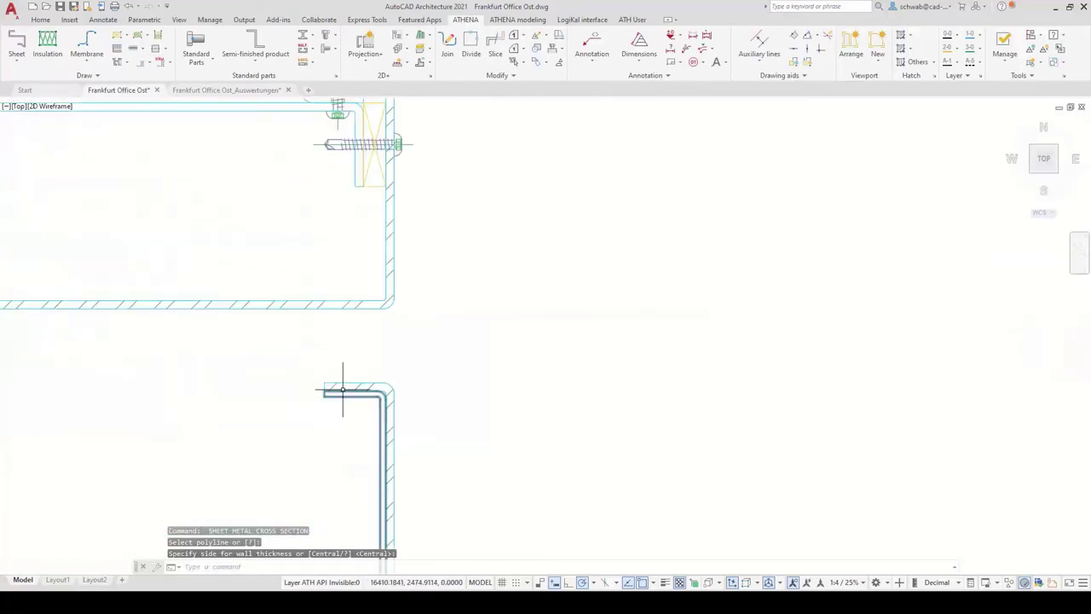
{"action": "left_click", "coordinate": [341, 389]}
{"action": "left_click", "coordinate": [325, 390]}
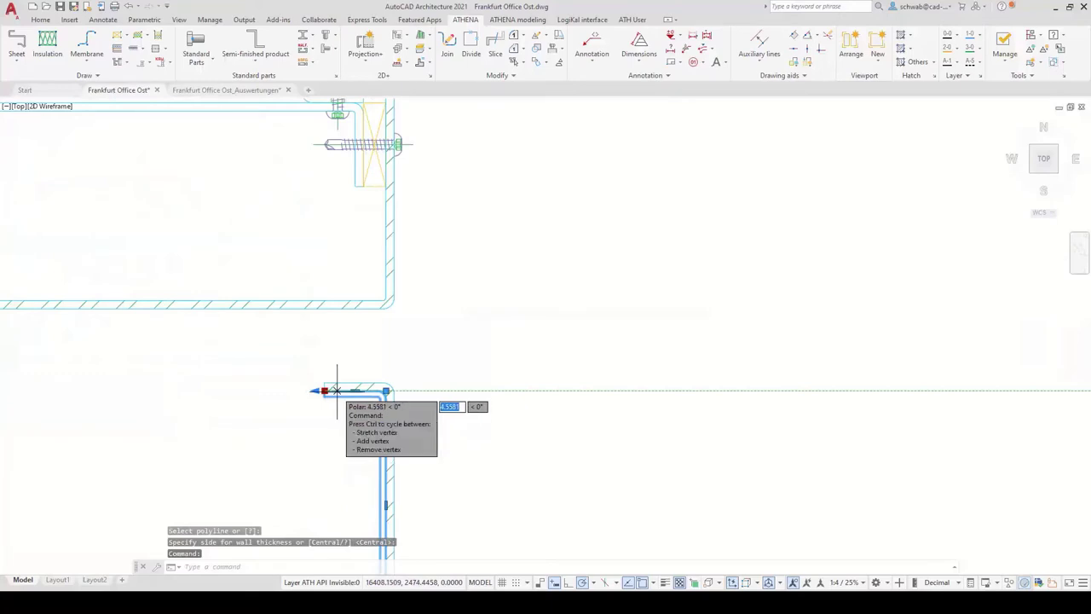
{"action": "key", "text": "Return"}
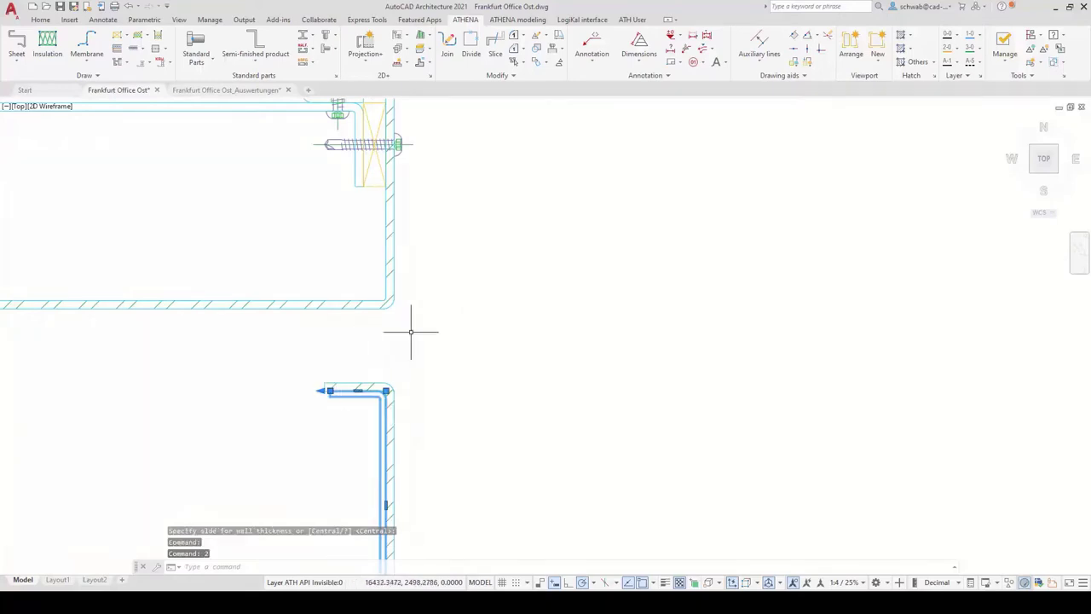
{"action": "scroll", "coordinate": [415, 341], "scroll_direction": "down", "scroll_amount": 3}
{"action": "key", "text": "Escape"}
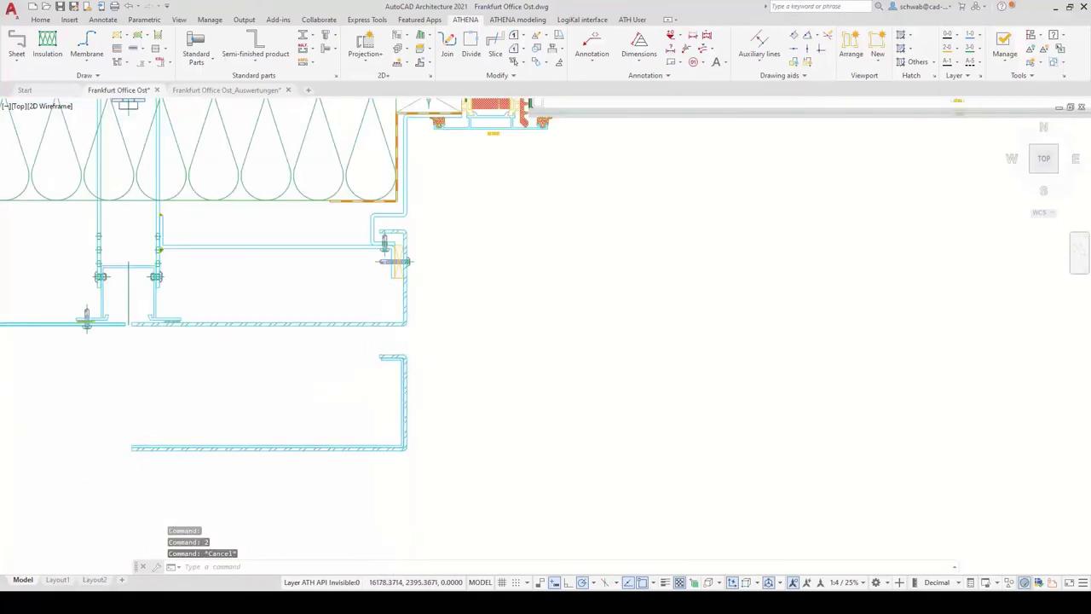
{"action": "left_click", "coordinate": [135, 447]}
{"action": "left_click", "coordinate": [134, 446]}
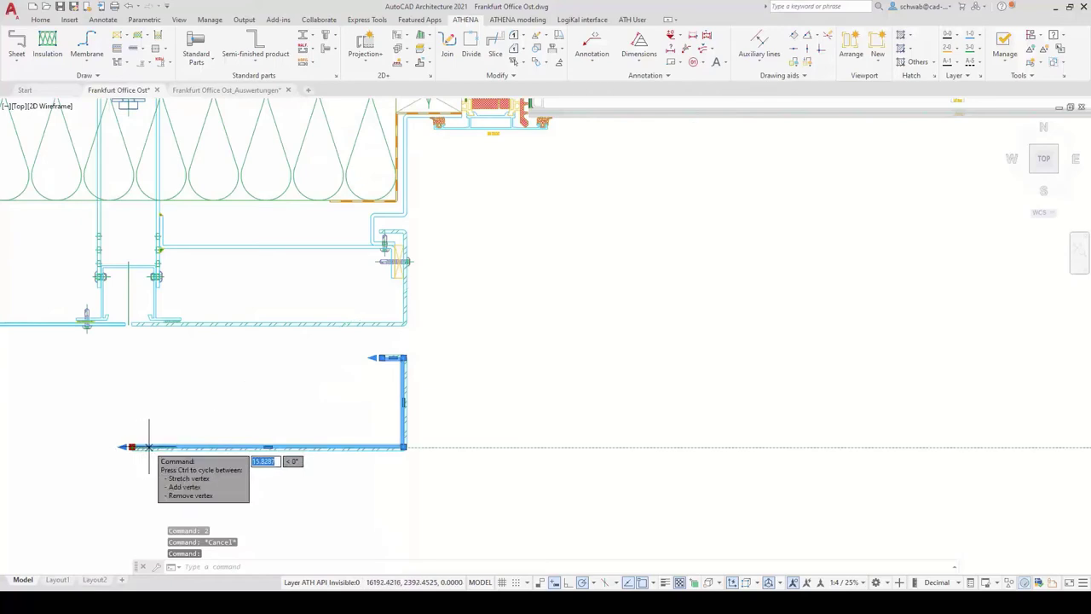
{"action": "key", "text": "Escape"}
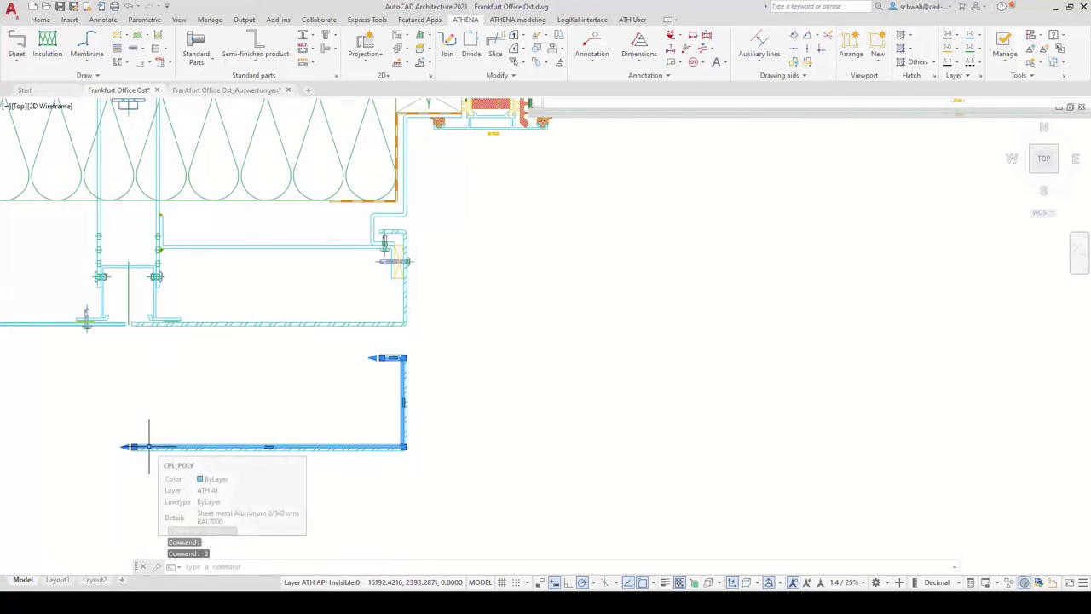
{"action": "key", "text": "Escape"}
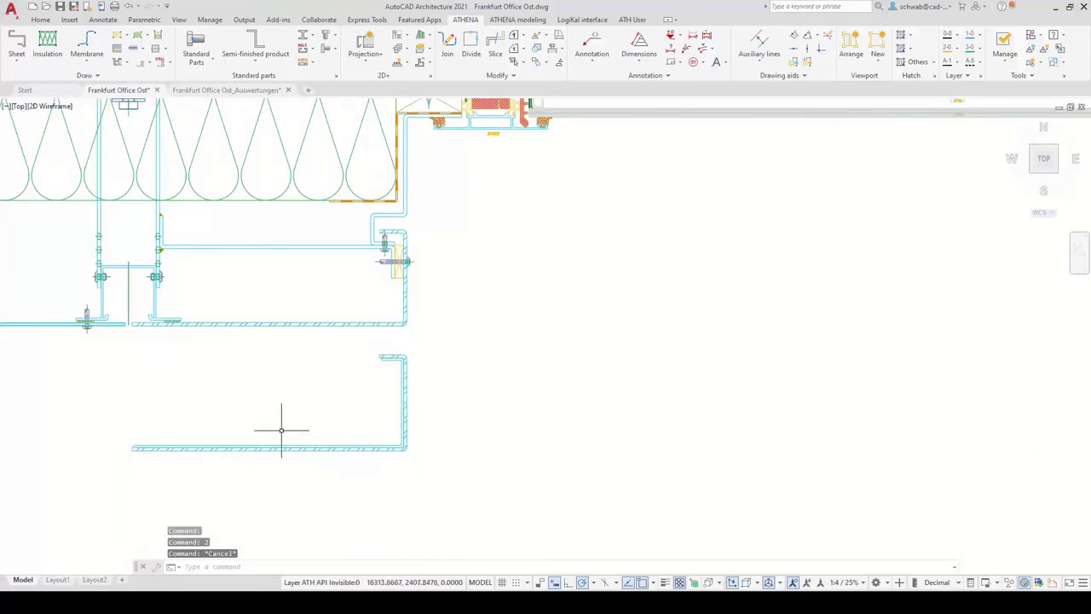
Step: Reset the sheet cross-section projection and define it from the new 2 mm inner sheet, with its base point at the jamb sheet's outer corner
{"action": "middle_click_drag", "start_coordinate": [312, 420], "coordinate": [358, 401]}
{"action": "left_click", "coordinate": [365, 42]}
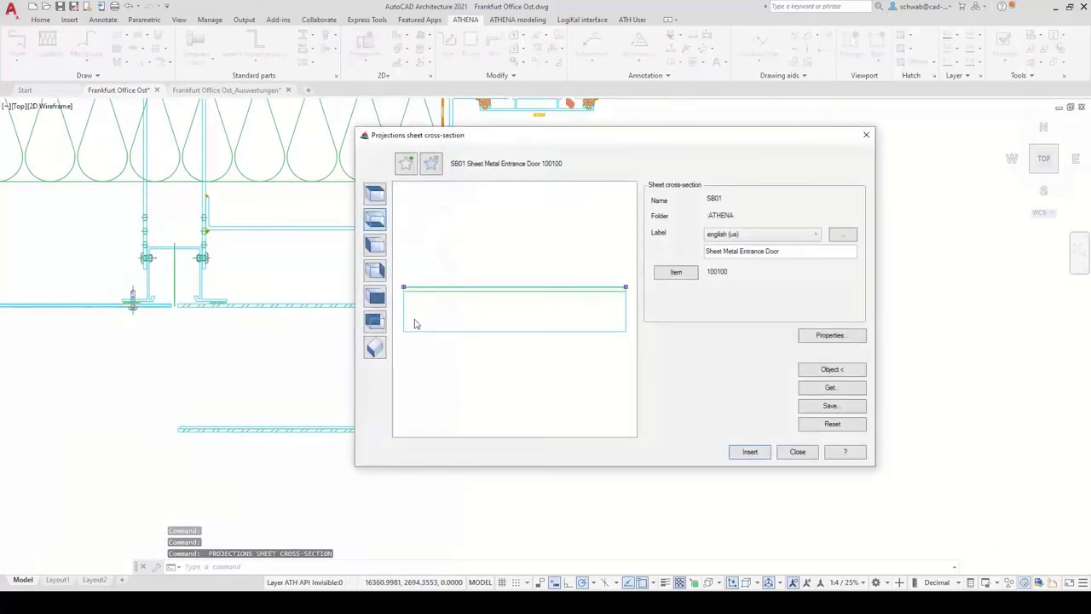
{"action": "left_click", "coordinate": [819, 424]}
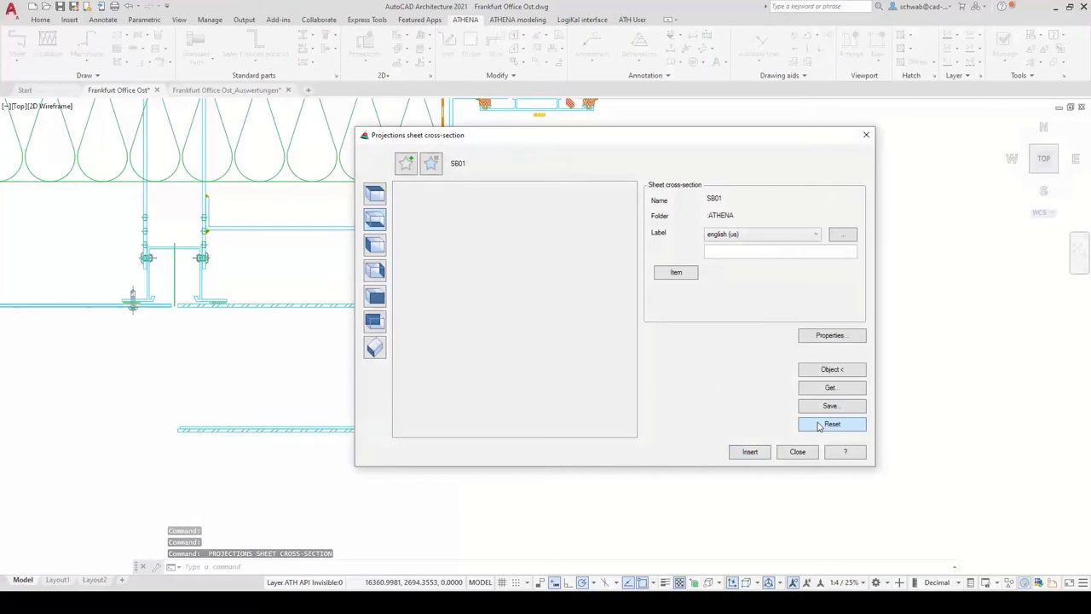
{"action": "left_click", "coordinate": [817, 370]}
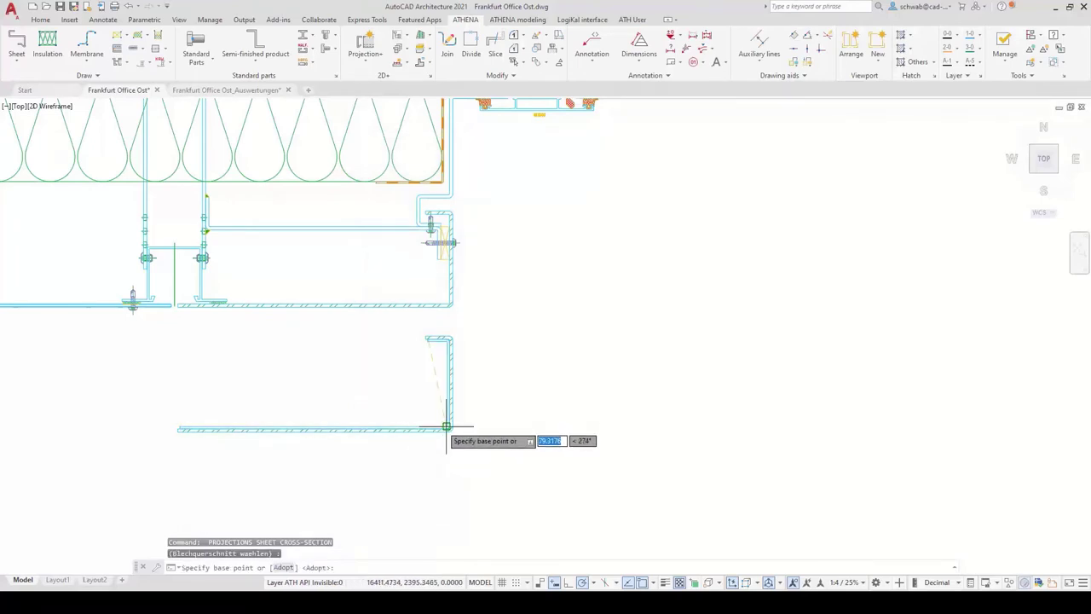
{"action": "scroll", "coordinate": [446, 423], "scroll_direction": "up", "scroll_amount": 5}
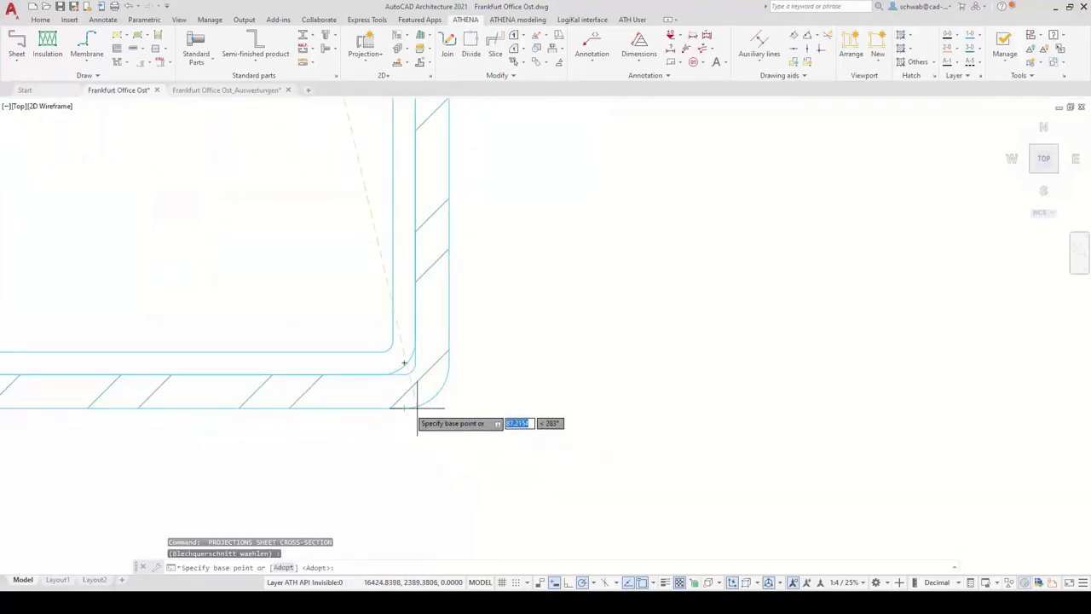
{"action": "left_click", "coordinate": [449, 408]}
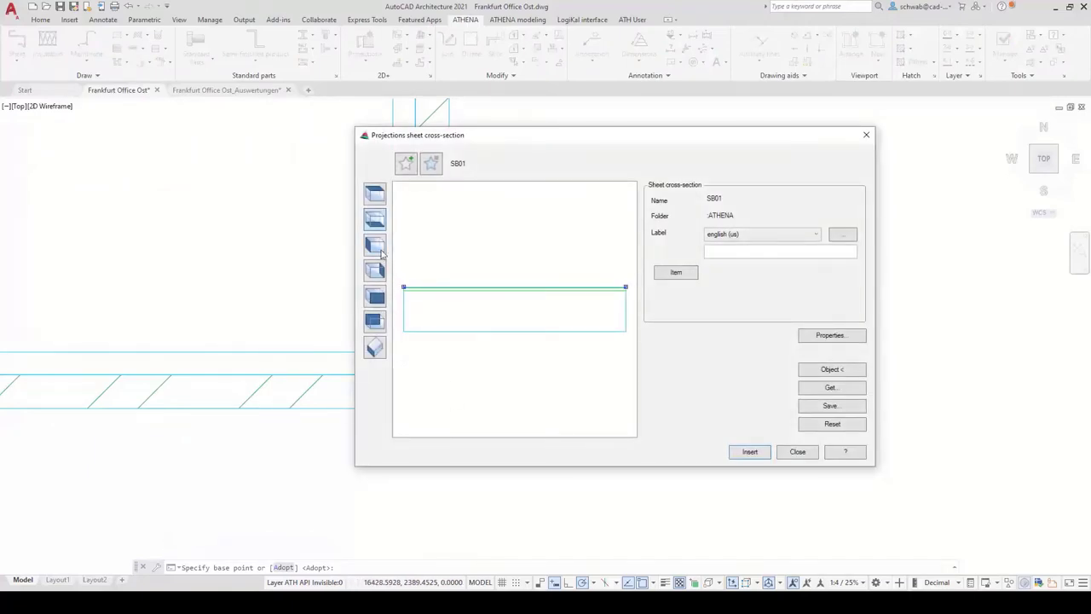
Step: Label the cross-section Sheet Metall Butt Joint, assign item 100101, save it as a favourite and finish the definition without inserting a projection
{"action": "left_click", "coordinate": [370, 197]}
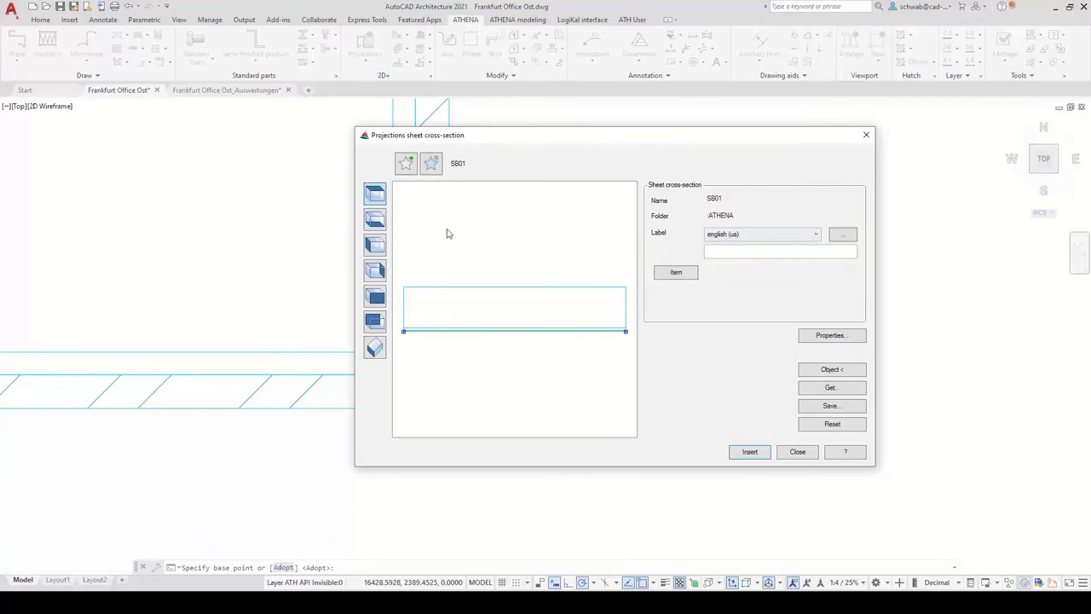
{"action": "left_click", "coordinate": [376, 222]}
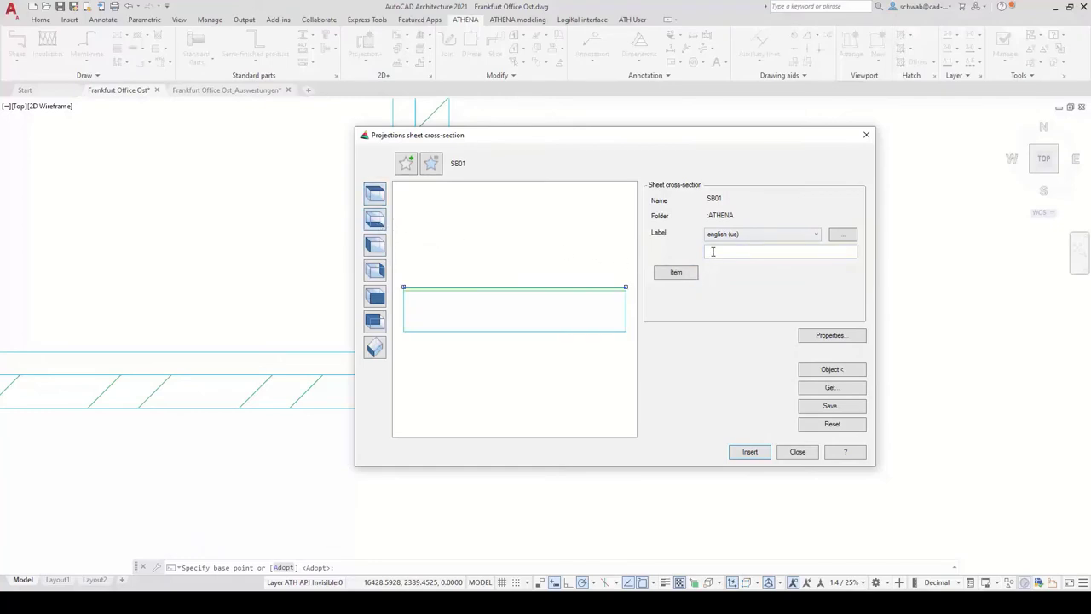
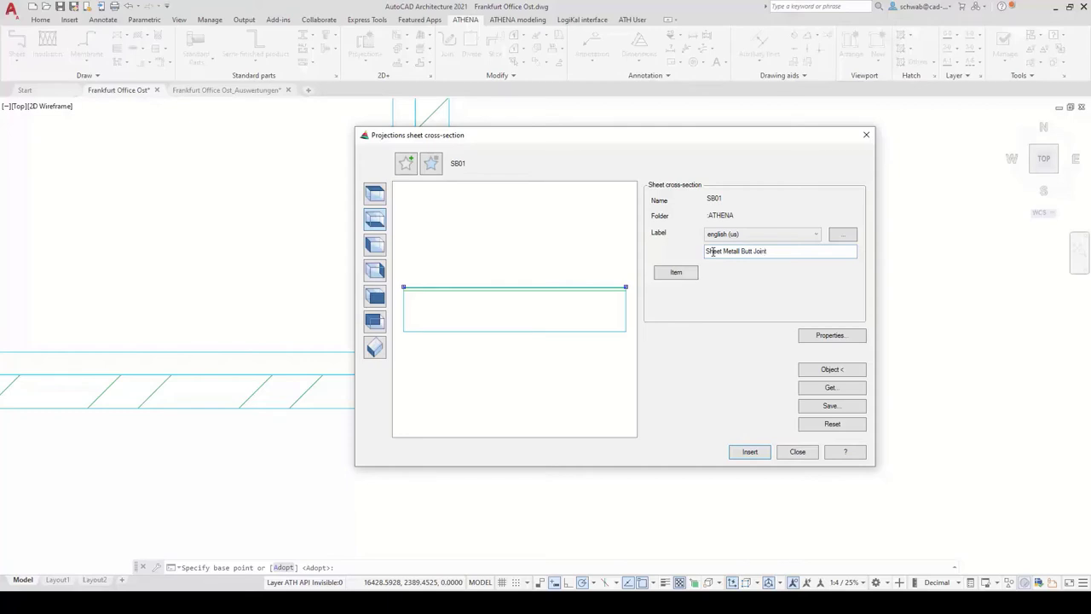
{"action": "left_click", "coordinate": [676, 273]}
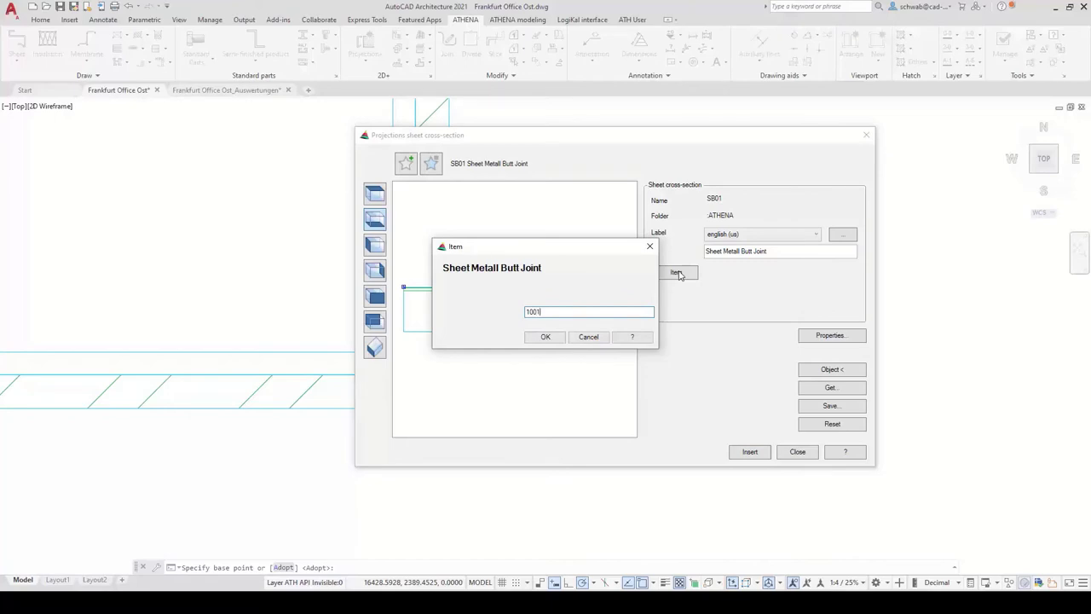
{"action": "left_click", "coordinate": [543, 337]}
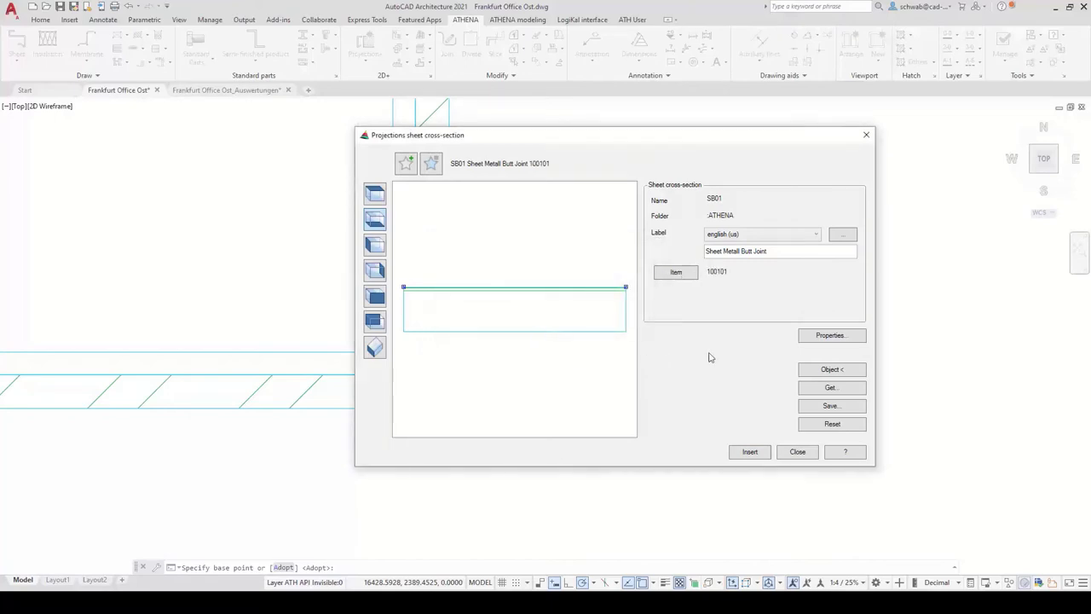
{"action": "left_click", "coordinate": [404, 163]}
{"action": "left_click", "coordinate": [571, 326]}
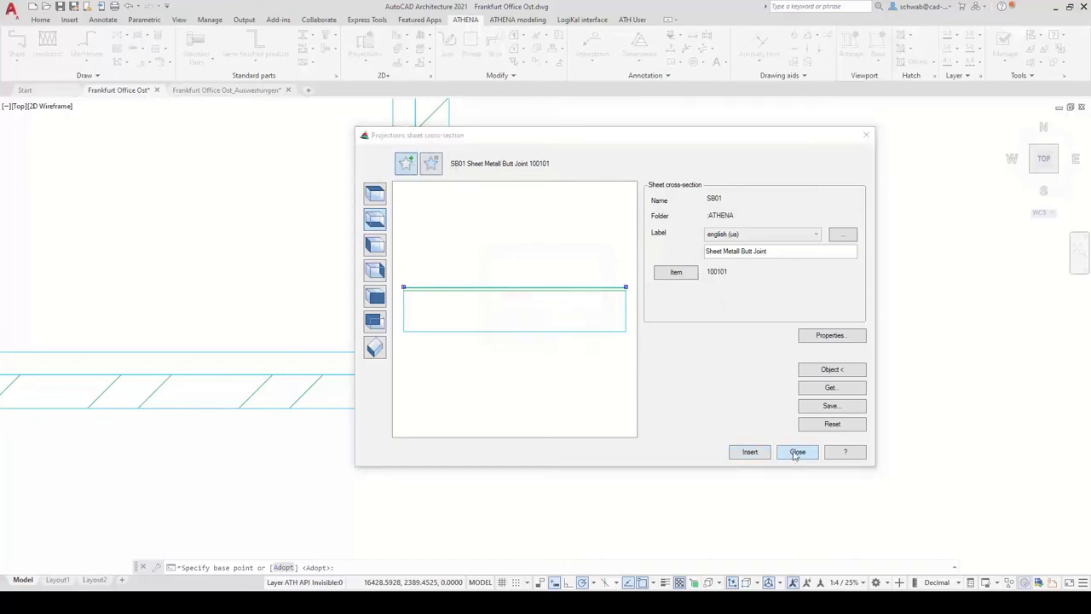
{"action": "left_click", "coordinate": [796, 453]}
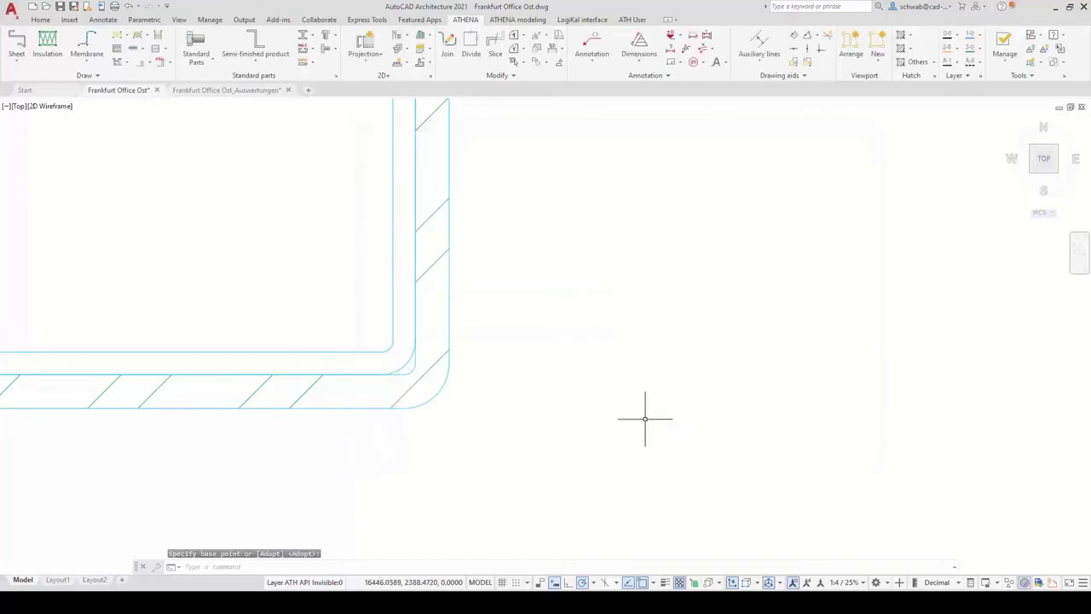
Step: Add a bar break at the middle of the horizontal surround sheet above the entrance door and open the break's details
{"action": "scroll", "coordinate": [631, 324], "scroll_direction": "up", "scroll_amount": 3}
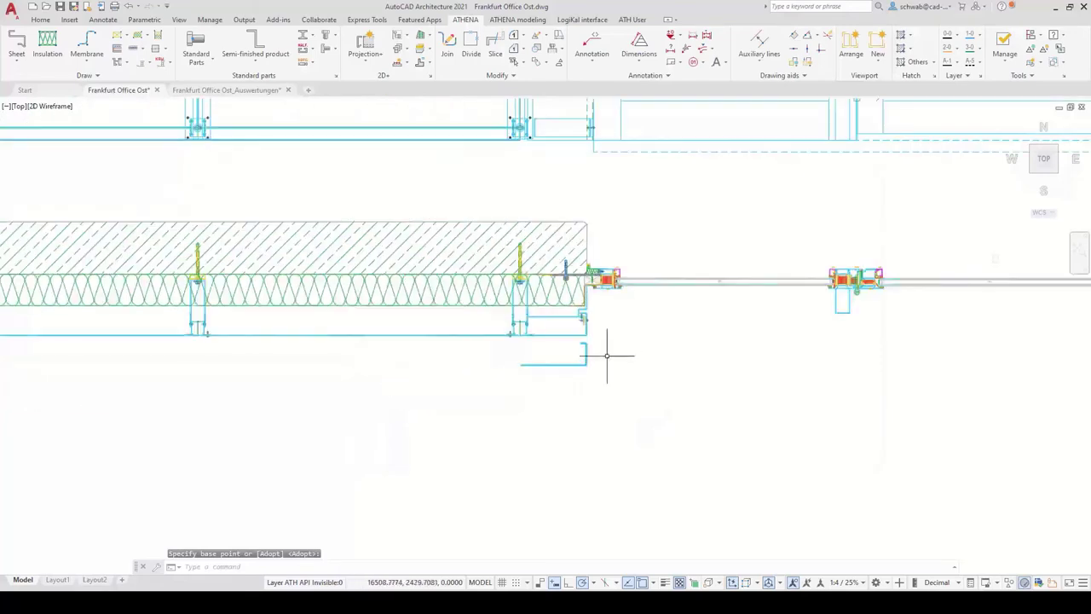
{"action": "middle_click_drag", "start_coordinate": [730, 319], "coordinate": [389, 505]}
{"action": "scroll", "coordinate": [389, 506], "scroll_direction": "down", "scroll_amount": 5}
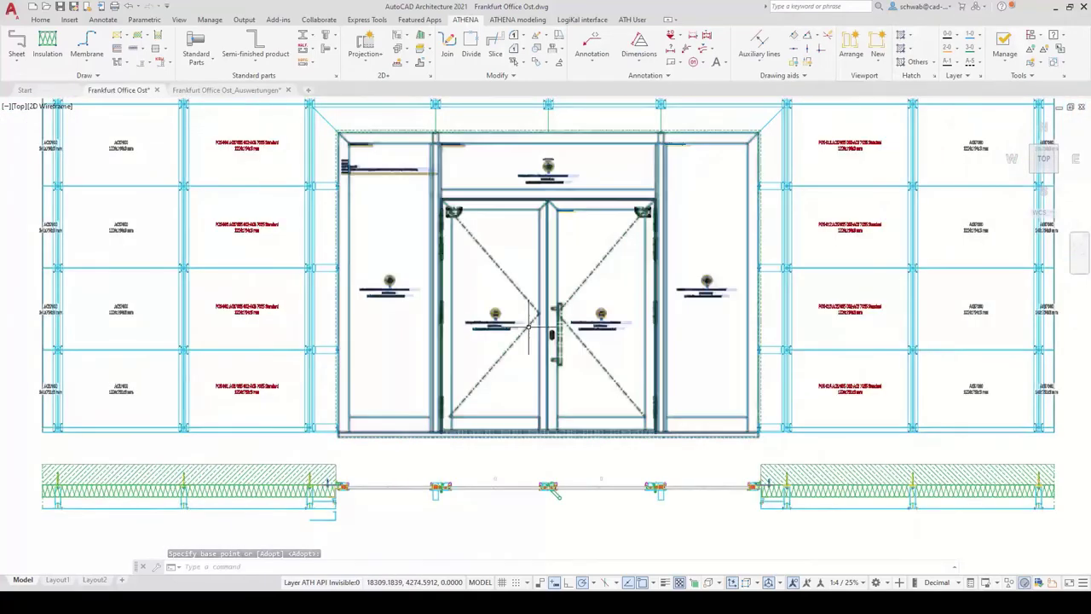
{"action": "scroll", "coordinate": [529, 358], "scroll_direction": "up", "scroll_amount": 2}
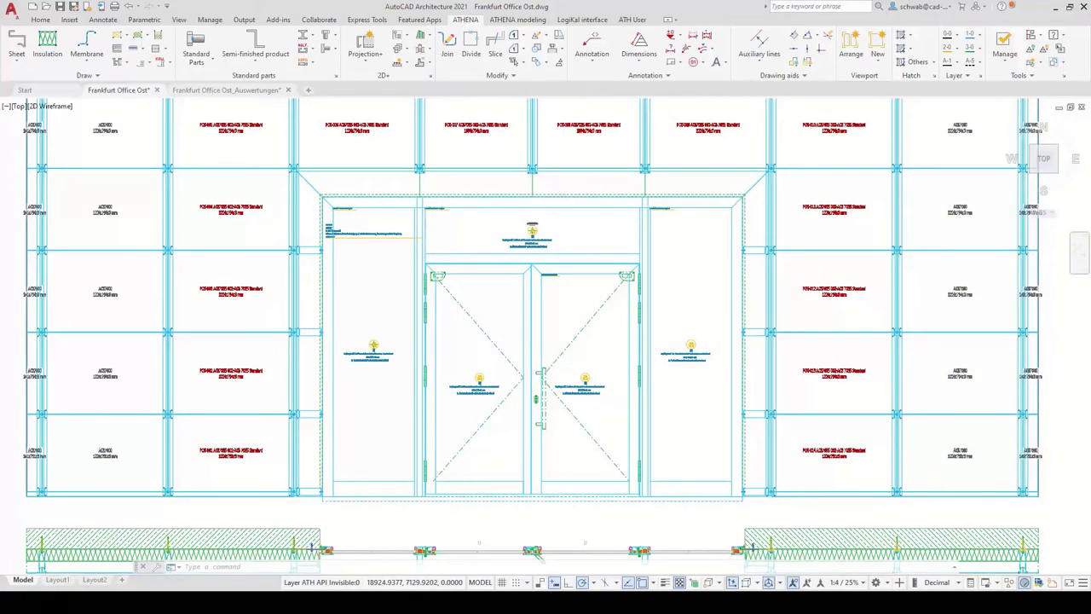
{"action": "left_click", "coordinate": [426, 49]}
{"action": "left_click", "coordinate": [505, 195]}
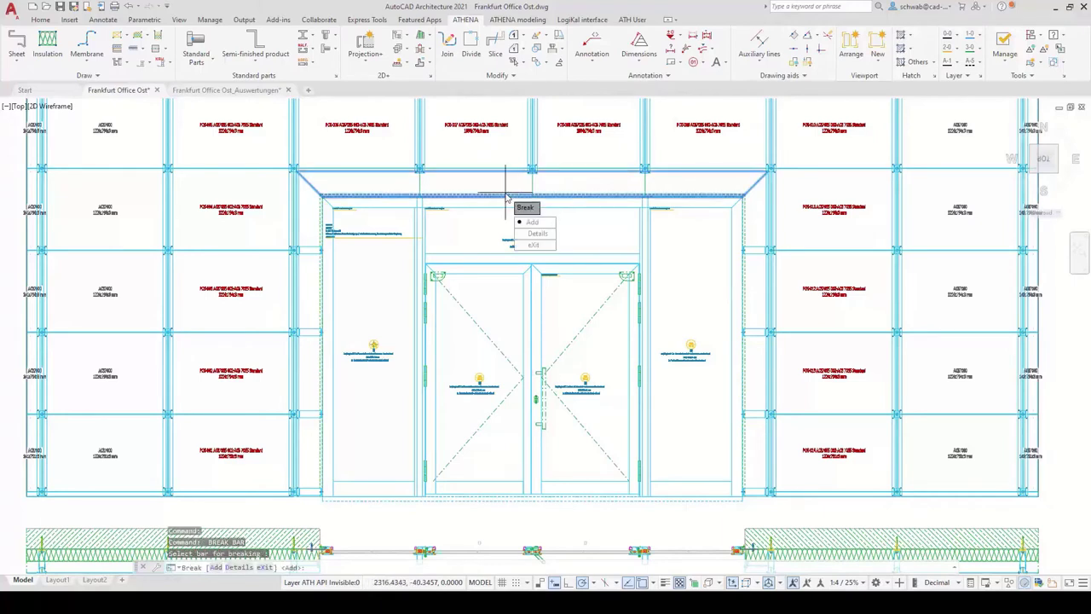
{"action": "left_click", "coordinate": [543, 225]}
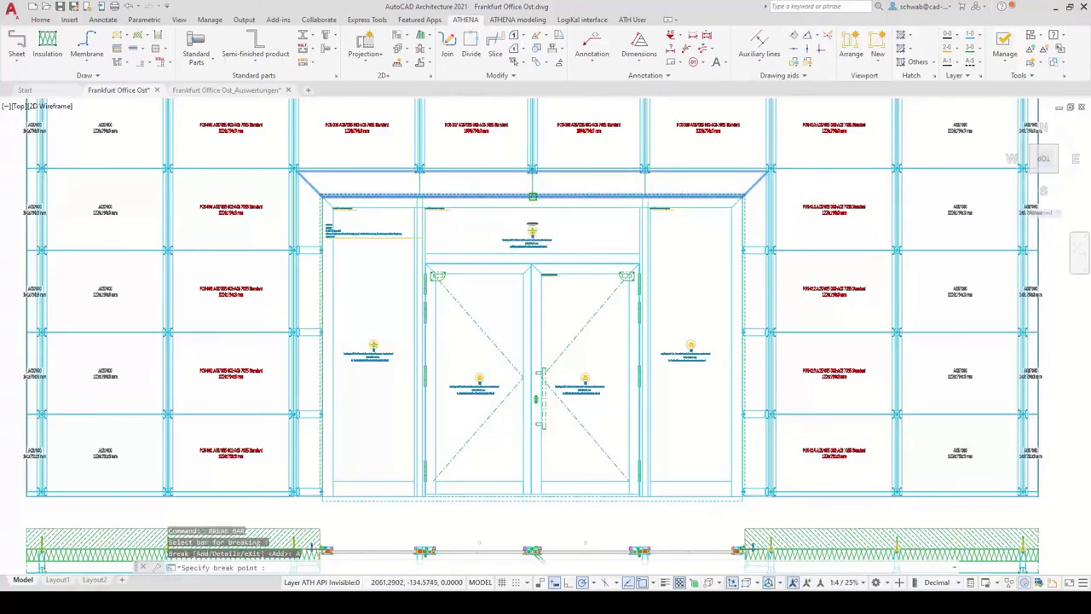
{"action": "left_click", "coordinate": [531, 184]}
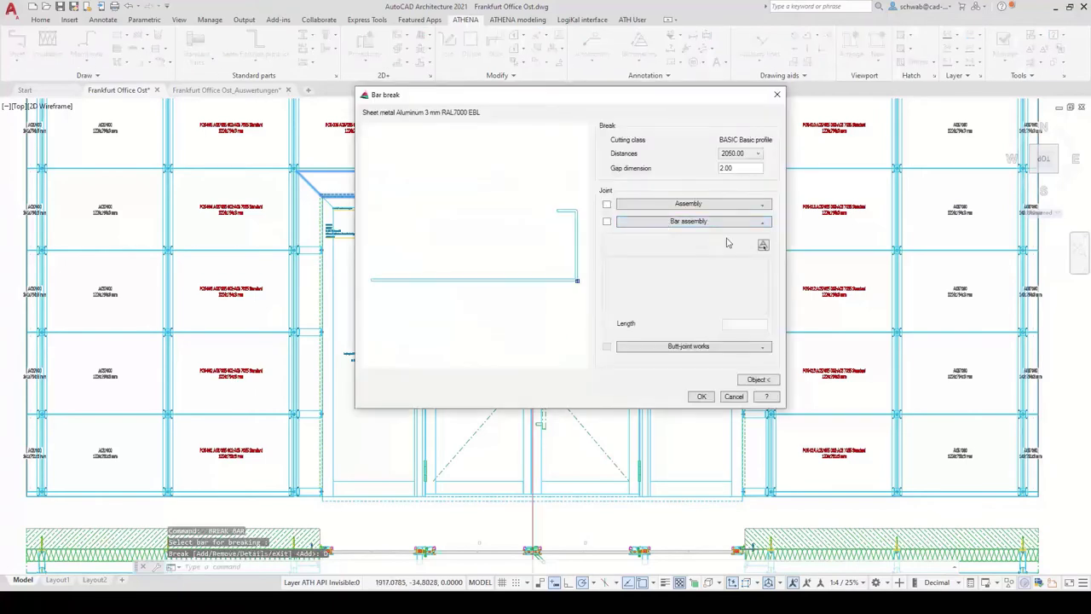
Step: Assign the 2 mm inner sheet from the copied jamb section as the bar assembly for the break's joint
{"action": "left_click", "coordinate": [765, 246]}
{"action": "scroll", "coordinate": [772, 256], "scroll_direction": "down", "scroll_amount": 2}
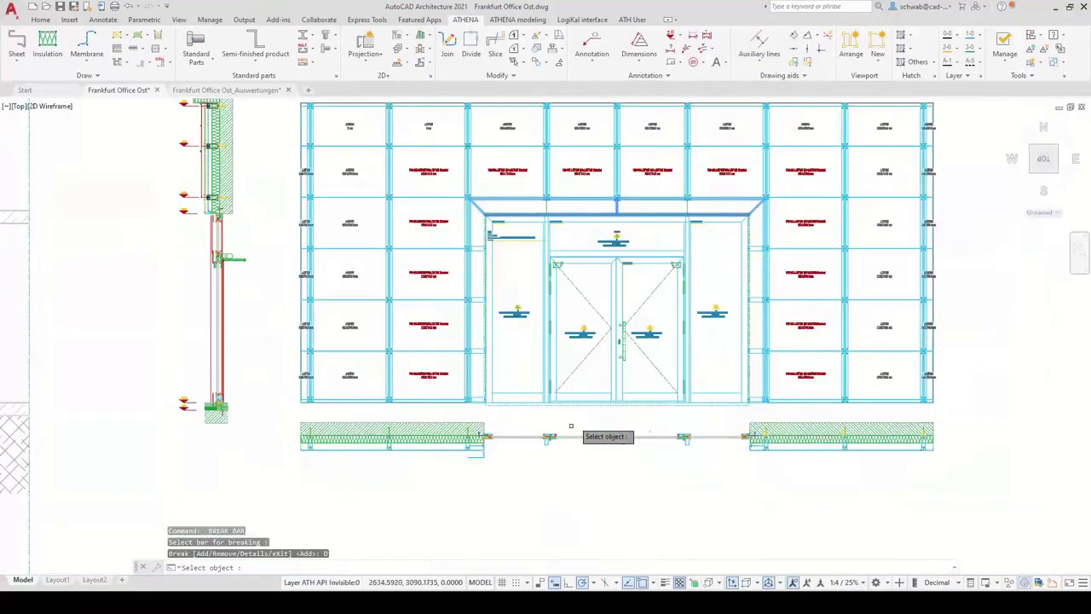
{"action": "scroll", "coordinate": [486, 464], "scroll_direction": "up", "scroll_amount": 5}
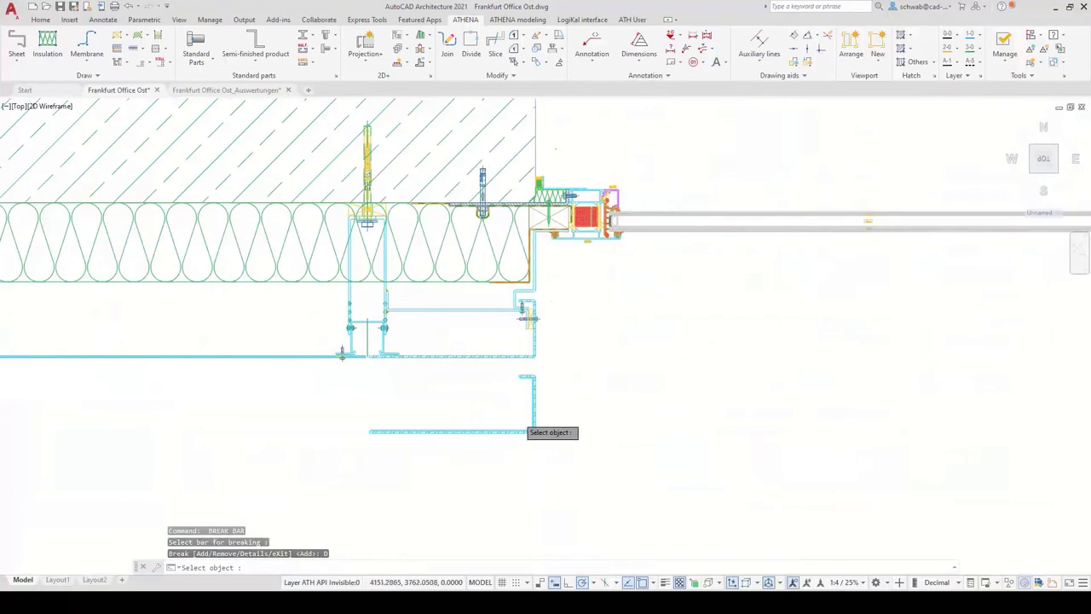
{"action": "scroll", "coordinate": [529, 426], "scroll_direction": "up", "scroll_amount": 2}
{"action": "left_click", "coordinate": [533, 316]}
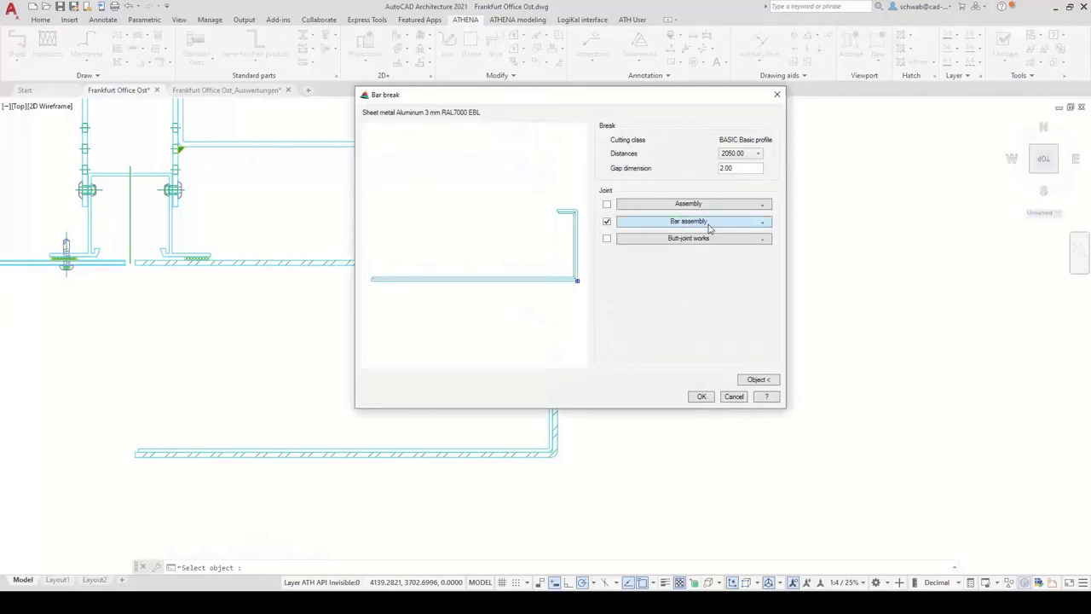
Step: Accept the joint sheet's length of 200 mm with the 2 mm gap for the break, and finish breaking the bar
{"action": "left_click", "coordinate": [708, 225]}
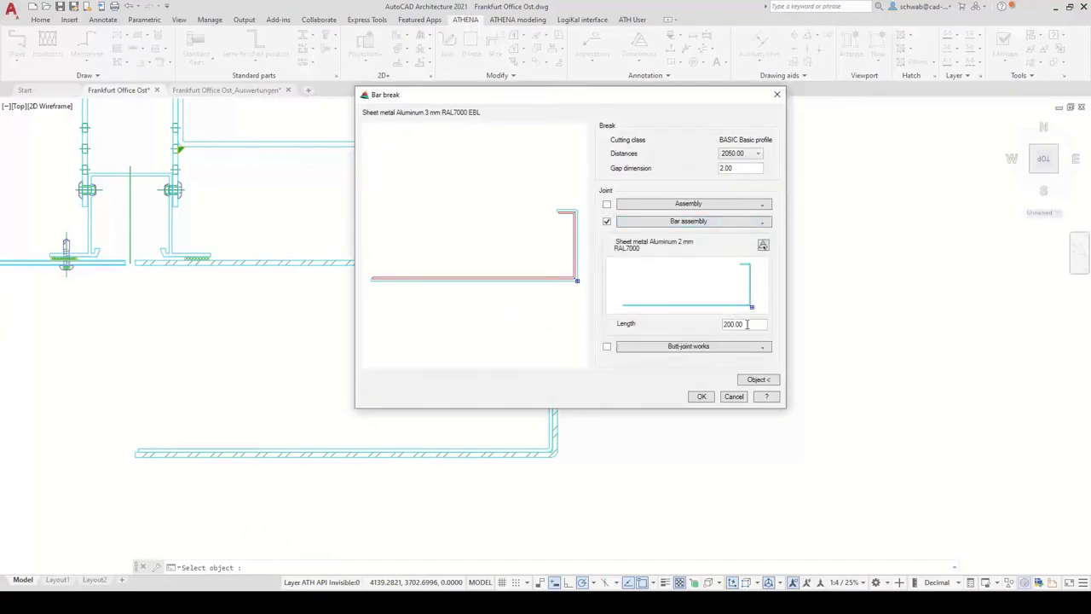
{"action": "left_click", "coordinate": [701, 396]}
{"action": "scroll", "coordinate": [471, 424], "scroll_direction": "down", "scroll_amount": 5}
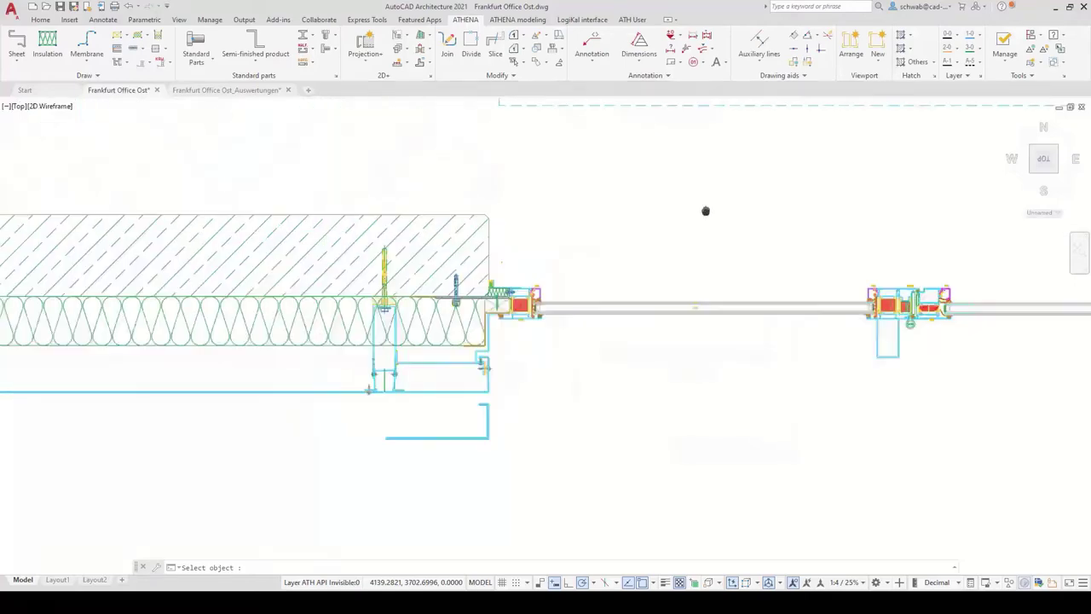
{"action": "middle_click_drag", "start_coordinate": [705, 209], "coordinate": [358, 477]}
{"action": "scroll", "coordinate": [452, 480], "scroll_direction": "down", "scroll_amount": 2}
{"action": "mouse_move", "coordinate": [610, 283]}
{"action": "middle_mouse_down"}
{"action": "mouse_move", "coordinate": [551, 446]}
{"action": "mouse_move", "coordinate": [532, 546]}
{"action": "middle_mouse_up"}
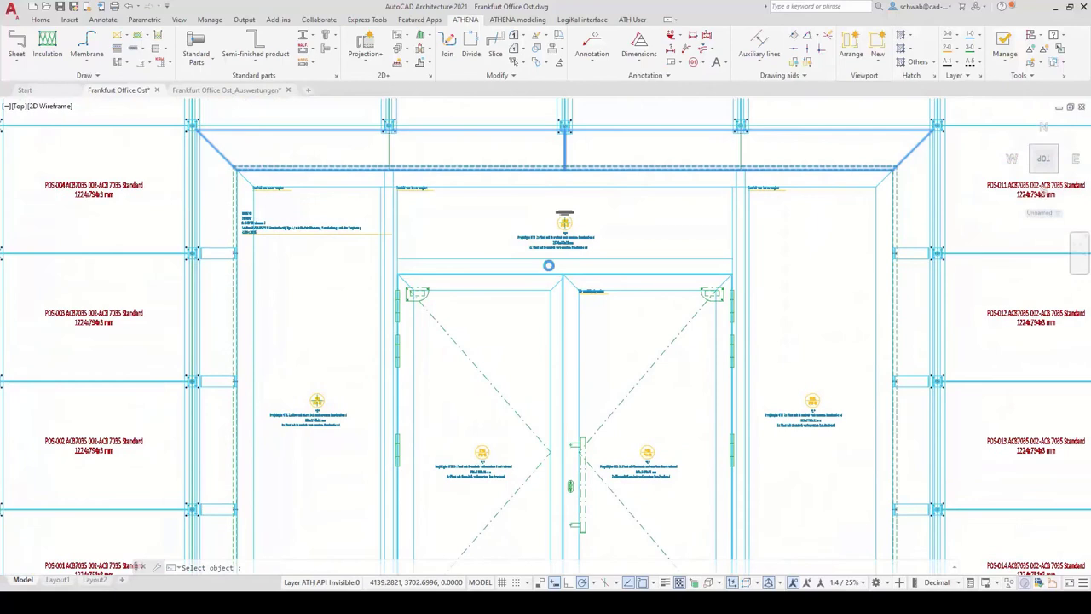
{"action": "left_click", "coordinate": [583, 149]}
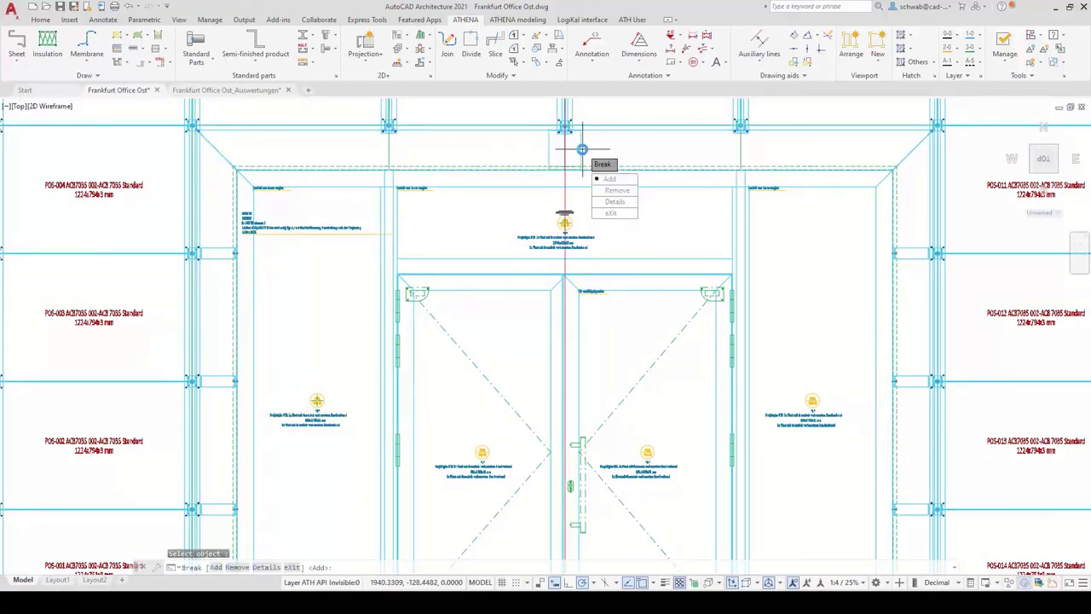
{"action": "type", "text": "x"}
{"action": "key", "text": "Return"}
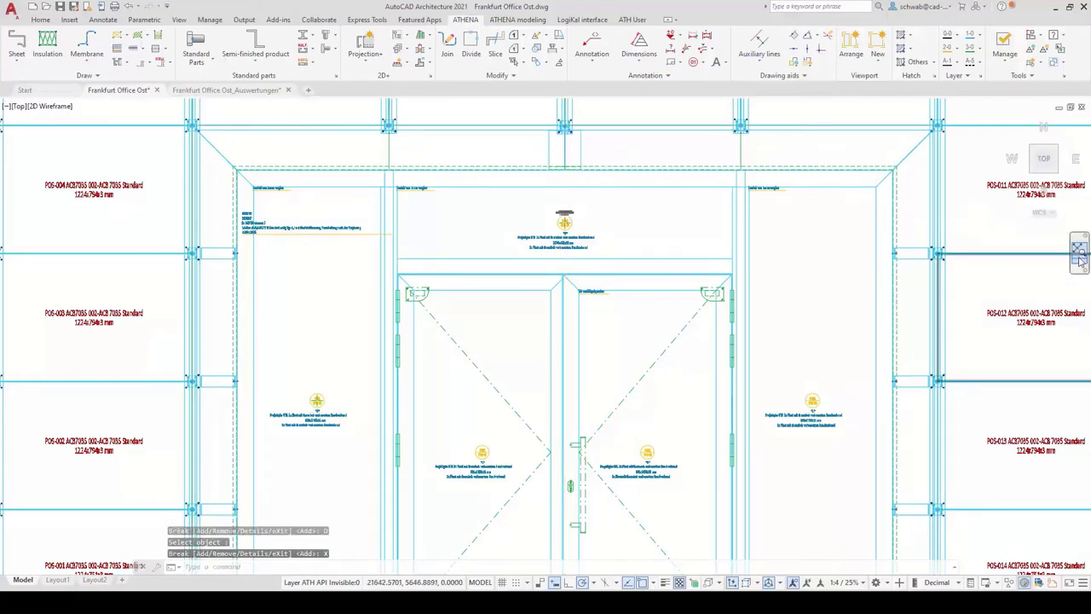
Step: Examine the finished butt joint and its backing sheet in the surround above the entrance door, starting from the whole drawing's extents
{"action": "left_click", "coordinate": [1080, 260]}
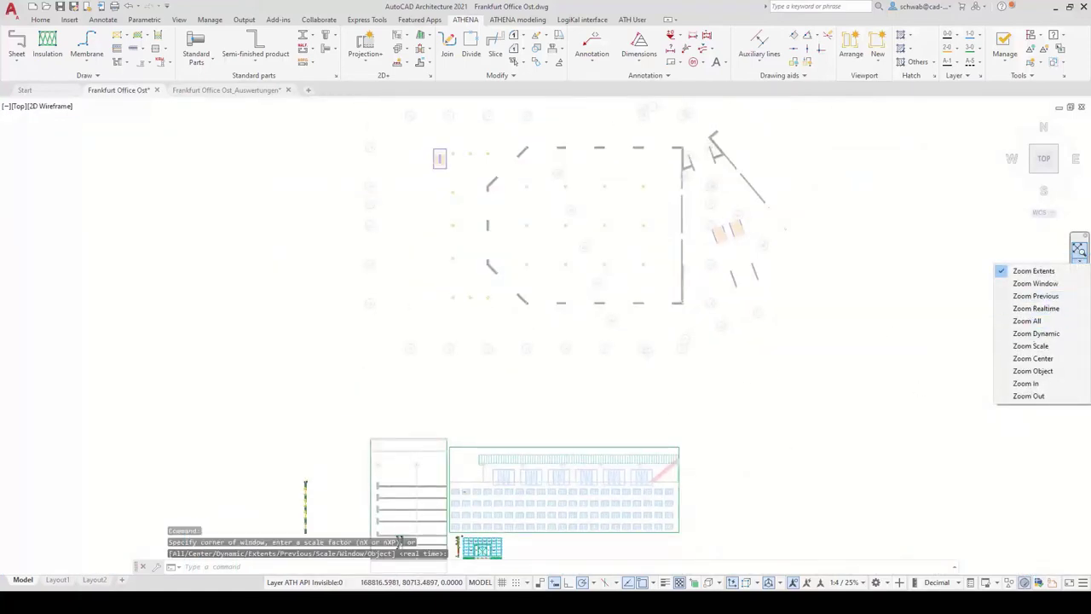
{"action": "scroll", "coordinate": [480, 546], "scroll_direction": "up", "scroll_amount": 4}
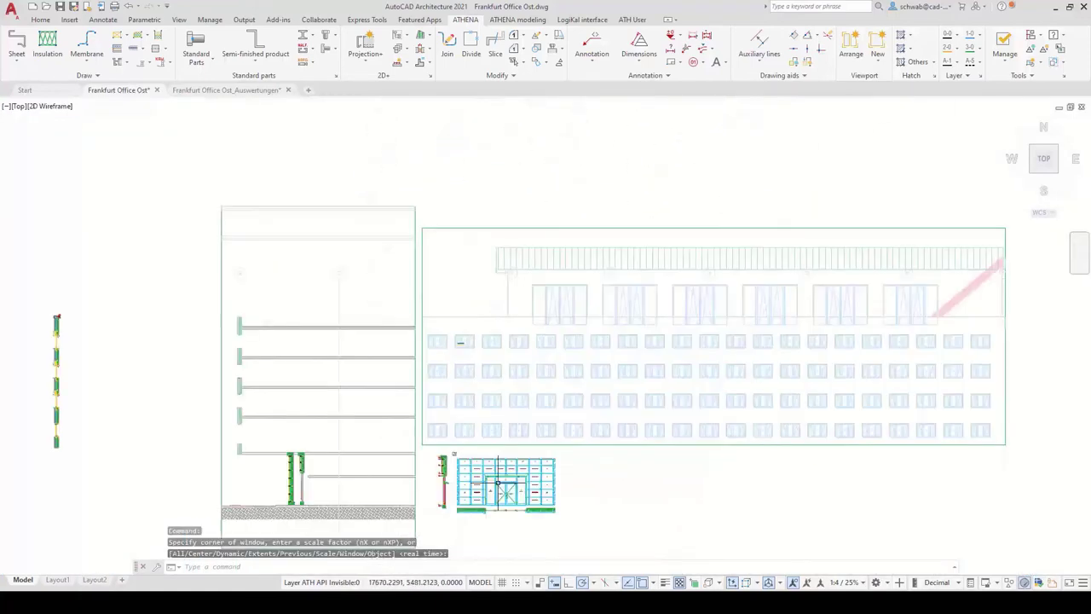
{"action": "scroll", "coordinate": [499, 484], "scroll_direction": "up", "scroll_amount": 4}
{"action": "scroll", "coordinate": [522, 456], "scroll_direction": "up", "scroll_amount": 4}
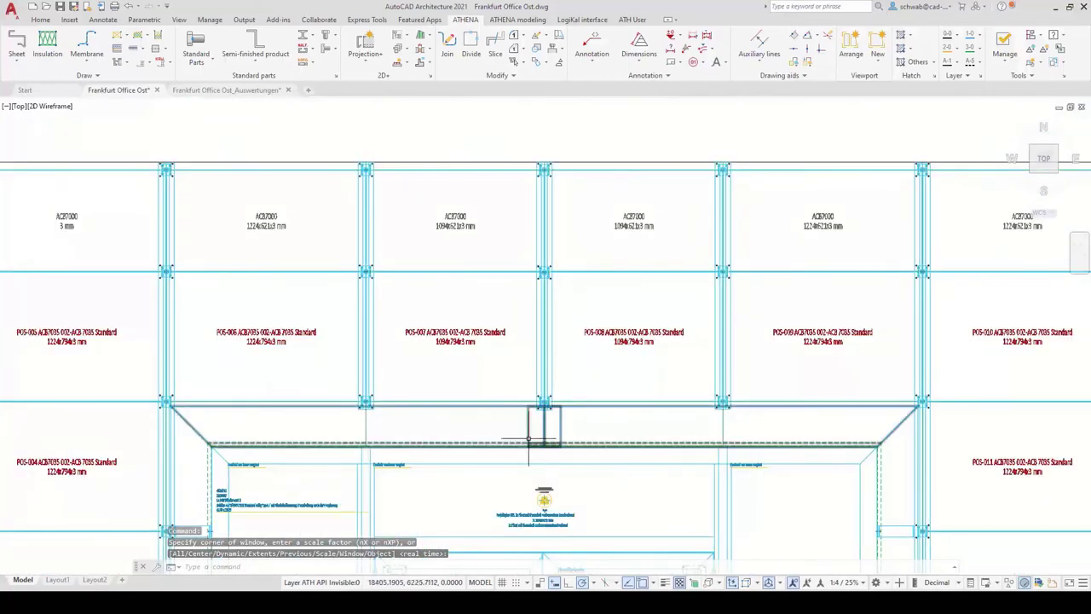
{"action": "scroll", "coordinate": [529, 440], "scroll_direction": "up", "scroll_amount": 6}
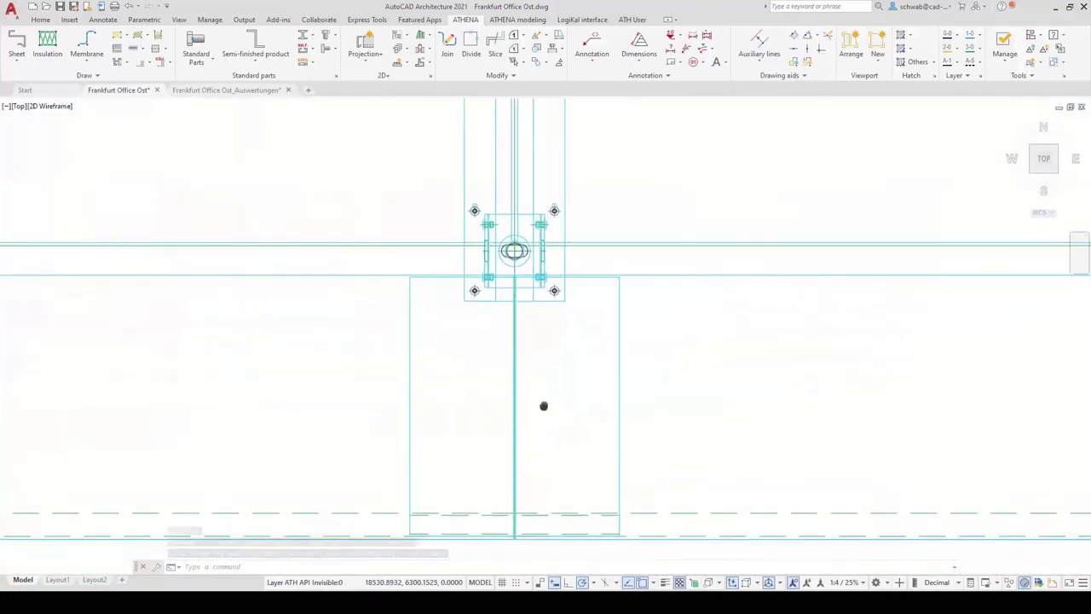
{"action": "middle_click_drag", "start_coordinate": [544, 405], "coordinate": [559, 363]}
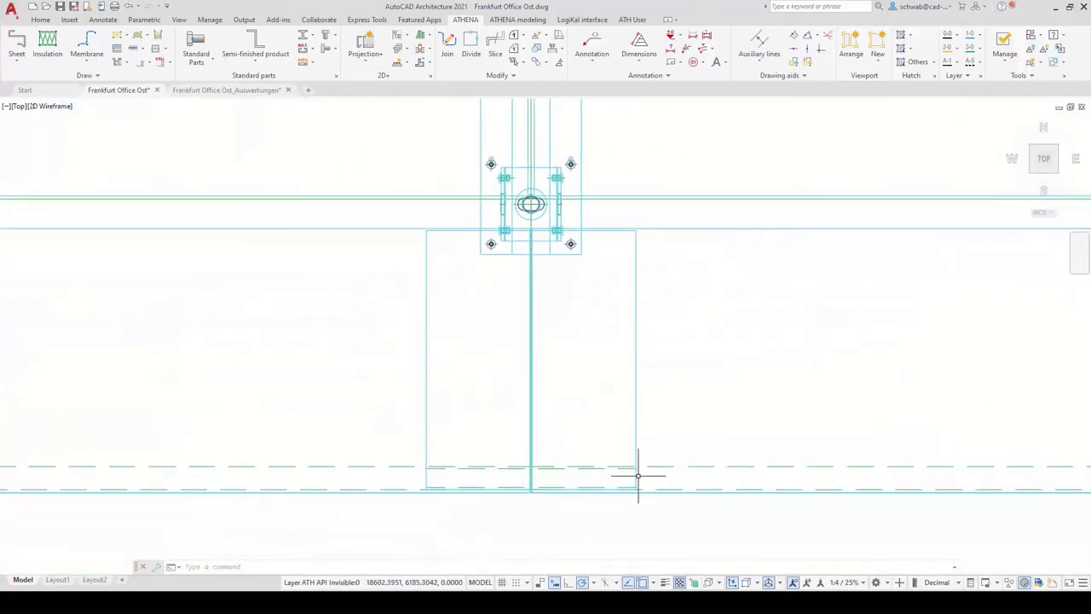
{"action": "scroll", "coordinate": [614, 394], "scroll_direction": "down", "scroll_amount": 8}
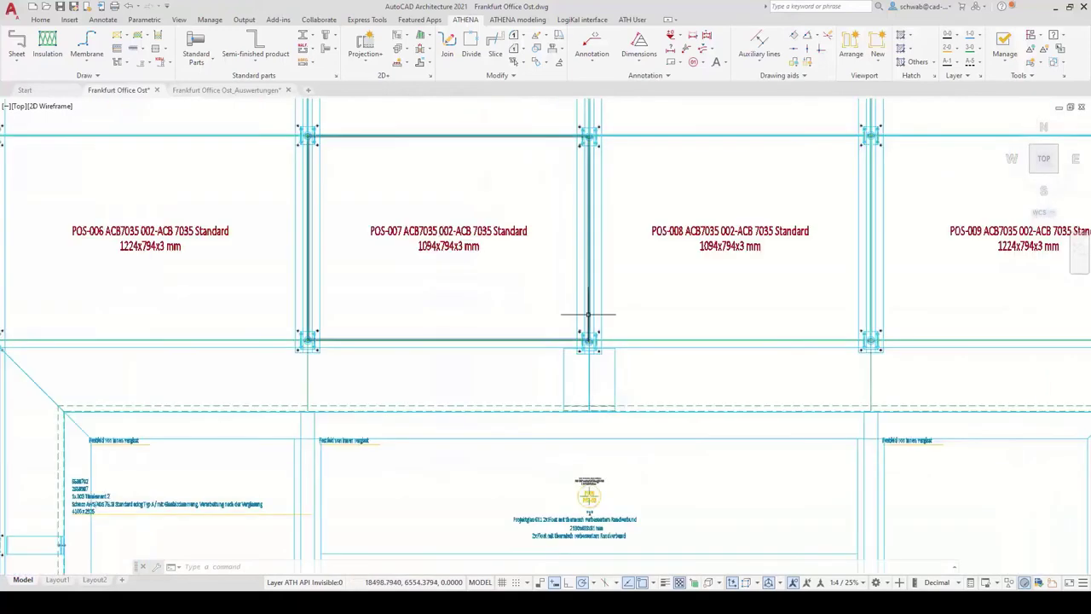
{"action": "scroll", "coordinate": [601, 383], "scroll_direction": "down", "scroll_amount": 6}
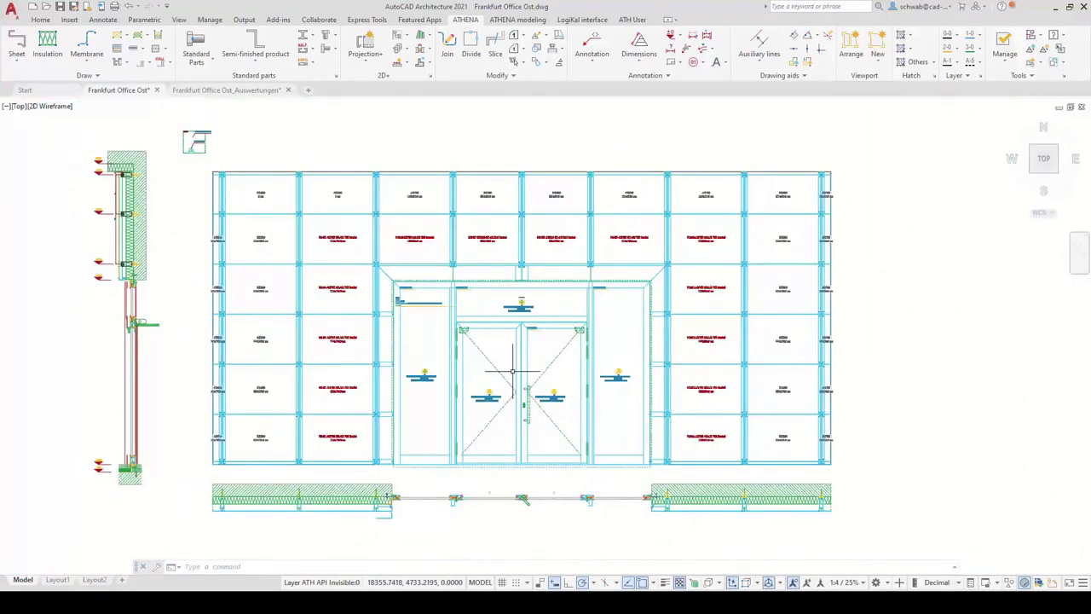
Step: Examine the hat profile in the Profiles frame above the facade elevation using a zoom window
{"action": "left_click", "coordinate": [1080, 260]}
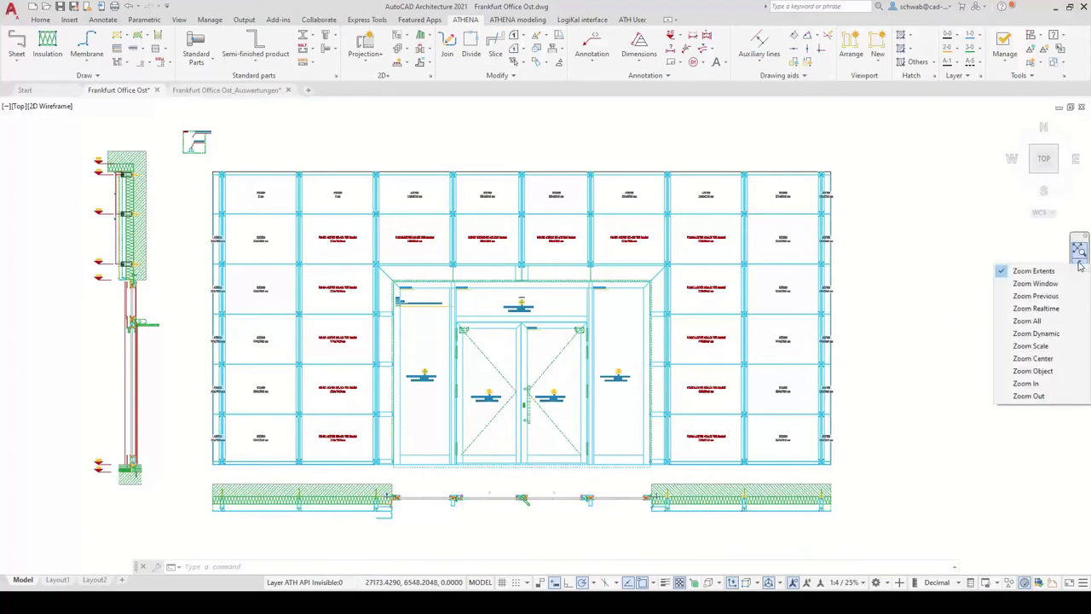
{"action": "left_click", "coordinate": [1036, 285]}
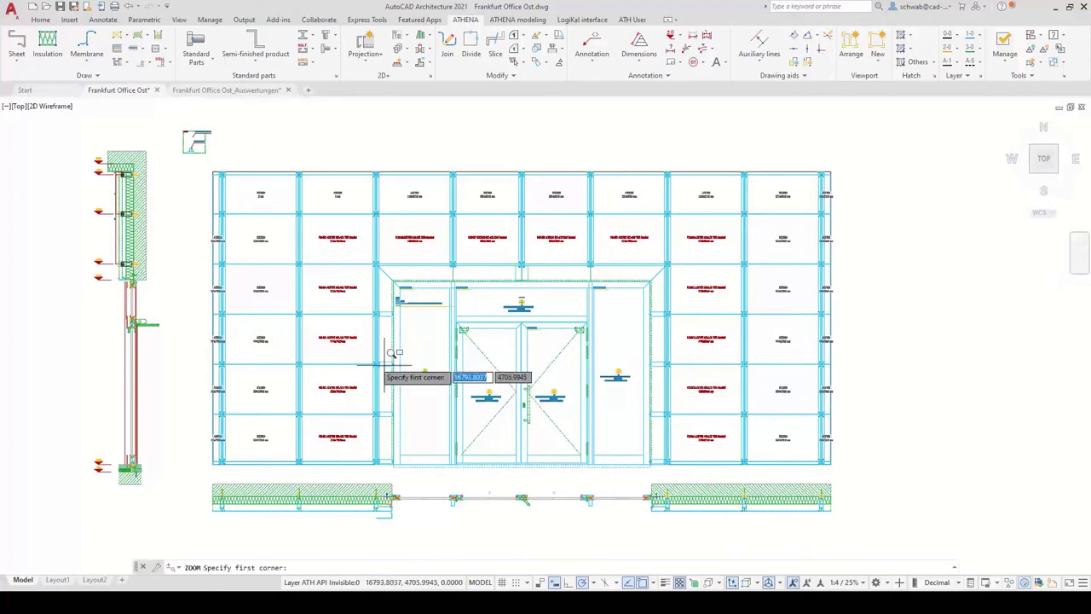
{"action": "left_click", "coordinate": [179, 127]}
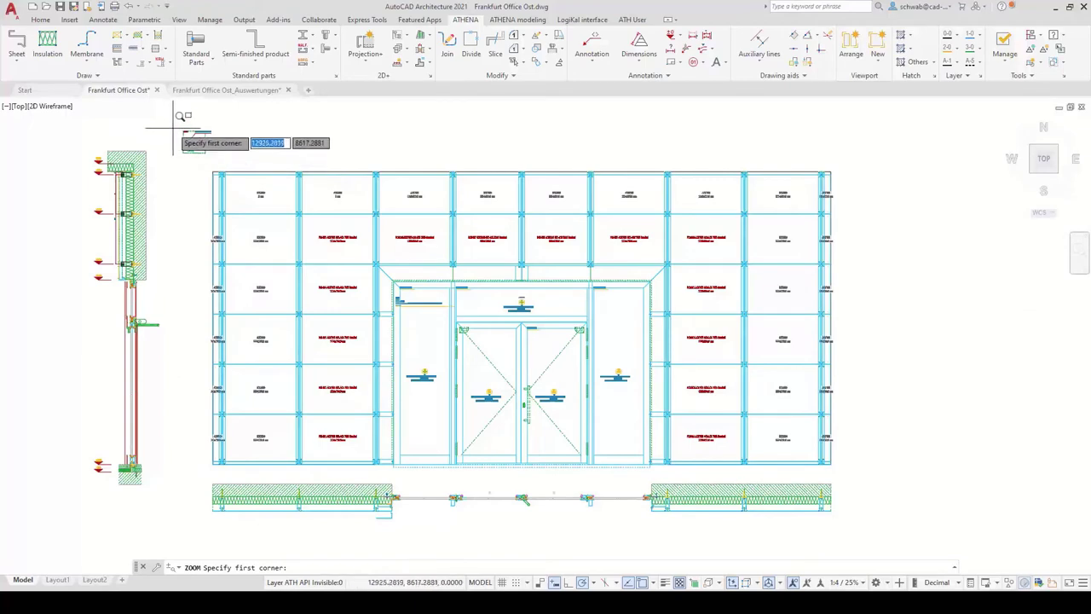
{"action": "left_click", "coordinate": [218, 155]}
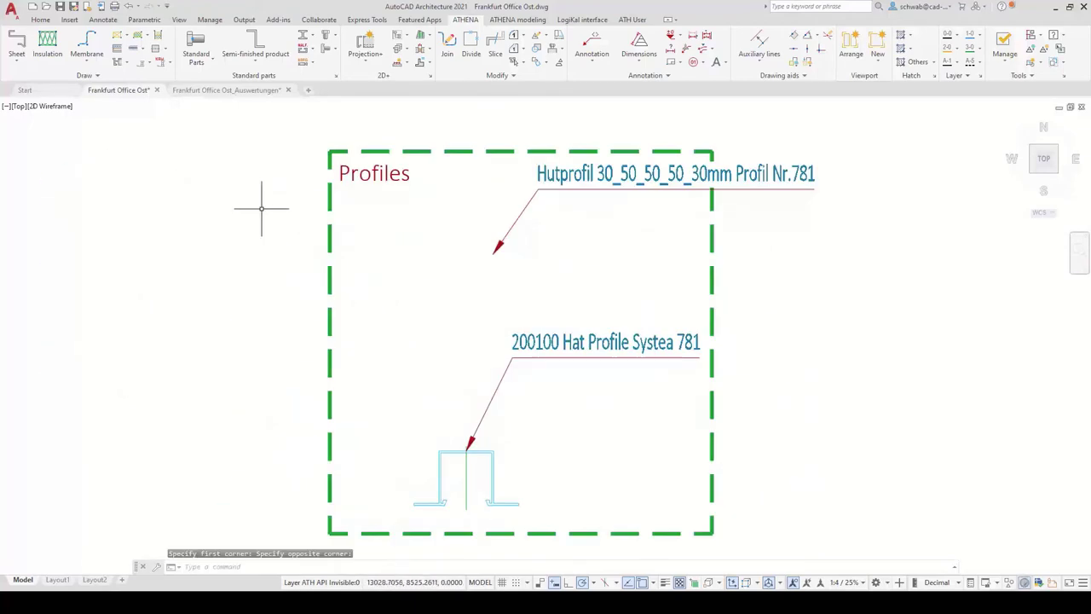
{"action": "scroll", "coordinate": [262, 208], "scroll_direction": "down", "scroll_amount": 6}
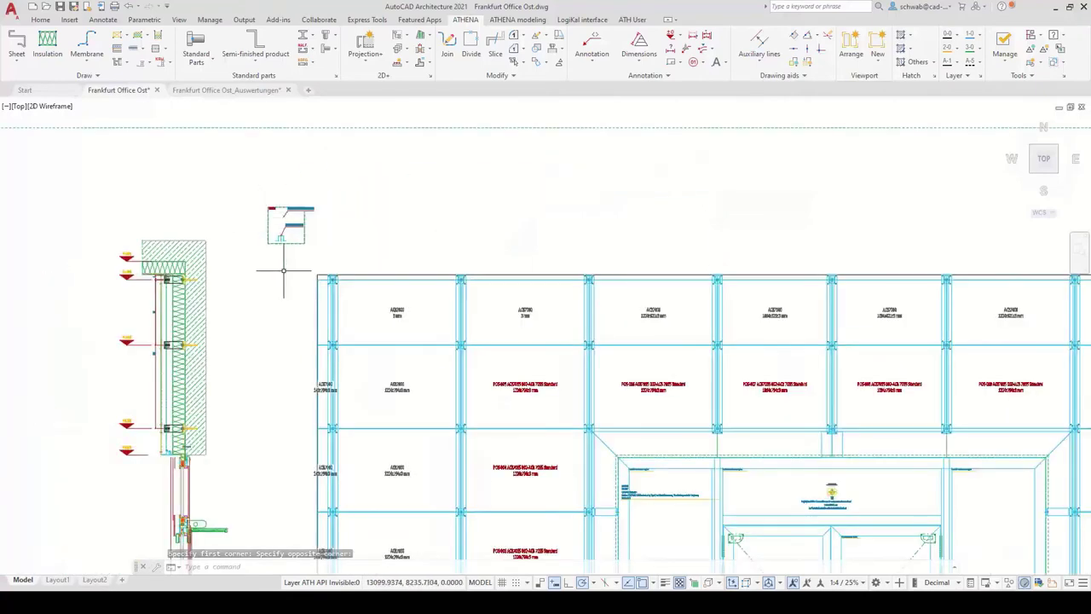
{"action": "middle_click_drag", "start_coordinate": [282, 307], "coordinate": [284, 282]}
Step: Inspect the outermost vertical hat profile along the elevation's edge and the bracket with its fixings at a panel joint
{"action": "type", "text": "z"}
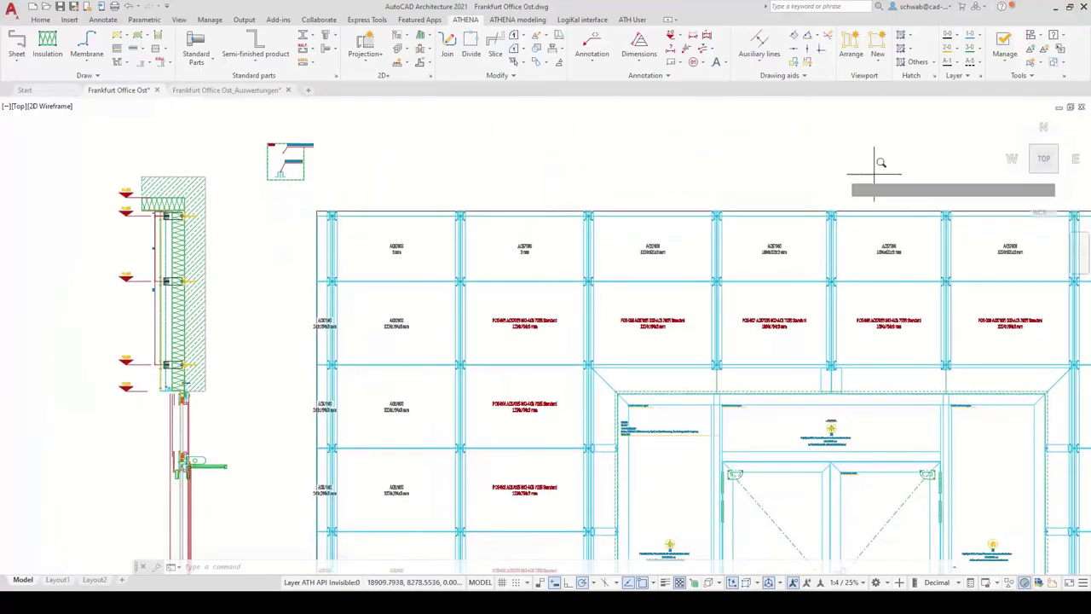
{"action": "key", "text": "Return"}
{"action": "scroll", "coordinate": [602, 162], "scroll_direction": "down", "scroll_amount": 2}
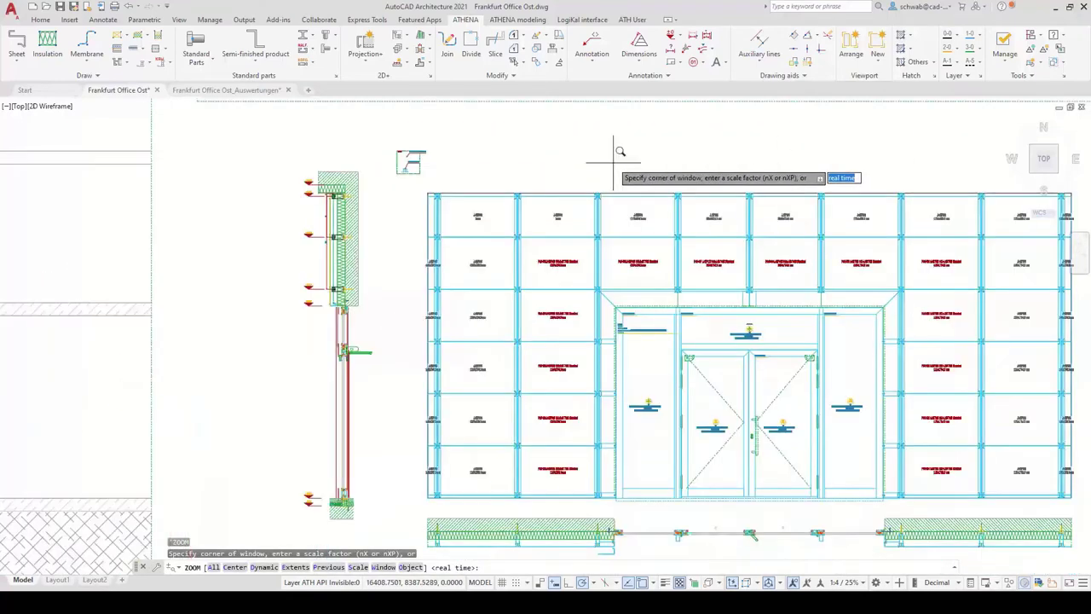
{"action": "left_click", "coordinate": [424, 193]}
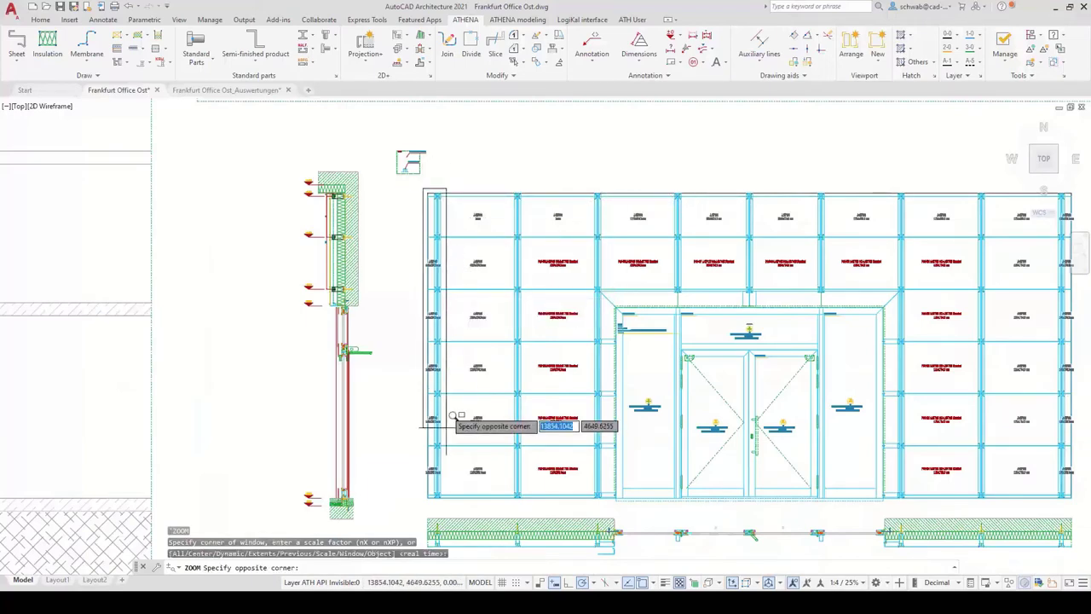
{"action": "left_click", "coordinate": [453, 495]}
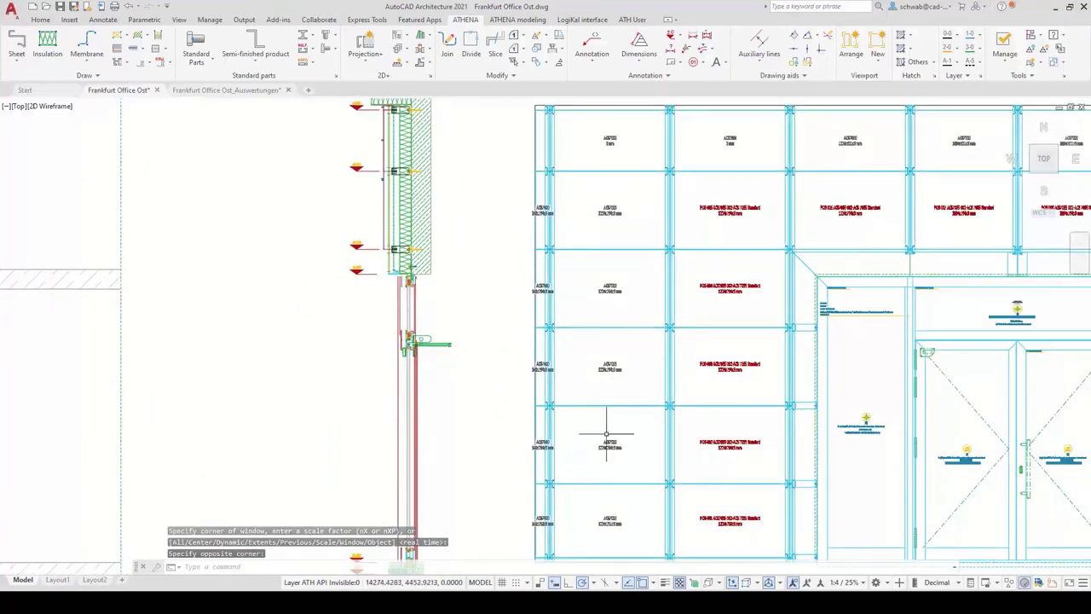
{"action": "key", "text": "Return"}
{"action": "left_click", "coordinate": [524, 312]}
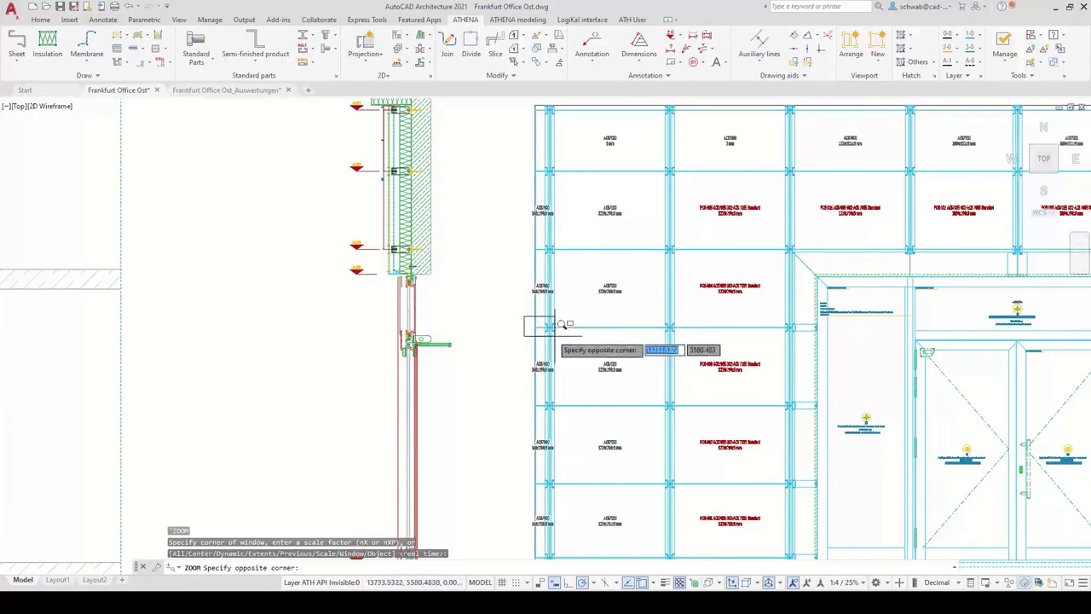
{"action": "left_click", "coordinate": [572, 341]}
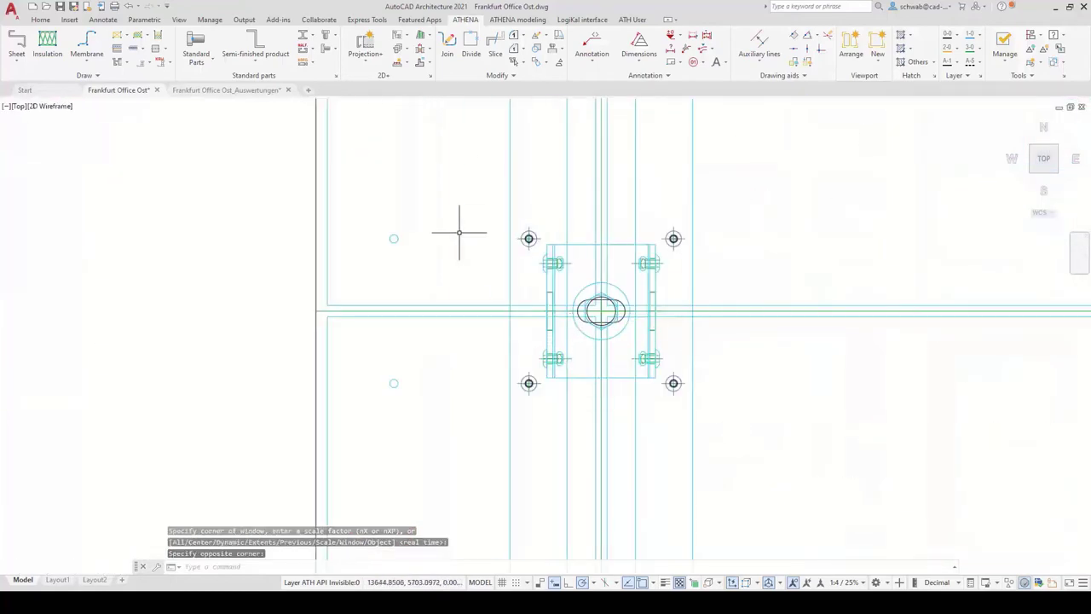
{"action": "scroll", "coordinate": [392, 312], "scroll_direction": "down", "scroll_amount": 5}
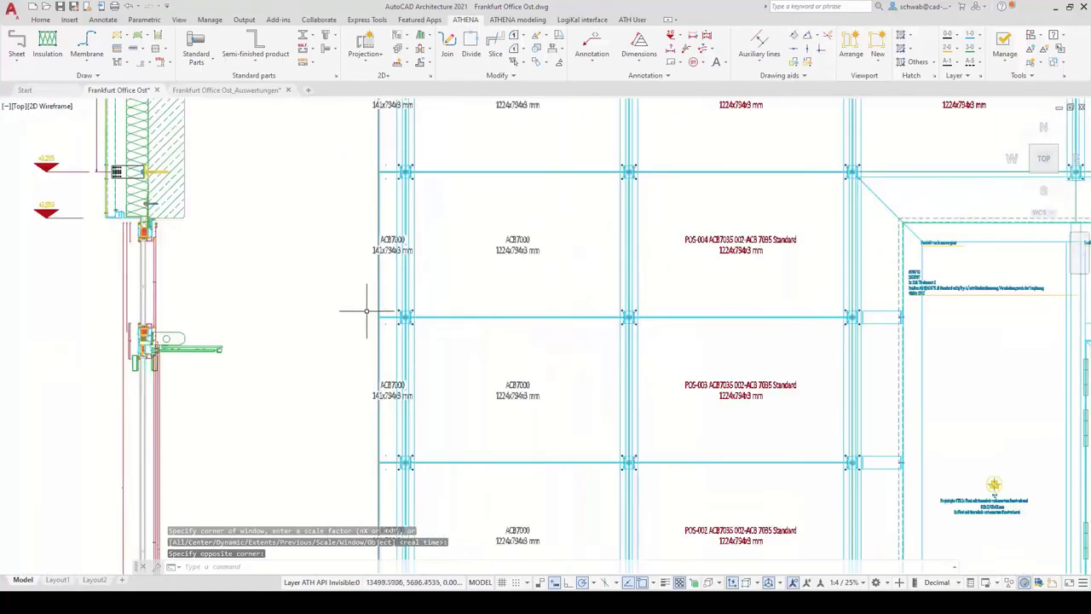
Step: Inspect the sheet metal holder and its screw between the facade bracket and the entrance door surround
{"action": "mouse_move", "coordinate": [660, 370]}
{"action": "middle_mouse_down"}
{"action": "mouse_move", "coordinate": [633, 341]}
{"action": "mouse_move", "coordinate": [513, 282]}
{"action": "middle_mouse_up"}
{"action": "type", "text": "z"}
{"action": "key", "text": "Return"}
{"action": "left_click", "coordinate": [518, 273]}
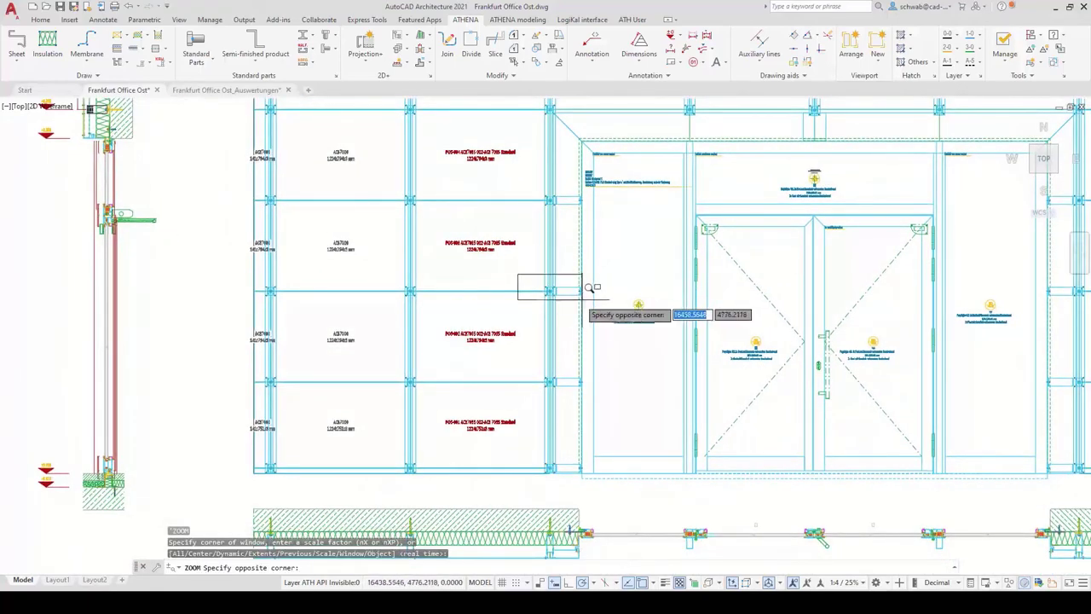
{"action": "left_click", "coordinate": [584, 309]}
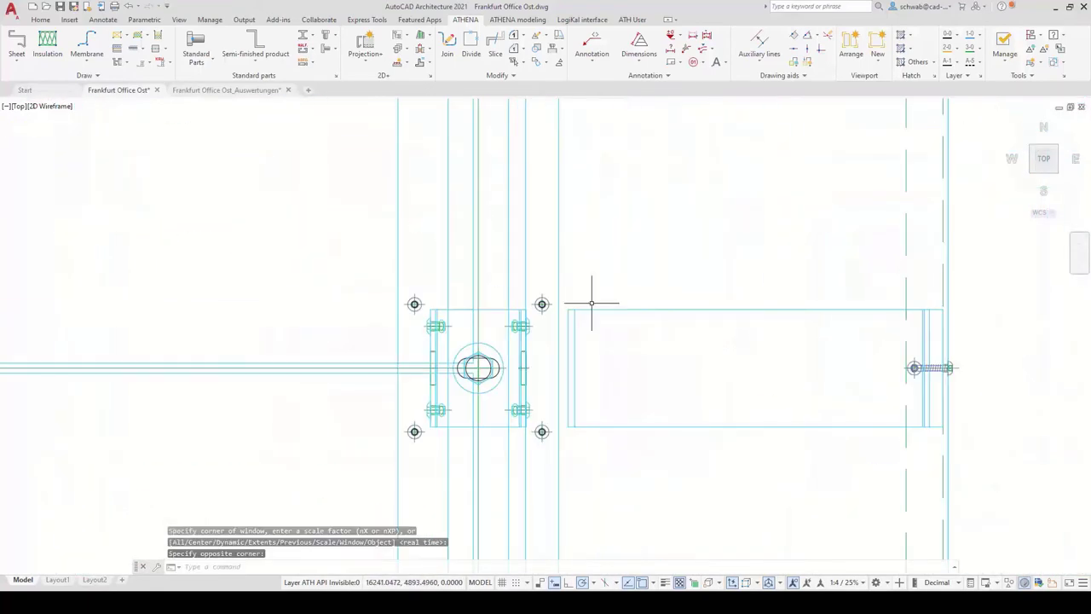
{"action": "scroll", "coordinate": [560, 304], "scroll_direction": "down", "scroll_amount": 8}
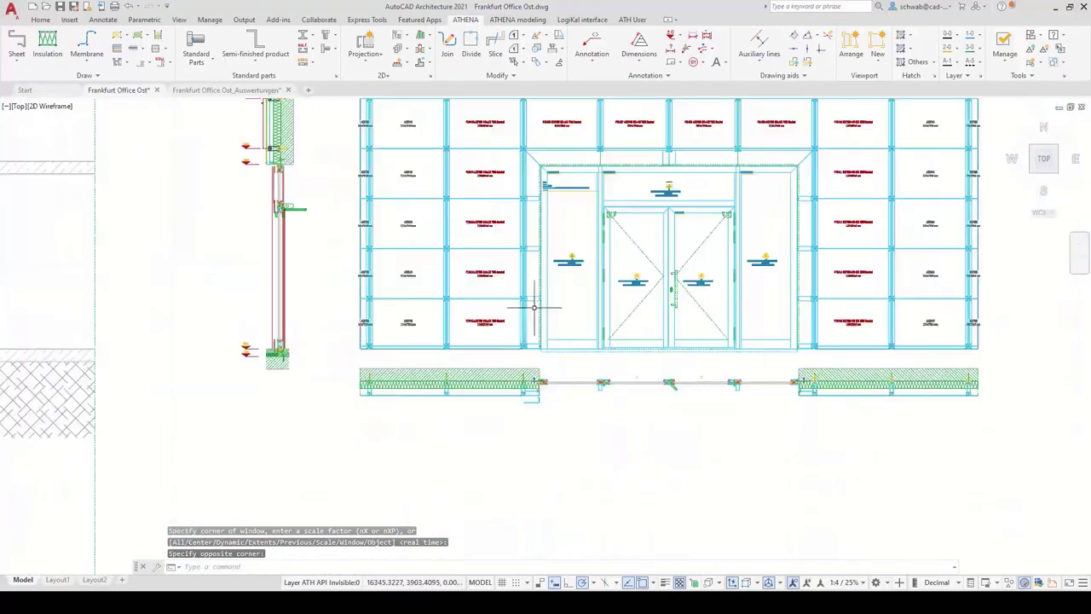
Step: Examine the door jamb's horizontal section with the surround sheet, its holder and the separate butt joint sheet below
{"action": "type", "text": "z"}
{"action": "key", "text": "Return"}
{"action": "left_click", "coordinate": [503, 363]}
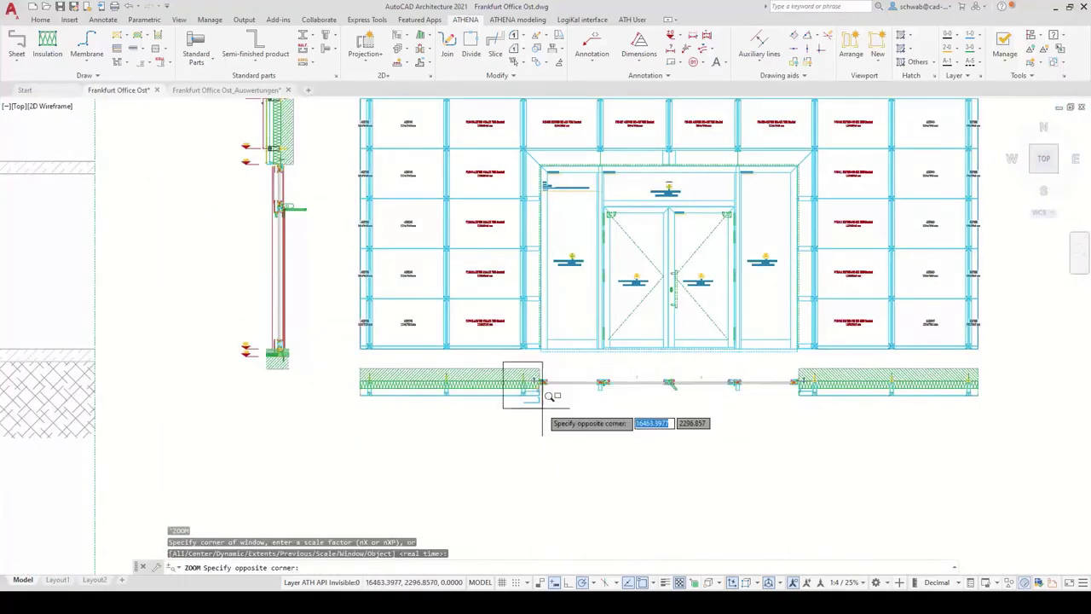
{"action": "left_click", "coordinate": [542, 408]}
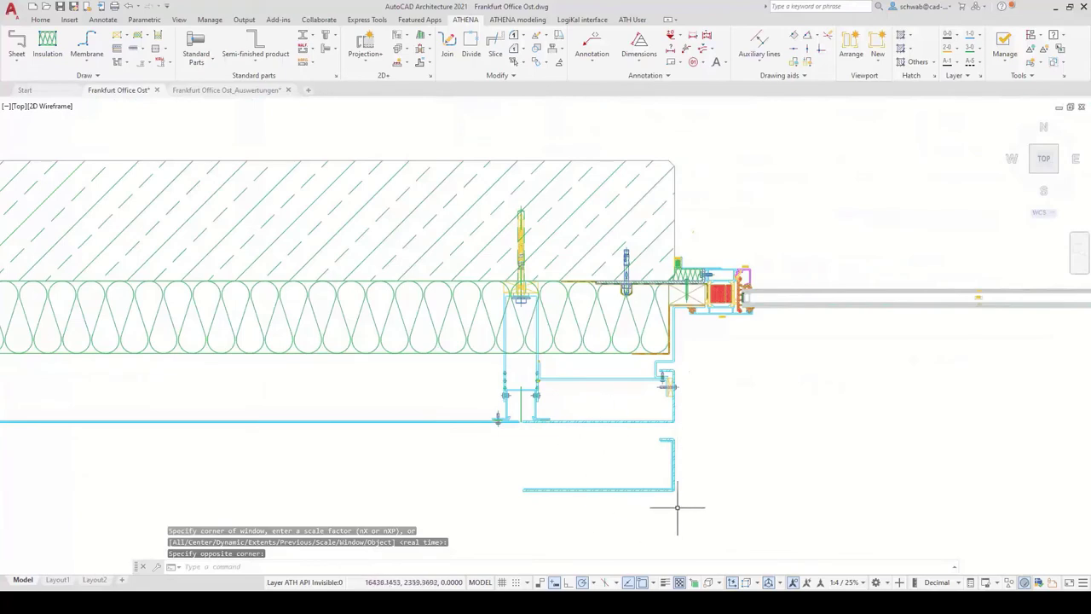
{"action": "scroll", "coordinate": [470, 440], "scroll_direction": "down", "scroll_amount": 6}
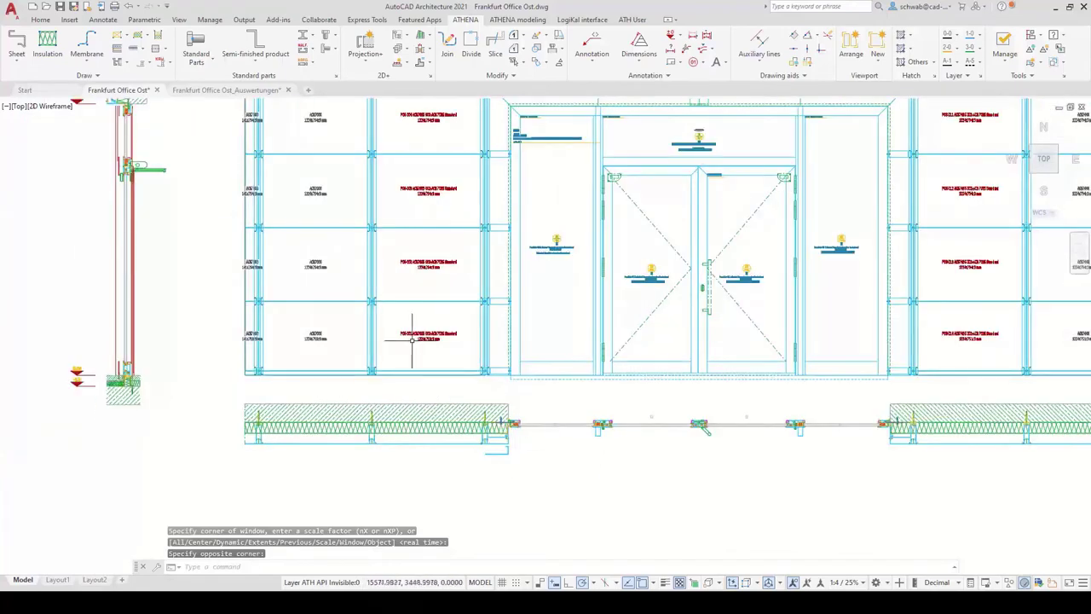
Step: Examine the panel labels across the facade elevation, including the POS-001 panel beside the entrance door
{"action": "type", "text": "z"}
{"action": "key", "text": "Return"}
{"action": "left_click", "coordinate": [349, 288]}
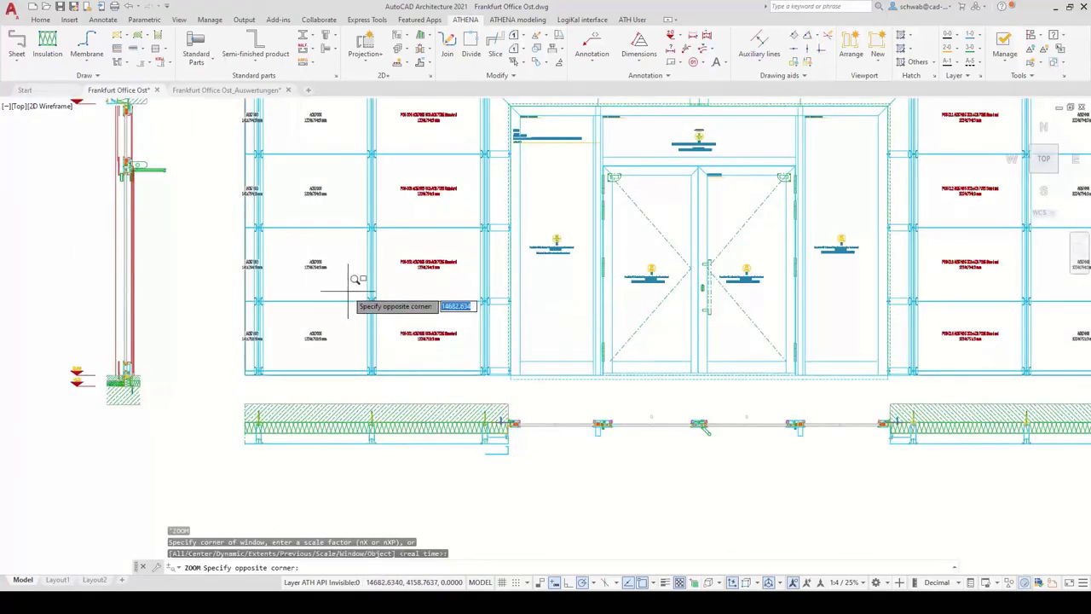
{"action": "left_click", "coordinate": [513, 378]}
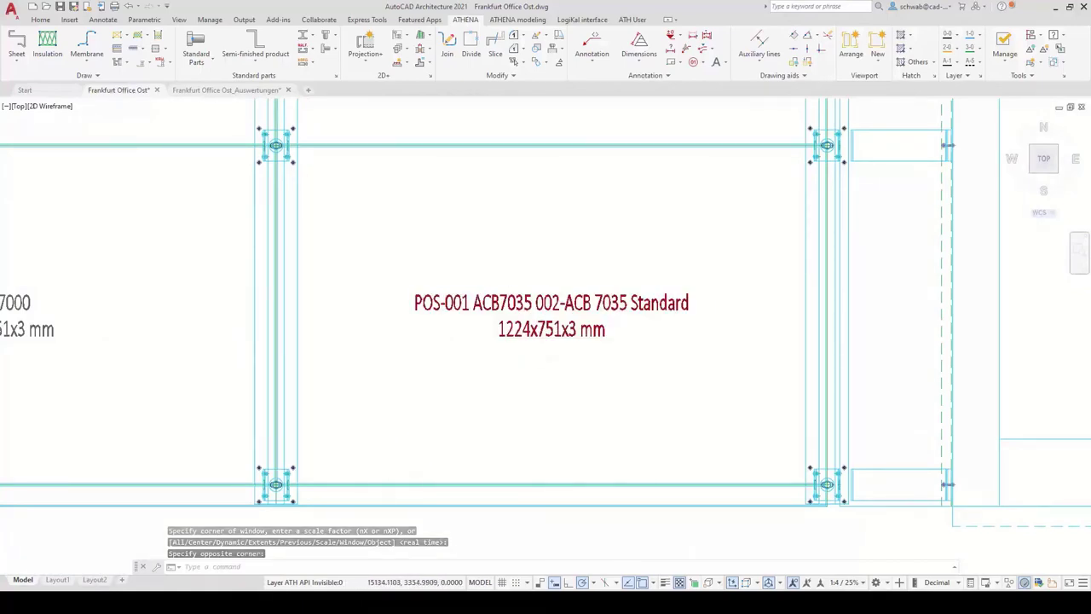
{"action": "scroll", "coordinate": [417, 453], "scroll_direction": "down", "scroll_amount": 8}
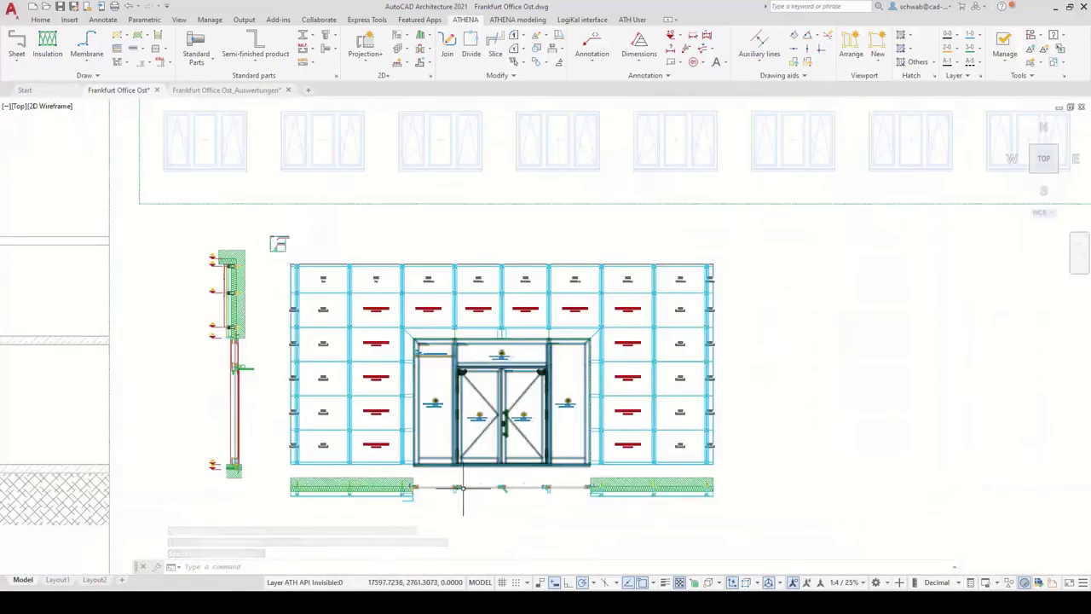
{"action": "scroll", "coordinate": [460, 489], "scroll_direction": "up", "scroll_amount": 2}
{"action": "middle_click_drag", "start_coordinate": [452, 342], "coordinate": [463, 368]}
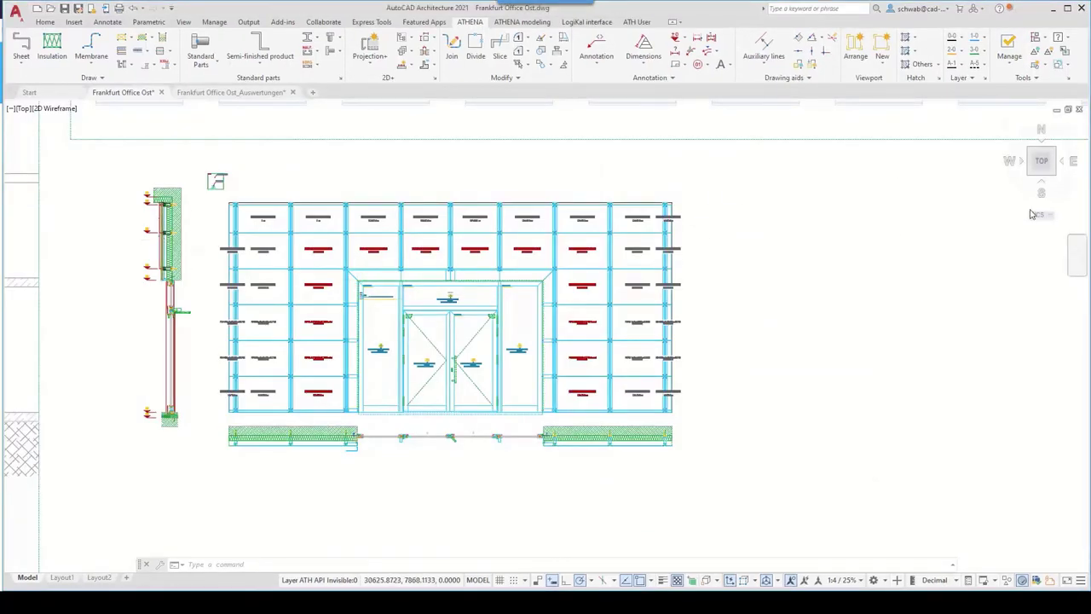
{"action": "left_click", "coordinate": [1077, 254]}
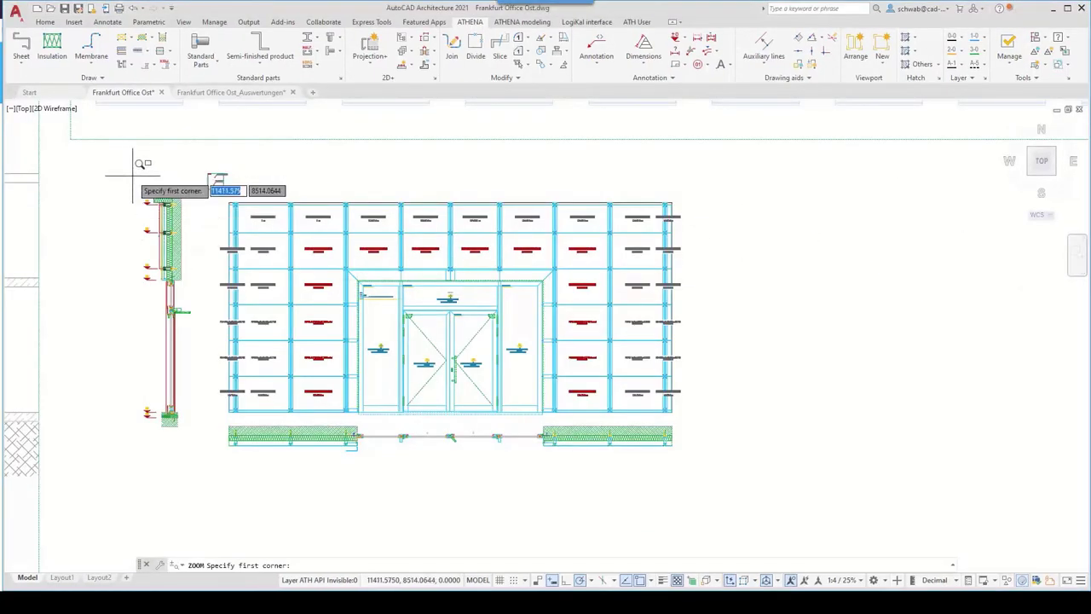
{"action": "left_click", "coordinate": [199, 199]}
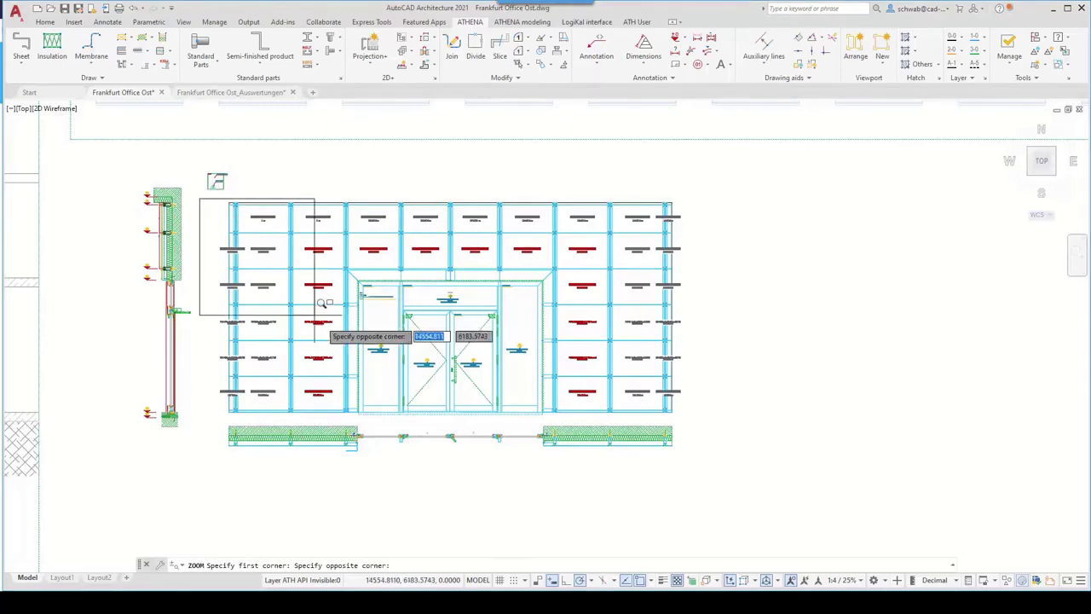
{"action": "left_click", "coordinate": [685, 398]}
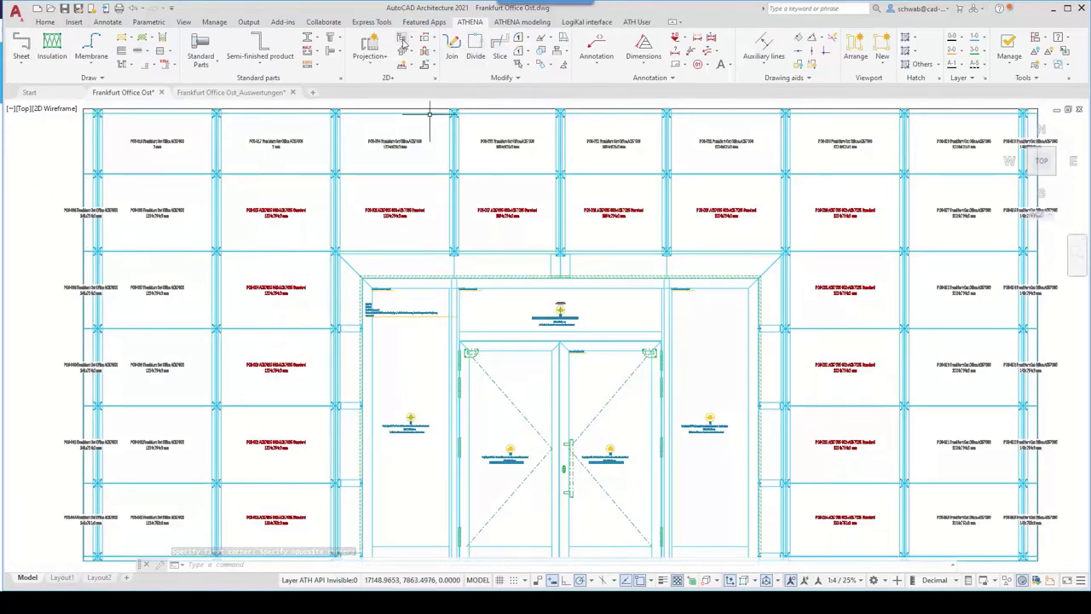
Step: Open the project browser and review the positions listed in the 100 Alucobond partial job
{"action": "left_click", "coordinate": [403, 43]}
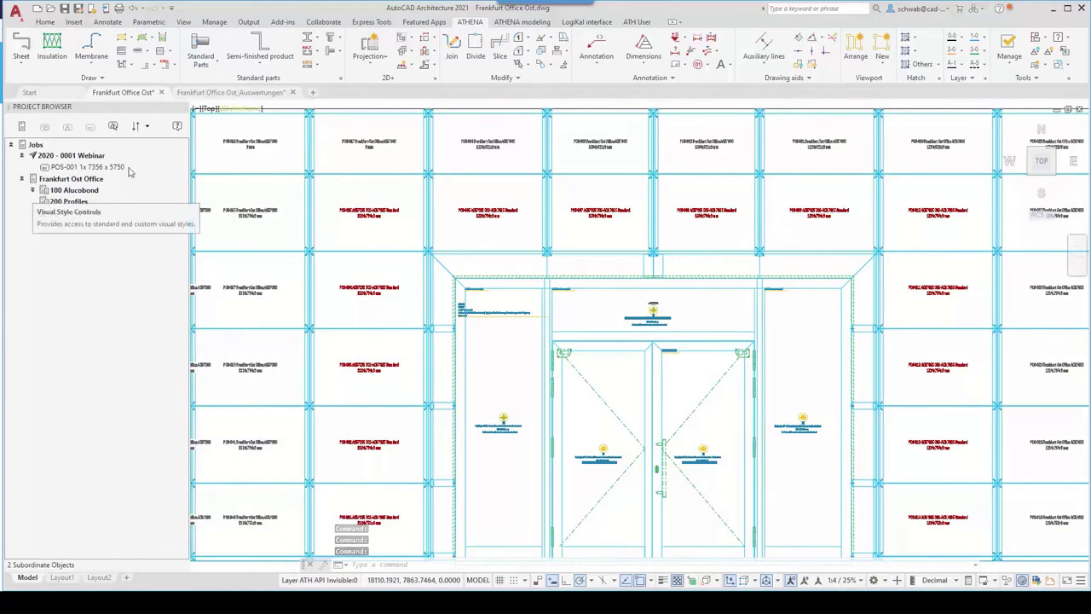
{"action": "double_click", "coordinate": [38, 191]}
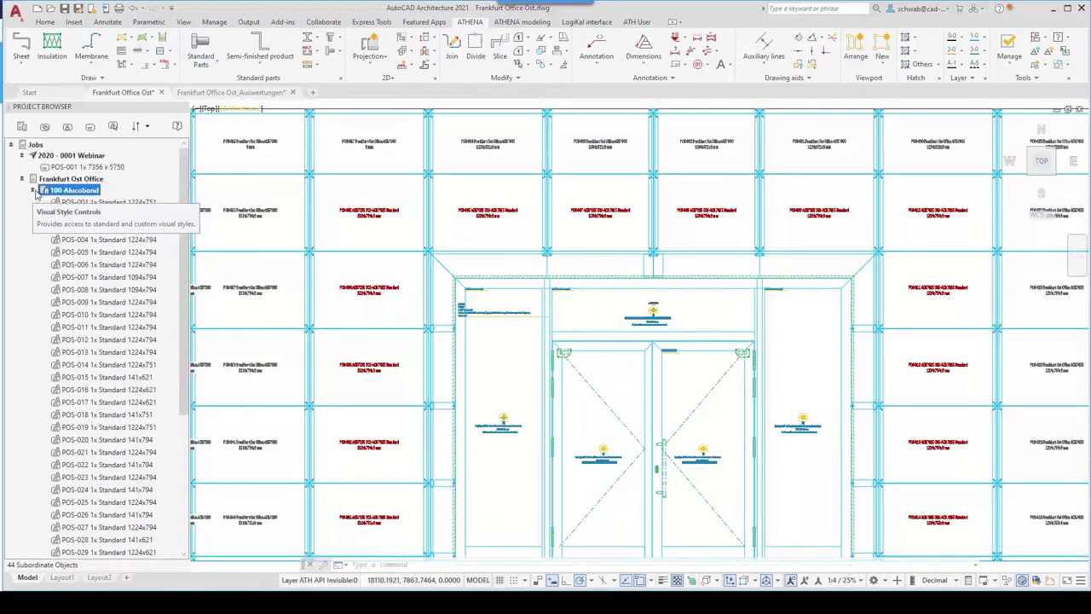
{"action": "left_click", "coordinate": [36, 193]}
Step: Try to set up infills with 002-ACB 7035 Standard and job-related position numbers in the 100 Alucobond partial job
{"action": "left_click", "coordinate": [438, 41]}
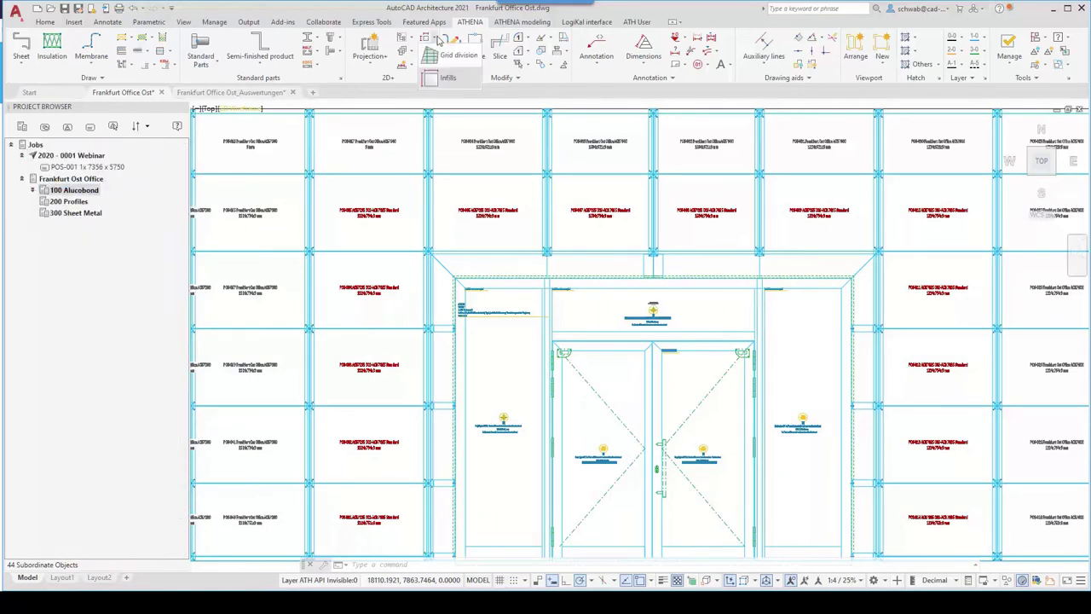
{"action": "left_click", "coordinate": [449, 79]}
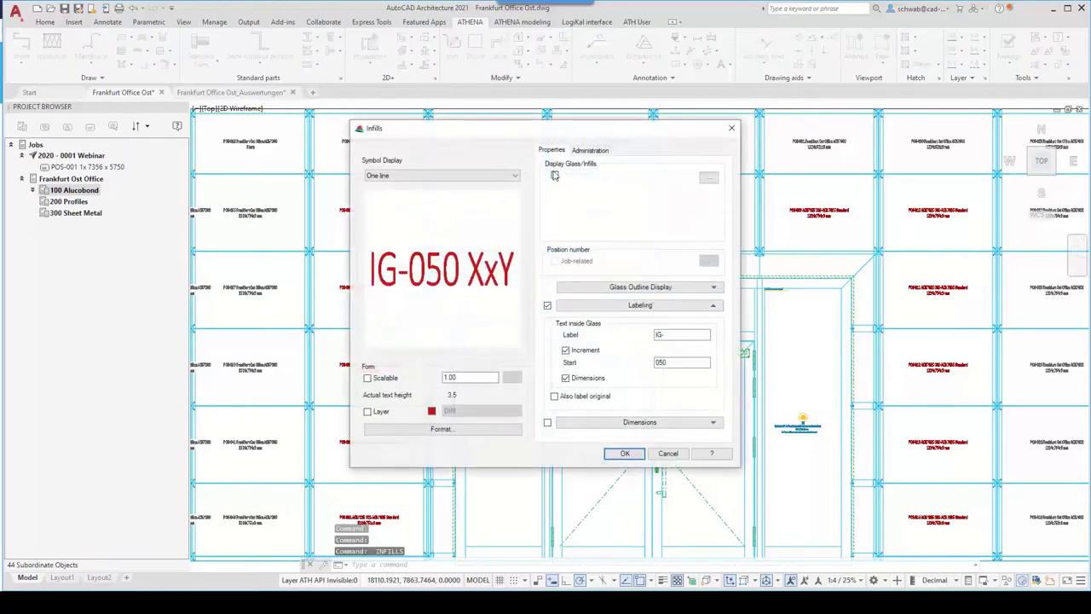
{"action": "double_click", "coordinate": [554, 176]}
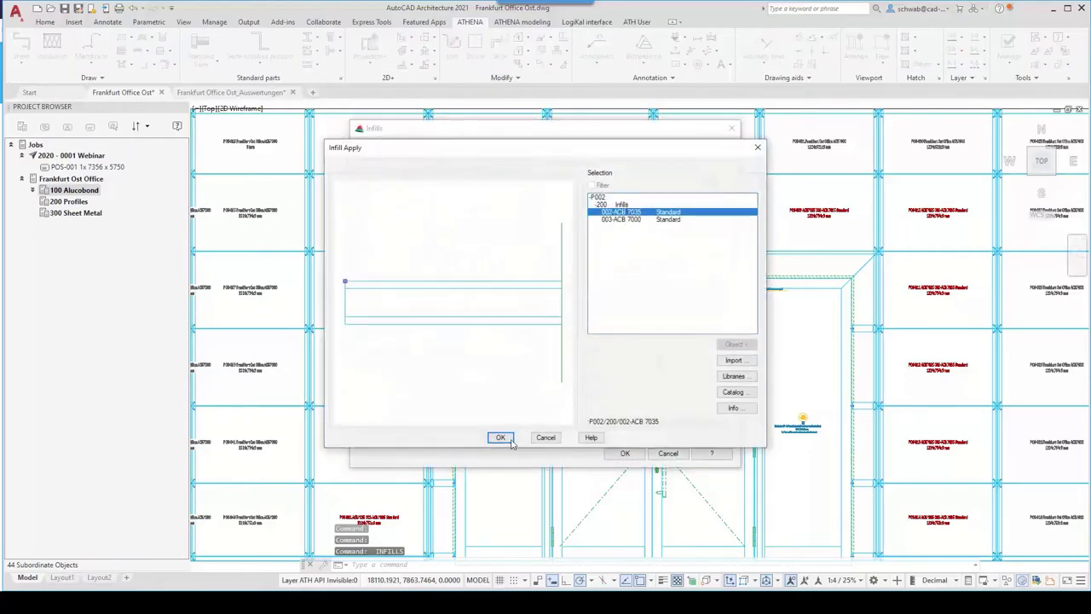
{"action": "left_click", "coordinate": [501, 438]}
{"action": "left_click", "coordinate": [573, 276]}
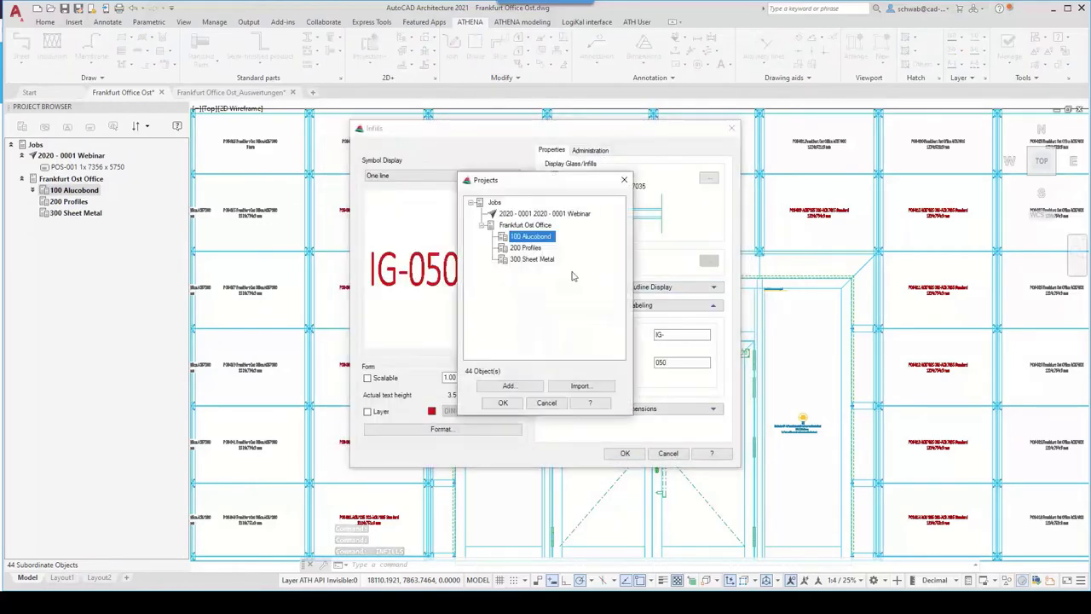
{"action": "left_click", "coordinate": [548, 403]}
{"action": "left_click", "coordinate": [671, 455]}
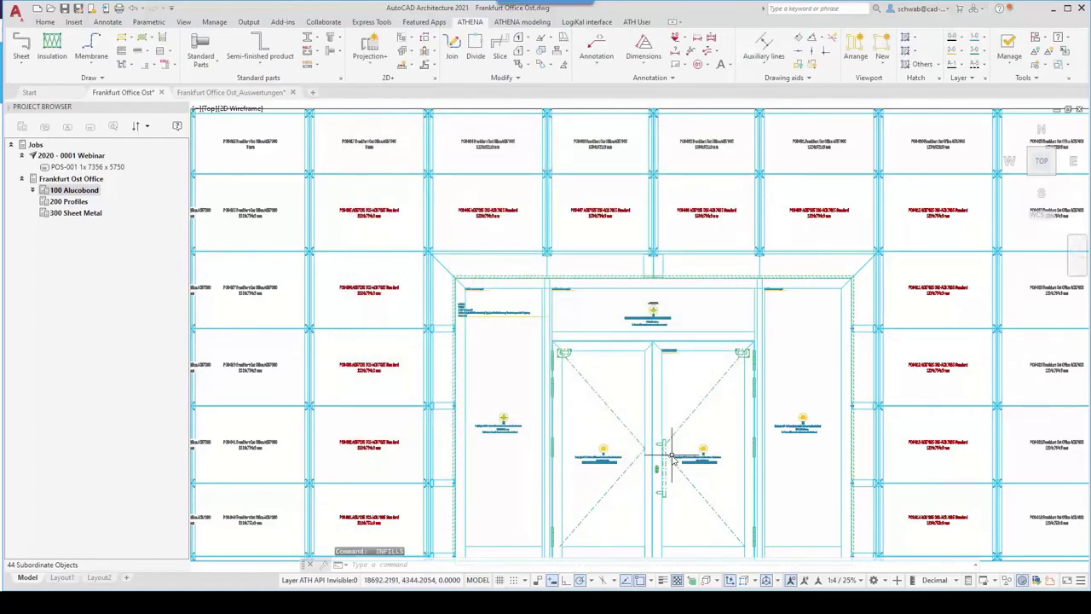
Step: Add new positions to 200 Profiles from drawing objects, selecting all vertical hat profiles with a crossing window along the facade's upper edge
{"action": "left_click", "coordinate": [68, 202]}
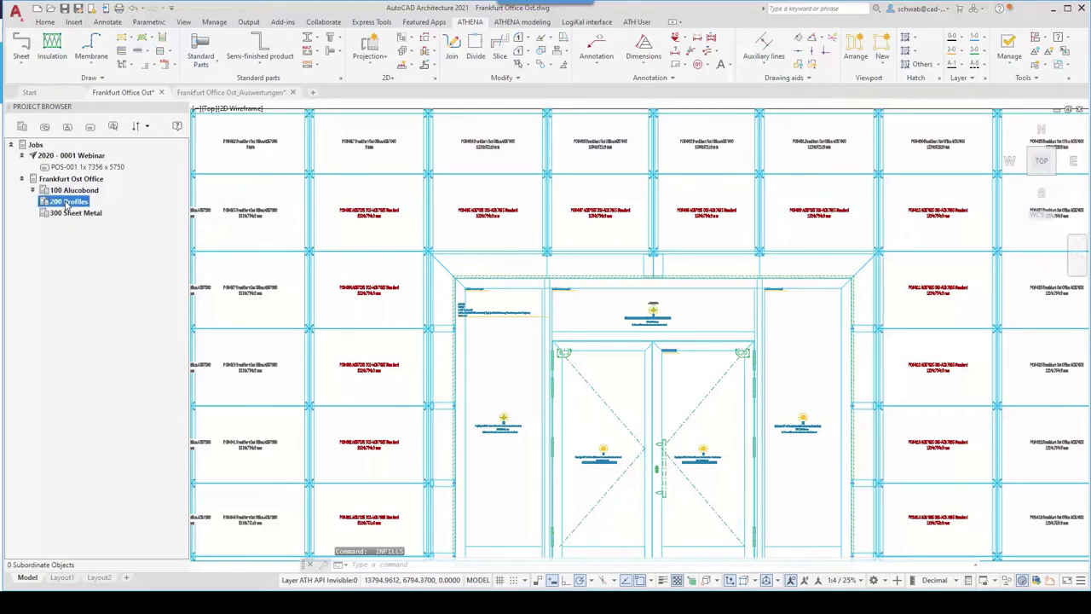
{"action": "right_click", "coordinate": [67, 205]}
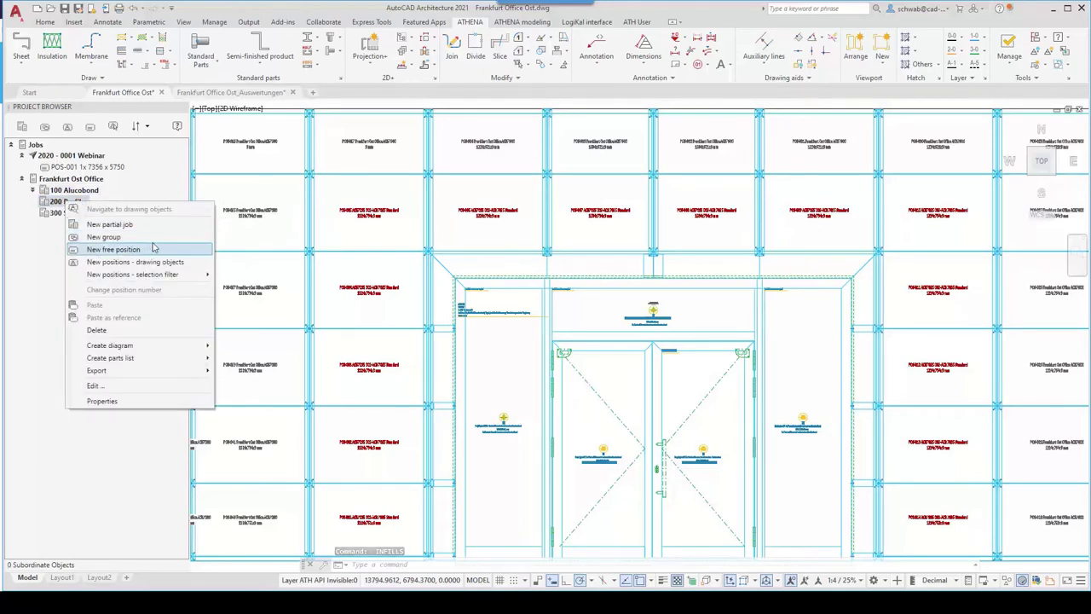
{"action": "left_click", "coordinate": [112, 263]}
{"action": "scroll", "coordinate": [312, 288], "scroll_direction": "down", "scroll_amount": 4}
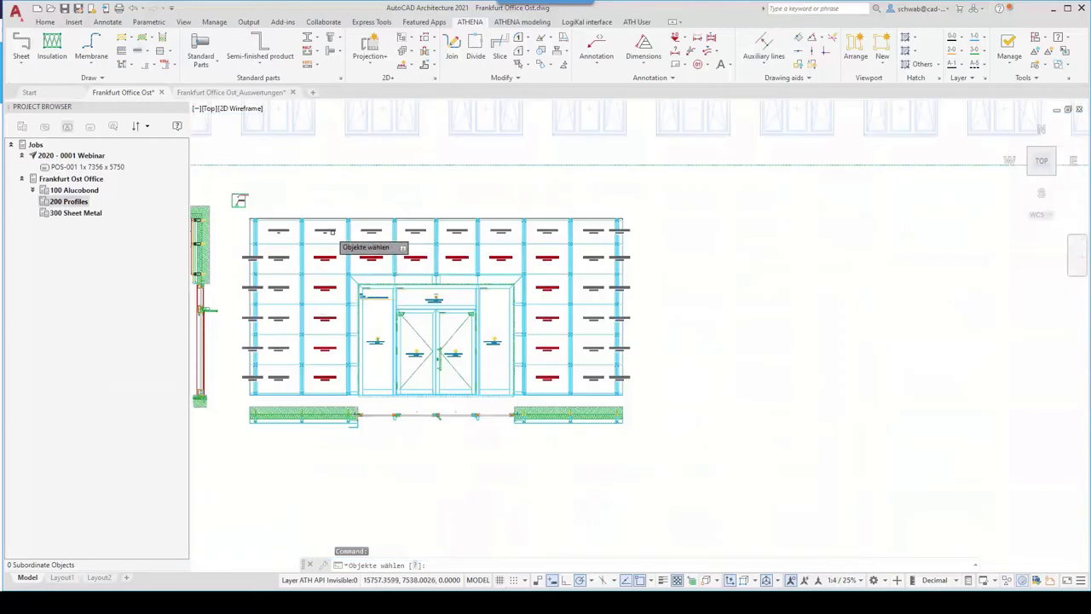
{"action": "scroll", "coordinate": [259, 213], "scroll_direction": "up", "scroll_amount": 5}
{"action": "scroll", "coordinate": [870, 219], "scroll_direction": "up", "scroll_amount": 4}
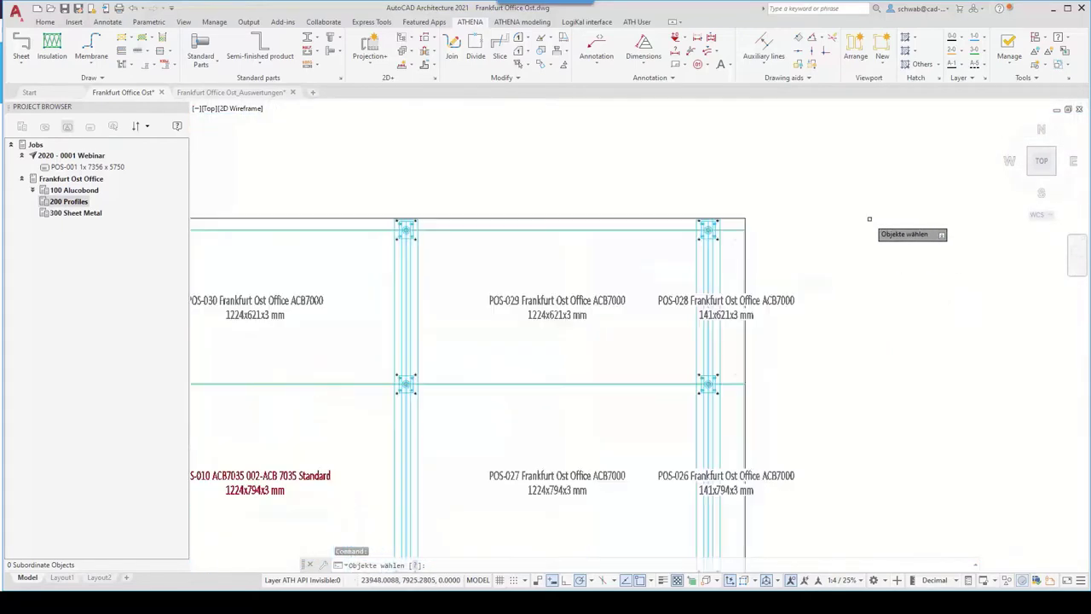
{"action": "left_click", "coordinate": [731, 227]}
{"action": "scroll", "coordinate": [731, 227], "scroll_direction": "down", "scroll_amount": 5}
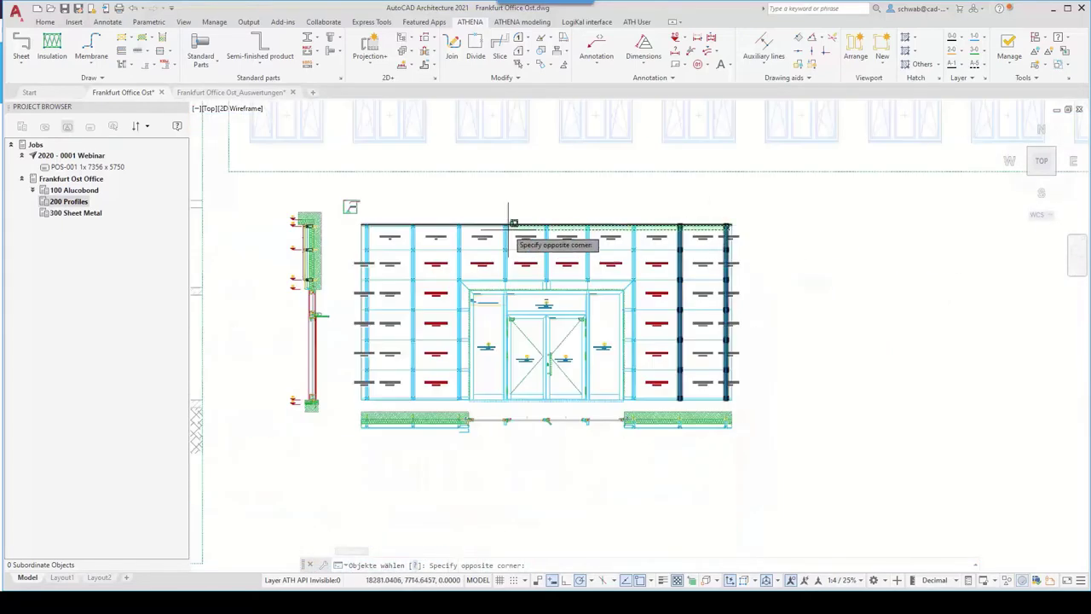
{"action": "scroll", "coordinate": [366, 220], "scroll_direction": "up", "scroll_amount": 5}
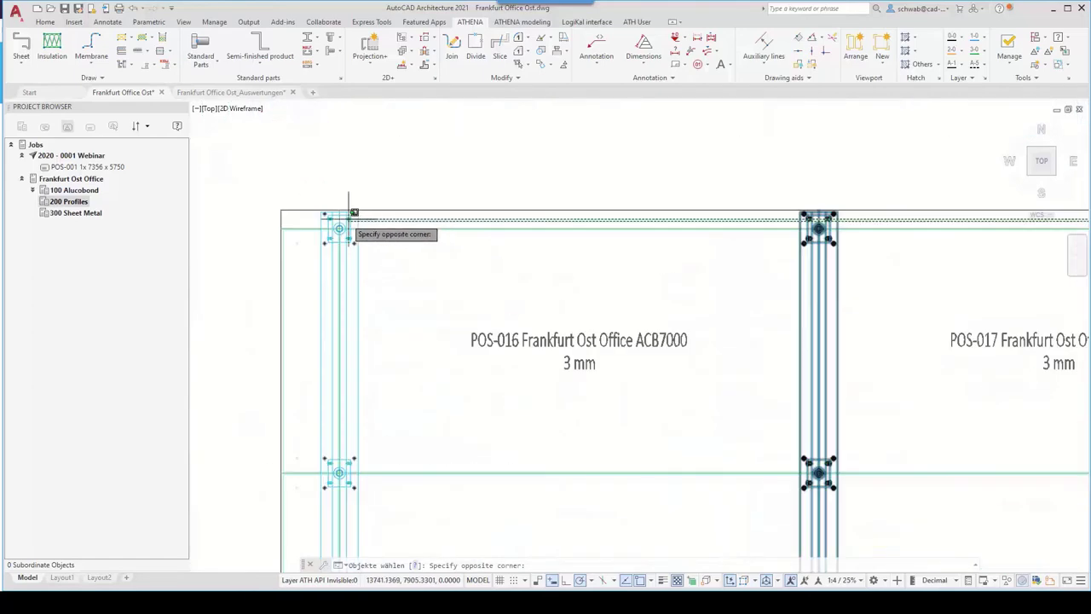
{"action": "left_click", "coordinate": [350, 212]}
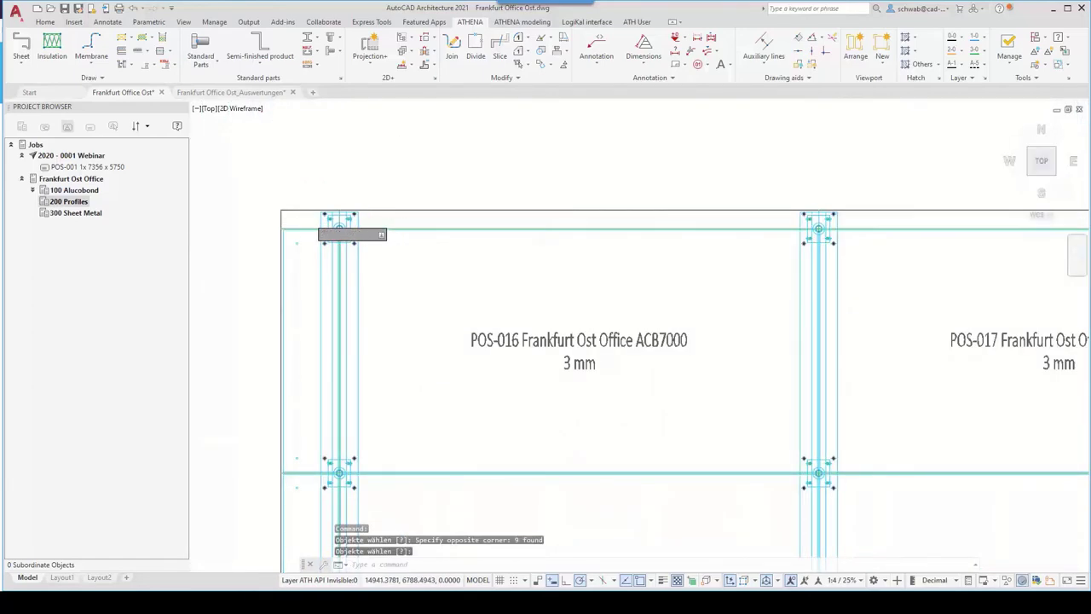
{"action": "key", "text": "Return"}
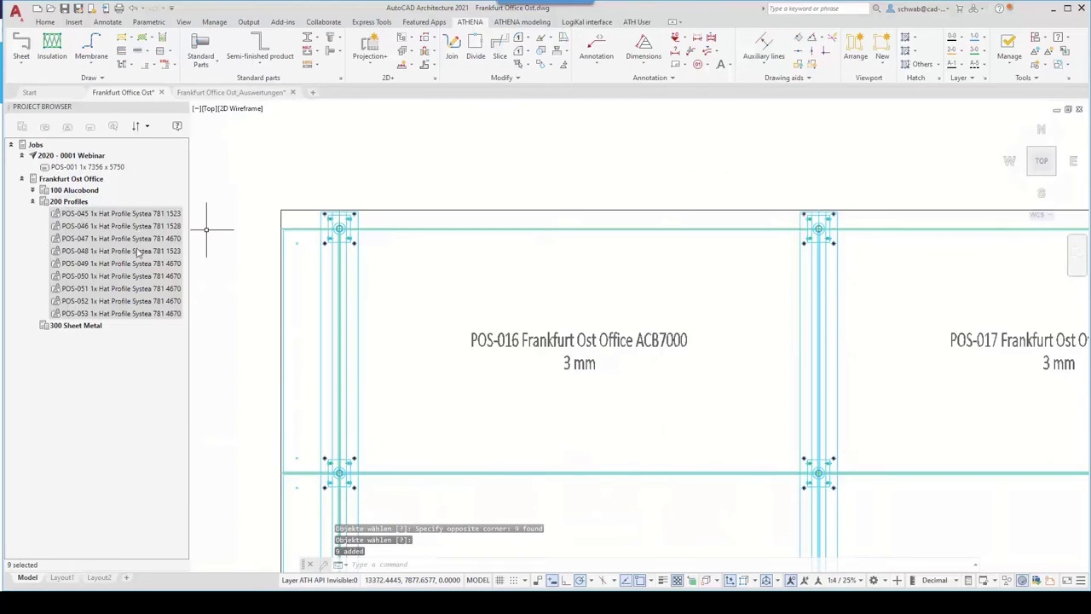
Step: Add new positions to 300 Sheet Metal from the three sheet metal parts framing the sides and head of the entrance
{"action": "left_click", "coordinate": [78, 327]}
{"action": "right_click", "coordinate": [79, 327]}
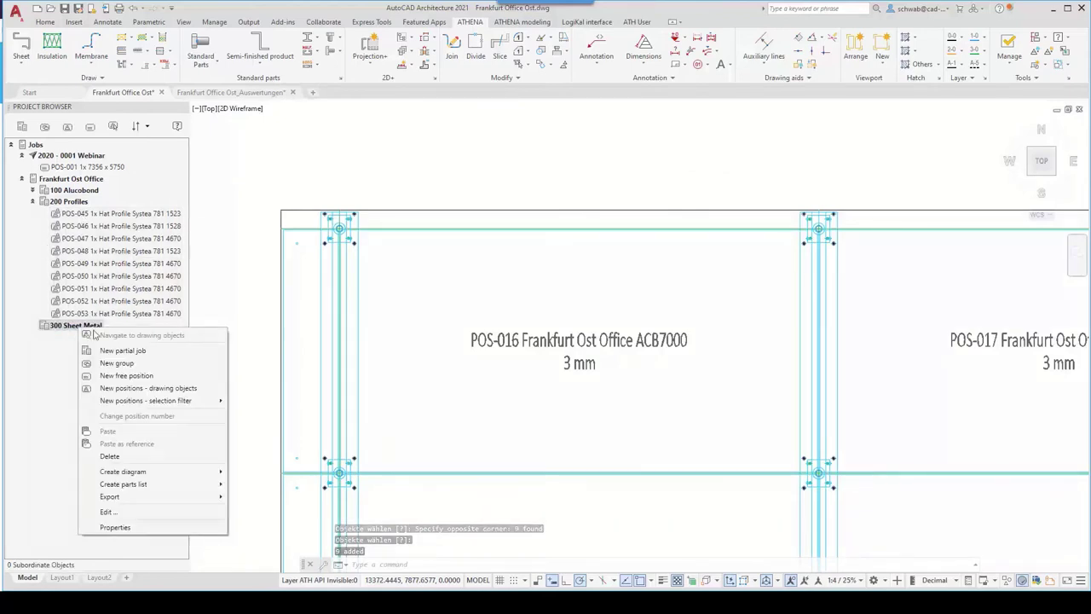
{"action": "left_click", "coordinate": [128, 392]}
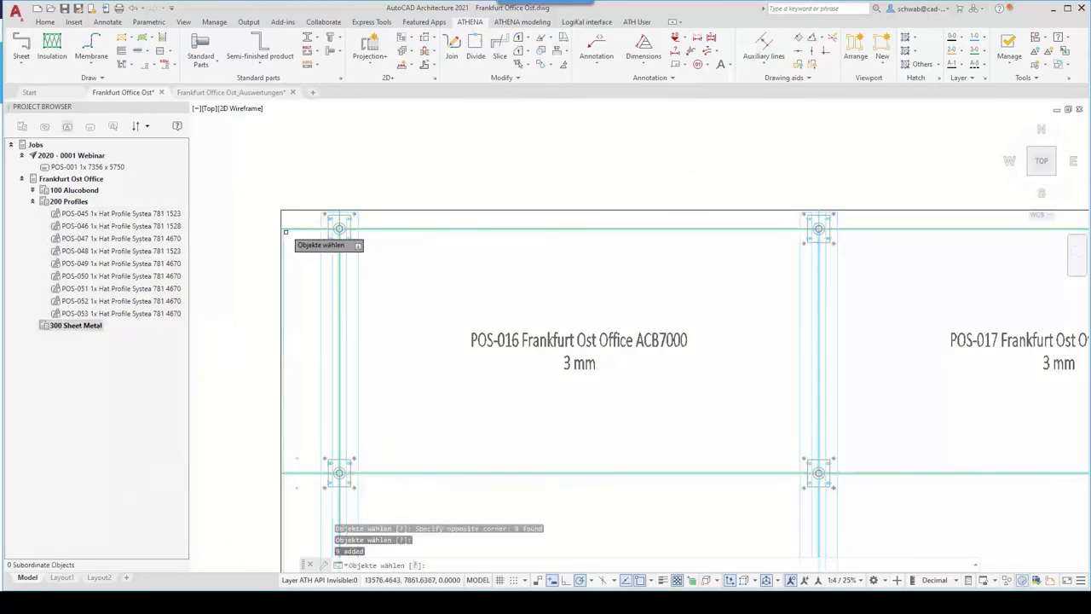
{"action": "scroll", "coordinate": [265, 182], "scroll_direction": "down", "scroll_amount": 6}
{"action": "scroll", "coordinate": [266, 181], "scroll_direction": "down", "scroll_amount": 3}
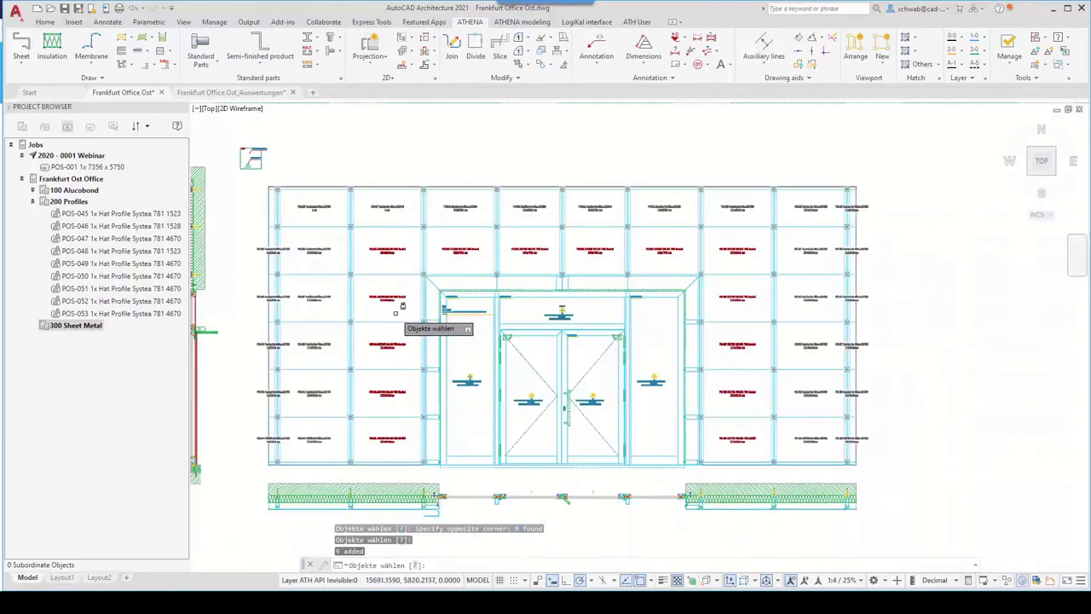
{"action": "left_click", "coordinate": [433, 321]}
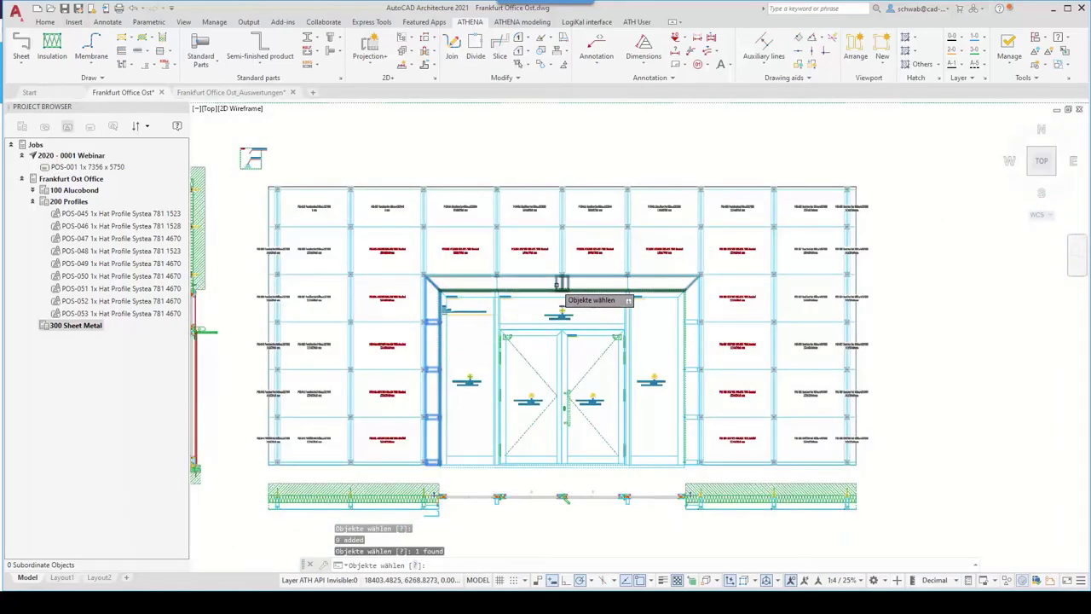
{"action": "left_click", "coordinate": [629, 281]}
{"action": "left_click", "coordinate": [693, 341]}
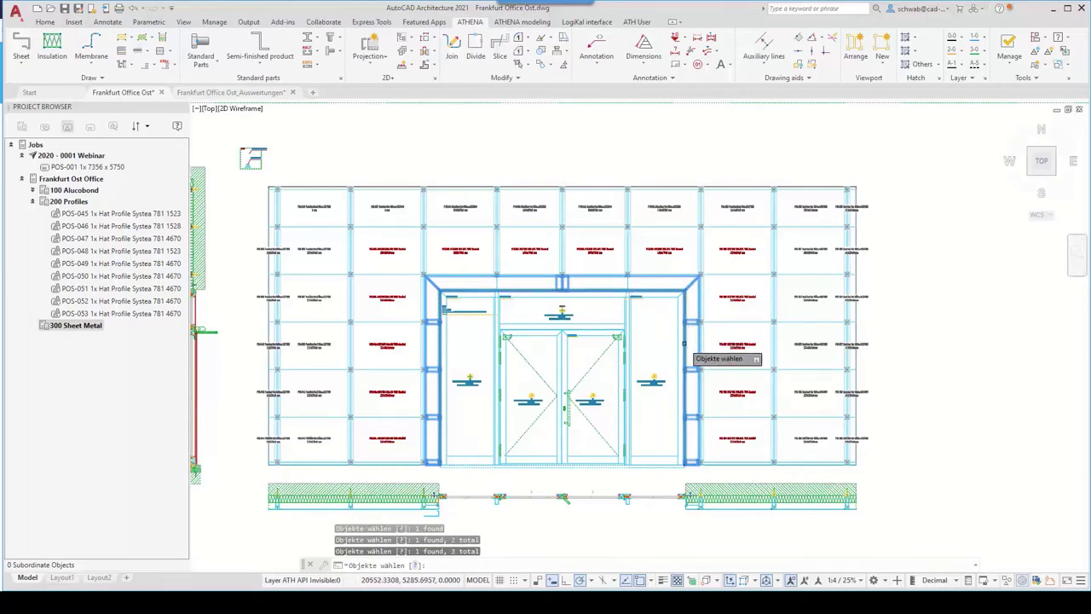
{"action": "key", "text": "Return"}
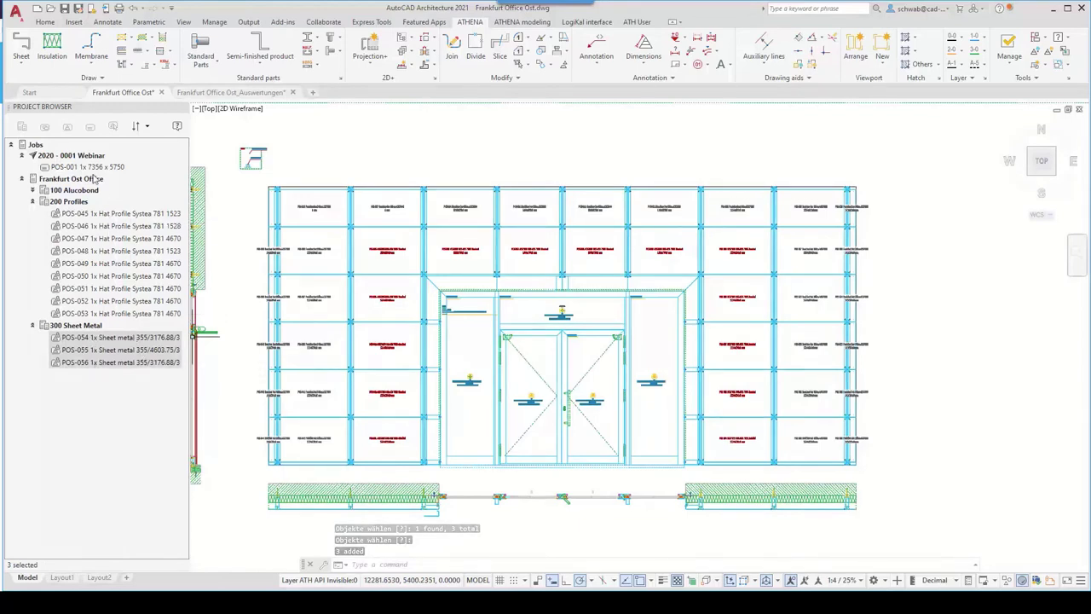
Step: Navigate to the drawing object of position POS-001 in 100 Alucobond
{"action": "left_click", "coordinate": [36, 194]}
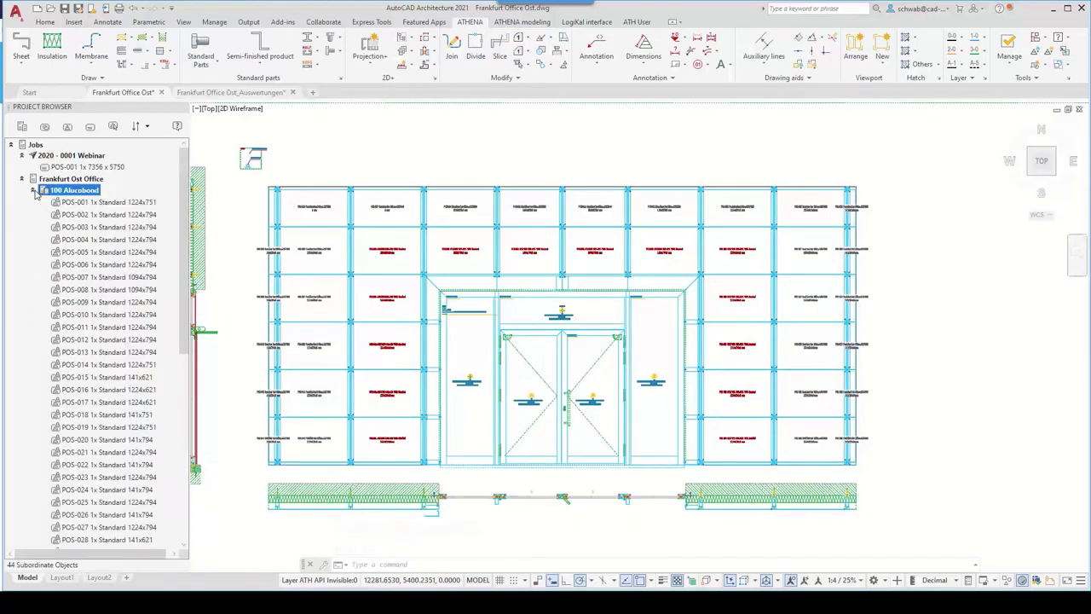
{"action": "left_click", "coordinate": [77, 205]}
{"action": "right_click", "coordinate": [82, 206]}
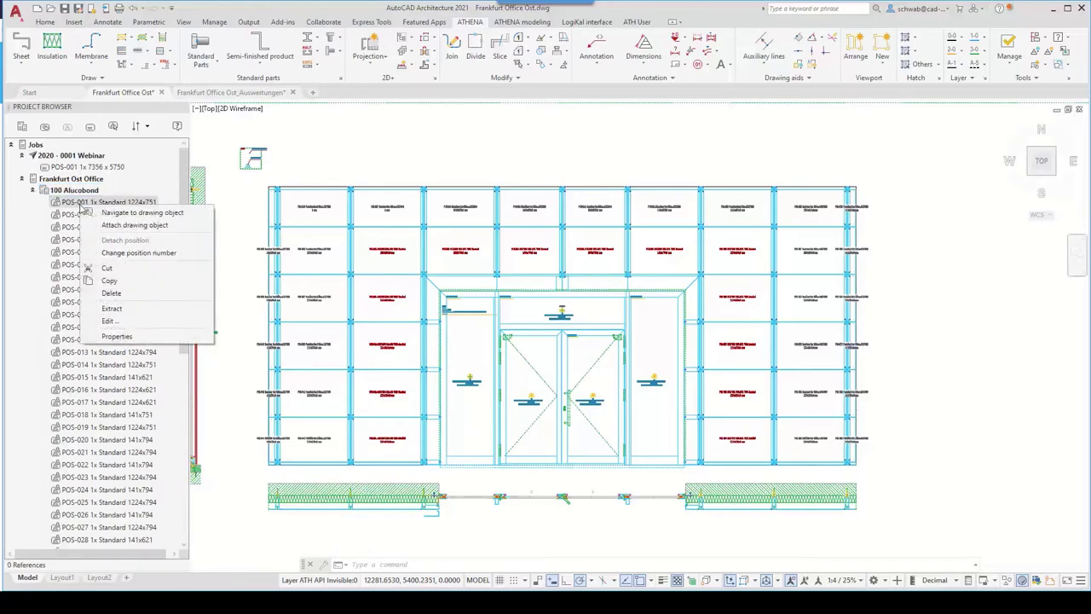
{"action": "left_click", "coordinate": [129, 213]}
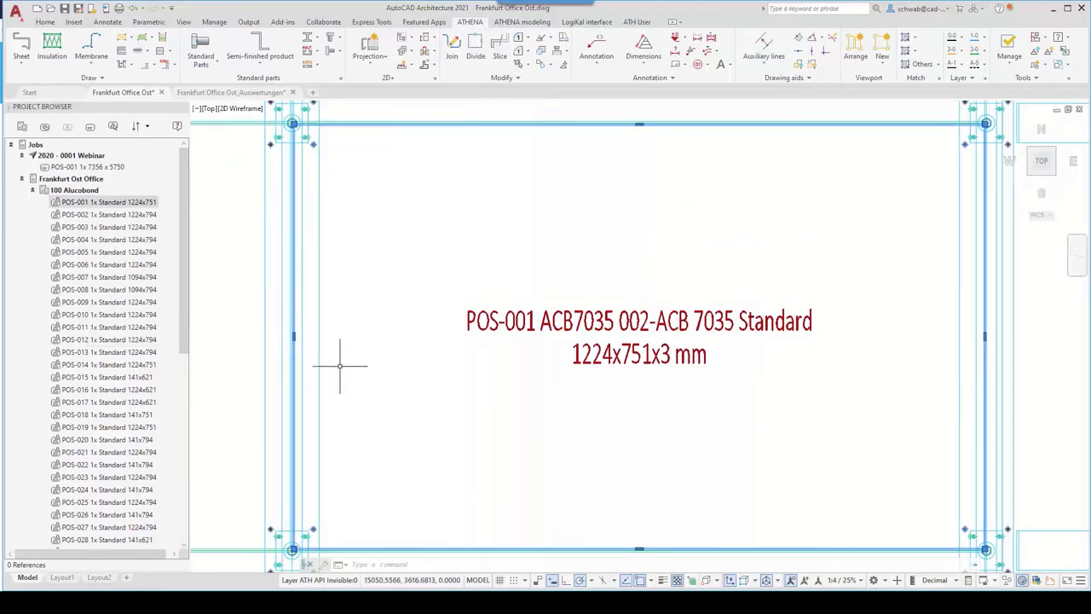
Step: Navigate to the drawing object of hat profile position POS-045 in 200 Profiles
{"action": "left_click", "coordinate": [32, 190]}
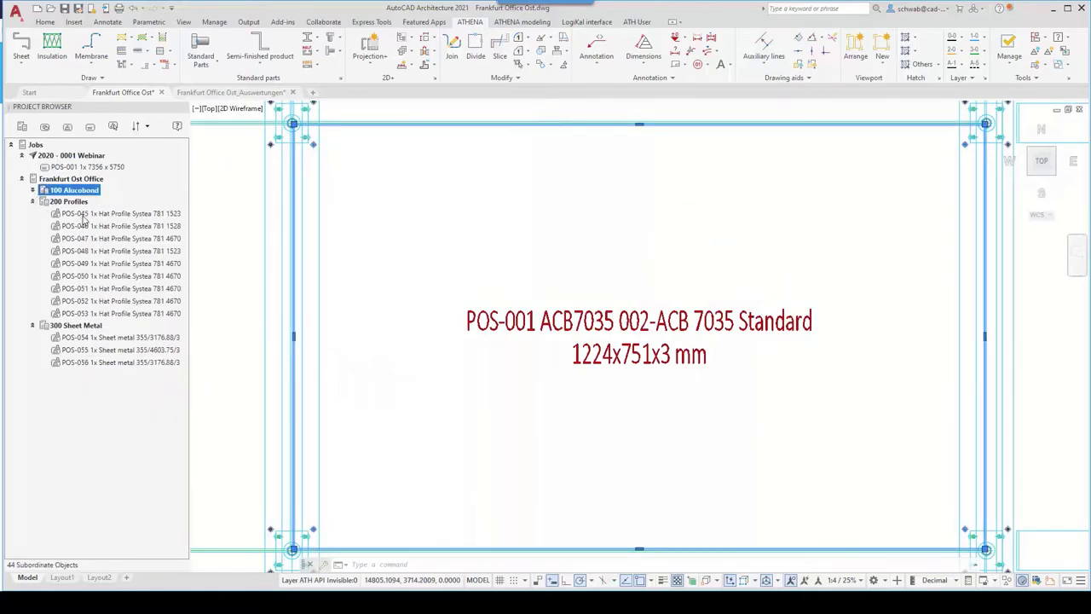
{"action": "right_click", "coordinate": [83, 215]}
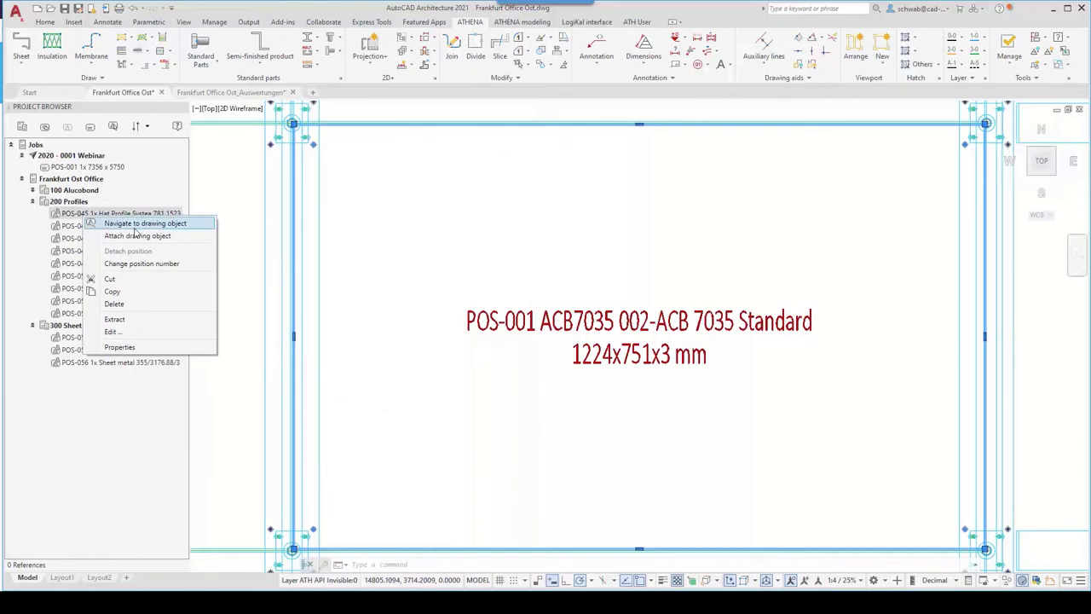
{"action": "left_click", "coordinate": [140, 224]}
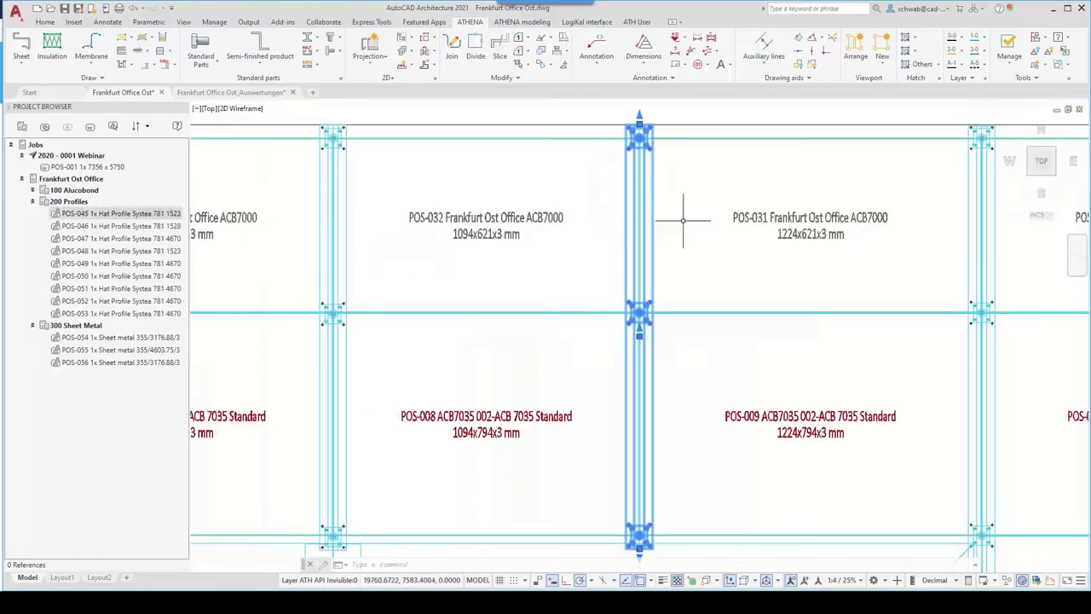
Step: Navigate to the drawing object of sheet metal position POS-054 in 300 Sheet Metal, and clear the selection
{"action": "left_click", "coordinate": [127, 339]}
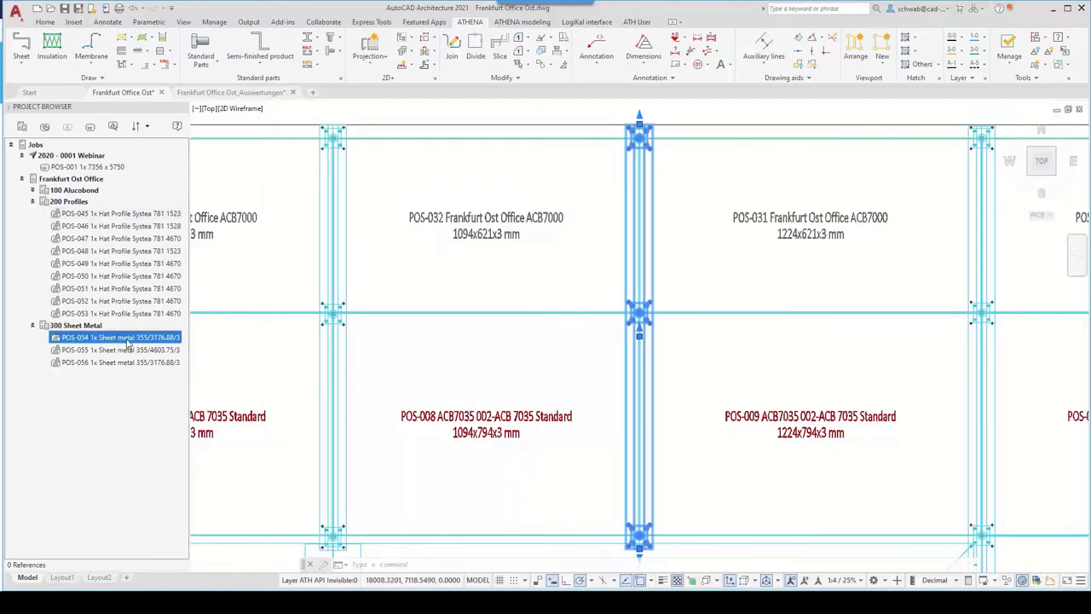
{"action": "right_click", "coordinate": [127, 342]}
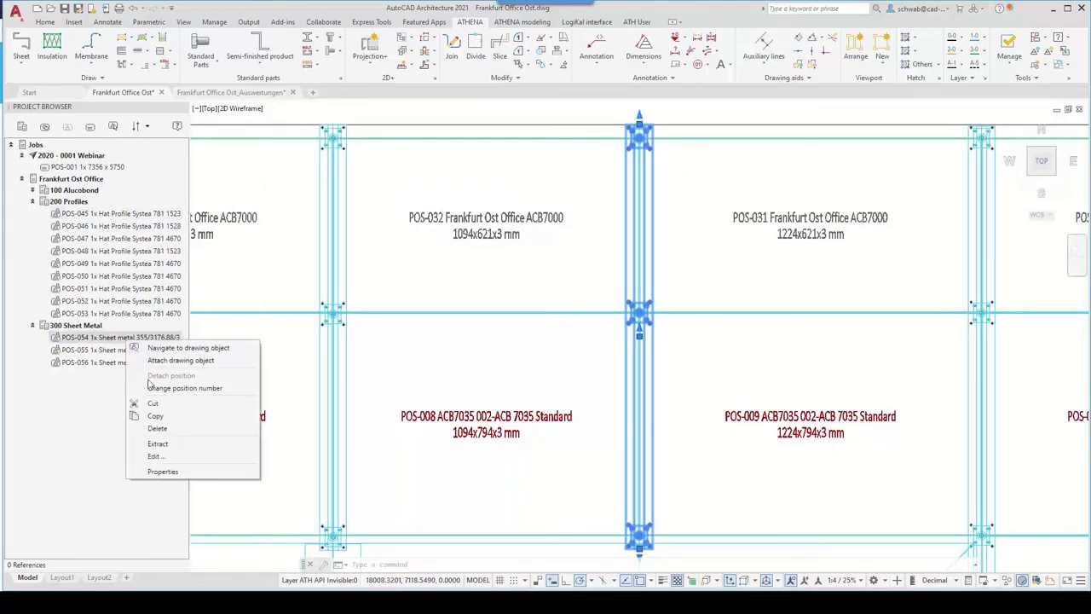
{"action": "left_click", "coordinate": [169, 348]}
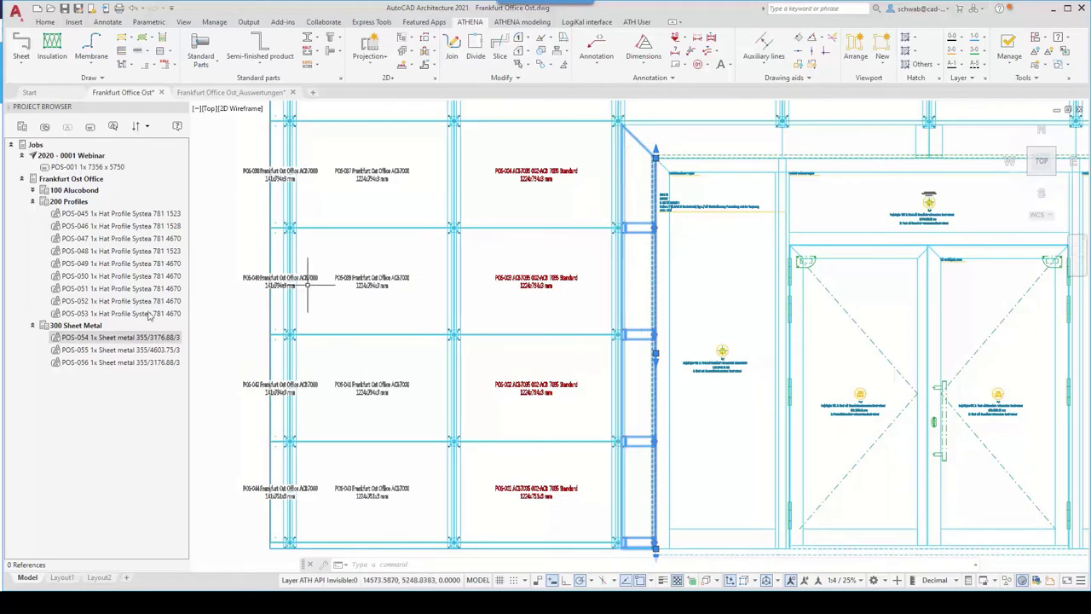
{"action": "key", "text": "Escape"}
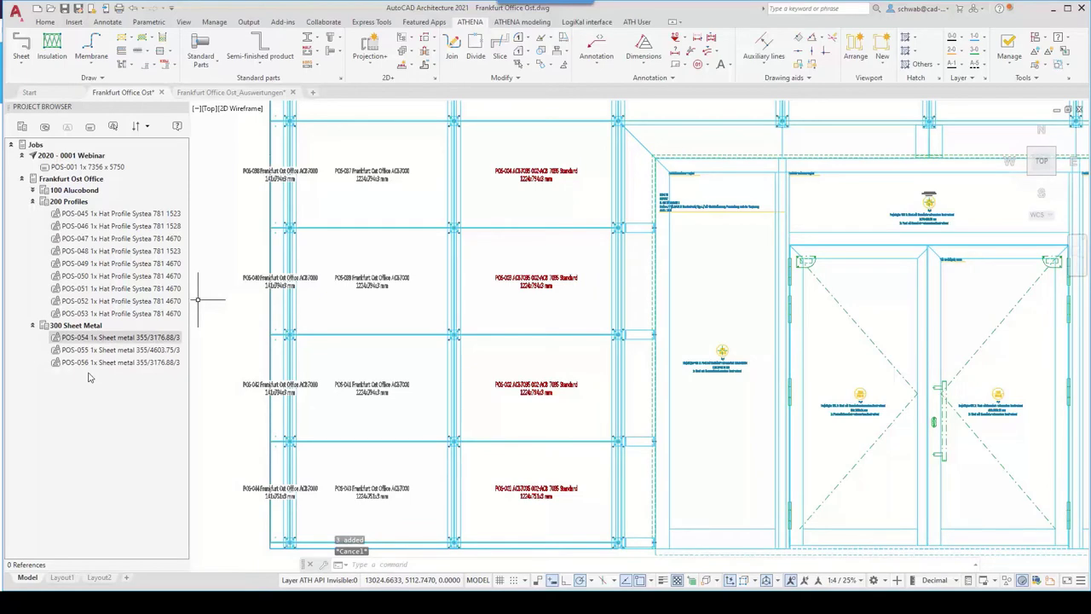
Step: Renumber all positions in 100 Alucobond with the start position number ACB_001
{"action": "left_click", "coordinate": [33, 202]}
{"action": "left_click", "coordinate": [33, 213]}
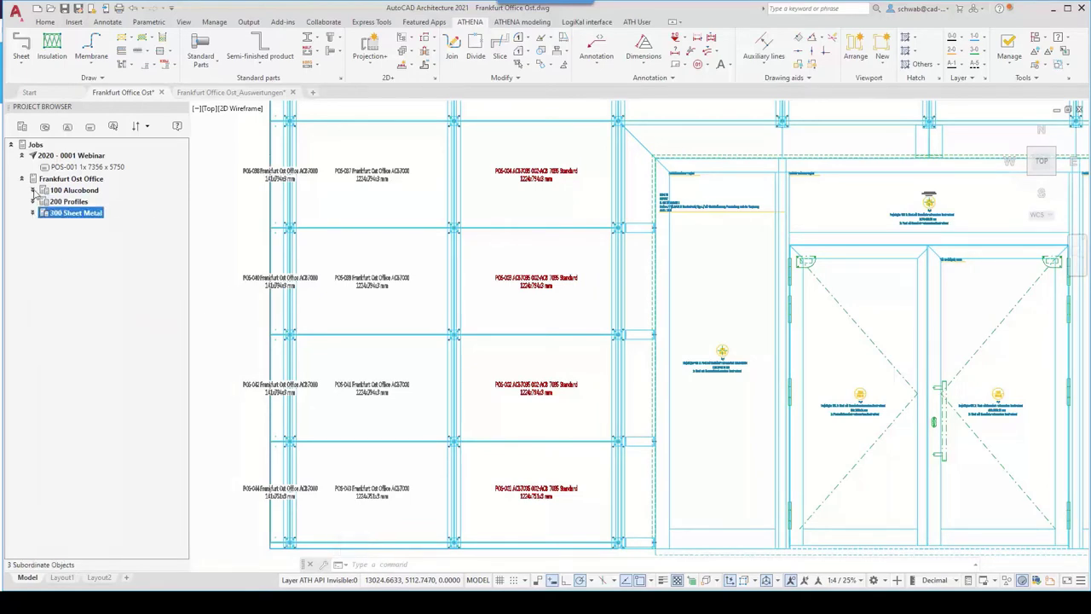
{"action": "left_click", "coordinate": [33, 190]}
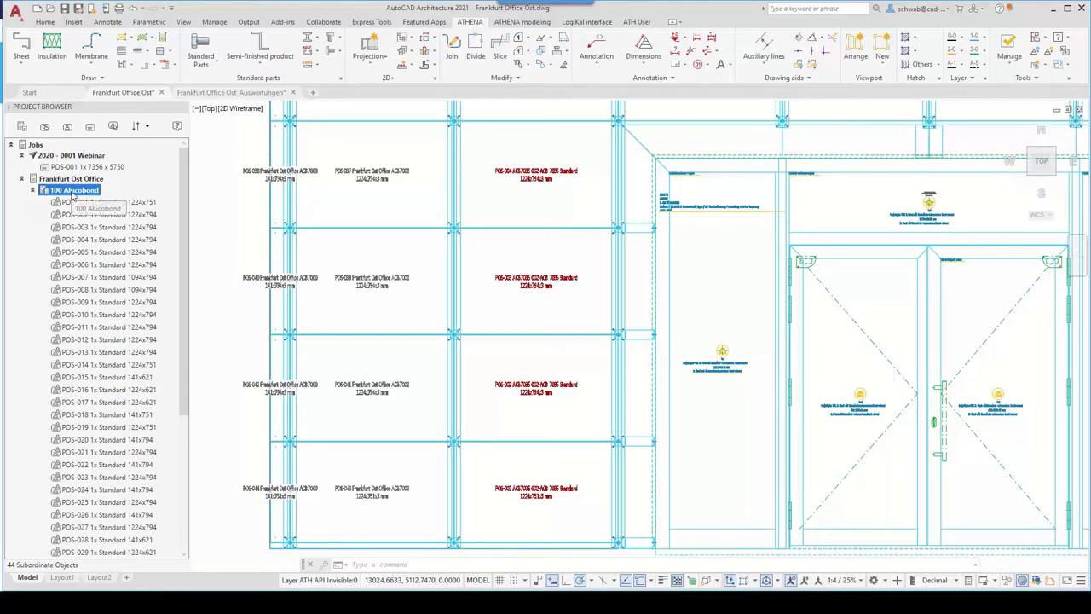
{"action": "left_click", "coordinate": [71, 205]}
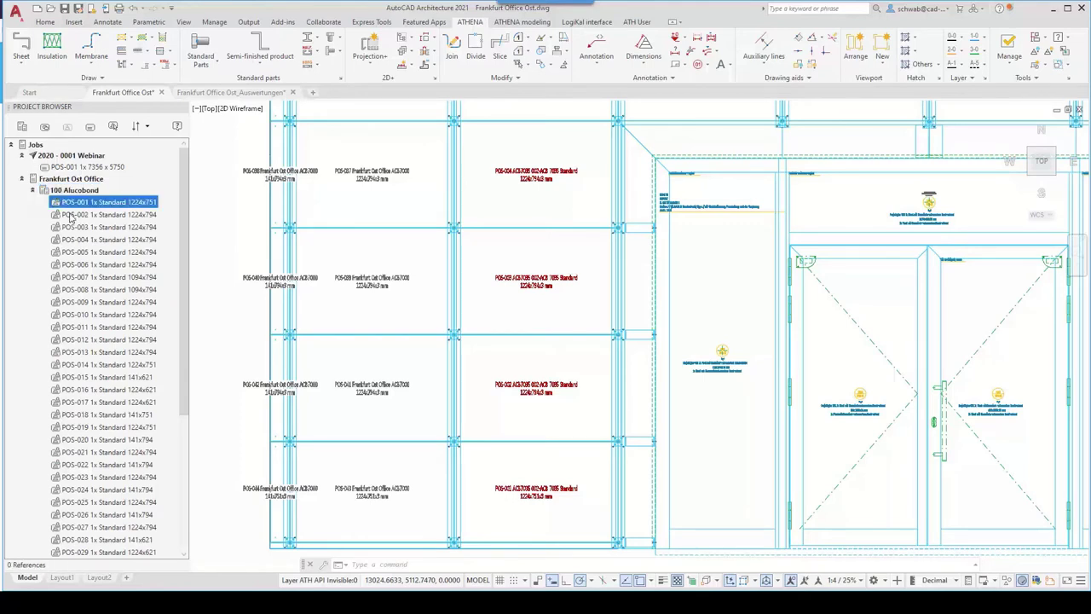
{"action": "scroll", "coordinate": [72, 230], "scroll_direction": "down", "scroll_amount": 5}
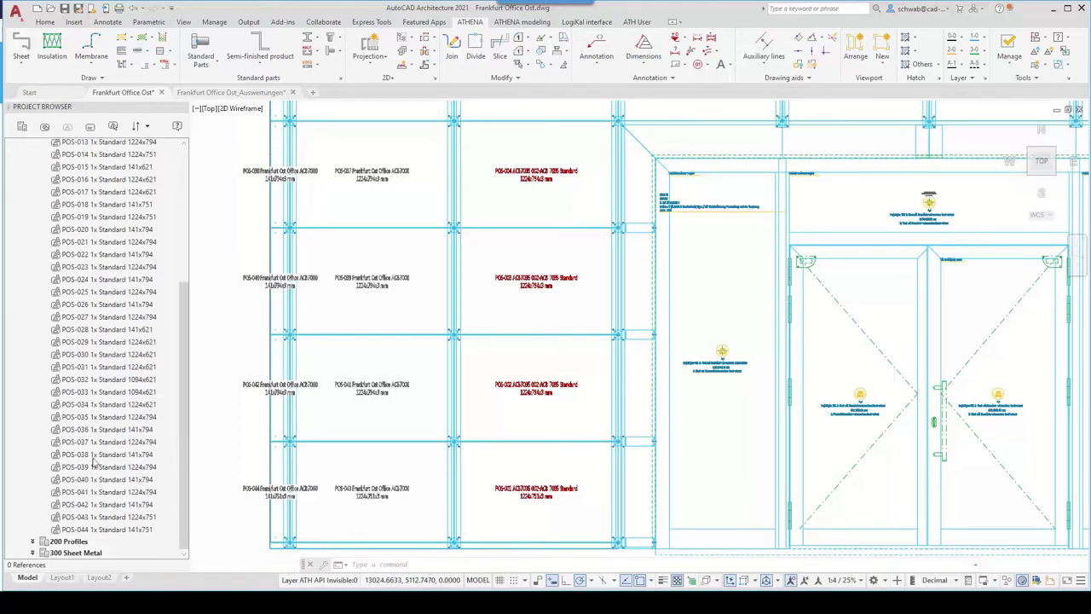
{"action": "left_click", "coordinate": [87, 531], "text": "shift"}
{"action": "scroll", "coordinate": [68, 241], "scroll_direction": "up", "scroll_amount": 5}
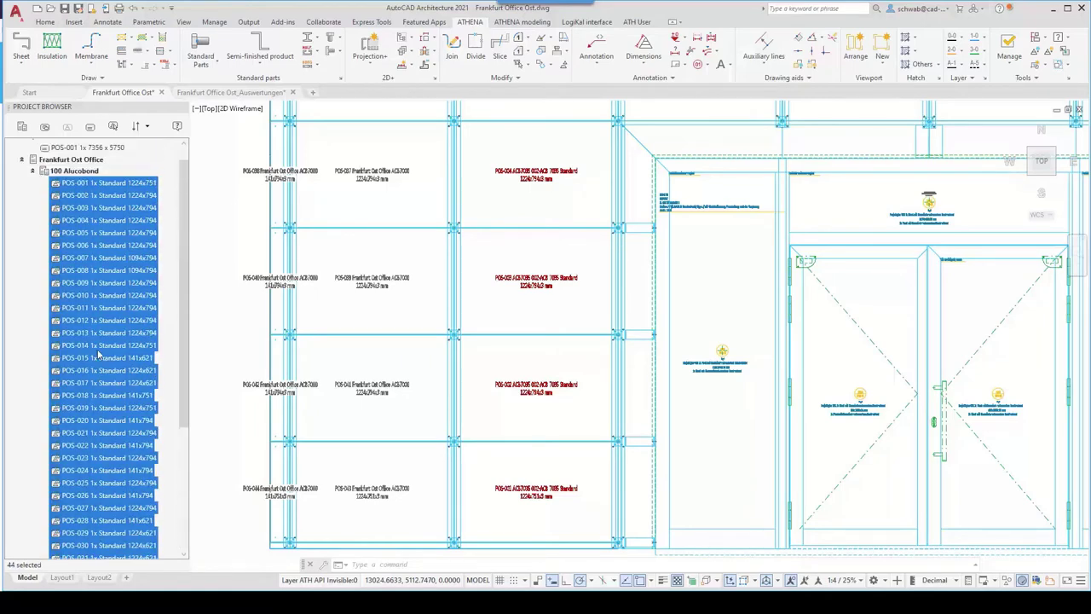
{"action": "right_click", "coordinate": [72, 206]}
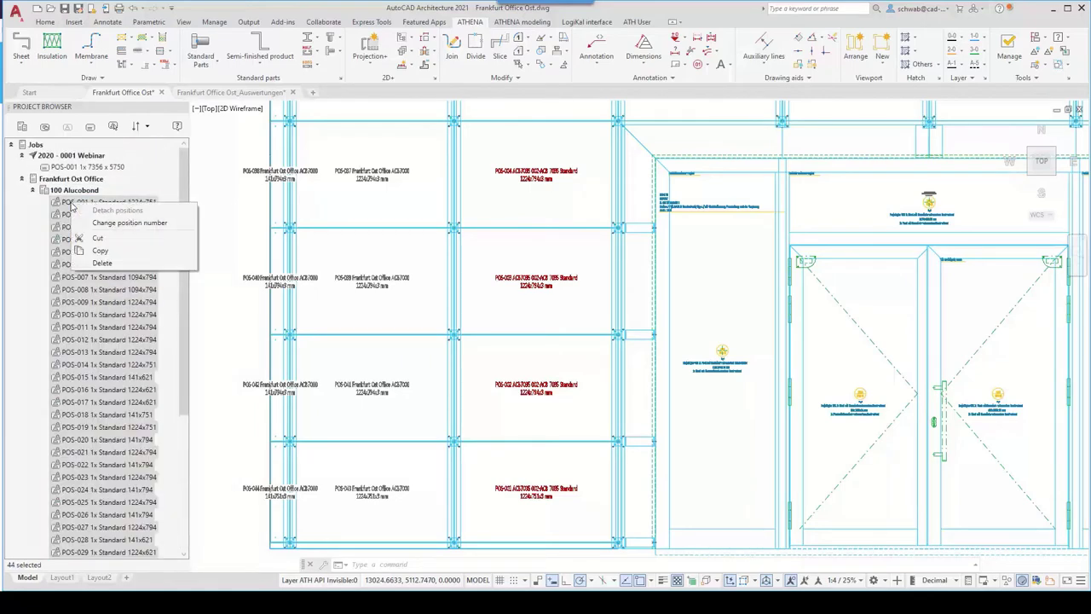
{"action": "left_click", "coordinate": [128, 222]}
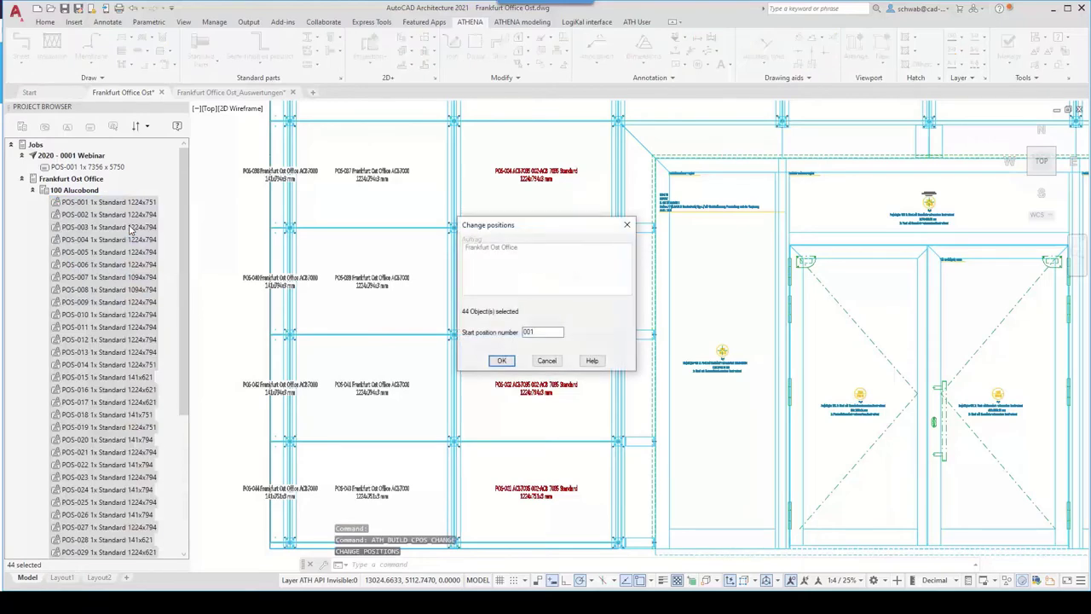
{"action": "left_click_drag", "start_coordinate": [539, 331], "coordinate": [512, 332]}
{"action": "type", "text": "AC"}
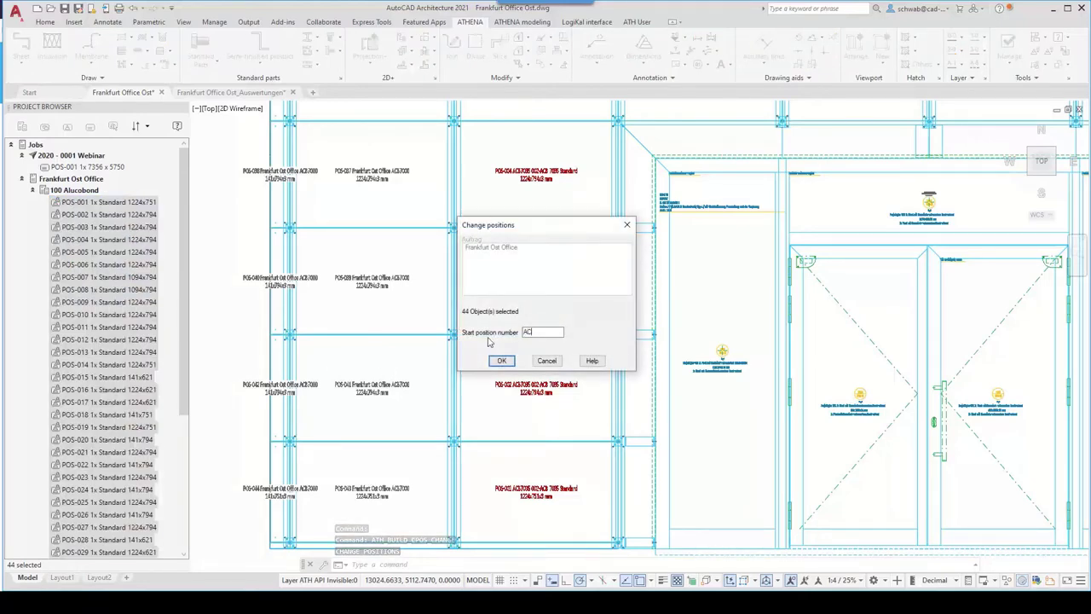
{"action": "type", "text": "B_001"}
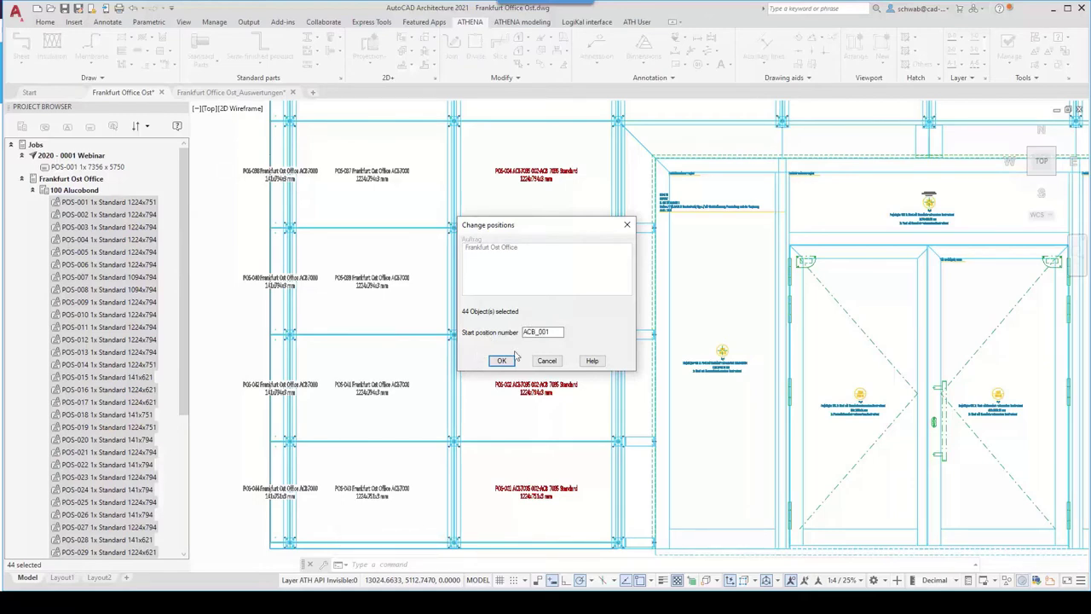
{"action": "left_click", "coordinate": [504, 360]}
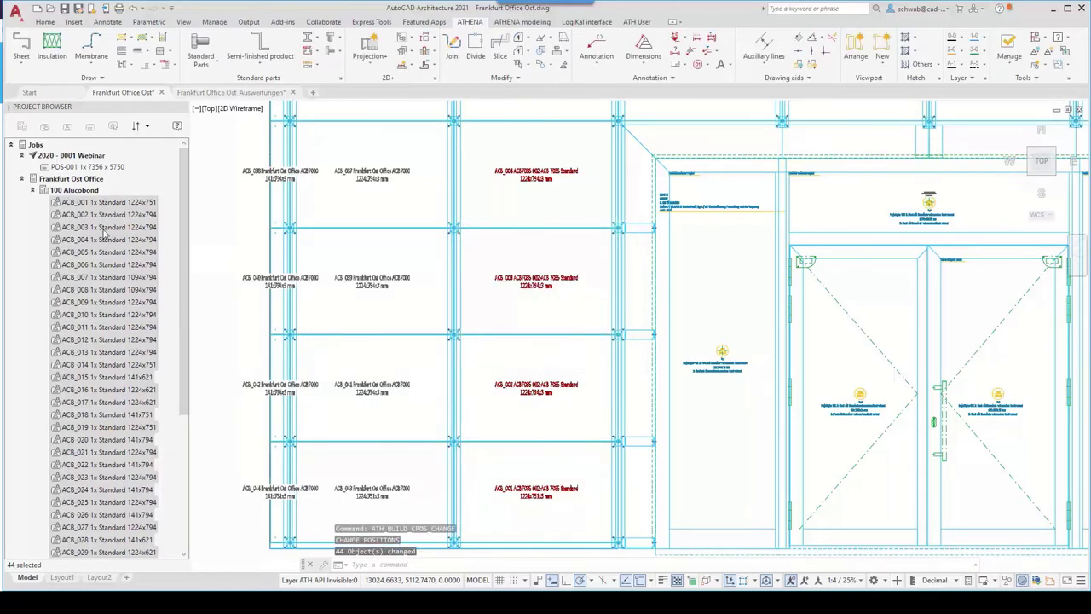
Step: Renumber all hat profile positions in 200 Profiles with the start position number SUBPR_001
{"action": "left_click", "coordinate": [38, 192]}
{"action": "left_click", "coordinate": [38, 203]}
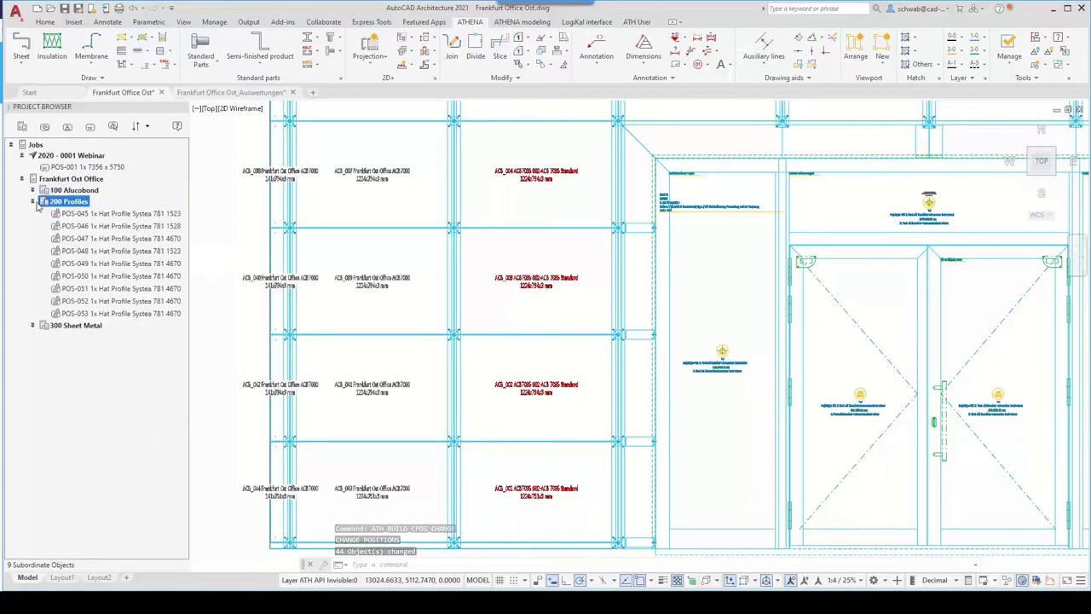
{"action": "left_click", "coordinate": [76, 214]}
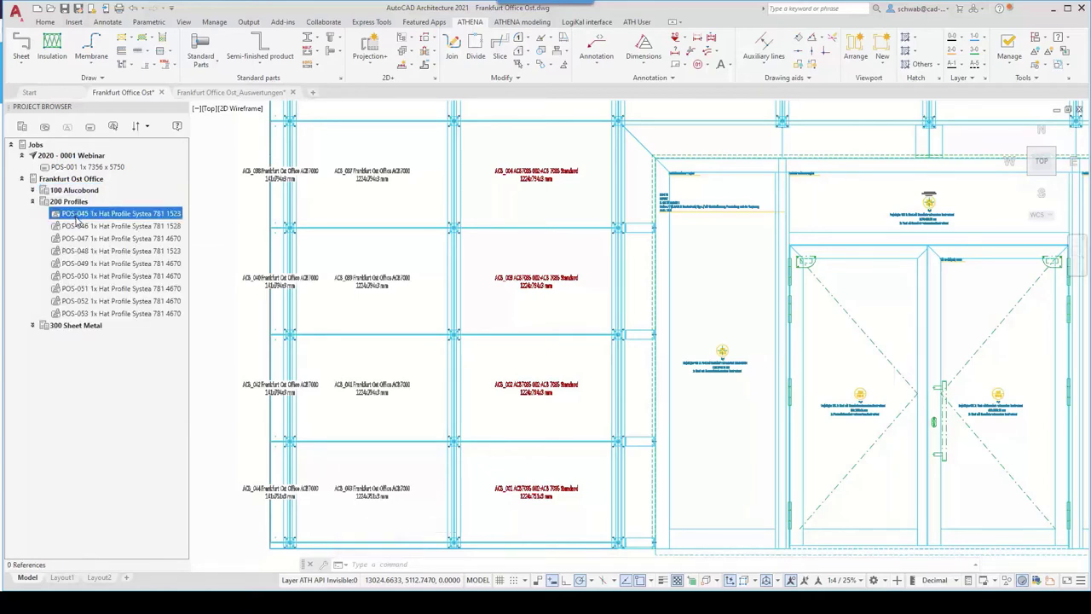
{"action": "left_click", "coordinate": [75, 314], "text": "shift"}
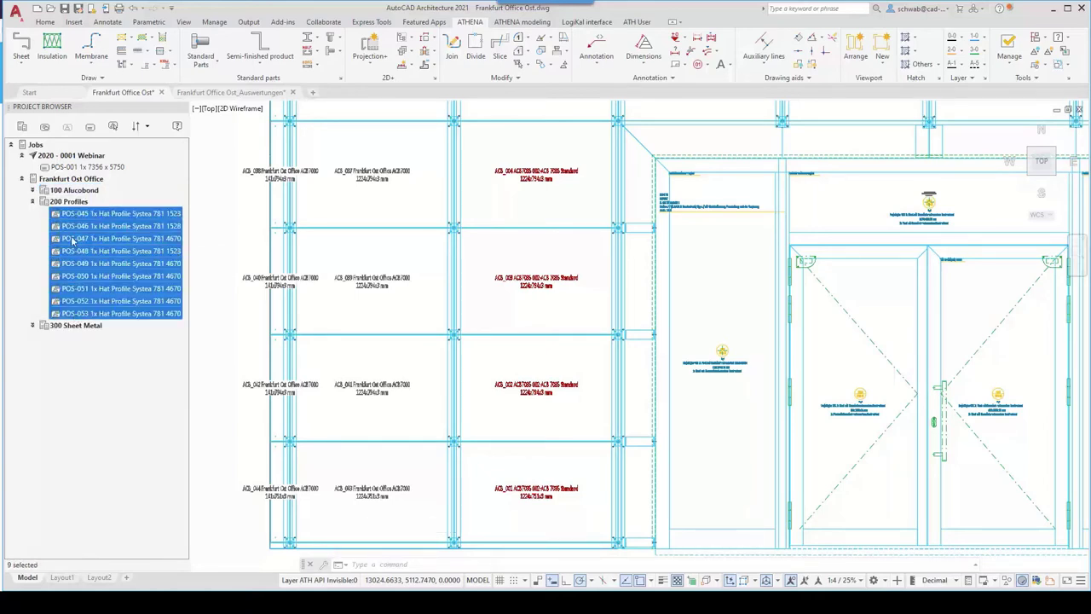
{"action": "right_click", "coordinate": [68, 219]}
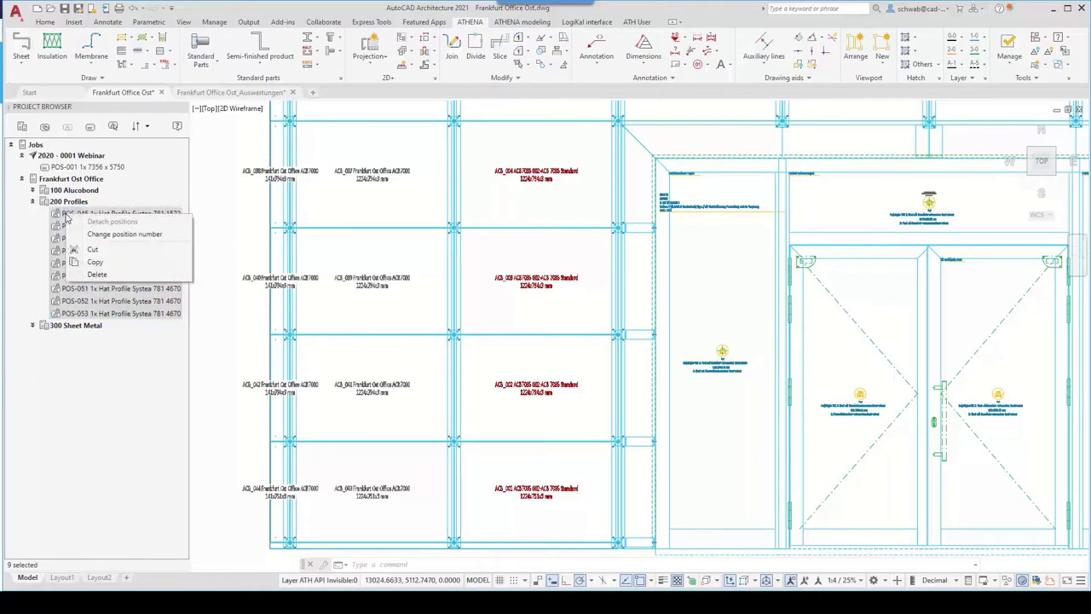
{"action": "left_click", "coordinate": [102, 234]}
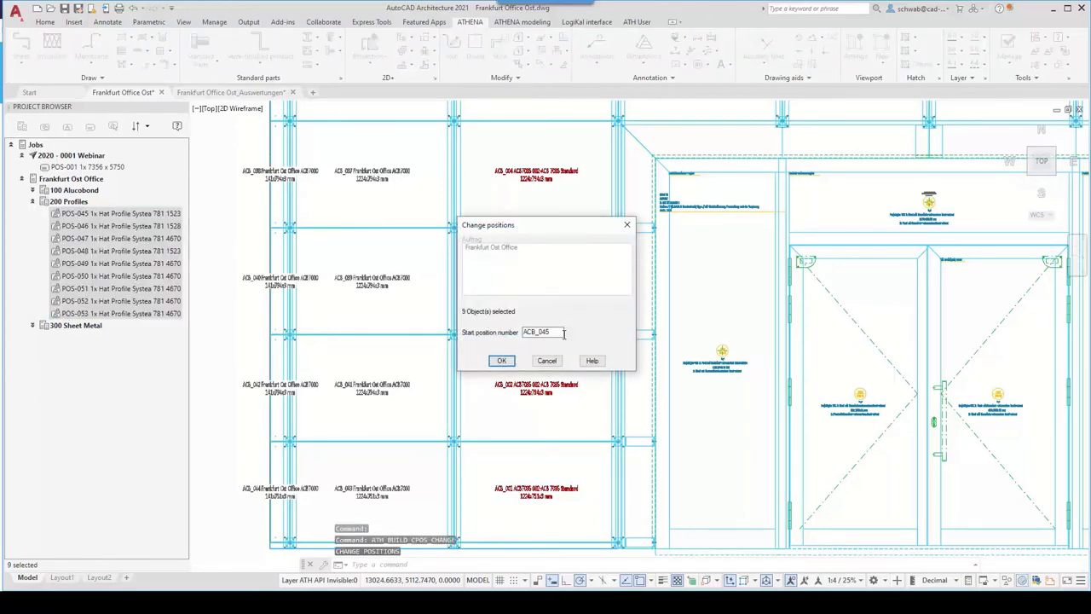
{"action": "left_click_drag", "start_coordinate": [563, 333], "coordinate": [509, 331]}
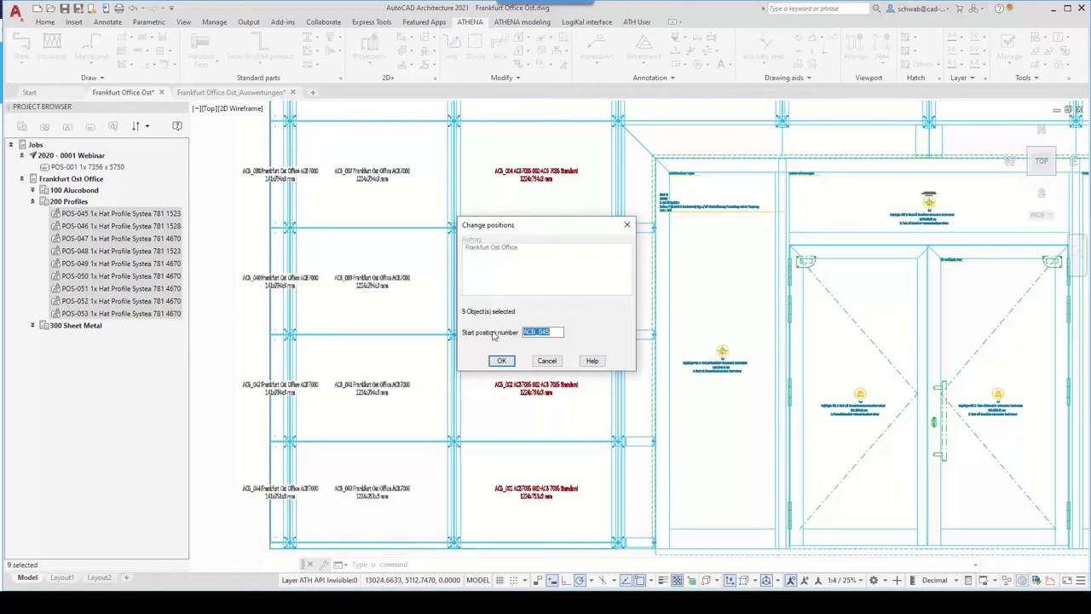
{"action": "type", "text": "5"}
{"action": "left_click", "coordinate": [503, 361]}
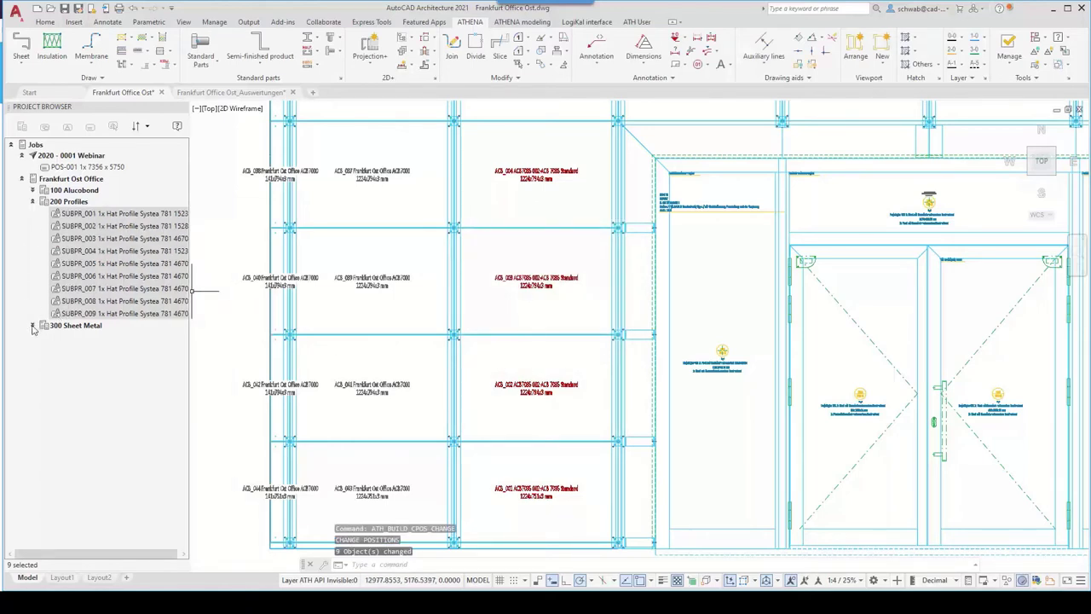
Step: Renumber the three sheet metal positions in 300 Sheet Metal with the start position number SM_001
{"action": "double_click", "coordinate": [69, 329]}
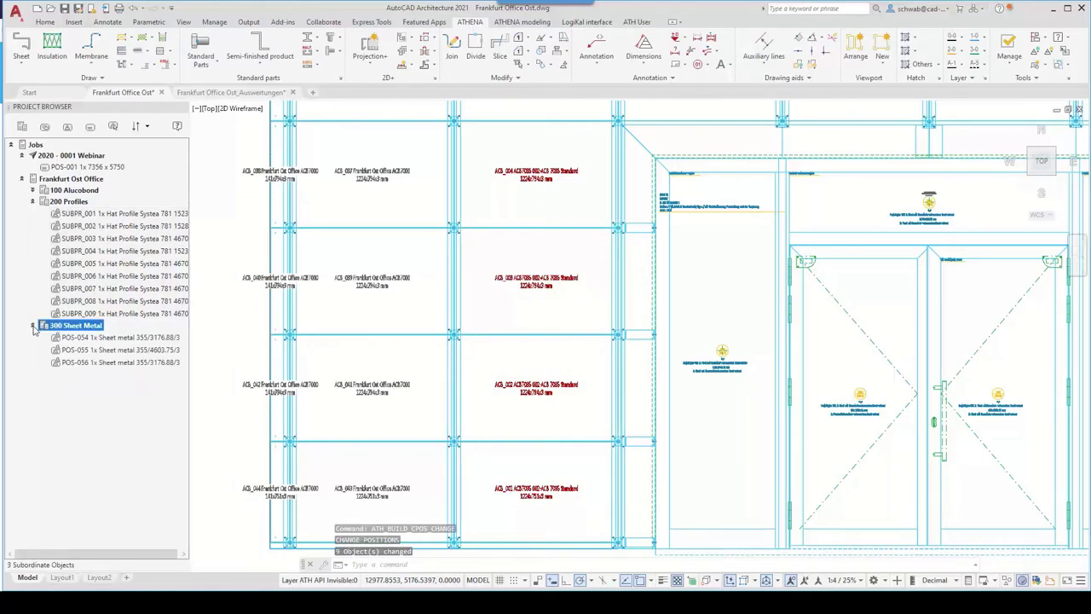
{"action": "left_click", "coordinate": [76, 340]}
{"action": "left_click", "coordinate": [70, 365], "text": "shift"}
{"action": "right_click", "coordinate": [73, 344]}
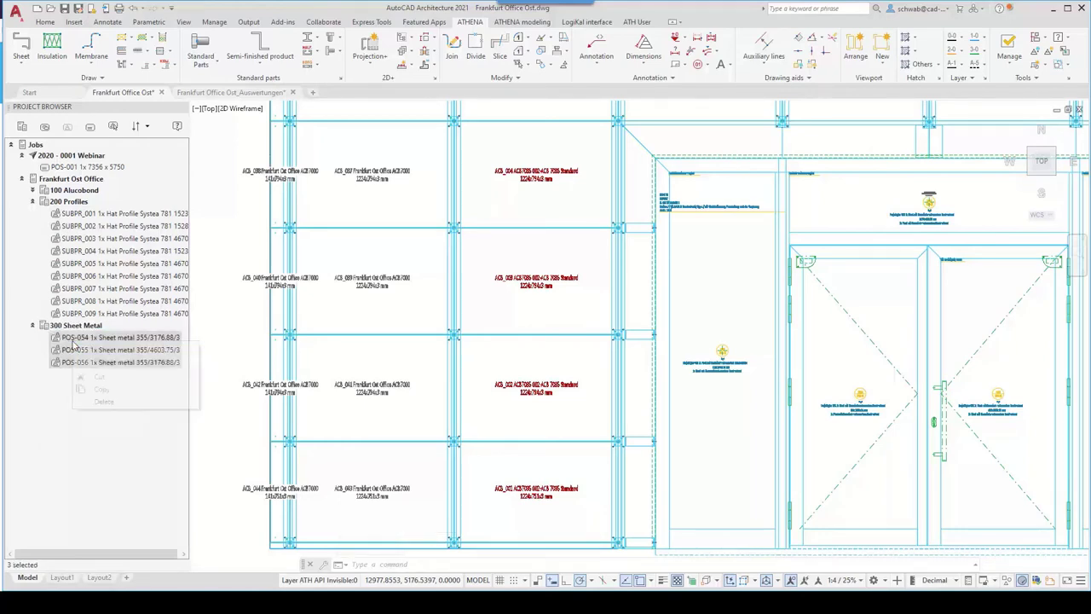
{"action": "left_click", "coordinate": [127, 361]}
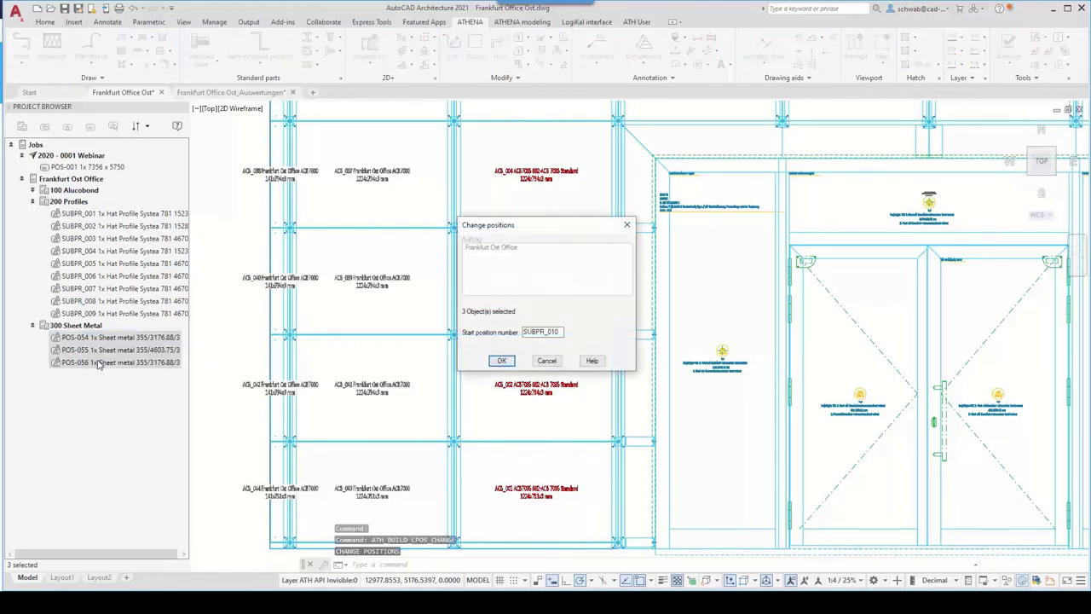
{"action": "left_click_drag", "start_coordinate": [561, 331], "coordinate": [450, 341]}
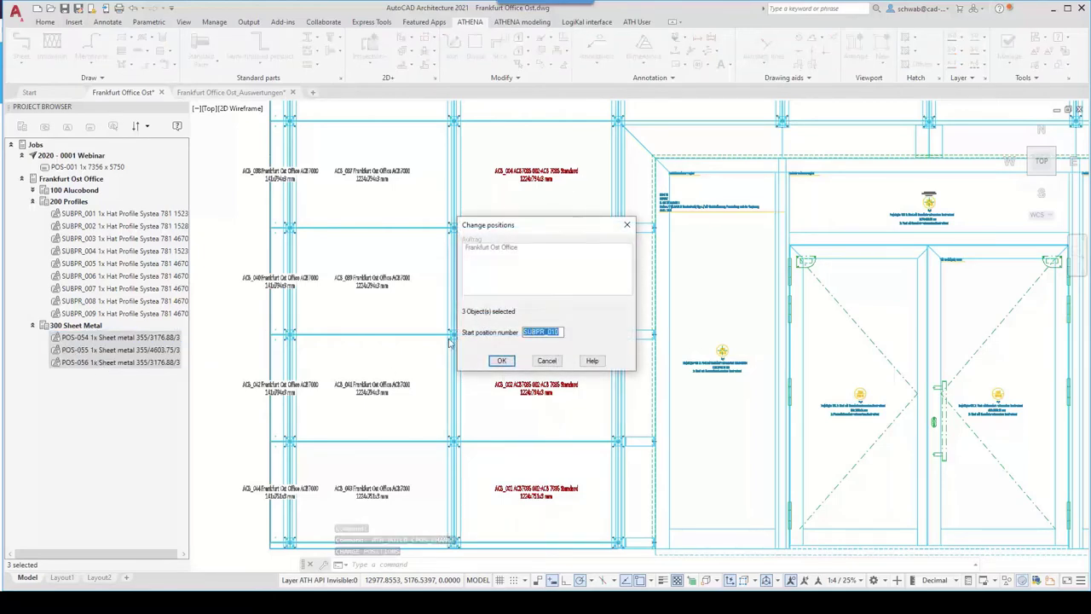
{"action": "type", "text": "SM_001"}
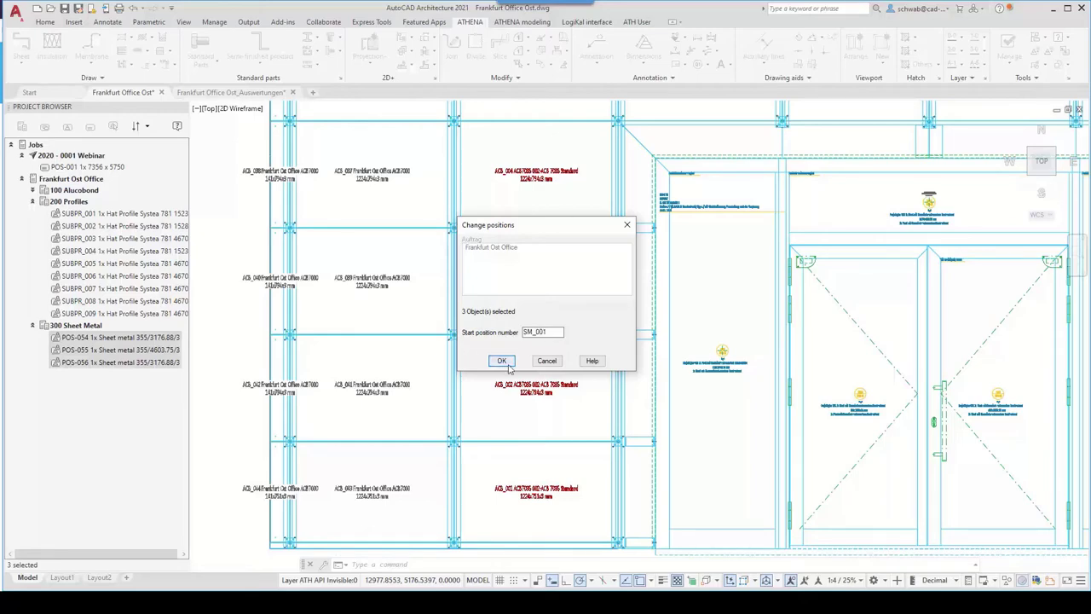
{"action": "left_click", "coordinate": [501, 361]}
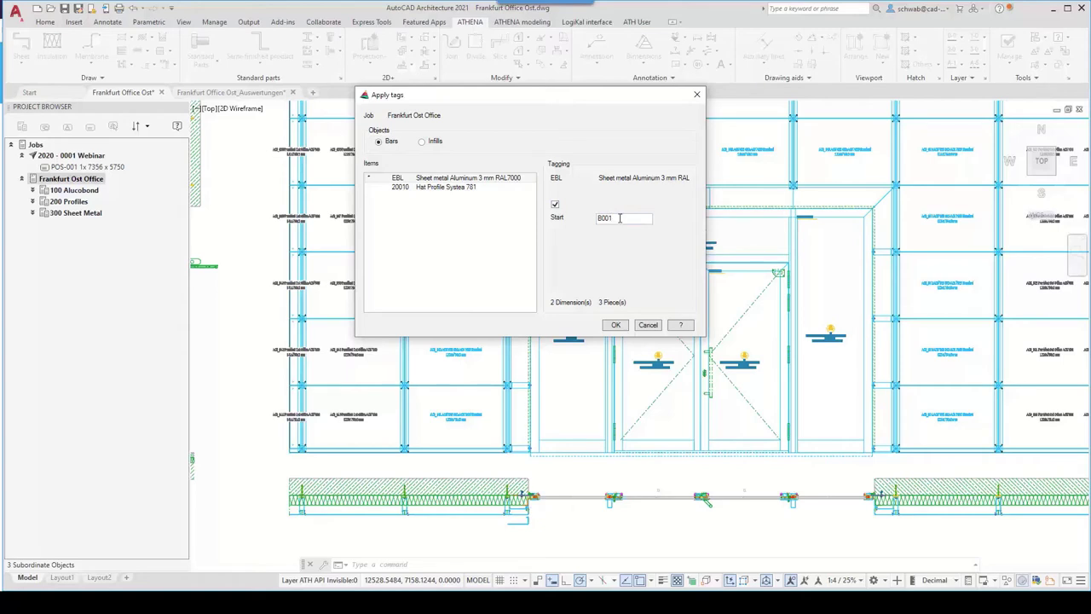
Step: Set the start tag of the 3 mm aluminum sheet metal bars to SME_001 and enable tagging with its own start for Hat Profile Systea 781
{"action": "left_click_drag", "start_coordinate": [619, 218], "coordinate": [589, 223]}
{"action": "left_click", "coordinate": [452, 186]}
{"action": "left_click", "coordinate": [555, 206]}
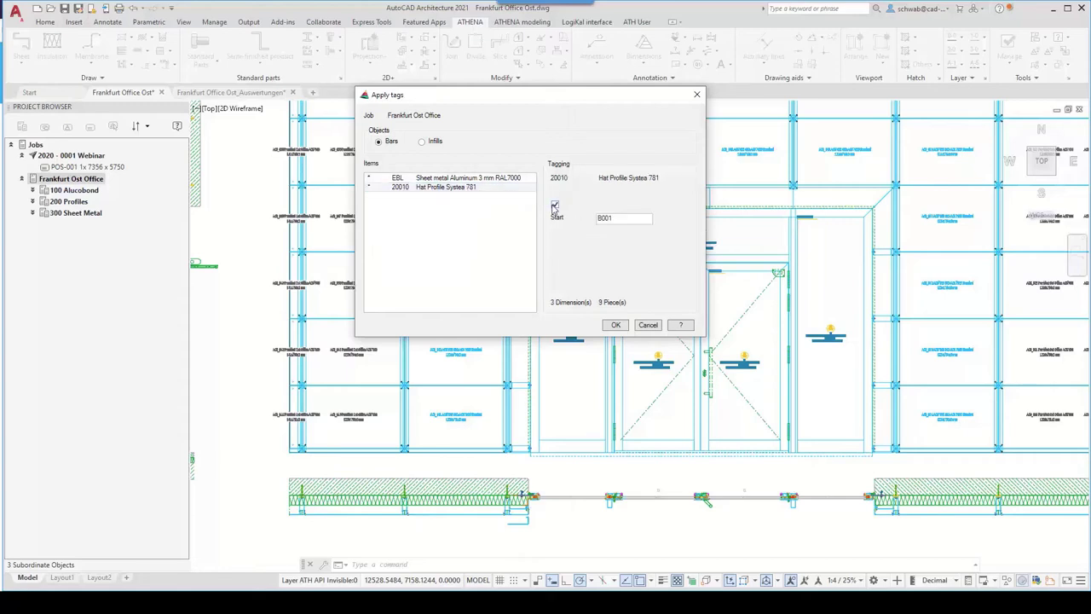
{"action": "double_click", "coordinate": [619, 221]}
Step: Enable tagging with start tags for the ACB7000 and ACB7035 infills, and apply the tags to the Frankfurt Ost Office job
{"action": "left_click", "coordinate": [427, 142]}
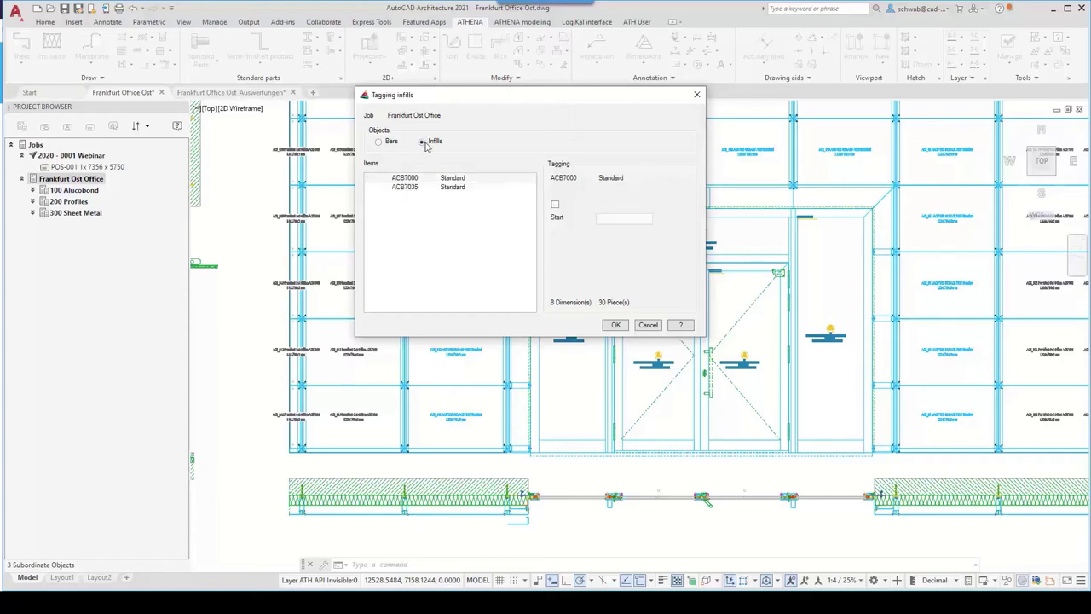
{"action": "left_click", "coordinate": [555, 205]}
{"action": "left_click", "coordinate": [431, 188]}
{"action": "left_click", "coordinate": [555, 206]}
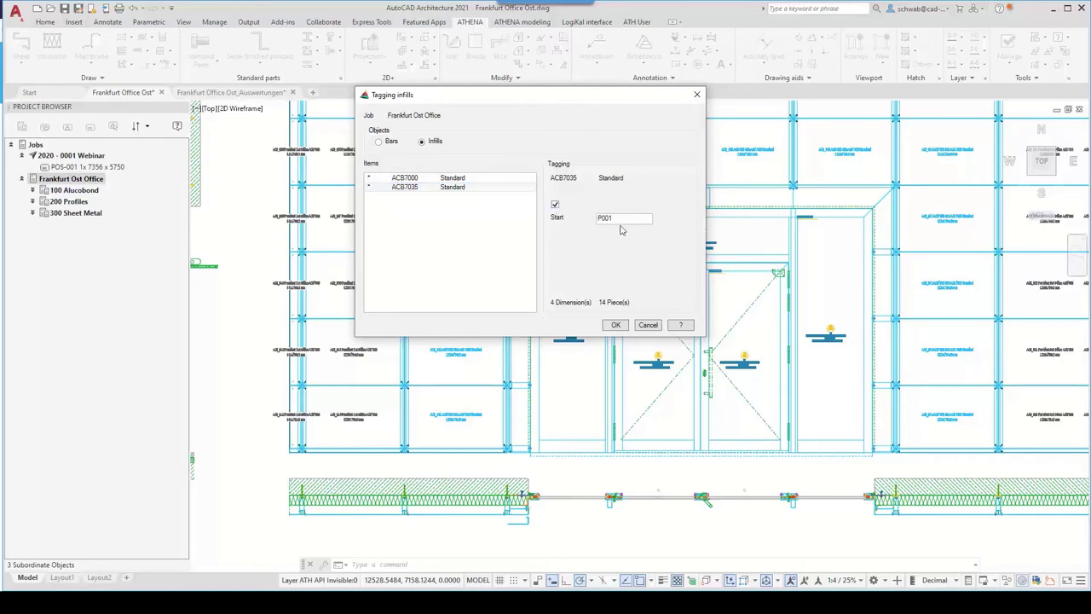
{"action": "key", "text": "ctrl+a"}
{"action": "left_click", "coordinate": [380, 141]}
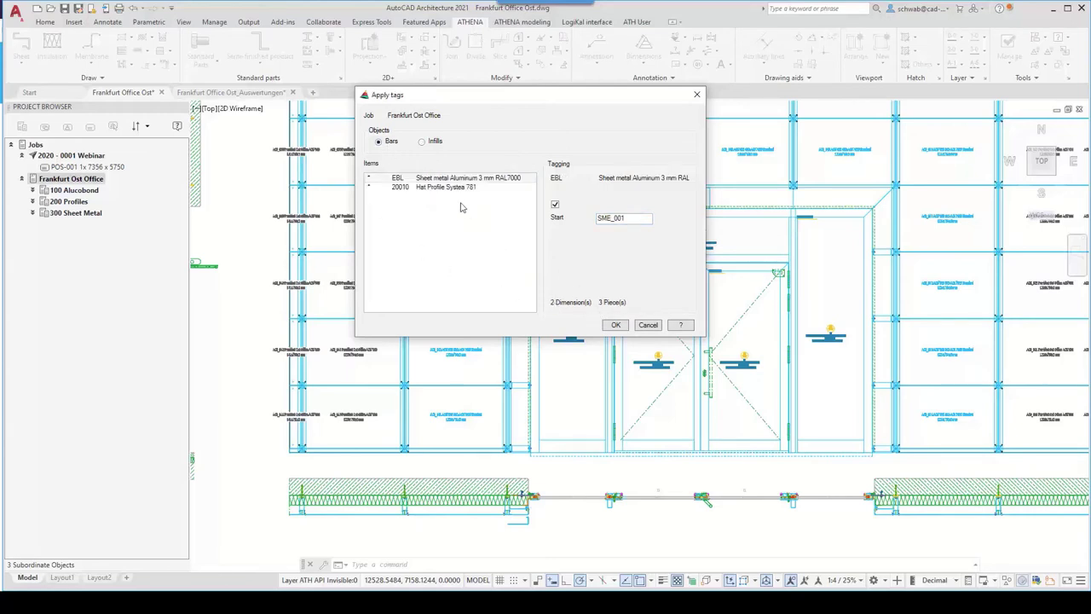
{"action": "left_click", "coordinate": [616, 327]}
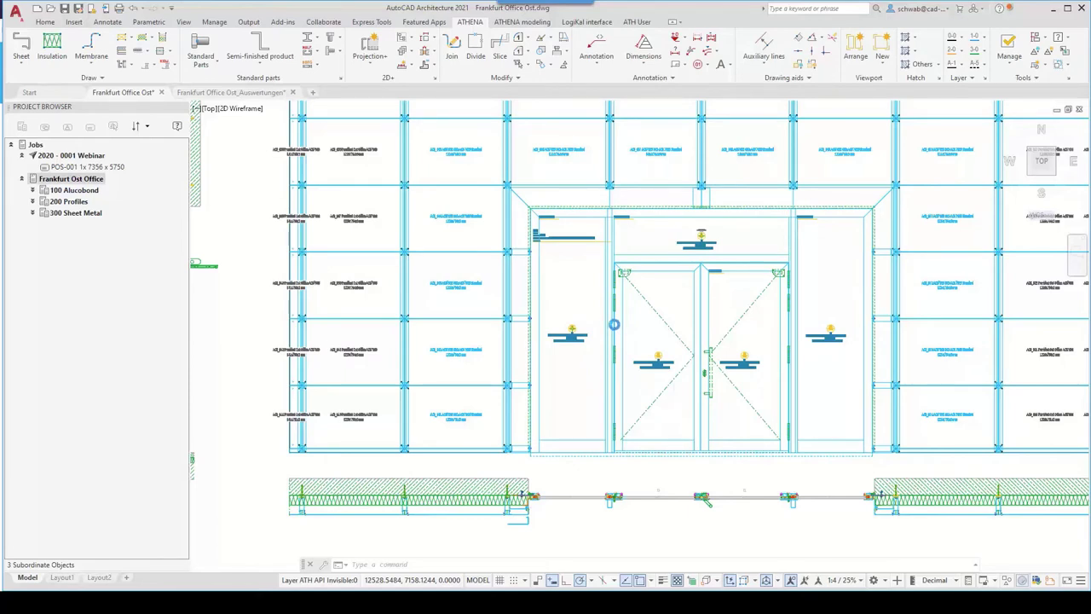
Step: Create an infill list by tagging for 100 Alucobond, including both ACB7000 and ACB7035, and insert it right of the facade elevation
{"action": "scroll", "coordinate": [355, 335], "scroll_direction": "down", "scroll_amount": 3}
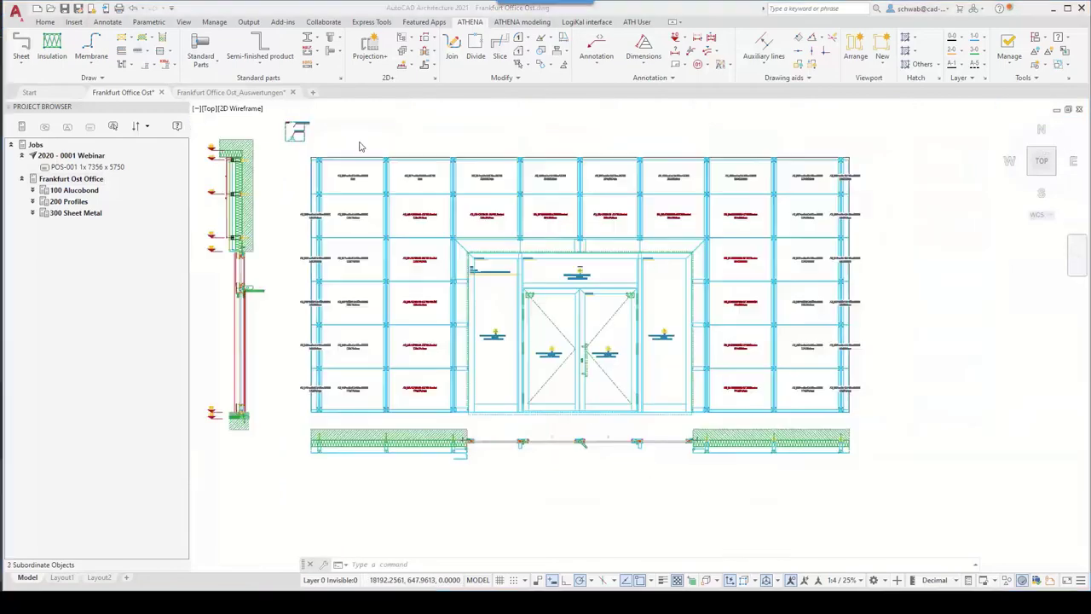
{"action": "left_click", "coordinate": [75, 192]}
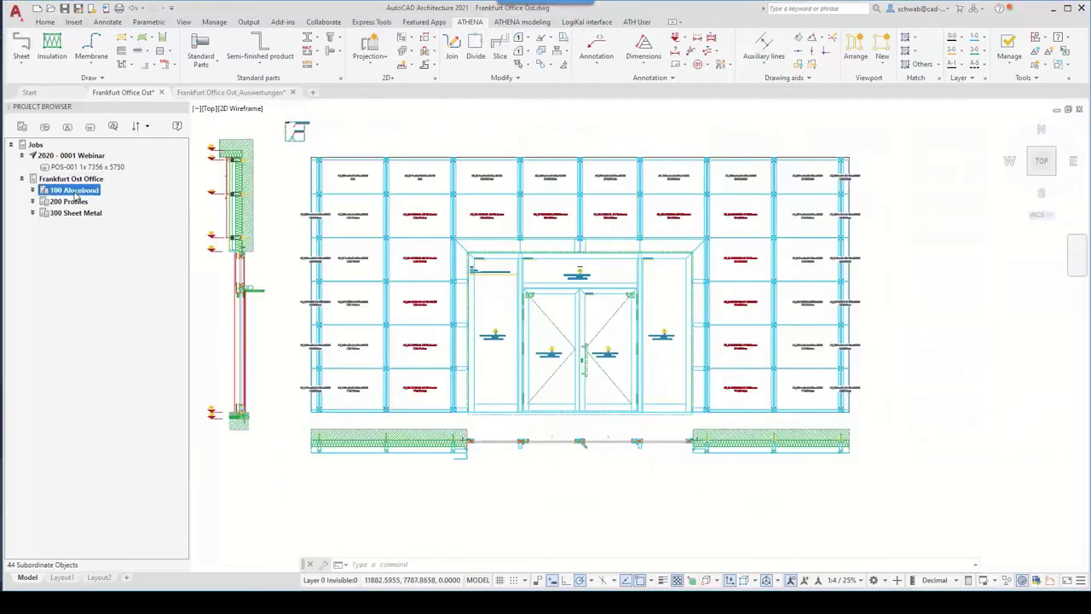
{"action": "right_click", "coordinate": [75, 193]}
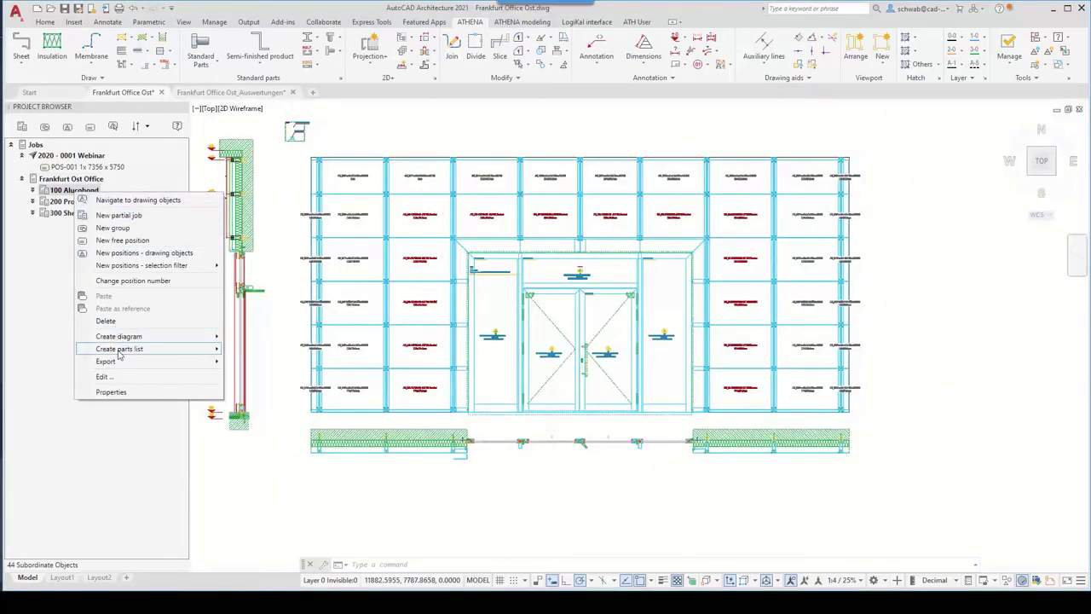
{"action": "mouse_move", "coordinate": [132, 355]}
{"action": "left_click", "coordinate": [264, 374]}
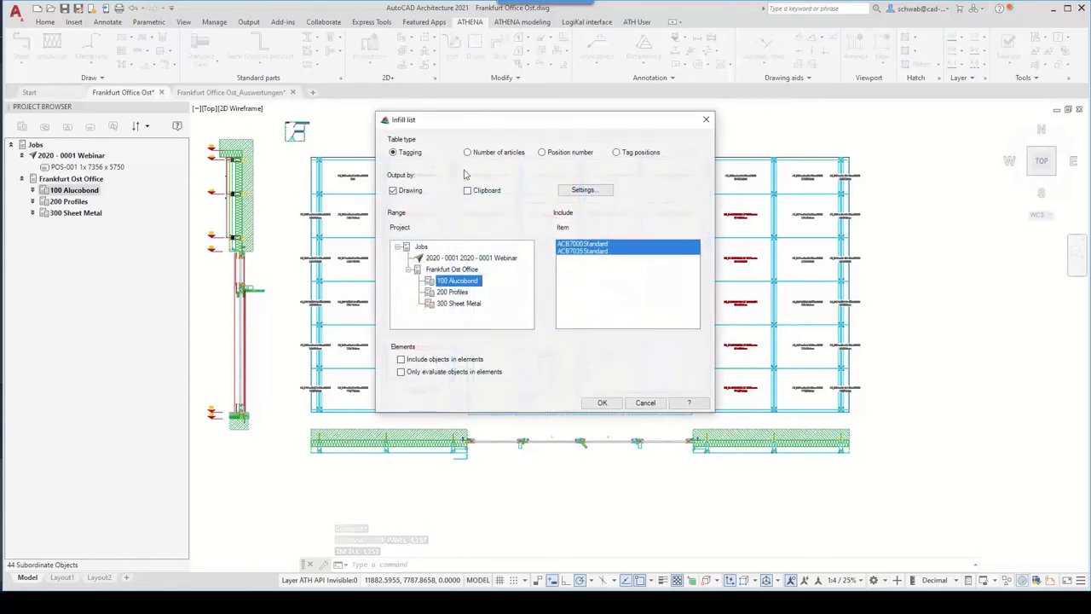
{"action": "left_click", "coordinate": [575, 191]}
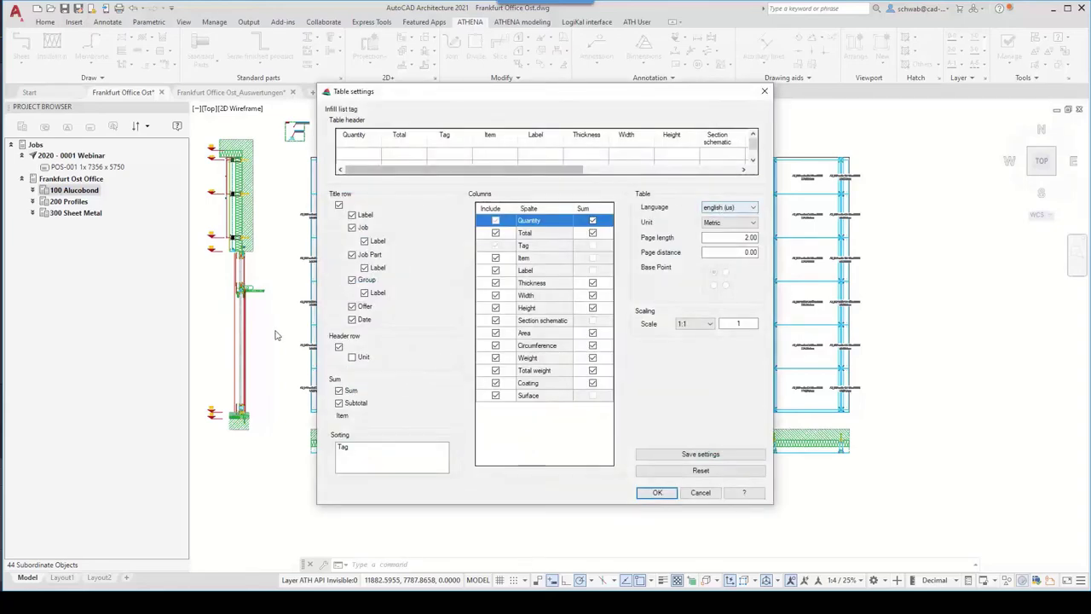
{"action": "left_click", "coordinate": [668, 498]}
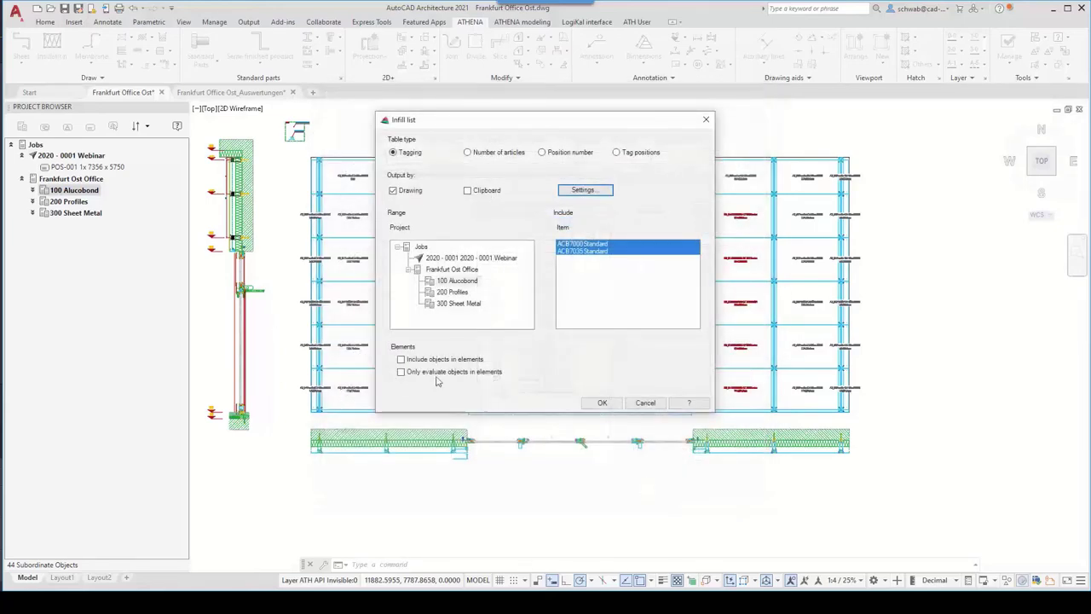
{"action": "left_click", "coordinate": [603, 403]}
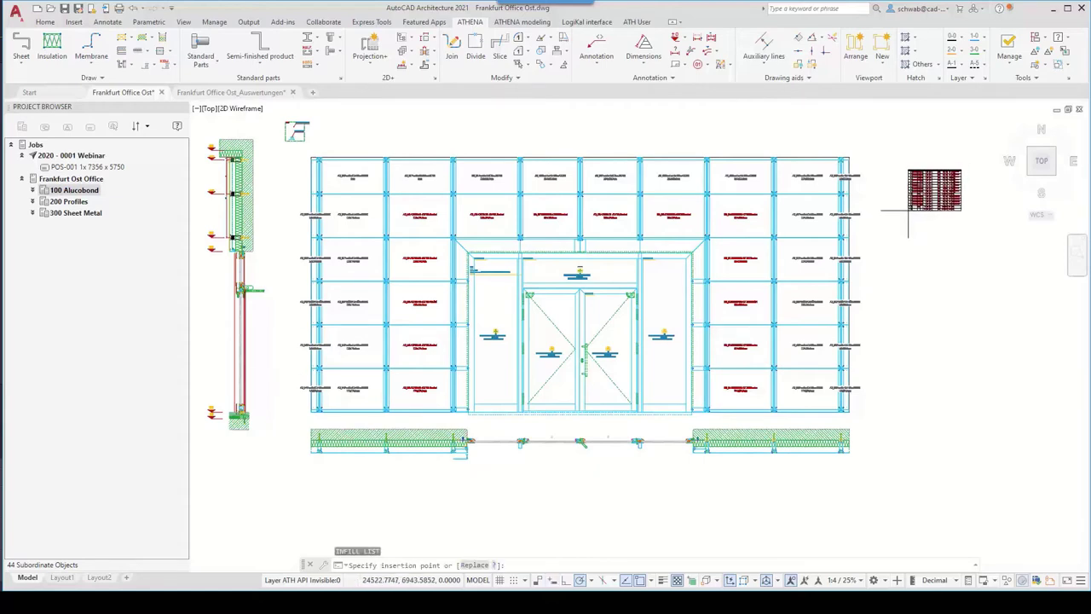
{"action": "left_click", "coordinate": [908, 211]}
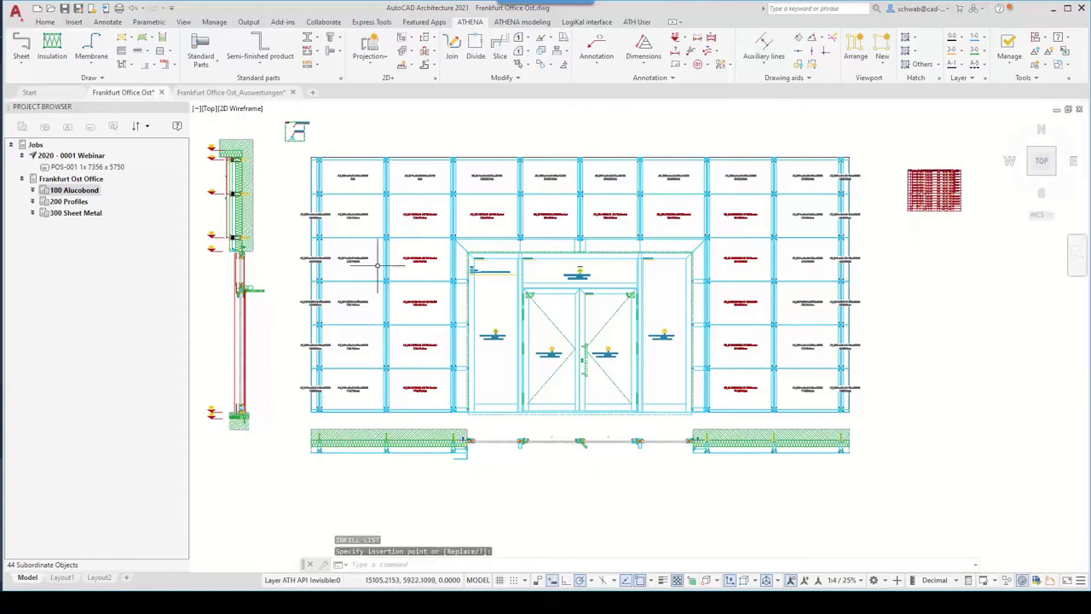
Step: Create a bar list by tagging for 200 Profiles without updating the tags, and insert it below the infill list
{"action": "left_click", "coordinate": [64, 202]}
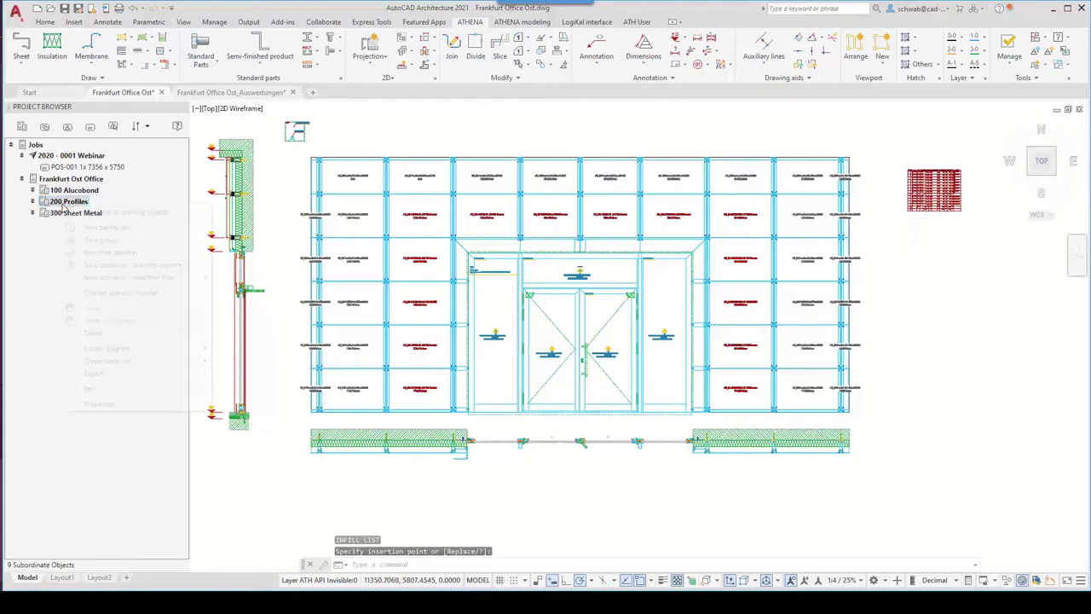
{"action": "right_click", "coordinate": [63, 203]}
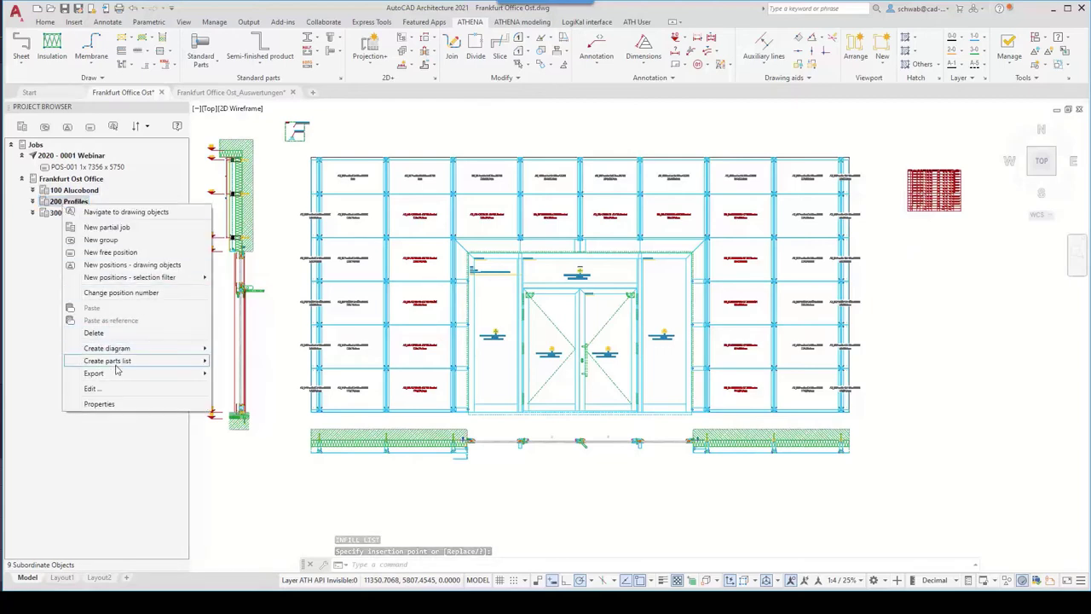
{"action": "mouse_move", "coordinate": [128, 361]}
{"action": "left_click", "coordinate": [267, 373]}
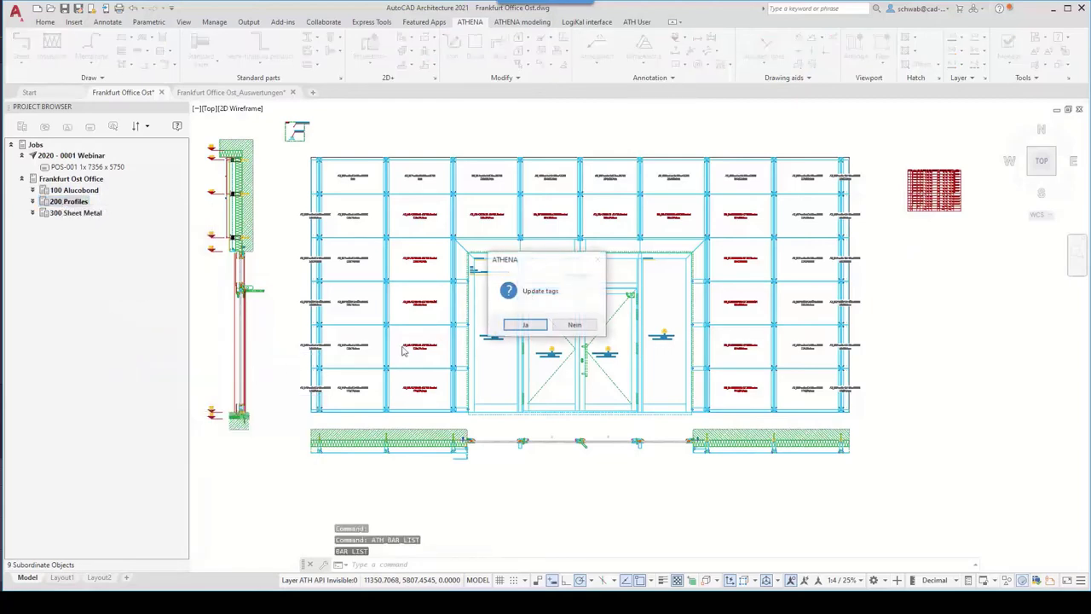
{"action": "left_click", "coordinate": [568, 326]}
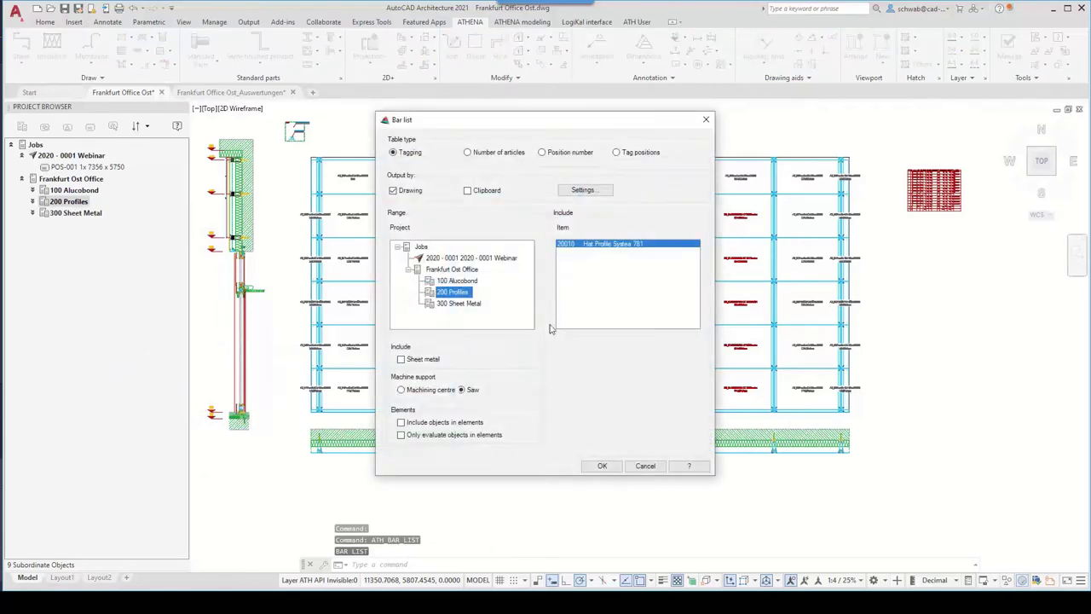
{"action": "left_click", "coordinate": [602, 466]}
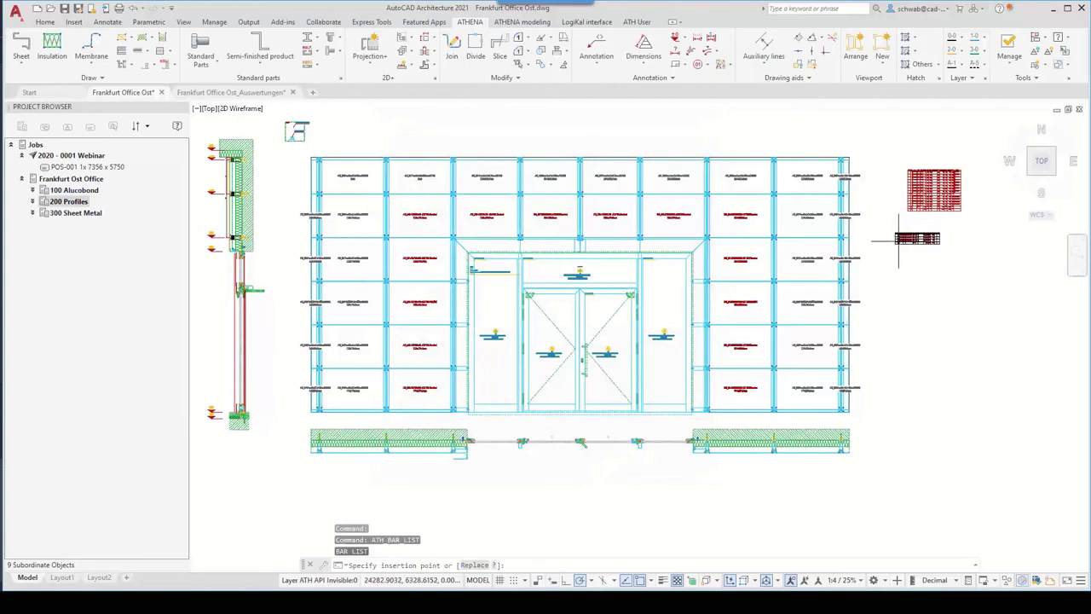
{"action": "left_click", "coordinate": [909, 230]}
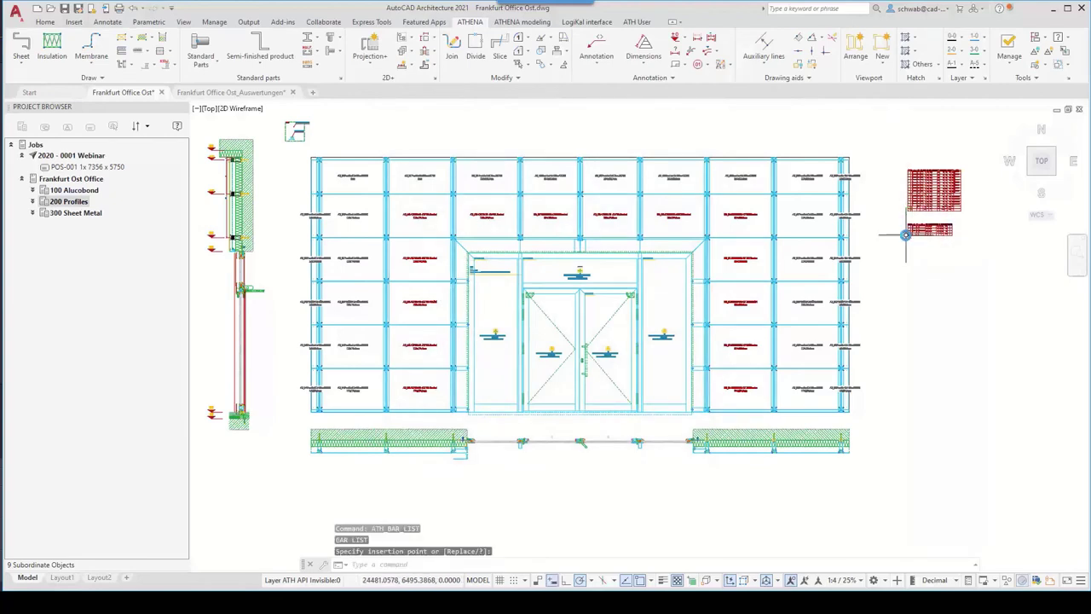
Step: Create an assembly list by position number for 200 Profiles and insert it beside the bar list
{"action": "right_click", "coordinate": [70, 202]}
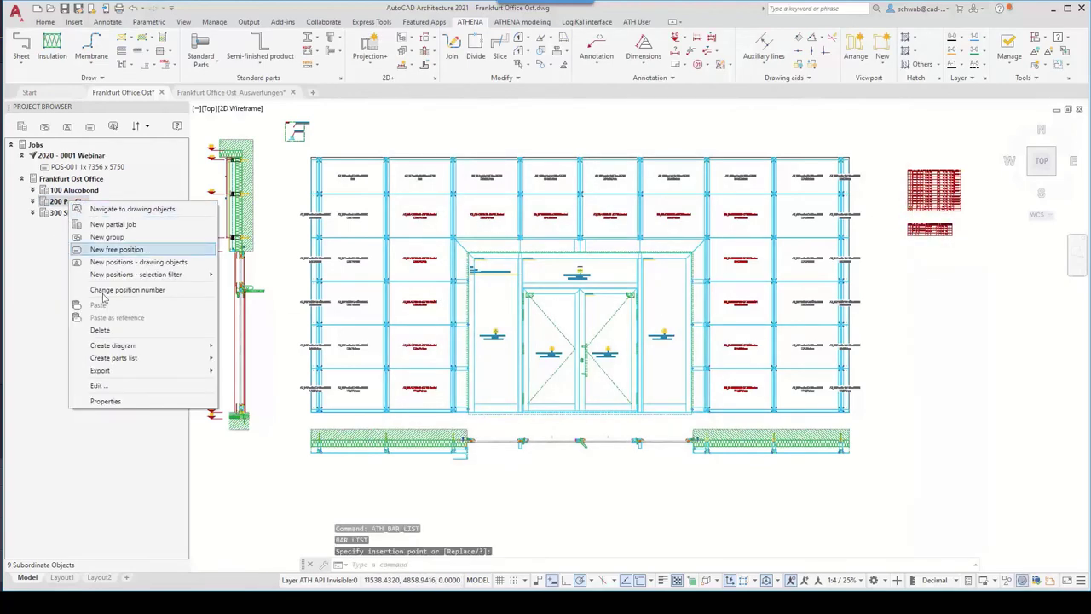
{"action": "mouse_move", "coordinate": [128, 359]}
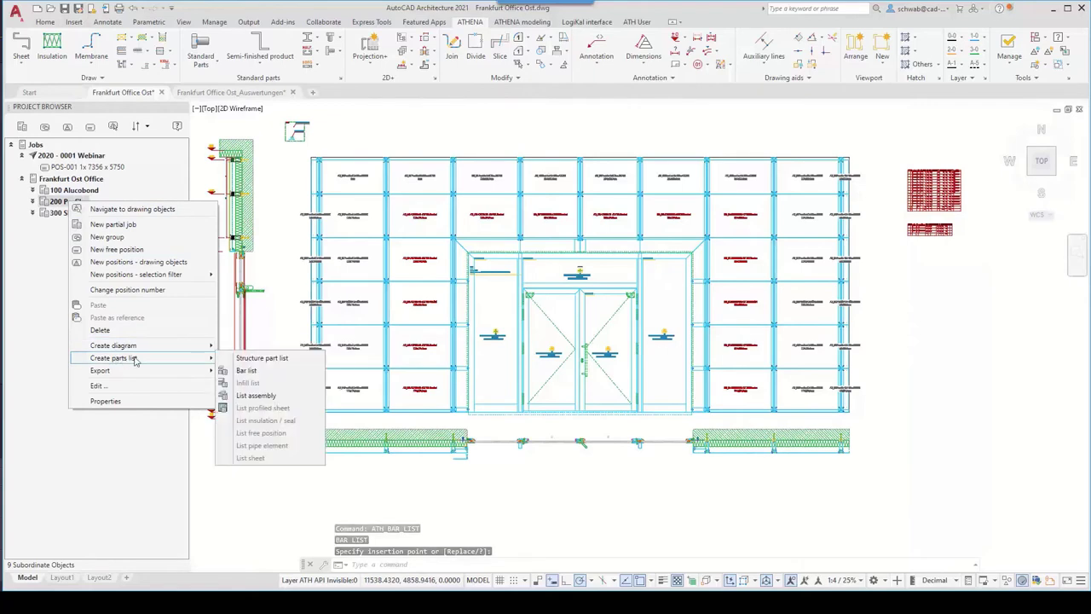
{"action": "left_click", "coordinate": [256, 397]}
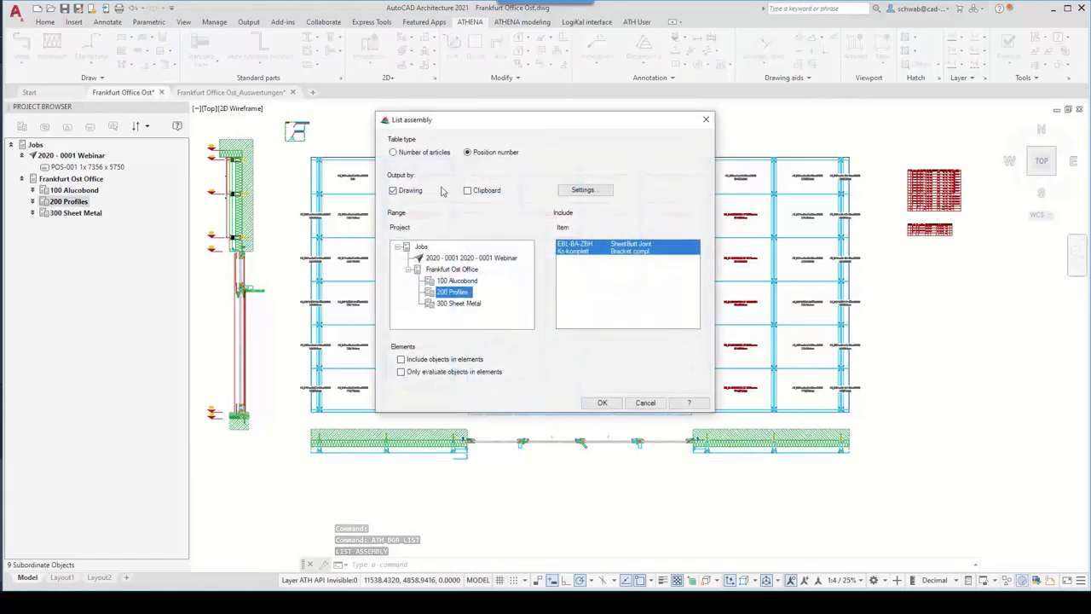
{"action": "left_click", "coordinate": [602, 403]}
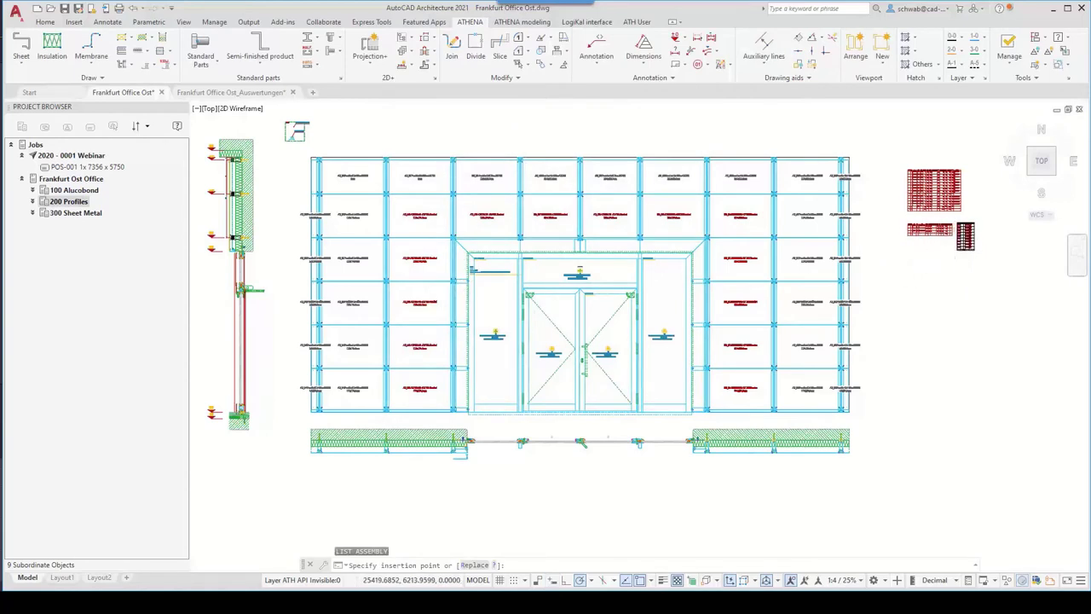
{"action": "left_click", "coordinate": [908, 251]}
Step: Create a sheet metal list by position number for 300 Sheet Metal and insert it to the right of the infill list
{"action": "left_click", "coordinate": [75, 212]}
{"action": "right_click", "coordinate": [74, 214]}
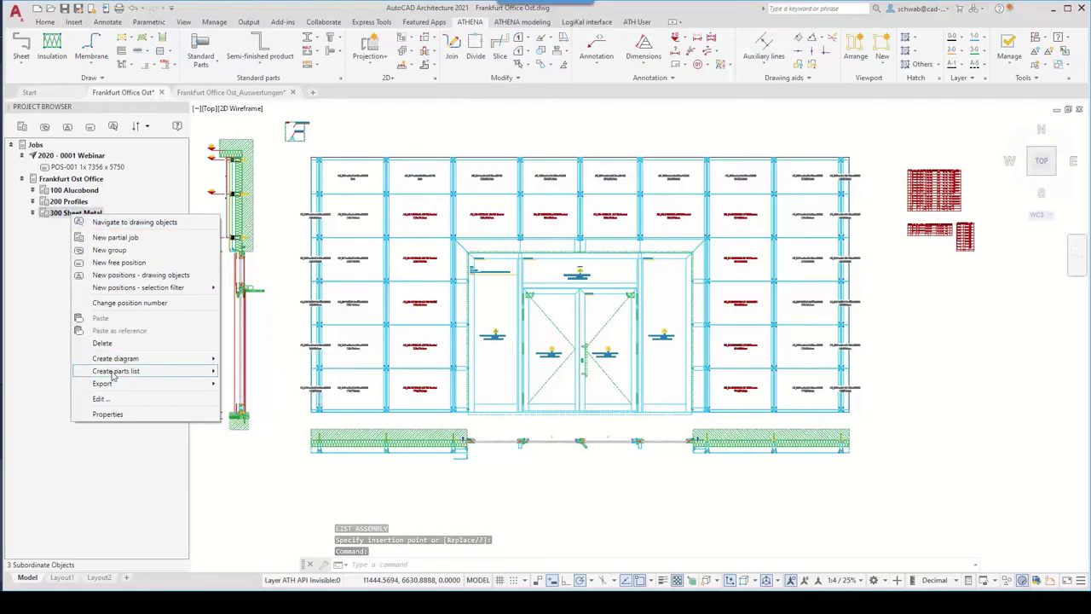
{"action": "mouse_move", "coordinate": [118, 372]}
{"action": "left_click", "coordinate": [252, 470]}
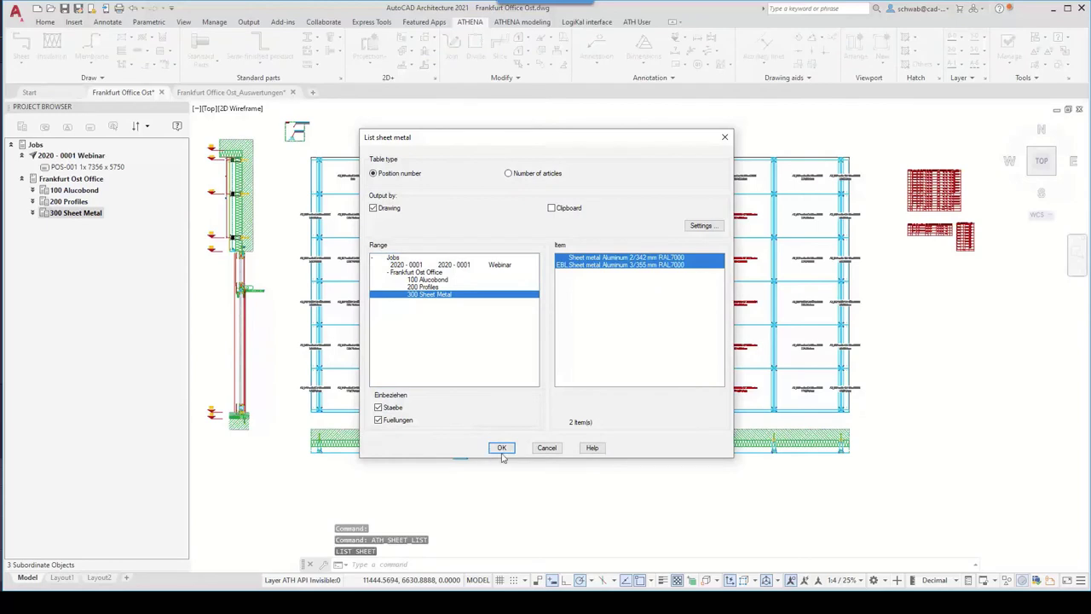
{"action": "left_click", "coordinate": [503, 448]}
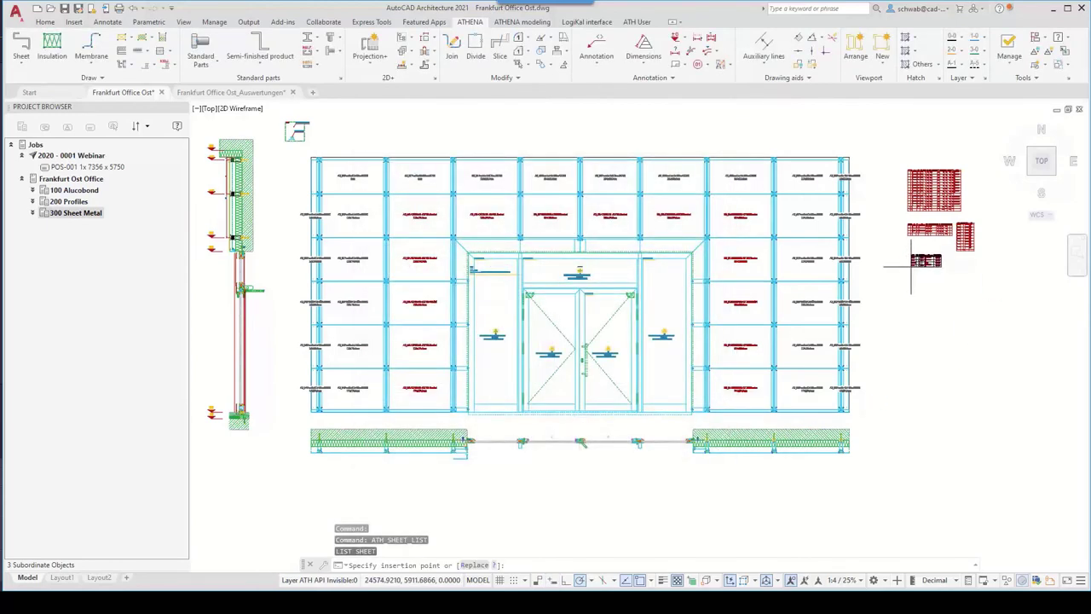
{"action": "middle_click_drag", "start_coordinate": [912, 264], "coordinate": [866, 293]}
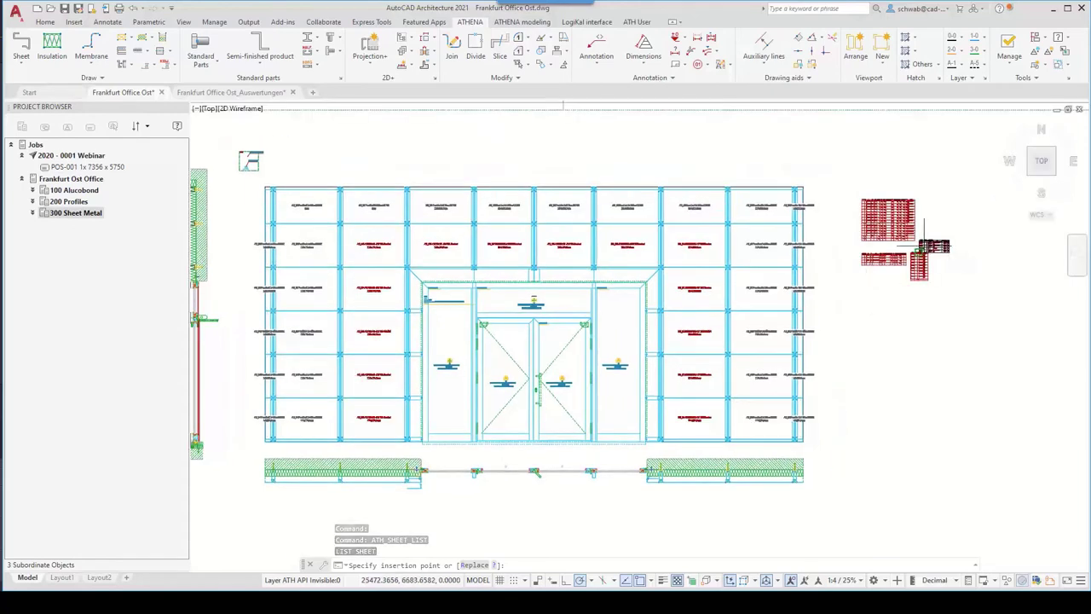
{"action": "left_click", "coordinate": [942, 226]}
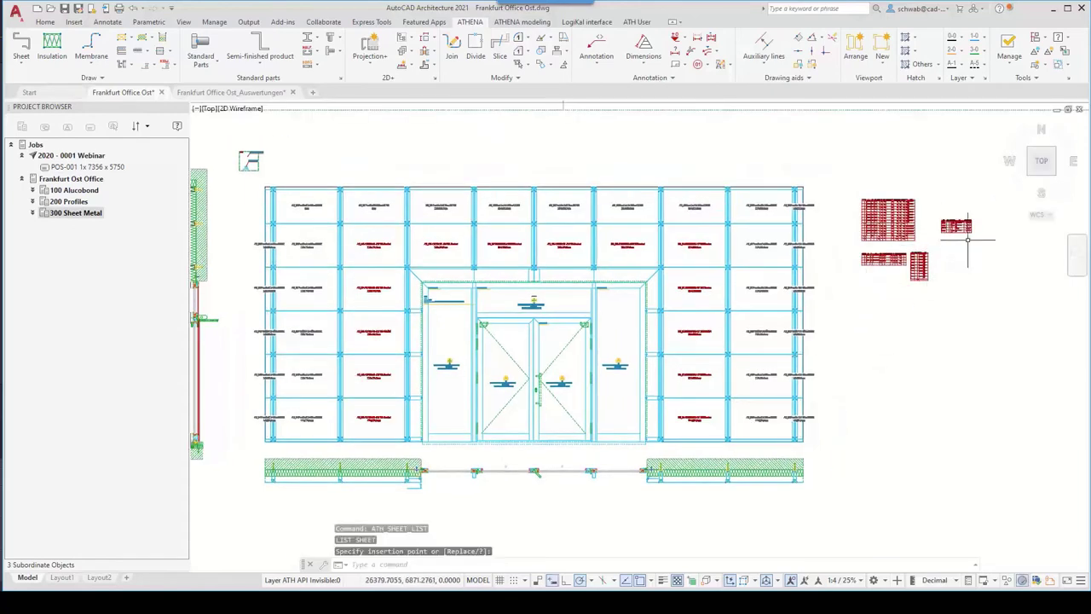
Step: Stretch the infill list table wider so its entries fit on single lines, and review its rows
{"action": "left_click", "coordinate": [1076, 251]}
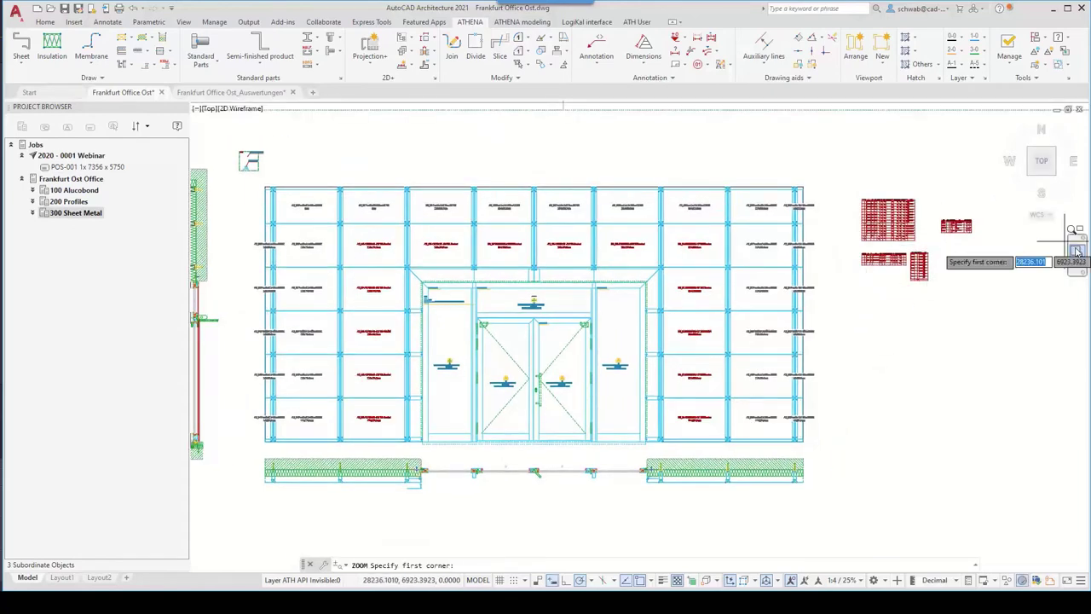
{"action": "left_click", "coordinate": [847, 196]}
{"action": "left_click", "coordinate": [986, 282]}
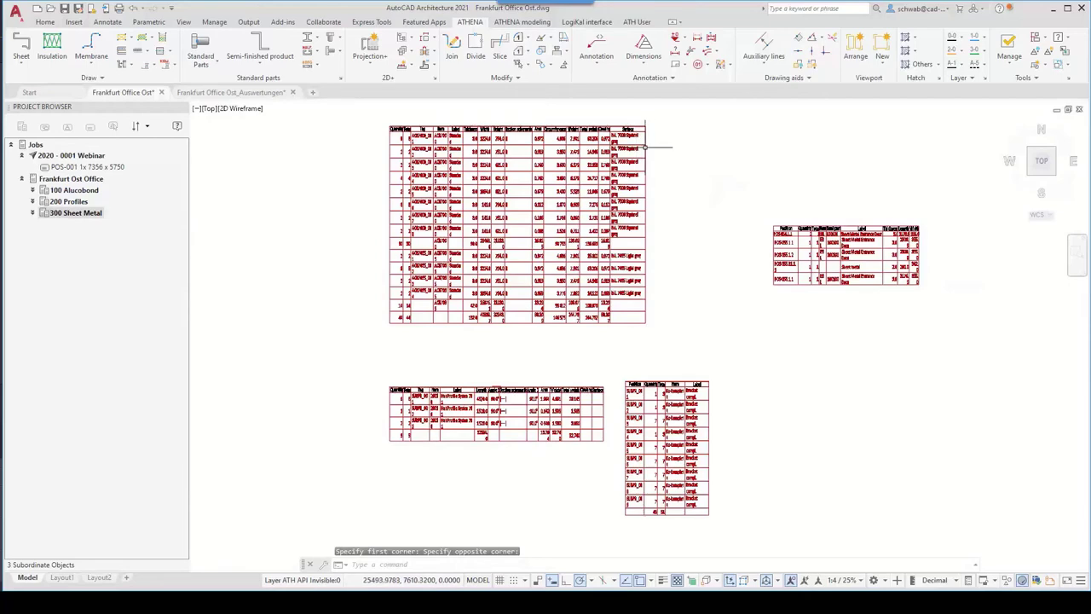
{"action": "left_click", "coordinate": [654, 158]}
{"action": "left_click", "coordinate": [650, 159]}
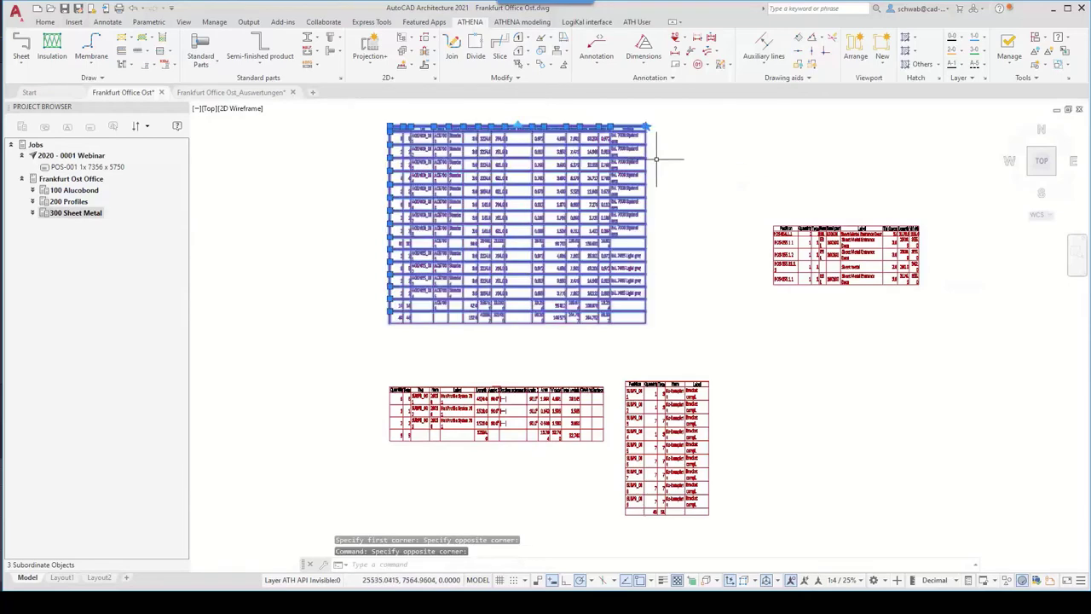
{"action": "left_click", "coordinate": [645, 126]}
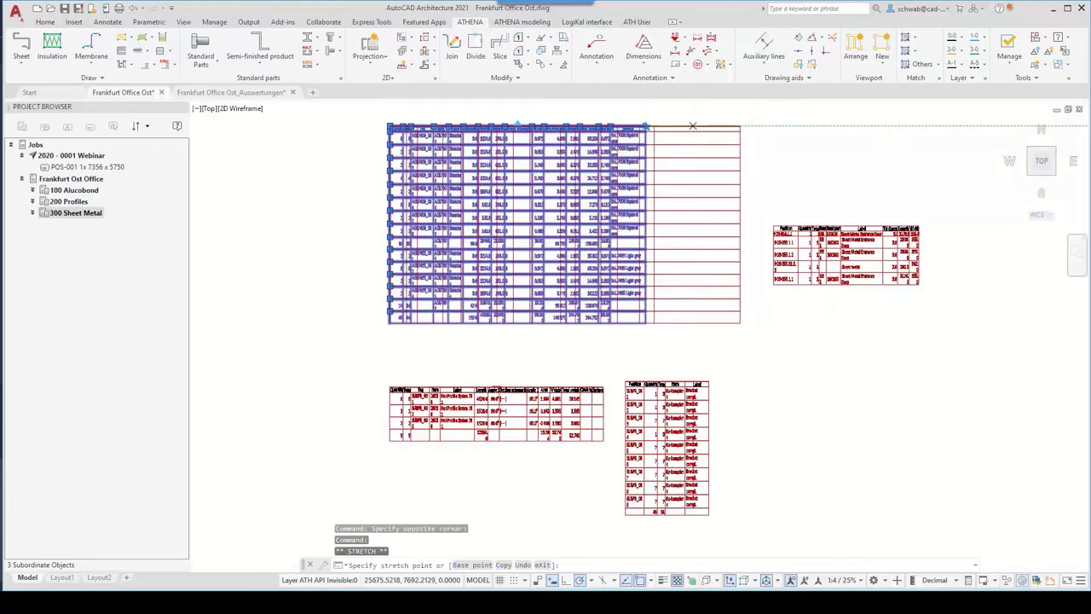
{"action": "left_click", "coordinate": [692, 126]}
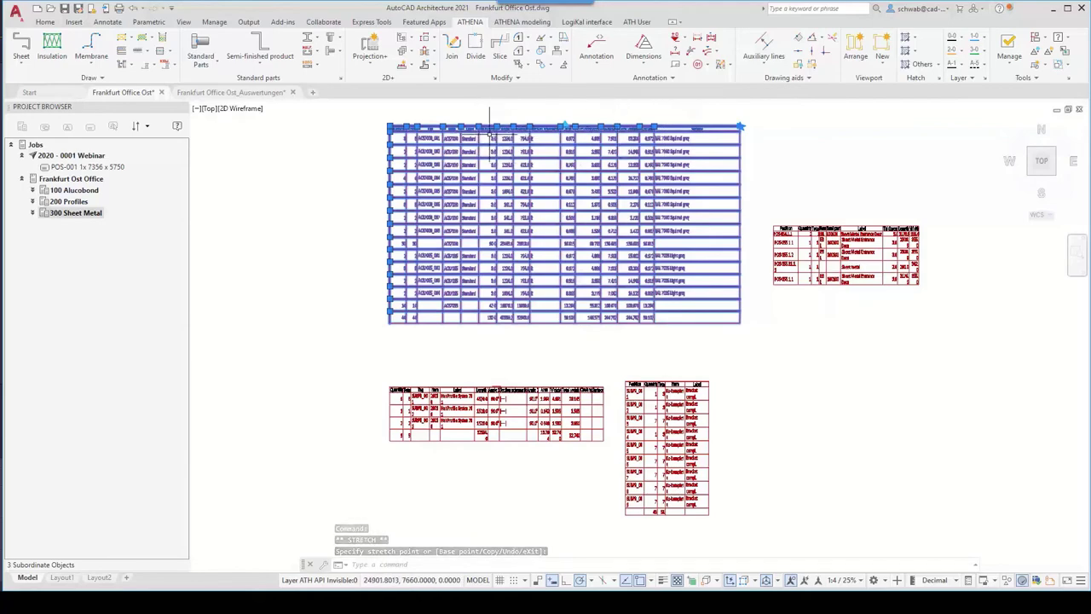
{"action": "key", "text": "Escape"}
{"action": "key", "text": "Escape"}
{"action": "scroll", "coordinate": [452, 127], "scroll_direction": "up", "scroll_amount": 8}
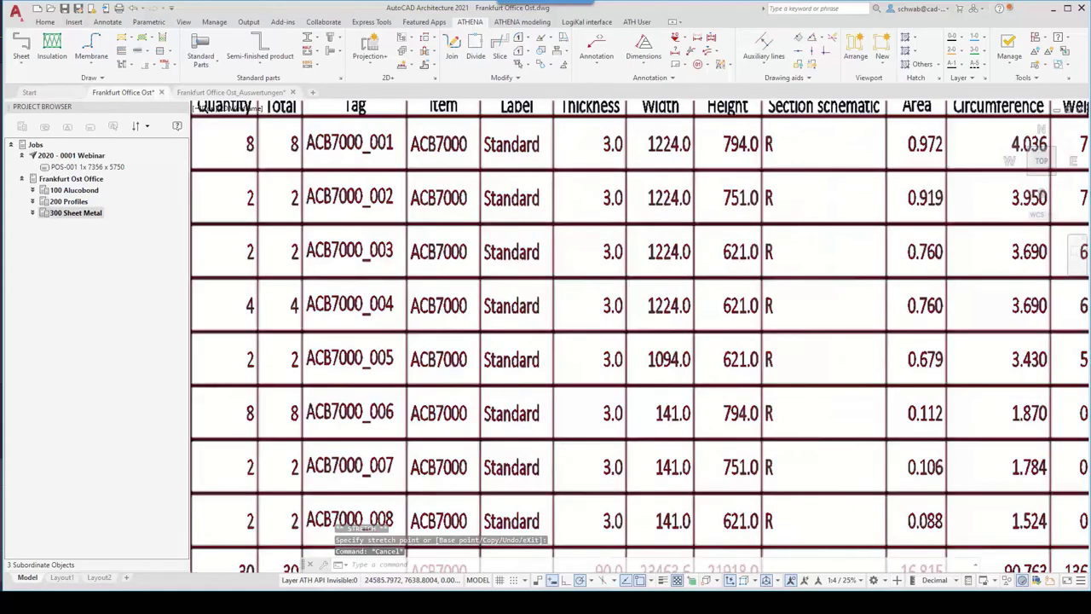
{"action": "scroll", "coordinate": [256, 154], "scroll_direction": "down", "scroll_amount": 3}
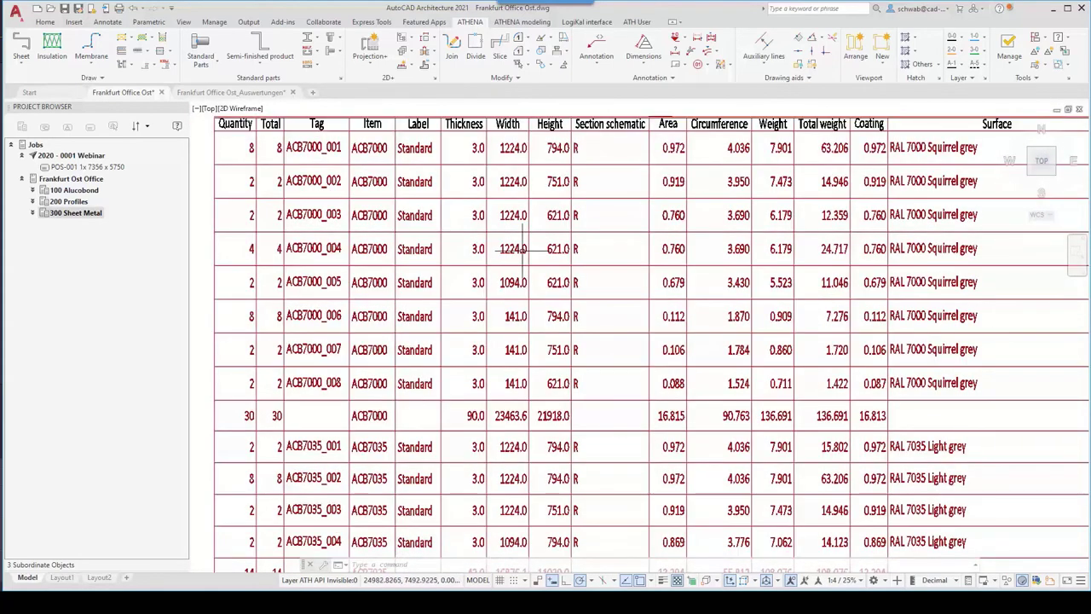
{"action": "mouse_move", "coordinate": [522, 249]}
{"action": "middle_mouse_down"}
{"action": "mouse_move", "coordinate": [489, 251]}
{"action": "mouse_move", "coordinate": [484, 275]}
{"action": "middle_mouse_up"}
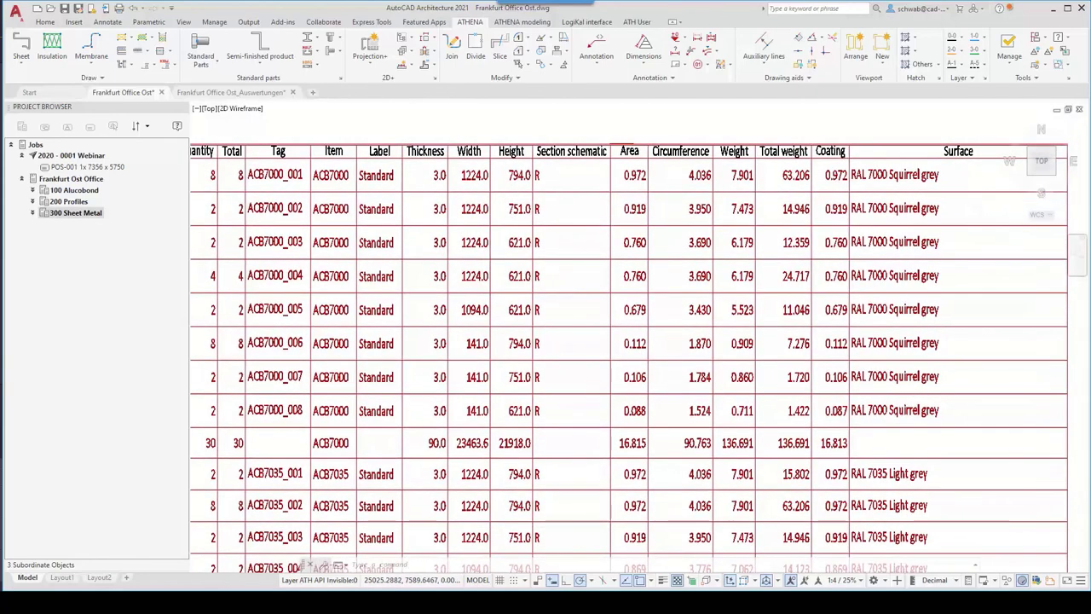
{"action": "scroll", "coordinate": [503, 213], "scroll_direction": "down", "scroll_amount": 2}
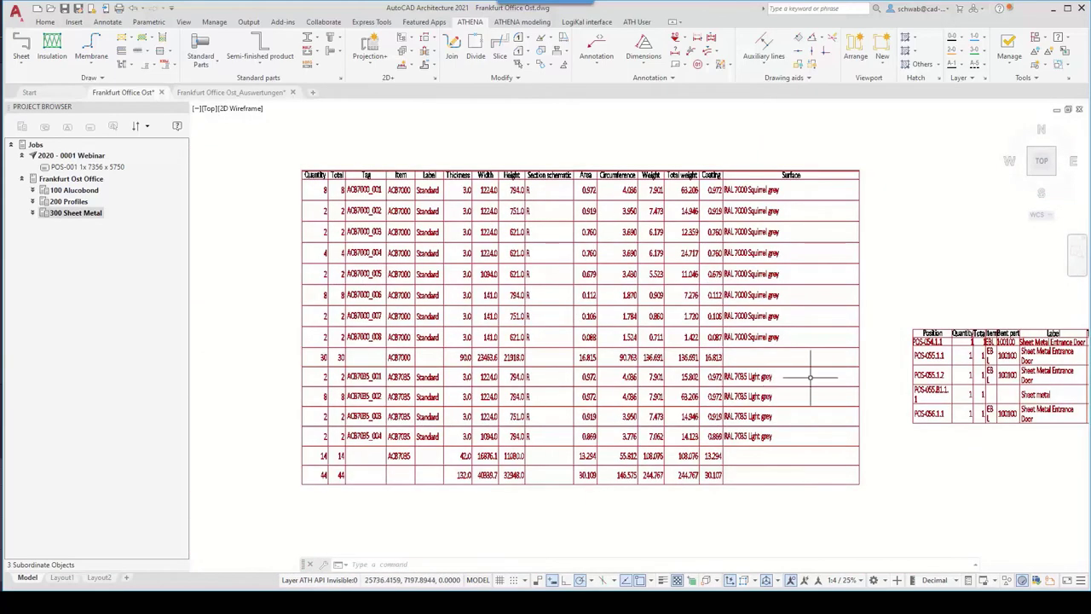
Step: Stretch the sheet metal list table wider so its position, label and dimension entries fit on single lines
{"action": "middle_click_drag", "start_coordinate": [767, 373], "coordinate": [531, 337]}
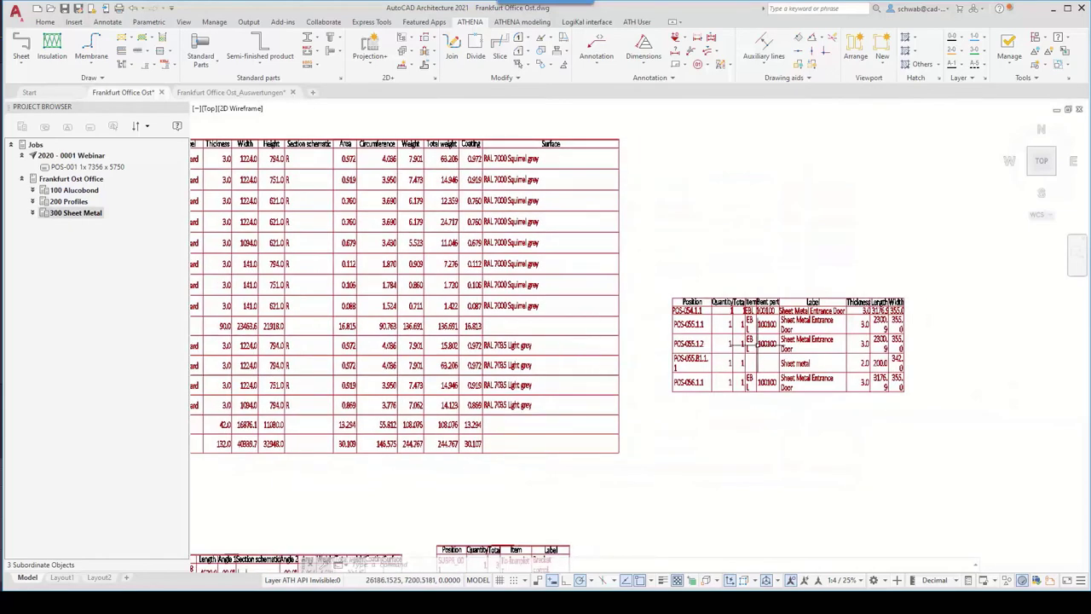
{"action": "left_click", "coordinate": [895, 297]}
{"action": "left_click", "coordinate": [904, 300]}
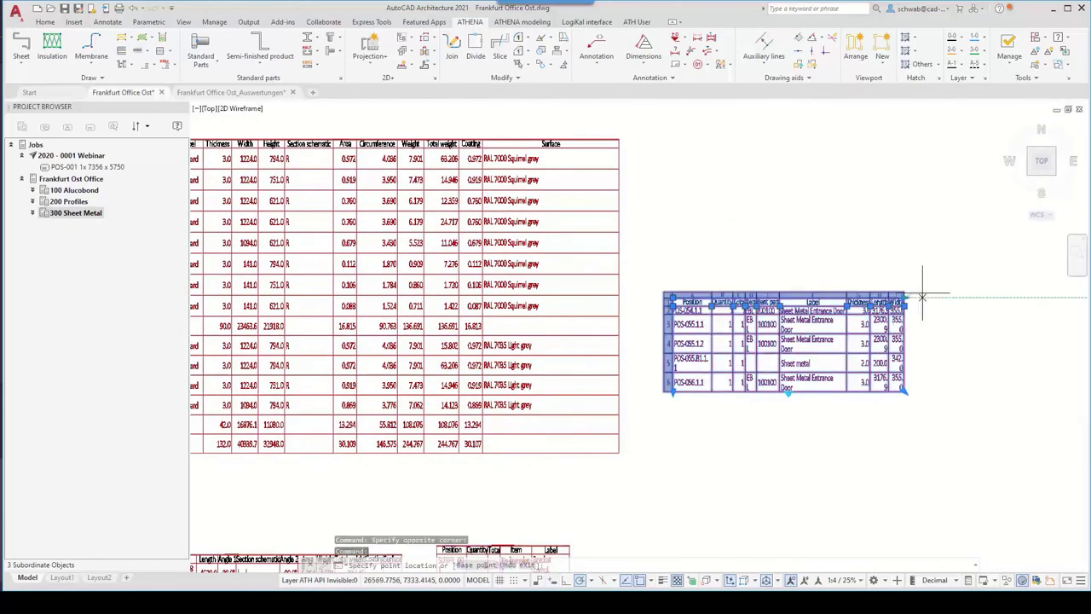
{"action": "left_click", "coordinate": [978, 297]}
{"action": "key", "text": "Escape"}
{"action": "scroll", "coordinate": [947, 341], "scroll_direction": "up", "scroll_amount": 5}
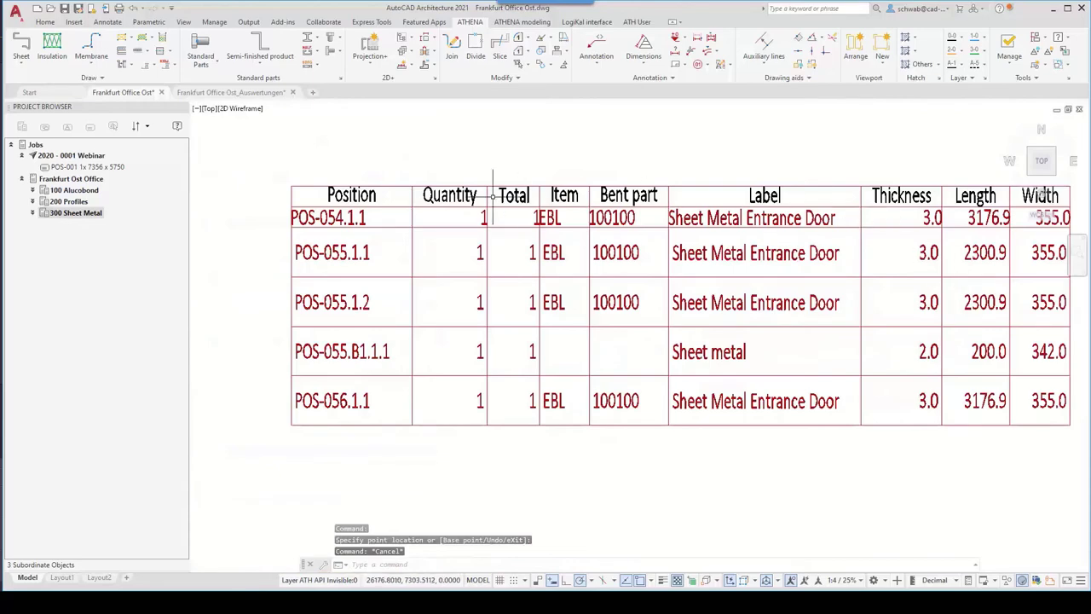
Step: Stretch the assembly list table wider so its position, item and label entries fit on single lines
{"action": "scroll", "coordinate": [493, 196], "scroll_direction": "down", "scroll_amount": 4}
{"action": "mouse_move", "coordinate": [494, 348]}
{"action": "middle_mouse_down"}
{"action": "mouse_move", "coordinate": [723, 249]}
{"action": "mouse_move", "coordinate": [826, 190]}
{"action": "middle_mouse_up"}
{"action": "middle_click_drag", "start_coordinate": [268, 434], "coordinate": [441, 429]}
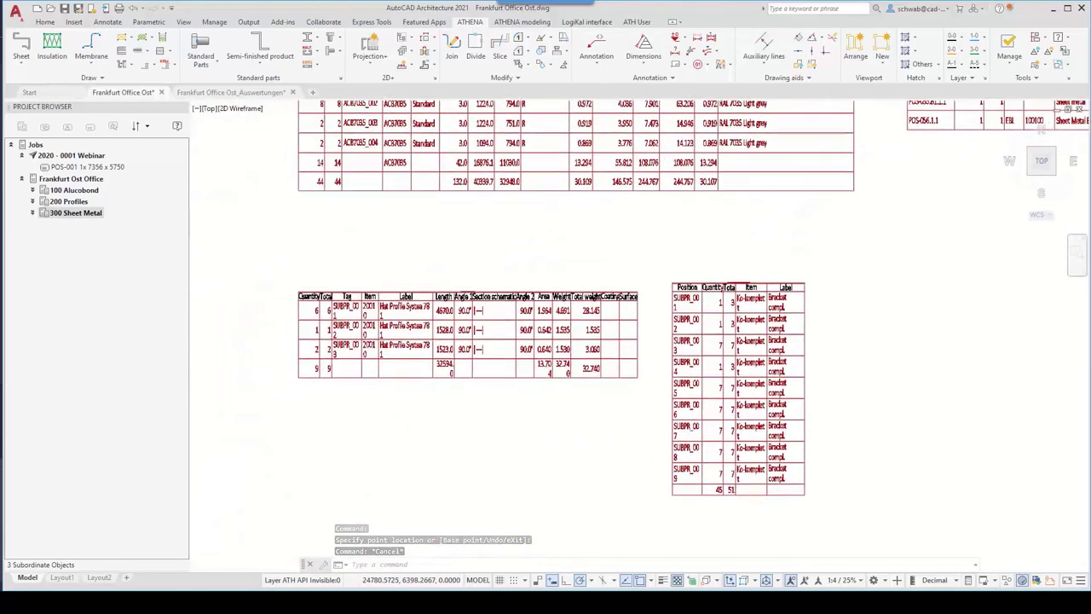
{"action": "left_click", "coordinate": [666, 501]}
{"action": "left_click", "coordinate": [815, 255]}
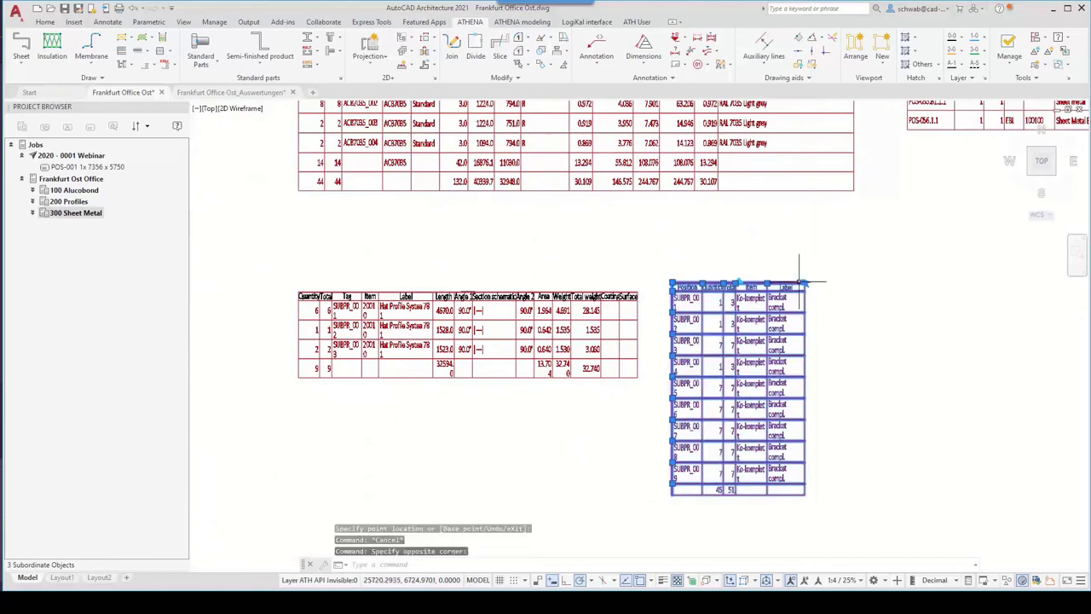
{"action": "left_click", "coordinate": [803, 283]}
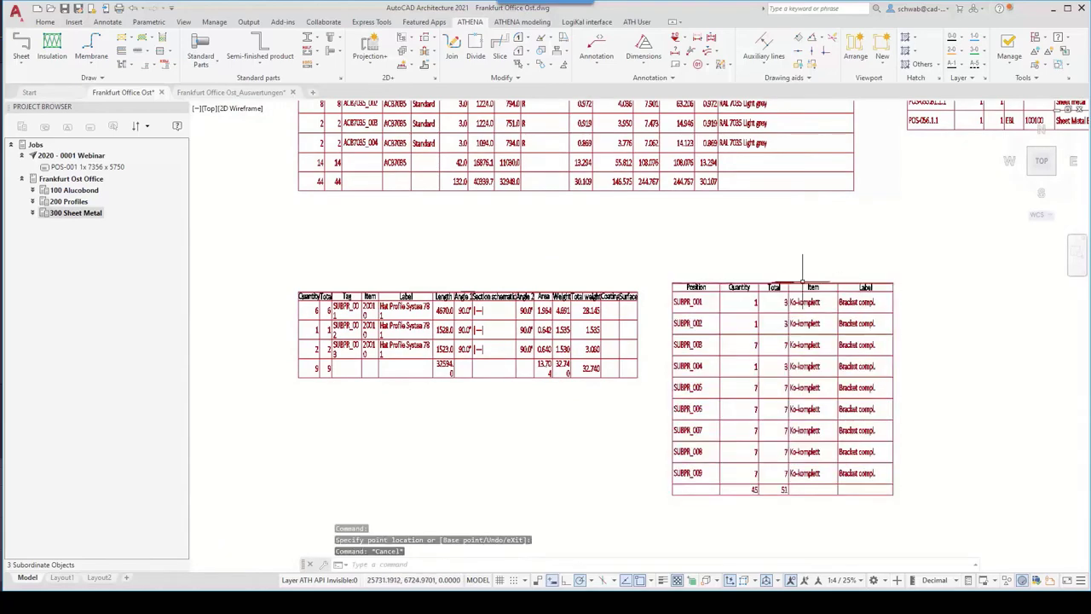
{"action": "left_click", "coordinate": [783, 281]}
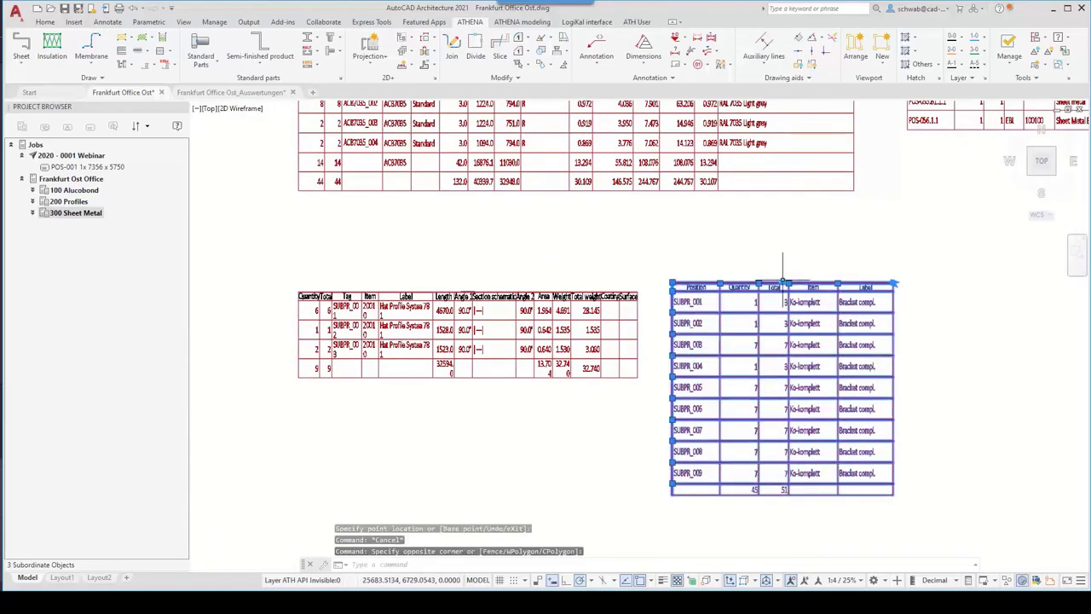
{"action": "key", "text": "Escape"}
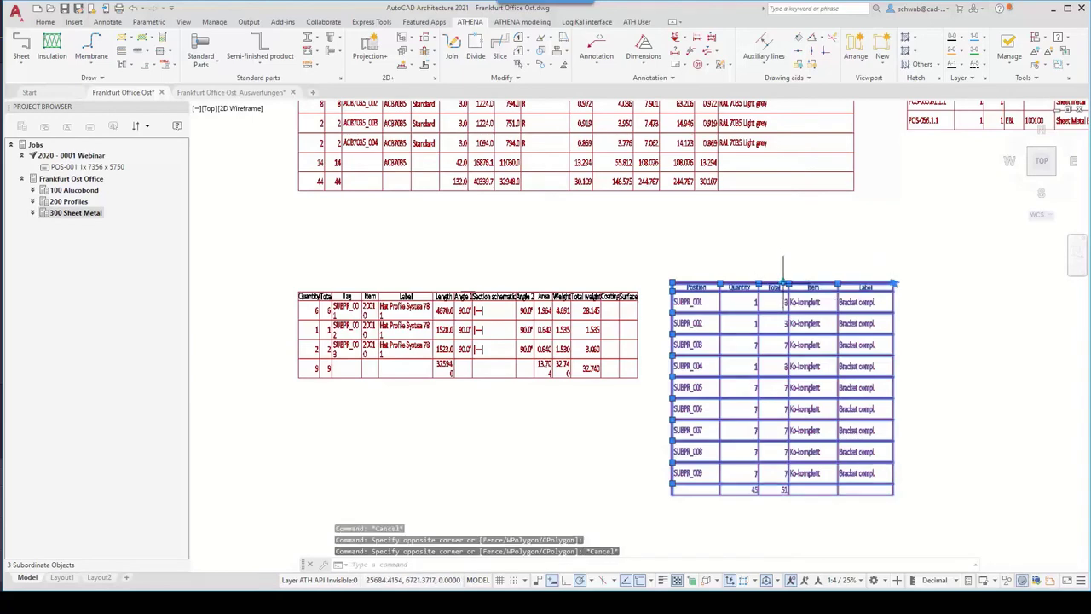
{"action": "left_click", "coordinate": [783, 282]}
{"action": "left_click", "coordinate": [774, 253]}
{"action": "key", "text": "Escape"}
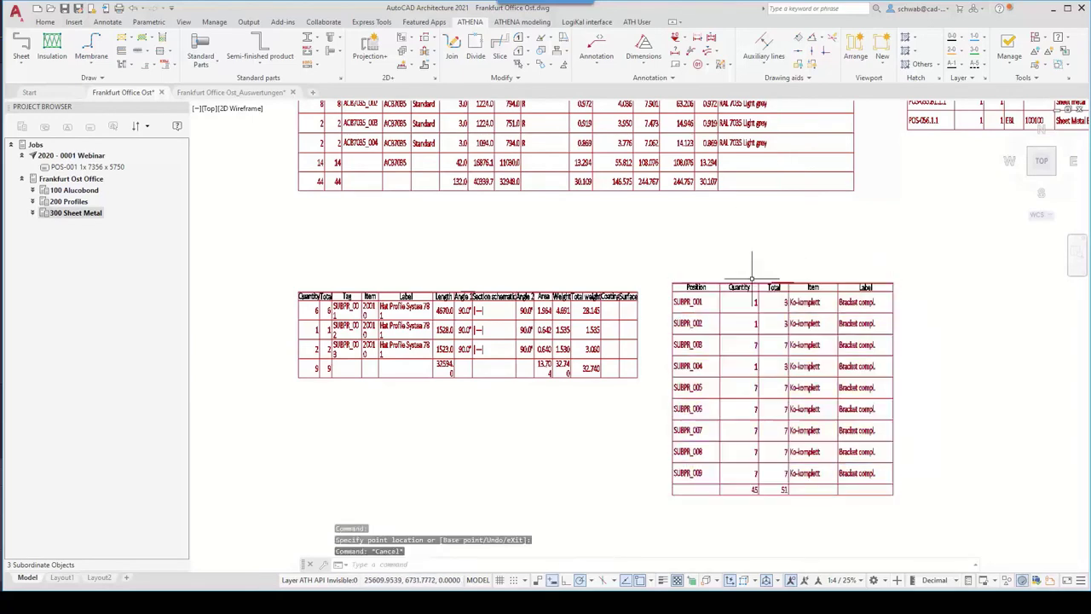
Step: Examine the bar list's columns, the assembly list's quantities and item entries, and the infill list's tagged rows
{"action": "scroll", "coordinate": [484, 289], "scroll_direction": "up", "scroll_amount": 6}
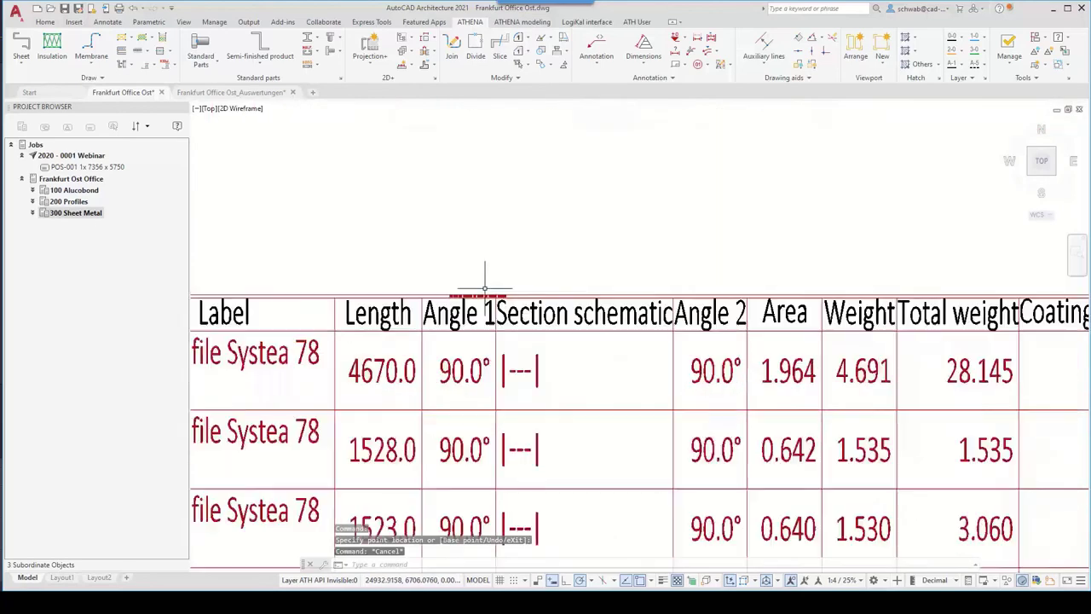
{"action": "scroll", "coordinate": [497, 256], "scroll_direction": "down", "scroll_amount": 6}
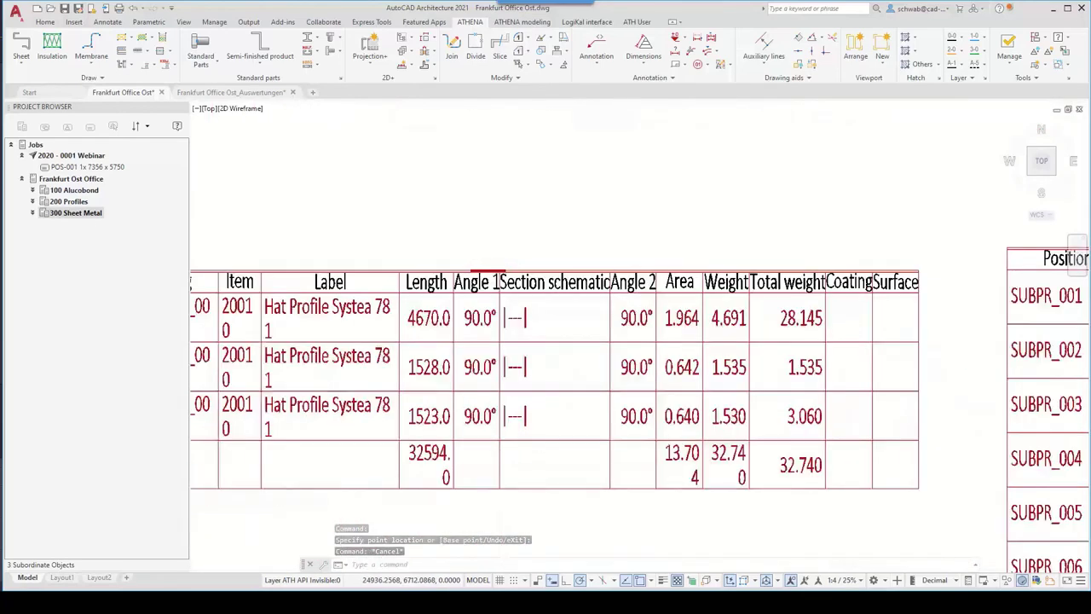
{"action": "scroll", "coordinate": [546, 370], "scroll_direction": "down", "scroll_amount": 2}
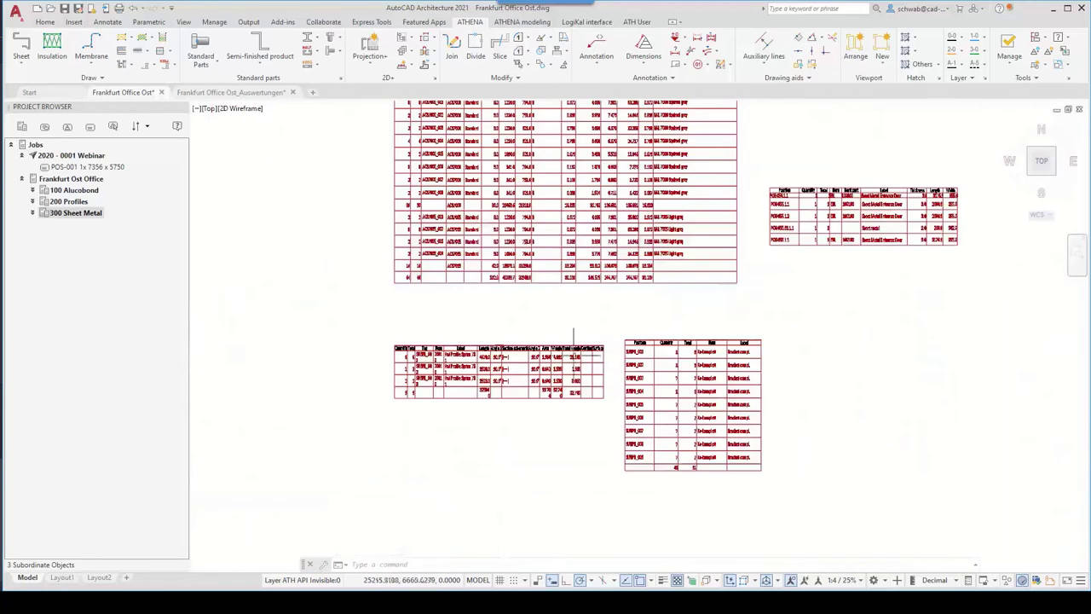
{"action": "scroll", "coordinate": [714, 386], "scroll_direction": "up", "scroll_amount": 1}
{"action": "scroll", "coordinate": [708, 385], "scroll_direction": "up", "scroll_amount": 4}
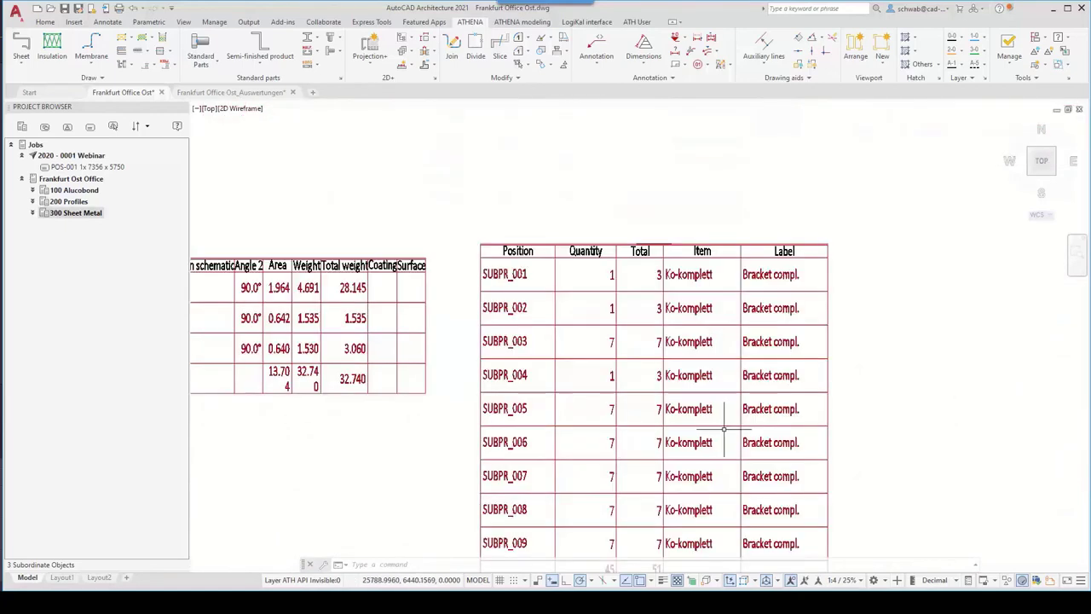
{"action": "middle_click_drag", "start_coordinate": [702, 383], "coordinate": [667, 334]}
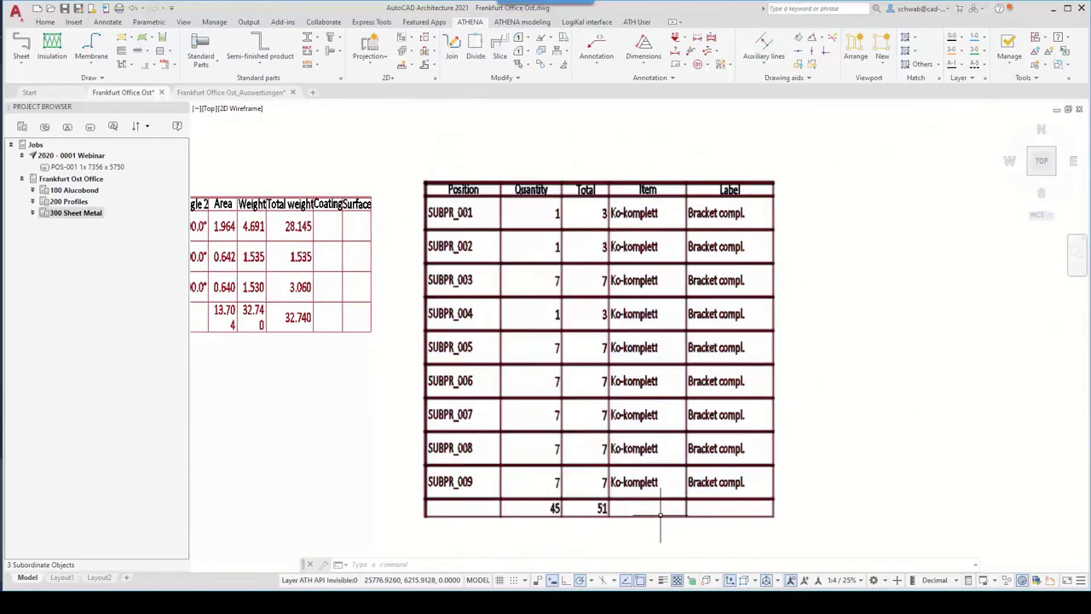
{"action": "scroll", "coordinate": [822, 440], "scroll_direction": "down", "scroll_amount": 2}
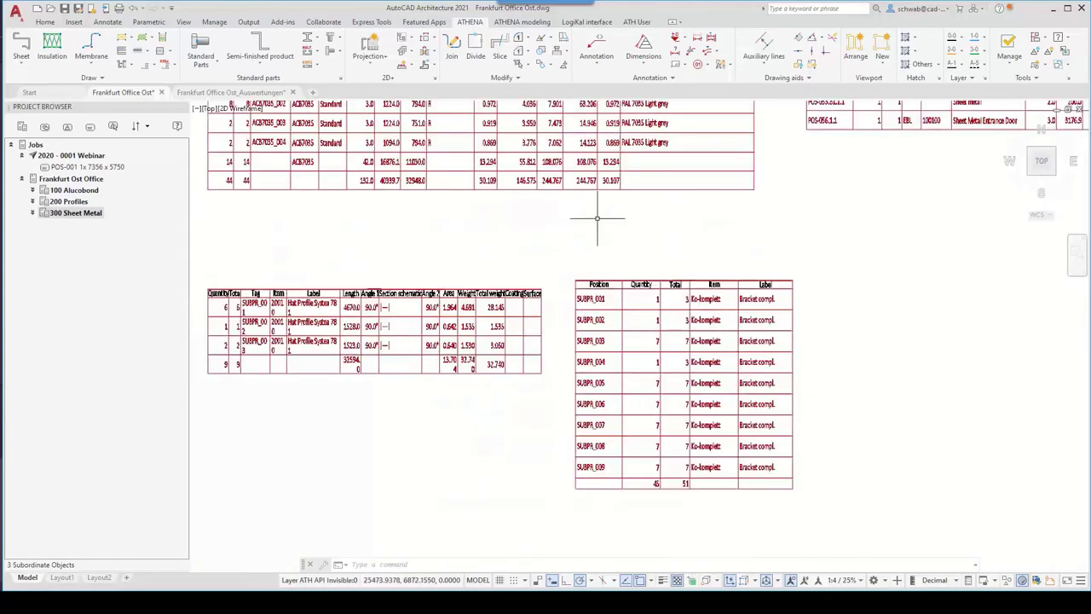
{"action": "mouse_move", "coordinate": [597, 219]}
{"action": "middle_mouse_down"}
{"action": "mouse_move", "coordinate": [640, 324]}
{"action": "mouse_move", "coordinate": [460, 389]}
{"action": "mouse_move", "coordinate": [464, 399]}
{"action": "mouse_move", "coordinate": [678, 421]}
{"action": "middle_mouse_up"}
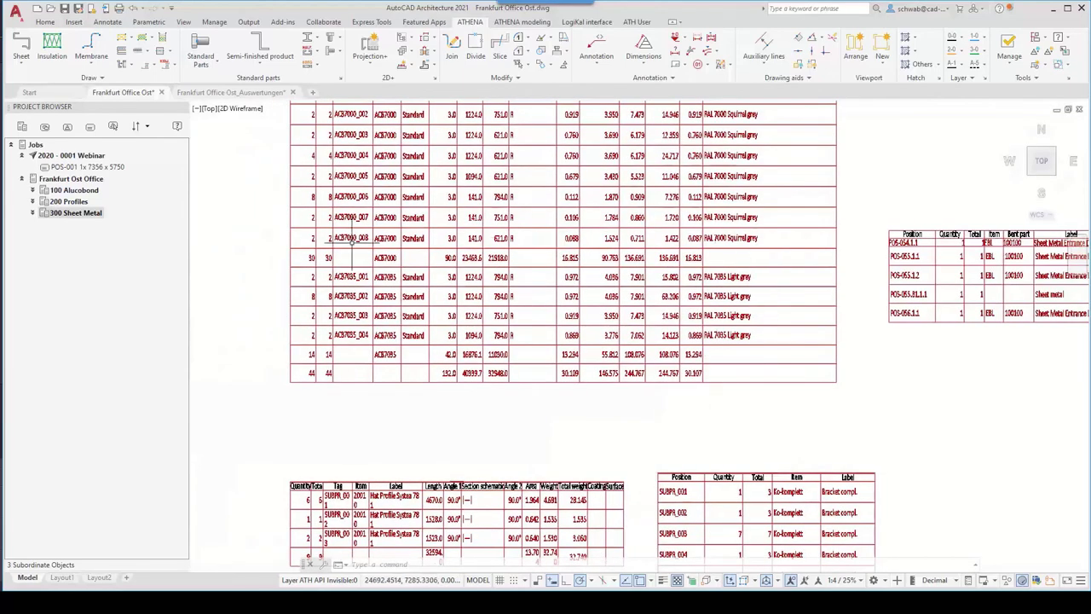
{"action": "middle_click_drag", "start_coordinate": [473, 373], "coordinate": [471, 266]}
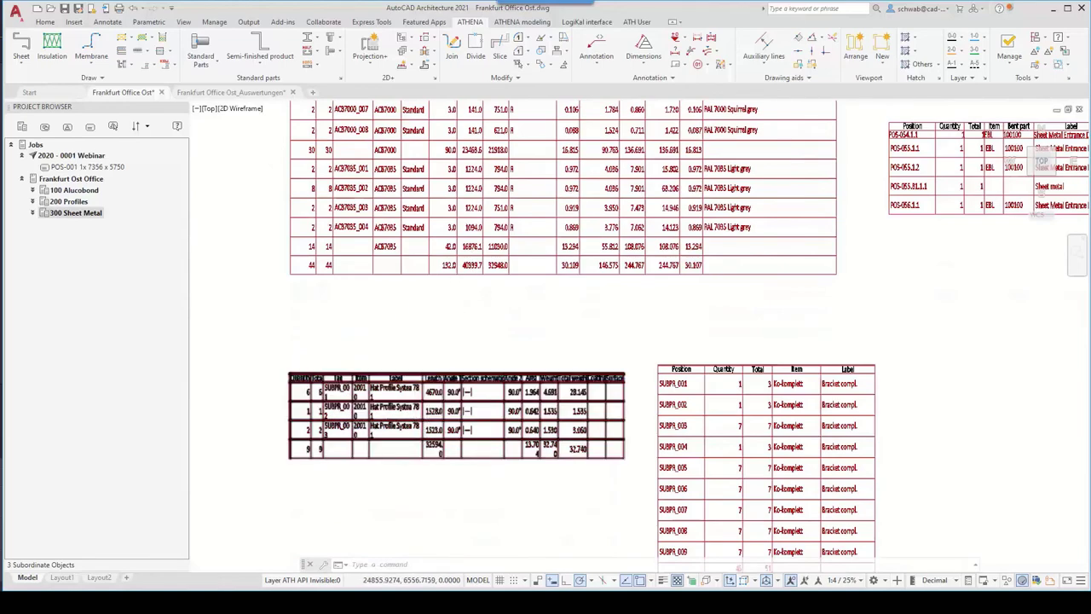
{"action": "scroll", "coordinate": [427, 431], "scroll_direction": "down", "scroll_amount": 2}
{"action": "middle_click_drag", "start_coordinate": [432, 367], "coordinate": [424, 390]}
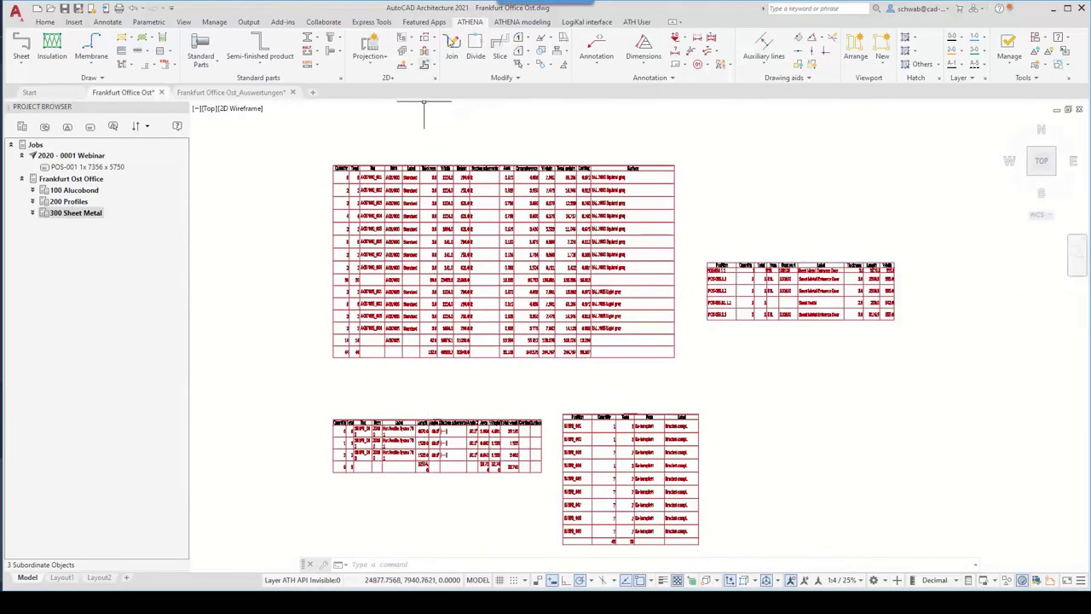
Step: Export the infill list table's records with Table Export
{"action": "left_click", "coordinate": [496, 78]}
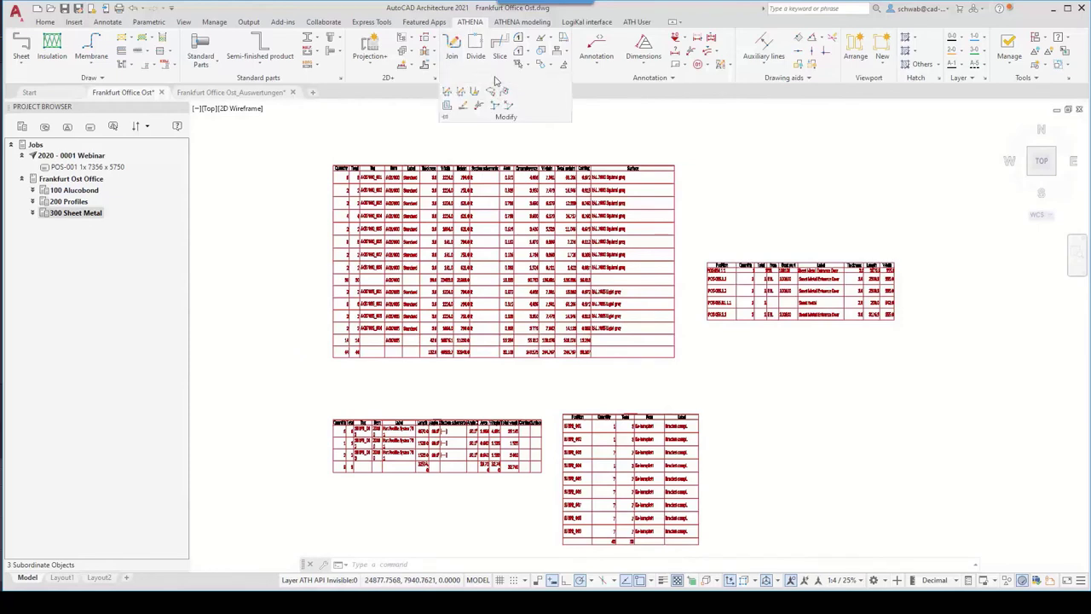
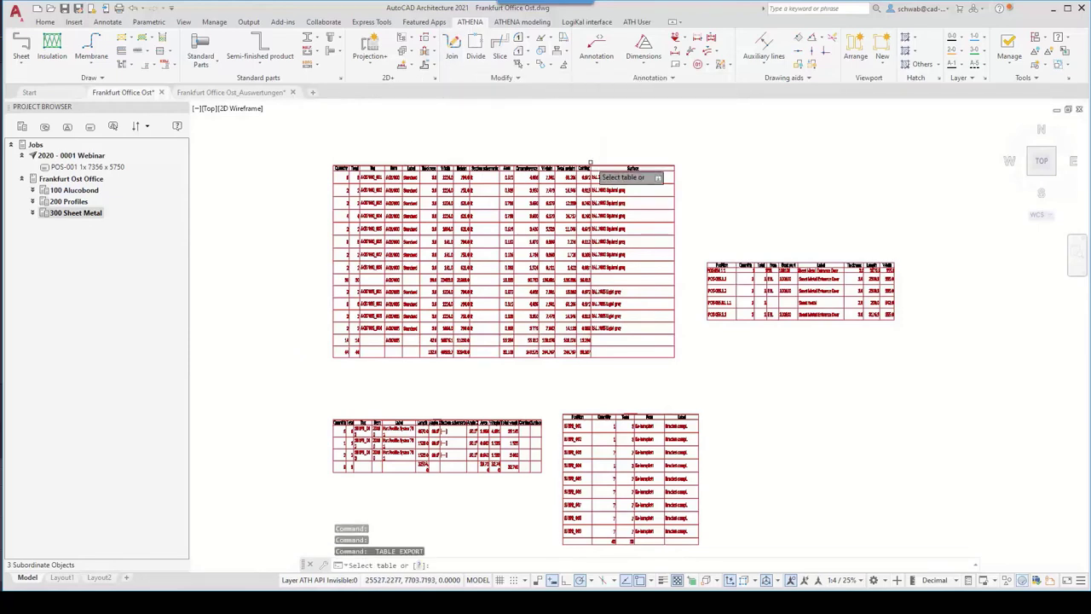
{"action": "left_click", "coordinate": [599, 166]}
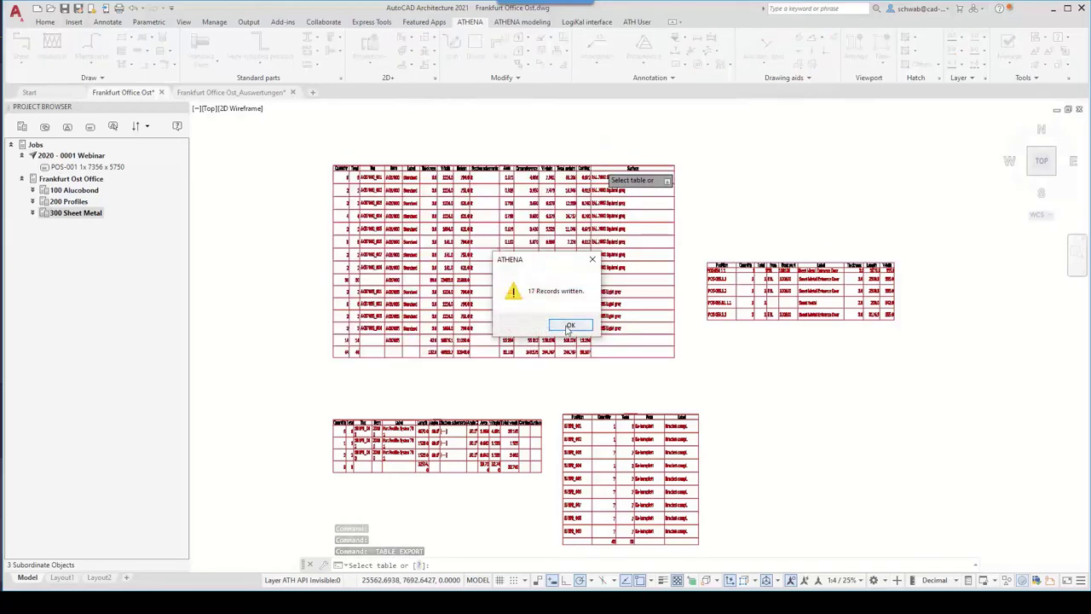
{"action": "left_click", "coordinate": [571, 325]}
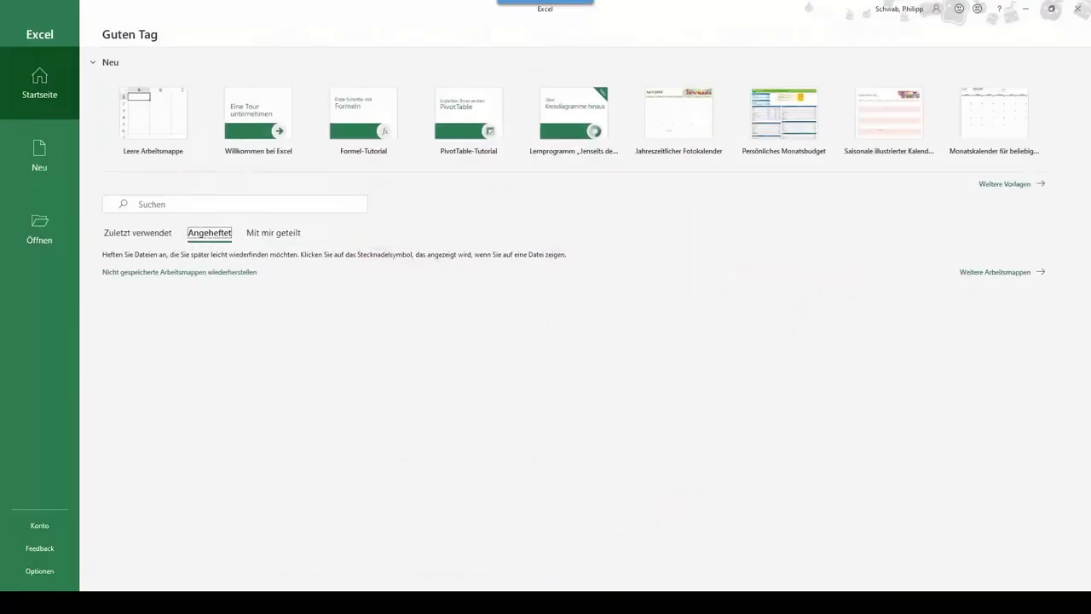
Step: Create a blank workbook in Excel and paste the exported infill list starting at cell A1
{"action": "left_click", "coordinate": [136, 145]}
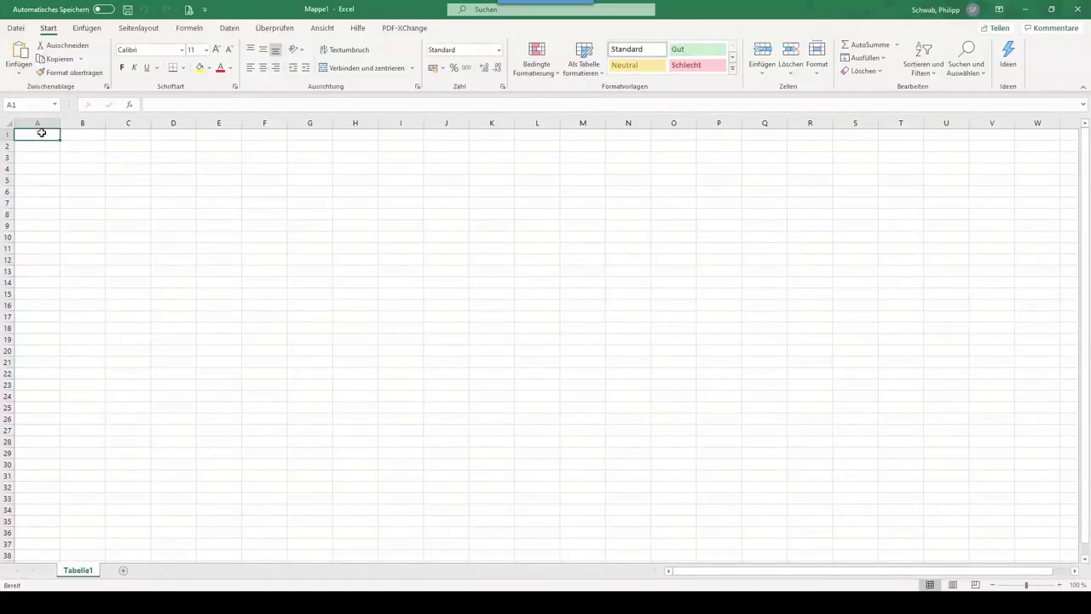
{"action": "key", "text": "ctrl+v"}
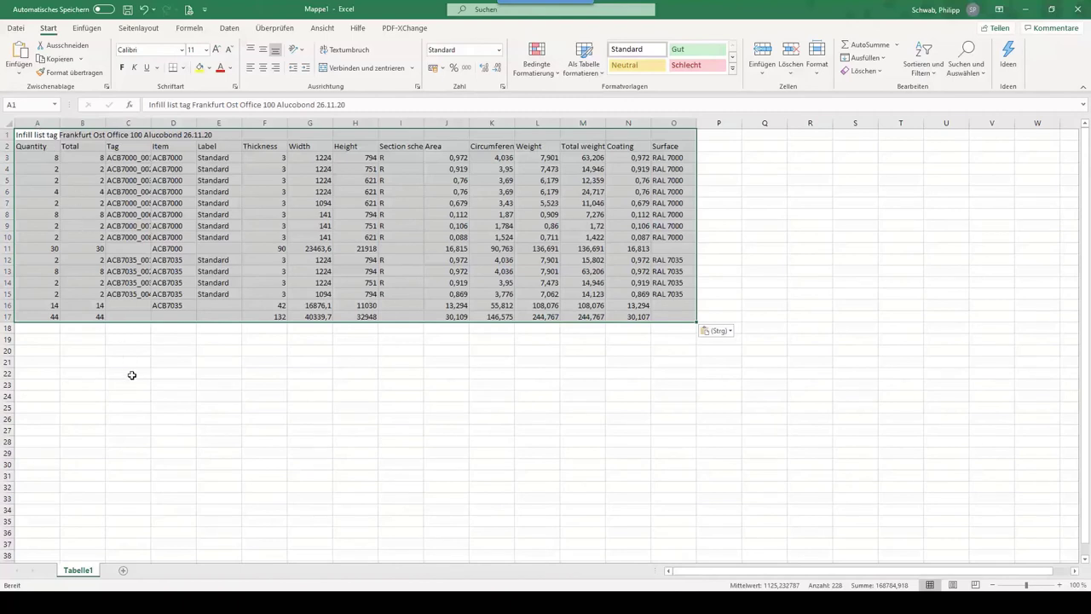
{"action": "left_click", "coordinate": [116, 419]}
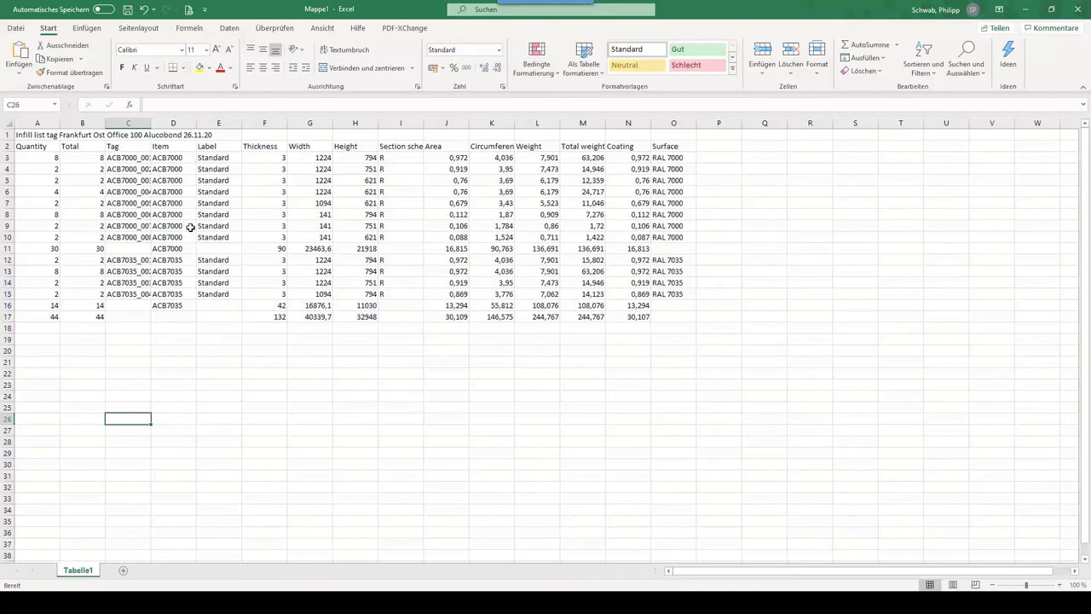
Step: Change the date in the infill list title in cell A1 to 09.12.2020
{"action": "left_click", "coordinate": [187, 136]}
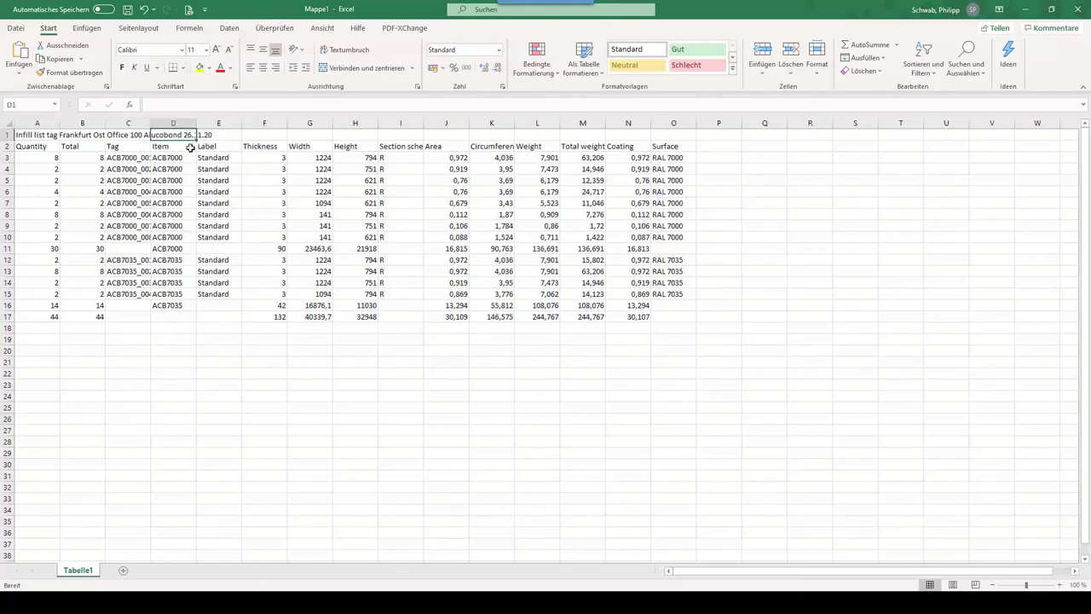
{"action": "left_click", "coordinate": [201, 139]}
{"action": "key", "text": "Left"}
{"action": "key", "text": "Left"}
{"action": "key", "text": "Left"}
{"action": "key", "text": "Left"}
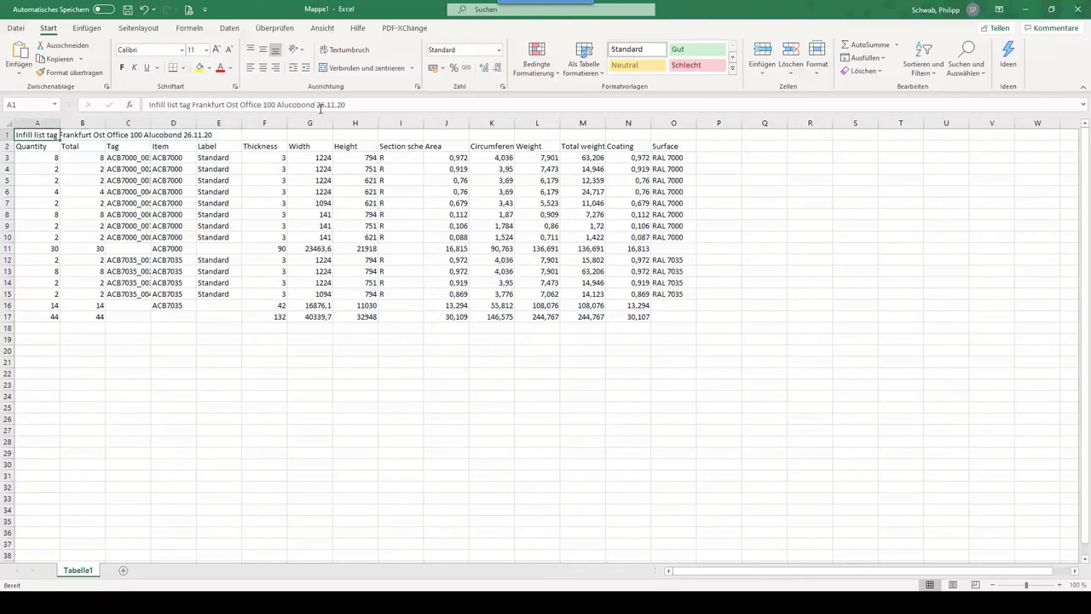
{"action": "left_click_drag", "start_coordinate": [316, 104], "coordinate": [381, 105]}
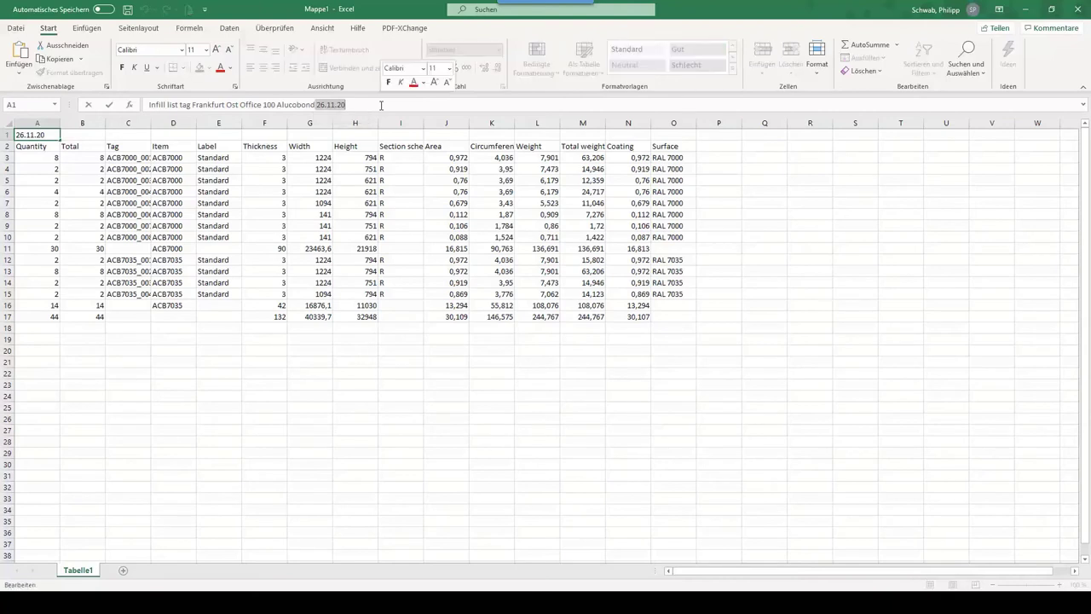
{"action": "type", "text": "09"}
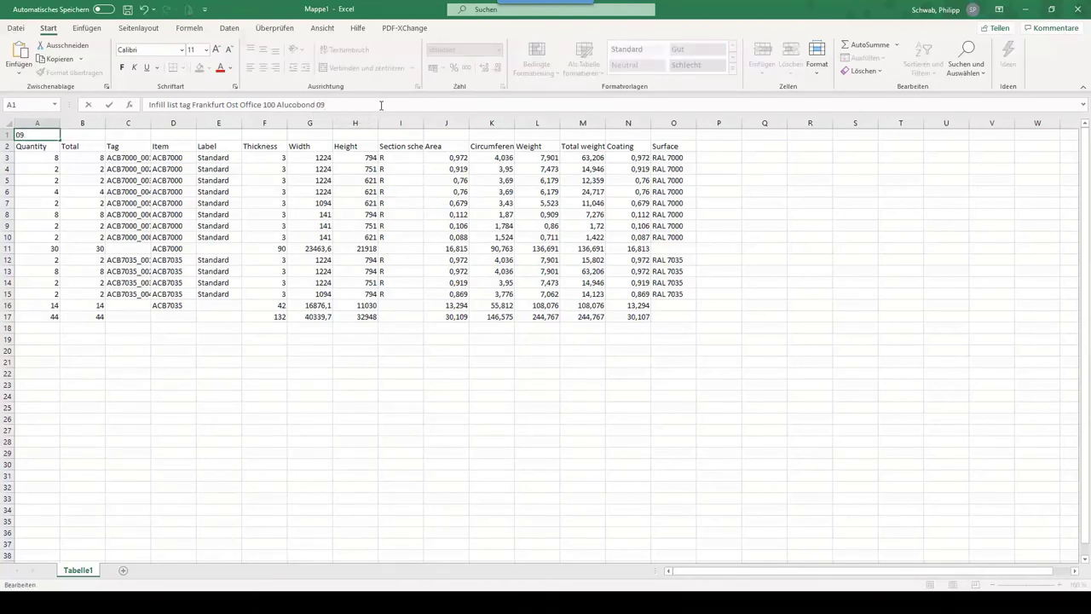
{"action": "type", "text": ".12.2020"}
{"action": "left_click", "coordinate": [296, 366]}
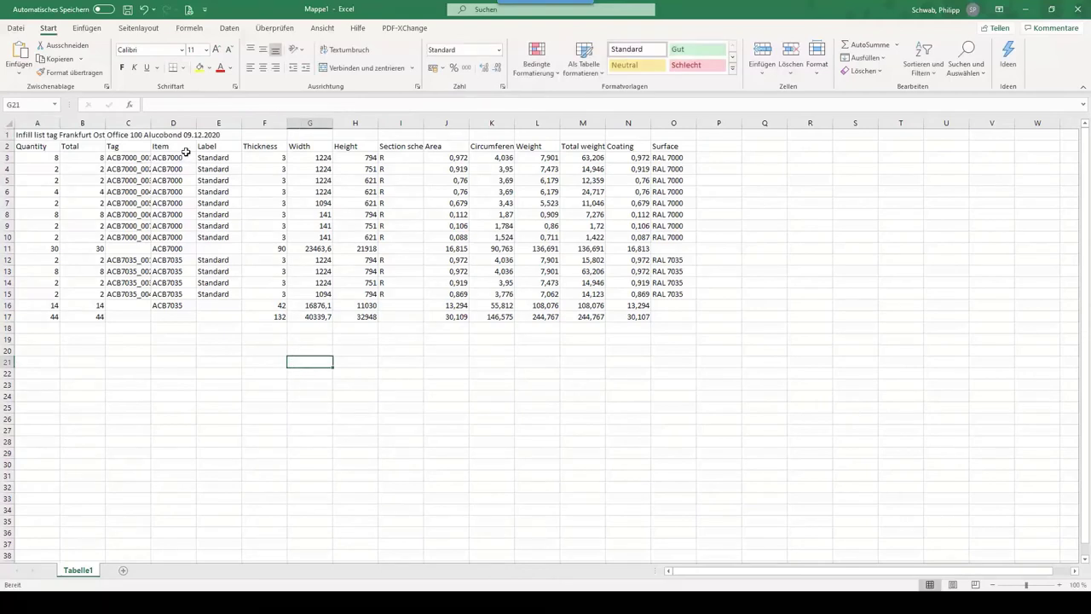
{"action": "left_click", "coordinate": [314, 382]}
{"action": "left_click", "coordinate": [314, 237]}
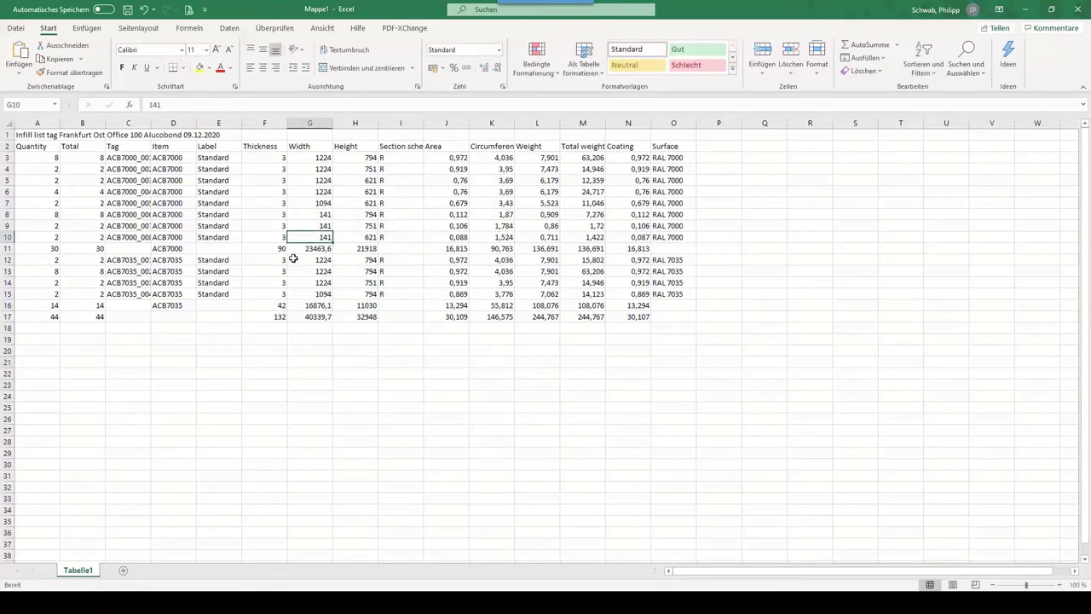
Step: Switch back to AutoCAD and start a project glass overview for the 100 Alucobond job with the prototype Panel_9x_en.dwt
{"action": "left_click", "coordinate": [1027, 9]}
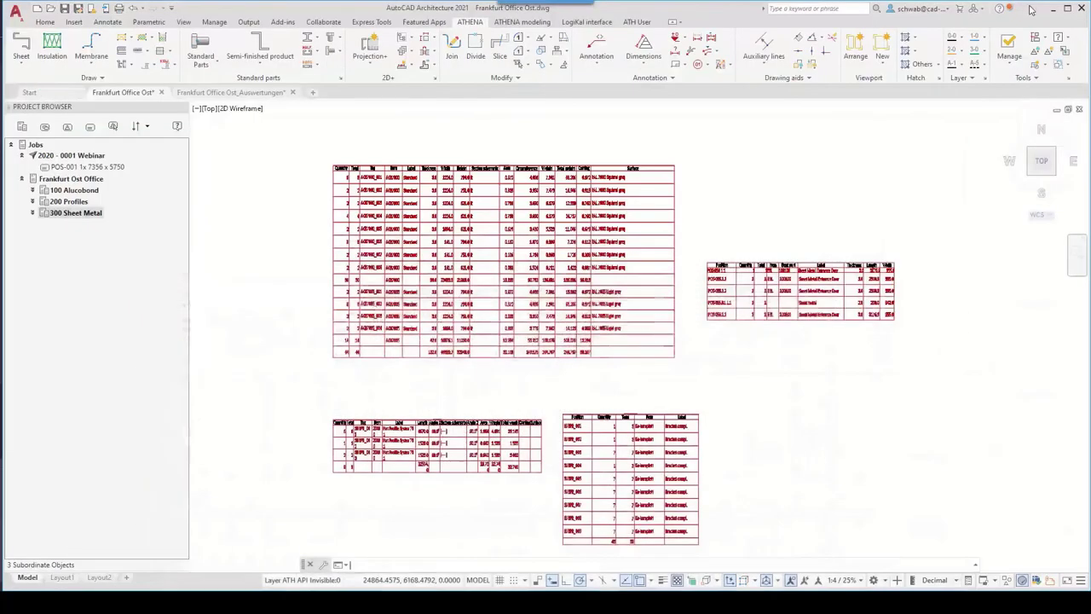
{"action": "scroll", "coordinate": [555, 373], "scroll_direction": "down", "scroll_amount": 5}
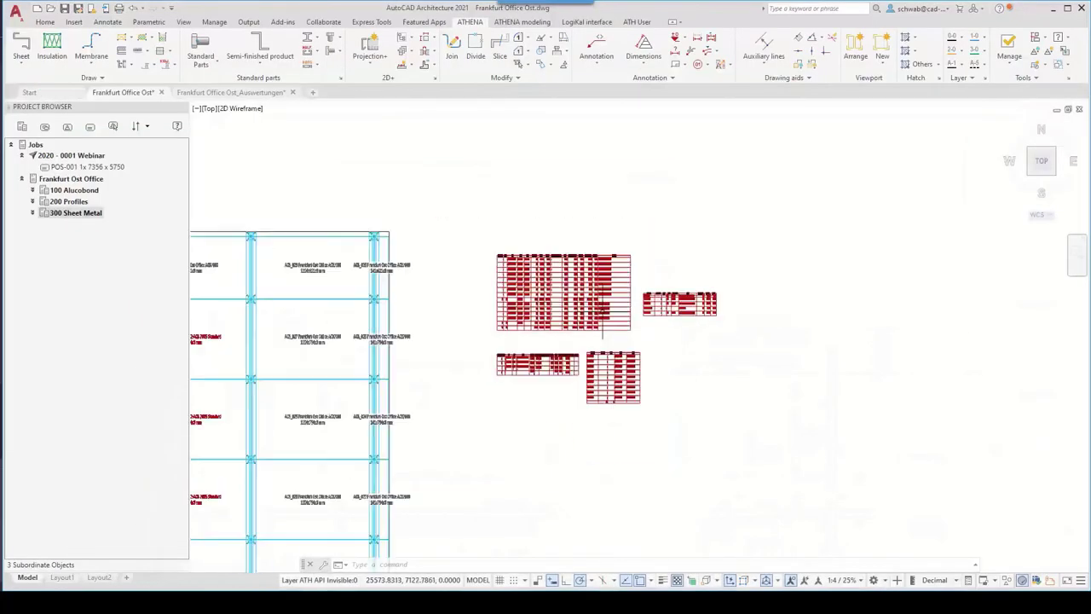
{"action": "middle_click_drag", "start_coordinate": [444, 313], "coordinate": [735, 231]}
{"action": "scroll", "coordinate": [734, 232], "scroll_direction": "down", "scroll_amount": 2}
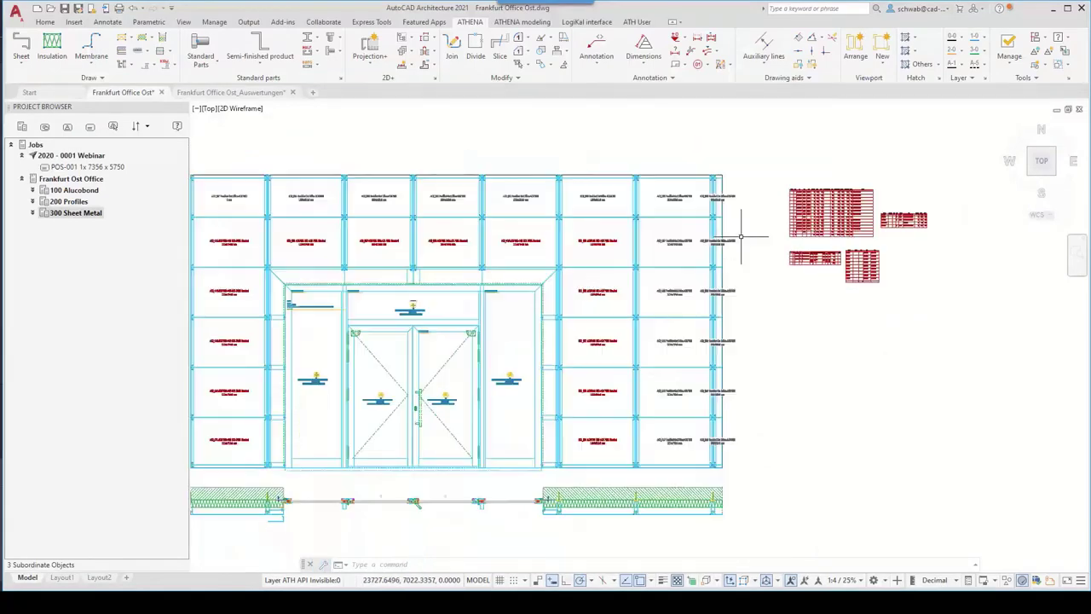
{"action": "mouse_move", "coordinate": [385, 390]}
{"action": "middle_mouse_down"}
{"action": "mouse_move", "coordinate": [543, 384]}
{"action": "mouse_move", "coordinate": [518, 394]}
{"action": "middle_mouse_up"}
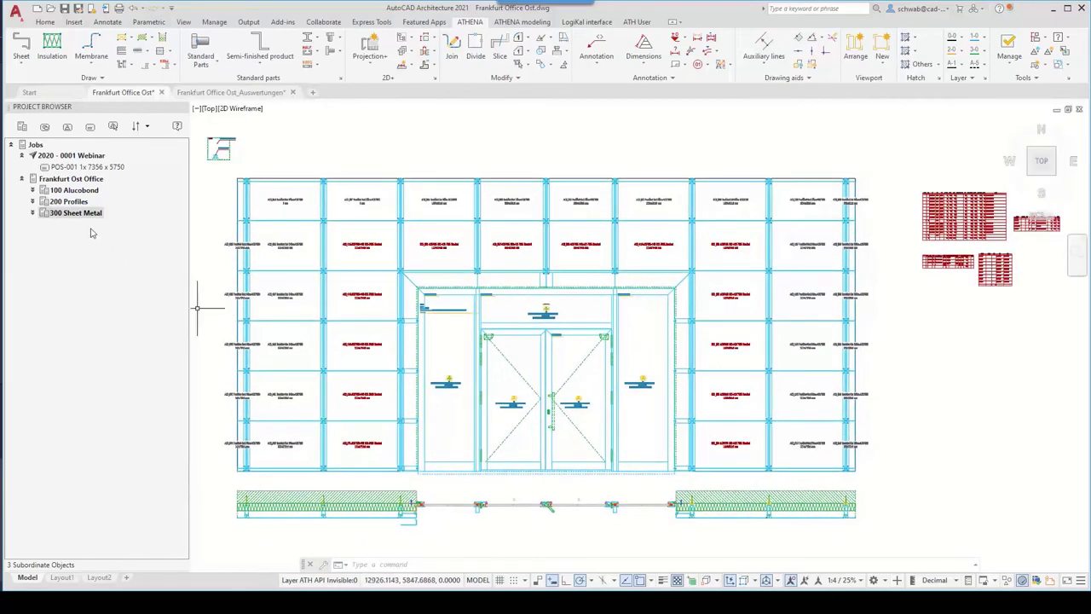
{"action": "left_click", "coordinate": [70, 191]}
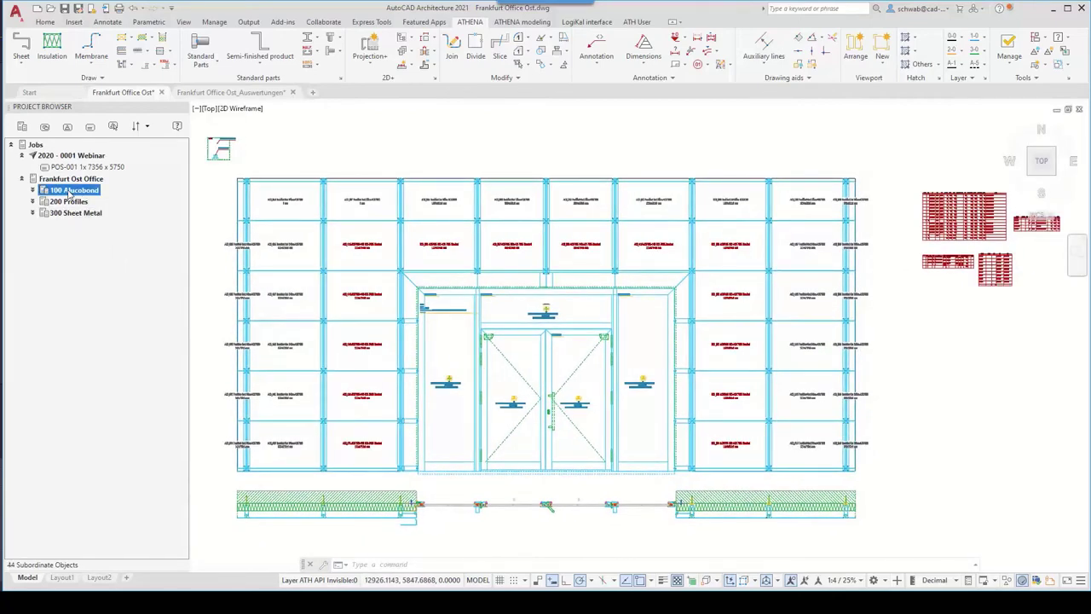
{"action": "right_click", "coordinate": [70, 193]}
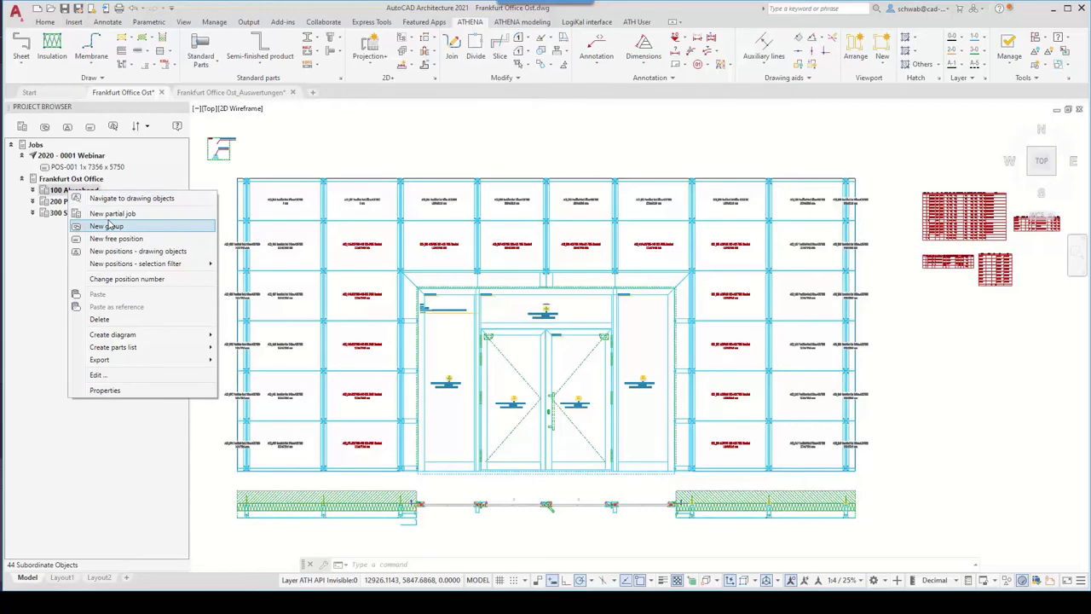
{"action": "mouse_move", "coordinate": [120, 337]}
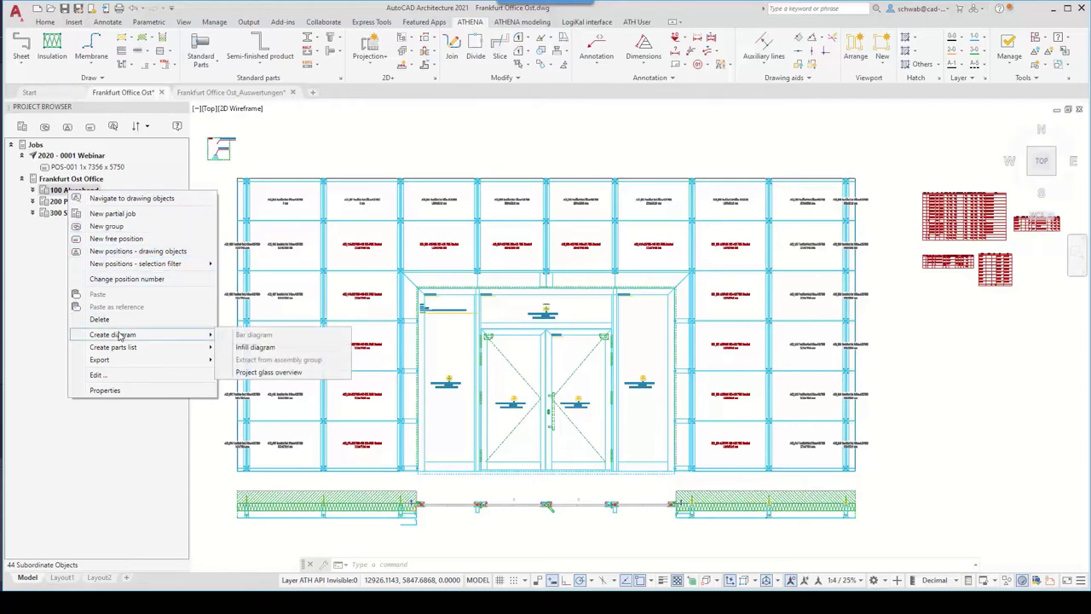
{"action": "left_click", "coordinate": [269, 373]}
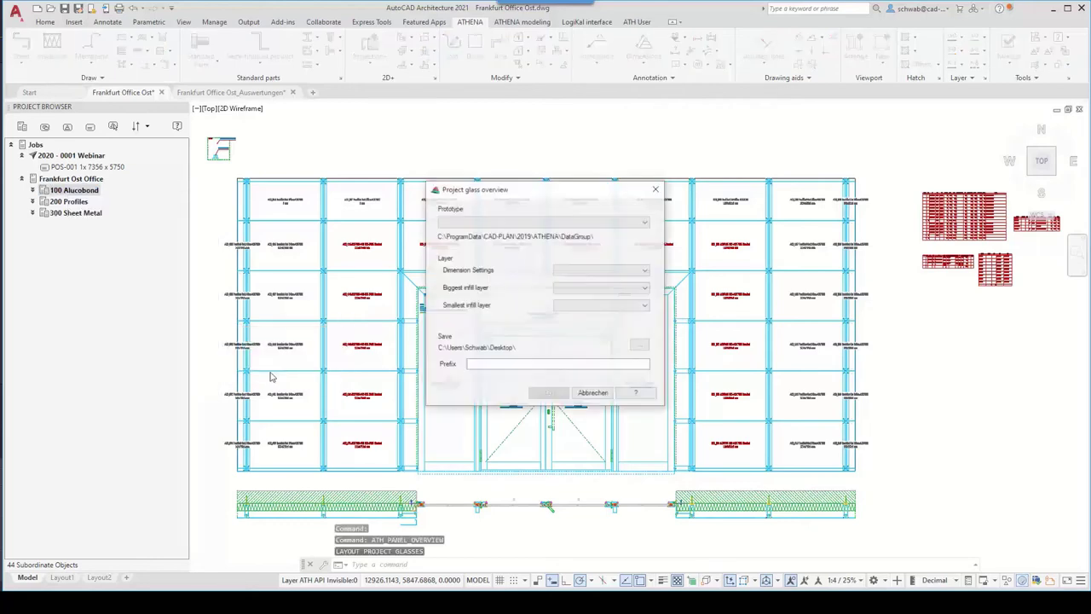
{"action": "left_click", "coordinate": [467, 223]}
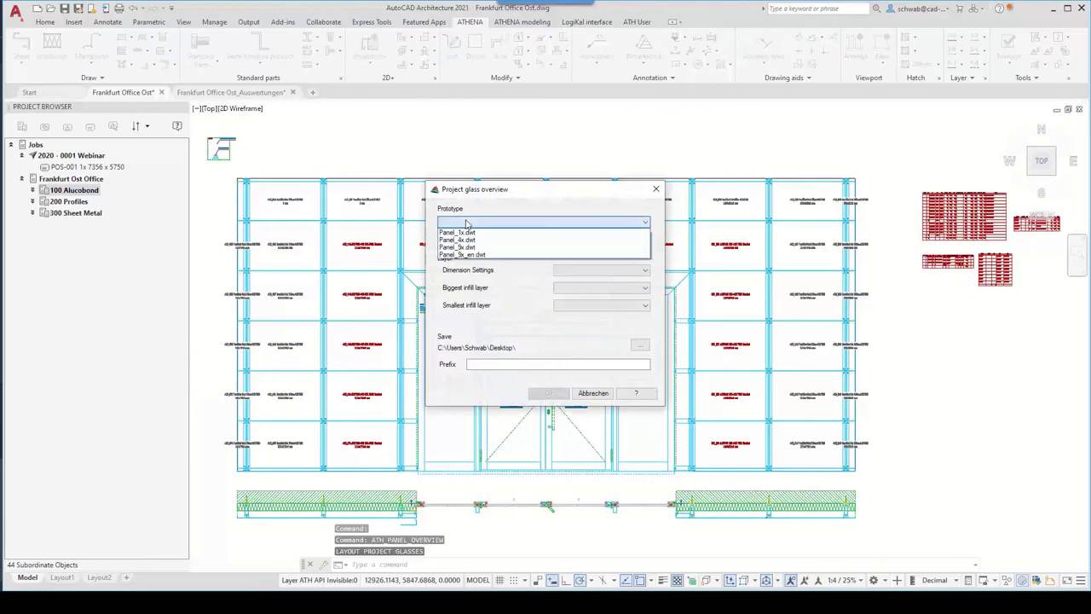
{"action": "left_click", "coordinate": [464, 255]}
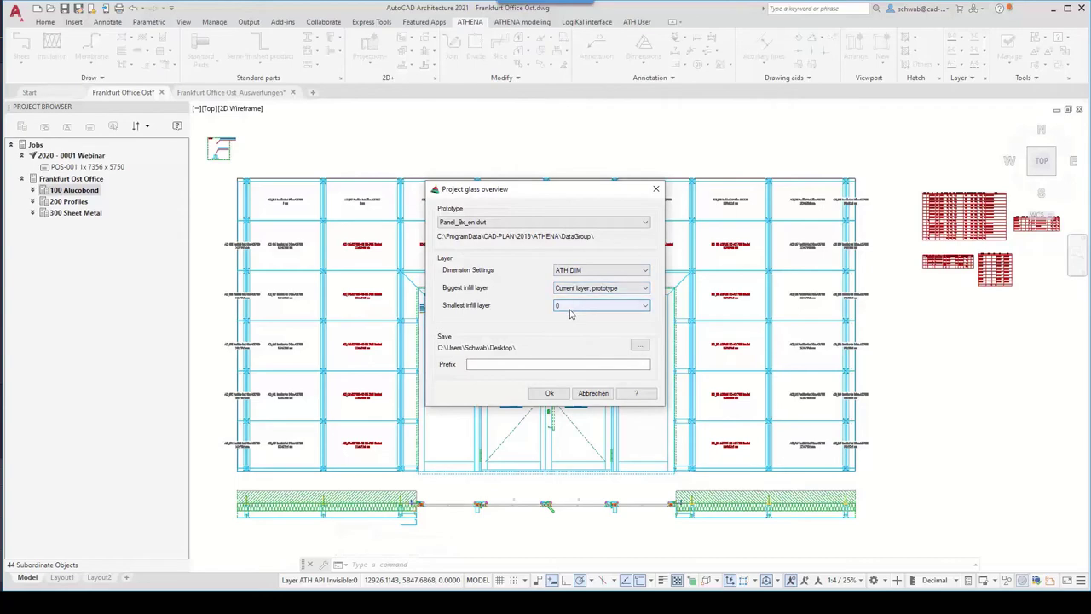
Step: Generate the glass overview into the Alucobond Platten folder with the prefix "Infill List ALCB 09.12.2020"
{"action": "left_click", "coordinate": [642, 350]}
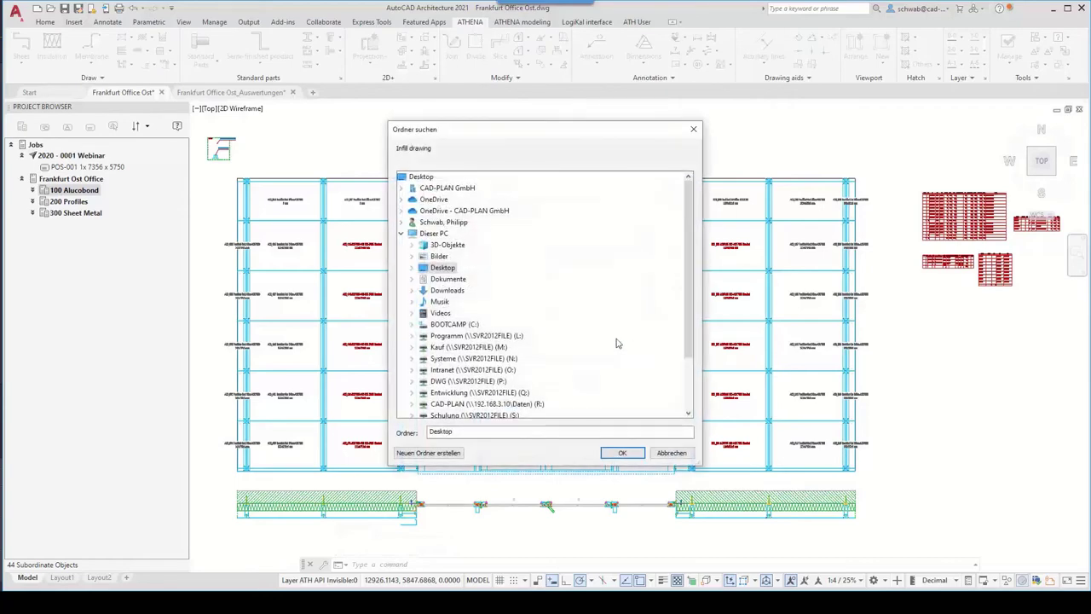
{"action": "left_click", "coordinate": [445, 268]}
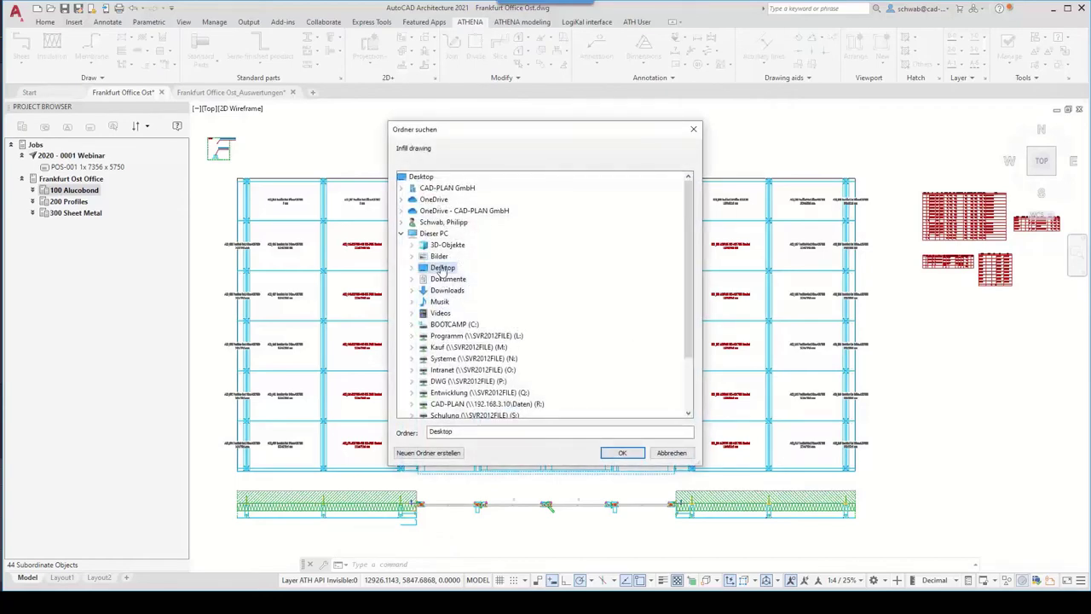
{"action": "left_click", "coordinate": [474, 291]}
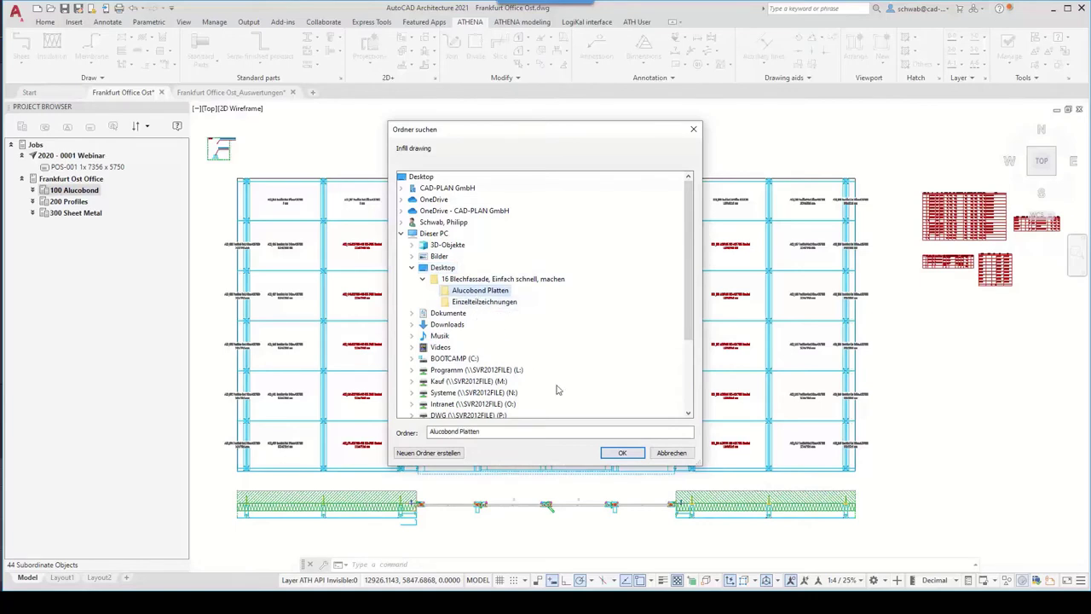
{"action": "left_click", "coordinate": [620, 454]}
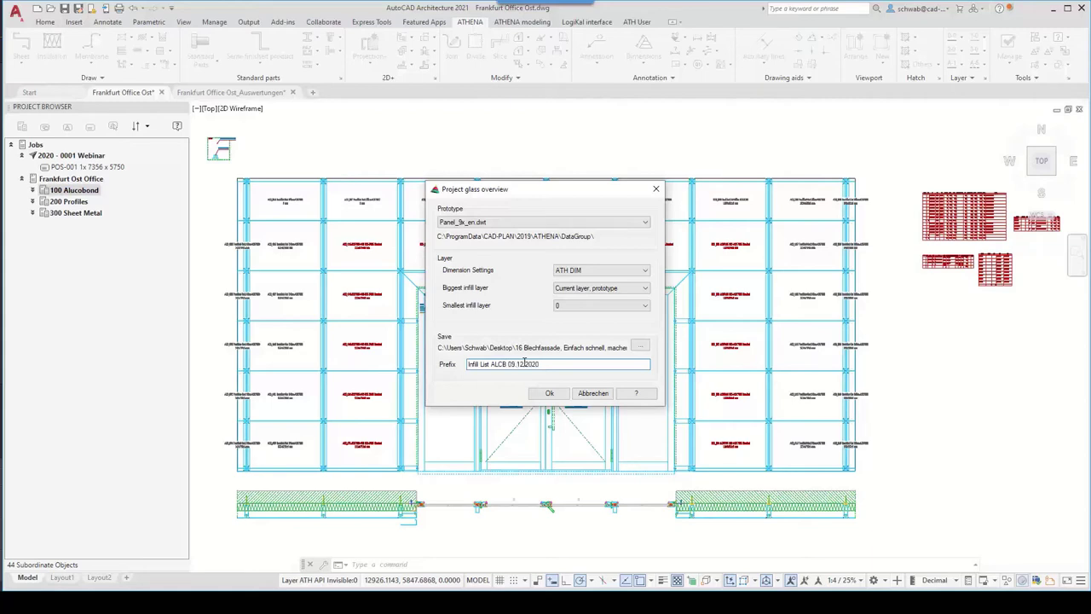
{"action": "left_click", "coordinate": [550, 394]}
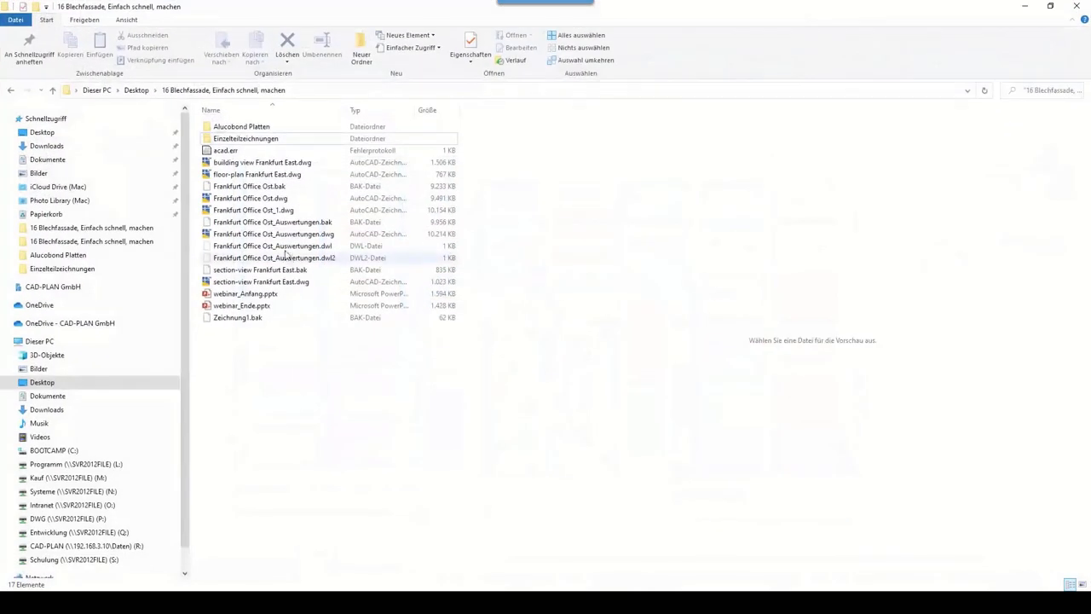
Step: Open the generated infill overview drawing from the Alucobond Platten folder in AutoCAD and inspect the panels on Page_1 and Page_2
{"action": "left_click", "coordinate": [230, 128]}
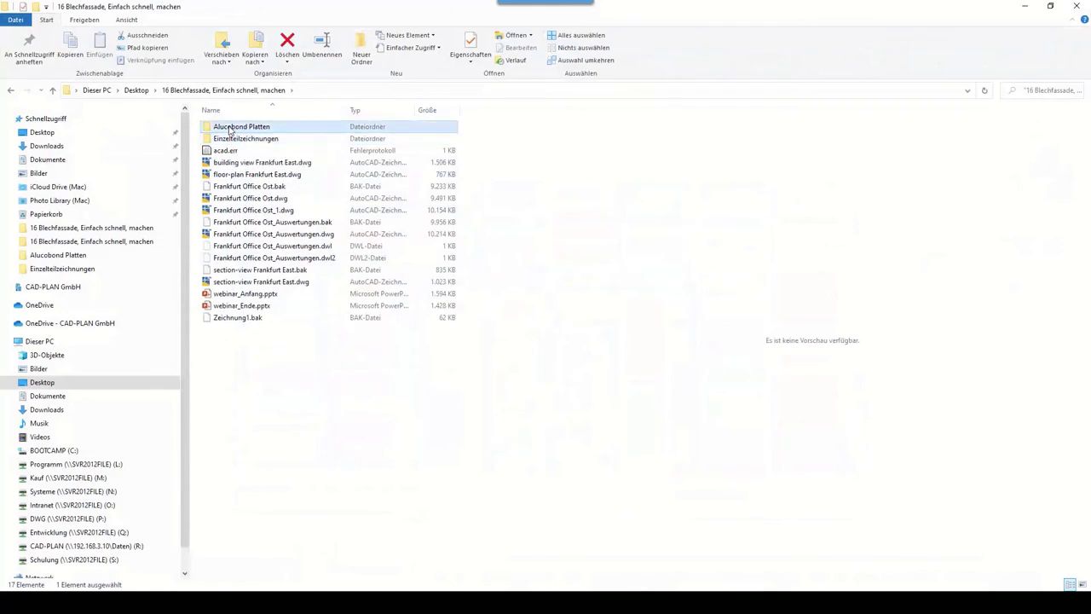
{"action": "double_click", "coordinate": [230, 128]}
{"action": "left_click", "coordinate": [242, 128]}
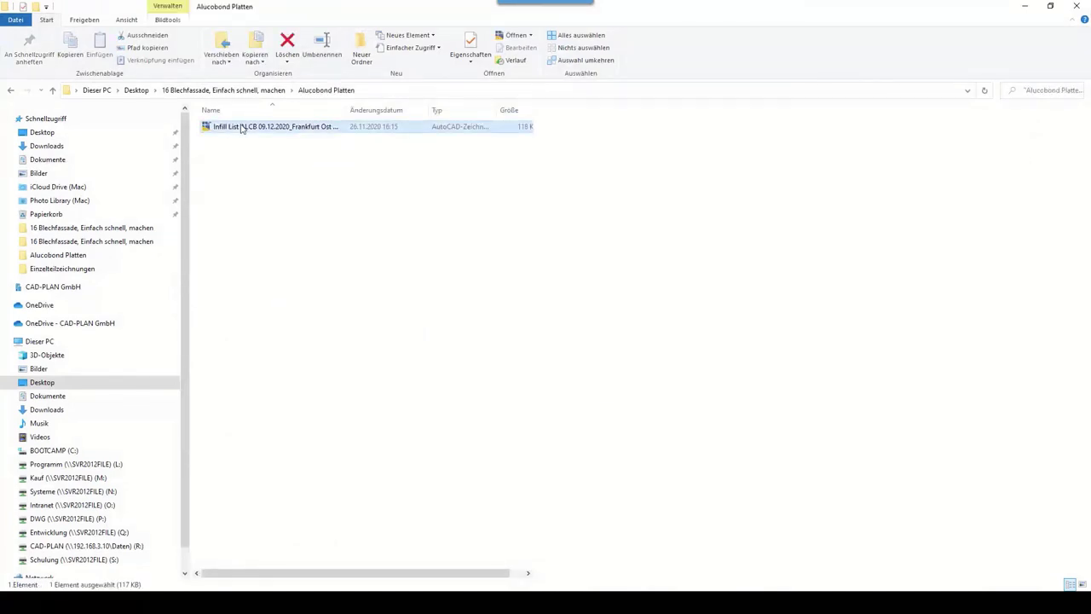
{"action": "mouse_move", "coordinate": [242, 128]}
{"action": "left_mouse_down"}
{"action": "mouse_move", "coordinate": [439, 436]}
{"action": "mouse_move", "coordinate": [437, 585]}
{"action": "mouse_move", "coordinate": [486, 580]}
{"action": "mouse_move", "coordinate": [452, 341]}
{"action": "mouse_move", "coordinate": [448, 77]}
{"action": "mouse_move", "coordinate": [435, 13]}
{"action": "left_mouse_up"}
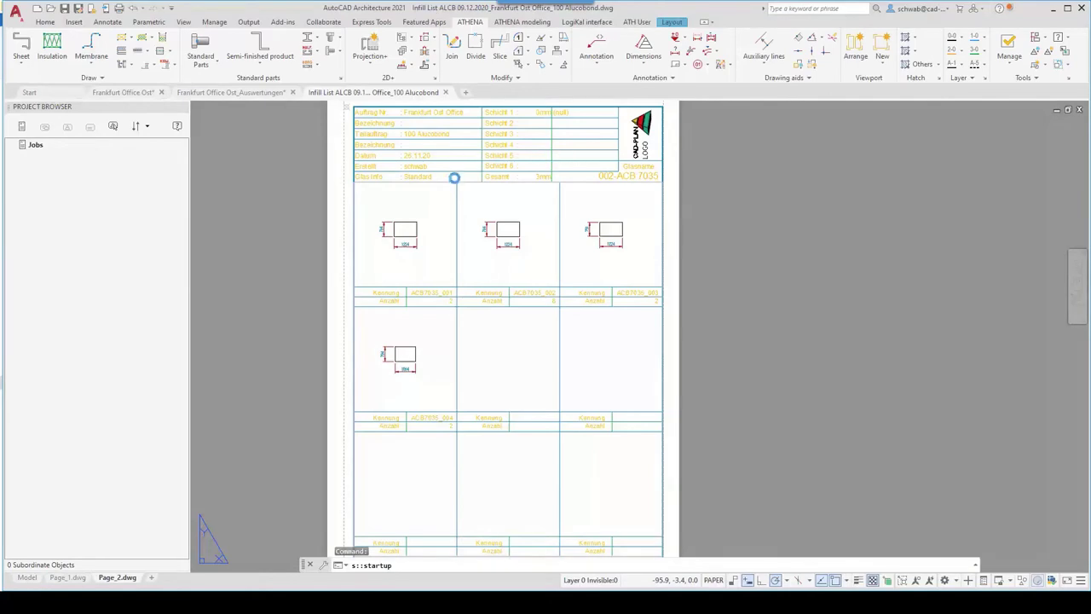
{"action": "left_click", "coordinate": [67, 578]}
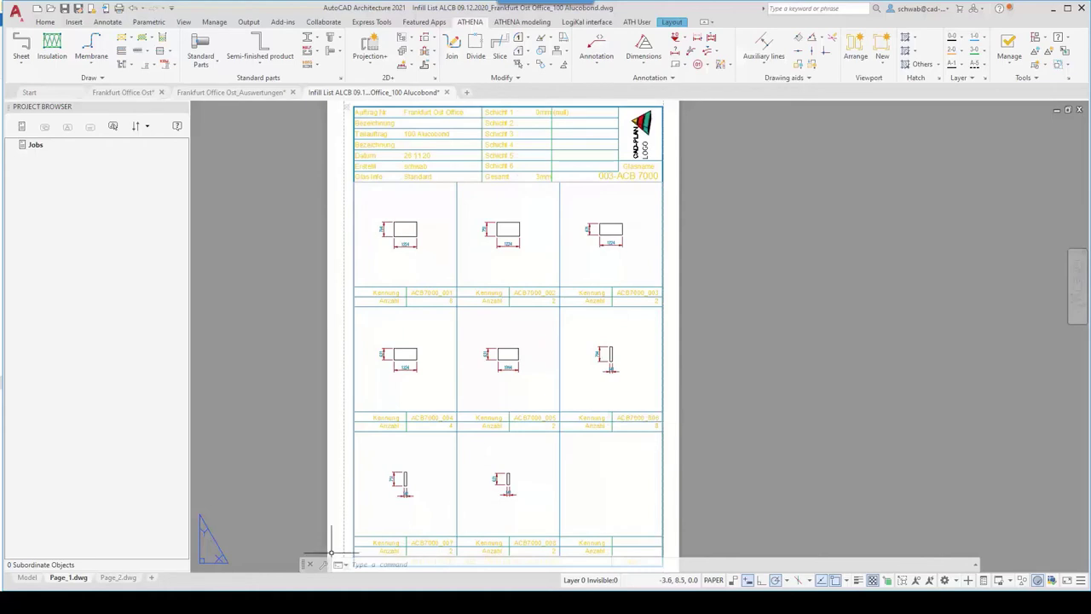
{"action": "left_click", "coordinate": [116, 578]}
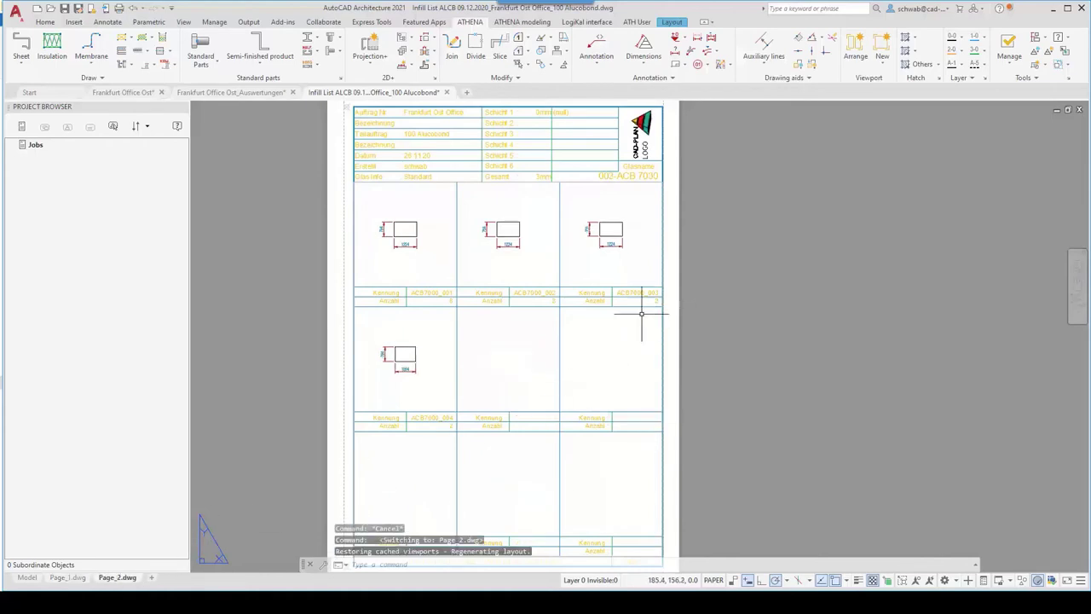
{"action": "scroll", "coordinate": [648, 285], "scroll_direction": "up", "scroll_amount": 4}
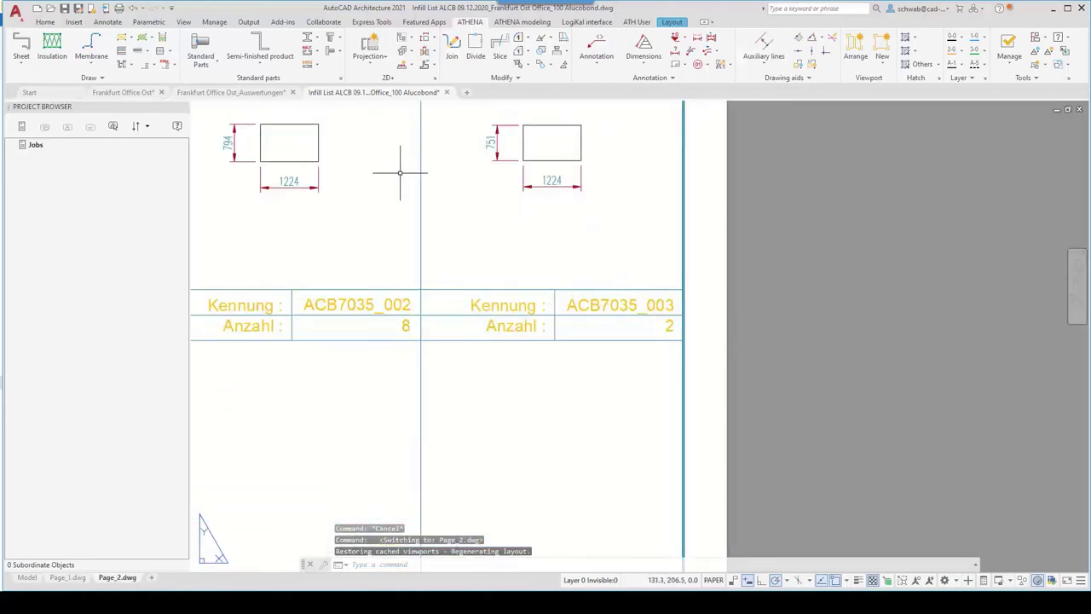
{"action": "scroll", "coordinate": [508, 341], "scroll_direction": "down", "scroll_amount": 6}
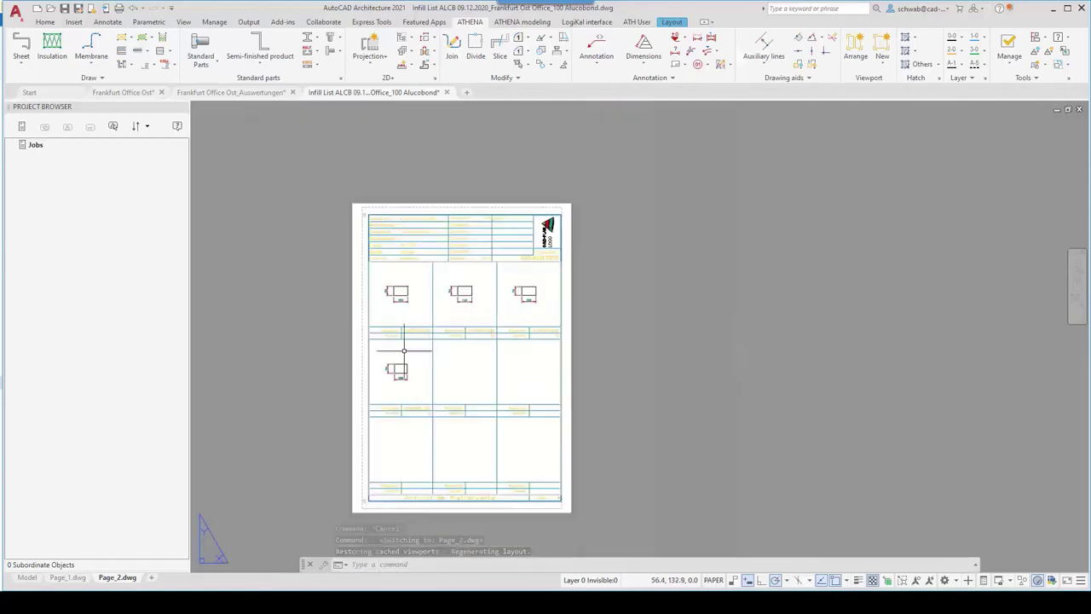
Step: In the Frankfurt Office Ost drawing, create an infill diagram of 100 Alucobond without updating tags, limited to ACB7000 Standard panel ACB7000_001
{"action": "left_click", "coordinate": [142, 93]}
{"action": "left_click", "coordinate": [515, 366]}
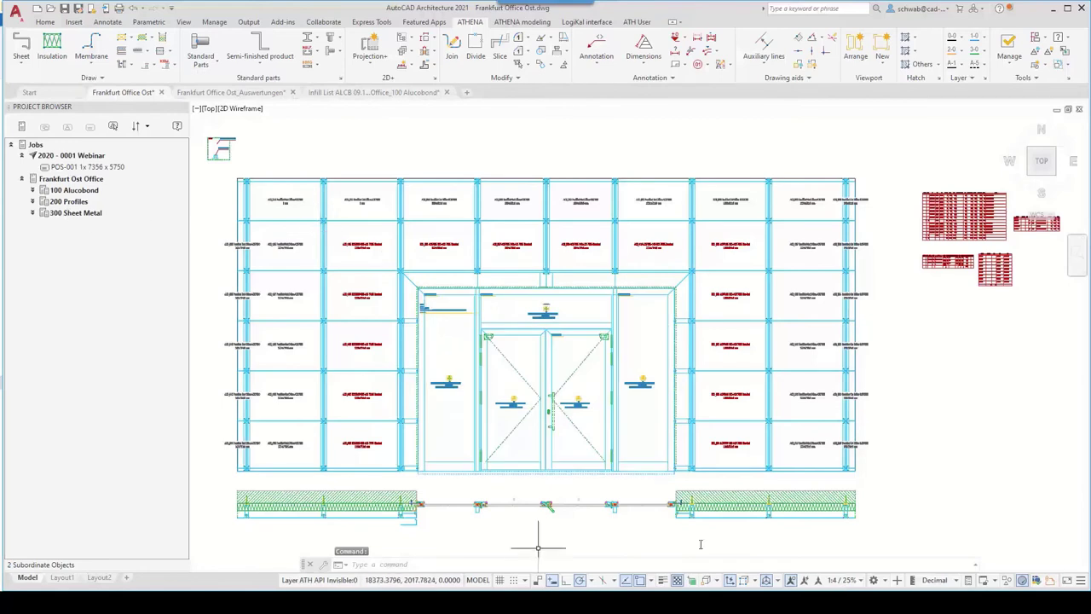
{"action": "right_click", "coordinate": [55, 190]}
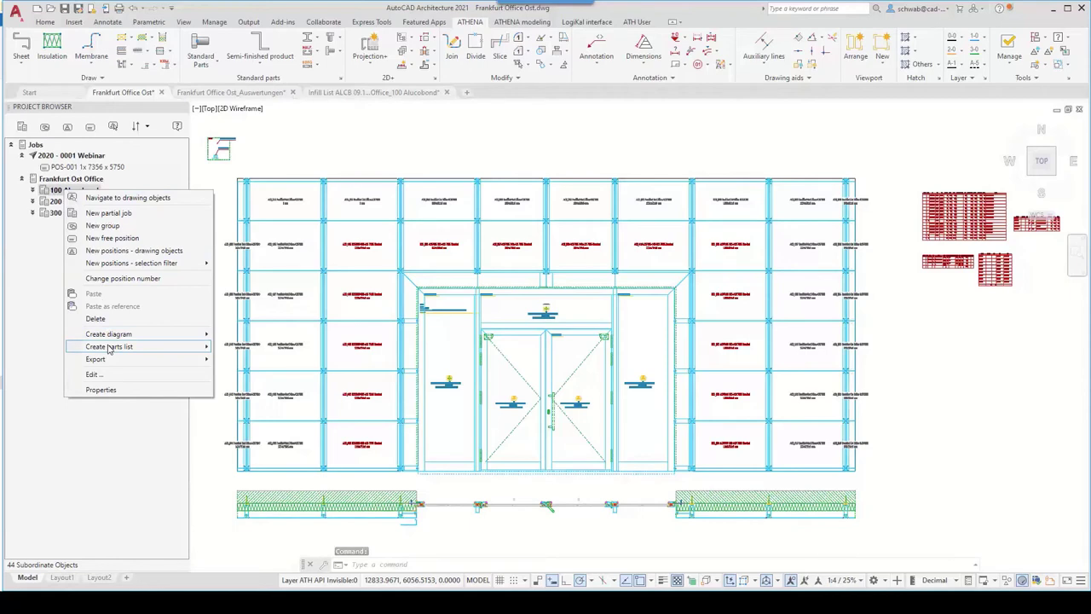
{"action": "mouse_move", "coordinate": [109, 347]}
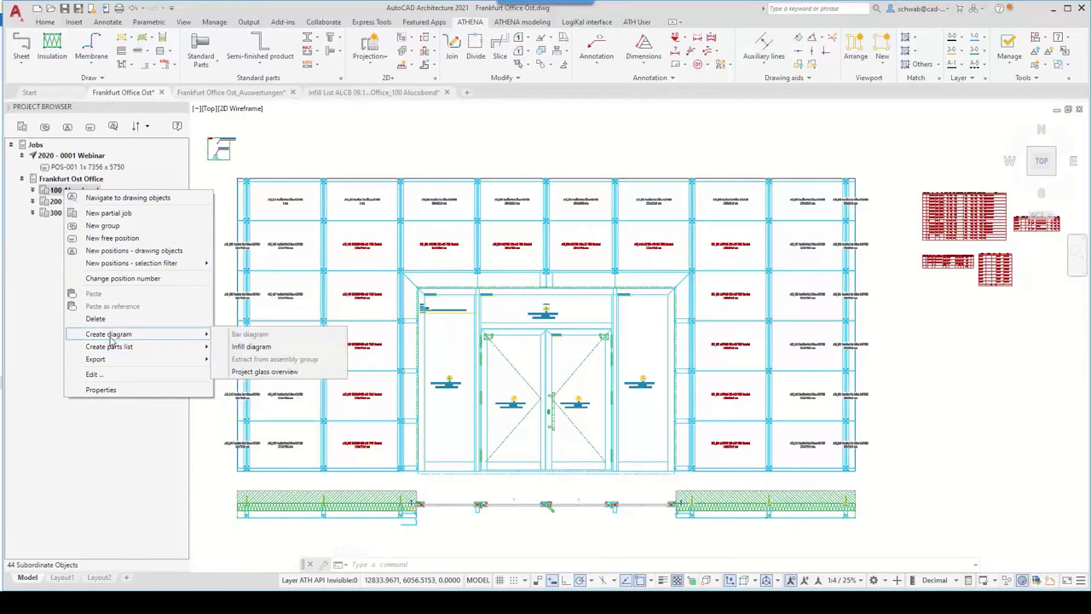
{"action": "left_click", "coordinate": [252, 348]}
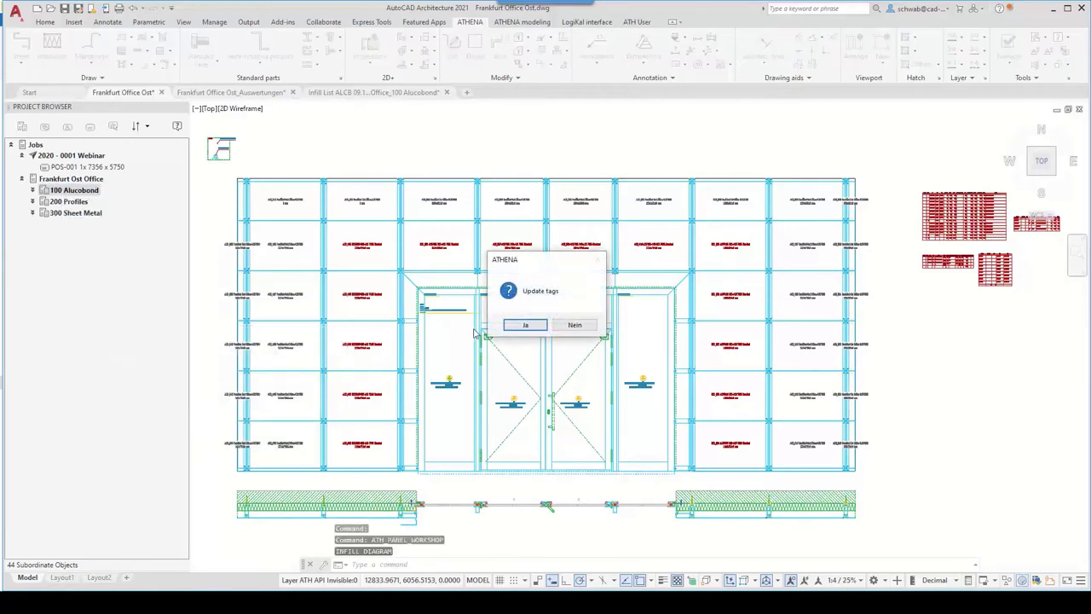
{"action": "left_click", "coordinate": [576, 326]}
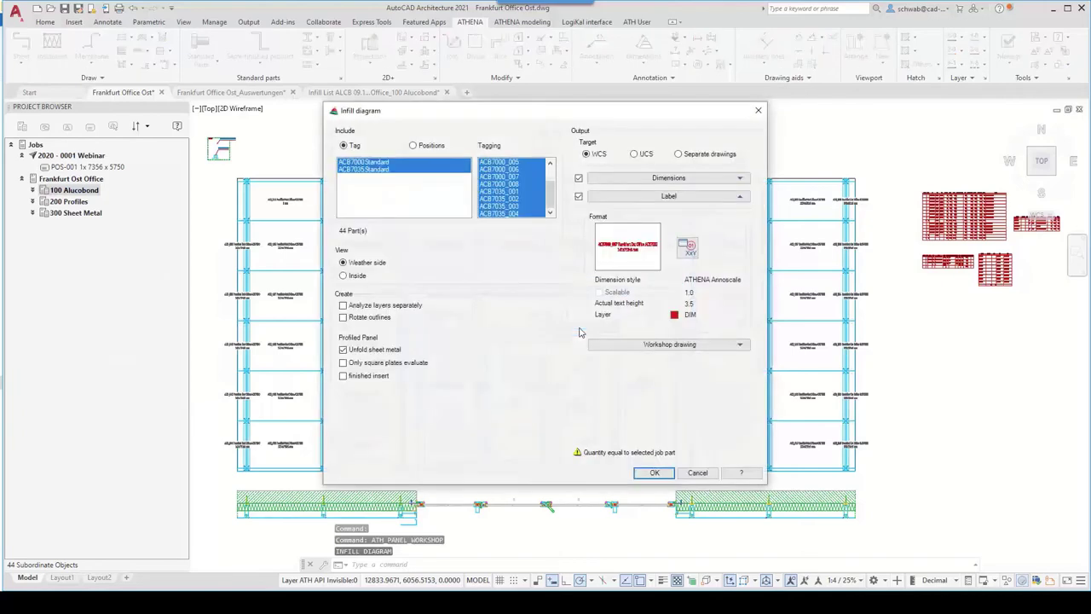
{"action": "left_click", "coordinate": [373, 169]}
{"action": "left_click", "coordinate": [517, 162]}
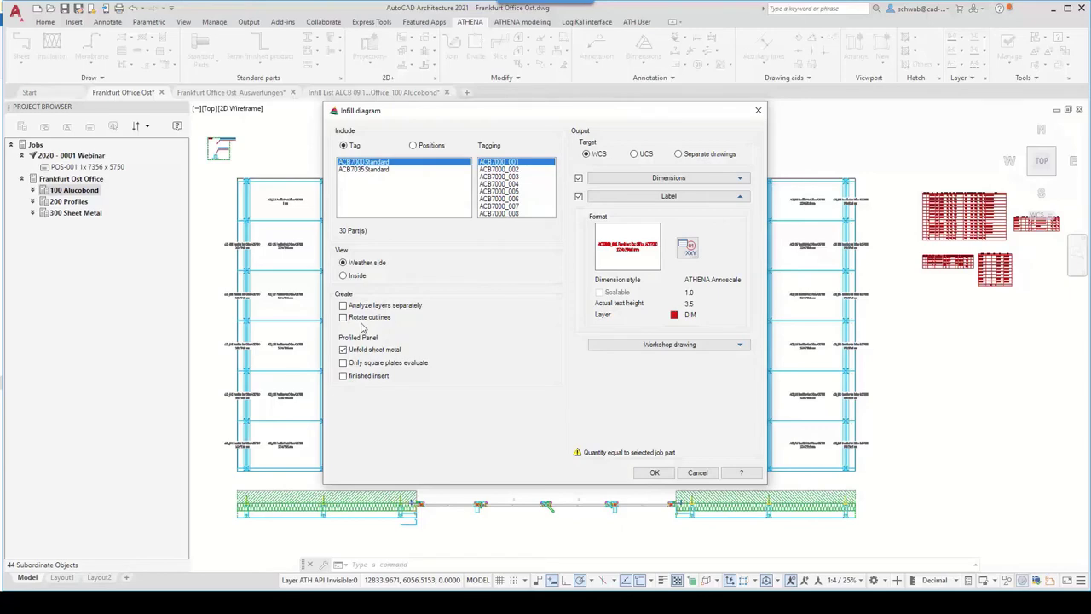
{"action": "left_click", "coordinate": [655, 472]}
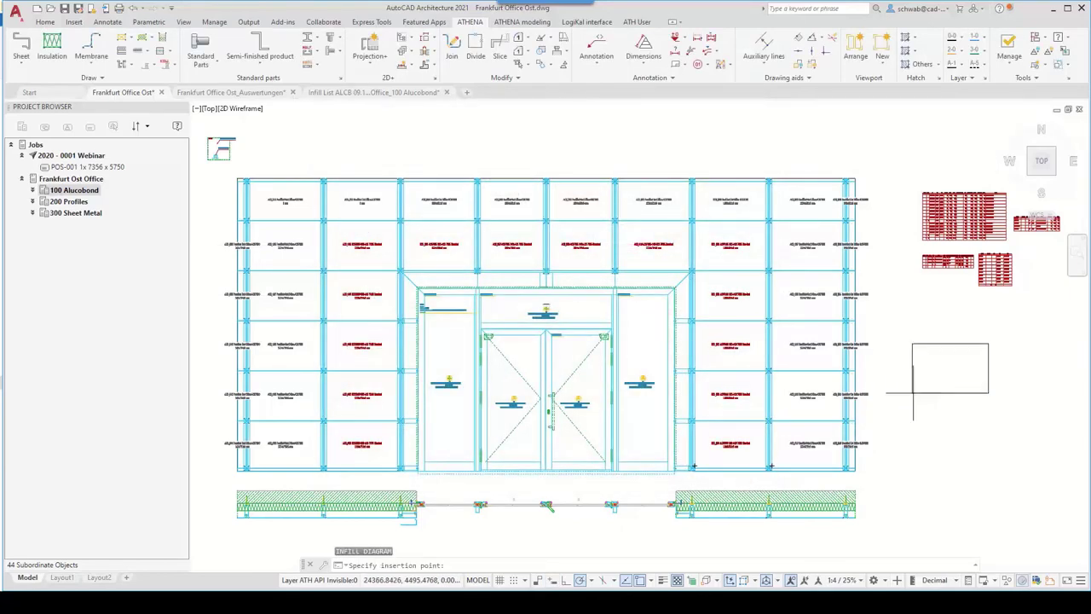
Step: Place the panel outline and its dimensioned workshop drawing beneath it in the free area right of the facade, and check label and drill holes
{"action": "middle_click_drag", "start_coordinate": [905, 393], "coordinate": [645, 397]}
{"action": "scroll", "coordinate": [682, 379], "scroll_direction": "up", "scroll_amount": 3}
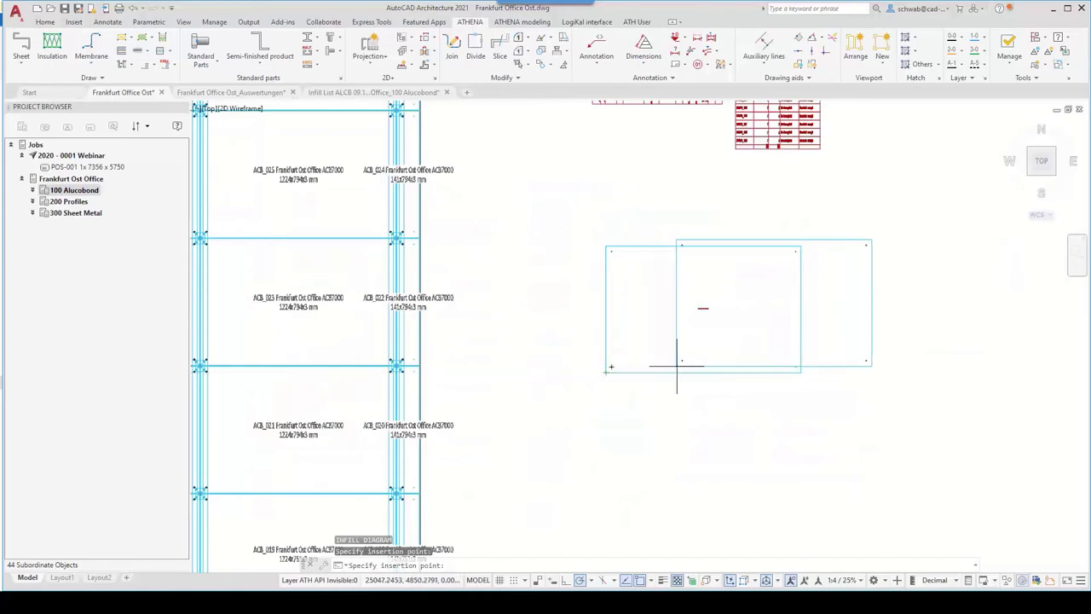
{"action": "left_click", "coordinate": [608, 513]}
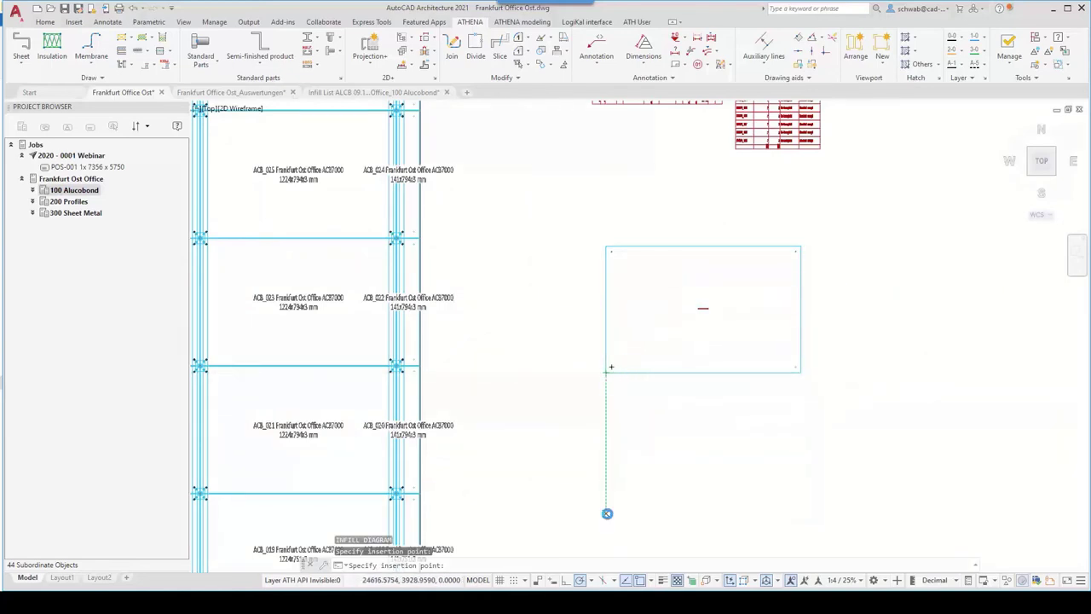
{"action": "scroll", "coordinate": [615, 400], "scroll_direction": "up", "scroll_amount": 3}
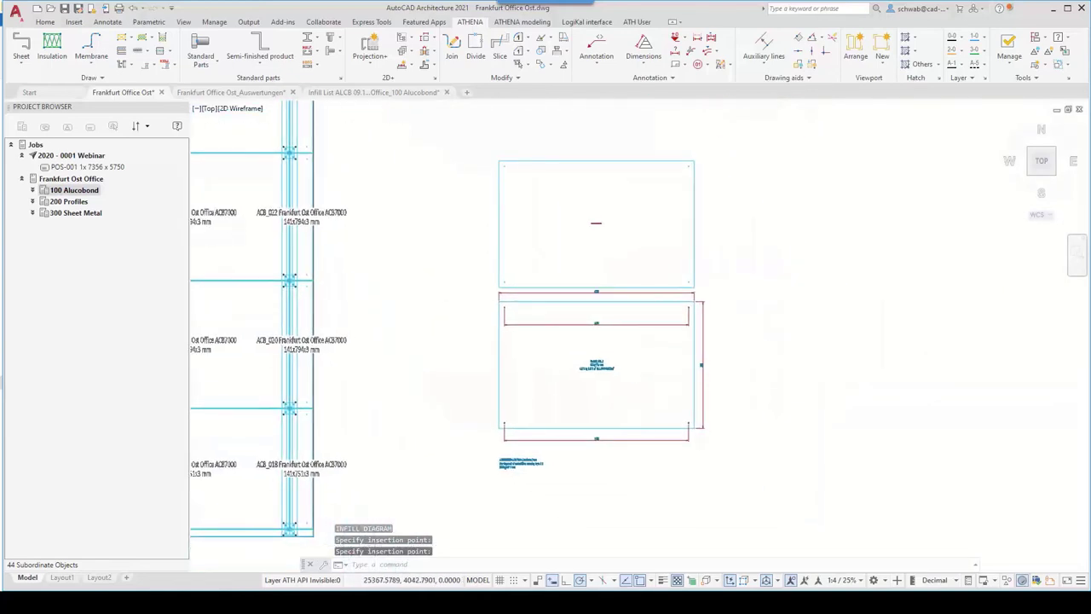
{"action": "scroll", "coordinate": [615, 401], "scroll_direction": "up", "scroll_amount": 2}
{"action": "scroll", "coordinate": [577, 288], "scroll_direction": "up", "scroll_amount": 3}
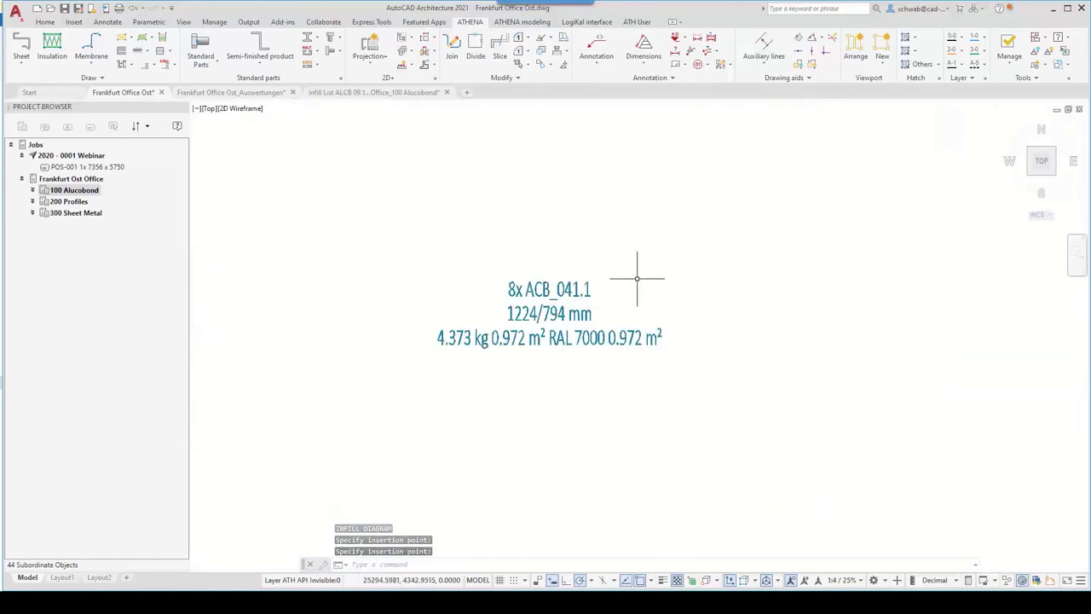
{"action": "scroll", "coordinate": [566, 371], "scroll_direction": "down", "scroll_amount": 5}
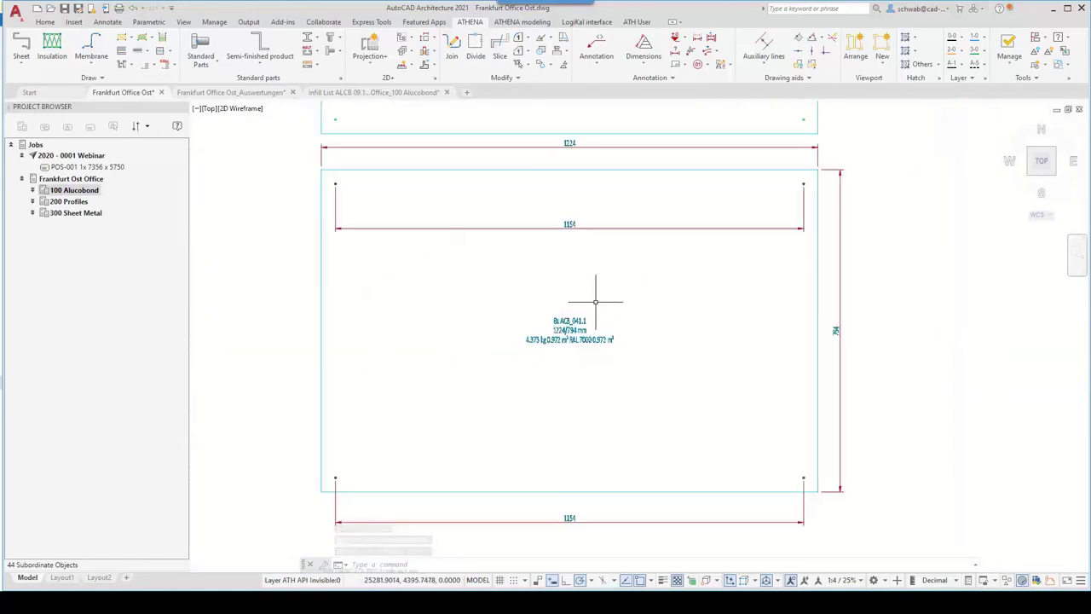
{"action": "scroll", "coordinate": [804, 478], "scroll_direction": "up", "scroll_amount": 4}
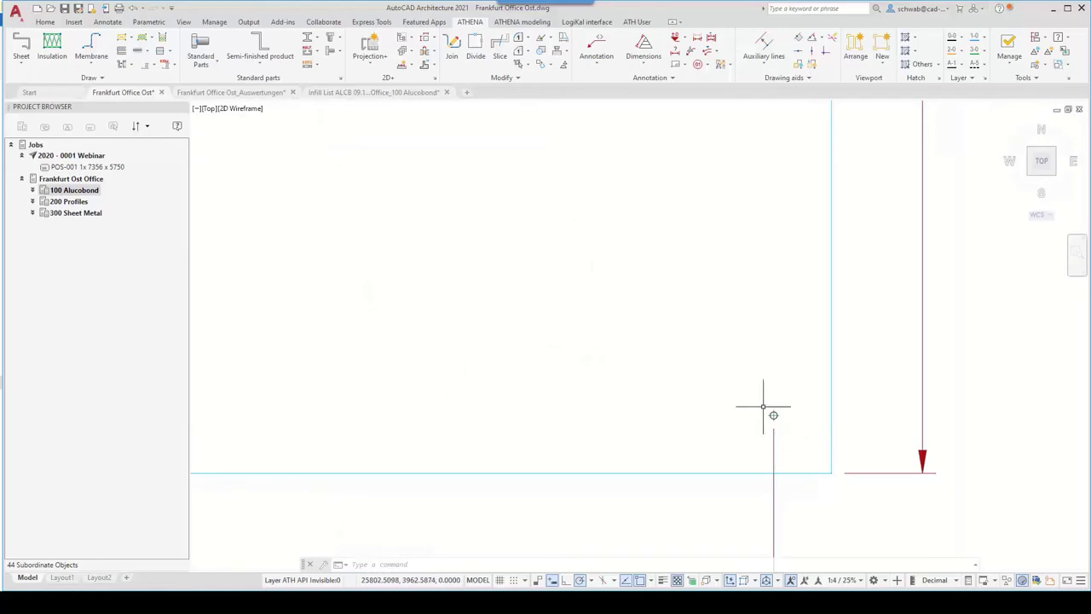
Step: Label the drill hole in the panel's lower-left corner with a Drill fine M4 parts label, its leader running diagonally up from the hole
{"action": "scroll", "coordinate": [691, 412], "scroll_direction": "down", "scroll_amount": 4}
{"action": "scroll", "coordinate": [357, 433], "scroll_direction": "up", "scroll_amount": 3}
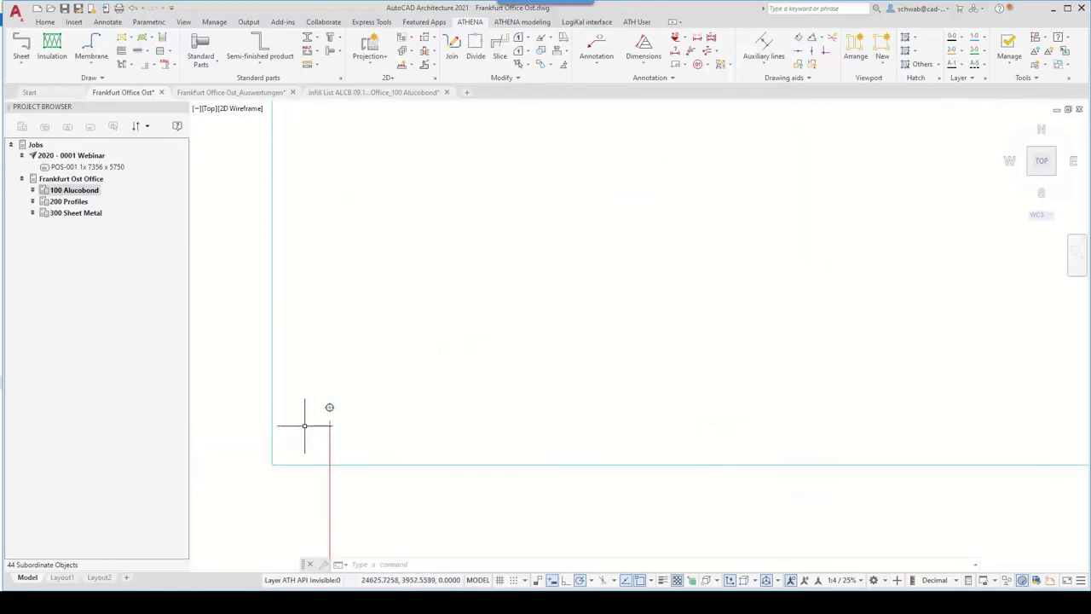
{"action": "left_click", "coordinate": [593, 67]}
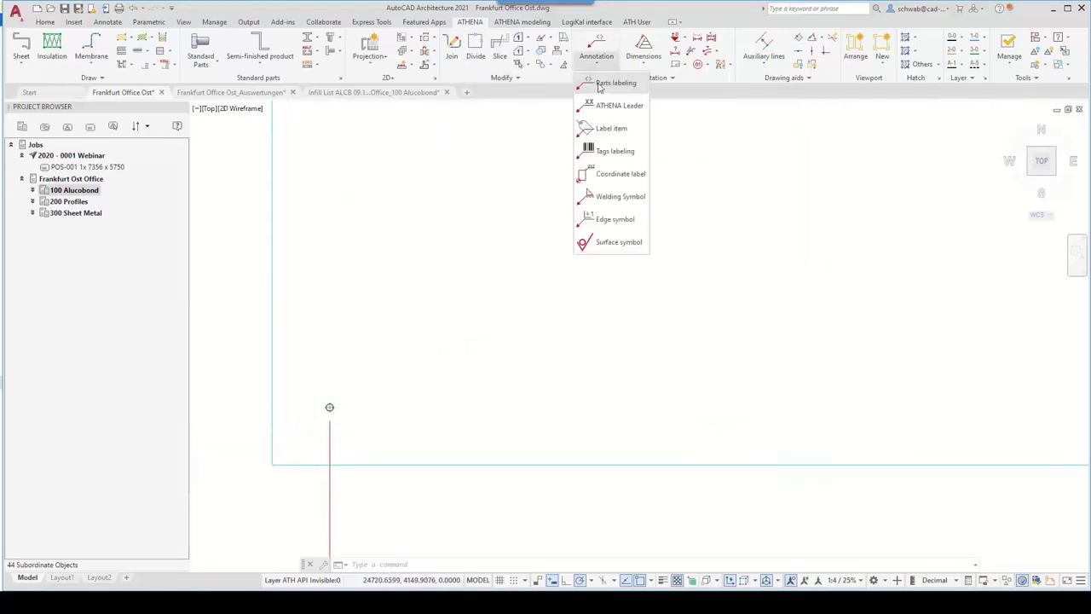
{"action": "left_click", "coordinate": [612, 86]}
{"action": "left_click", "coordinate": [329, 407]}
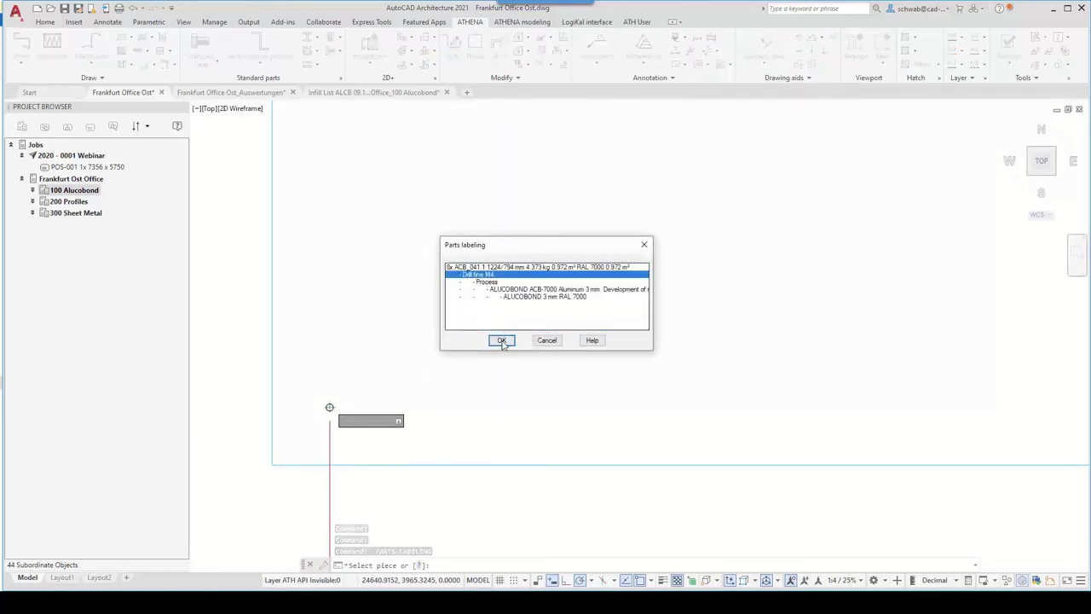
{"action": "left_click", "coordinate": [502, 341]}
{"action": "left_click", "coordinate": [329, 407]}
{"action": "left_click", "coordinate": [363, 377]}
{"action": "key", "text": "Return"}
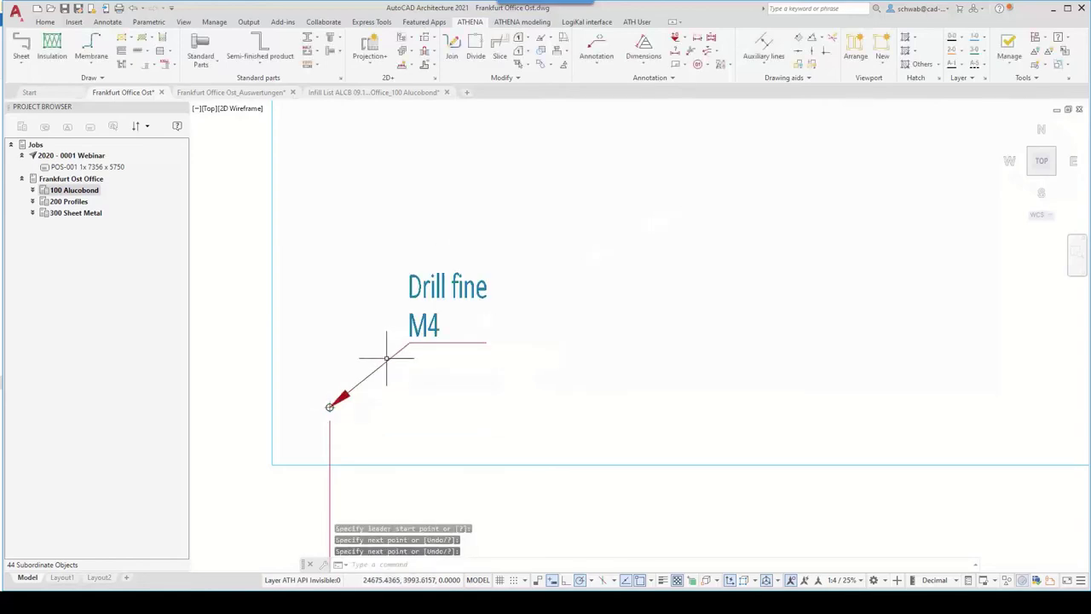
Step: Start a bar diagram of 200 Profiles, limited to the Hat Profile System 781 tags SUBPR_001 and SUBPR_002
{"action": "scroll", "coordinate": [512, 320], "scroll_direction": "down", "scroll_amount": 8}
{"action": "scroll", "coordinate": [514, 322], "scroll_direction": "down", "scroll_amount": 3}
{"action": "mouse_move", "coordinate": [415, 438]}
{"action": "middle_mouse_down"}
{"action": "mouse_move", "coordinate": [656, 431]}
{"action": "mouse_move", "coordinate": [690, 366]}
{"action": "mouse_move", "coordinate": [701, 444]}
{"action": "mouse_move", "coordinate": [821, 438]}
{"action": "mouse_move", "coordinate": [844, 414]}
{"action": "middle_mouse_up"}
{"action": "scroll", "coordinate": [842, 411], "scroll_direction": "down", "scroll_amount": 3}
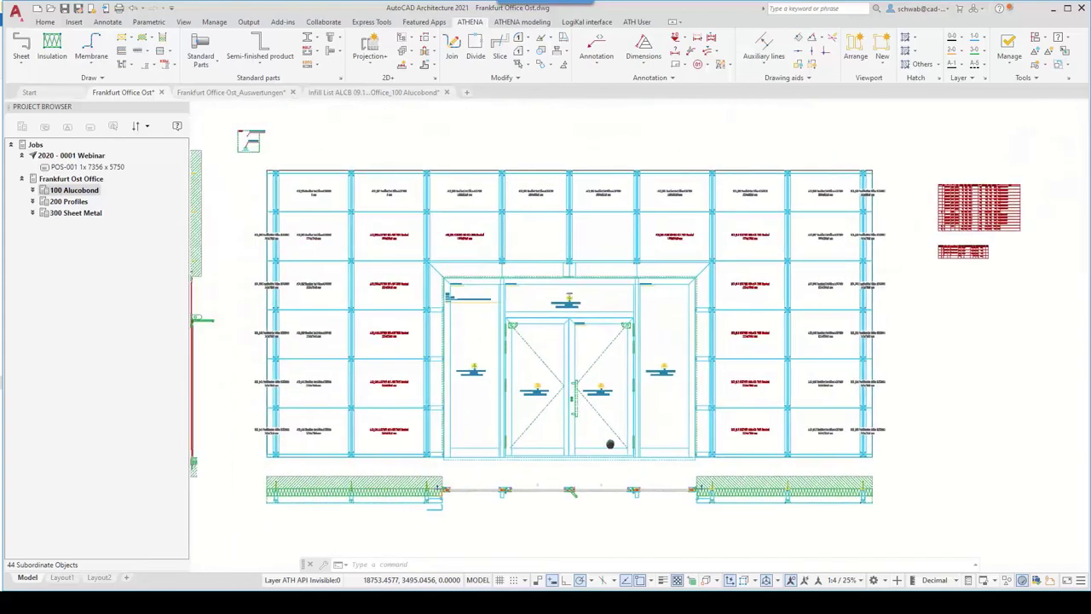
{"action": "right_click", "coordinate": [69, 203]}
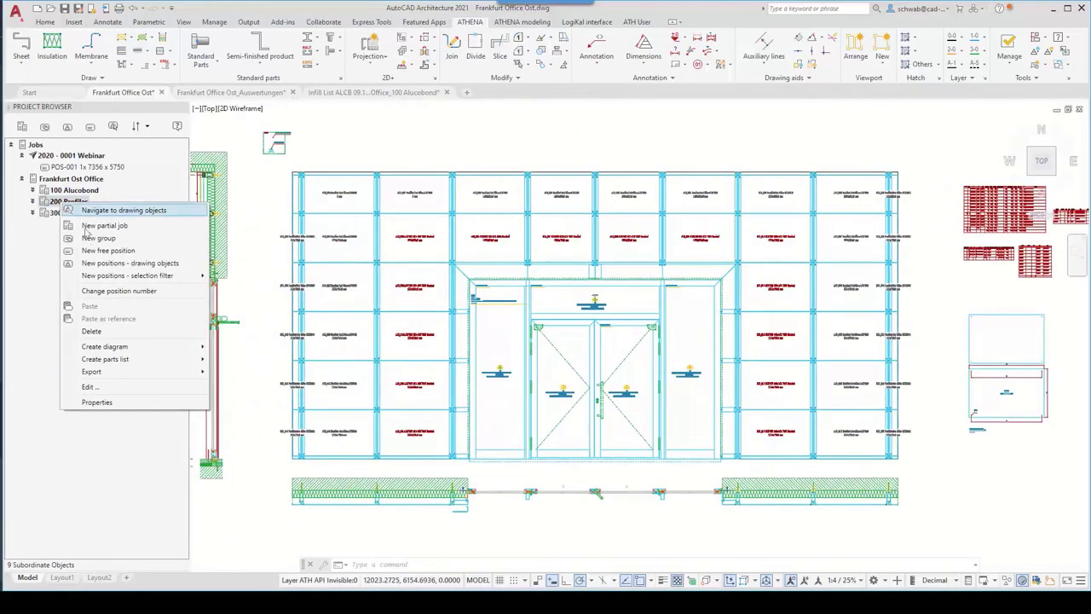
{"action": "mouse_move", "coordinate": [193, 349]}
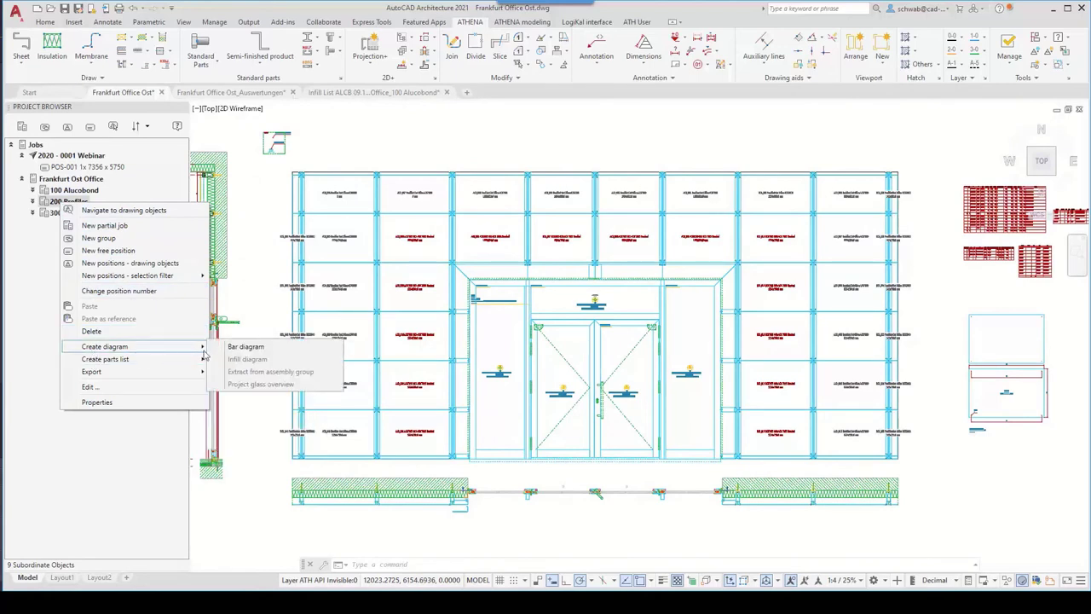
{"action": "left_click", "coordinate": [238, 356]}
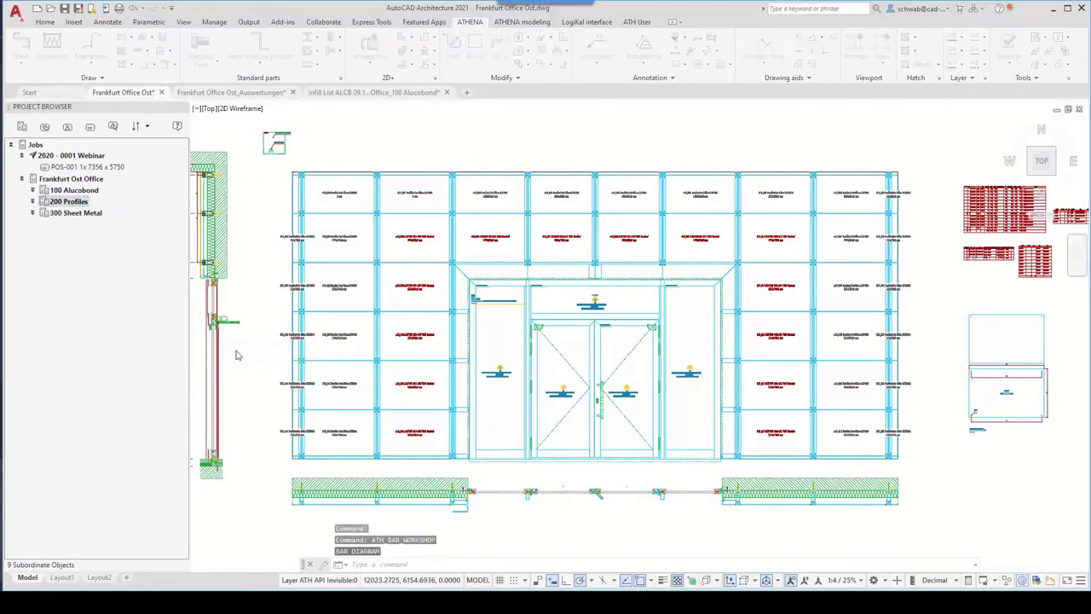
{"action": "left_click", "coordinate": [560, 329]}
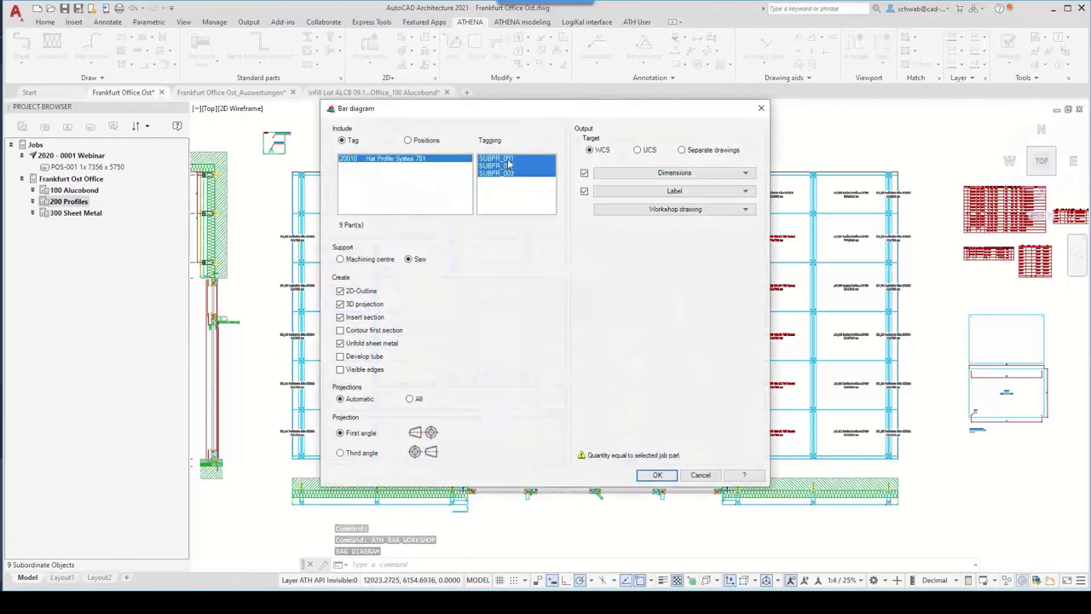
{"action": "left_click", "coordinate": [509, 166]}
{"action": "left_click", "coordinate": [509, 166], "text": "ctrl"}
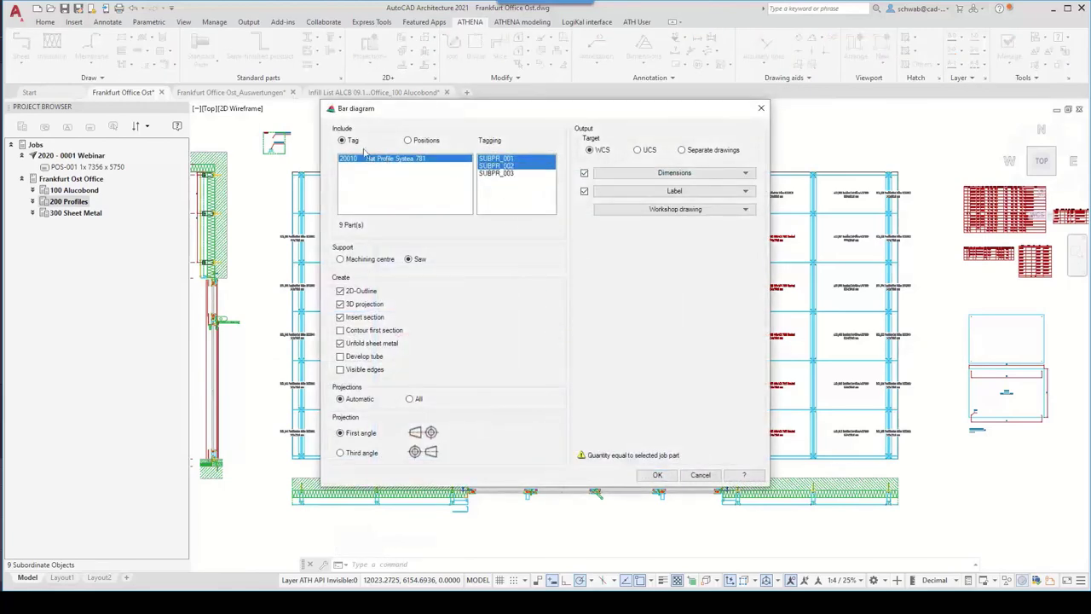
Step: Review the dimension and label options, set the workshop drawing save folder to Einzelteilzeichnungen, and generate the bar diagram
{"action": "left_click", "coordinate": [648, 173]}
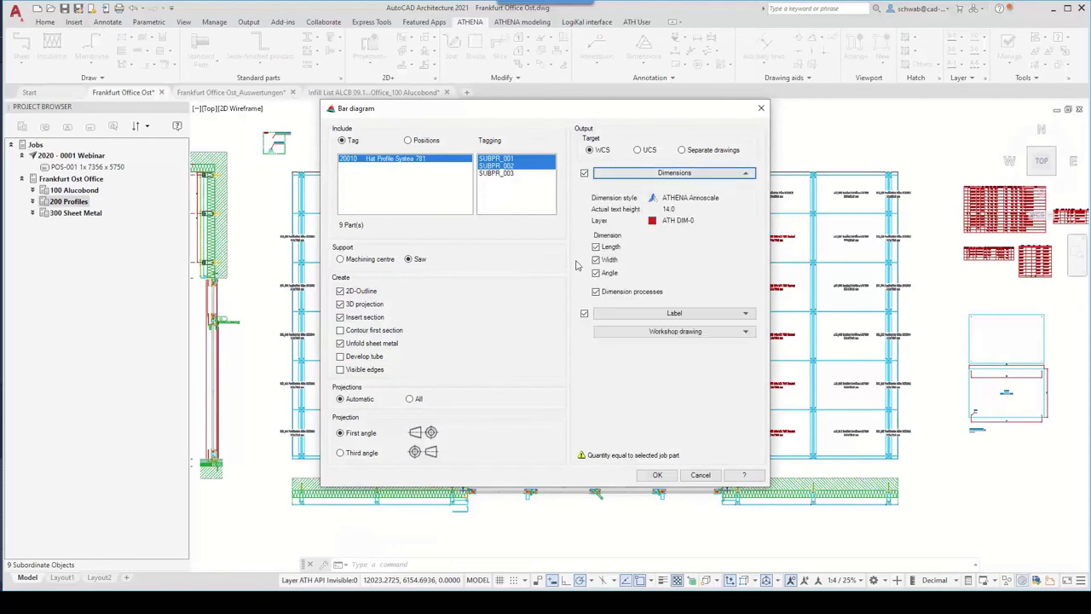
{"action": "left_click", "coordinate": [652, 312]}
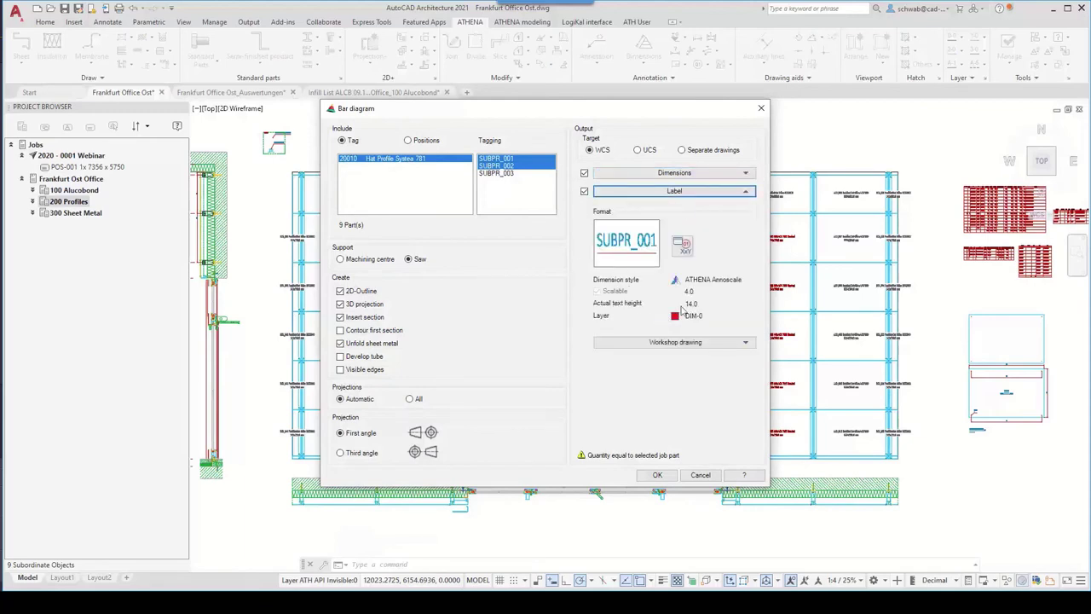
{"action": "left_click", "coordinate": [675, 342]}
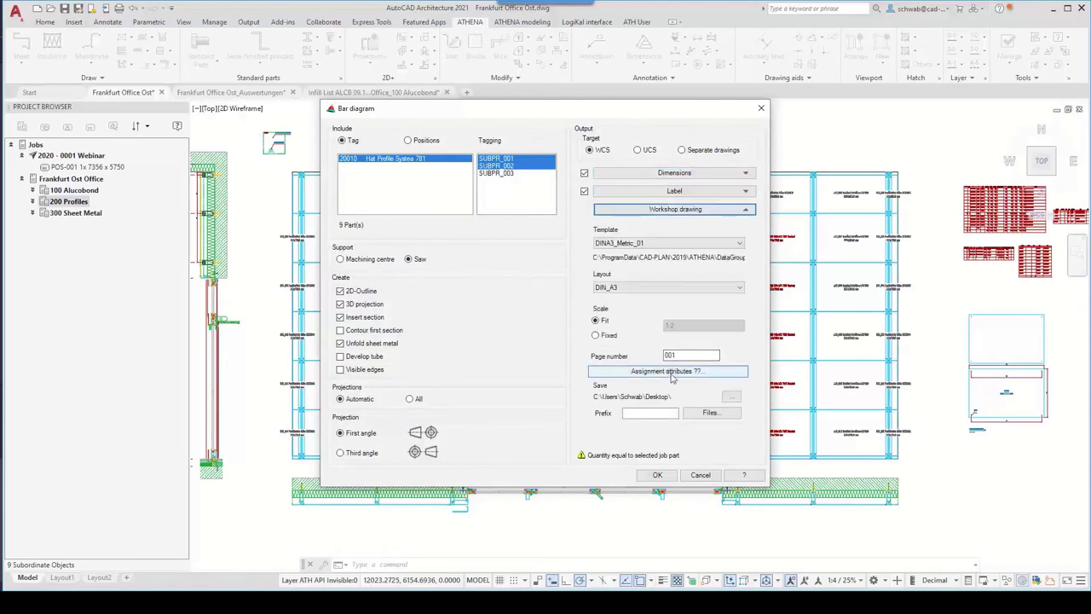
{"action": "left_click", "coordinate": [735, 398]}
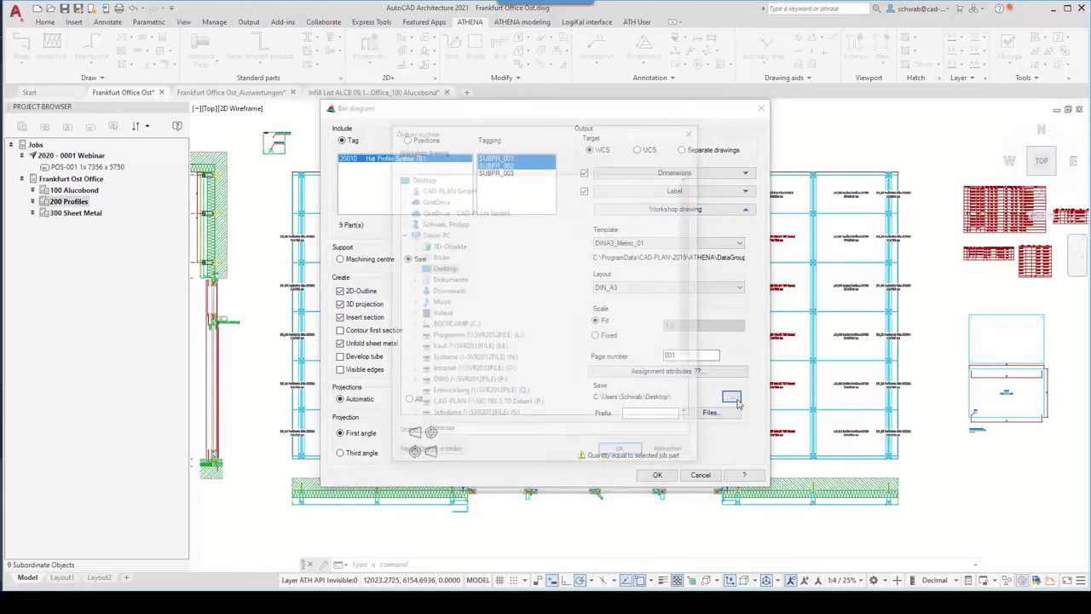
{"action": "left_click", "coordinate": [441, 269]}
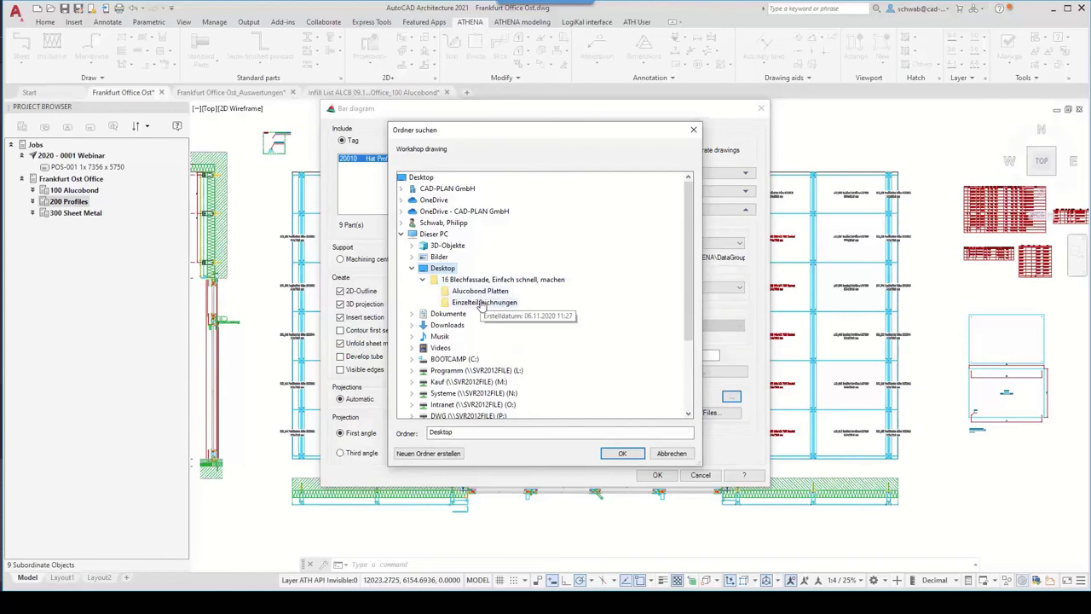
{"action": "left_click", "coordinate": [484, 303]}
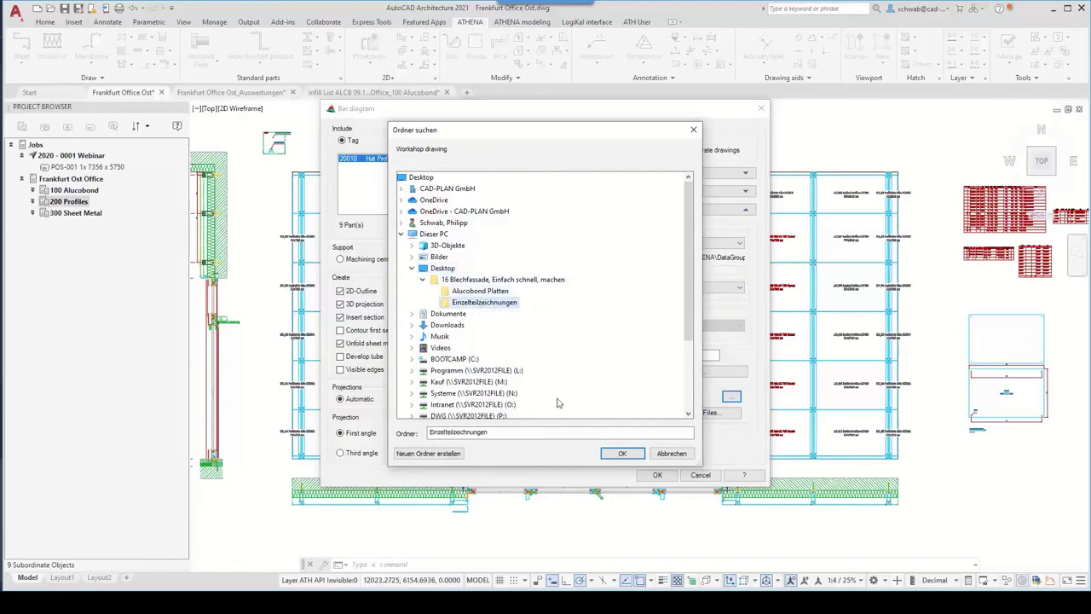
{"action": "left_click", "coordinate": [623, 453]}
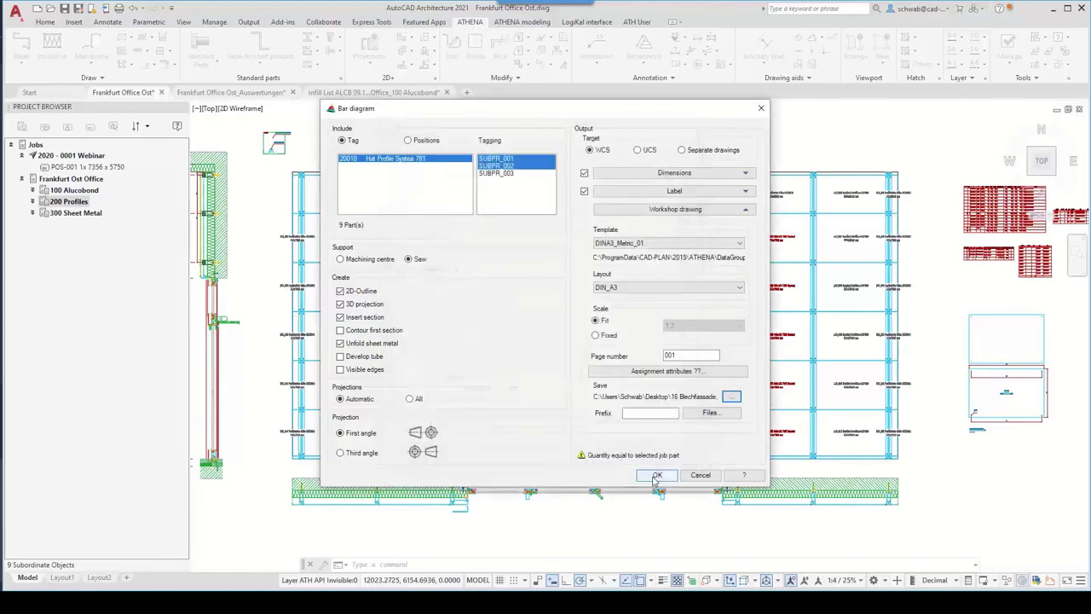
{"action": "left_click", "coordinate": [656, 475]}
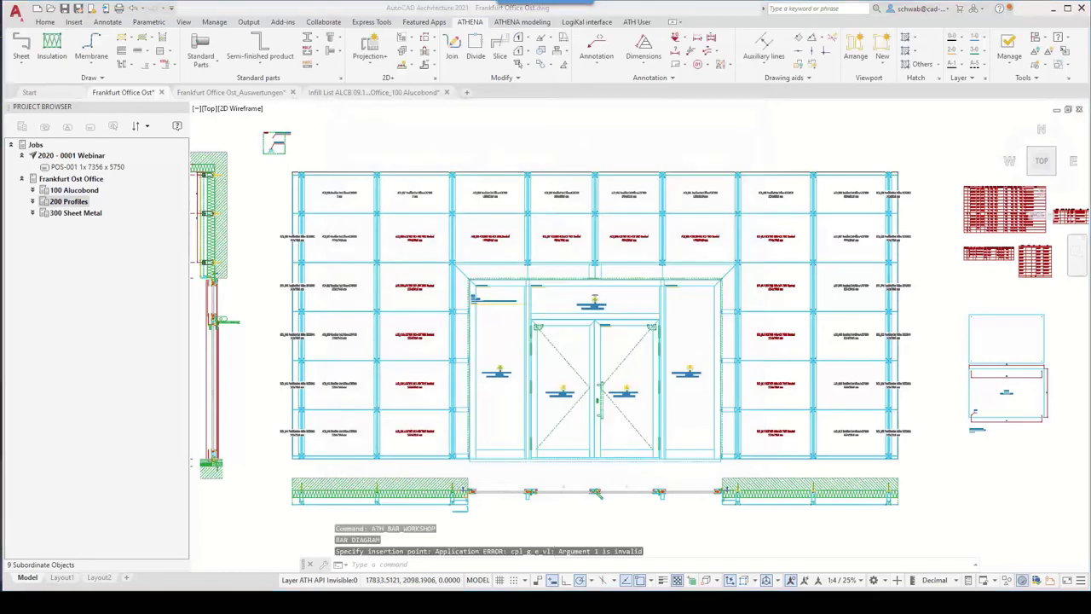
Step: Open the SUBPR_01 200 Profile drawing from the Einzelteilzeichnungen folder in AutoCAD and examine its dimensions, hole labels and title block
{"action": "left_click", "coordinate": [239, 128]}
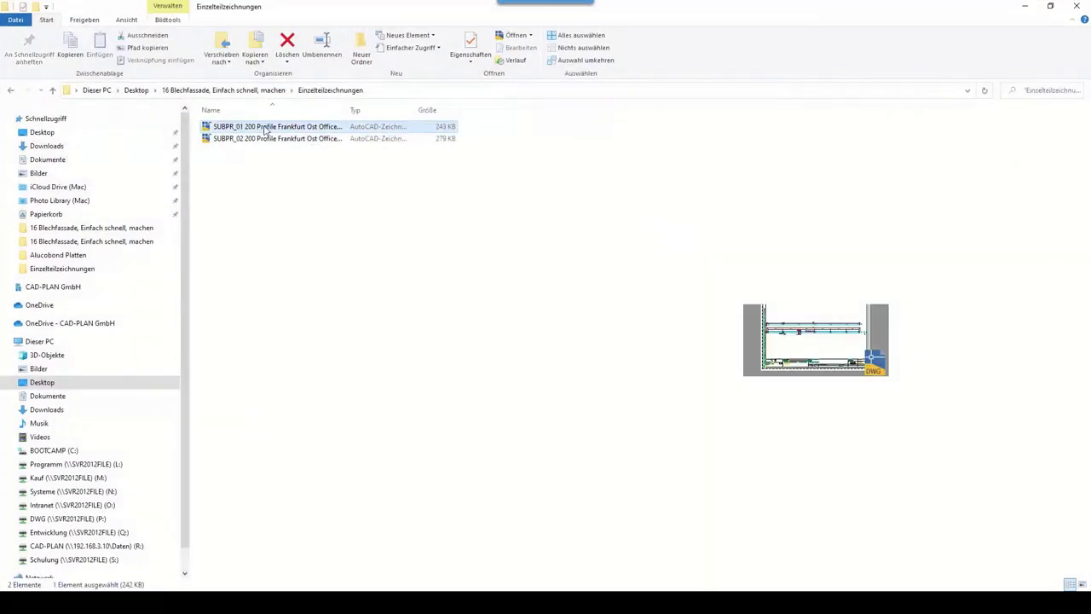
{"action": "mouse_move", "coordinate": [266, 129]}
{"action": "left_mouse_down"}
{"action": "mouse_move", "coordinate": [317, 165]}
{"action": "mouse_move", "coordinate": [602, 483]}
{"action": "mouse_move", "coordinate": [572, 524]}
{"action": "mouse_move", "coordinate": [488, 546]}
{"action": "mouse_move", "coordinate": [422, 597]}
{"action": "mouse_move", "coordinate": [520, 563]}
{"action": "mouse_move", "coordinate": [550, 179]}
{"action": "mouse_move", "coordinate": [508, 28]}
{"action": "left_mouse_up"}
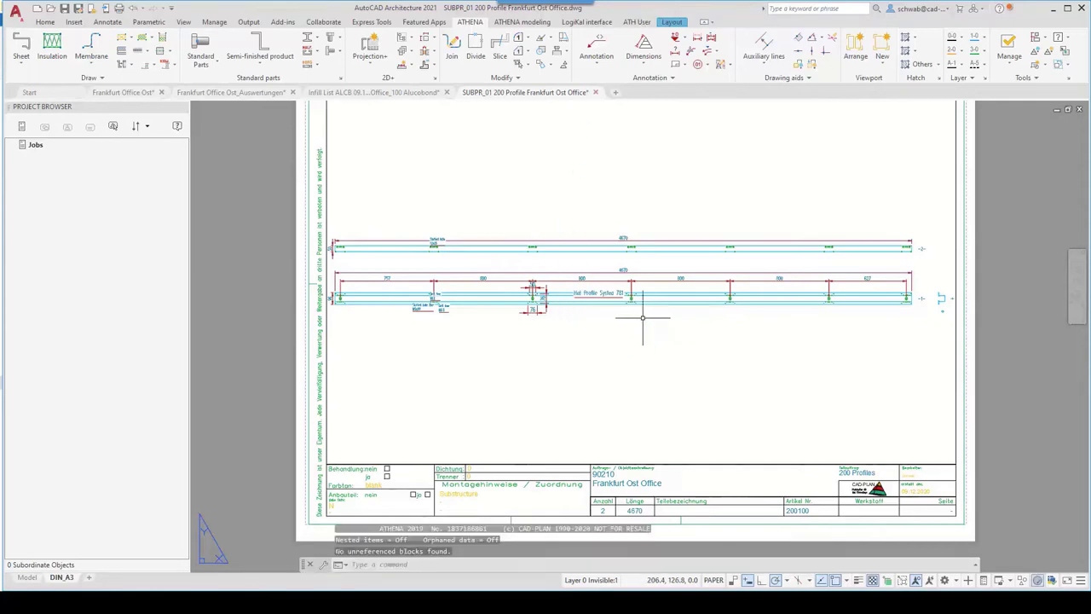
{"action": "scroll", "coordinate": [644, 326], "scroll_direction": "up", "scroll_amount": 4}
{"action": "mouse_move", "coordinate": [641, 312]}
{"action": "middle_mouse_down"}
{"action": "mouse_move", "coordinate": [641, 328]}
{"action": "mouse_move", "coordinate": [694, 338]}
{"action": "middle_mouse_up"}
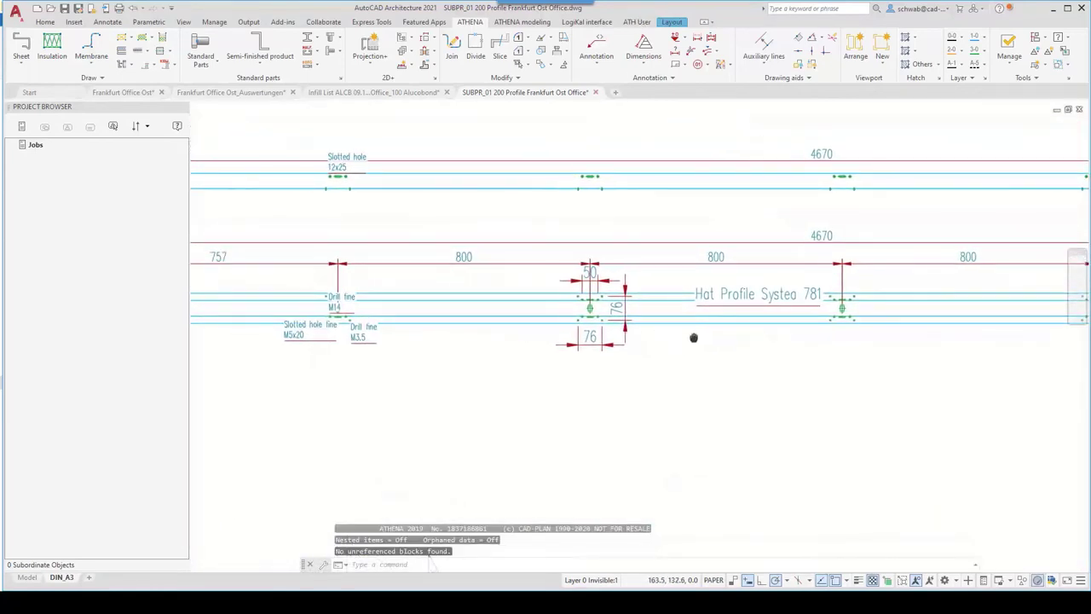
{"action": "scroll", "coordinate": [244, 295], "scroll_direction": "down", "scroll_amount": 3}
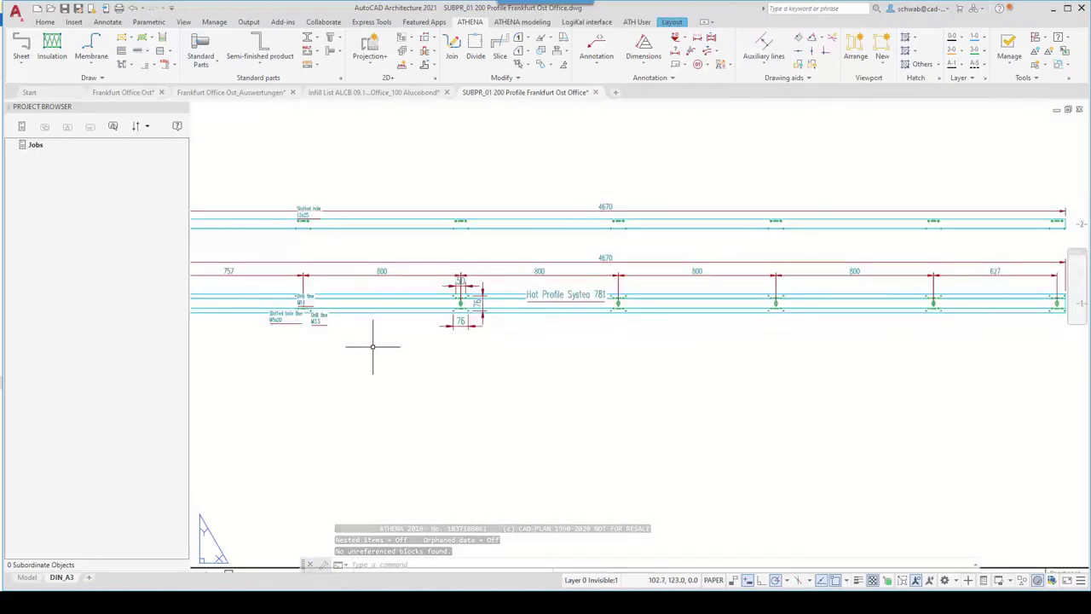
{"action": "scroll", "coordinate": [434, 365], "scroll_direction": "down", "scroll_amount": 4}
{"action": "middle_click_drag", "start_coordinate": [434, 365], "coordinate": [527, 350]}
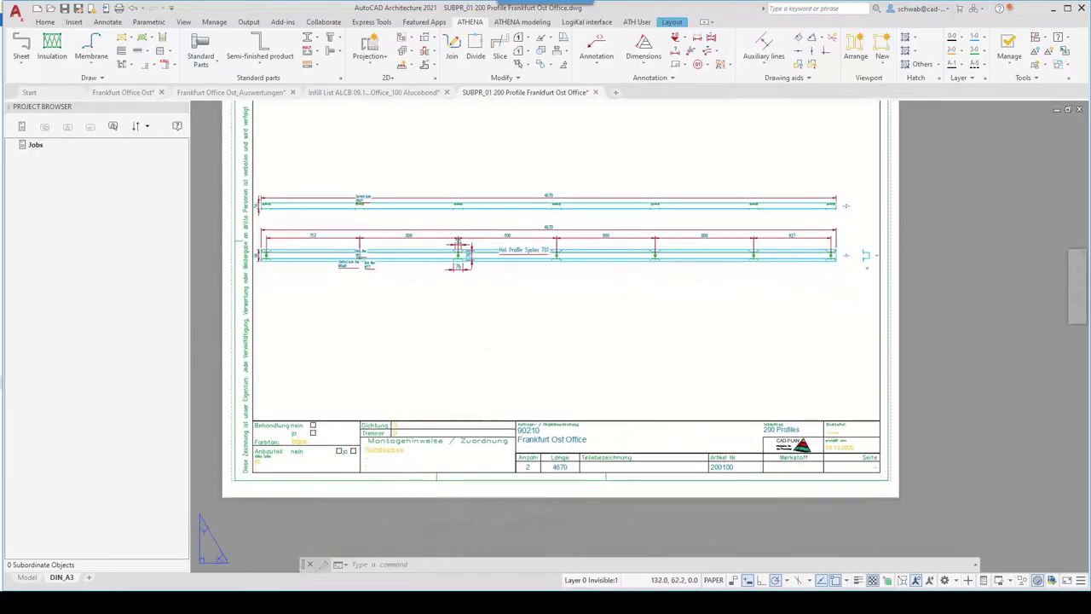
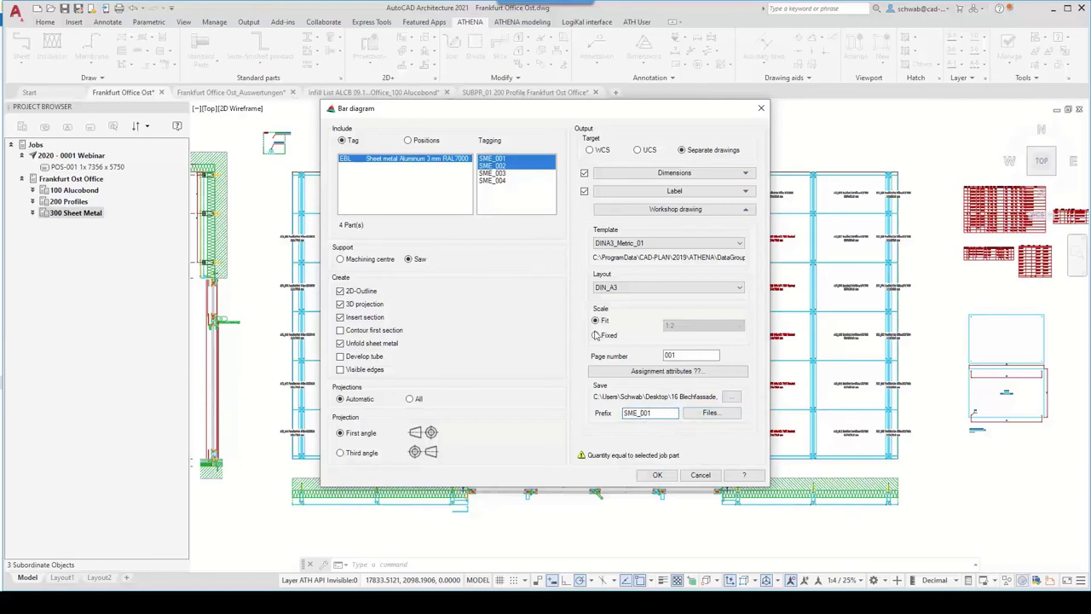
Step: Generate separate workshop drawings for sheet metal parts SME_001 and SME_002, and open both generated files from the Einzelteilzeichnungen folder in AutoCAD
{"action": "left_click", "coordinate": [657, 476]}
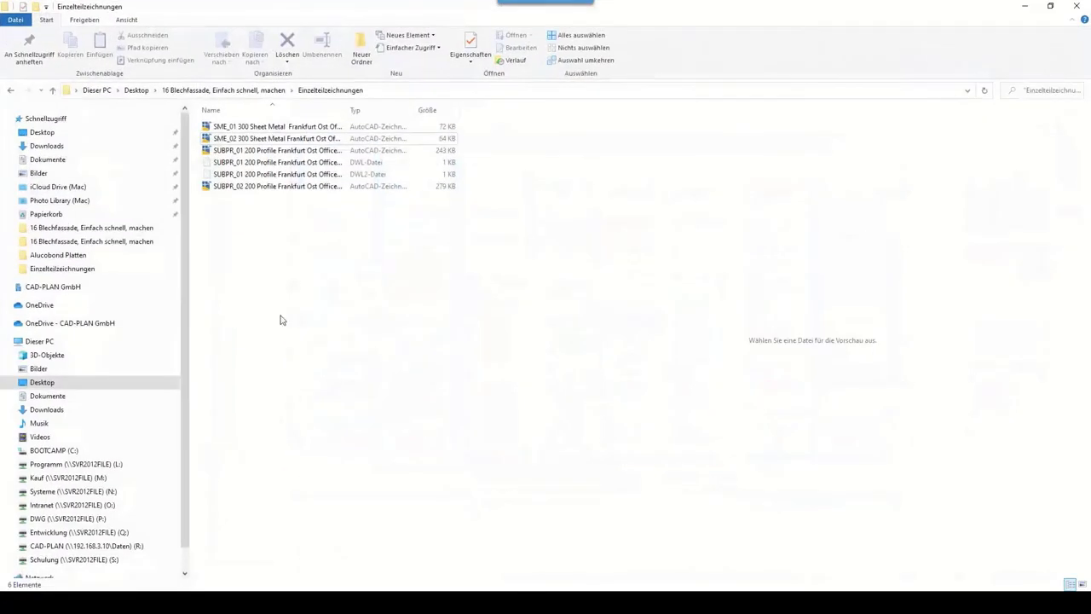
{"action": "left_click", "coordinate": [228, 126]}
{"action": "left_click", "coordinate": [237, 139], "text": "shift"}
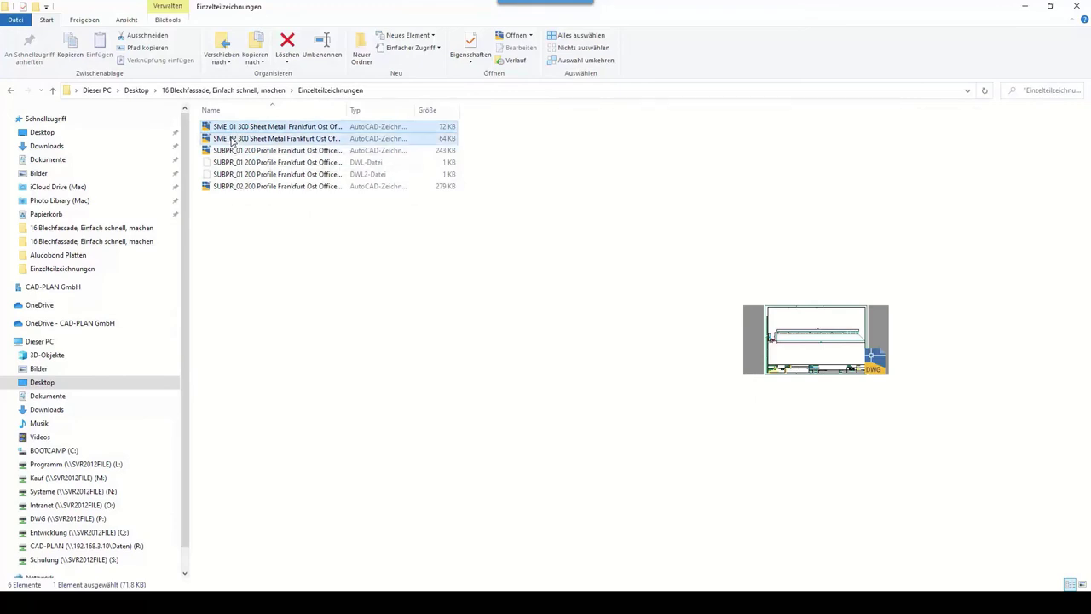
{"action": "mouse_move", "coordinate": [241, 143]}
{"action": "left_mouse_down"}
{"action": "mouse_move", "coordinate": [528, 341]}
{"action": "mouse_move", "coordinate": [418, 553]}
{"action": "mouse_move", "coordinate": [429, 586]}
{"action": "mouse_move", "coordinate": [585, 546]}
{"action": "mouse_move", "coordinate": [622, 250]}
{"action": "mouse_move", "coordinate": [635, 12]}
{"action": "mouse_move", "coordinate": [596, 41]}
{"action": "mouse_move", "coordinate": [453, 409]}
{"action": "mouse_move", "coordinate": [324, 529]}
{"action": "left_mouse_up"}
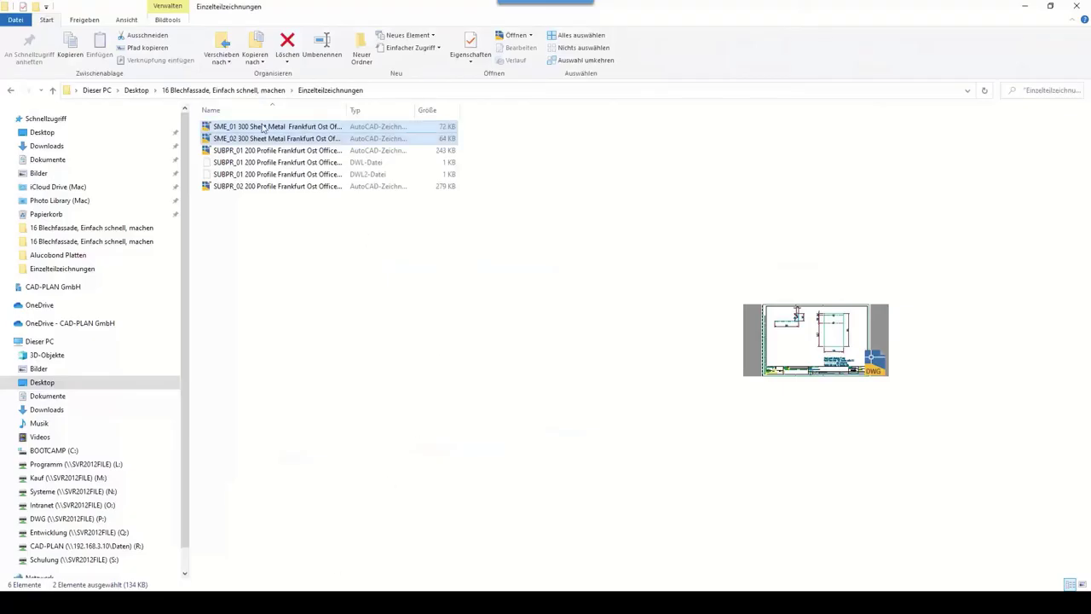
{"action": "mouse_move", "coordinate": [264, 128]}
{"action": "left_mouse_down"}
{"action": "mouse_move", "coordinate": [337, 137]}
{"action": "mouse_move", "coordinate": [490, 503]}
{"action": "mouse_move", "coordinate": [439, 589]}
{"action": "mouse_move", "coordinate": [435, 573]}
{"action": "mouse_move", "coordinate": [577, 560]}
{"action": "mouse_move", "coordinate": [575, 540]}
{"action": "left_mouse_up"}
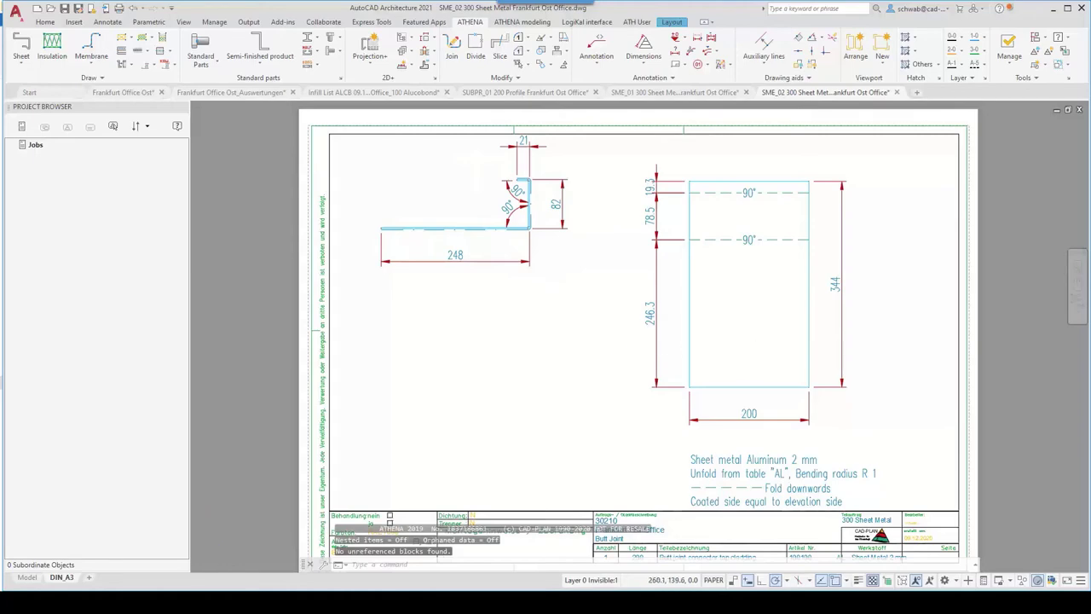
Step: Examine the SME_02 sheet metal drawing's section, unfolded blank, bending notes and title block
{"action": "scroll", "coordinate": [751, 364], "scroll_direction": "up", "scroll_amount": 2}
{"action": "middle_click_drag", "start_coordinate": [755, 344], "coordinate": [619, 230]}
{"action": "scroll", "coordinate": [683, 244], "scroll_direction": "down", "scroll_amount": 3}
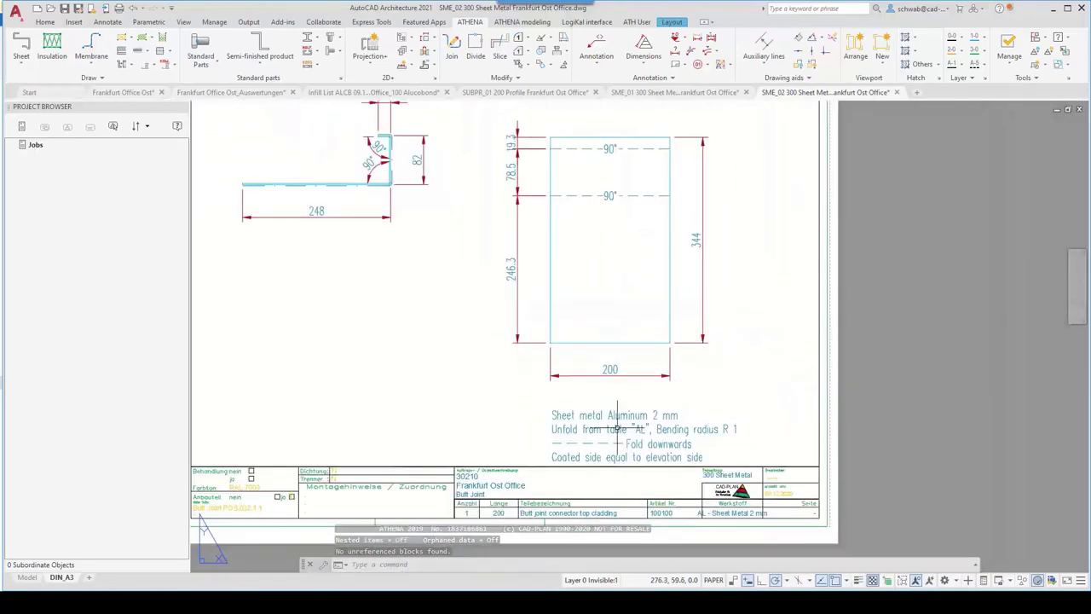
{"action": "middle_click_drag", "start_coordinate": [406, 304], "coordinate": [519, 314]}
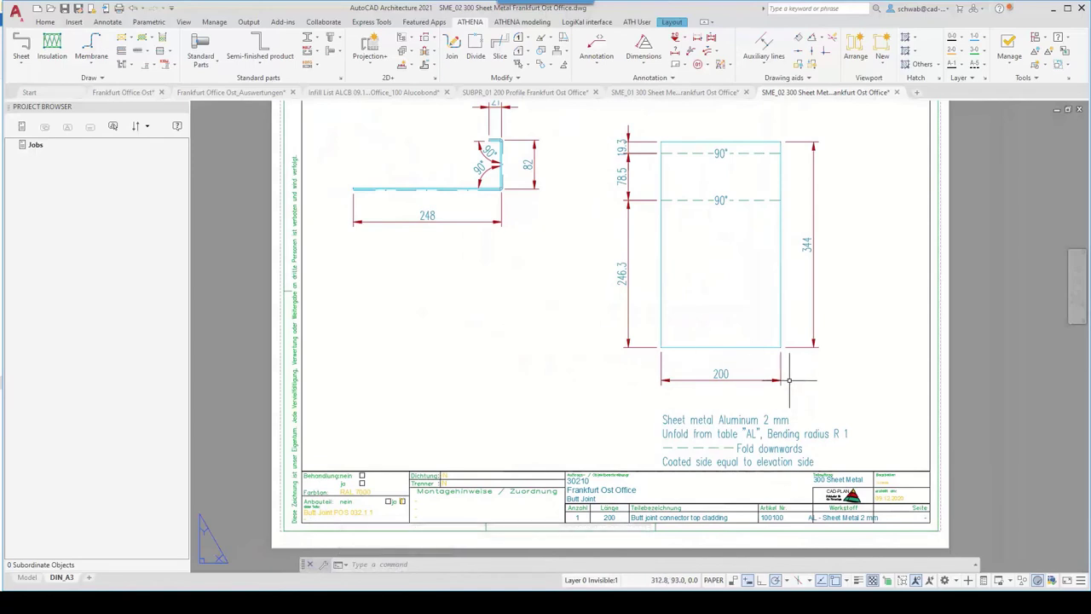
Step: Switch to the SME_01 sheet metal drawing and examine its unfolded sheet, title block, dimensions and drill hole label
{"action": "left_click", "coordinate": [647, 92]}
{"action": "mouse_move", "coordinate": [575, 316]}
{"action": "middle_mouse_down"}
{"action": "mouse_move", "coordinate": [518, 278]}
{"action": "mouse_move", "coordinate": [562, 305]}
{"action": "middle_mouse_up"}
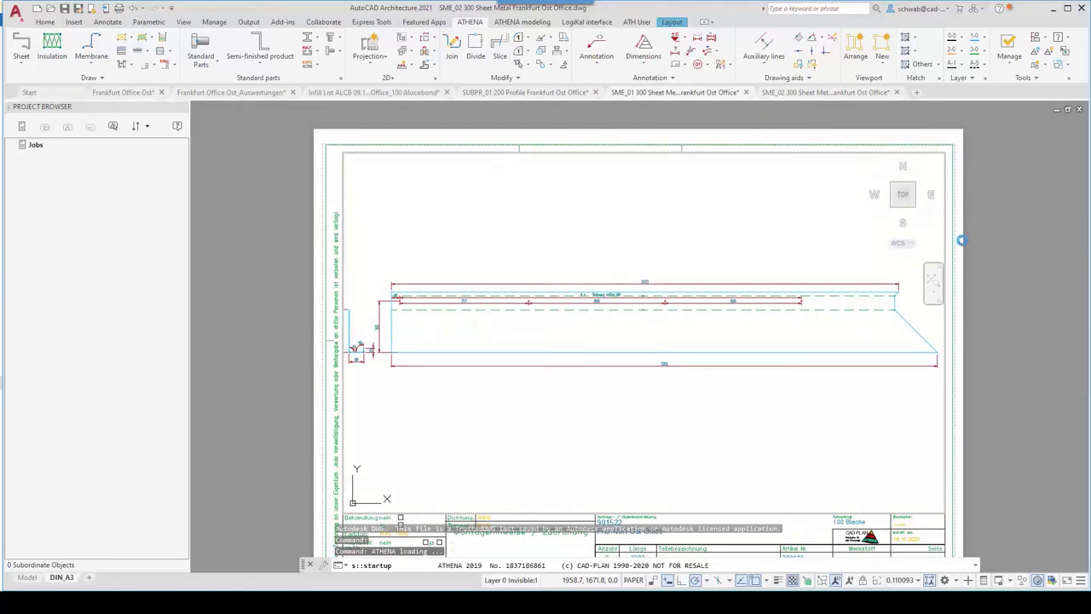
{"action": "double_click", "coordinate": [960, 257]}
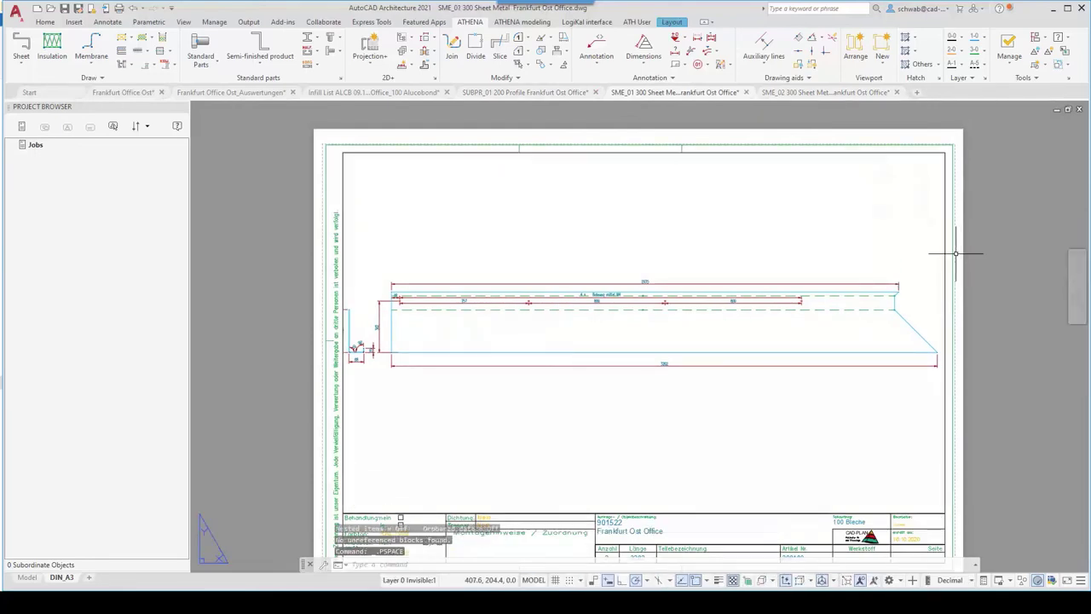
{"action": "scroll", "coordinate": [614, 304], "scroll_direction": "up", "scroll_amount": 4}
{"action": "scroll", "coordinate": [614, 304], "scroll_direction": "down", "scroll_amount": 4}
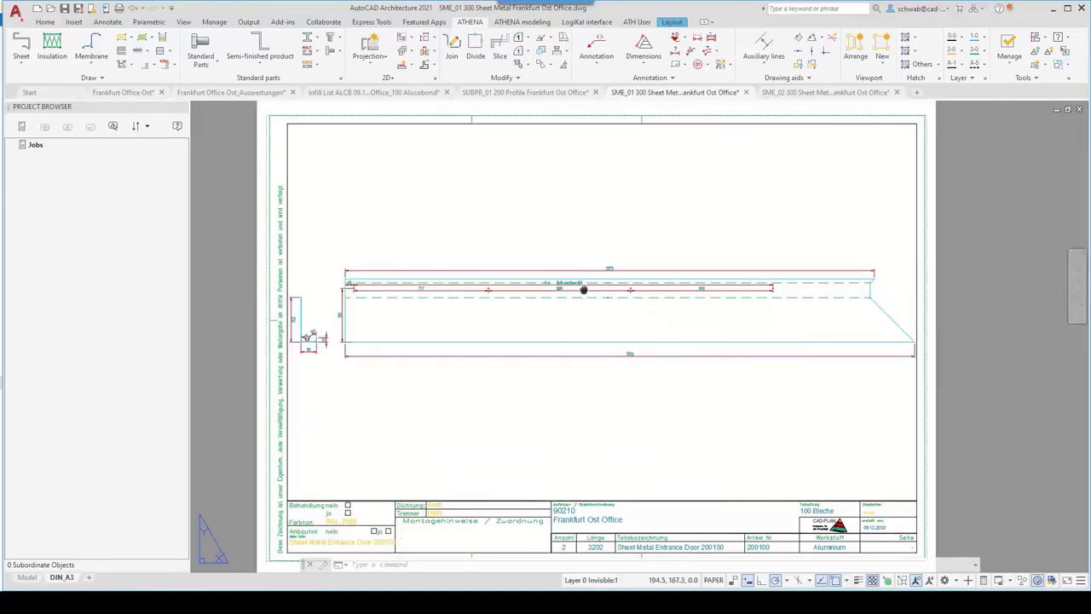
{"action": "middle_click_drag", "start_coordinate": [583, 290], "coordinate": [555, 304]}
{"action": "scroll", "coordinate": [512, 333], "scroll_direction": "down", "scroll_amount": 2}
{"action": "scroll", "coordinate": [556, 441], "scroll_direction": "up", "scroll_amount": 2}
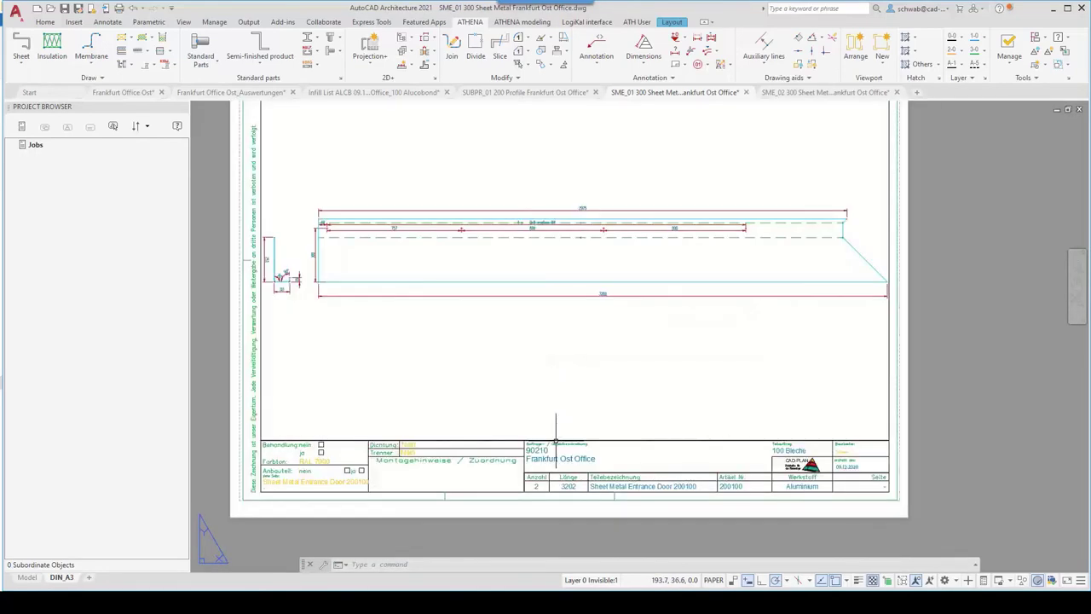
{"action": "scroll", "coordinate": [526, 218], "scroll_direction": "up", "scroll_amount": 4}
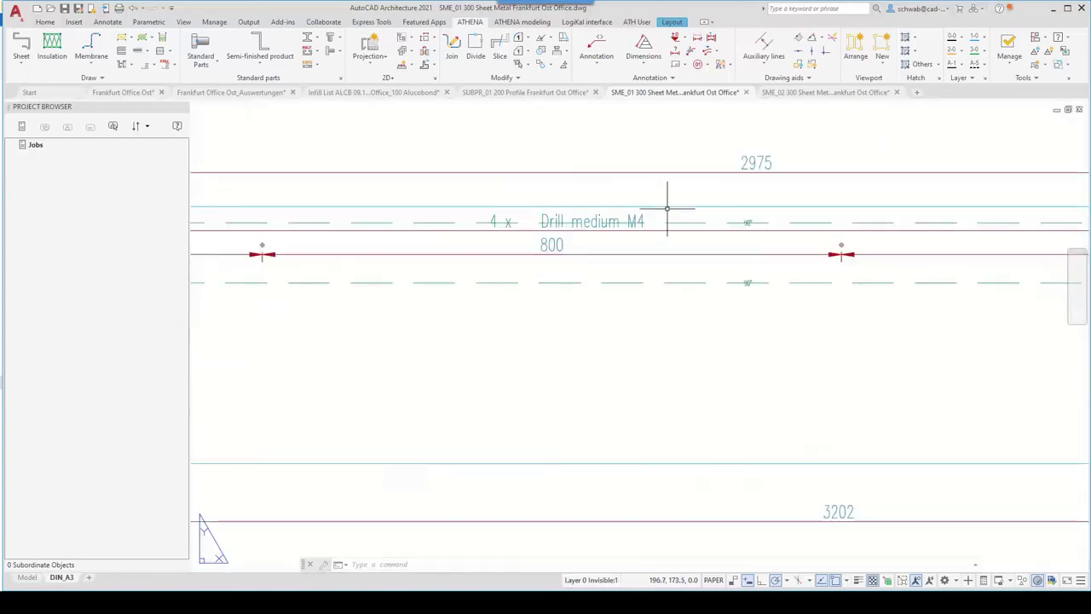
Step: Examine the SME_01 sheet metal drawing's title block and its overall sheet layout
{"action": "scroll", "coordinate": [566, 271], "scroll_direction": "down", "scroll_amount": 4}
{"action": "middle_click_drag", "start_coordinate": [604, 309], "coordinate": [525, 206]}
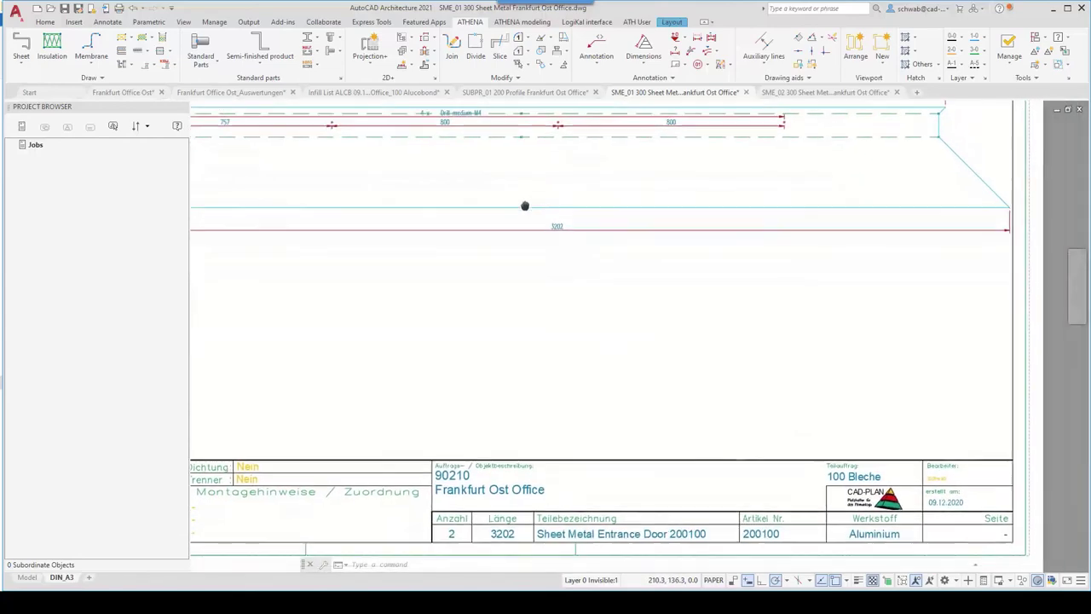
{"action": "scroll", "coordinate": [597, 197], "scroll_direction": "down", "scroll_amount": 2}
{"action": "scroll", "coordinate": [672, 251], "scroll_direction": "down", "scroll_amount": 2}
{"action": "middle_click_drag", "start_coordinate": [611, 234], "coordinate": [515, 316]}
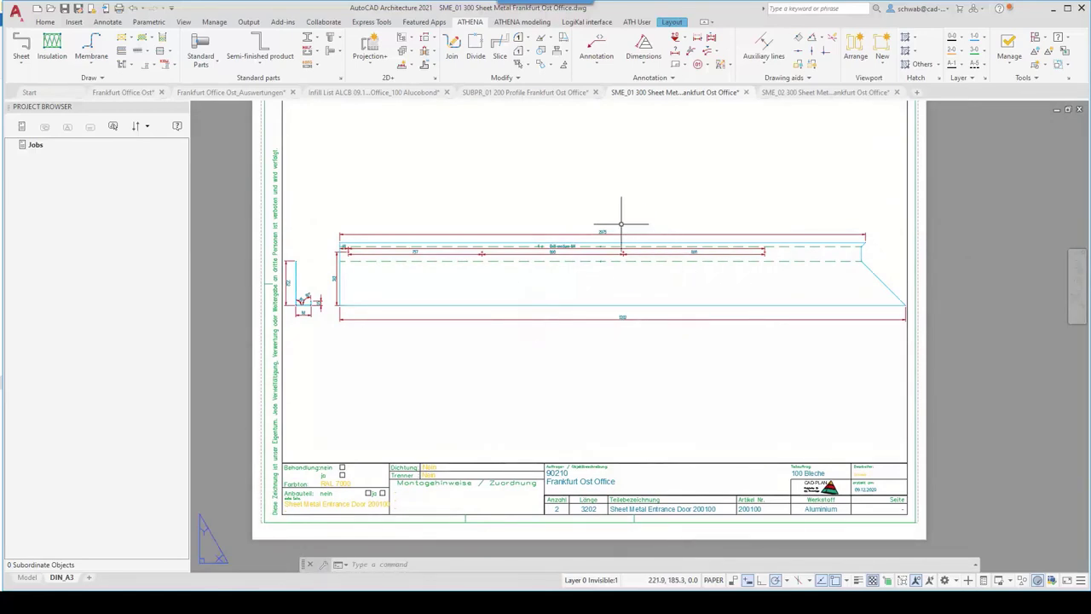
{"action": "middle_click_drag", "start_coordinate": [629, 219], "coordinate": [620, 239]}
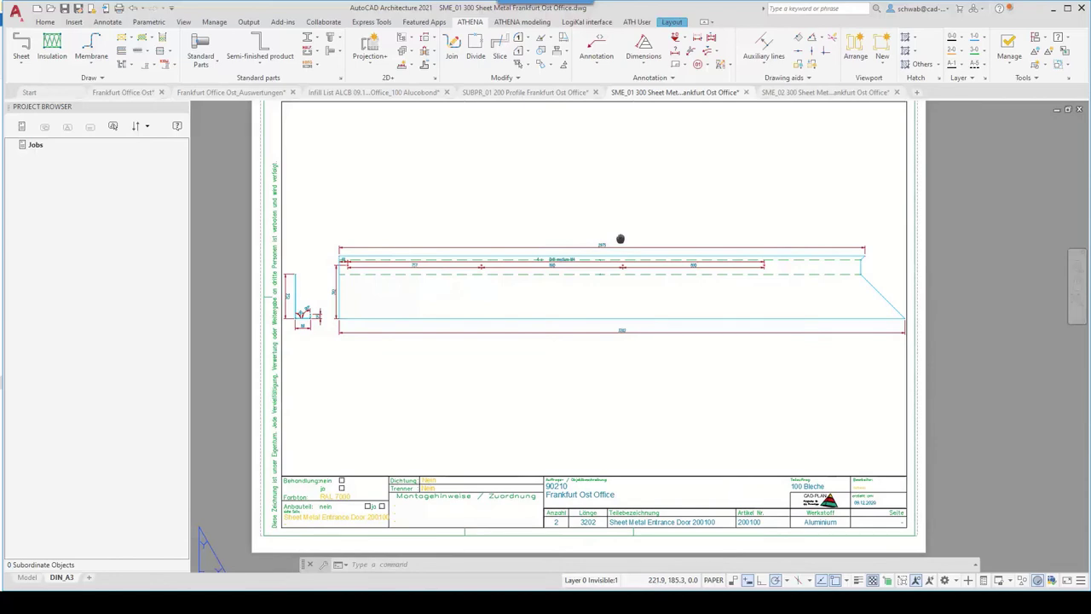
{"action": "double_click", "coordinate": [620, 238]}
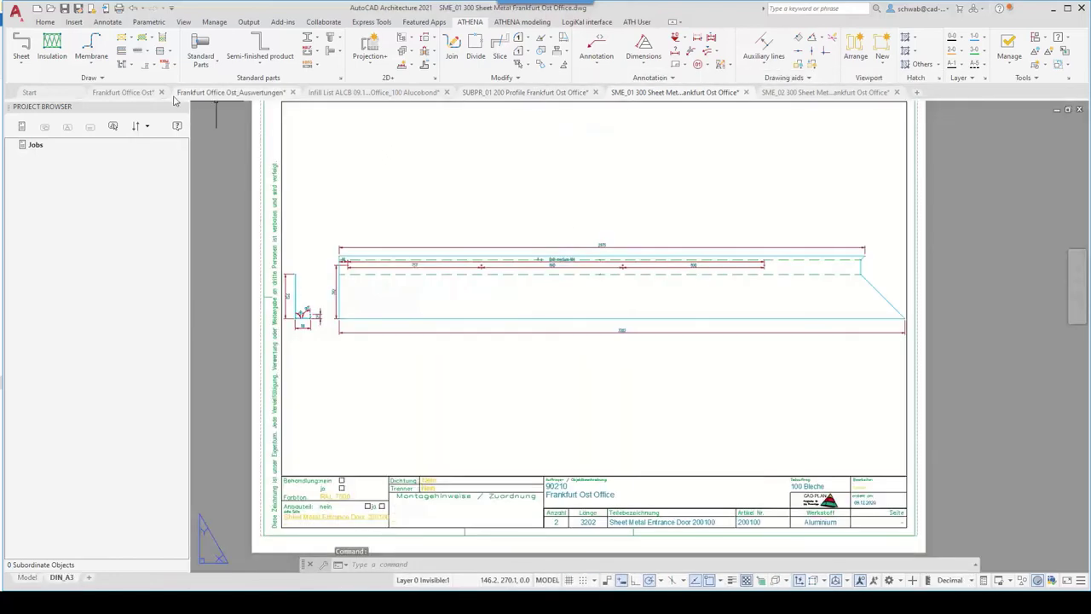
Step: Switch to the Frankfurt Office Ost drawing and start an extract from assembly group for the 200 Profiles job part
{"action": "left_click", "coordinate": [132, 93]}
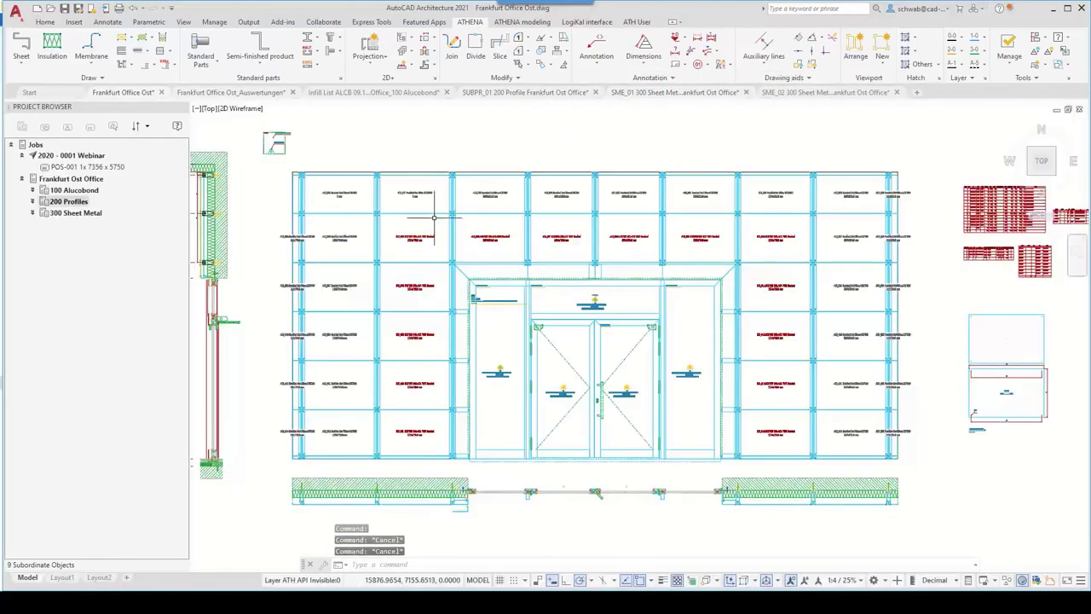
{"action": "left_click", "coordinate": [523, 22]}
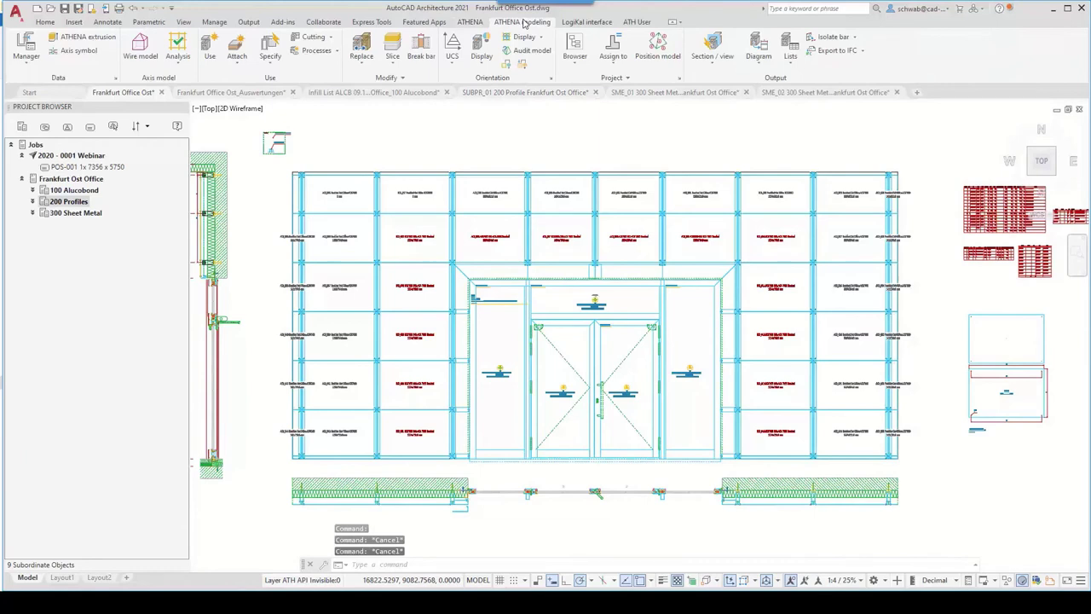
{"action": "left_click", "coordinate": [758, 66]}
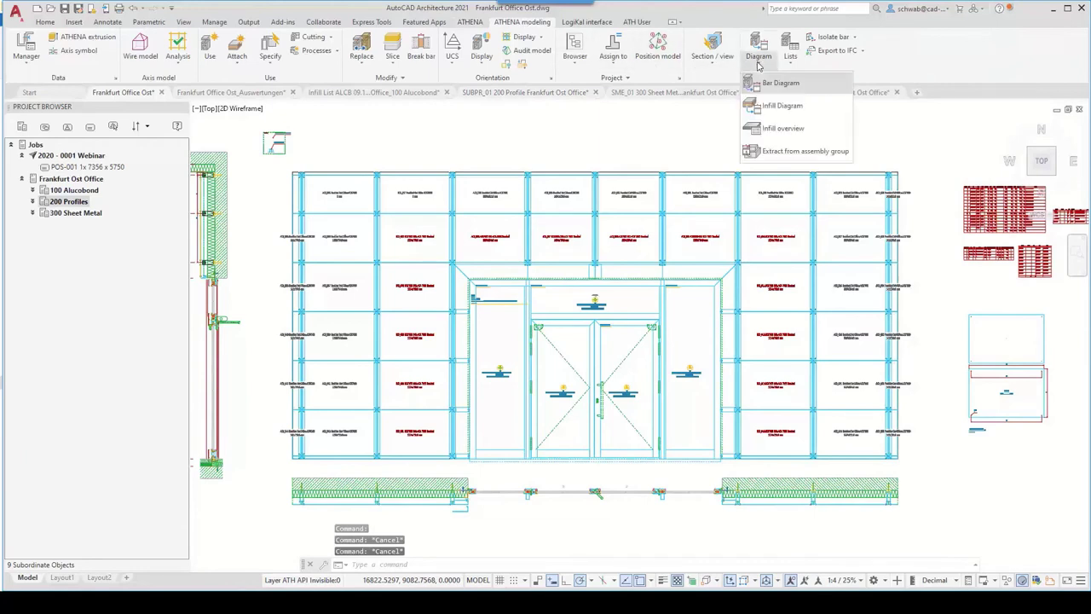
{"action": "left_click", "coordinate": [786, 151]}
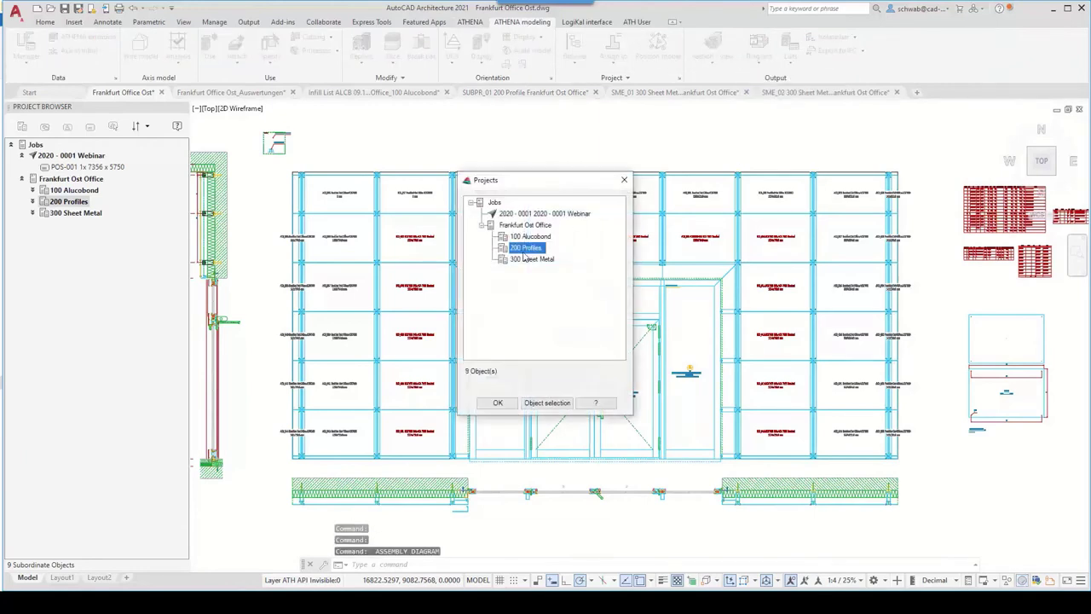
{"action": "left_click", "coordinate": [498, 402]}
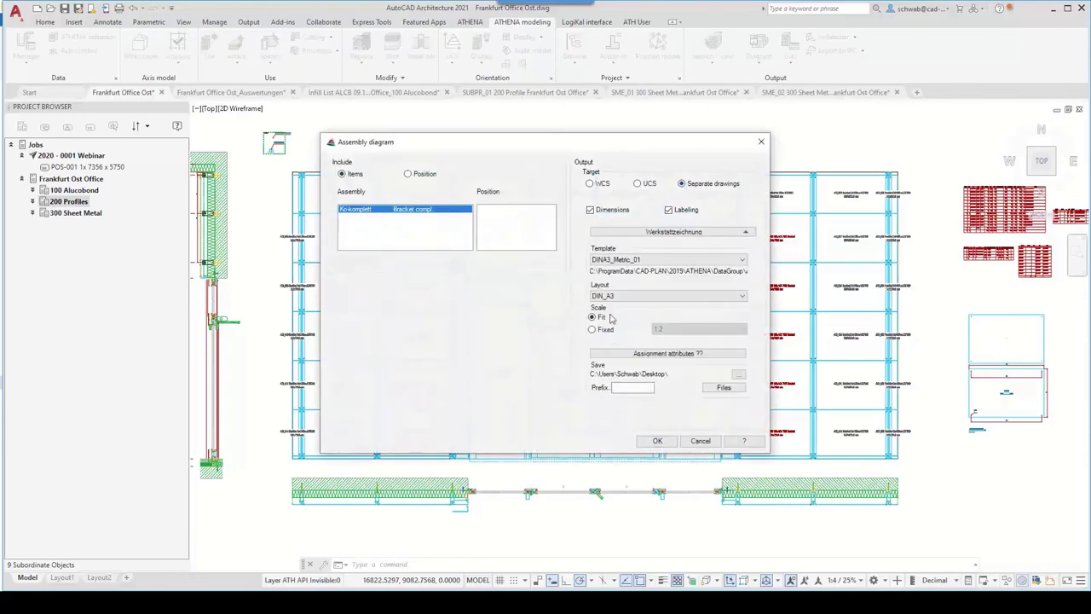
Step: Set Einzelteilzeichnungen as the save folder and generate the Ko-komplett bracket assembly diagram as a separate drawing
{"action": "left_click", "coordinate": [738, 377]}
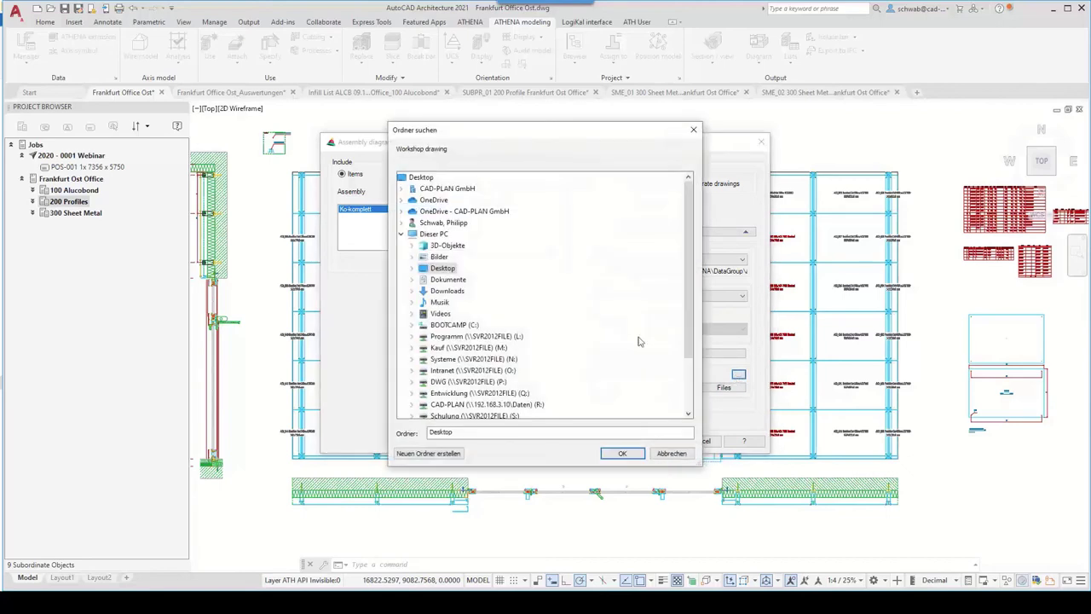
{"action": "double_click", "coordinate": [442, 269]}
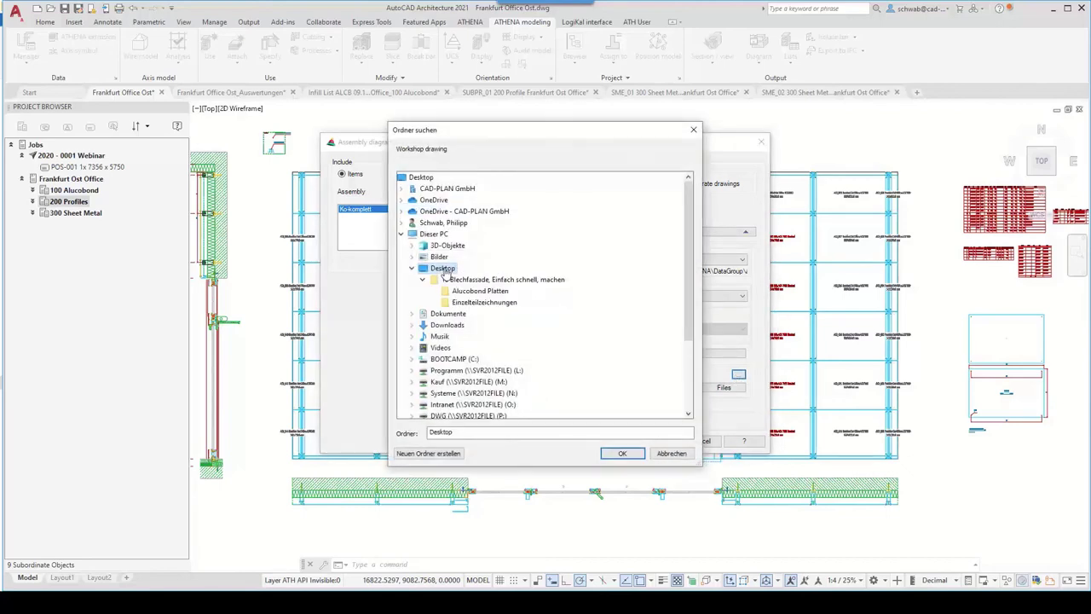
{"action": "left_click", "coordinate": [484, 302]}
{"action": "left_click", "coordinate": [608, 455]}
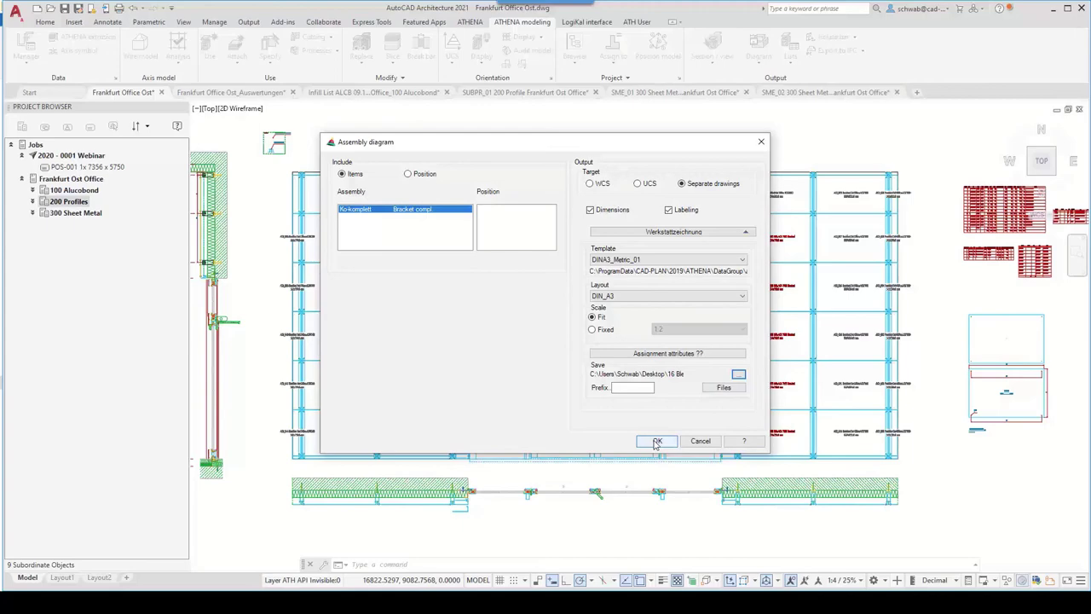
{"action": "left_click", "coordinate": [657, 442]}
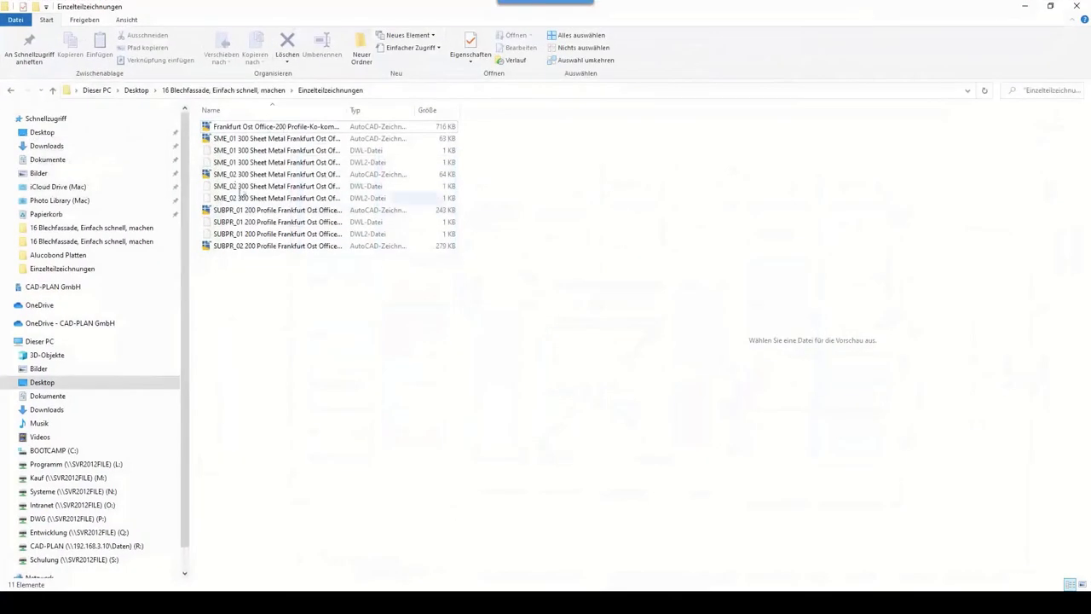
Step: Open the generated Ko-komplett assembly drawing in AutoCAD and examine its views, fastener and hole labels, isometric view and title block
{"action": "mouse_move", "coordinate": [258, 129]}
{"action": "left_mouse_down"}
{"action": "mouse_move", "coordinate": [381, 175]}
{"action": "mouse_move", "coordinate": [637, 566]}
{"action": "mouse_move", "coordinate": [410, 572]}
{"action": "mouse_move", "coordinate": [430, 597]}
{"action": "mouse_move", "coordinate": [134, 550]}
{"action": "mouse_move", "coordinate": [461, 29]}
{"action": "mouse_move", "coordinate": [382, 27]}
{"action": "left_mouse_up"}
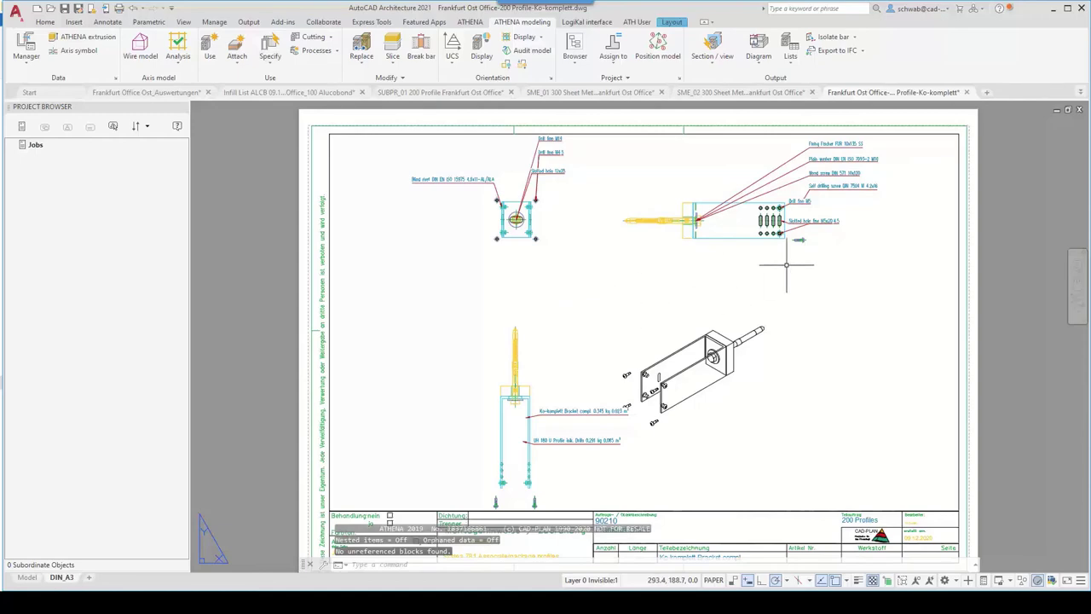
{"action": "scroll", "coordinate": [881, 167], "scroll_direction": "up", "scroll_amount": 4}
{"action": "middle_click_drag", "start_coordinate": [880, 167], "coordinate": [883, 244]}
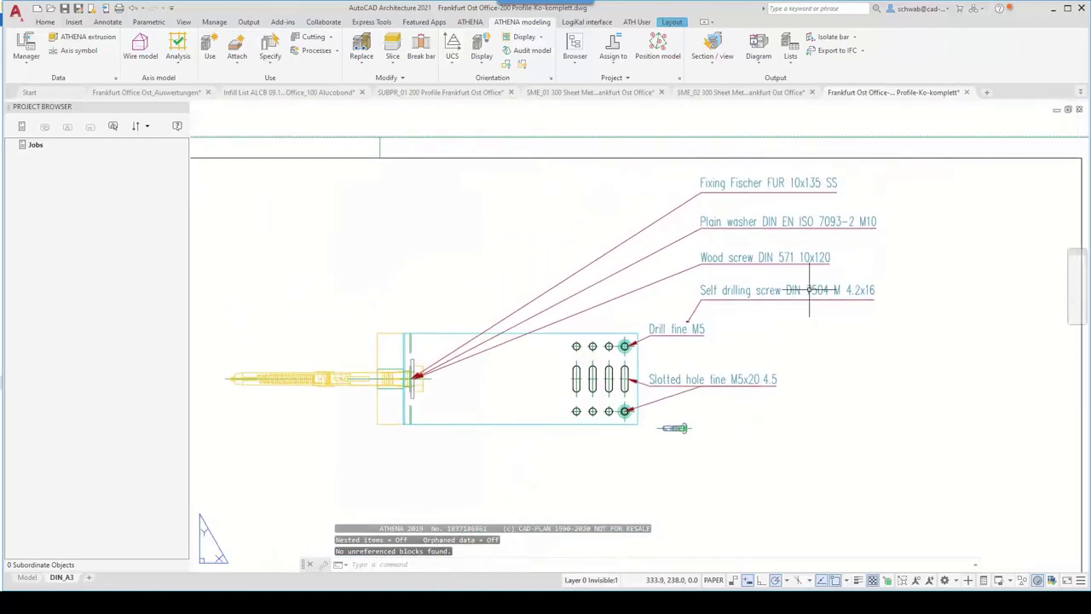
{"action": "middle_click_drag", "start_coordinate": [373, 222], "coordinate": [718, 224]}
{"action": "scroll", "coordinate": [572, 438], "scroll_direction": "down", "scroll_amount": 2}
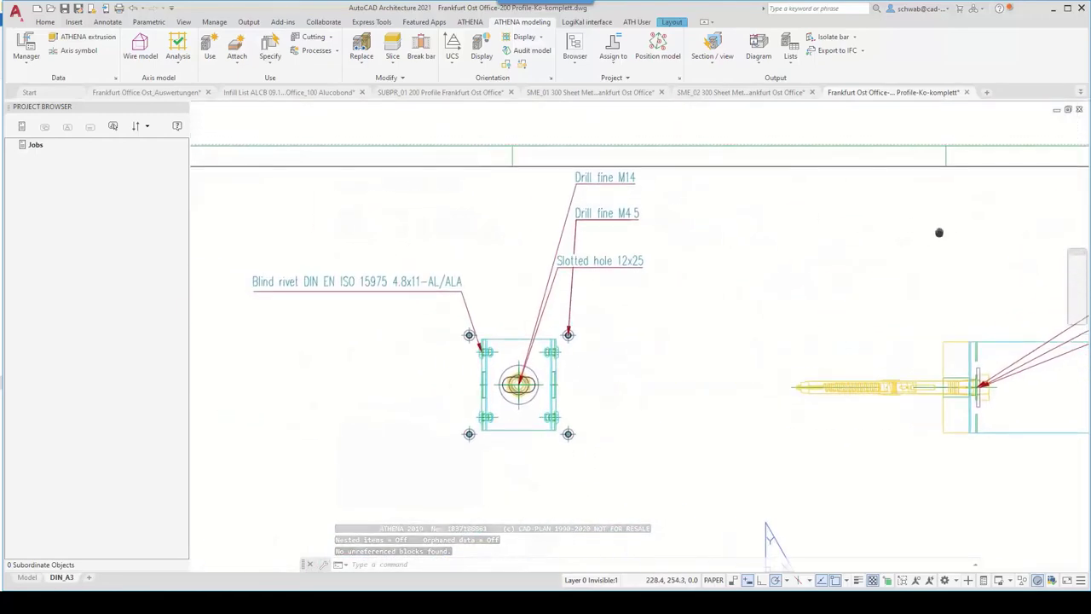
{"action": "middle_click_drag", "start_coordinate": [642, 496], "coordinate": [482, 137]}
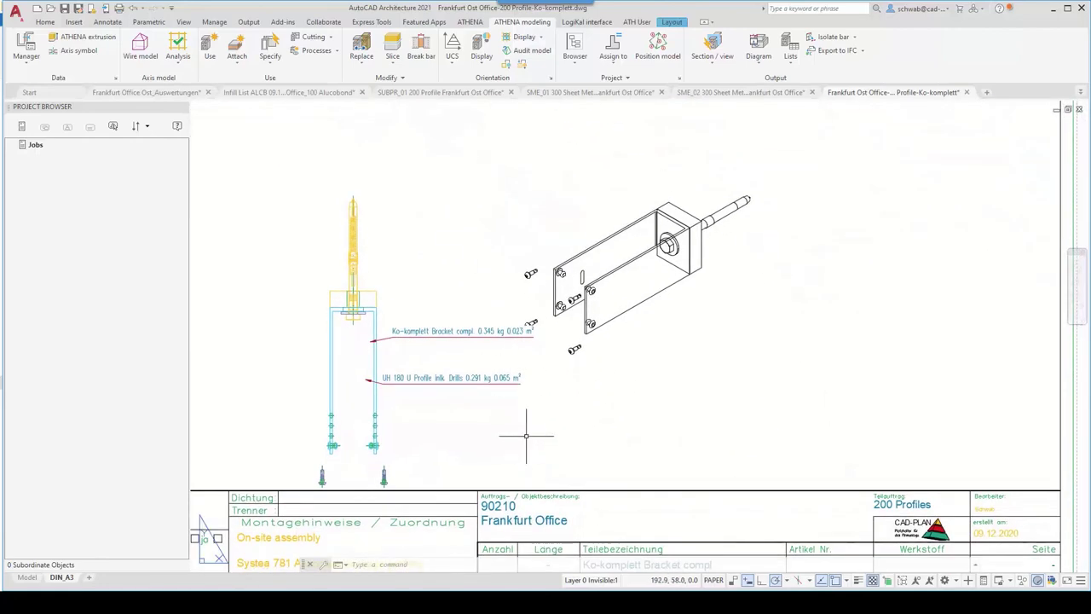
{"action": "mouse_move", "coordinate": [518, 432]}
{"action": "middle_mouse_down"}
{"action": "mouse_move", "coordinate": [487, 244]}
{"action": "mouse_move", "coordinate": [653, 256]}
{"action": "mouse_move", "coordinate": [688, 286]}
{"action": "middle_mouse_up"}
{"action": "middle_click", "coordinate": [568, 404]}
{"action": "middle_click", "coordinate": [567, 404]}
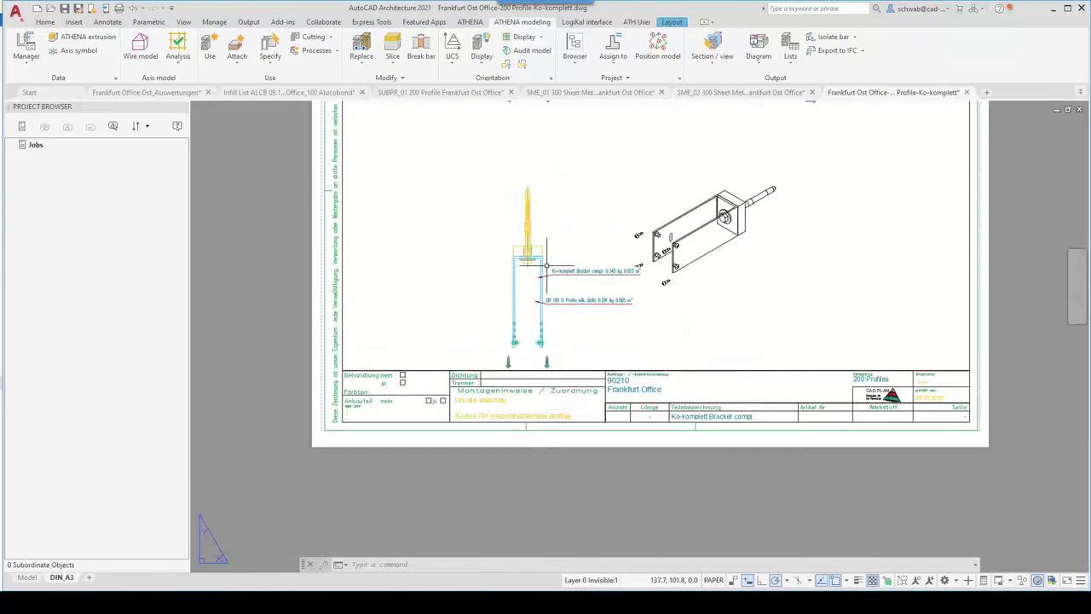
{"action": "scroll", "coordinate": [536, 251], "scroll_direction": "up", "scroll_amount": 2}
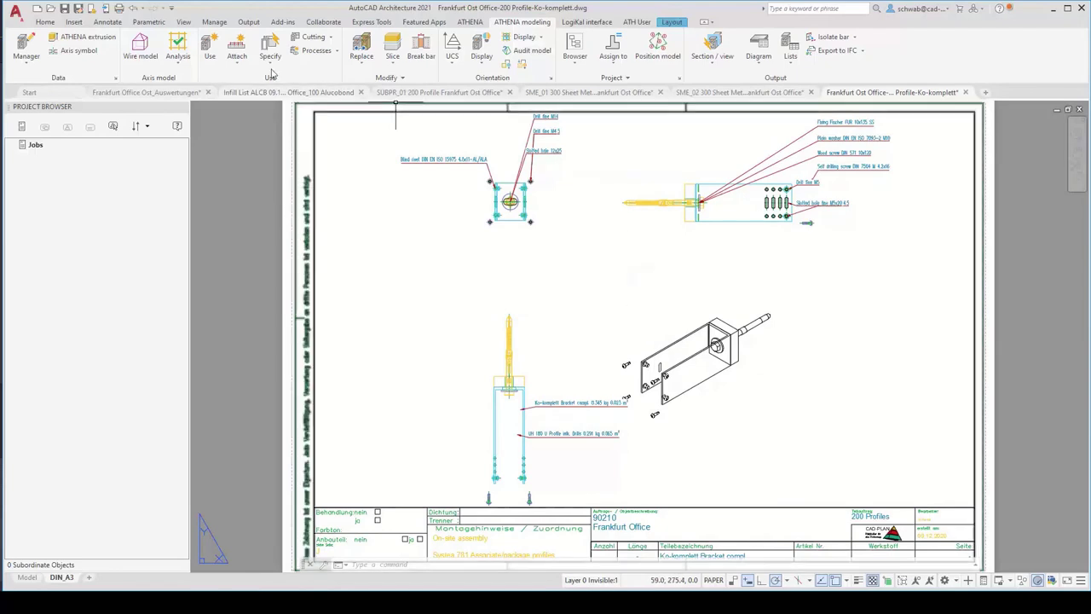
Step: Switch back to the Frankfurt Office Ost drawing and show its facade in model space
{"action": "left_click", "coordinate": [183, 23]}
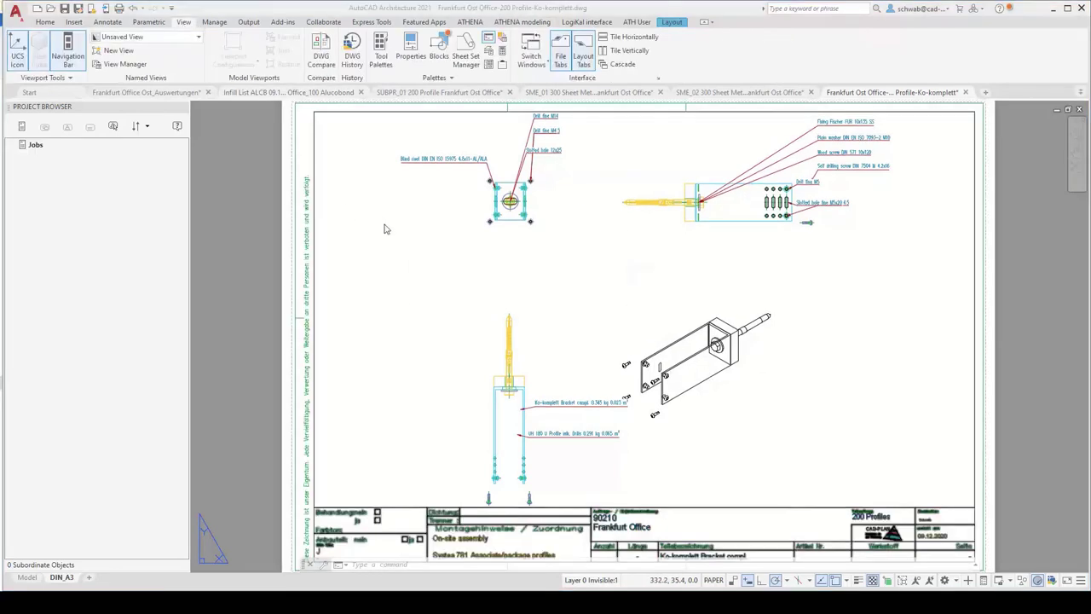
{"action": "left_click", "coordinate": [30, 92]}
{"action": "left_click", "coordinate": [468, 273]}
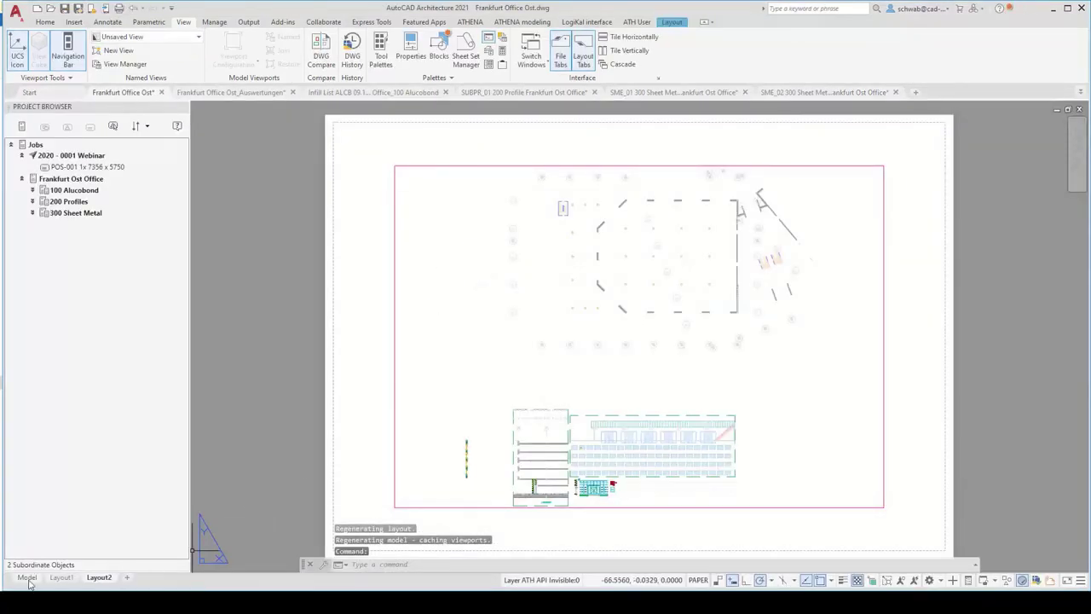
{"action": "left_click", "coordinate": [27, 578]}
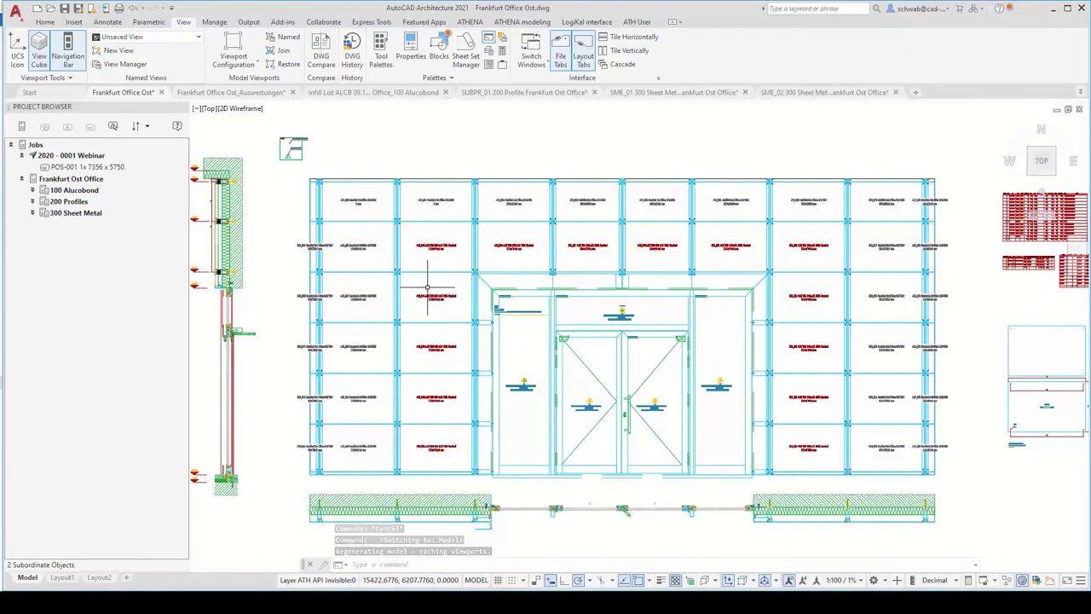
{"action": "scroll", "coordinate": [483, 258], "scroll_direction": "down", "scroll_amount": 2}
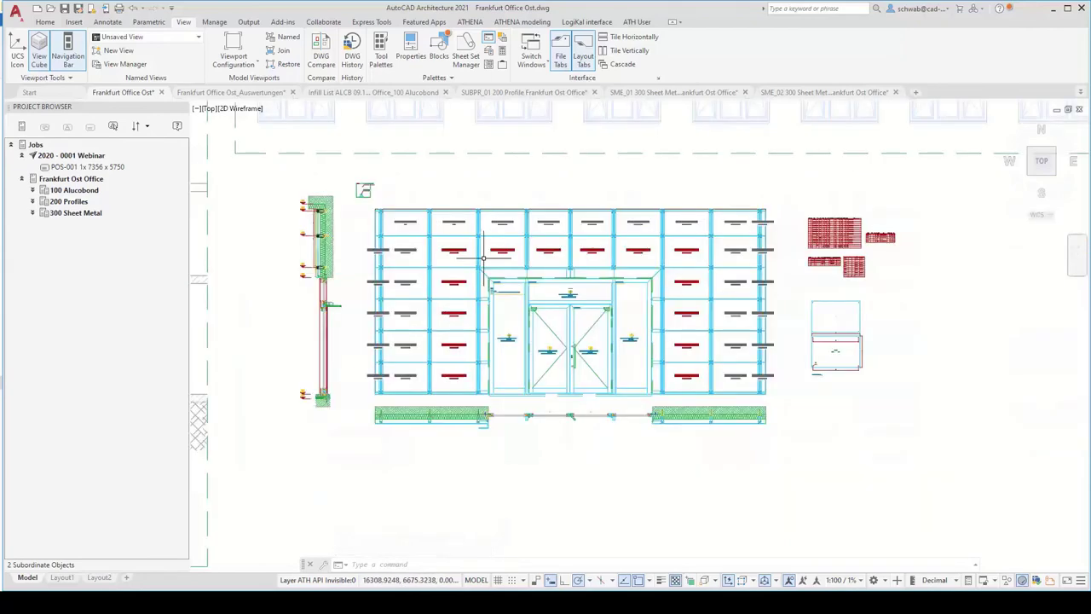
{"action": "scroll", "coordinate": [461, 203], "scroll_direction": "up", "scroll_amount": 2}
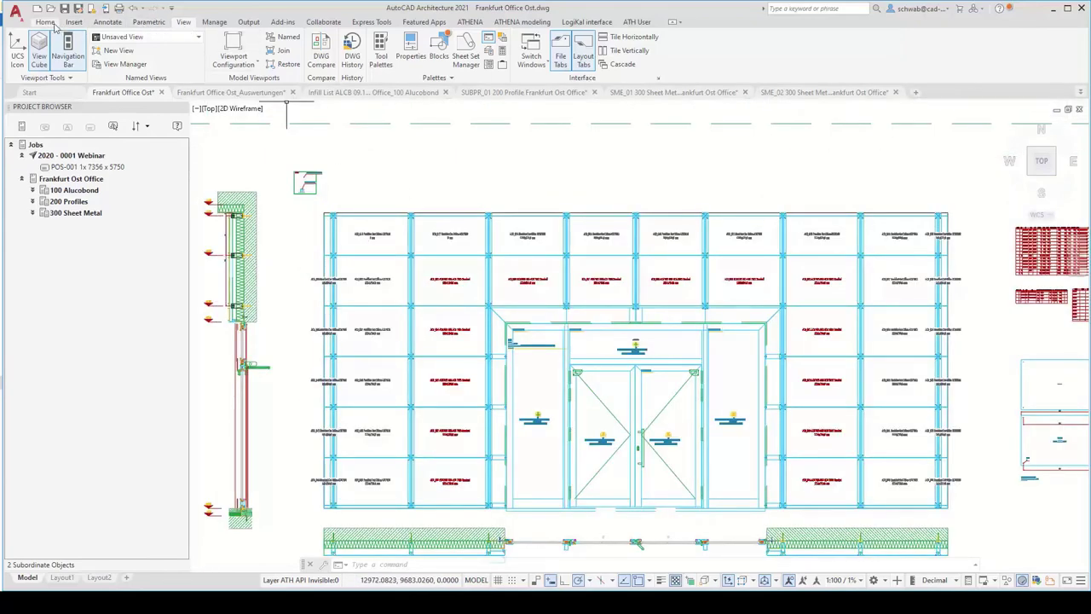
Step: Use DesignCenter to add the DIN A0 - 1189x841 layout from the Frankfurt Office Ost_Auswertungen drawing, and open the added layout
{"action": "left_click", "coordinate": [490, 66]}
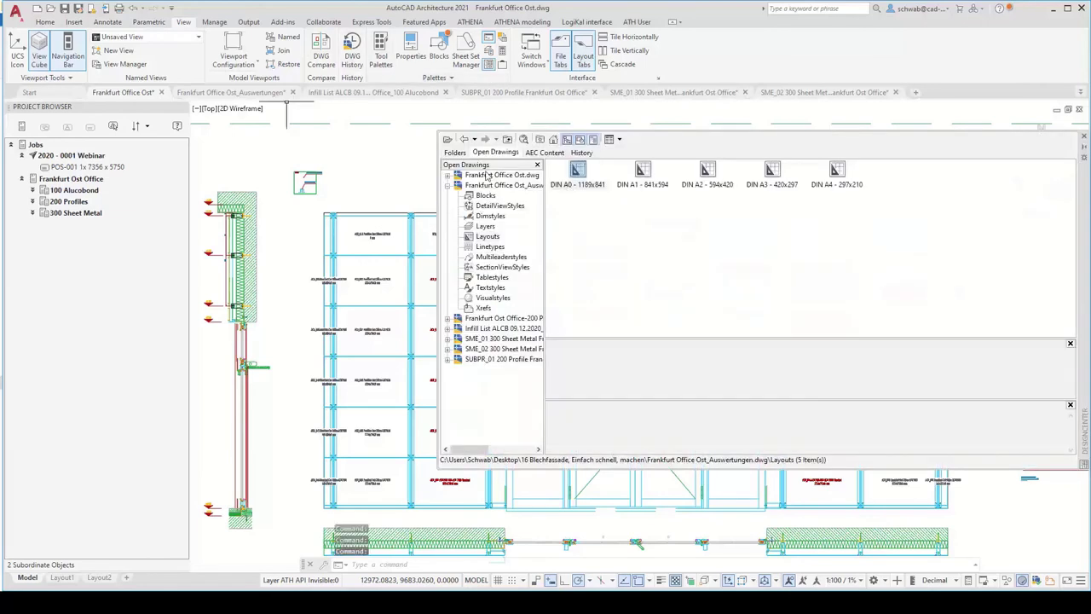
{"action": "left_click", "coordinate": [484, 237]}
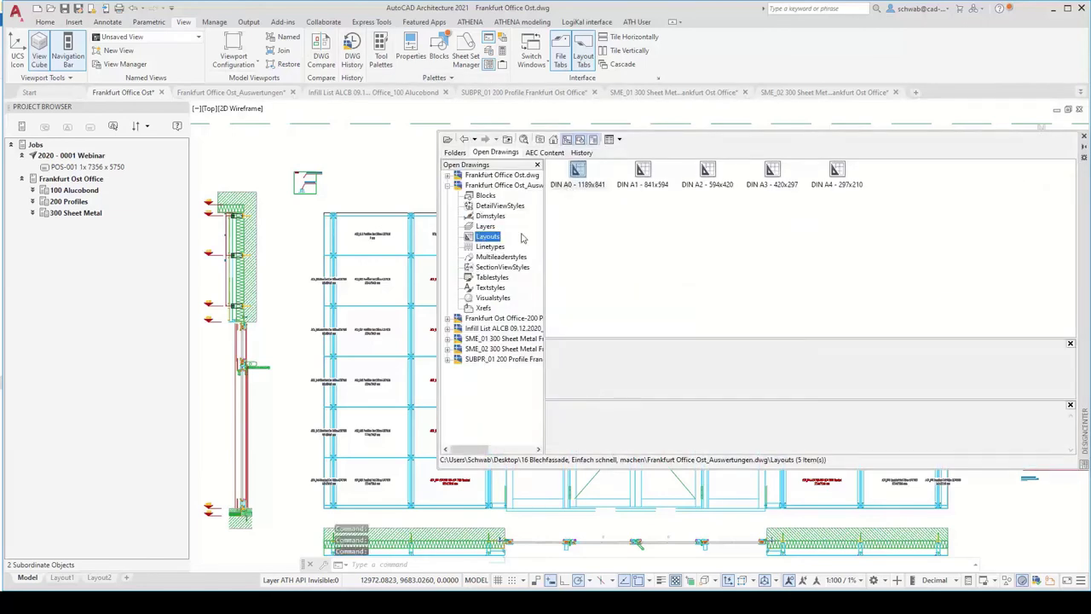
{"action": "left_click", "coordinate": [578, 174]}
{"action": "right_click", "coordinate": [578, 173]}
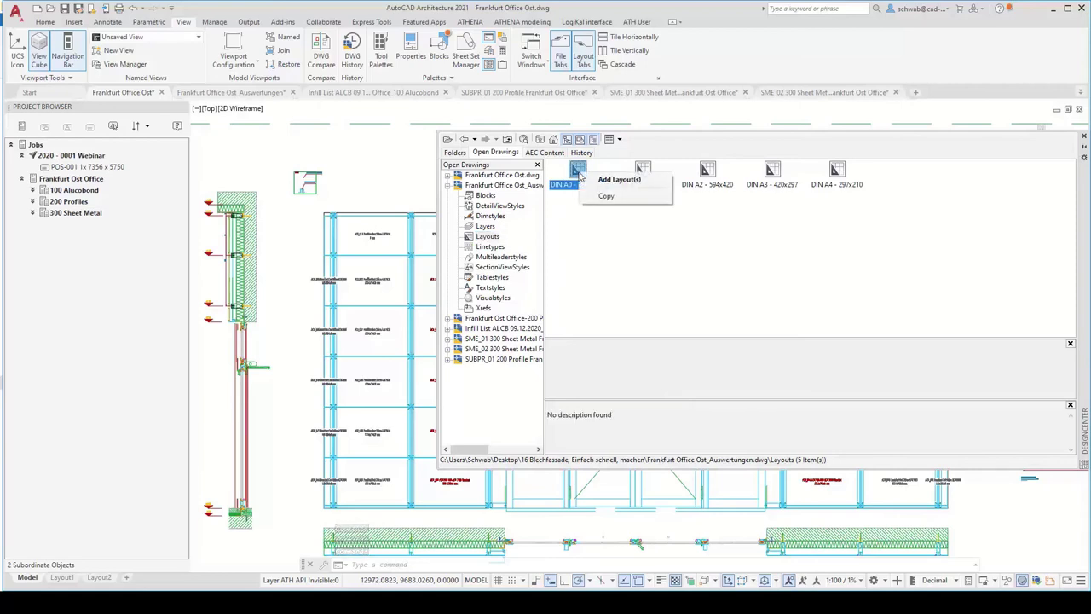
{"action": "left_click", "coordinate": [563, 269]}
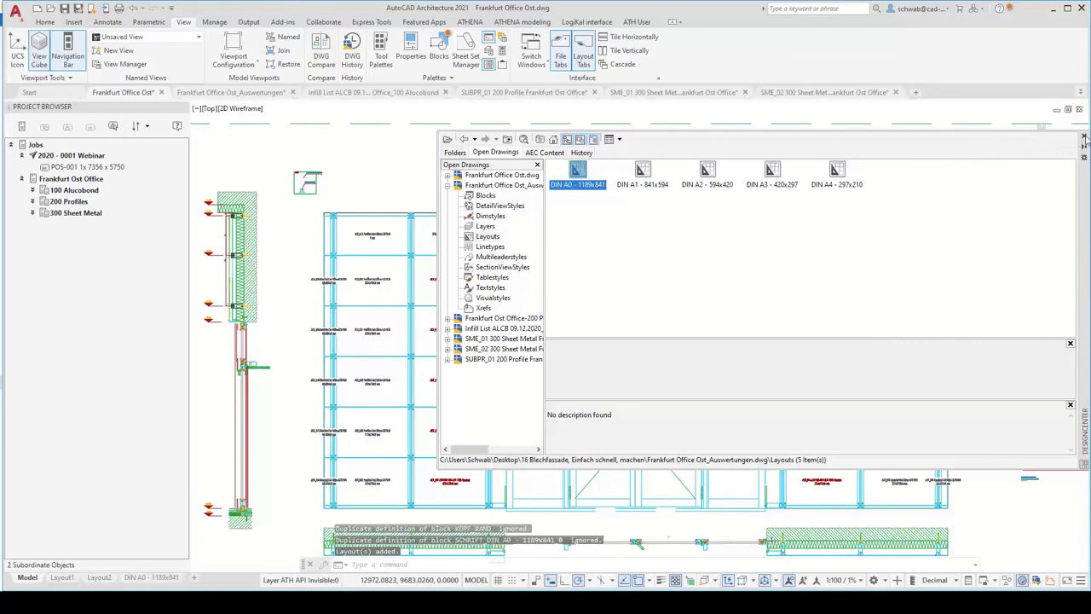
{"action": "left_click", "coordinate": [1084, 136]}
{"action": "left_click", "coordinate": [153, 578]}
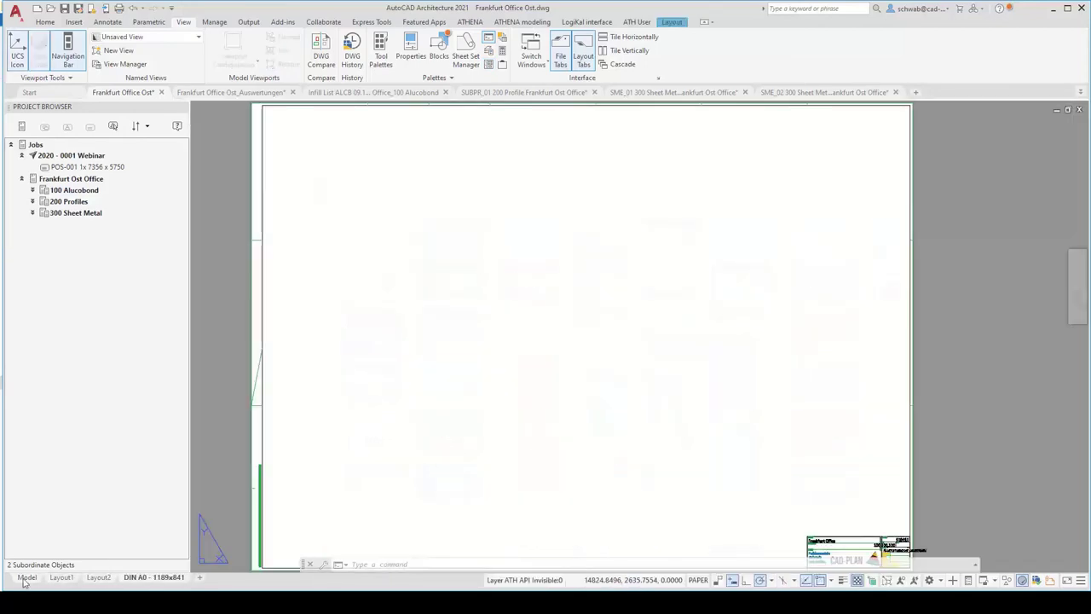
Step: Start a position model in model space and set the 100 Alucobond infill label to show Position and Item
{"action": "left_click", "coordinate": [27, 577]}
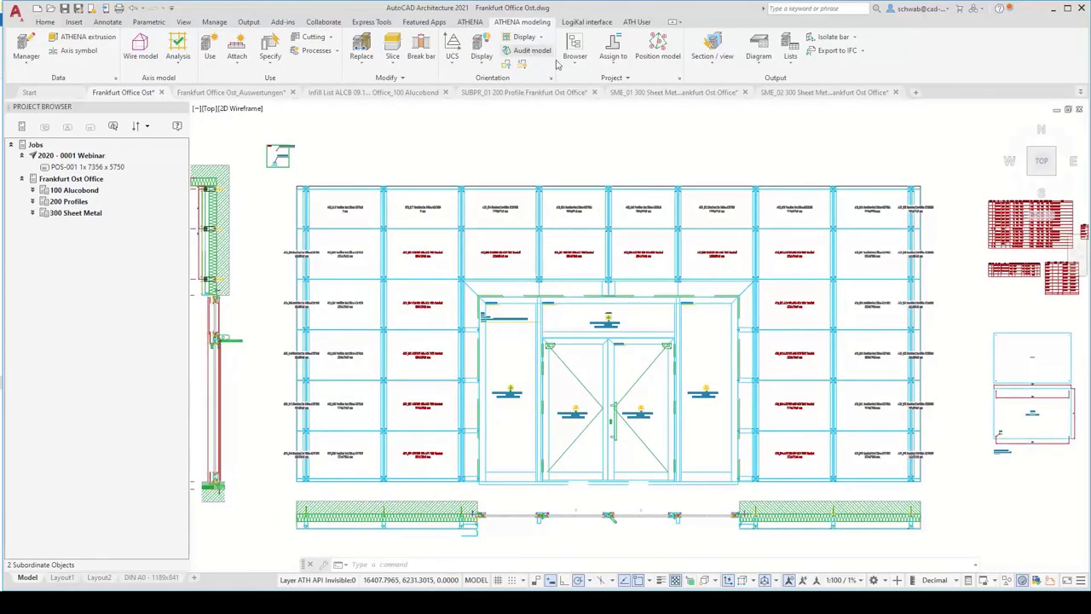
{"action": "left_click", "coordinate": [658, 47]}
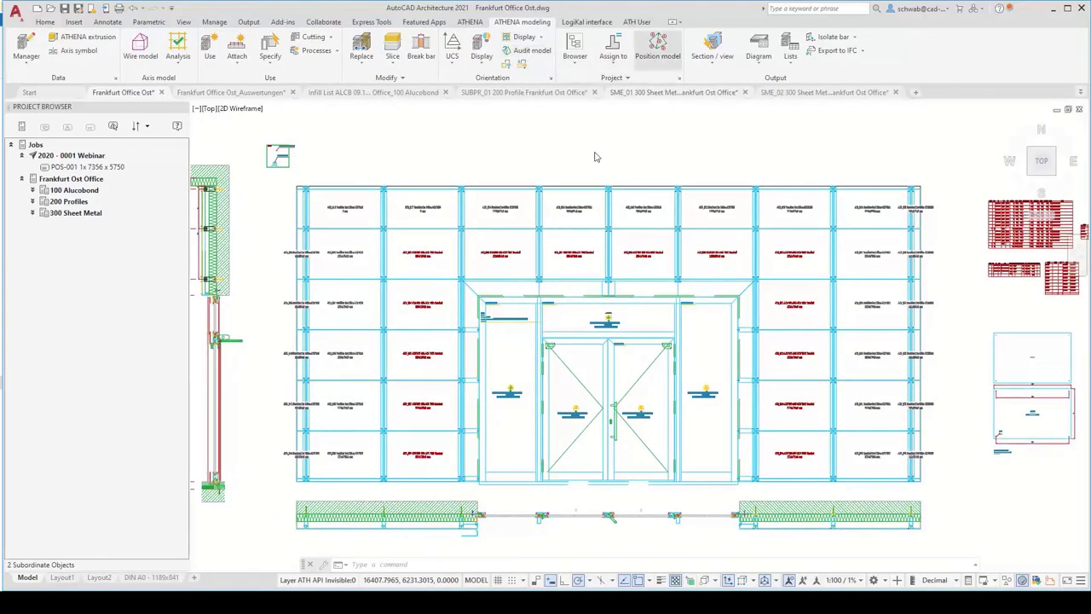
{"action": "double_click", "coordinate": [395, 233]}
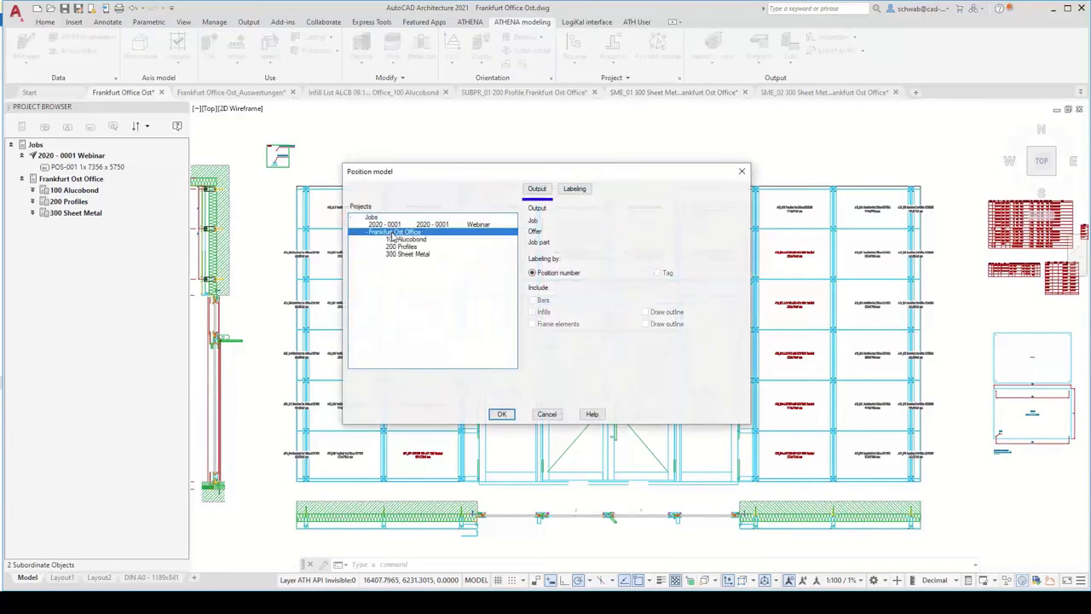
{"action": "left_click", "coordinate": [575, 189]}
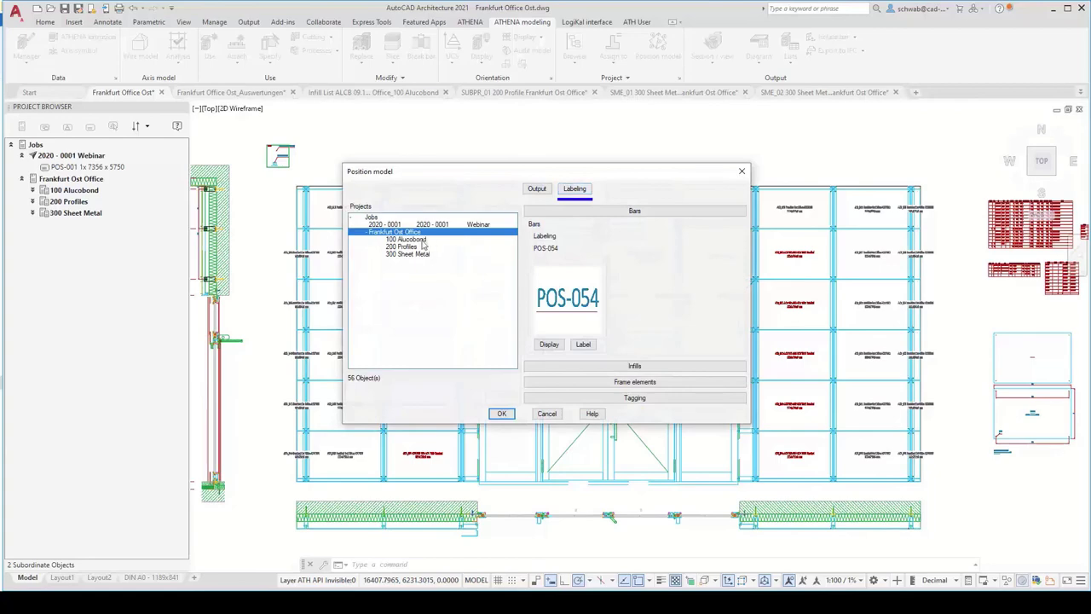
{"action": "left_click", "coordinate": [421, 242]}
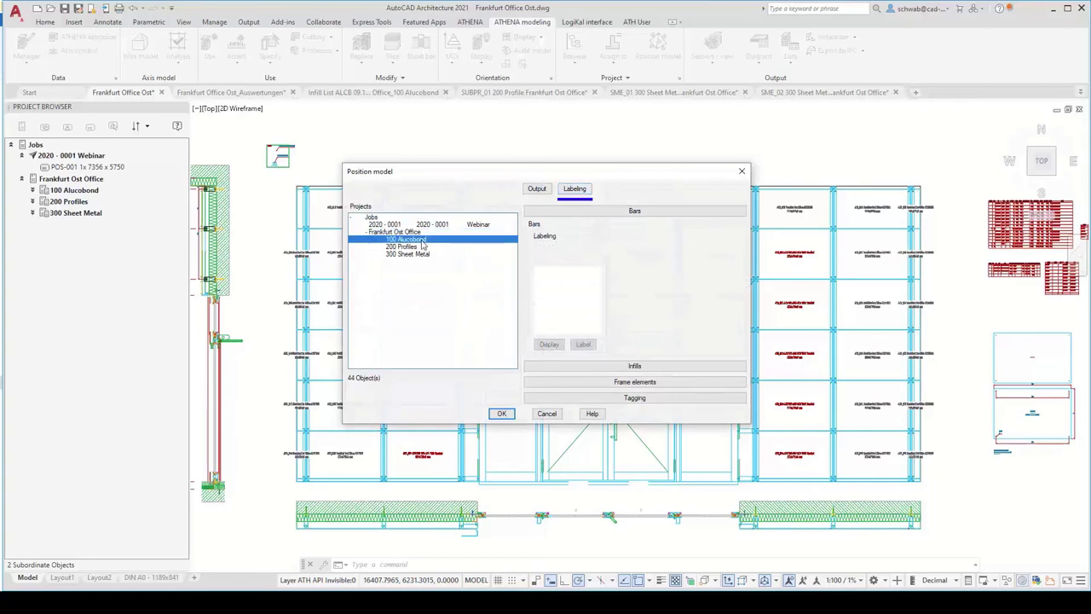
{"action": "left_click", "coordinate": [601, 367]}
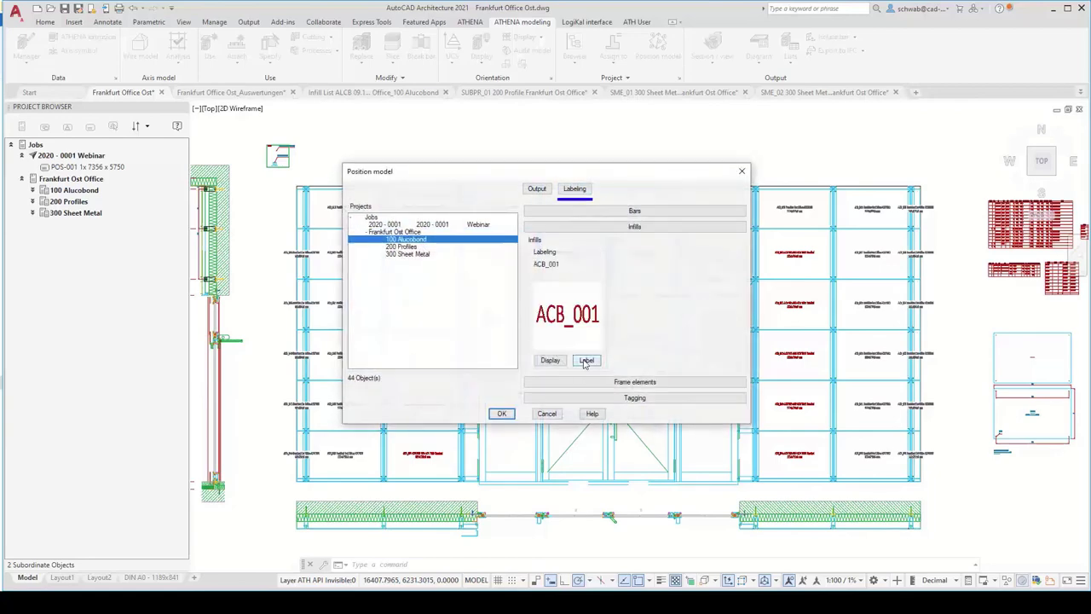
{"action": "left_click", "coordinate": [586, 361]}
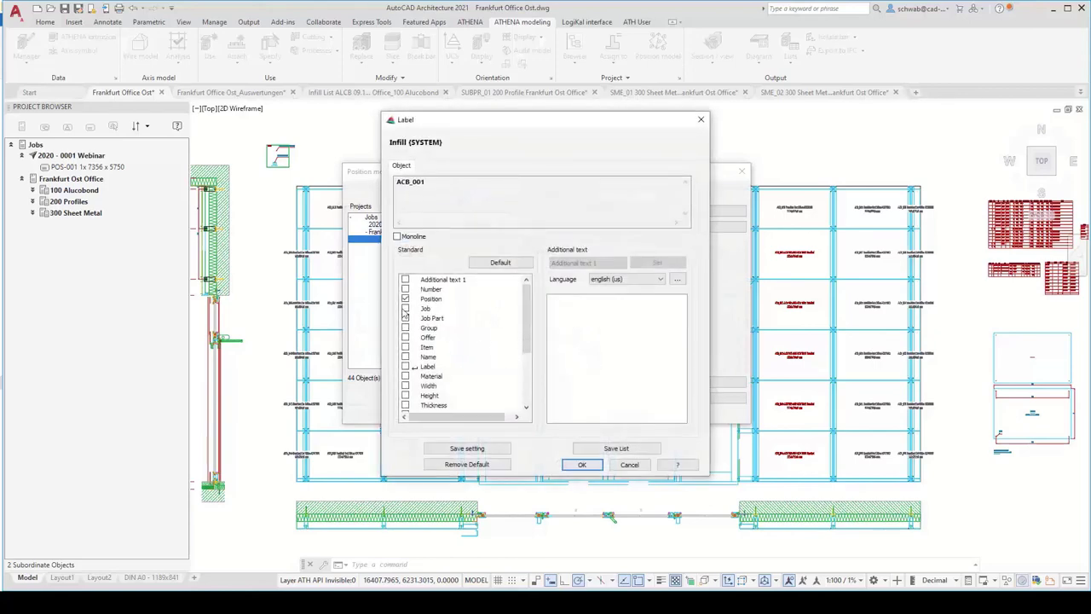
{"action": "left_click", "coordinate": [406, 347]}
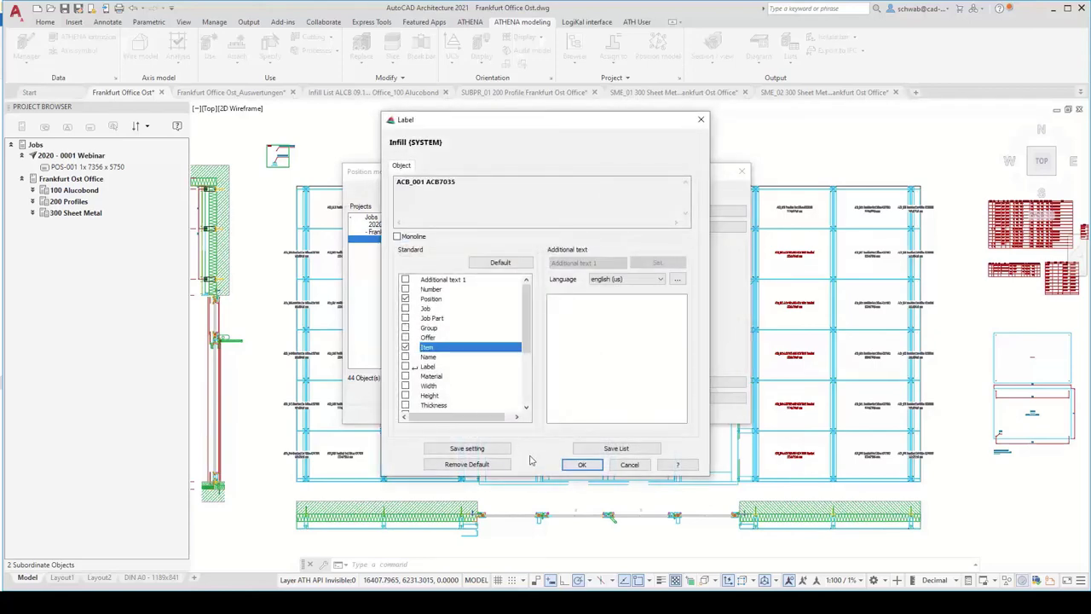
{"action": "left_click", "coordinate": [580, 465]}
Step: Give the Alucobond infill label a horizontally divided square frame and a fixed scale factor of 10.00
{"action": "left_click", "coordinate": [549, 361]}
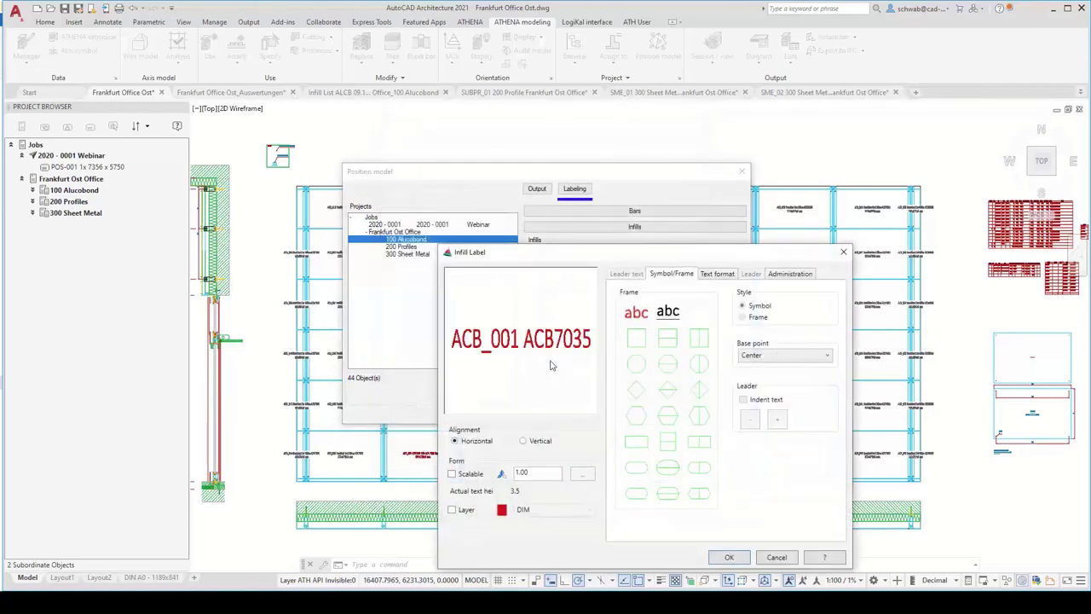
{"action": "left_click", "coordinate": [671, 343]}
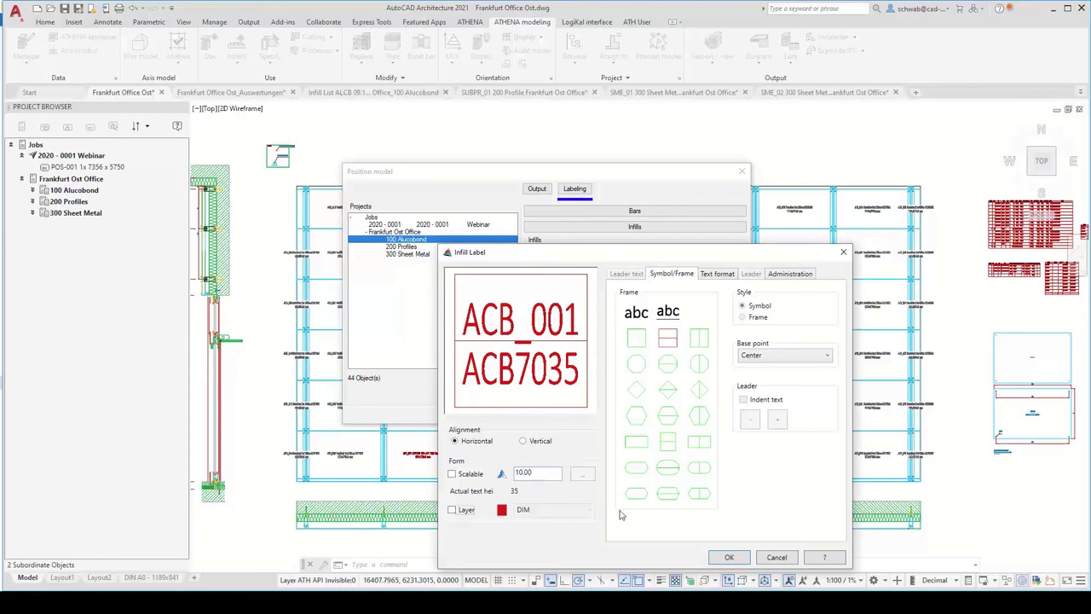
{"action": "left_click", "coordinate": [728, 557]}
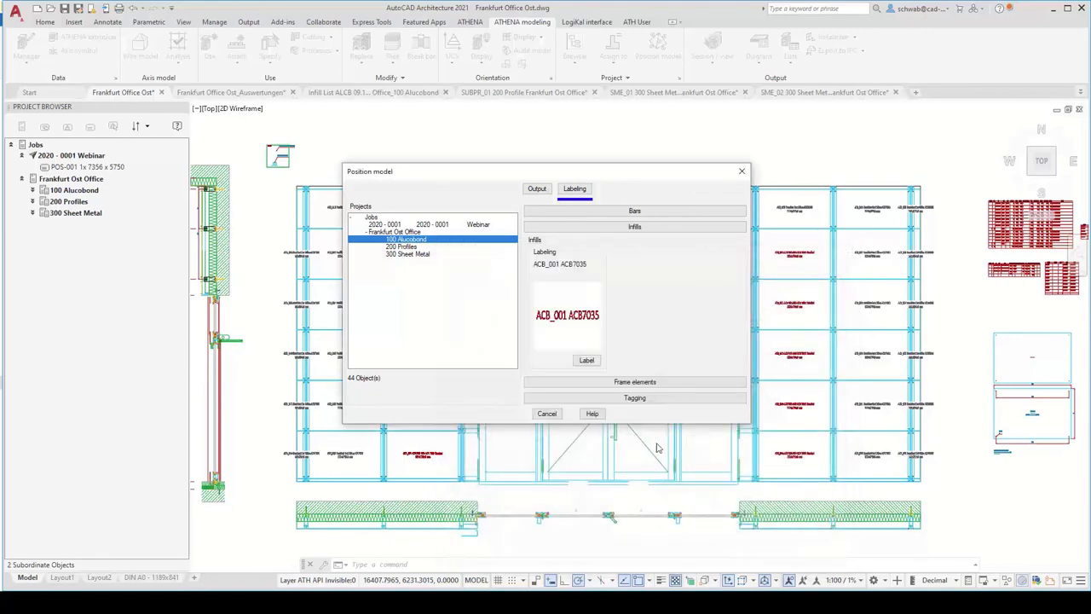
Step: Set the bar label of 200 Profiles to show Item in addition to Position
{"action": "left_click", "coordinate": [406, 246]}
{"action": "left_click", "coordinate": [627, 211]}
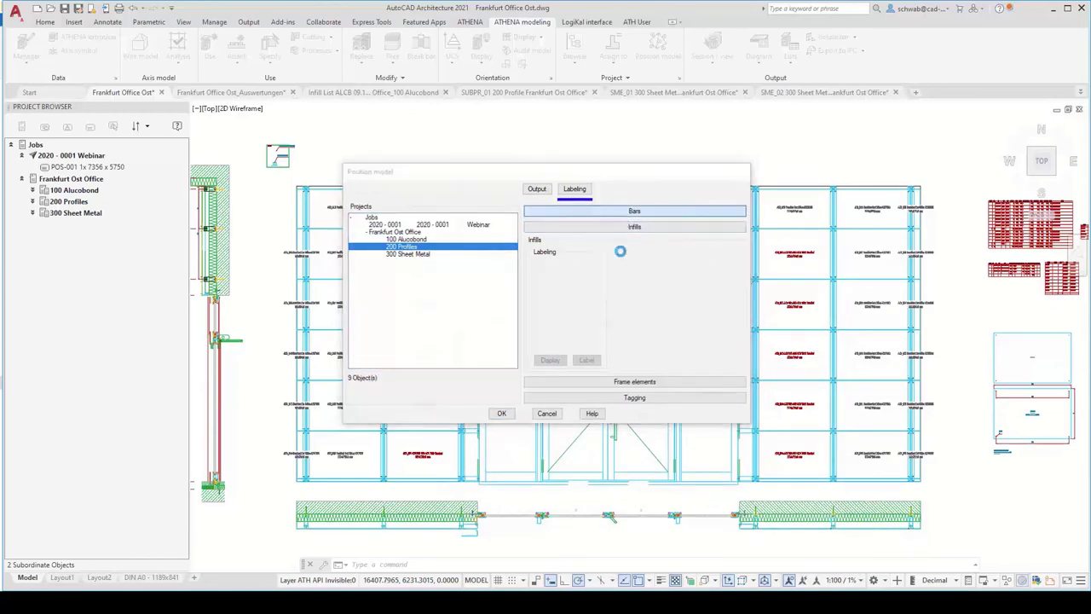
{"action": "left_click", "coordinate": [583, 345]}
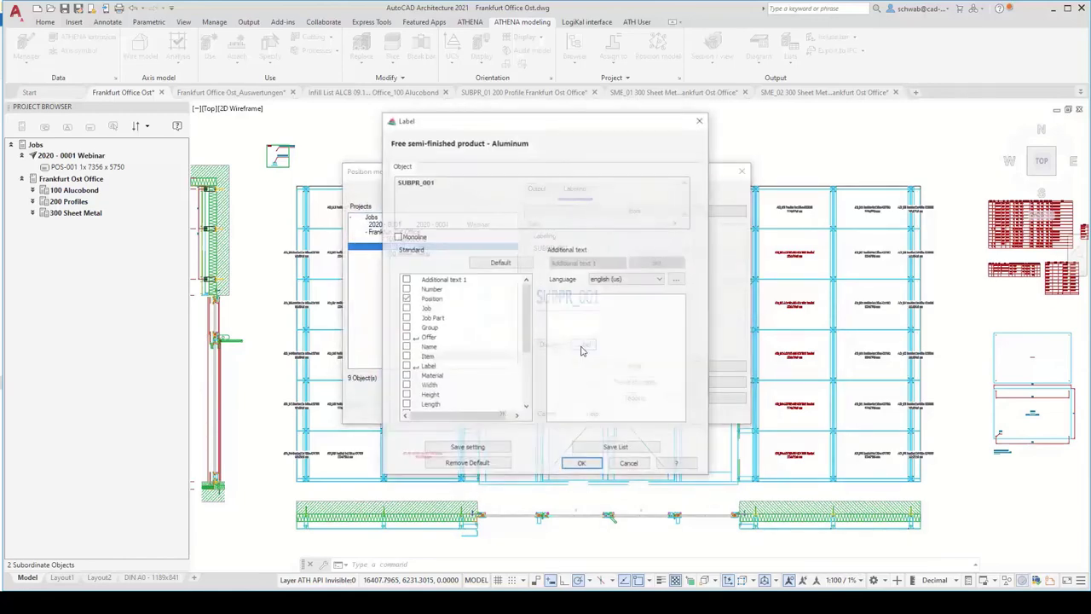
{"action": "left_click", "coordinate": [405, 356]}
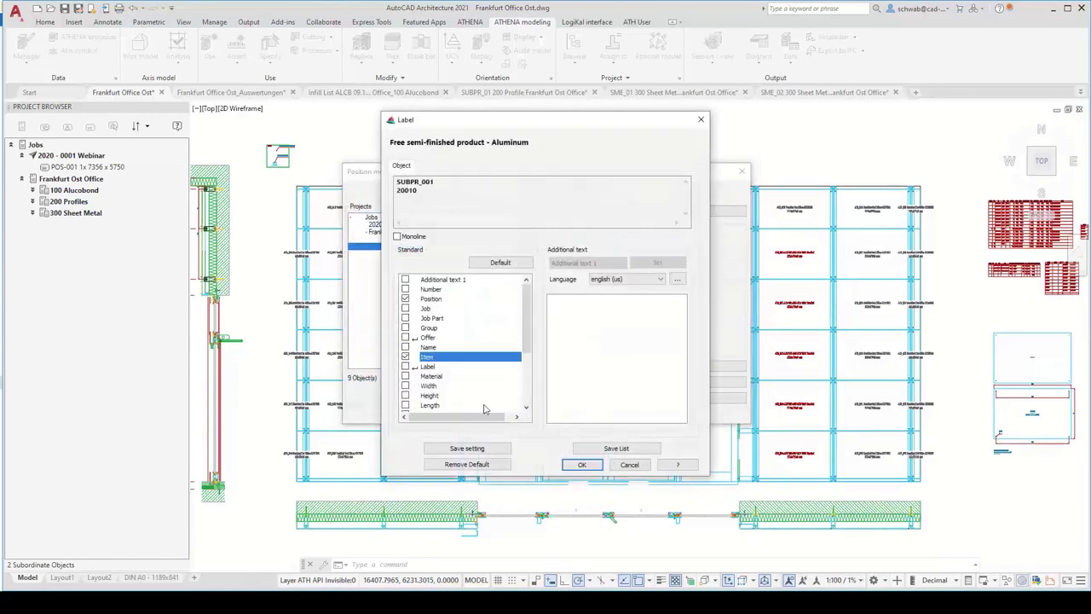
{"action": "left_click", "coordinate": [579, 465]}
Step: Give the 200 Profiles bar label a horizontally divided diamond frame, turn off Scalable and set its scale factor to 10
{"action": "left_click", "coordinate": [549, 346]}
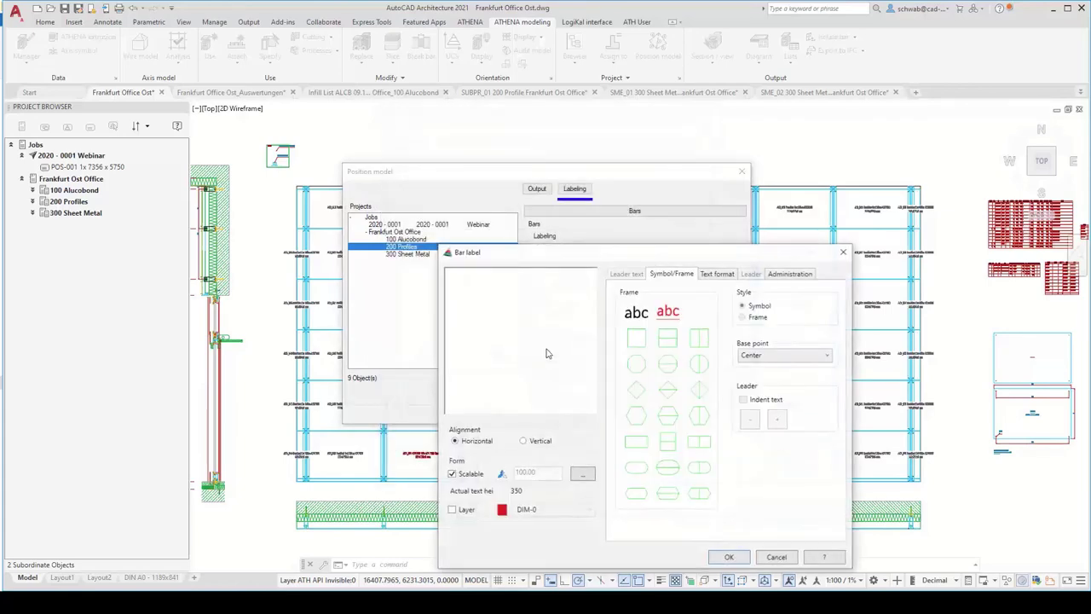
{"action": "left_click", "coordinate": [669, 392]}
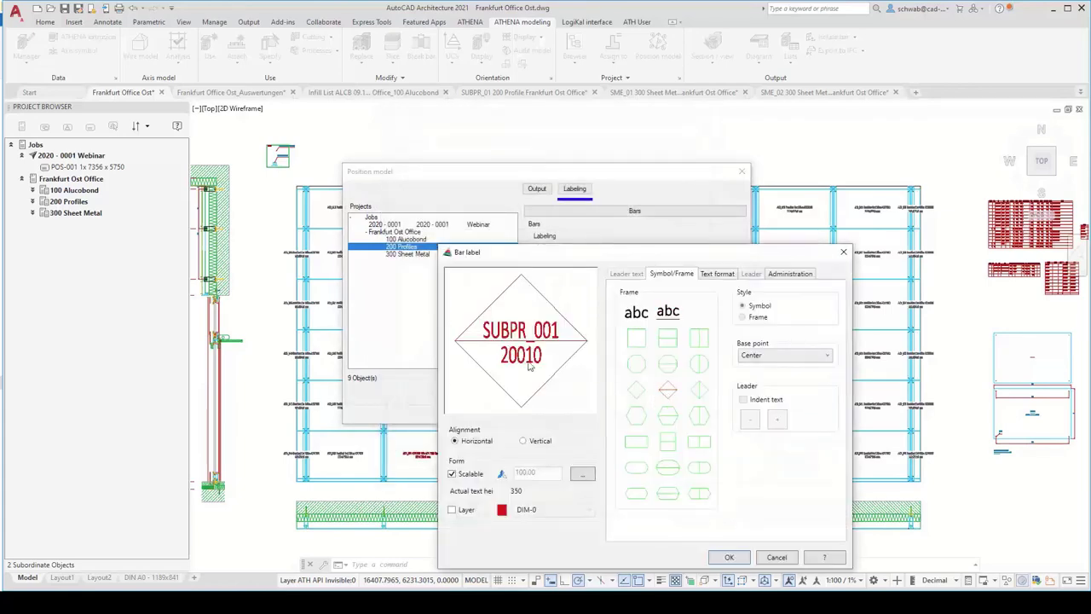
{"action": "left_click", "coordinate": [464, 475]}
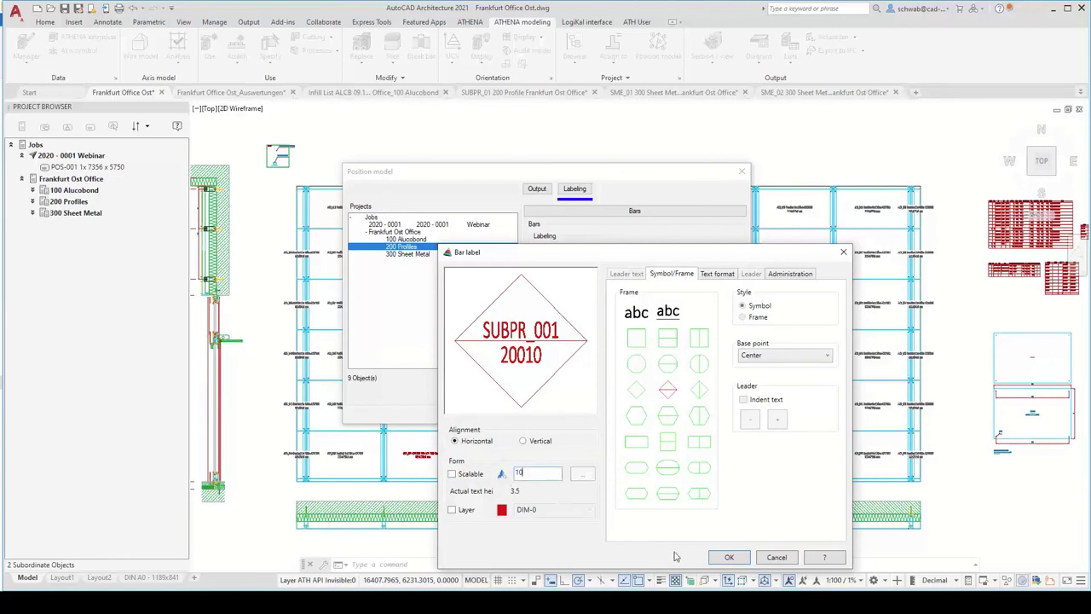
{"action": "left_click", "coordinate": [729, 557]}
Step: Generate the position model for the whole Frankfurt Ost Office job, labeled by position number, with bars and outlined infills
{"action": "left_click", "coordinate": [418, 254]}
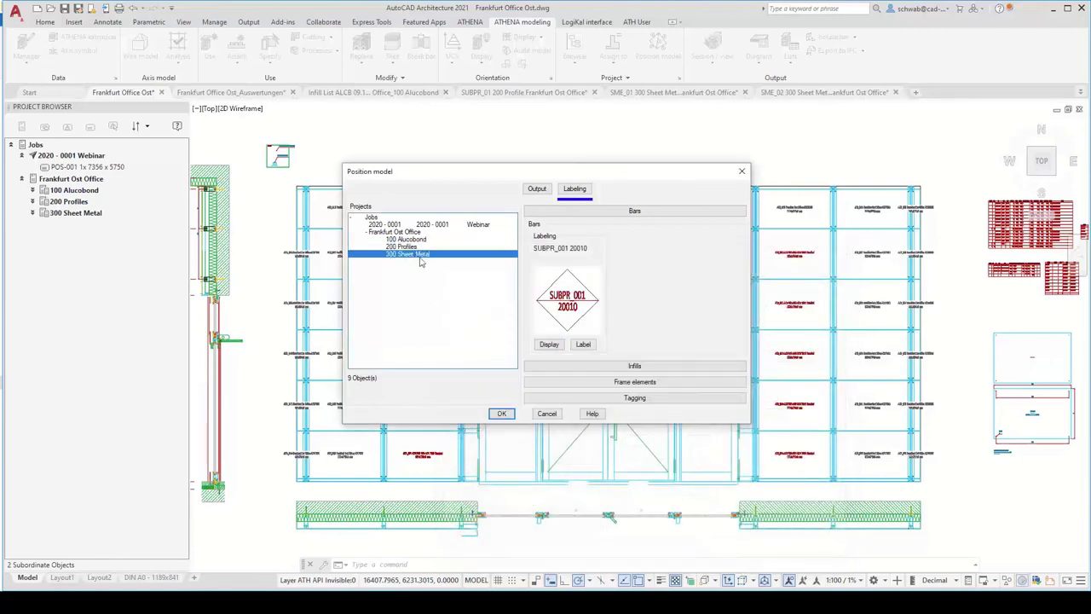
{"action": "left_click", "coordinate": [535, 190]}
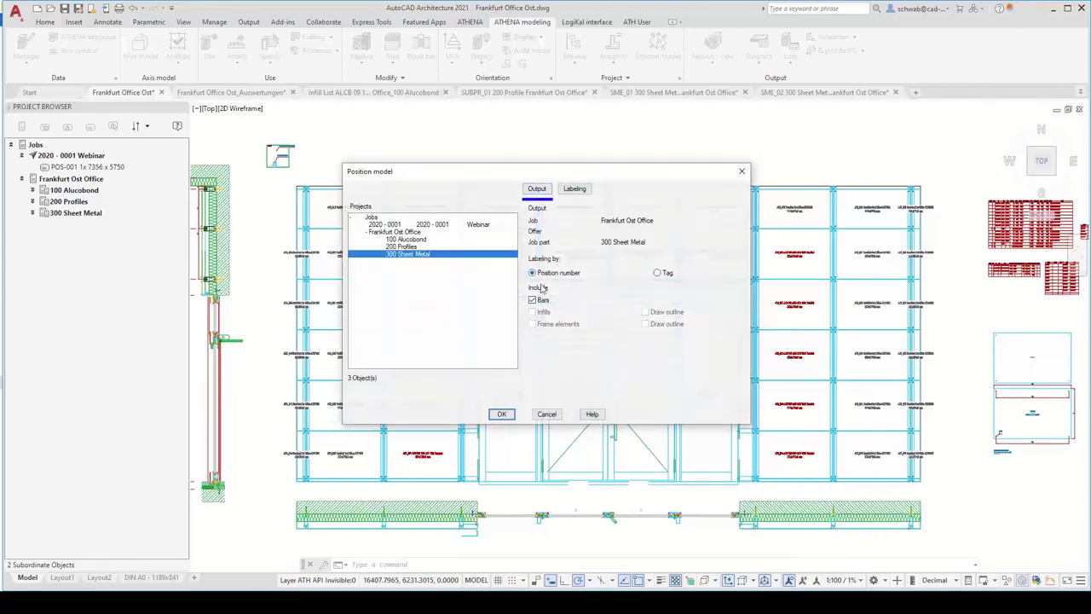
{"action": "double_click", "coordinate": [416, 232]}
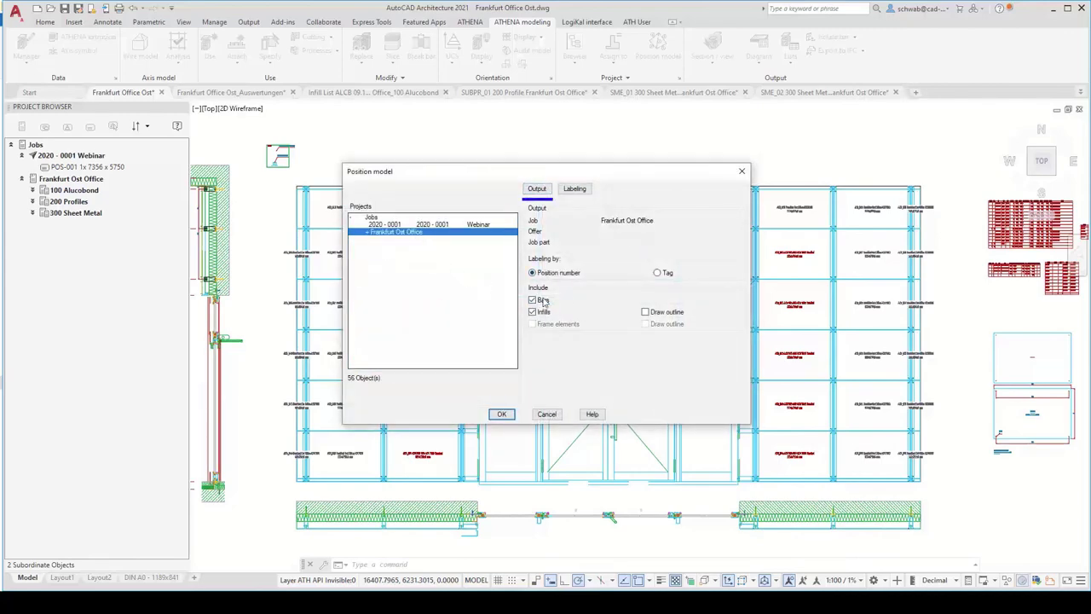
{"action": "left_click", "coordinate": [645, 312]}
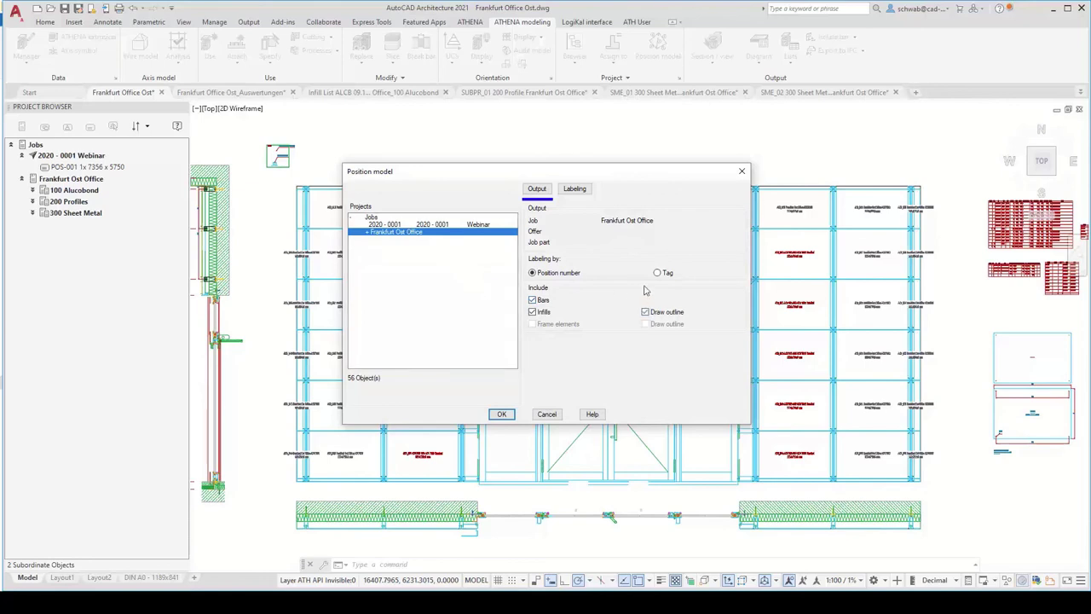
{"action": "left_click", "coordinate": [501, 414]}
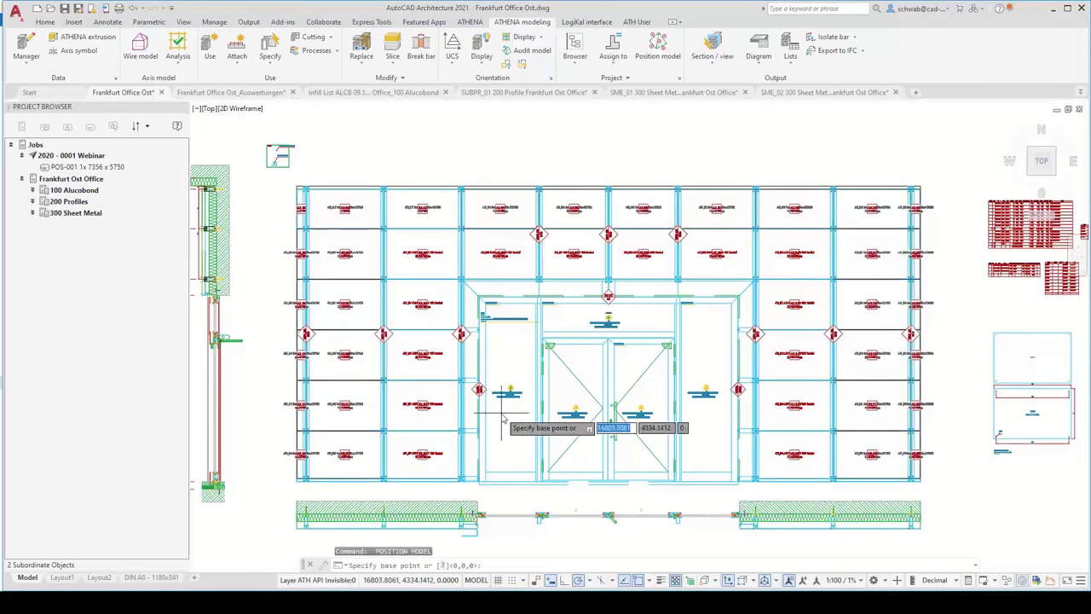
Step: Pick a base point on the facade and insert the position model below the facade elevation and its plan section
{"action": "left_click", "coordinate": [503, 416]}
{"action": "scroll", "coordinate": [482, 230], "scroll_direction": "down", "scroll_amount": 4}
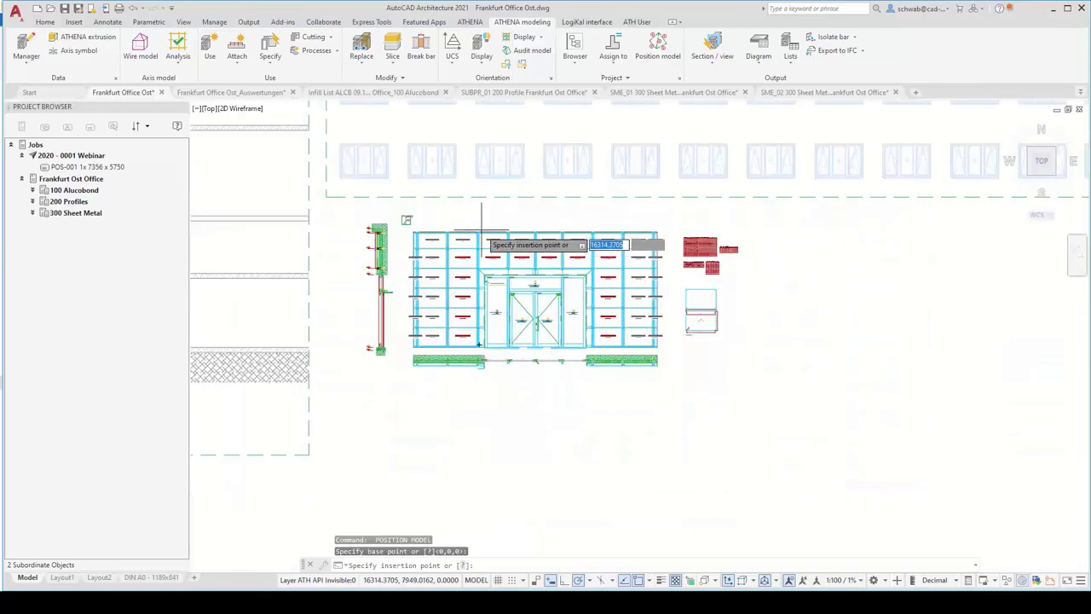
{"action": "scroll", "coordinate": [481, 230], "scroll_direction": "down", "scroll_amount": 2}
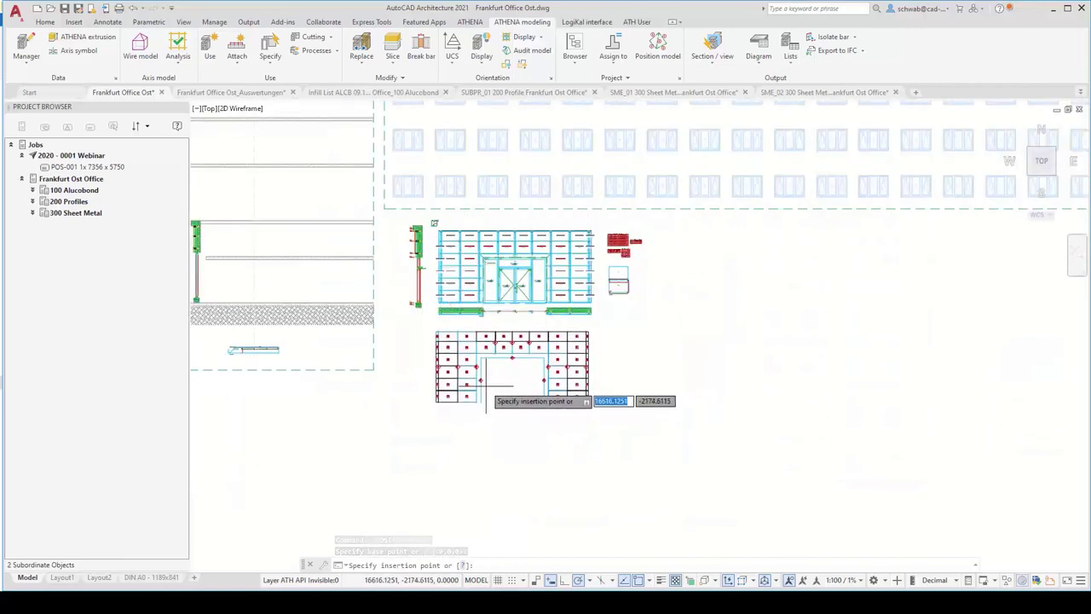
{"action": "left_click", "coordinate": [486, 385]}
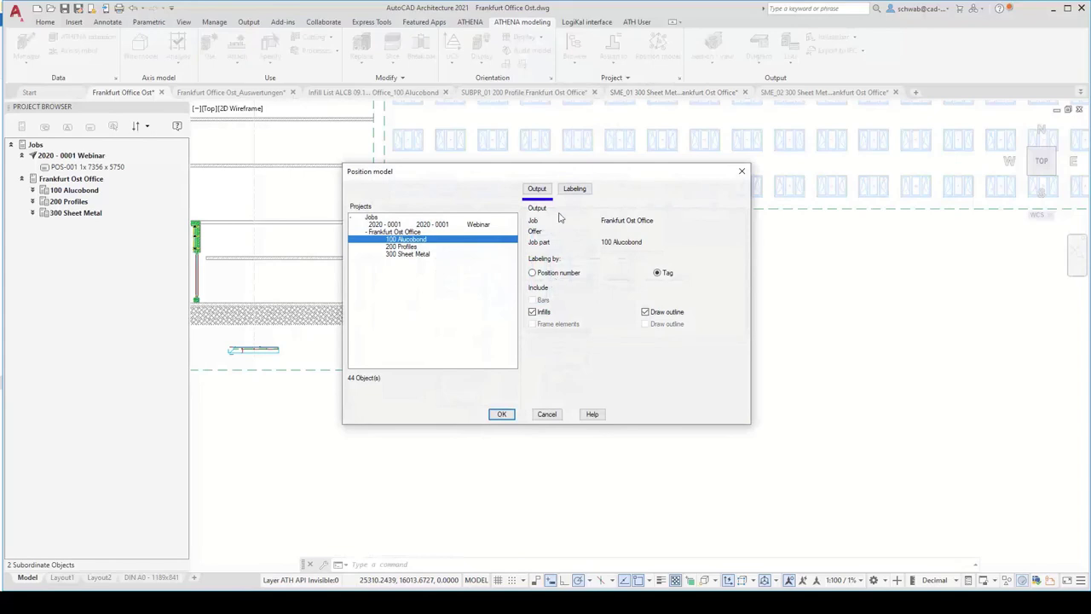
Step: Examine the tag label display settings for the 100 Alucobond infills and the 200 Profiles bars in a second position model
{"action": "left_click", "coordinate": [574, 190]}
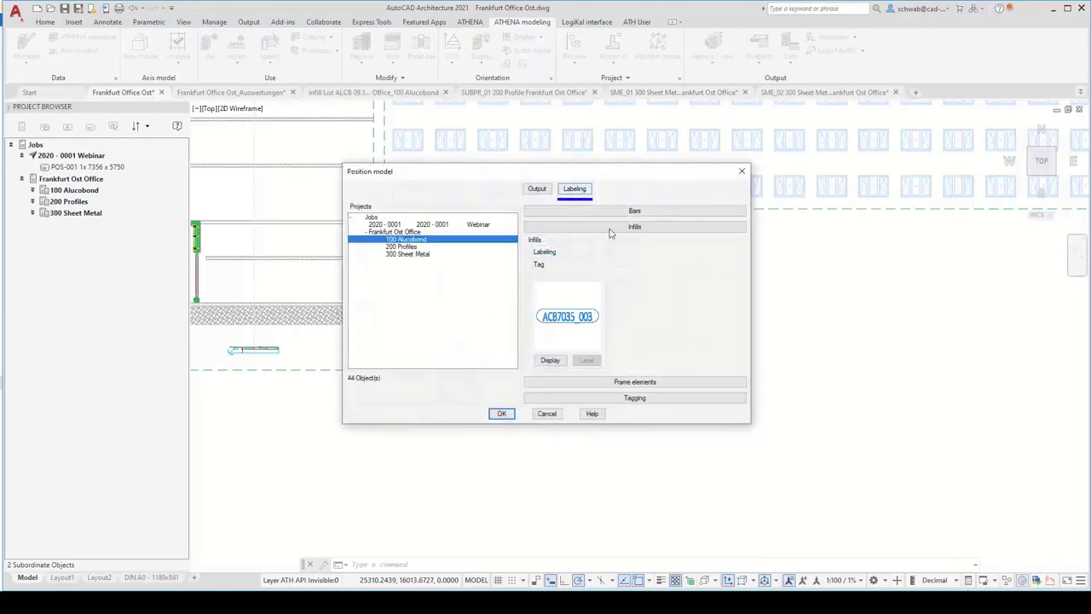
{"action": "left_click", "coordinate": [552, 360]}
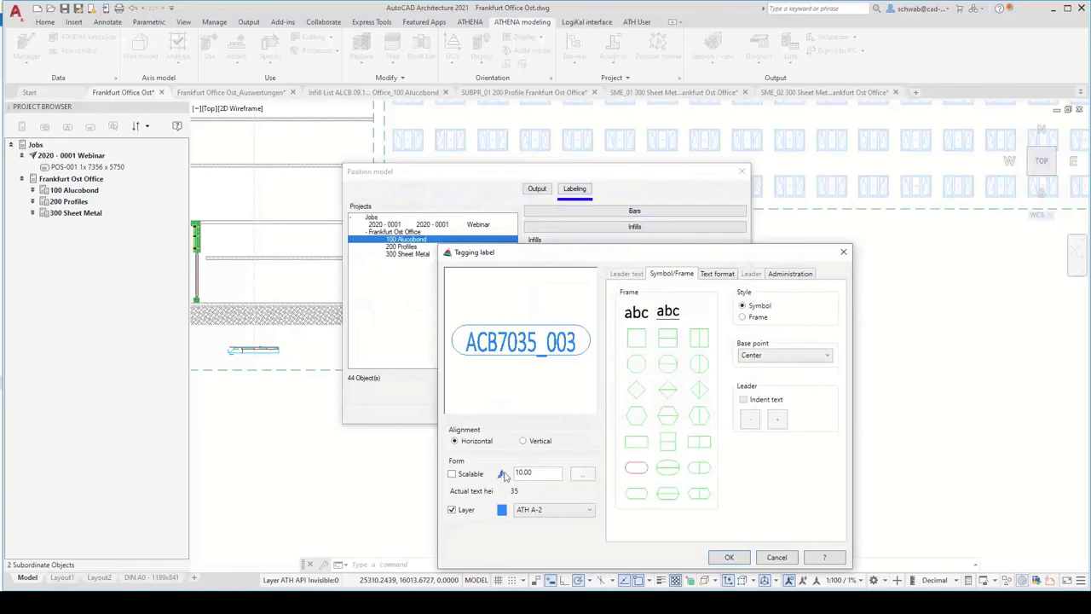
{"action": "left_click", "coordinate": [770, 559]}
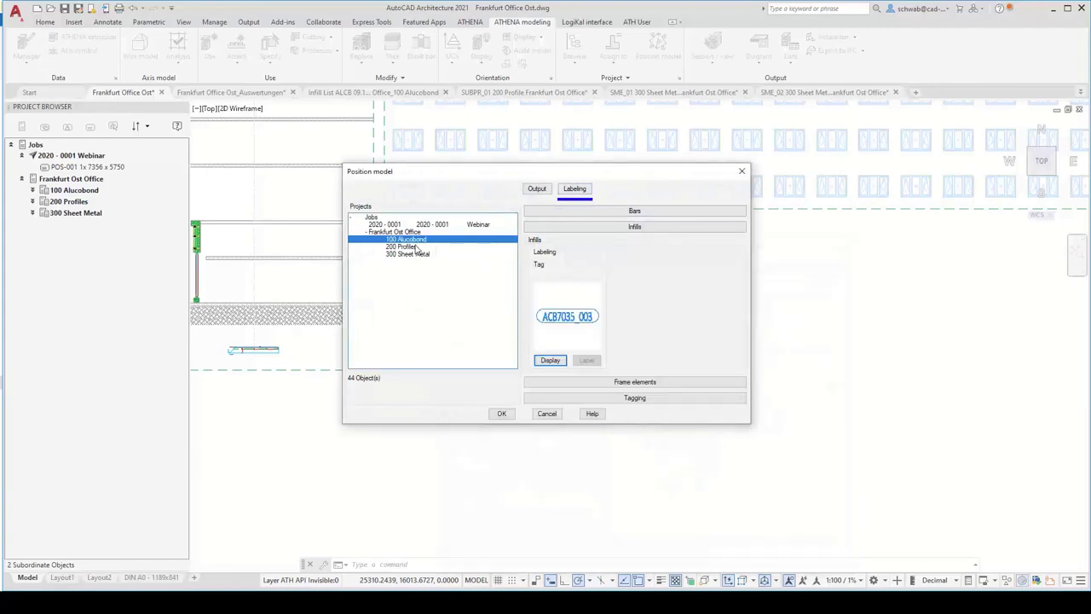
{"action": "left_click", "coordinate": [595, 213]}
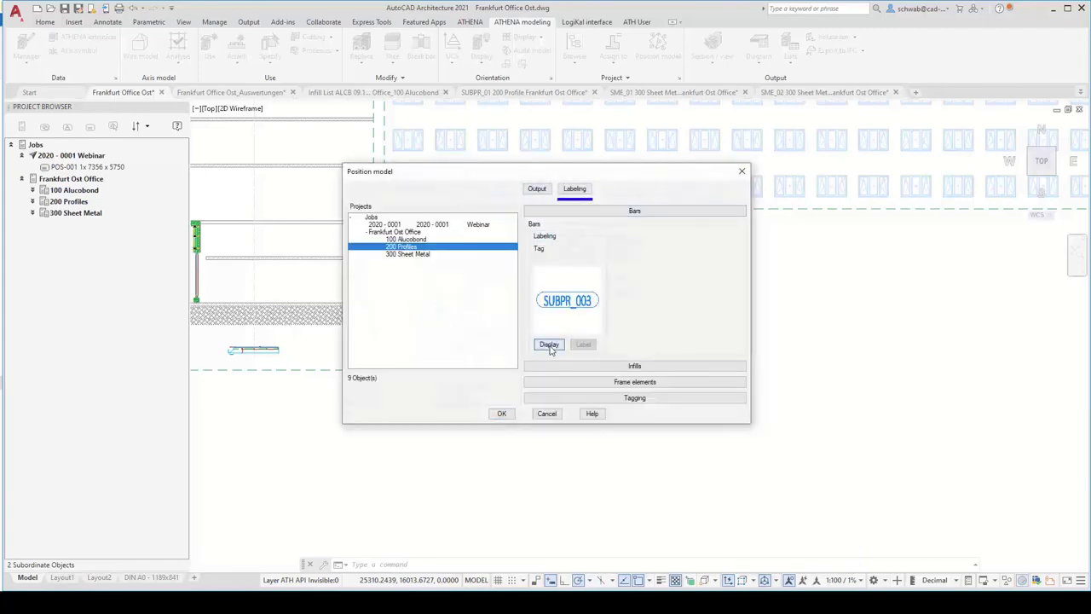
{"action": "left_click", "coordinate": [552, 345]}
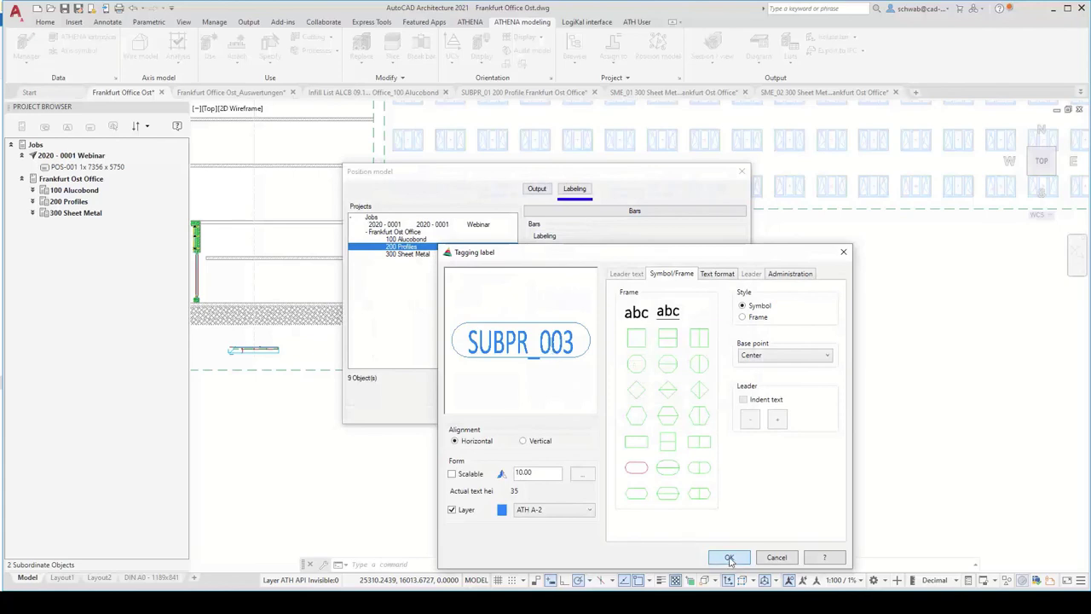
{"action": "left_click", "coordinate": [729, 558]}
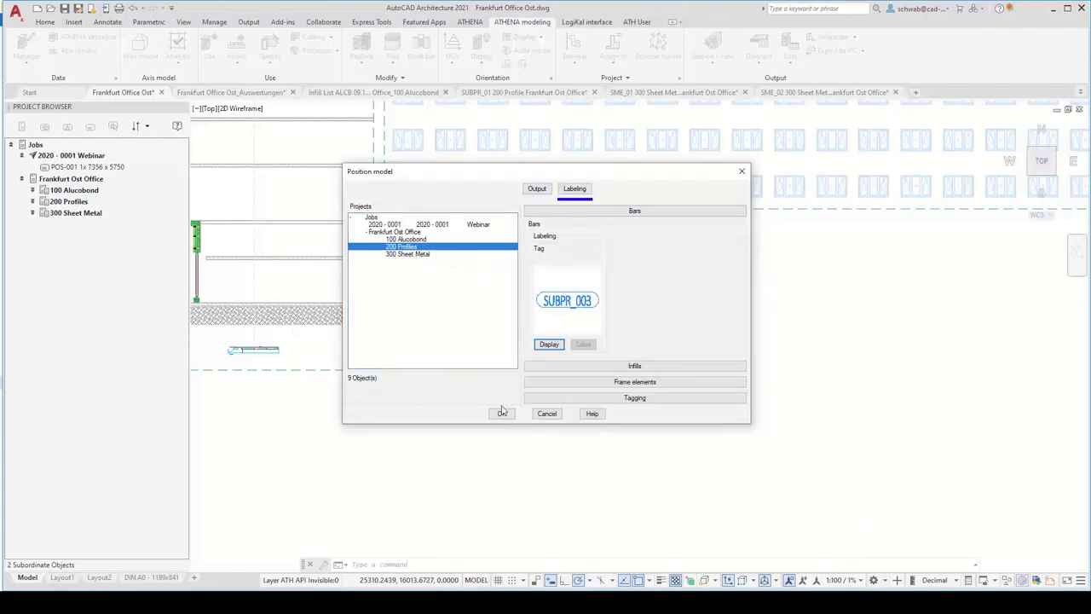
Step: Generate a tag-labeled position model for the whole Frankfurt Ost Office job and insert it below the first position model
{"action": "double_click", "coordinate": [407, 233]}
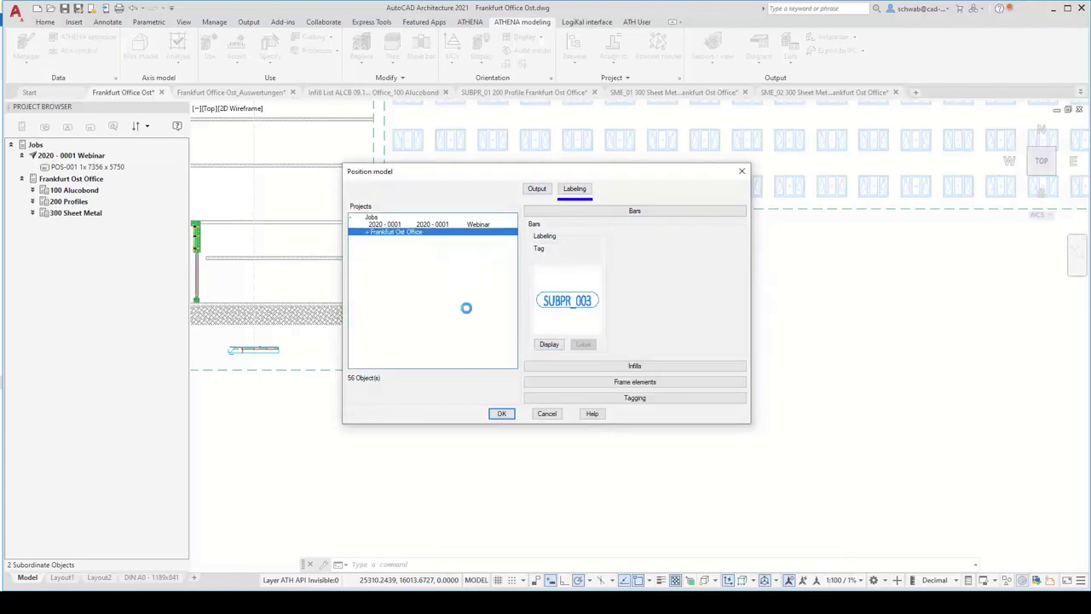
{"action": "left_click", "coordinate": [546, 190]}
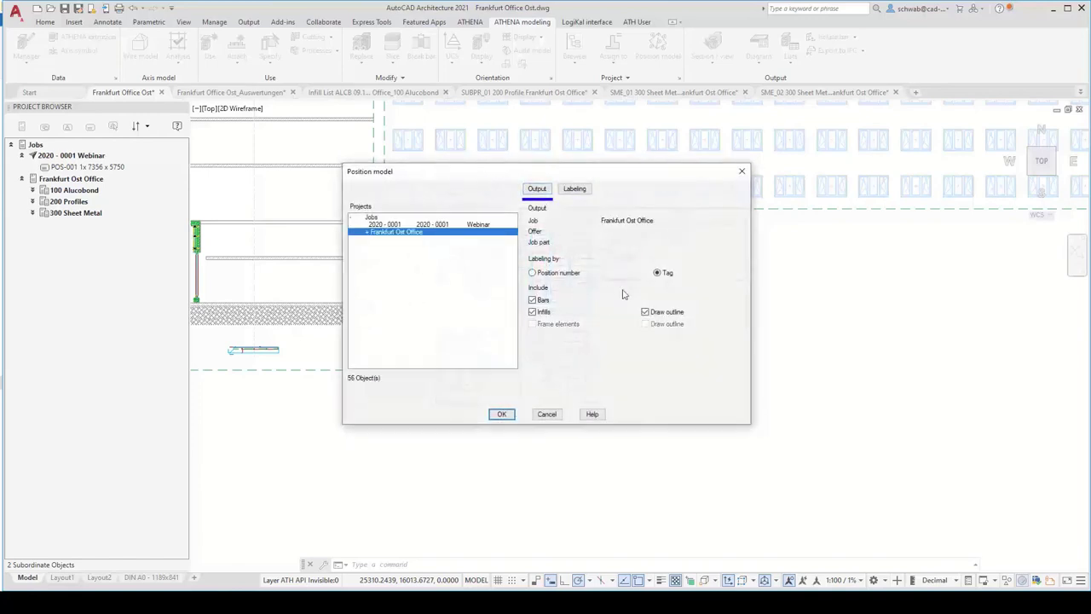
{"action": "left_click", "coordinate": [502, 415]}
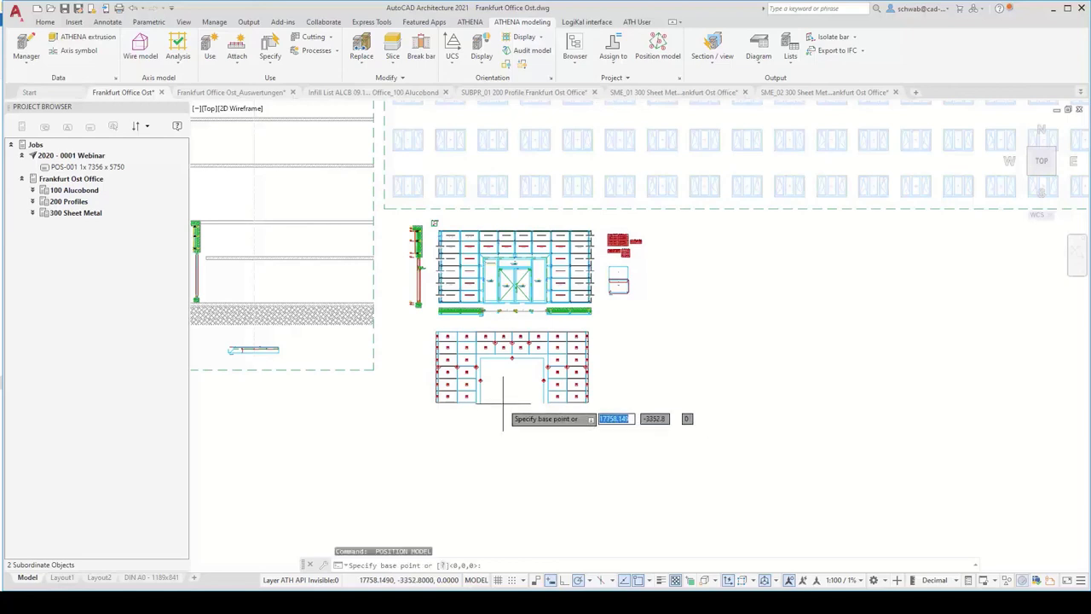
{"action": "left_click", "coordinate": [500, 386]}
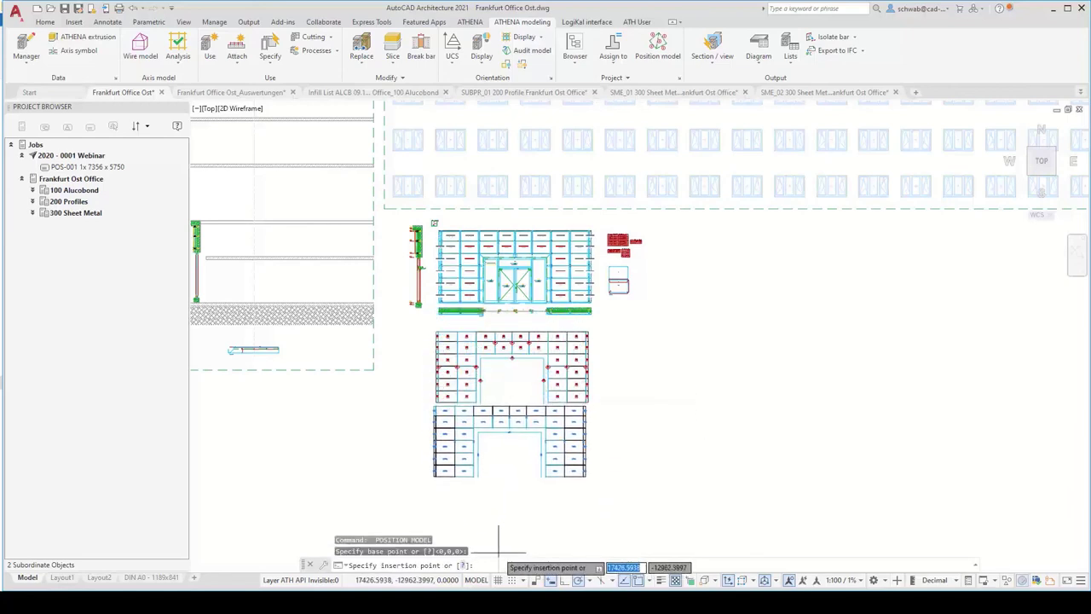
{"action": "left_click", "coordinate": [501, 555]}
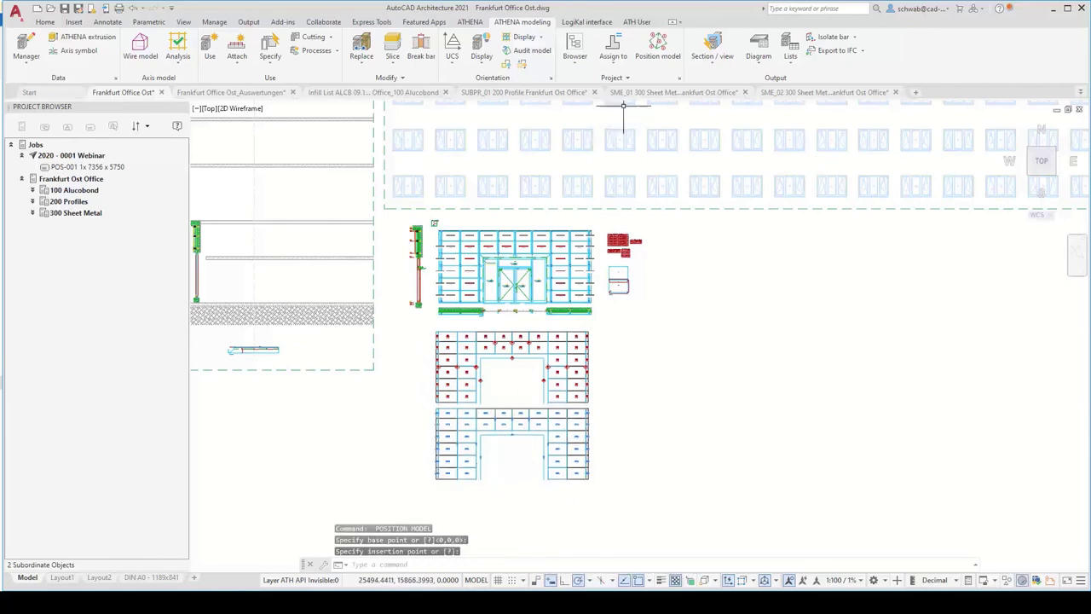
Step: Set up viewport arrangement on layout DIN A0 - 1189x841 at scale 1:16, with dividing lines on and variable size off
{"action": "left_click", "coordinate": [470, 22]}
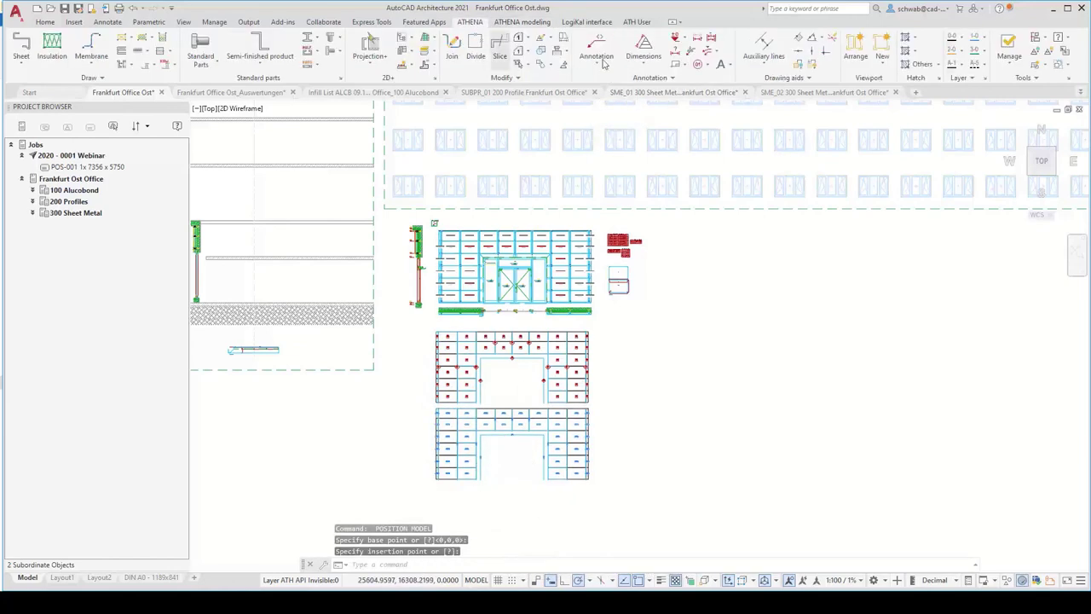
{"action": "left_click", "coordinate": [855, 53]}
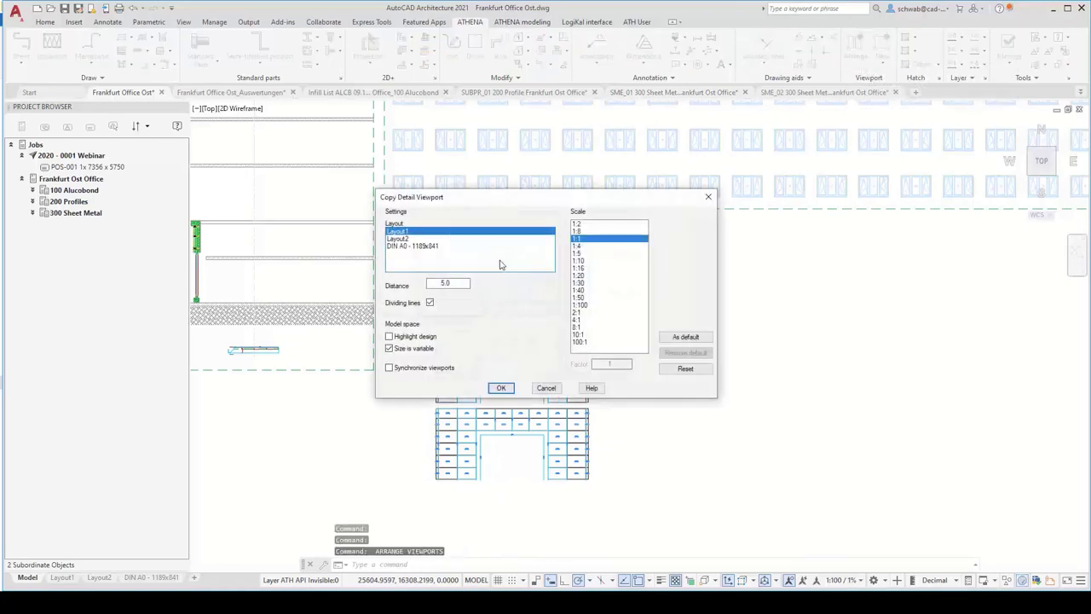
{"action": "left_click", "coordinate": [417, 247]}
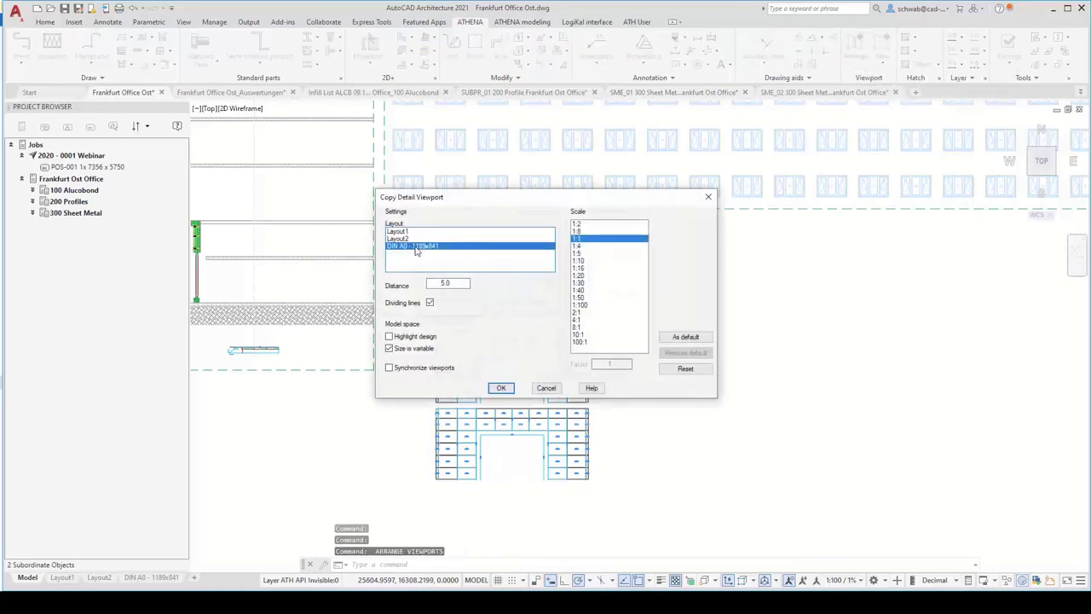
{"action": "left_click", "coordinate": [582, 261]}
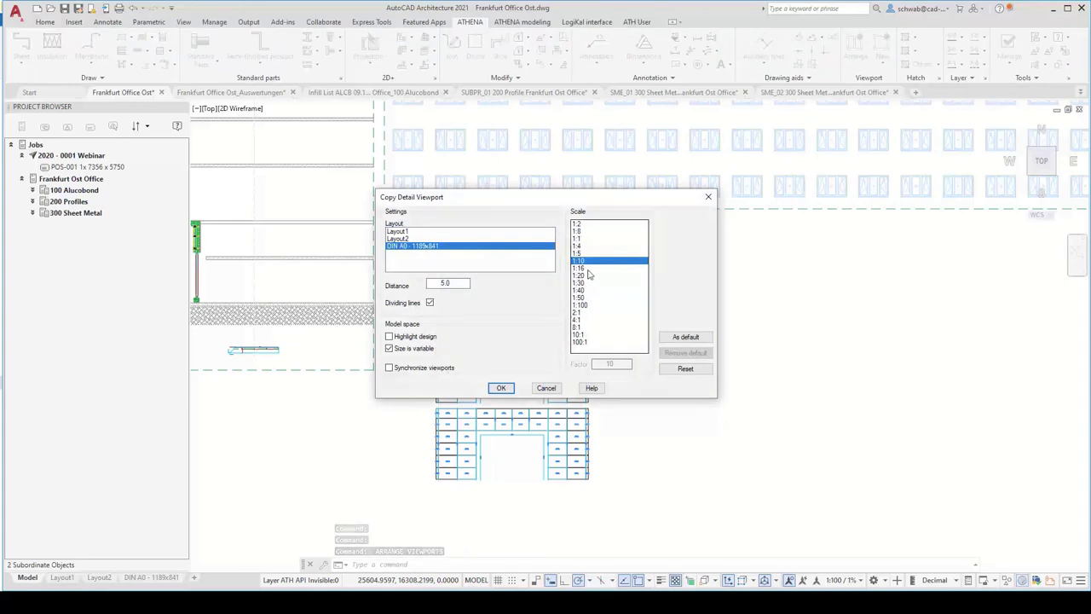
{"action": "left_click", "coordinate": [585, 269]}
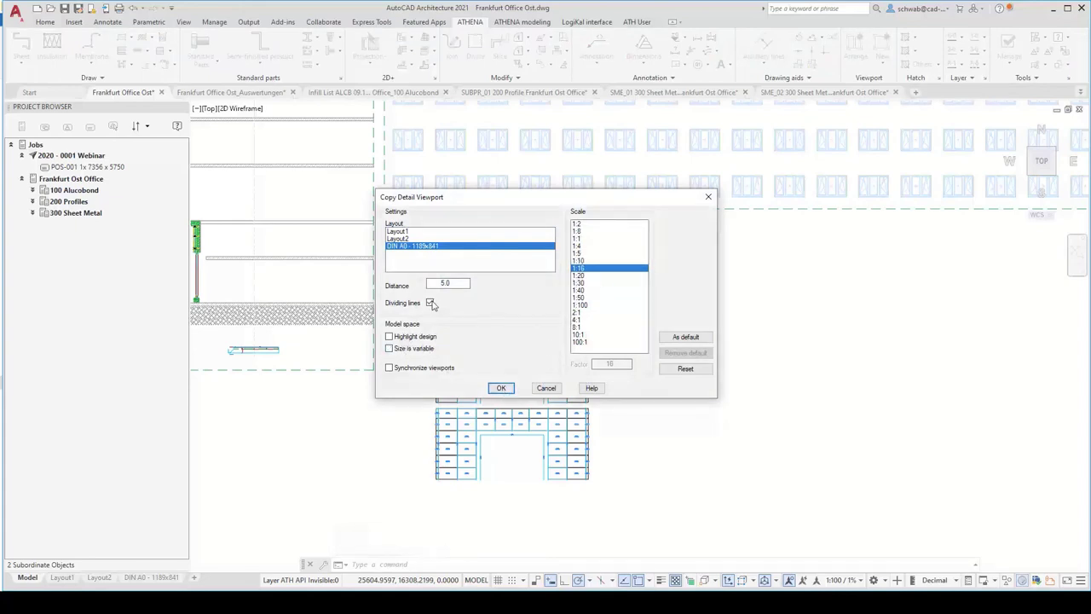
{"action": "left_click", "coordinate": [501, 389]}
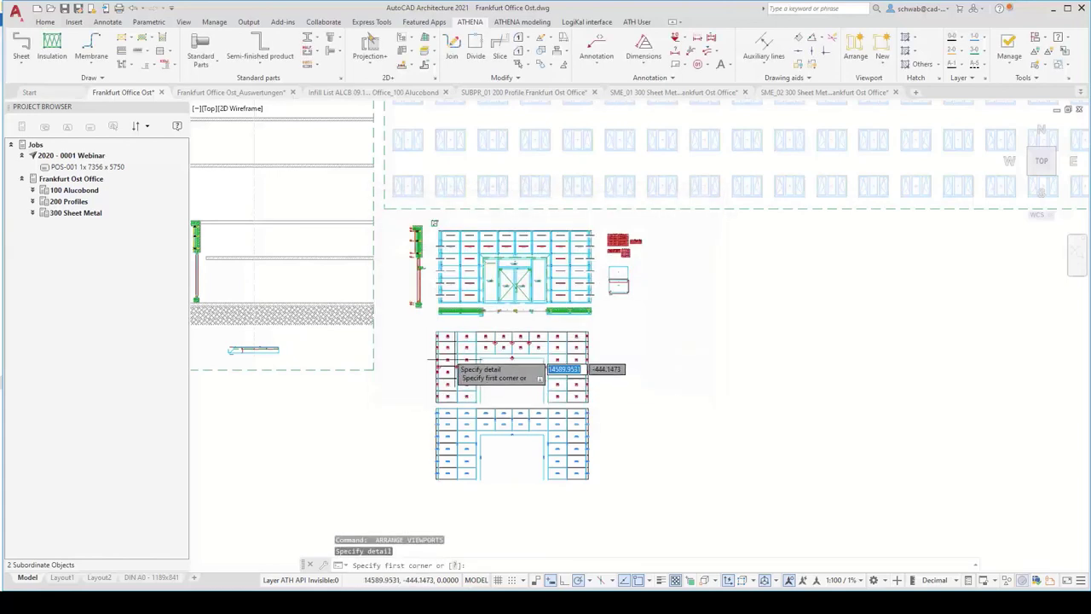
Step: Frame the whole position model labeled by position number as the first viewport detail
{"action": "scroll", "coordinate": [426, 331], "scroll_direction": "up", "scroll_amount": 3}
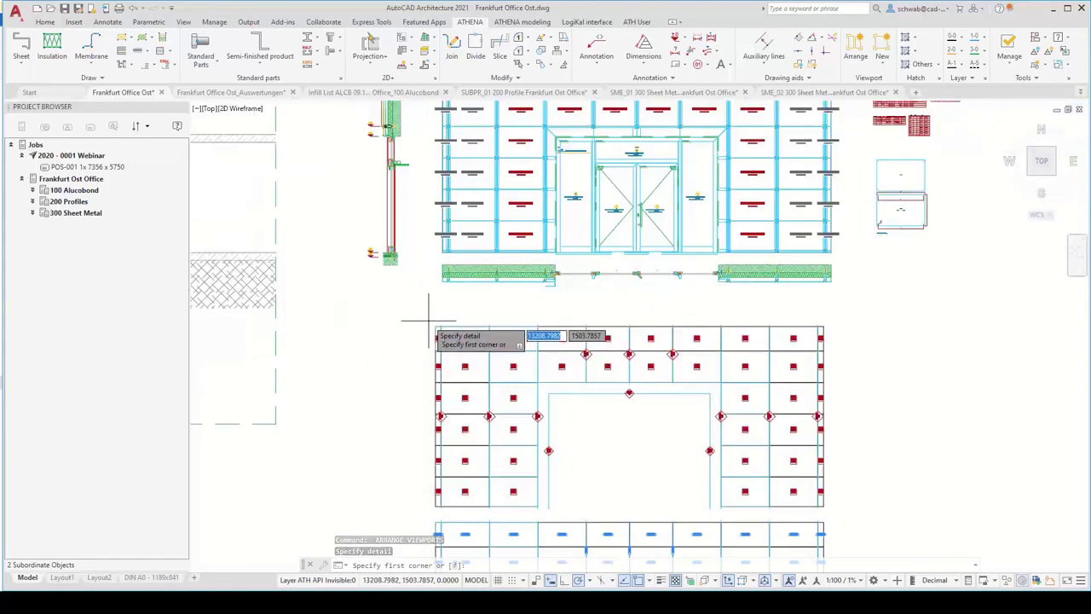
{"action": "left_click", "coordinate": [429, 317]}
{"action": "scroll", "coordinate": [429, 318], "scroll_direction": "down", "scroll_amount": 3}
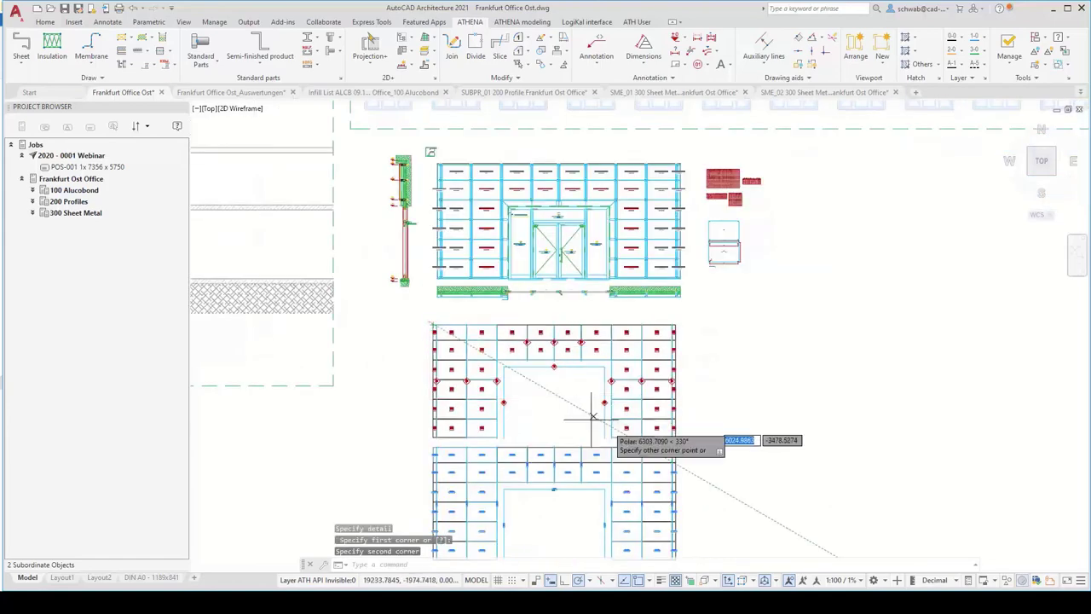
{"action": "scroll", "coordinate": [674, 437], "scroll_direction": "up", "scroll_amount": 5}
{"action": "left_click", "coordinate": [675, 434]}
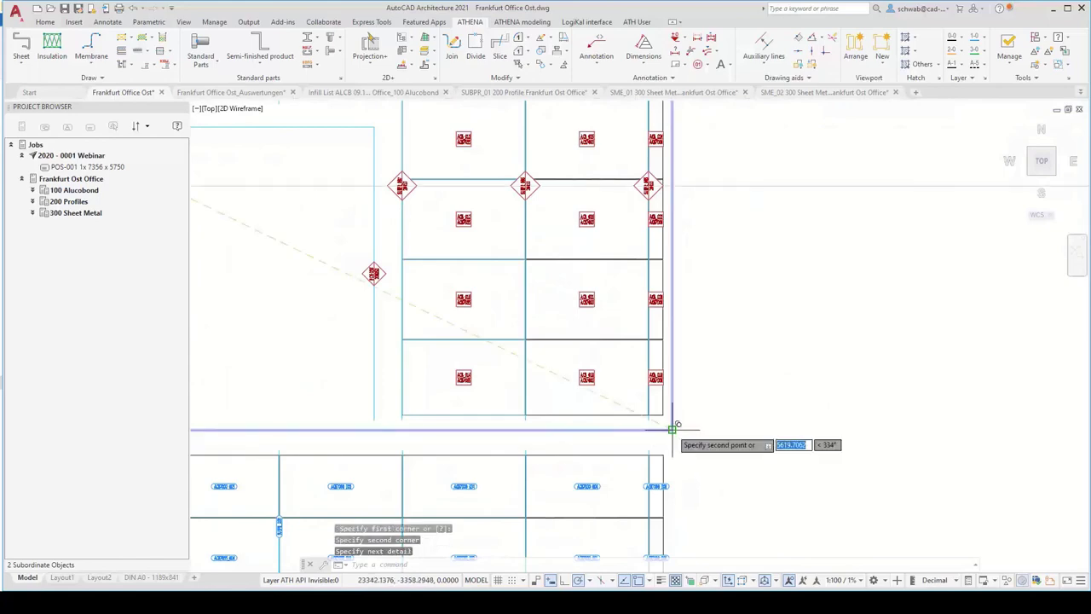
Step: Place the same detail frame around the tag-labeled position model and insert both viewports on the DIN A0 layout
{"action": "scroll", "coordinate": [674, 358], "scroll_direction": "down", "scroll_amount": 5}
{"action": "scroll", "coordinate": [591, 401], "scroll_direction": "up", "scroll_amount": 4}
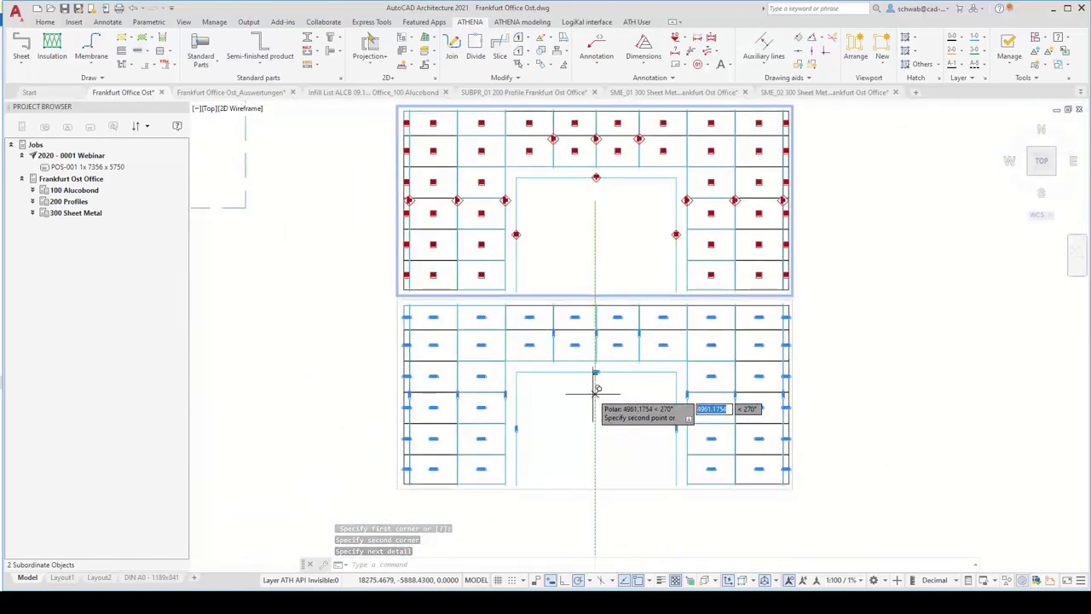
{"action": "left_click", "coordinate": [595, 393]}
{"action": "left_click", "coordinate": [596, 390]}
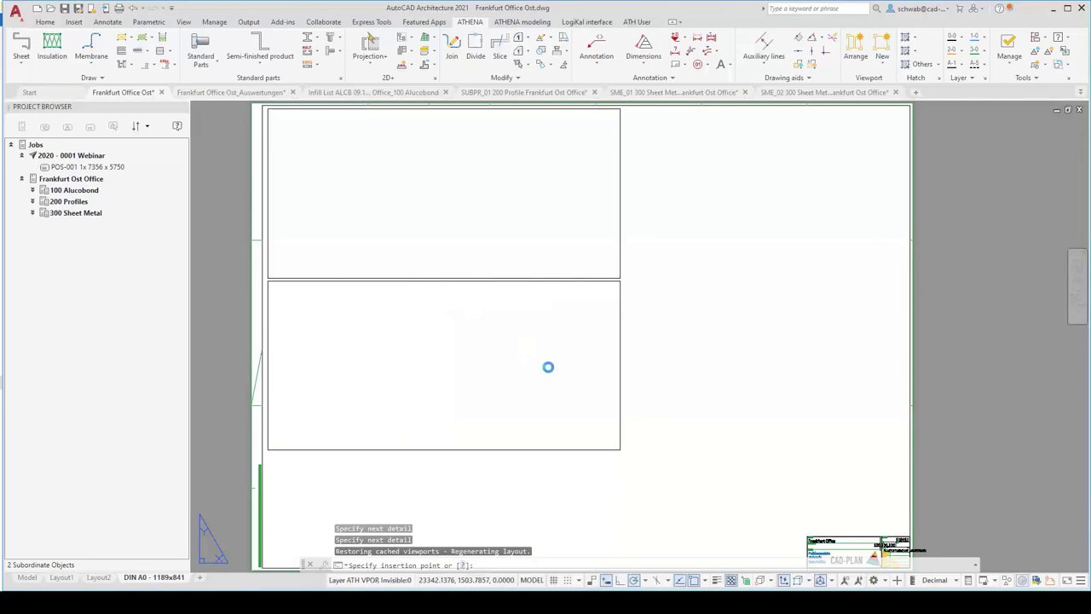
Step: Examine the position number labels of the infills and bars in the layout's first viewport
{"action": "scroll", "coordinate": [390, 240], "scroll_direction": "up", "scroll_amount": 6}
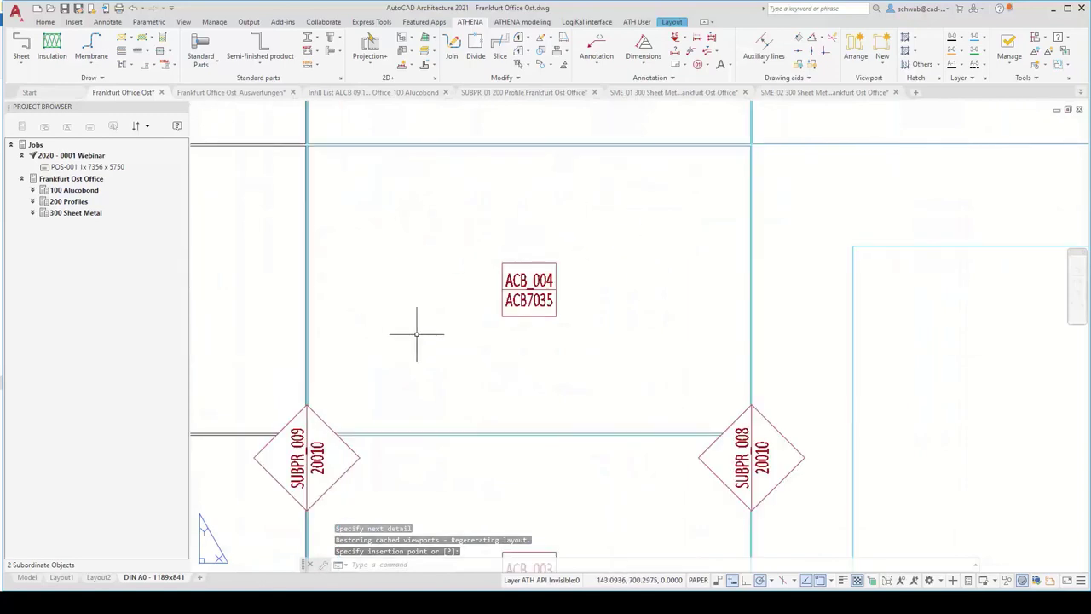
{"action": "middle_click_drag", "start_coordinate": [366, 373], "coordinate": [409, 130]}
{"action": "middle_click_drag", "start_coordinate": [945, 378], "coordinate": [485, 392]}
{"action": "scroll", "coordinate": [449, 402], "scroll_direction": "down", "scroll_amount": 2}
{"action": "middle_click_drag", "start_coordinate": [858, 281], "coordinate": [583, 290]}
{"action": "middle_click_drag", "start_coordinate": [887, 358], "coordinate": [696, 240]}
{"action": "scroll", "coordinate": [827, 219], "scroll_direction": "down", "scroll_amount": 2}
{"action": "scroll", "coordinate": [731, 446], "scroll_direction": "down", "scroll_amount": 2}
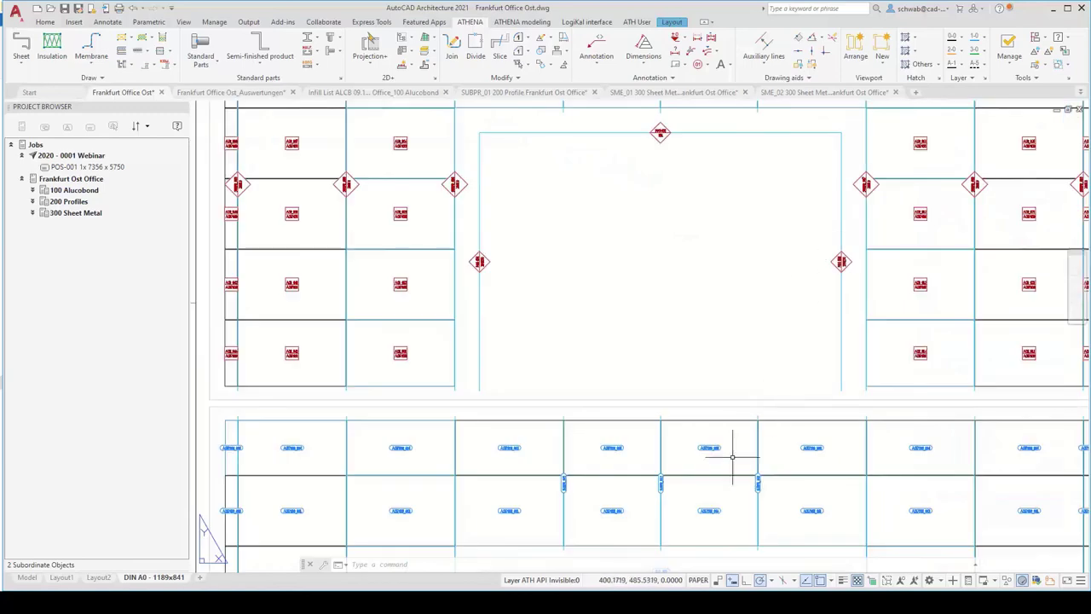
Step: Examine the tag labels of the infills, profiles and sheet metal parts in the second viewport, and finish with the full layout view
{"action": "scroll", "coordinate": [713, 443], "scroll_direction": "up", "scroll_amount": 2}
{"action": "scroll", "coordinate": [716, 420], "scroll_direction": "up", "scroll_amount": 2}
{"action": "scroll", "coordinate": [653, 366], "scroll_direction": "up", "scroll_amount": 2}
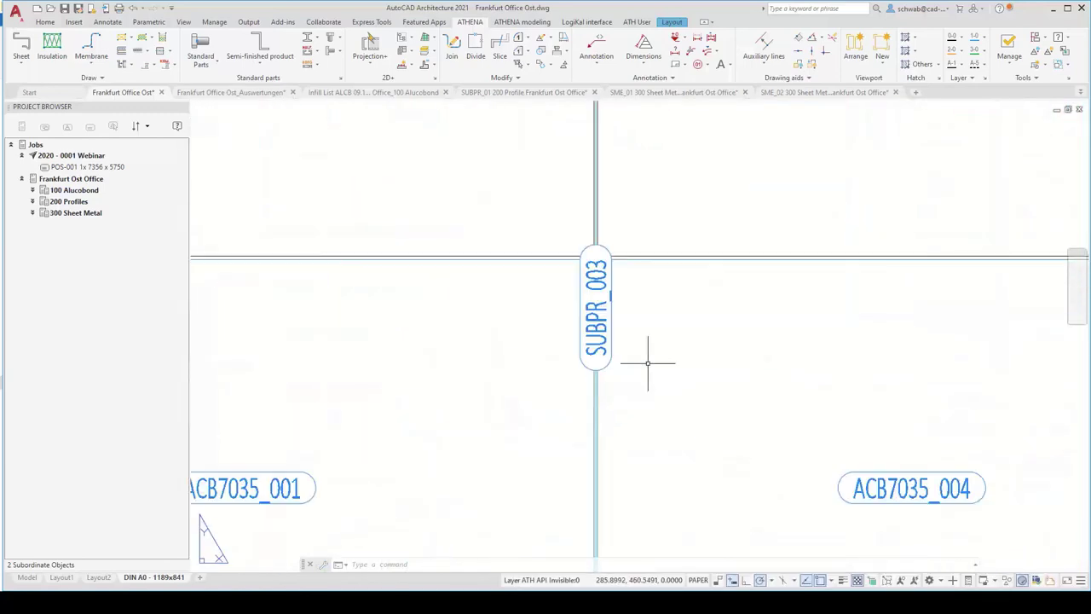
{"action": "scroll", "coordinate": [539, 263], "scroll_direction": "down", "scroll_amount": 2}
{"action": "scroll", "coordinate": [806, 519], "scroll_direction": "up", "scroll_amount": 1}
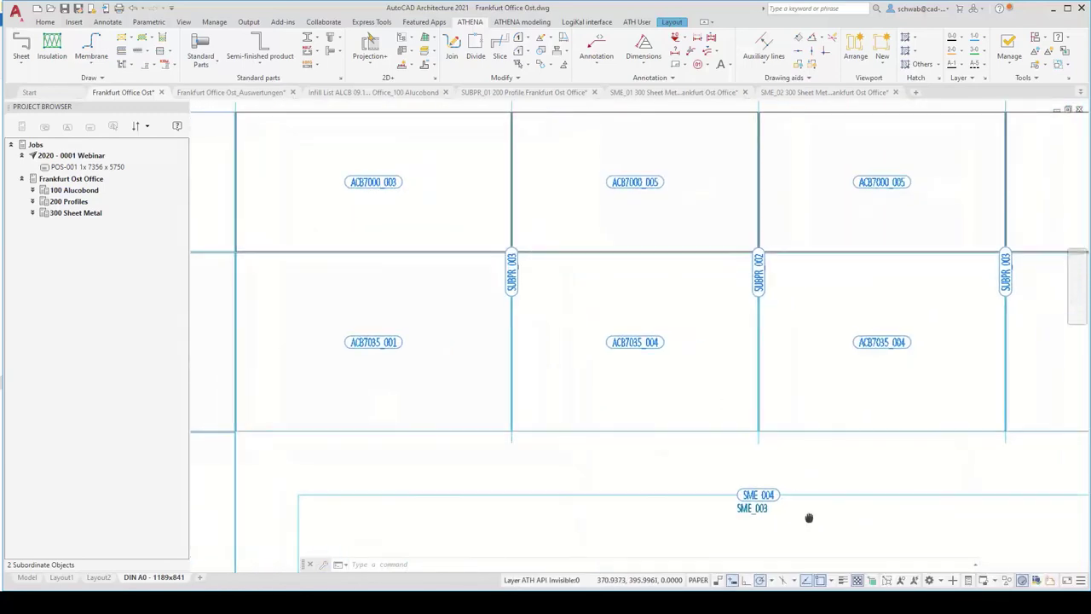
{"action": "scroll", "coordinate": [714, 441], "scroll_direction": "up", "scroll_amount": 2}
{"action": "scroll", "coordinate": [568, 474], "scroll_direction": "up", "scroll_amount": 2}
{"action": "scroll", "coordinate": [731, 446], "scroll_direction": "down", "scroll_amount": 2}
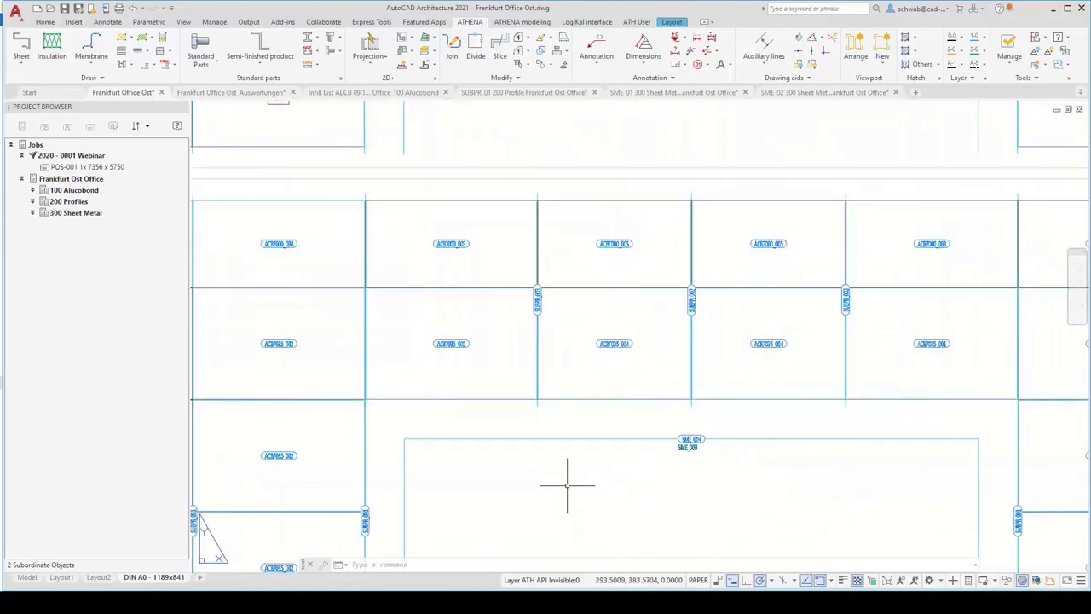
{"action": "middle_click_drag", "start_coordinate": [568, 487], "coordinate": [863, 318]}
{"action": "scroll", "coordinate": [691, 320], "scroll_direction": "up", "scroll_amount": 2}
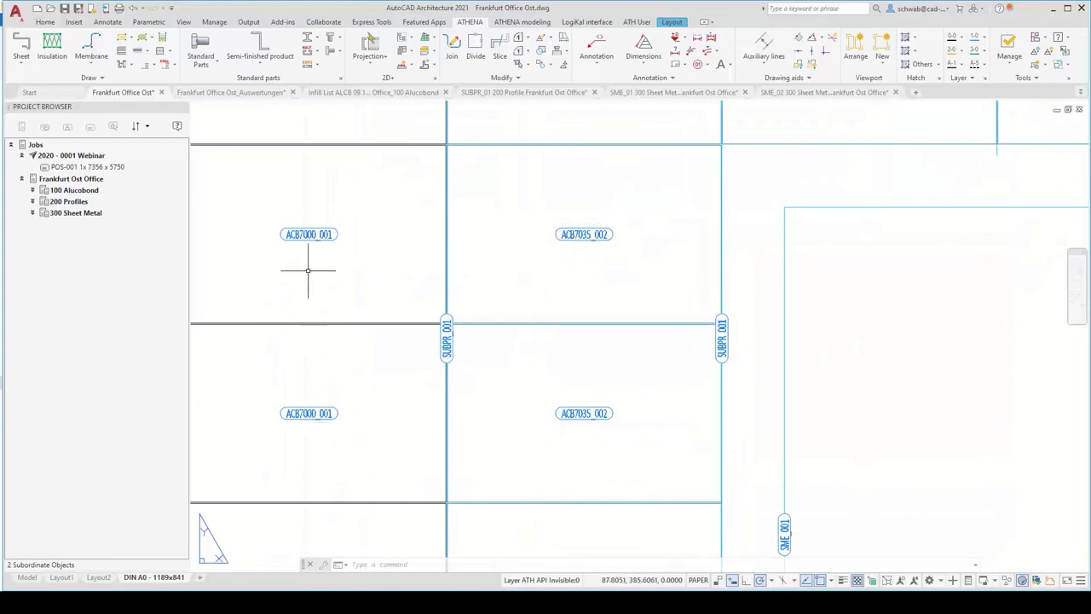
{"action": "scroll", "coordinate": [682, 343], "scroll_direction": "down", "scroll_amount": 3}
{"action": "middle_click", "coordinate": [674, 435]}
{"action": "middle_click", "coordinate": [673, 434]}
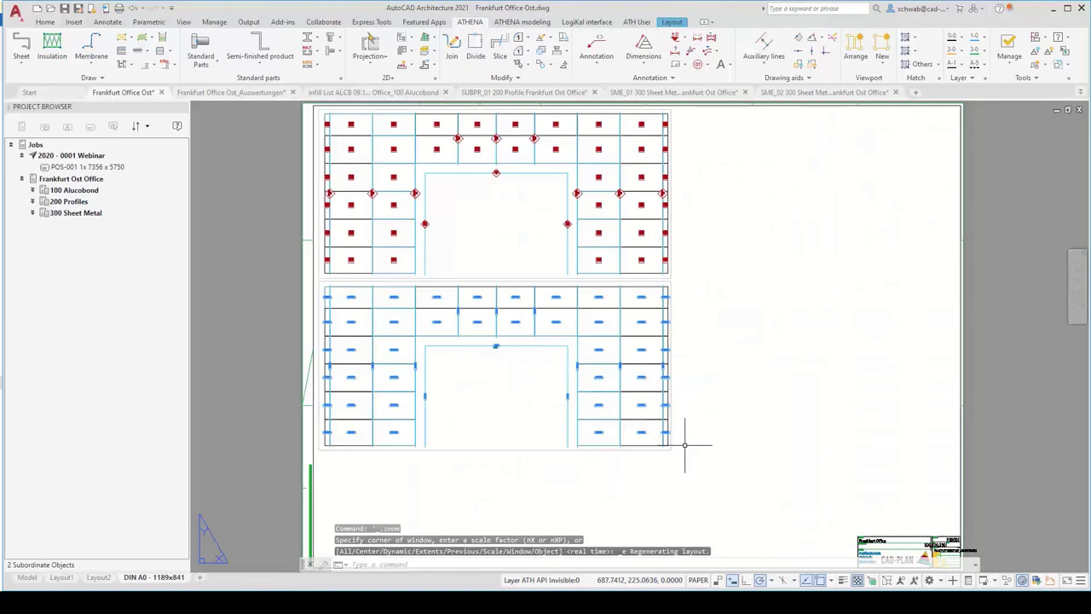
Step: Return to model space and show the facade elevation with its plan section close up
{"action": "left_click", "coordinate": [26, 578]}
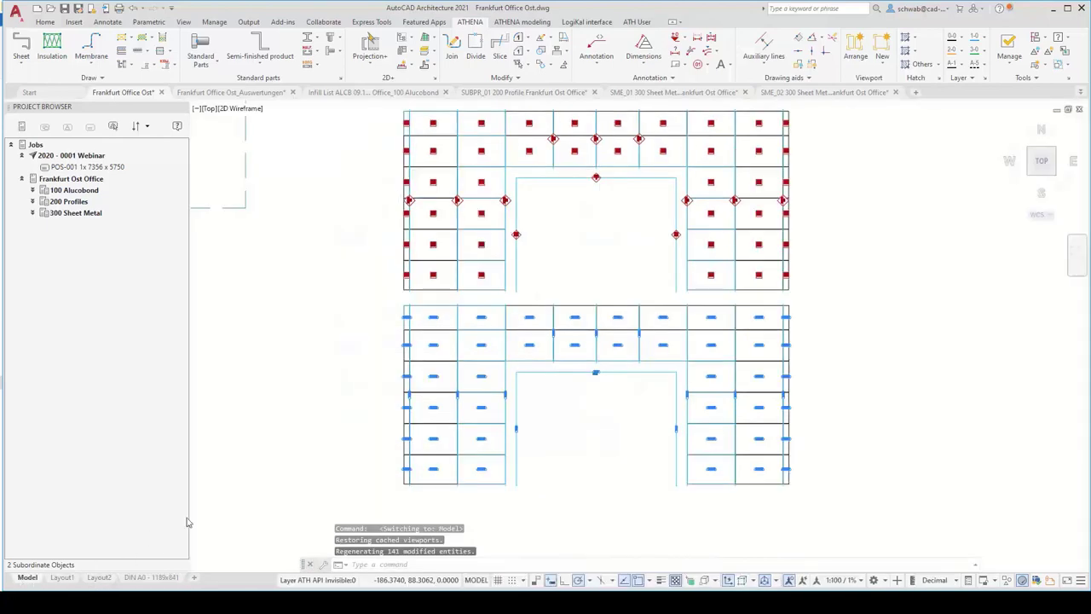
{"action": "scroll", "coordinate": [389, 383], "scroll_direction": "down", "scroll_amount": 1}
{"action": "scroll", "coordinate": [452, 277], "scroll_direction": "down", "scroll_amount": 1}
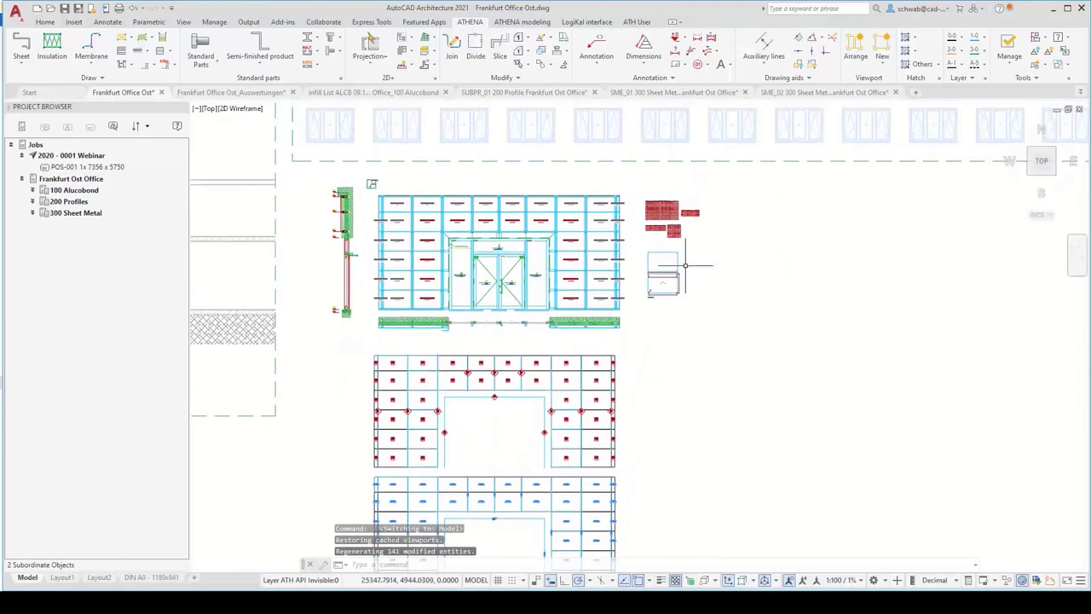
{"action": "left_click", "coordinate": [1078, 263]}
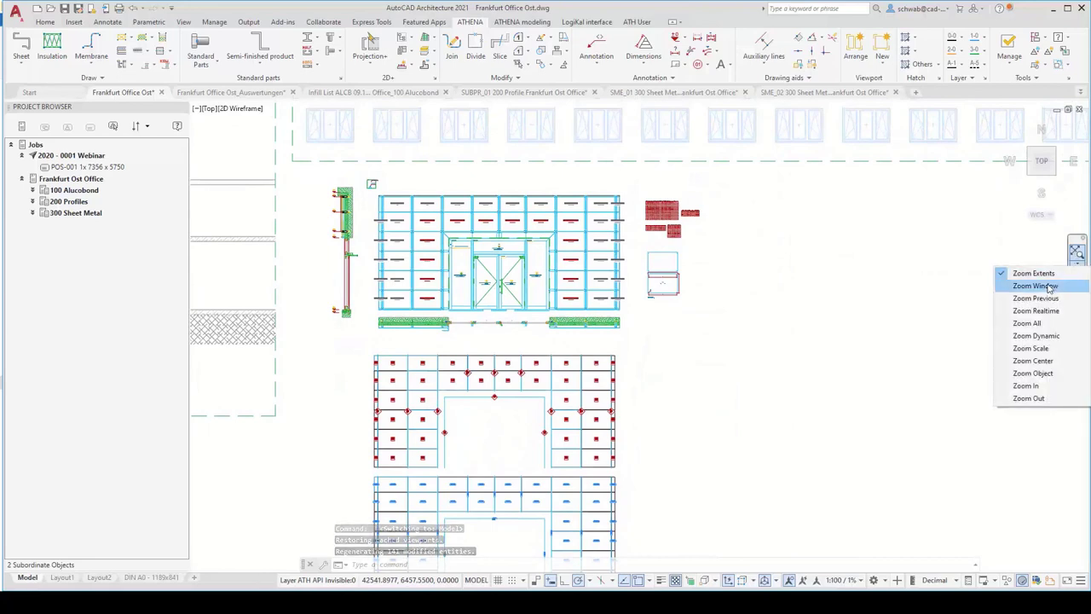
{"action": "left_click", "coordinate": [1049, 287]}
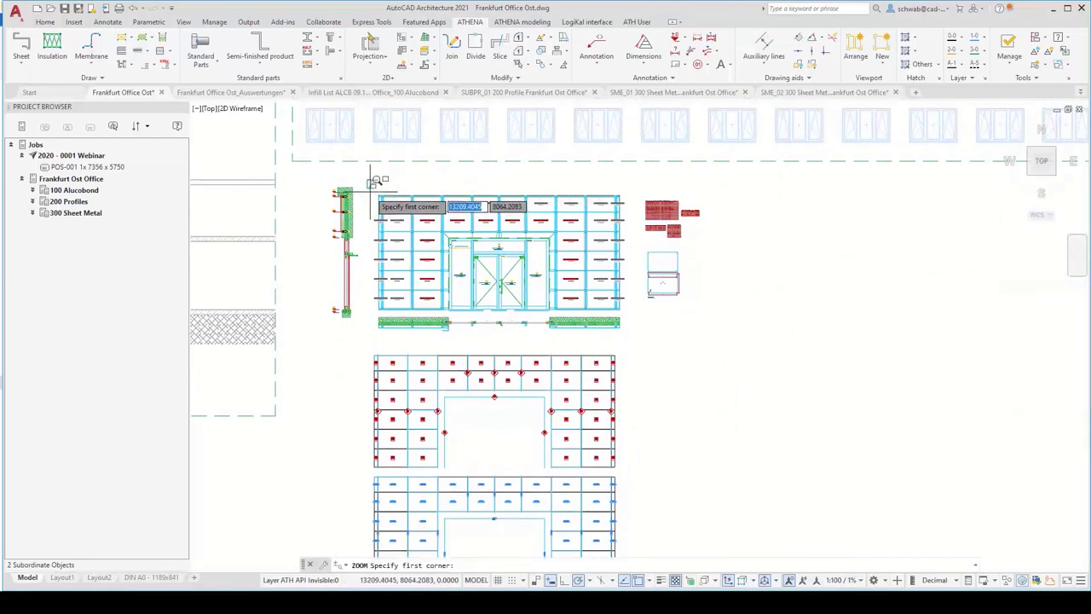
{"action": "left_click", "coordinate": [370, 193]}
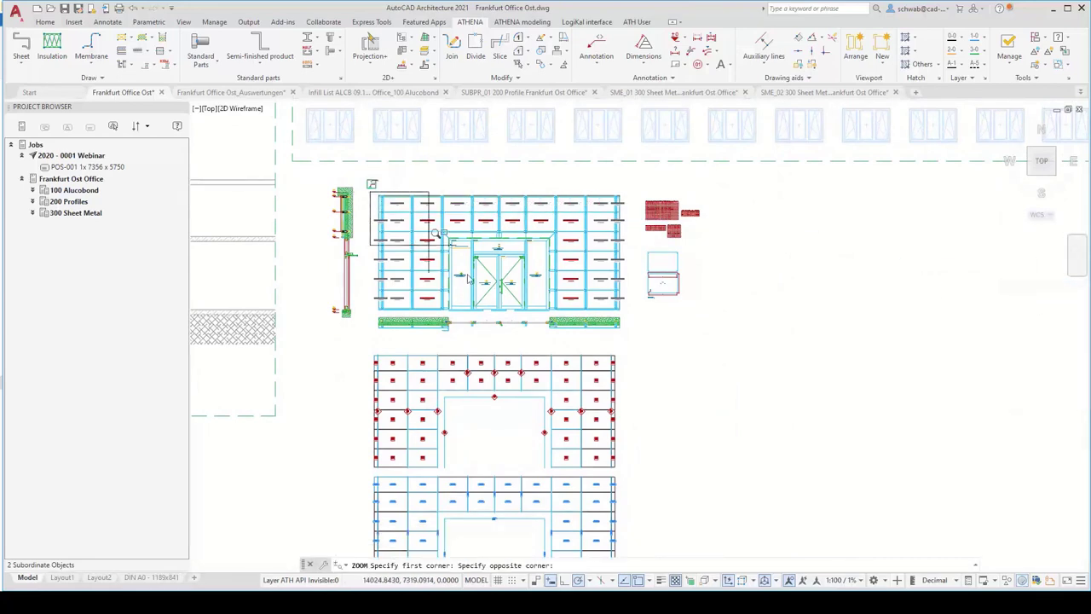
{"action": "left_click", "coordinate": [629, 334]}
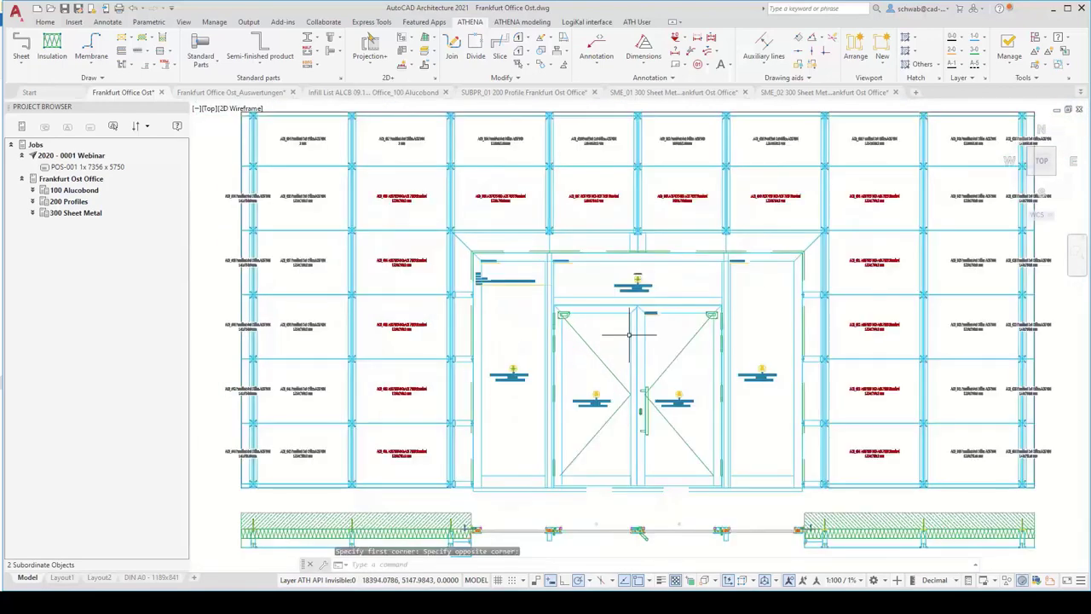
{"action": "scroll", "coordinate": [515, 320], "scroll_direction": "down", "scroll_amount": 2}
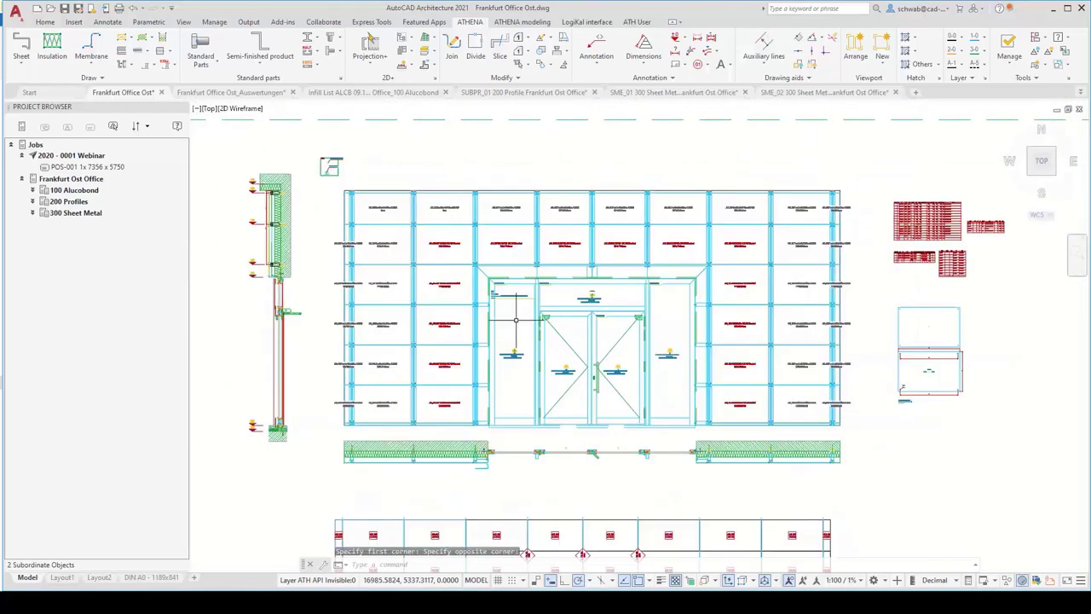
{"action": "scroll", "coordinate": [750, 223], "scroll_direction": "up", "scroll_amount": 1}
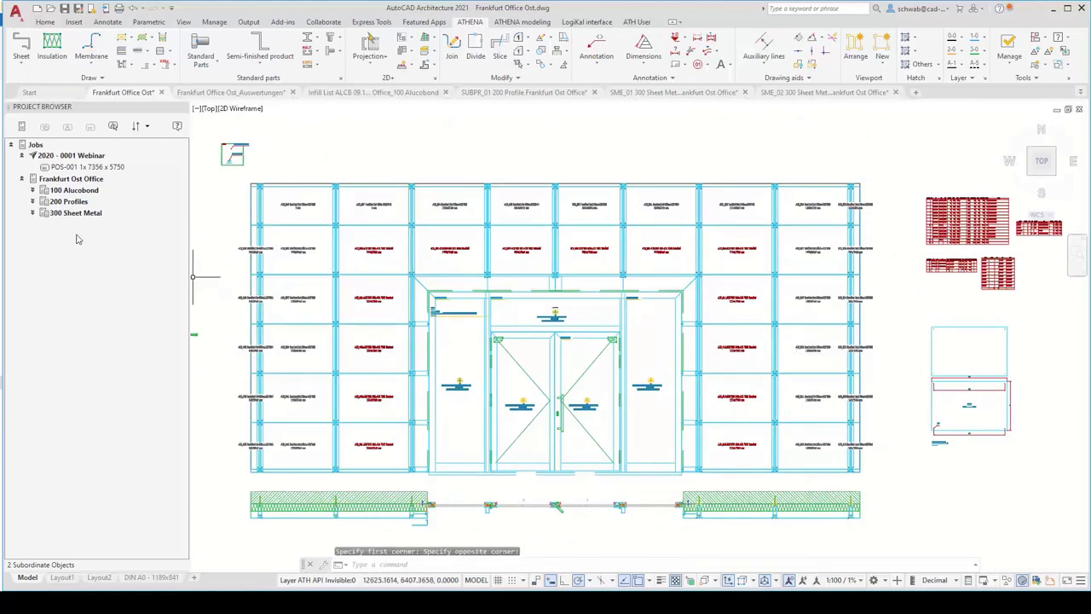
Step: Look through the export formats offered for the Frankfurt Ost Office job, including eluCad
{"action": "right_click", "coordinate": [79, 180]}
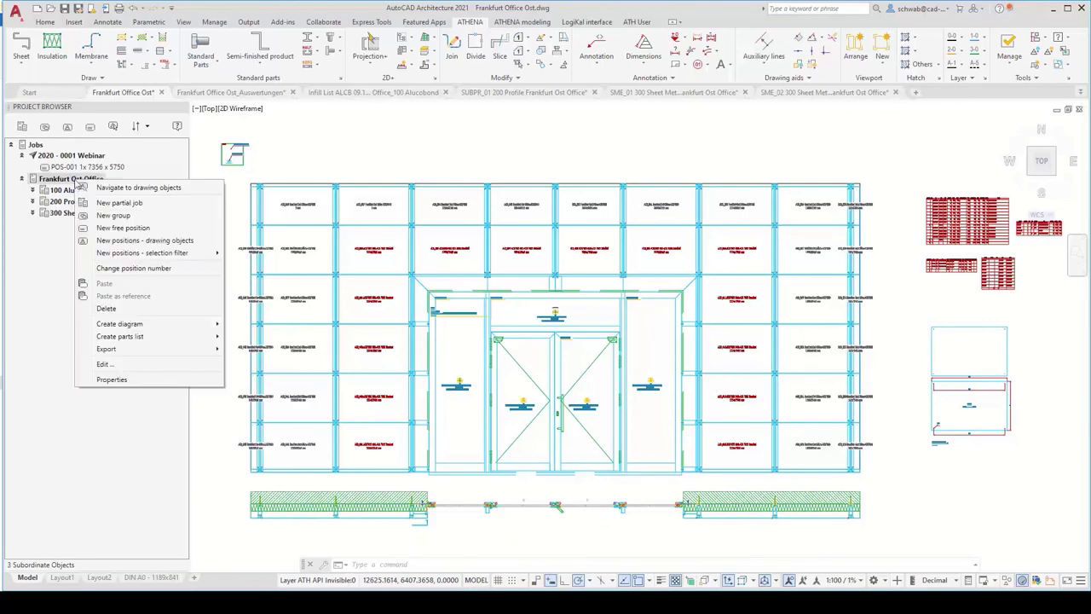
{"action": "mouse_move", "coordinate": [128, 349]}
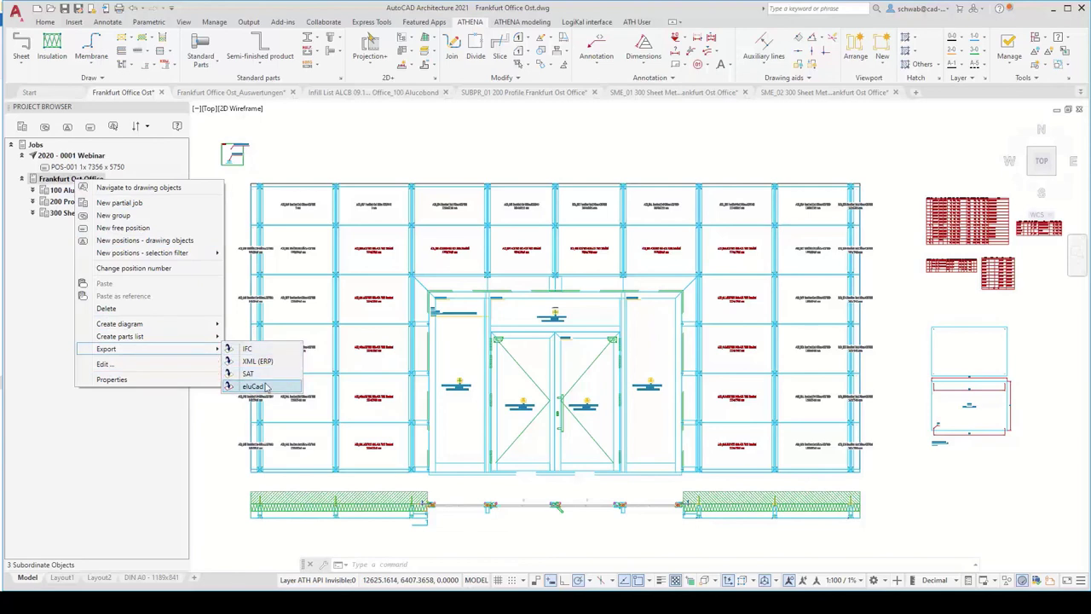
{"action": "left_click", "coordinate": [348, 163]}
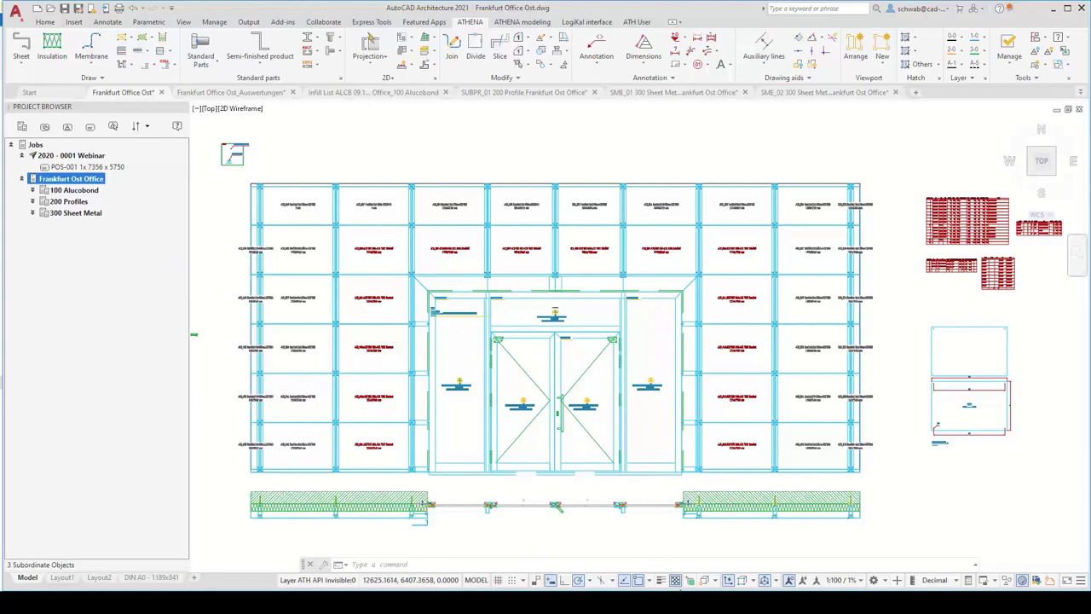
{"action": "right_click", "coordinate": [75, 179]}
{"action": "mouse_move", "coordinate": [128, 349]}
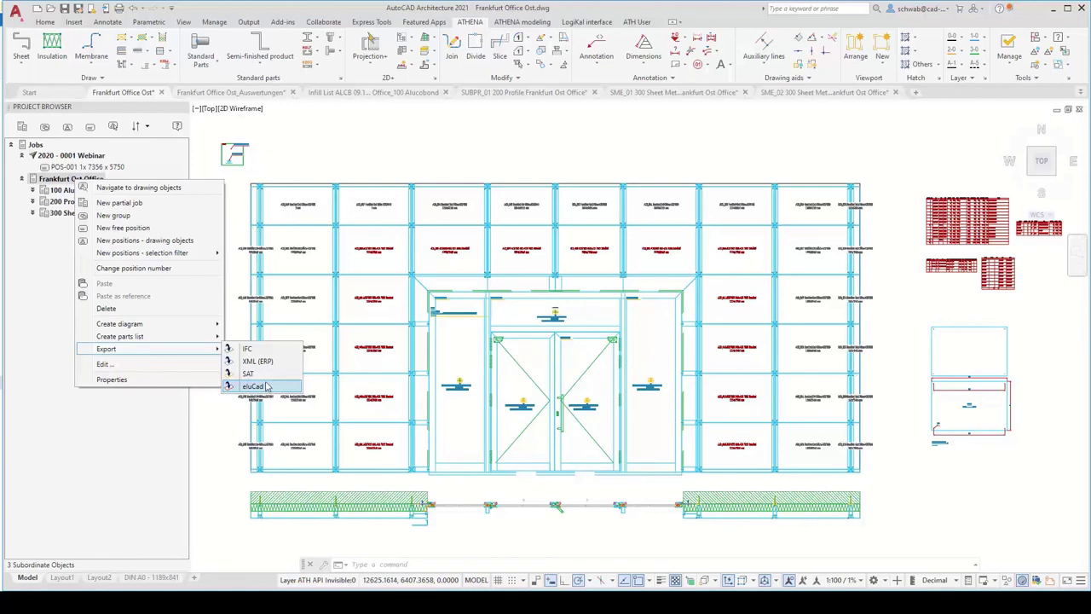
Step: Leave the export options and examine the infill panel labels from the facade elevation's upper left corner down to the entrance doors
{"action": "left_click", "coordinate": [349, 162]}
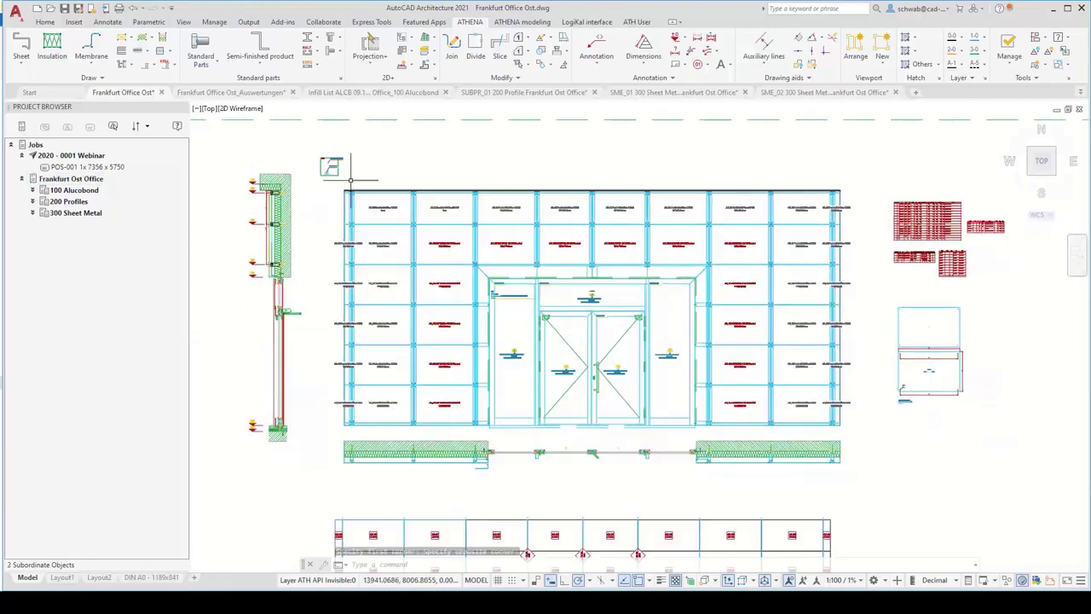
{"action": "scroll", "coordinate": [418, 151], "scroll_direction": "up", "scroll_amount": 5}
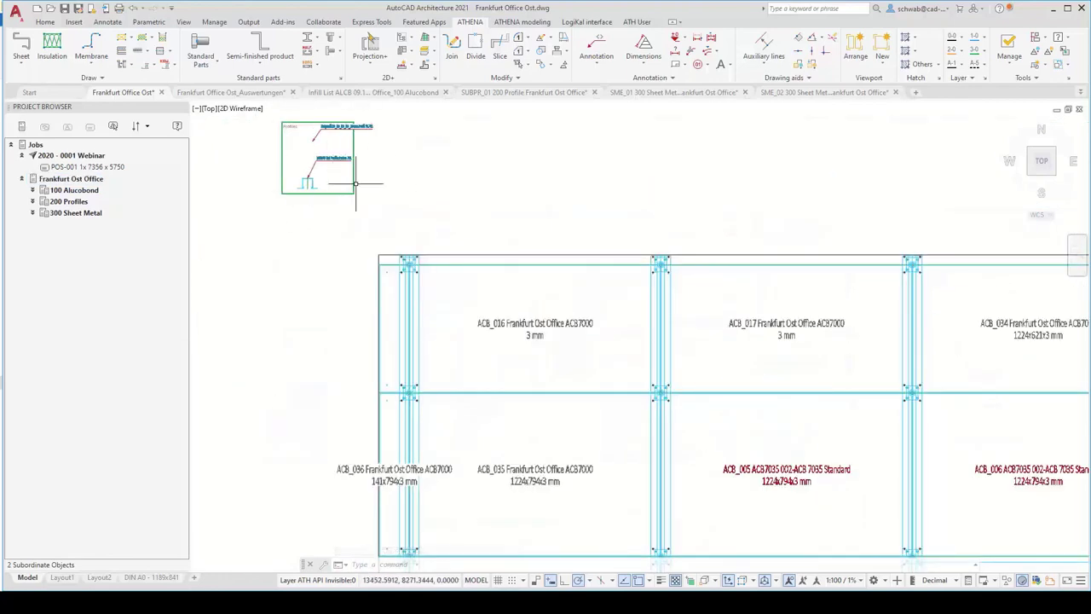
{"action": "scroll", "coordinate": [357, 175], "scroll_direction": "down", "scroll_amount": 2}
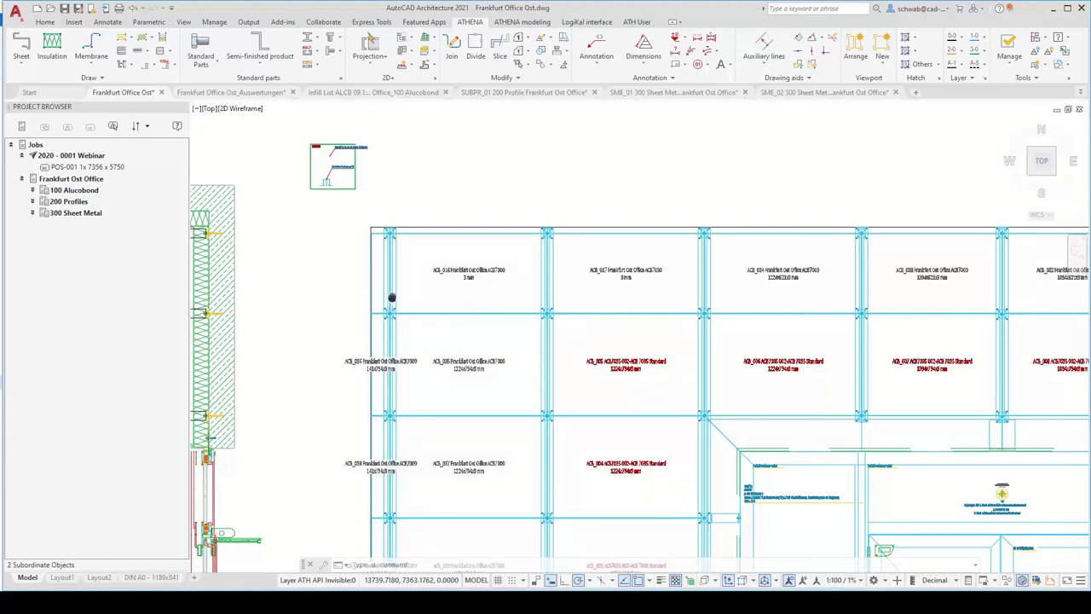
{"action": "middle_click_drag", "start_coordinate": [391, 298], "coordinate": [344, 194]}
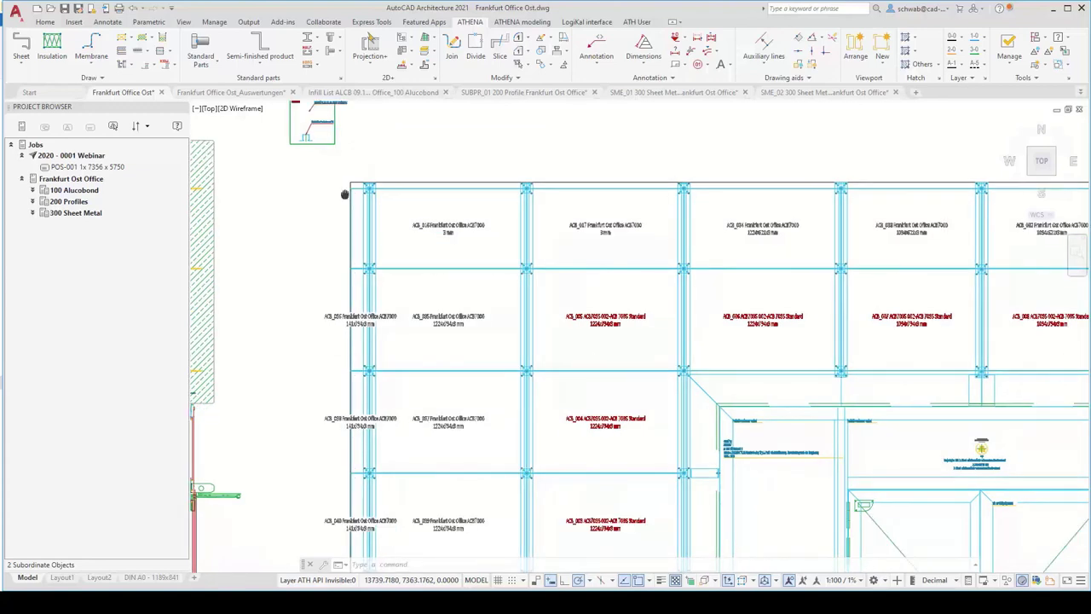
{"action": "mouse_move", "coordinate": [345, 195]}
{"action": "middle_mouse_down"}
{"action": "mouse_move", "coordinate": [332, 166]}
{"action": "mouse_move", "coordinate": [388, 292]}
{"action": "mouse_move", "coordinate": [341, 205]}
{"action": "middle_mouse_up"}
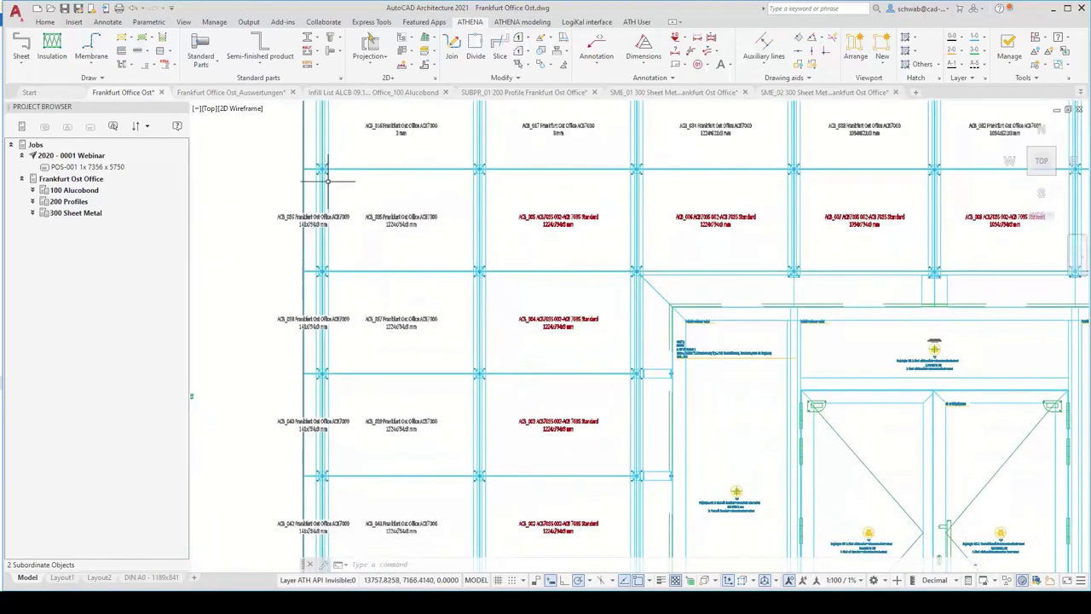
{"action": "scroll", "coordinate": [341, 201], "scroll_direction": "down", "scroll_amount": 2}
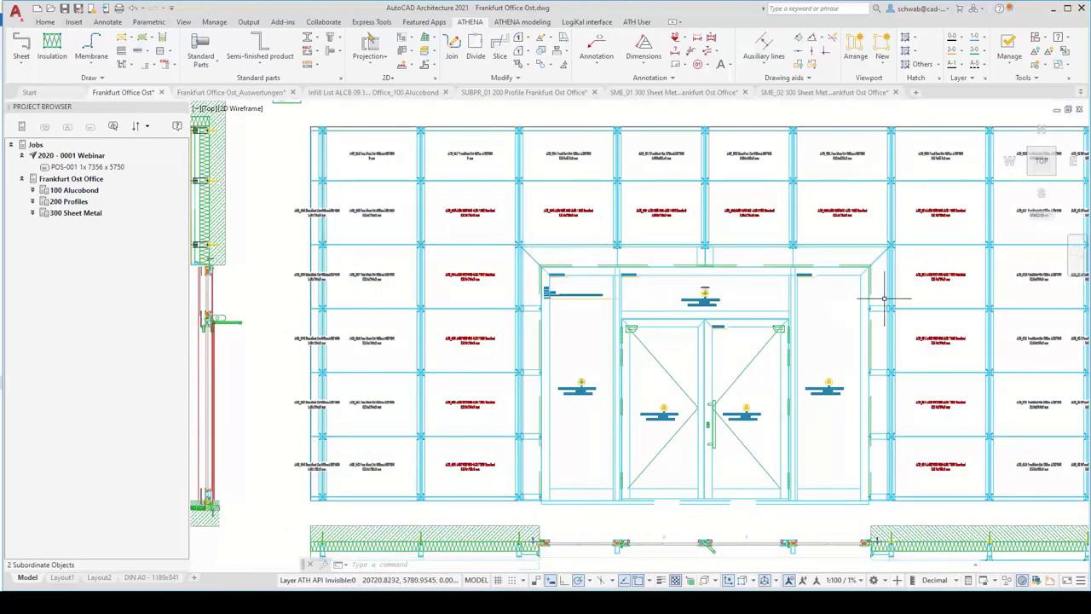
{"action": "scroll", "coordinate": [733, 273], "scroll_direction": "down", "scroll_amount": 3}
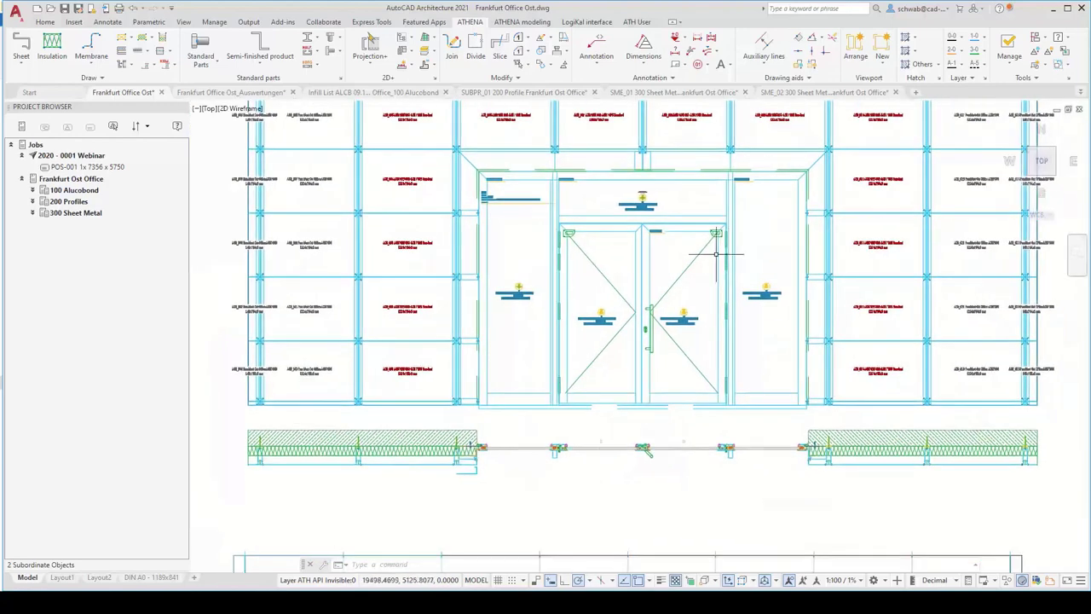
Step: Look over the parts lists and sheet drawing beside the elevation and the two labeled position models below it
{"action": "middle_click_drag", "start_coordinate": [907, 414], "coordinate": [706, 428]}
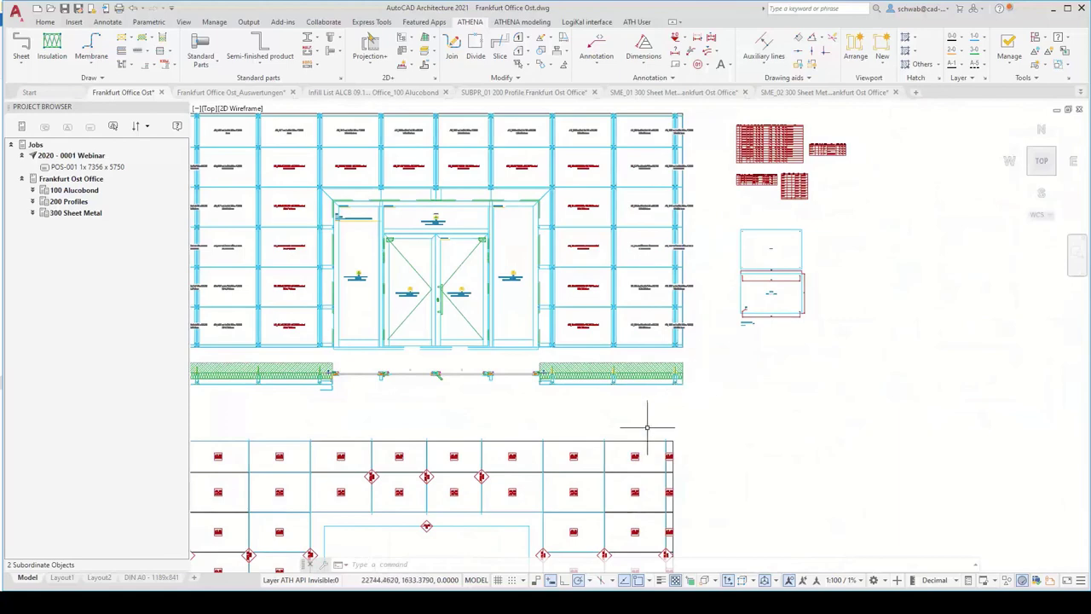
{"action": "mouse_move", "coordinate": [676, 374]}
{"action": "middle_mouse_down"}
{"action": "mouse_move", "coordinate": [704, 333]}
{"action": "mouse_move", "coordinate": [730, 205]}
{"action": "middle_mouse_up"}
{"action": "scroll", "coordinate": [544, 260], "scroll_direction": "down", "scroll_amount": 2}
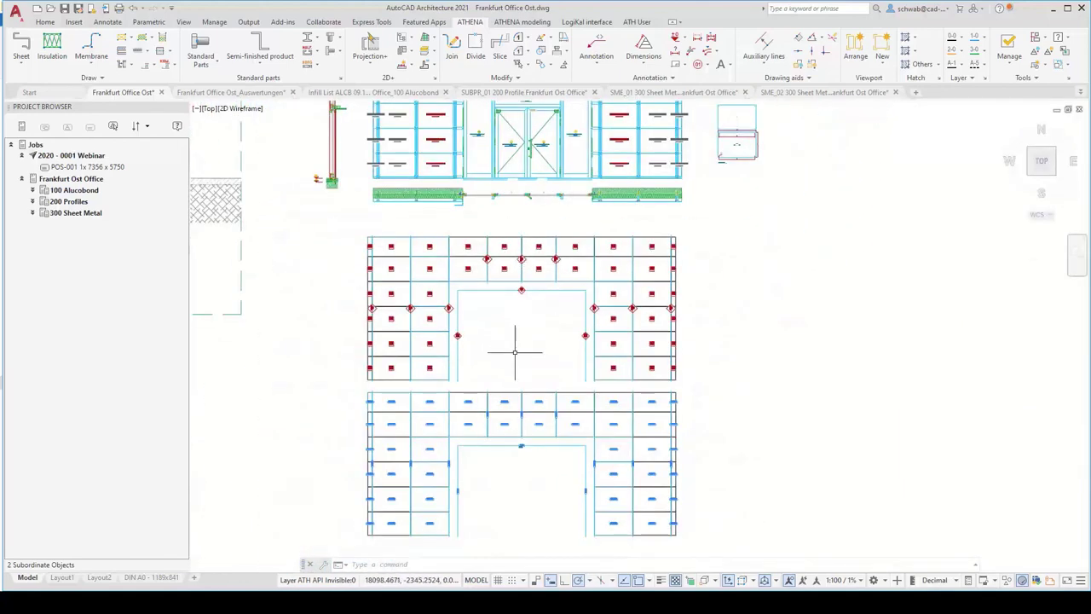
{"action": "middle_click_drag", "start_coordinate": [523, 271], "coordinate": [521, 411]}
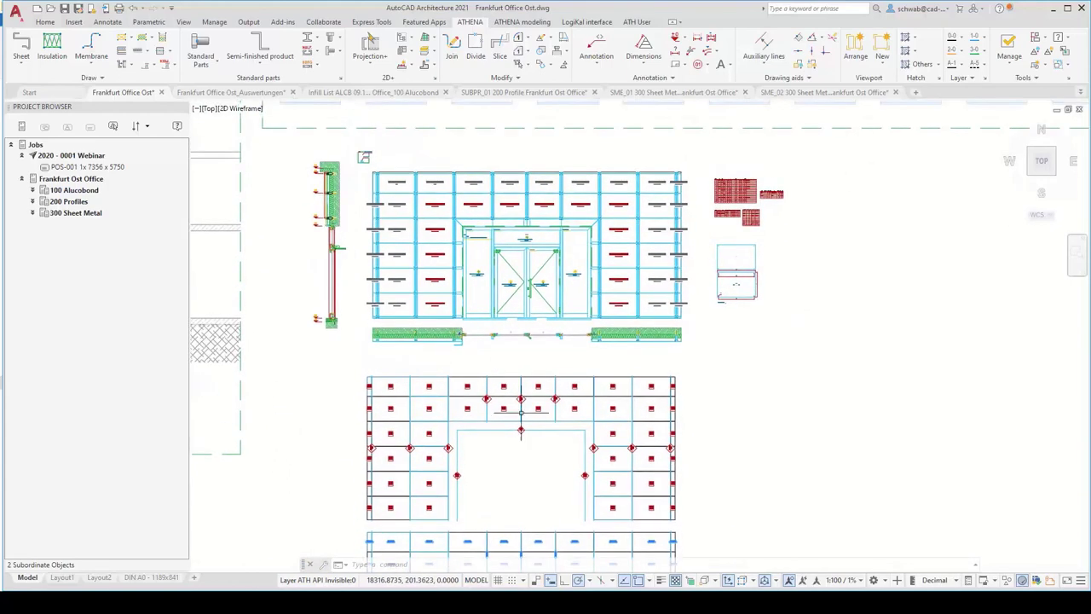
Step: Zoom with a window to the facade elevation, including its plan section and the parts lists beside it
{"action": "left_click", "coordinate": [1077, 255]}
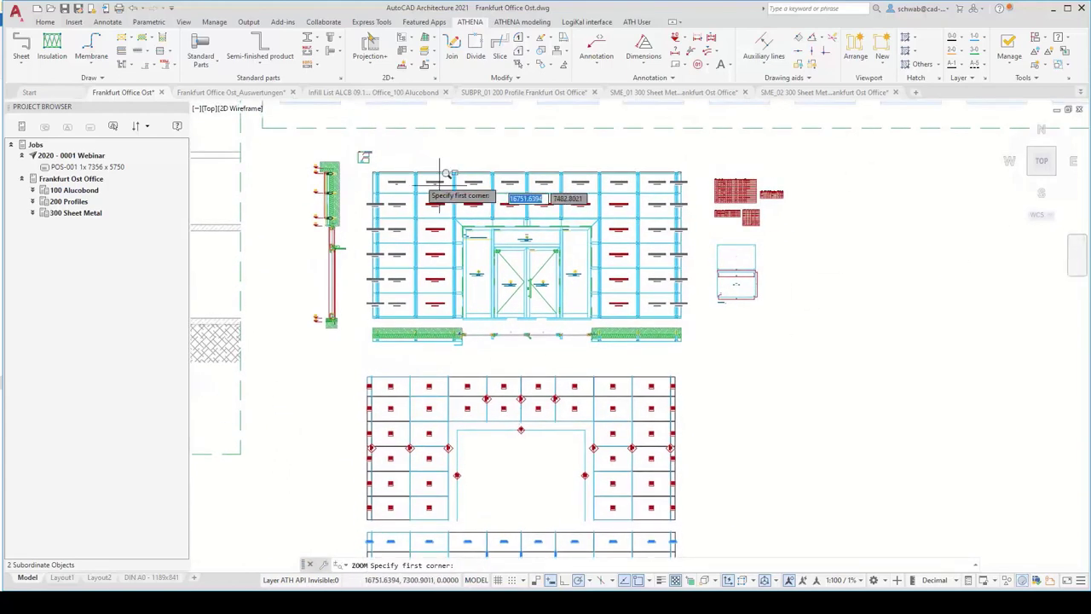
{"action": "left_click", "coordinate": [342, 145]}
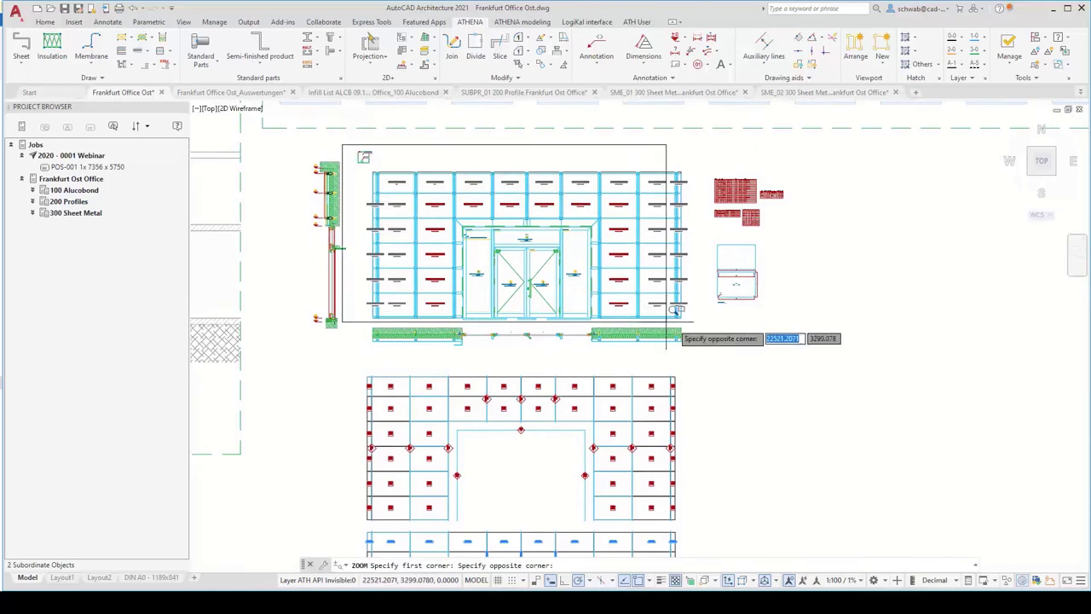
{"action": "left_click", "coordinate": [798, 352]}
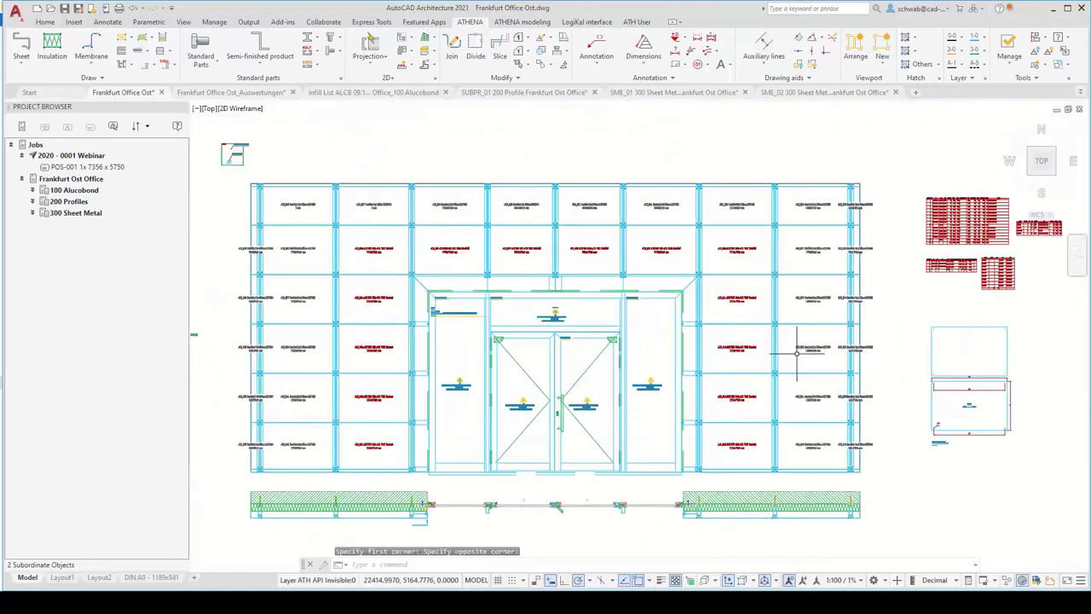